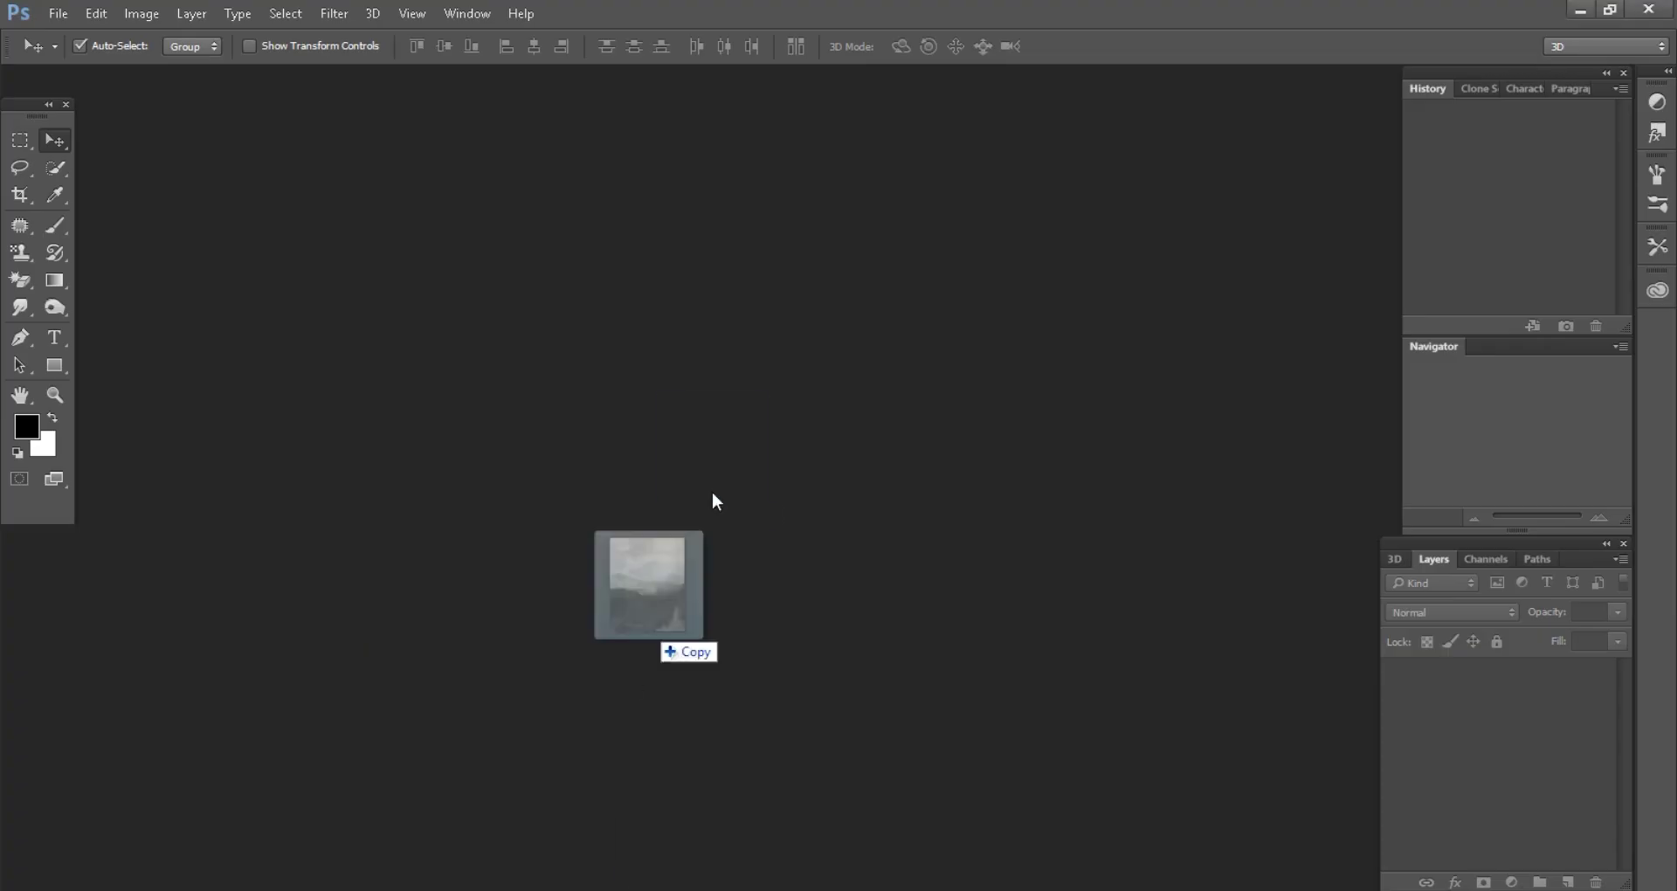
- Drag Normal Background.jpg from the Safari Stock folder into Photoshop as the background document
{"action": "left_click_drag", "start_coordinate": [758, 398], "coordinate": [711, 491]}
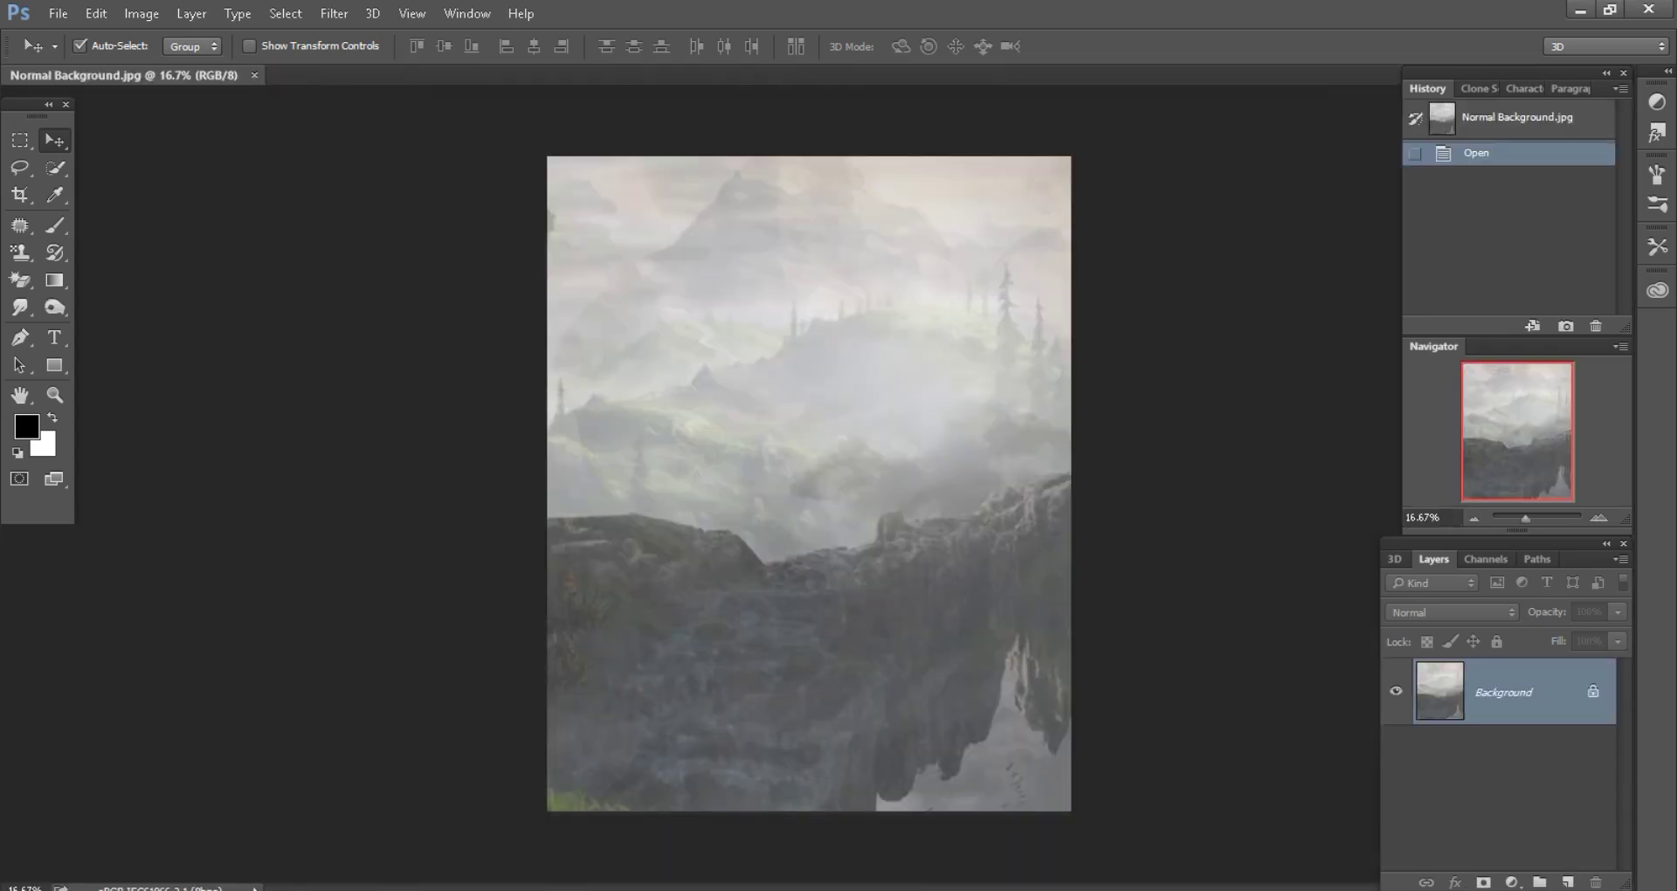
- Bring lion.png into the background document and convert its layer to a smart object
{"action": "key", "text": "alt+Tab"}
{"action": "mouse_move", "coordinate": [714, 153]}
{"action": "left_mouse_down"}
{"action": "mouse_move", "coordinate": [570, 832]}
{"action": "mouse_move", "coordinate": [832, 354]}
{"action": "left_mouse_up"}
{"action": "left_click_drag", "start_coordinate": [945, 83], "coordinate": [946, 83]}
{"action": "mouse_move", "coordinate": [777, 376]}
{"action": "left_mouse_down"}
{"action": "mouse_move", "coordinate": [229, 76]}
{"action": "mouse_move", "coordinate": [341, 353]}
{"action": "left_mouse_up"}
{"action": "left_click_drag", "start_coordinate": [711, 568], "coordinate": [718, 576]}
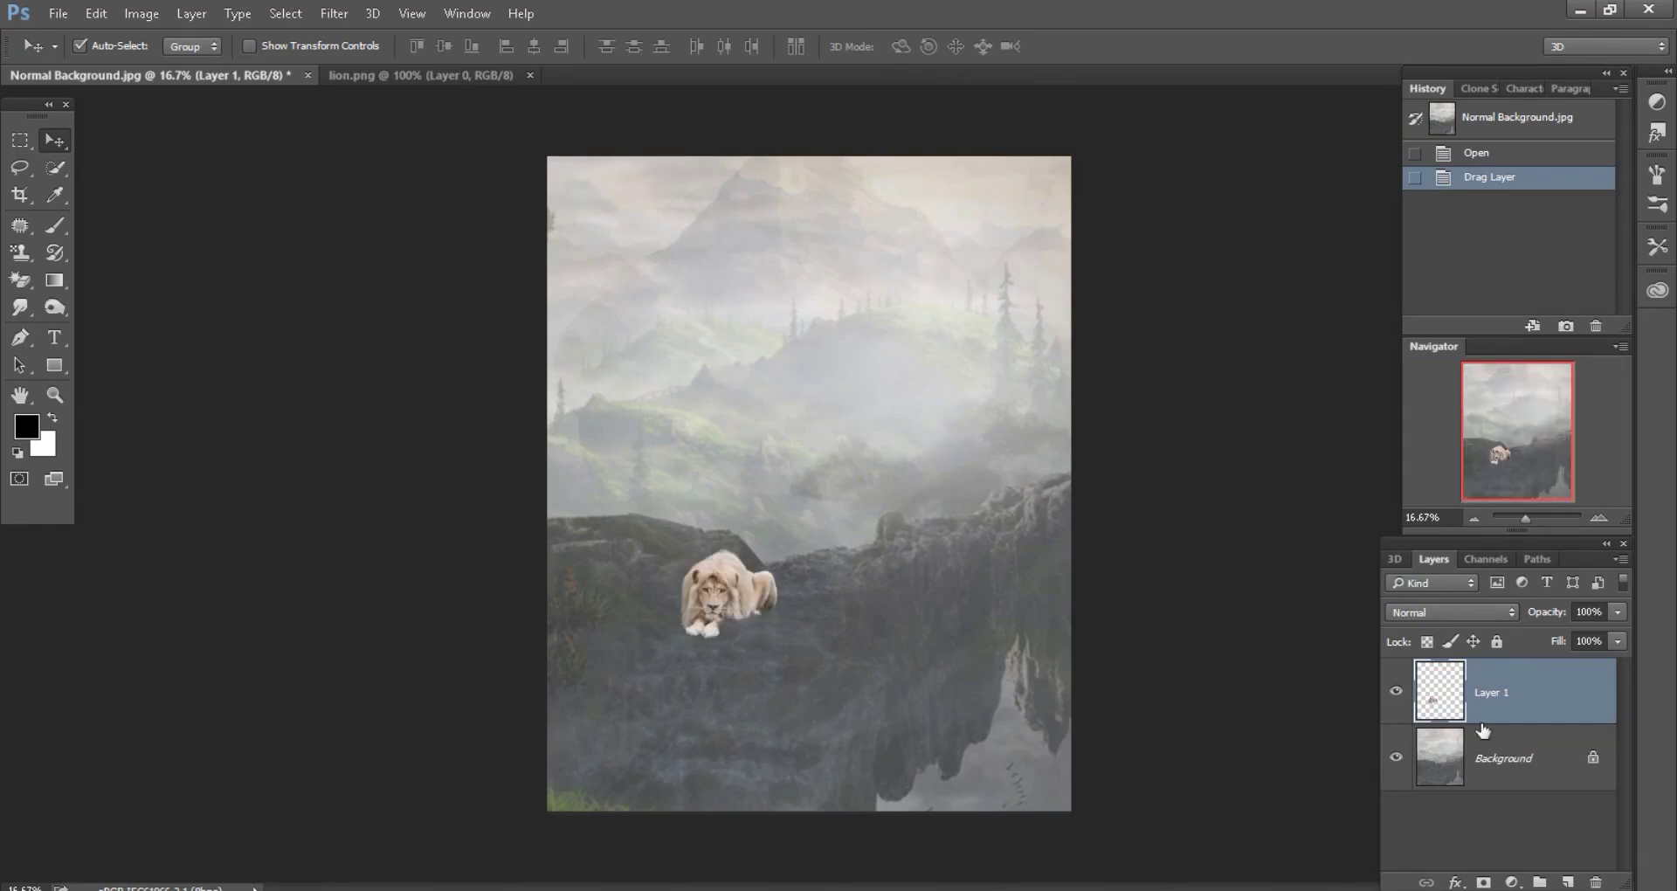
{"action": "right_click", "coordinate": [1560, 703]}
{"action": "left_click", "coordinate": [1254, 356]}
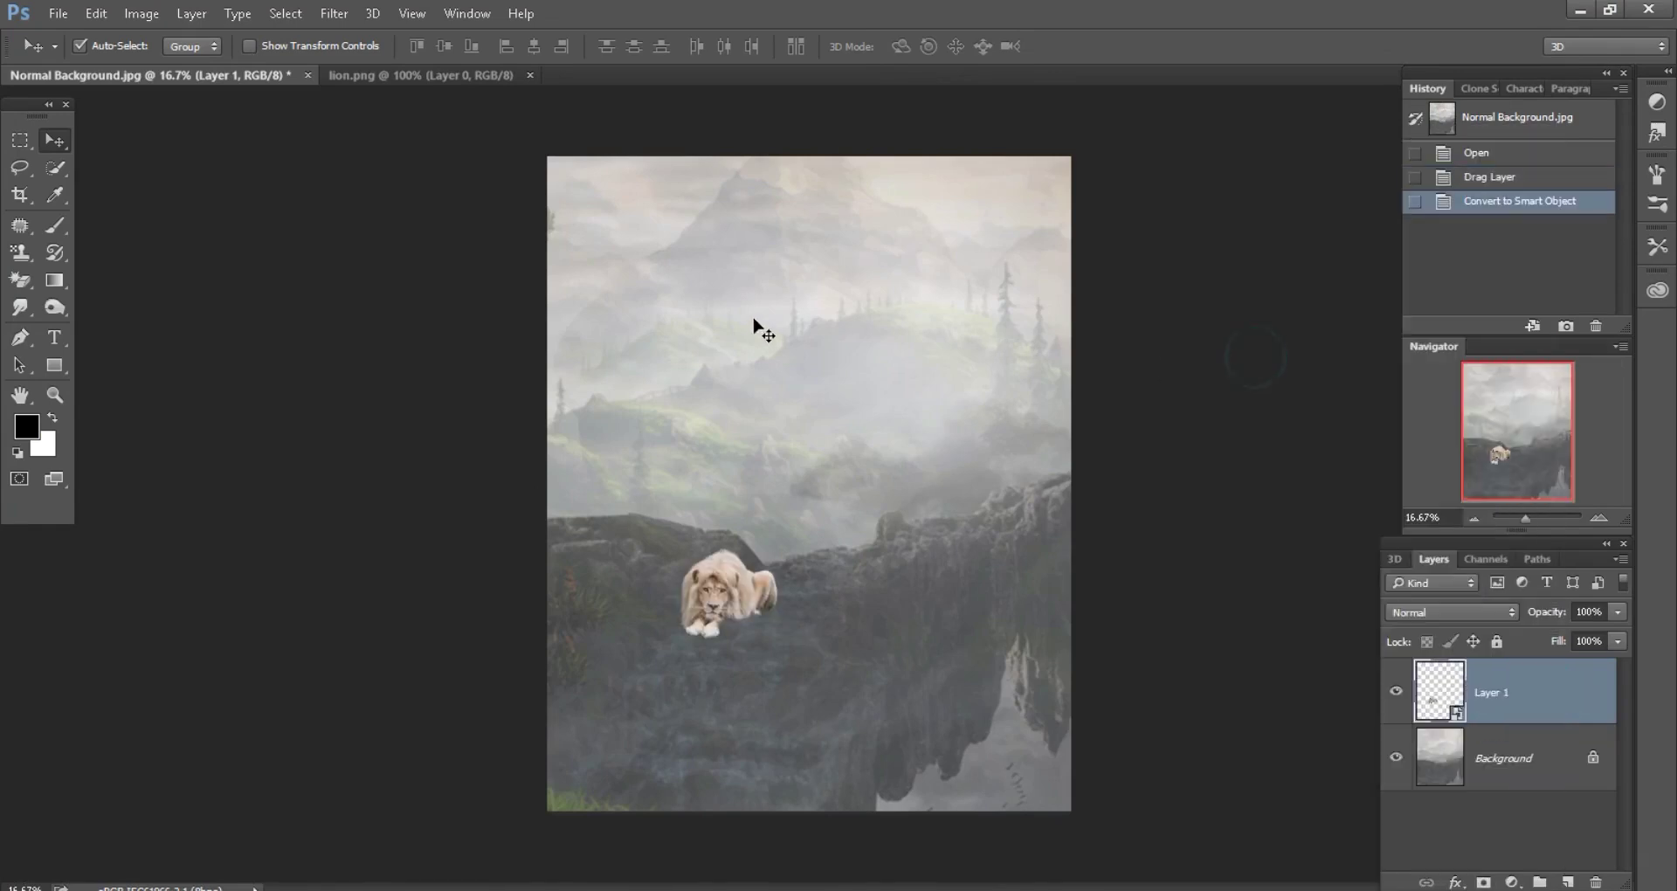
- Free Transform the lion, scaling it up proportionally and flipping it horizontally
{"action": "left_click", "coordinate": [91, 14]}
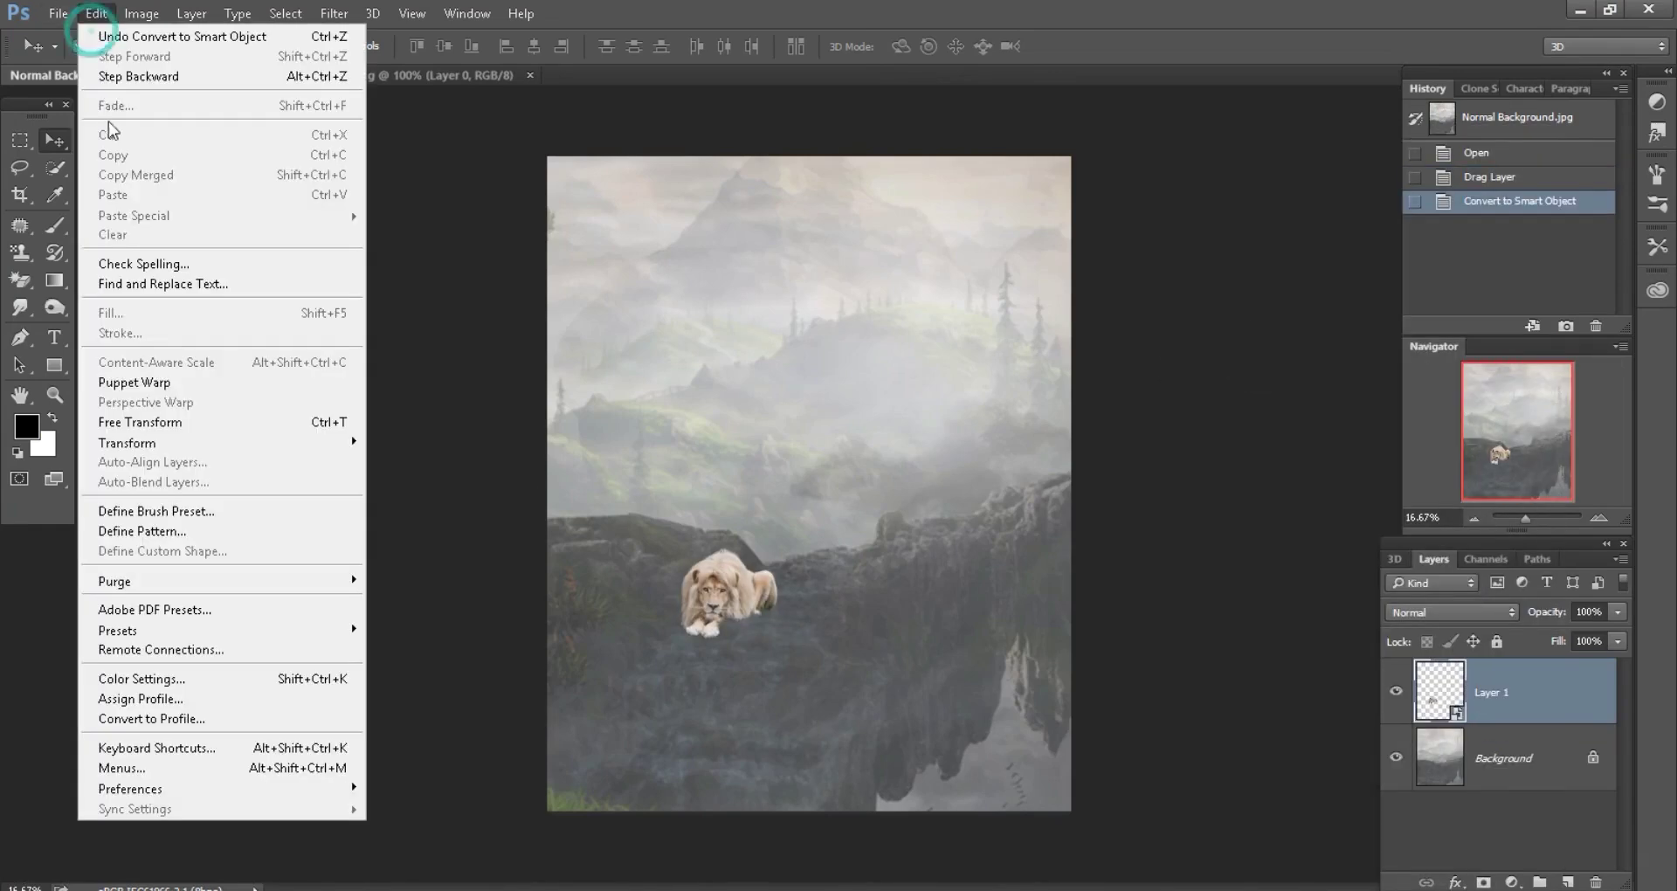
{"action": "left_click", "coordinate": [142, 421]}
{"action": "left_click", "coordinate": [386, 46]}
{"action": "mouse_move", "coordinate": [405, 46]}
{"action": "left_mouse_down"}
{"action": "mouse_move", "coordinate": [853, 48]}
{"action": "mouse_move", "coordinate": [816, 46]}
{"action": "left_mouse_up"}
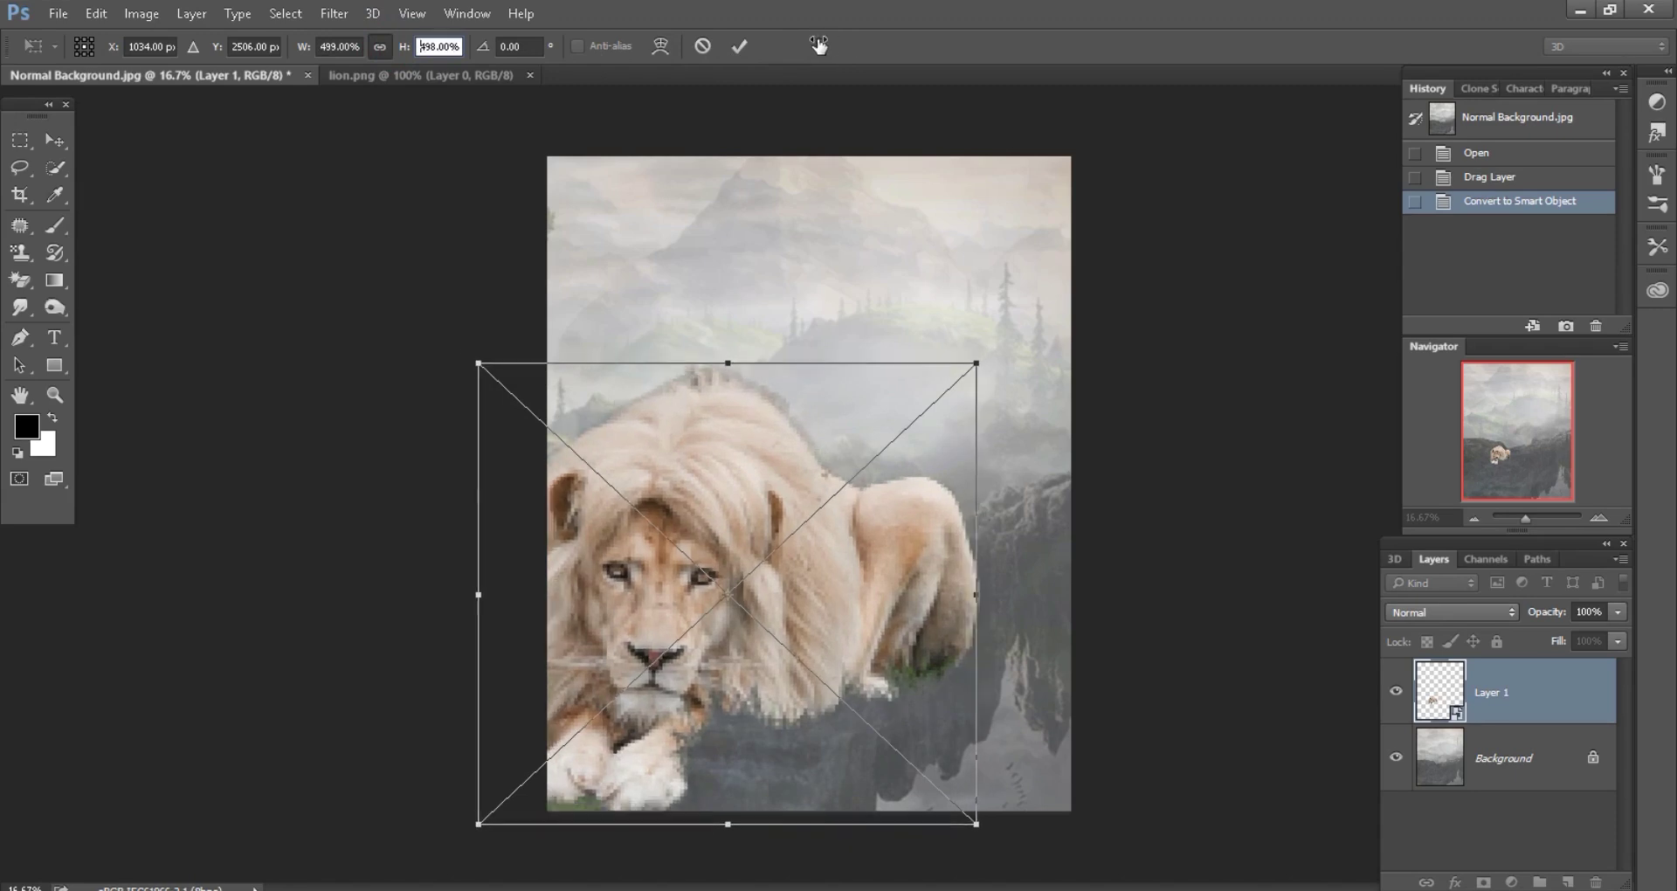
{"action": "right_click", "coordinate": [766, 421]}
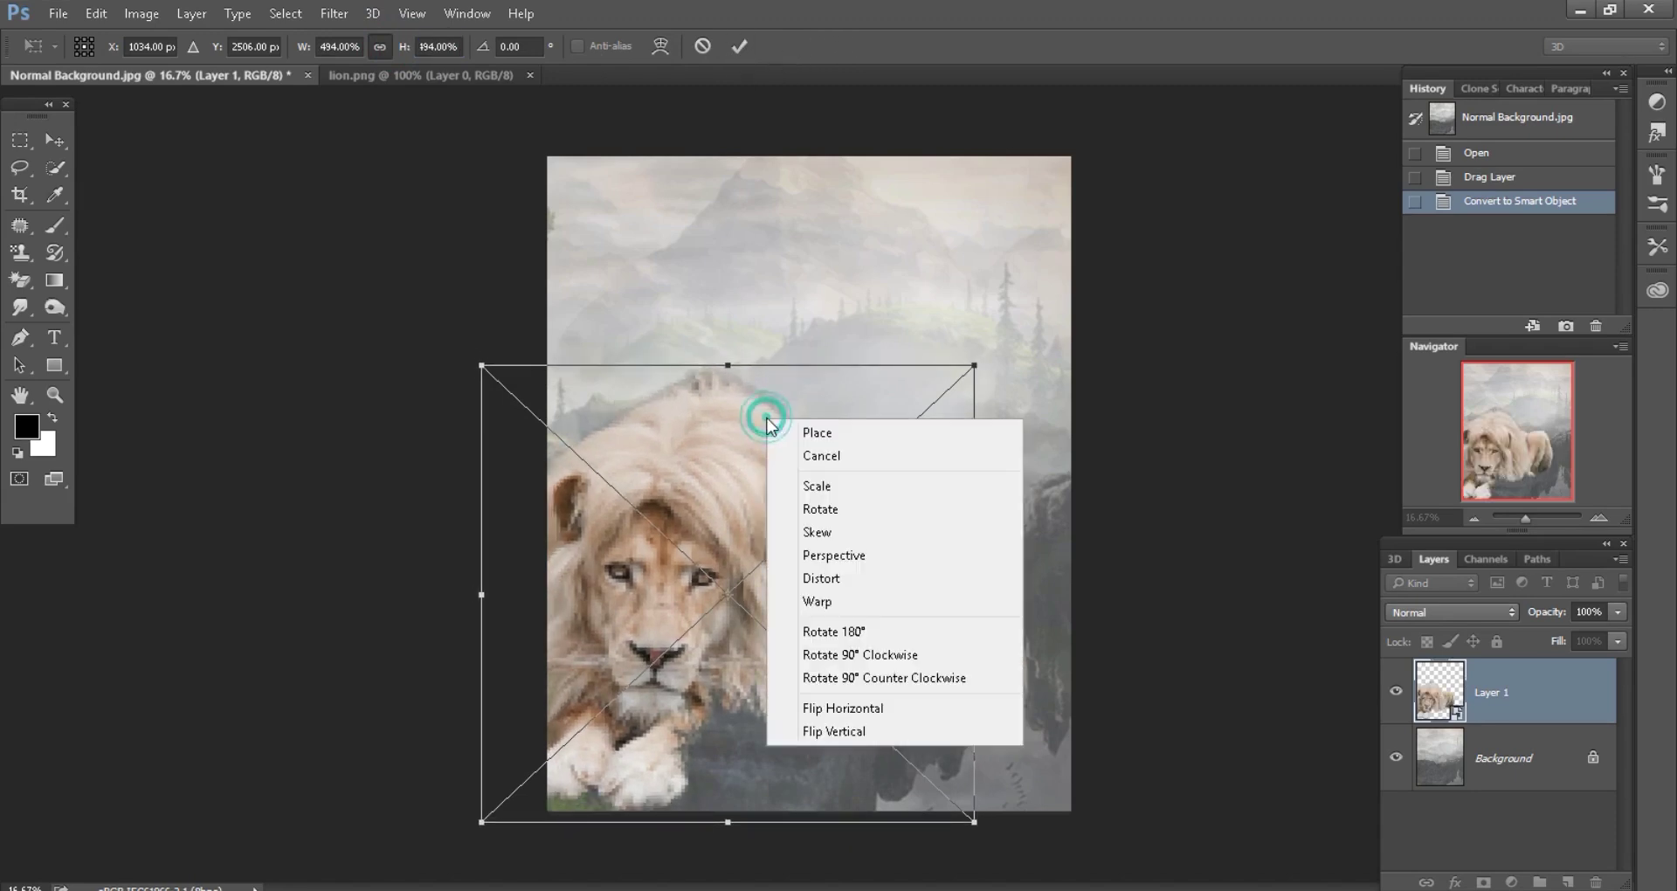
{"action": "left_click", "coordinate": [834, 707]}
- Tilt and enlarge the lion further, settle it into the lower-left corner, and commit
{"action": "mouse_move", "coordinate": [1022, 628]}
{"action": "left_mouse_down"}
{"action": "mouse_move", "coordinate": [1050, 621]}
{"action": "mouse_move", "coordinate": [1061, 677]}
{"action": "left_mouse_up"}
{"action": "mouse_move", "coordinate": [868, 634]}
{"action": "left_mouse_down"}
{"action": "mouse_move", "coordinate": [702, 651]}
{"action": "mouse_move", "coordinate": [708, 716]}
{"action": "left_mouse_up"}
{"action": "left_click_drag", "start_coordinate": [376, 48], "coordinate": [342, 54]}
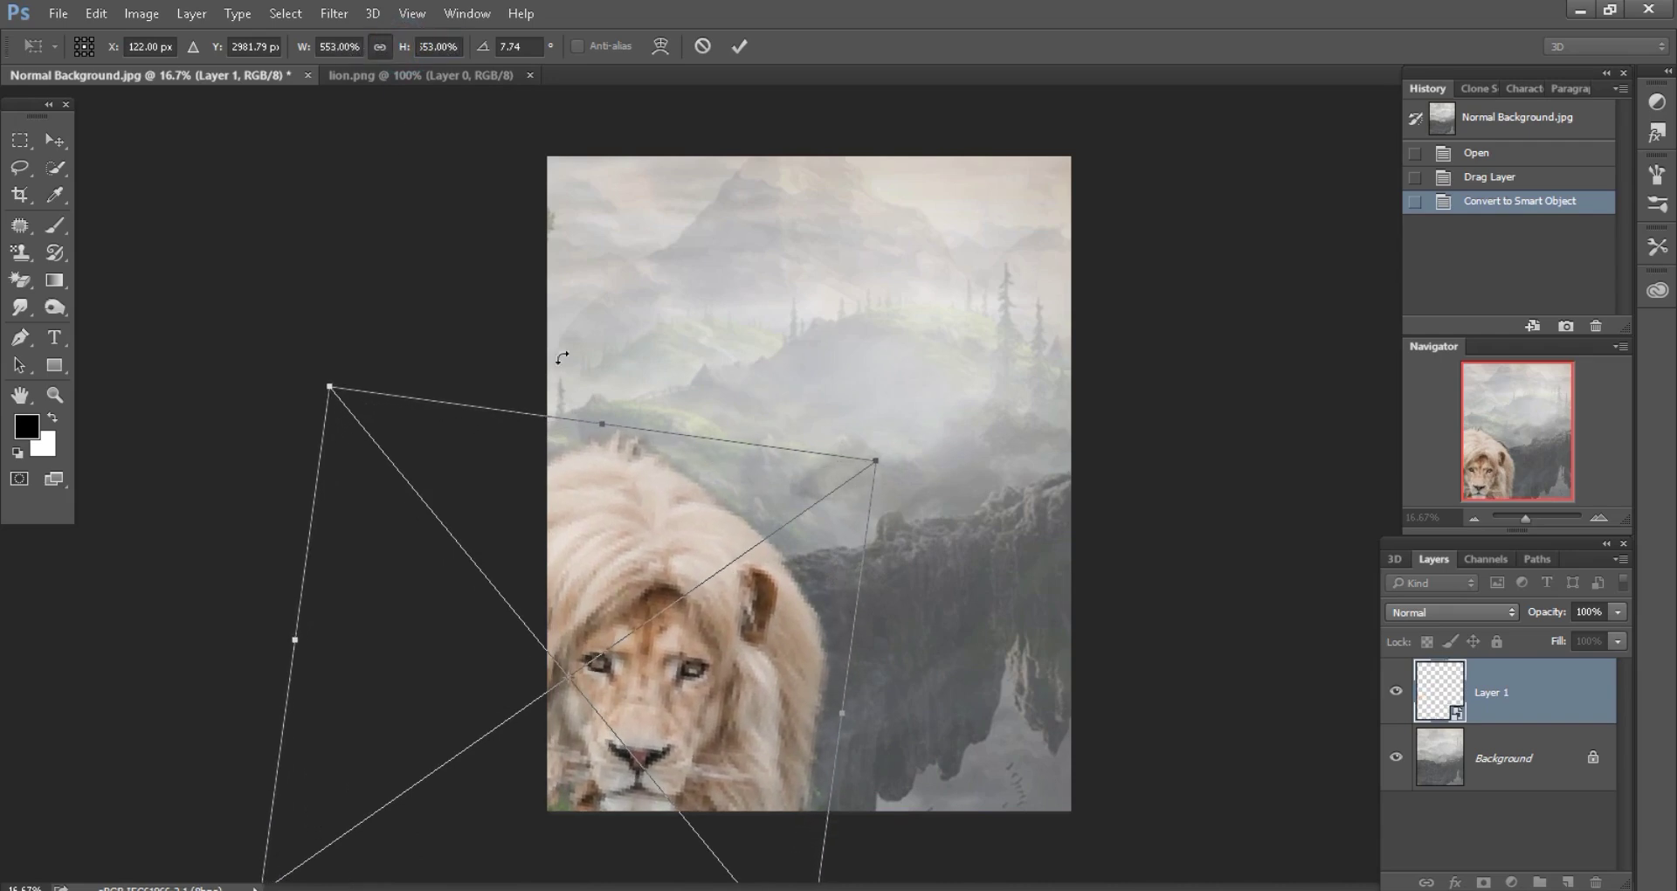
{"action": "mouse_move", "coordinate": [756, 580]}
{"action": "left_mouse_down"}
{"action": "mouse_move", "coordinate": [751, 619]}
{"action": "mouse_move", "coordinate": [748, 603]}
{"action": "left_mouse_up"}
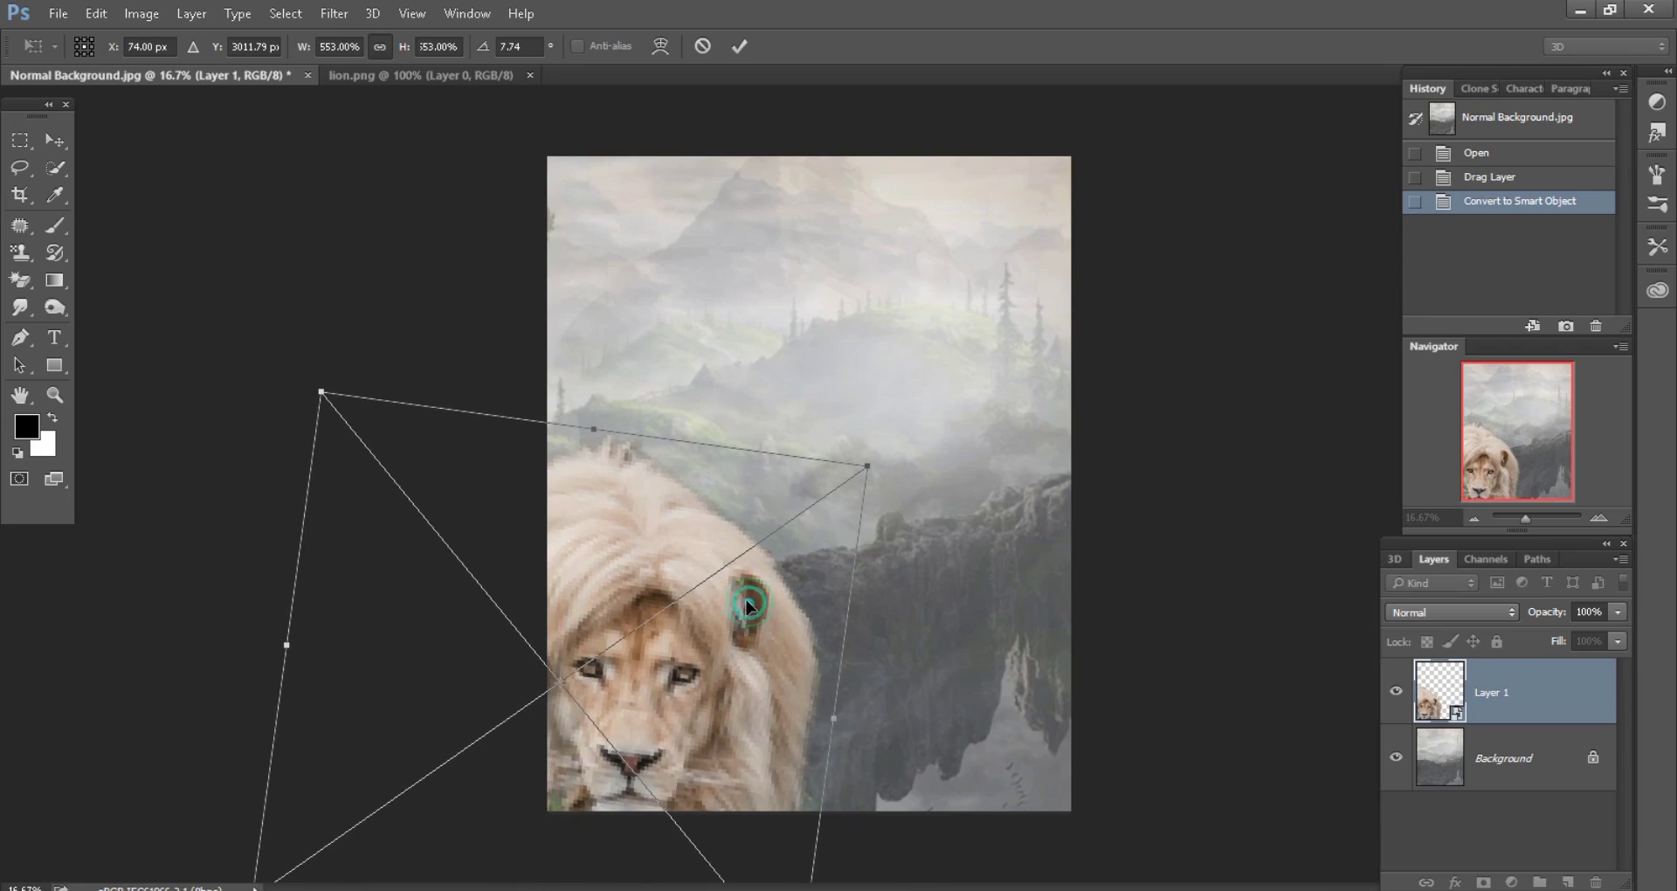
{"action": "left_click_drag", "start_coordinate": [749, 609], "coordinate": [744, 601]}
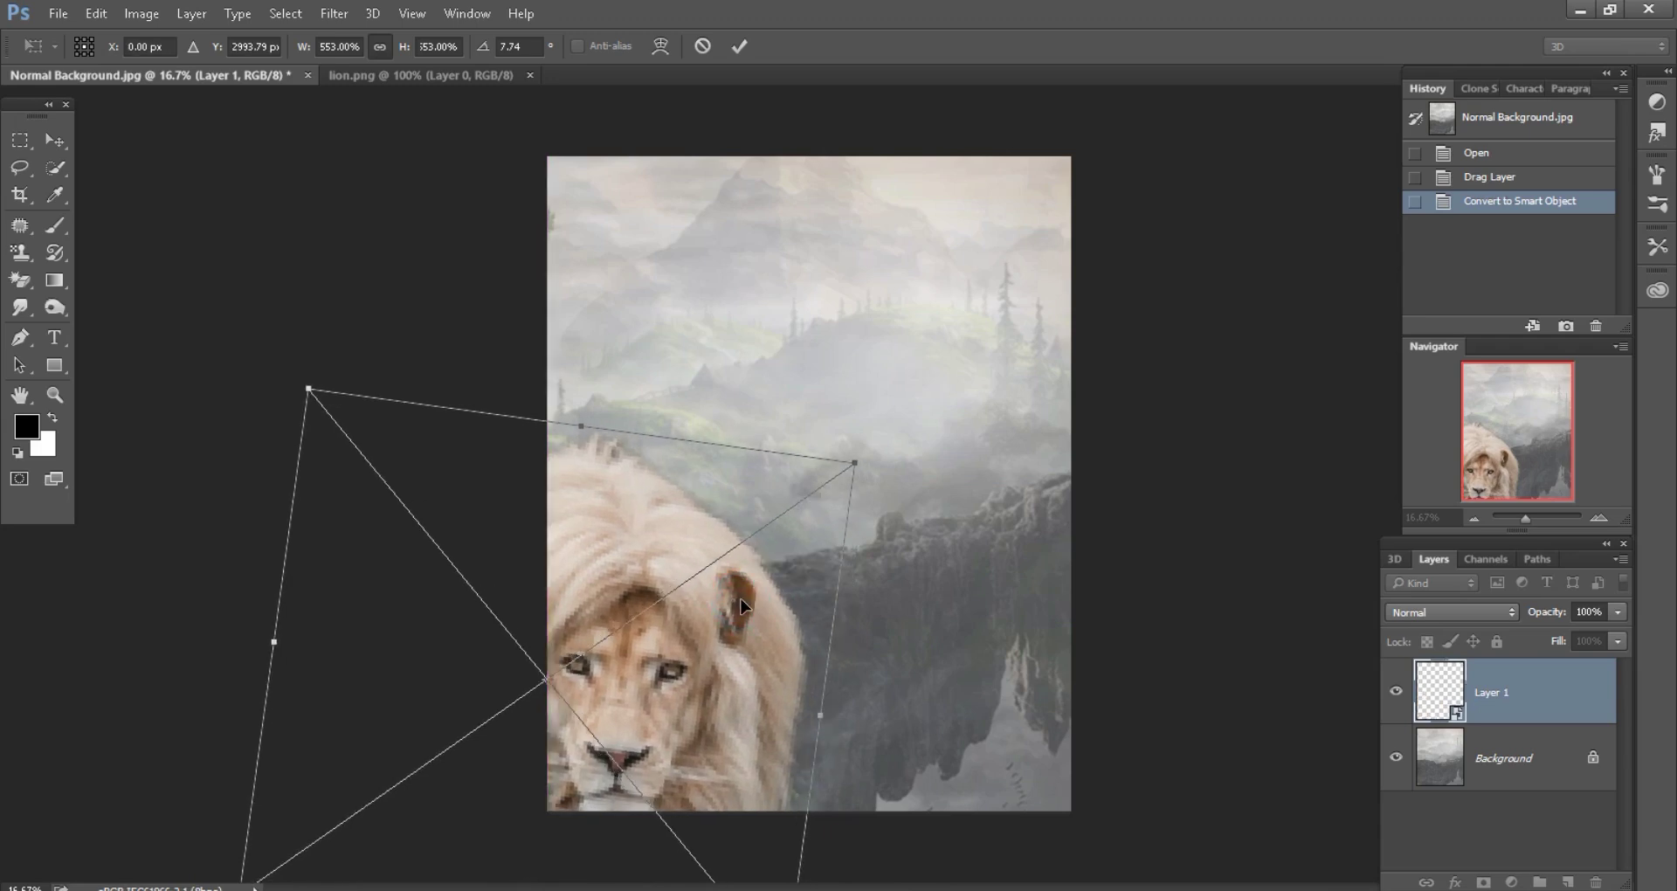
{"action": "left_click_drag", "start_coordinate": [408, 49], "coordinate": [447, 50]}
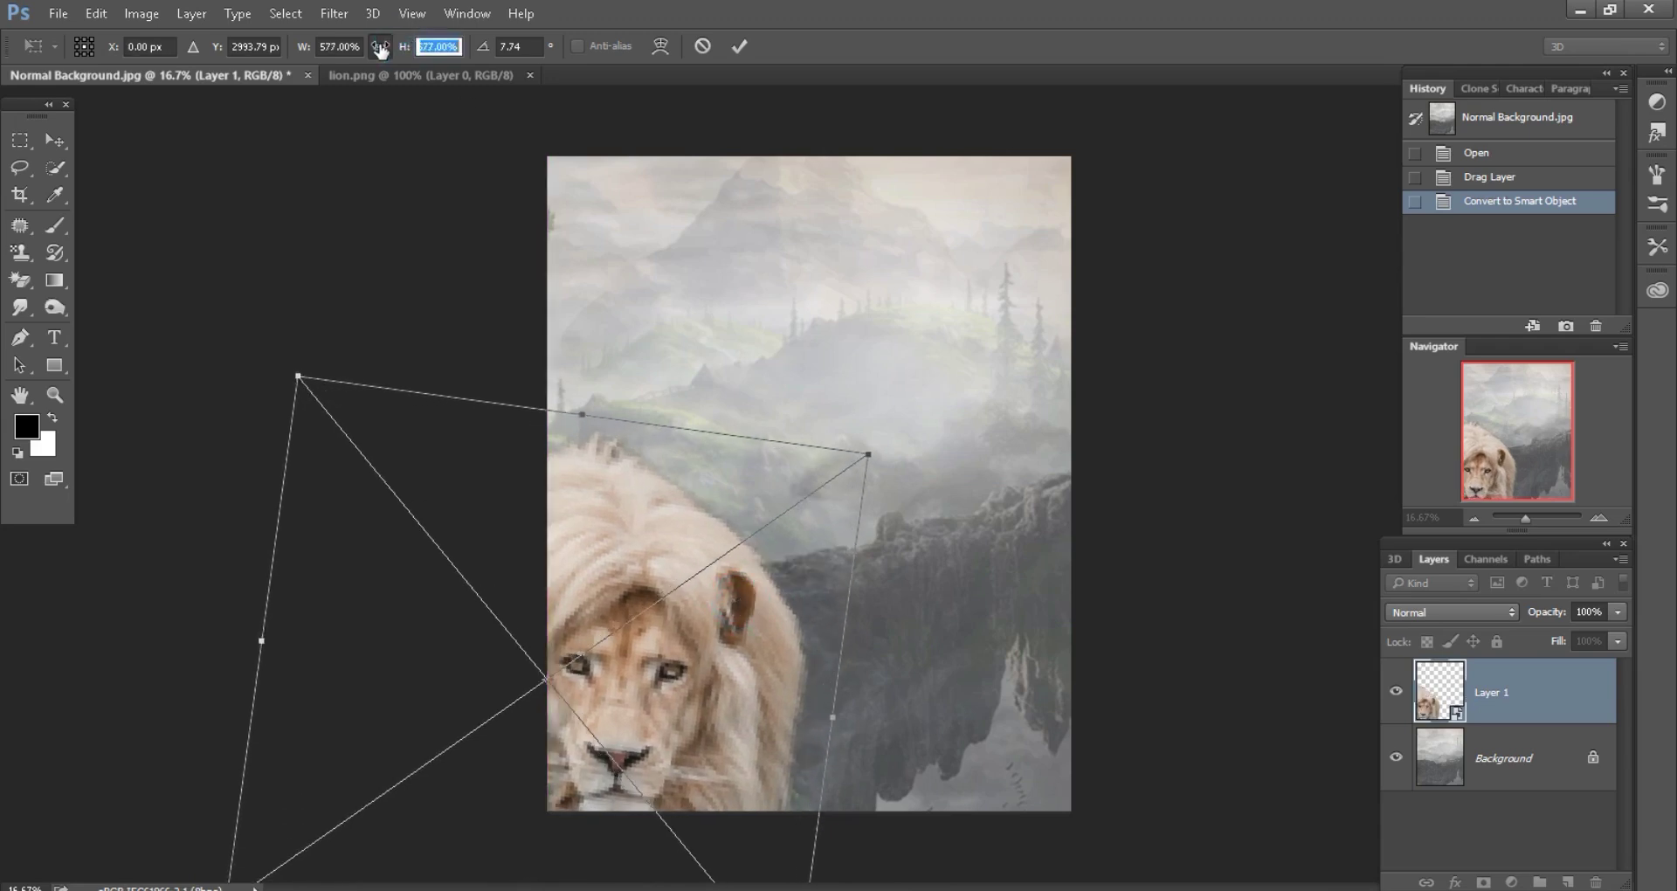
{"action": "left_click_drag", "start_coordinate": [657, 633], "coordinate": [662, 629]}
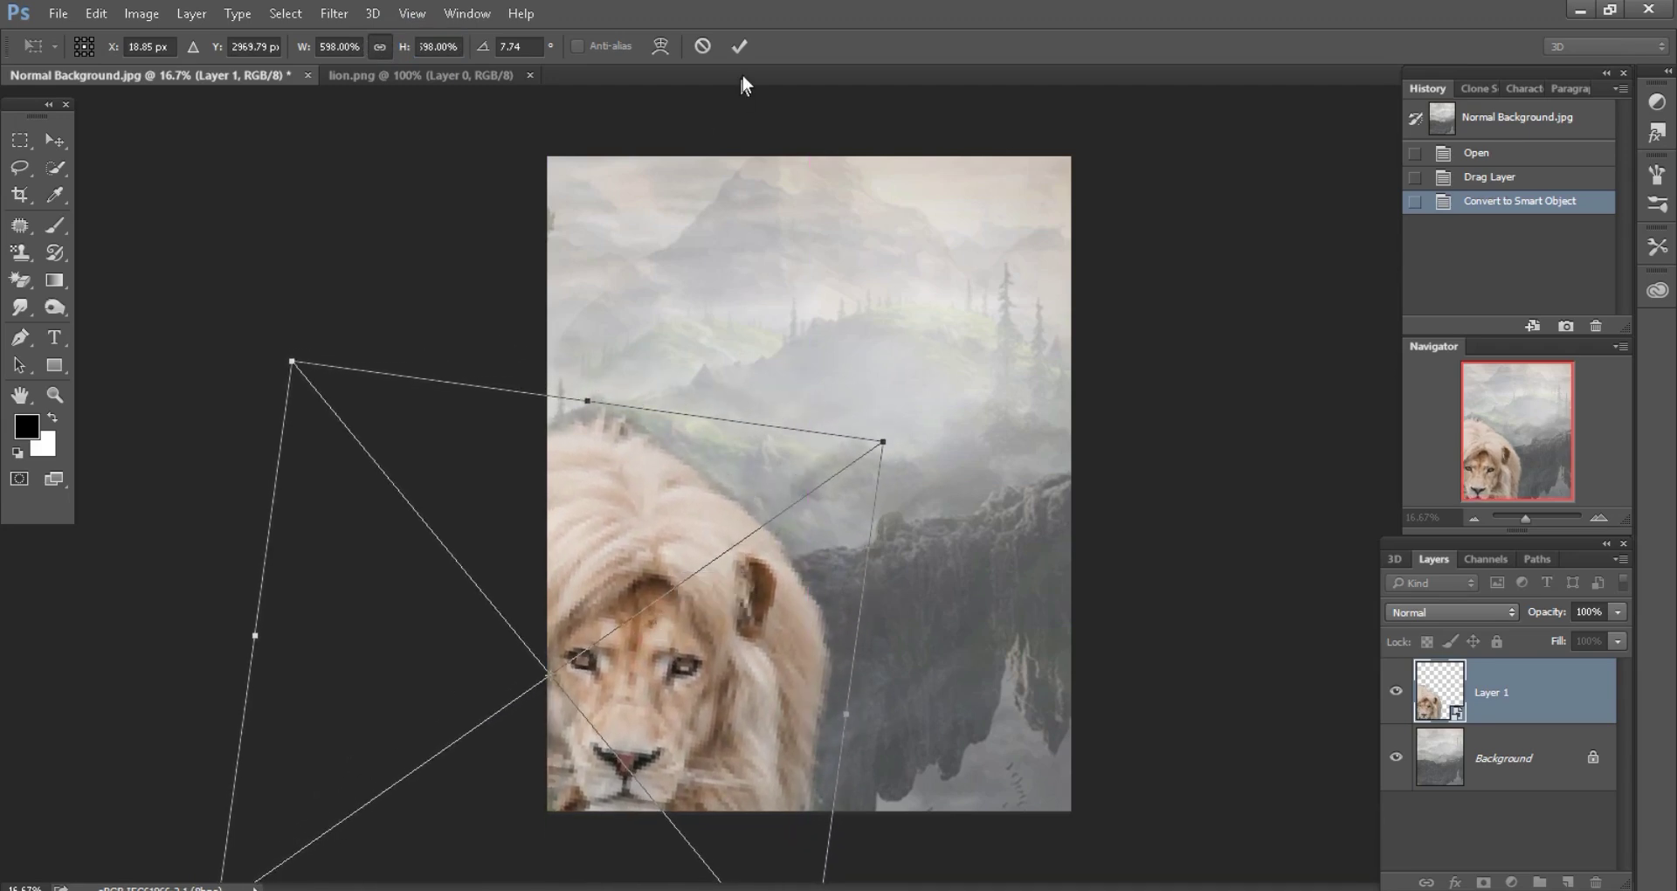
{"action": "left_click", "coordinate": [741, 48]}
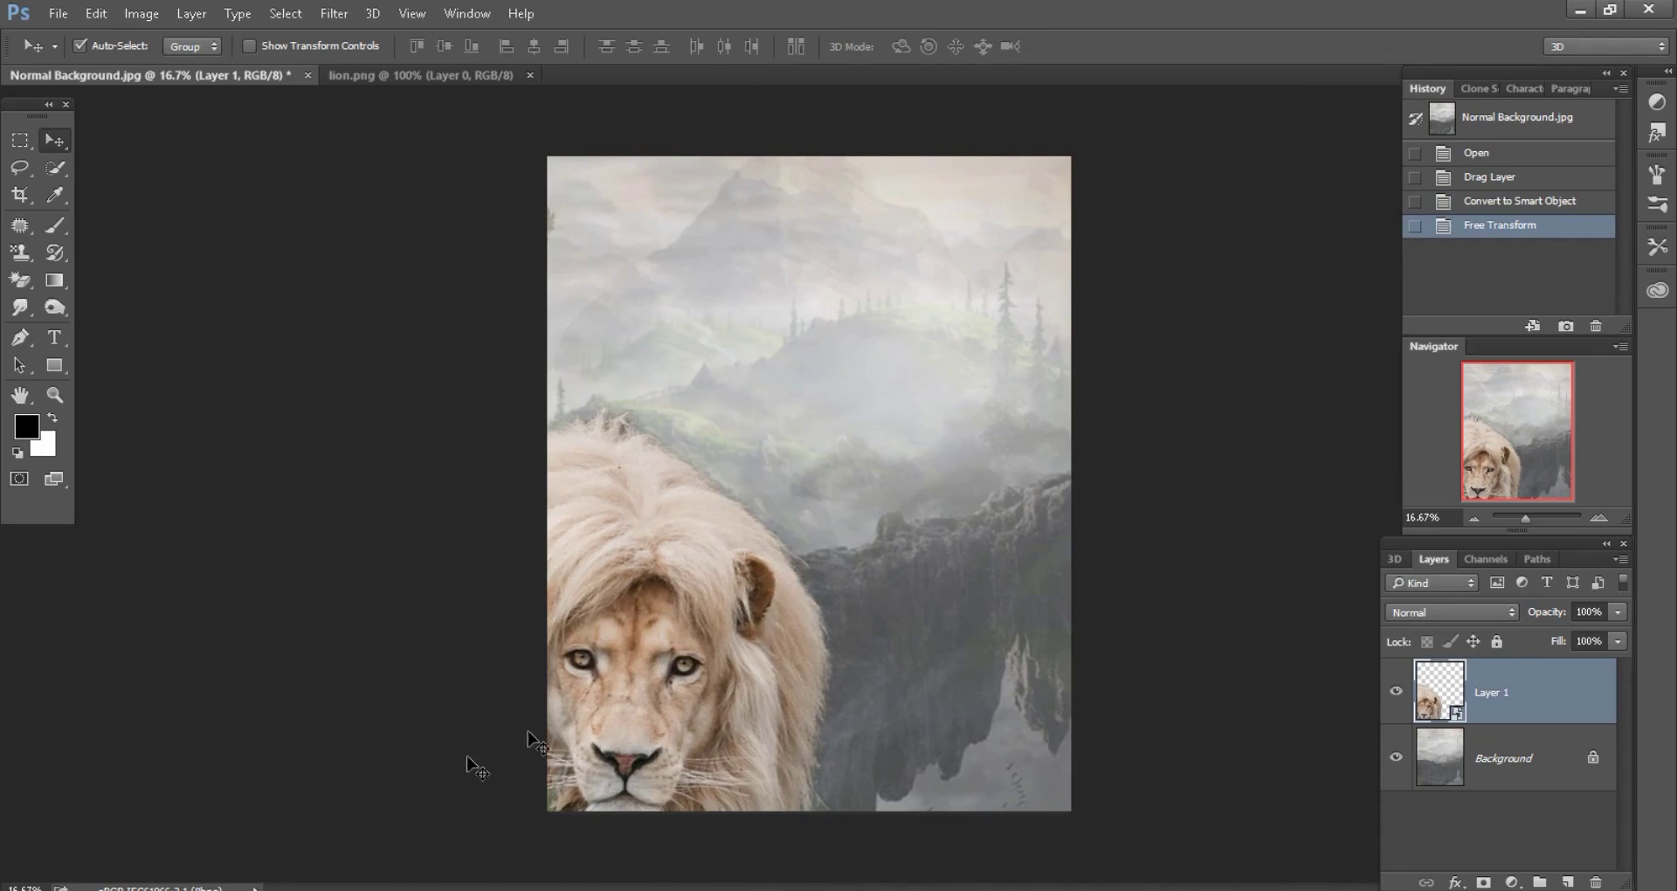
- Bring the baby elephant into the composite, close the source documents, and make it a smart object
{"action": "left_click", "coordinate": [1580, 9]}
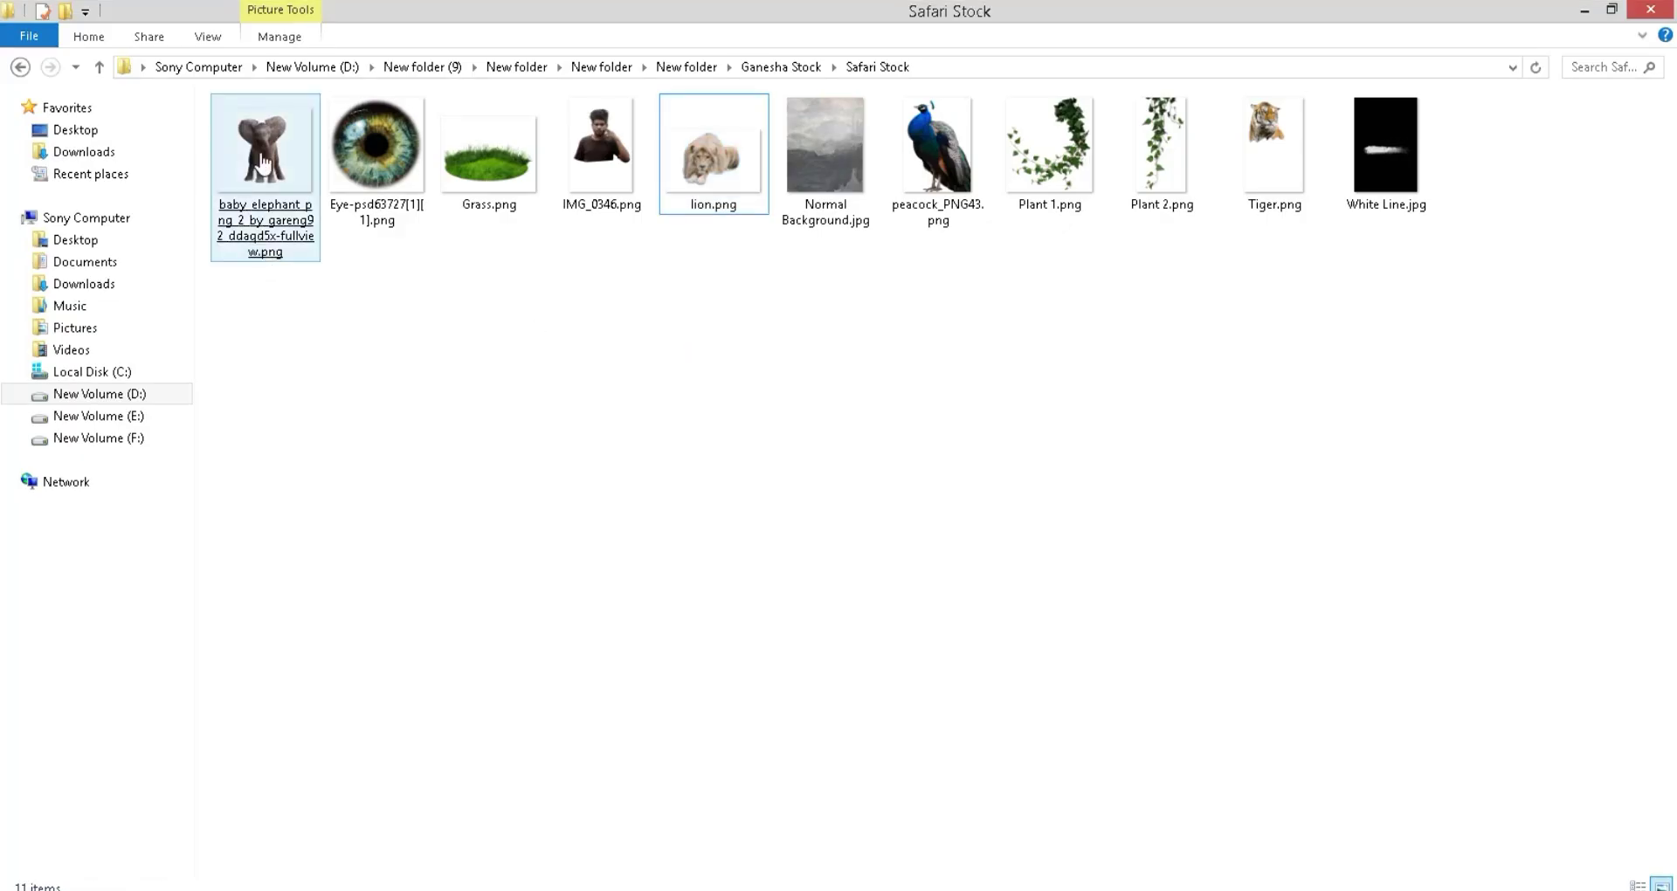
{"action": "left_click_drag", "start_coordinate": [262, 162], "coordinate": [1202, 75]}
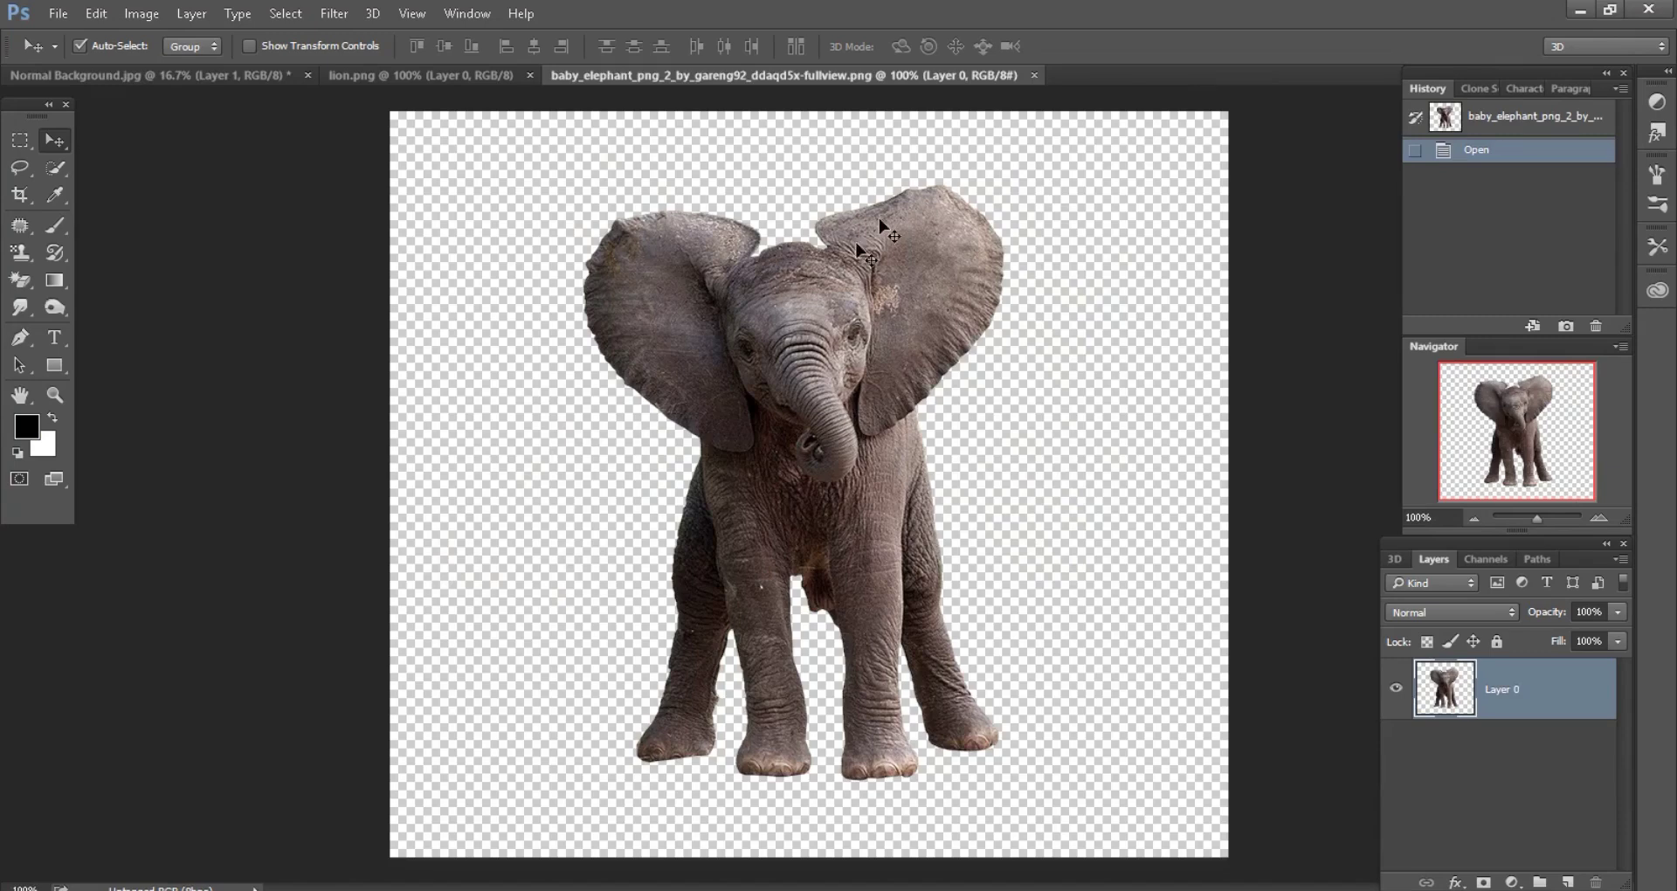
{"action": "mouse_move", "coordinate": [872, 232]}
{"action": "left_mouse_down"}
{"action": "mouse_move", "coordinate": [258, 75]}
{"action": "mouse_move", "coordinate": [765, 371]}
{"action": "left_mouse_up"}
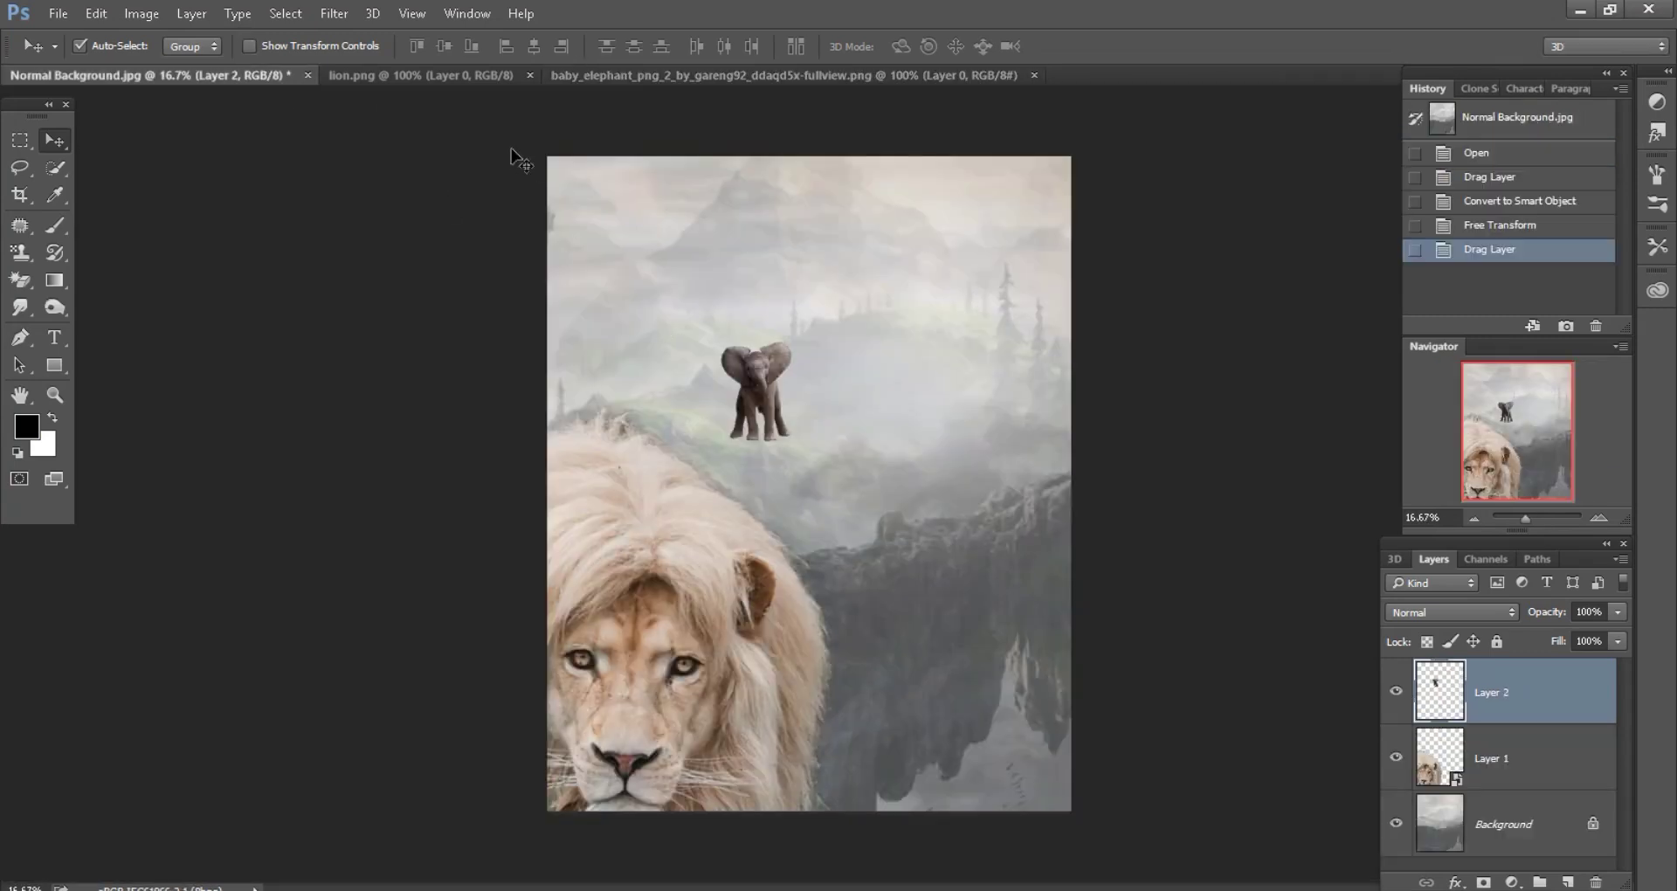
{"action": "left_click", "coordinate": [498, 77]}
{"action": "left_click", "coordinate": [524, 75]}
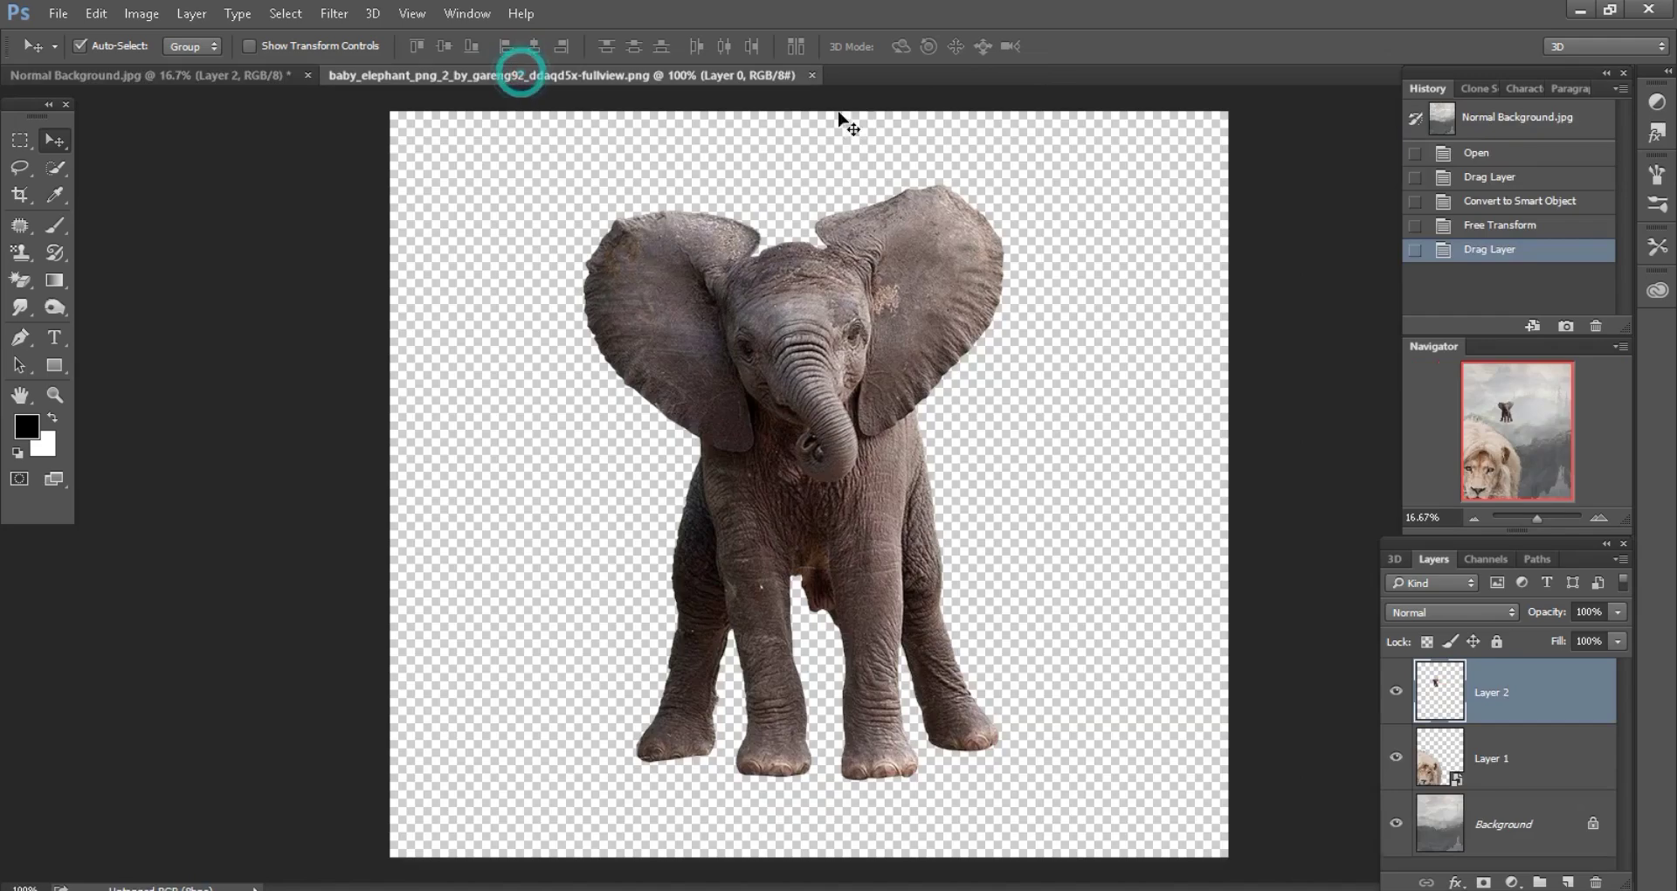
{"action": "left_click", "coordinate": [810, 76]}
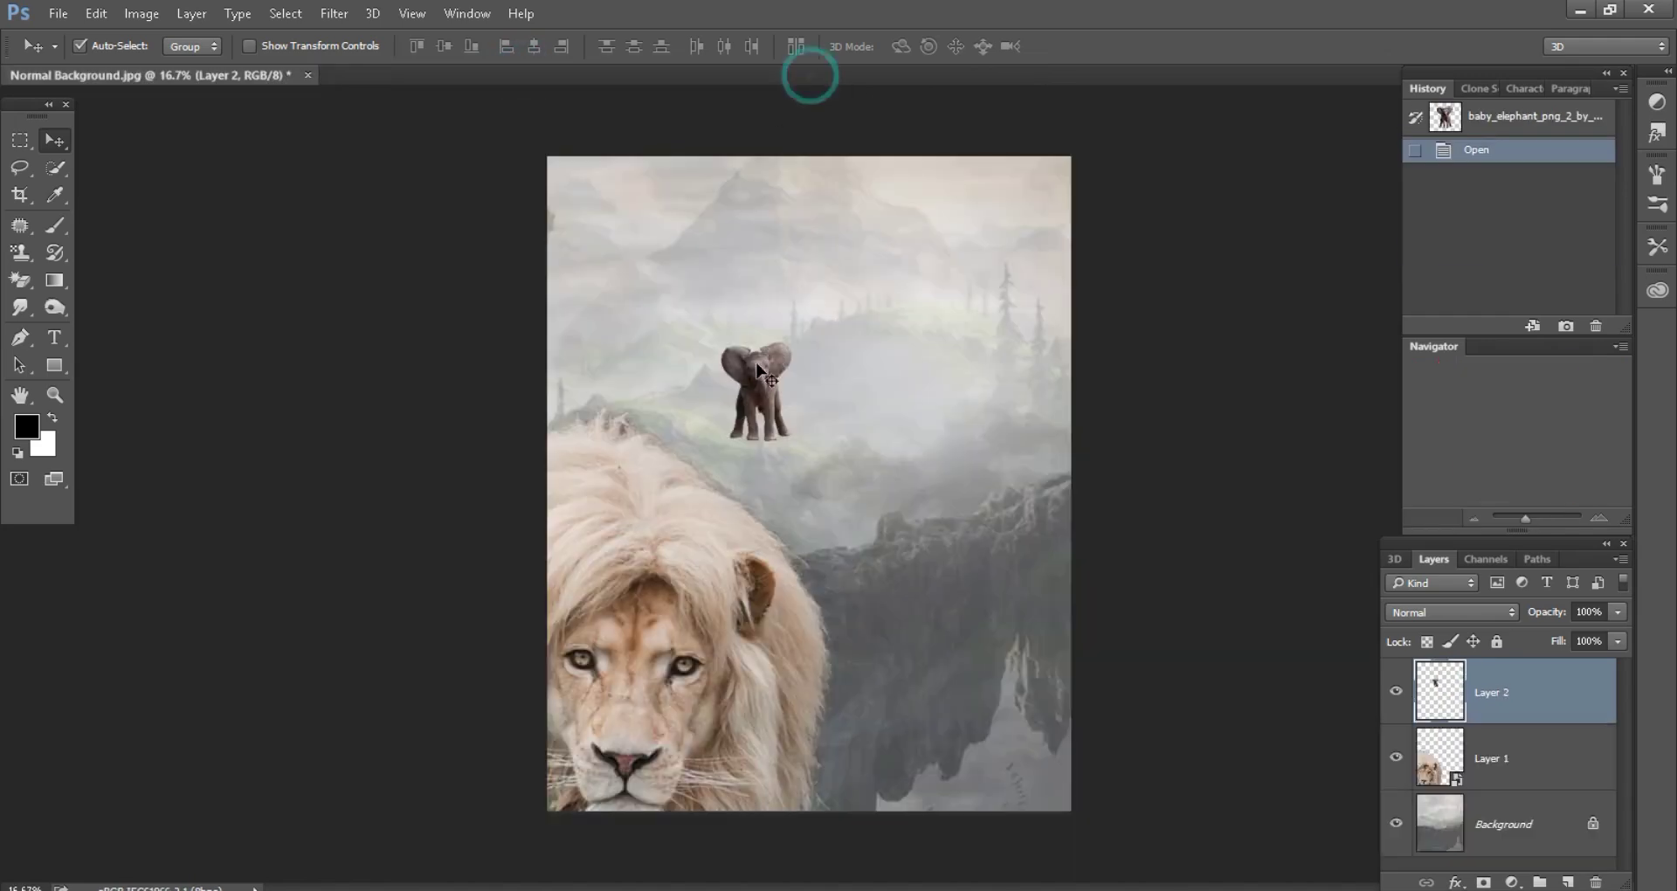
{"action": "right_click", "coordinate": [1559, 690]}
{"action": "left_click", "coordinate": [1265, 353]}
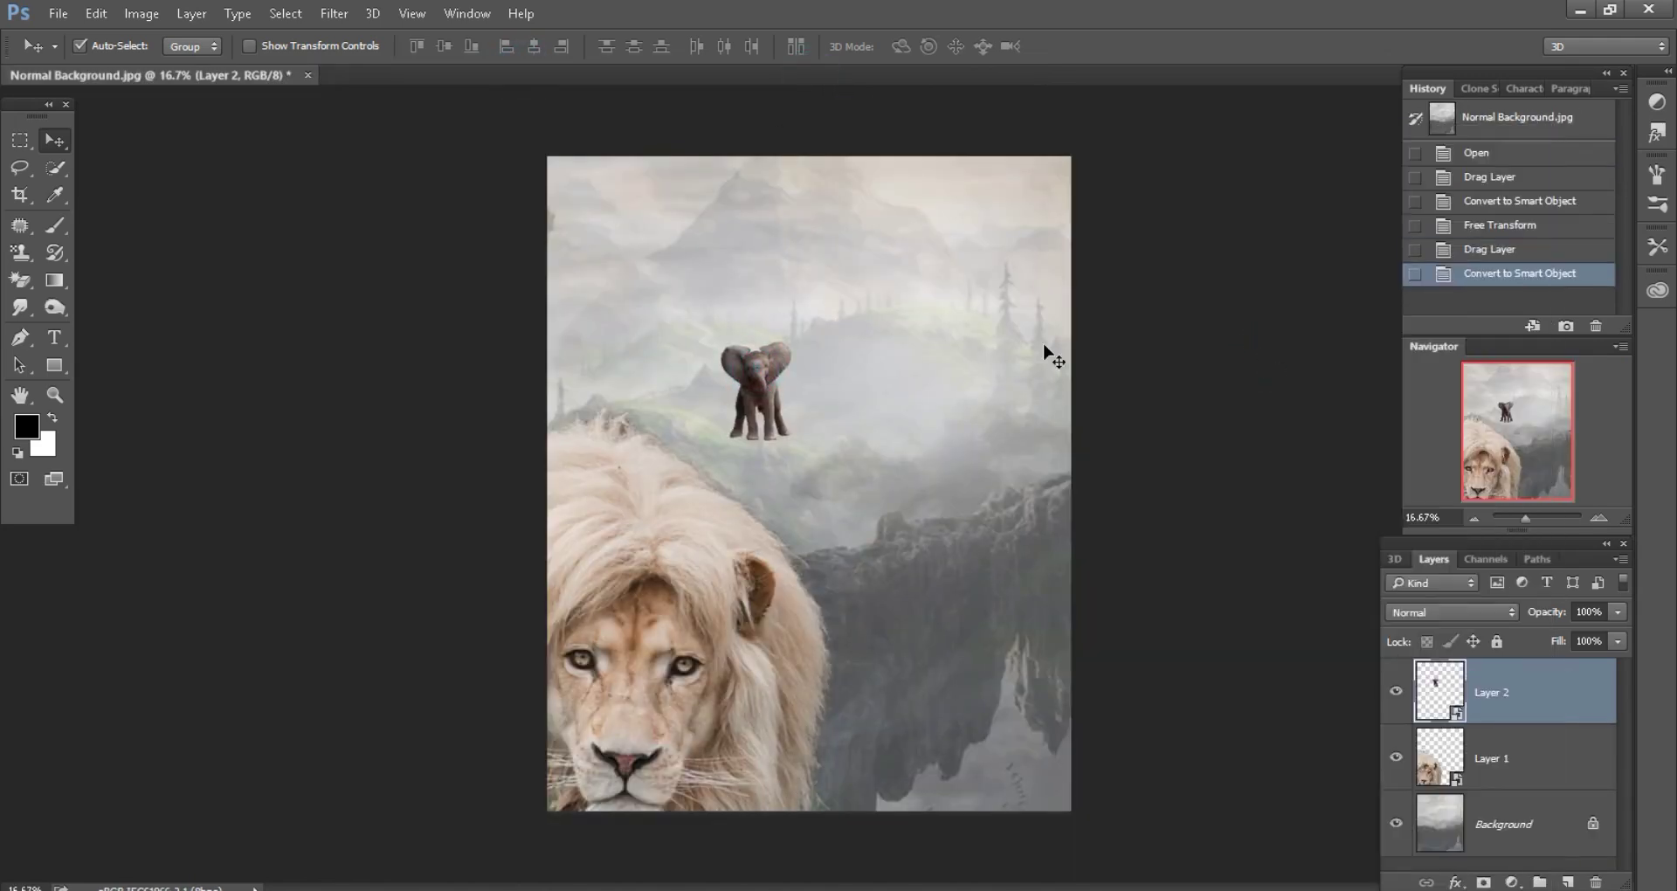
- Free Transform the elephant larger and place it at the lower right beside the lion
{"action": "left_click", "coordinate": [96, 13]}
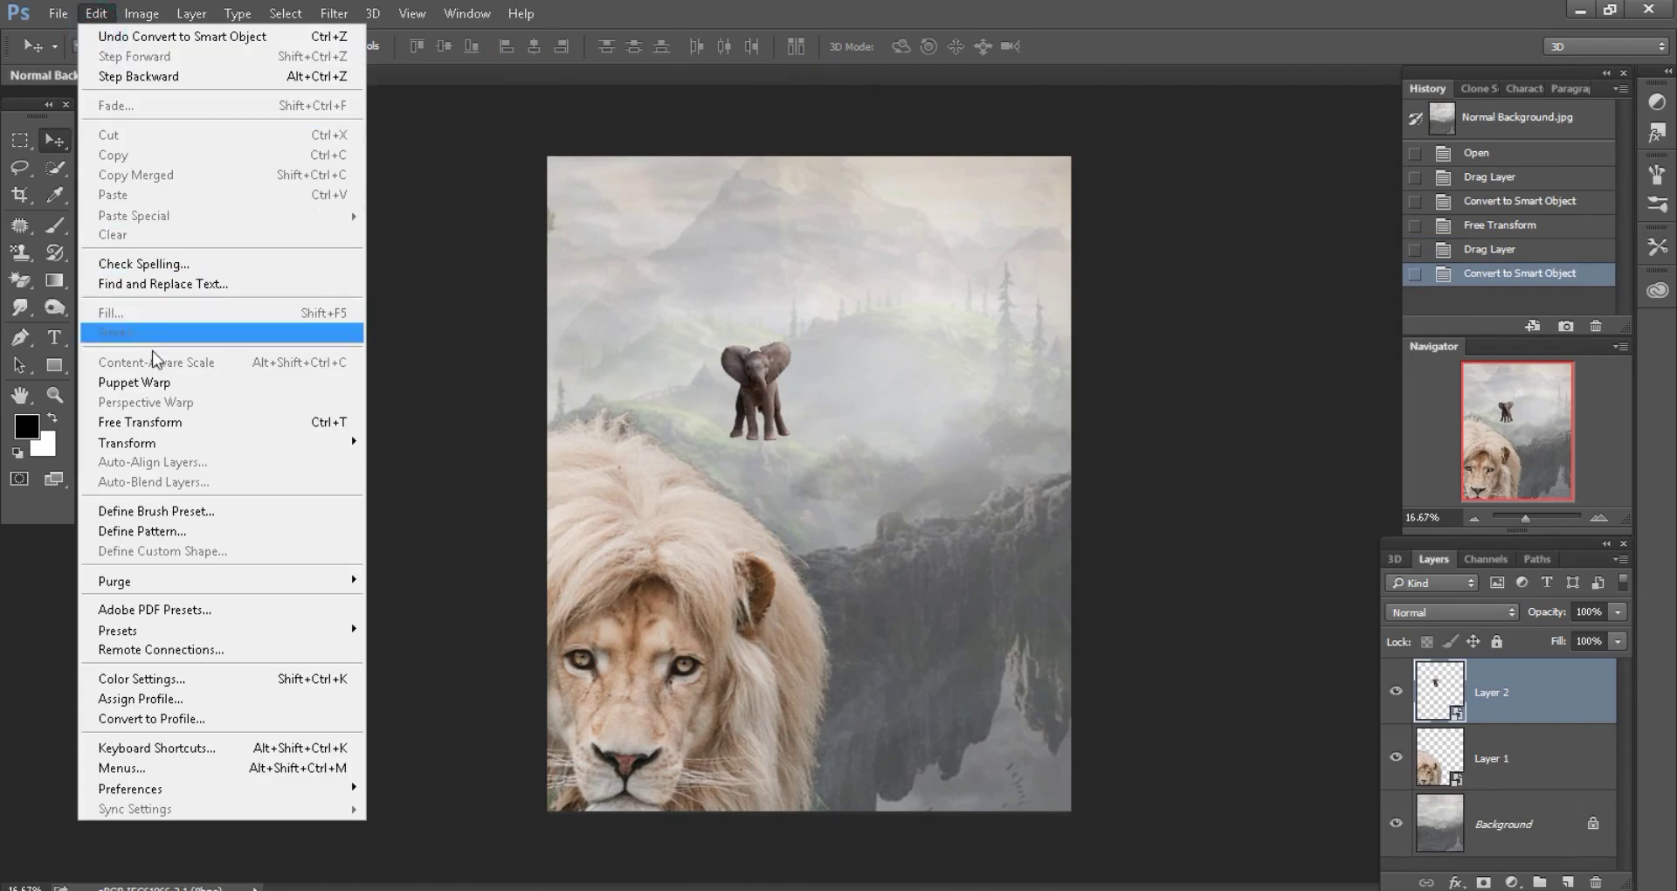
{"action": "left_click", "coordinate": [160, 428]}
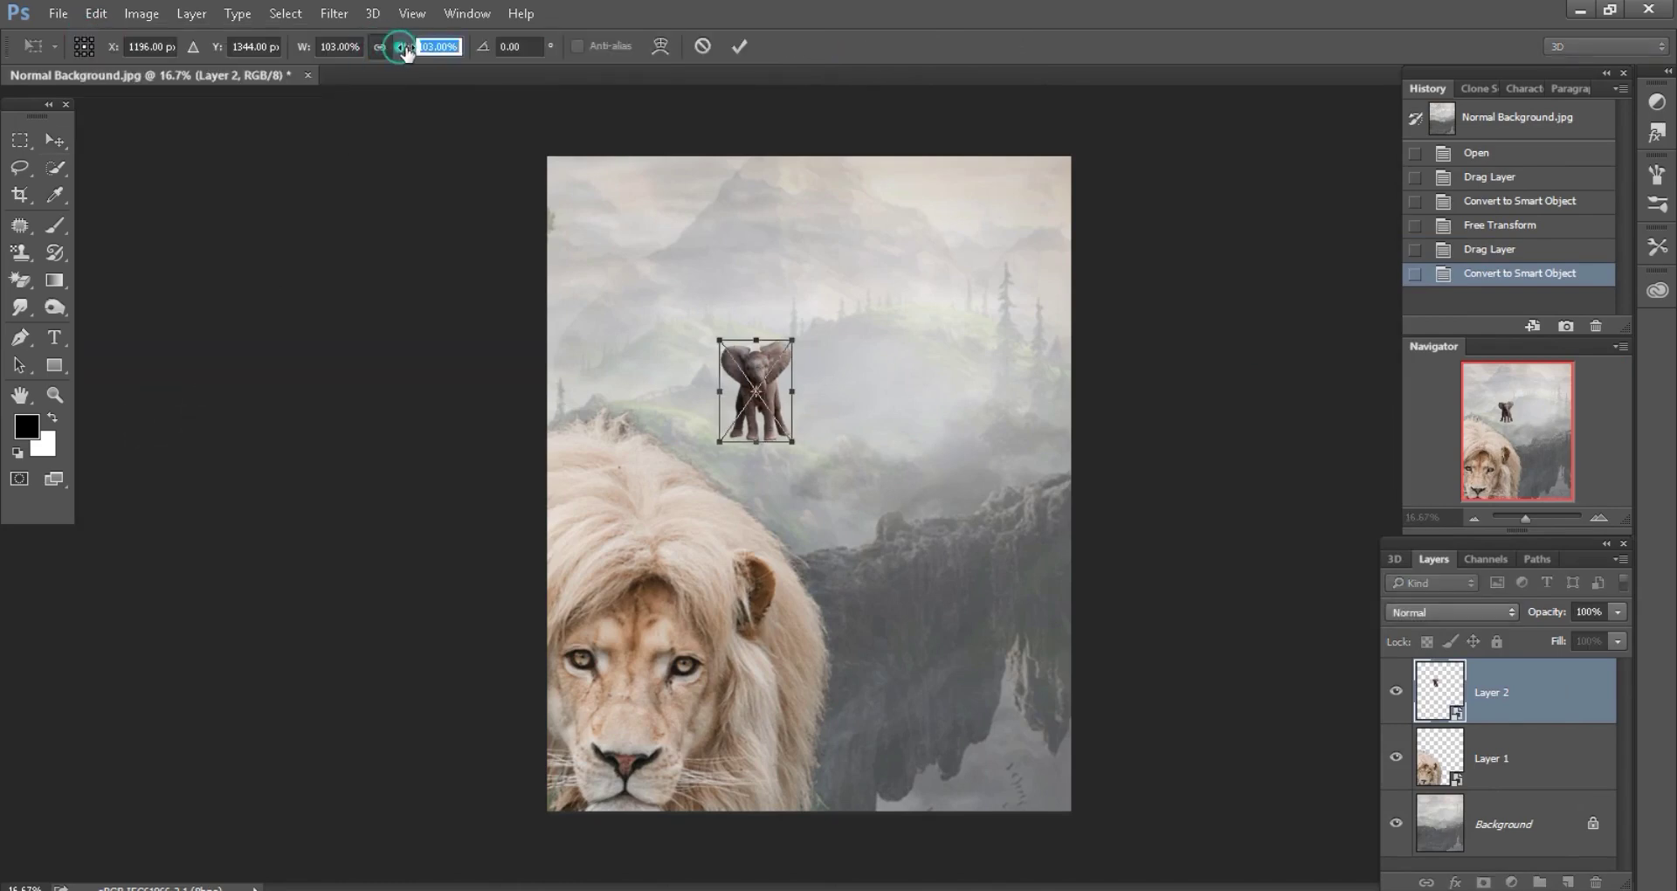
{"action": "mouse_move", "coordinate": [404, 46]}
{"action": "left_mouse_down"}
{"action": "mouse_move", "coordinate": [770, 46]}
{"action": "mouse_move", "coordinate": [917, 70]}
{"action": "left_mouse_up"}
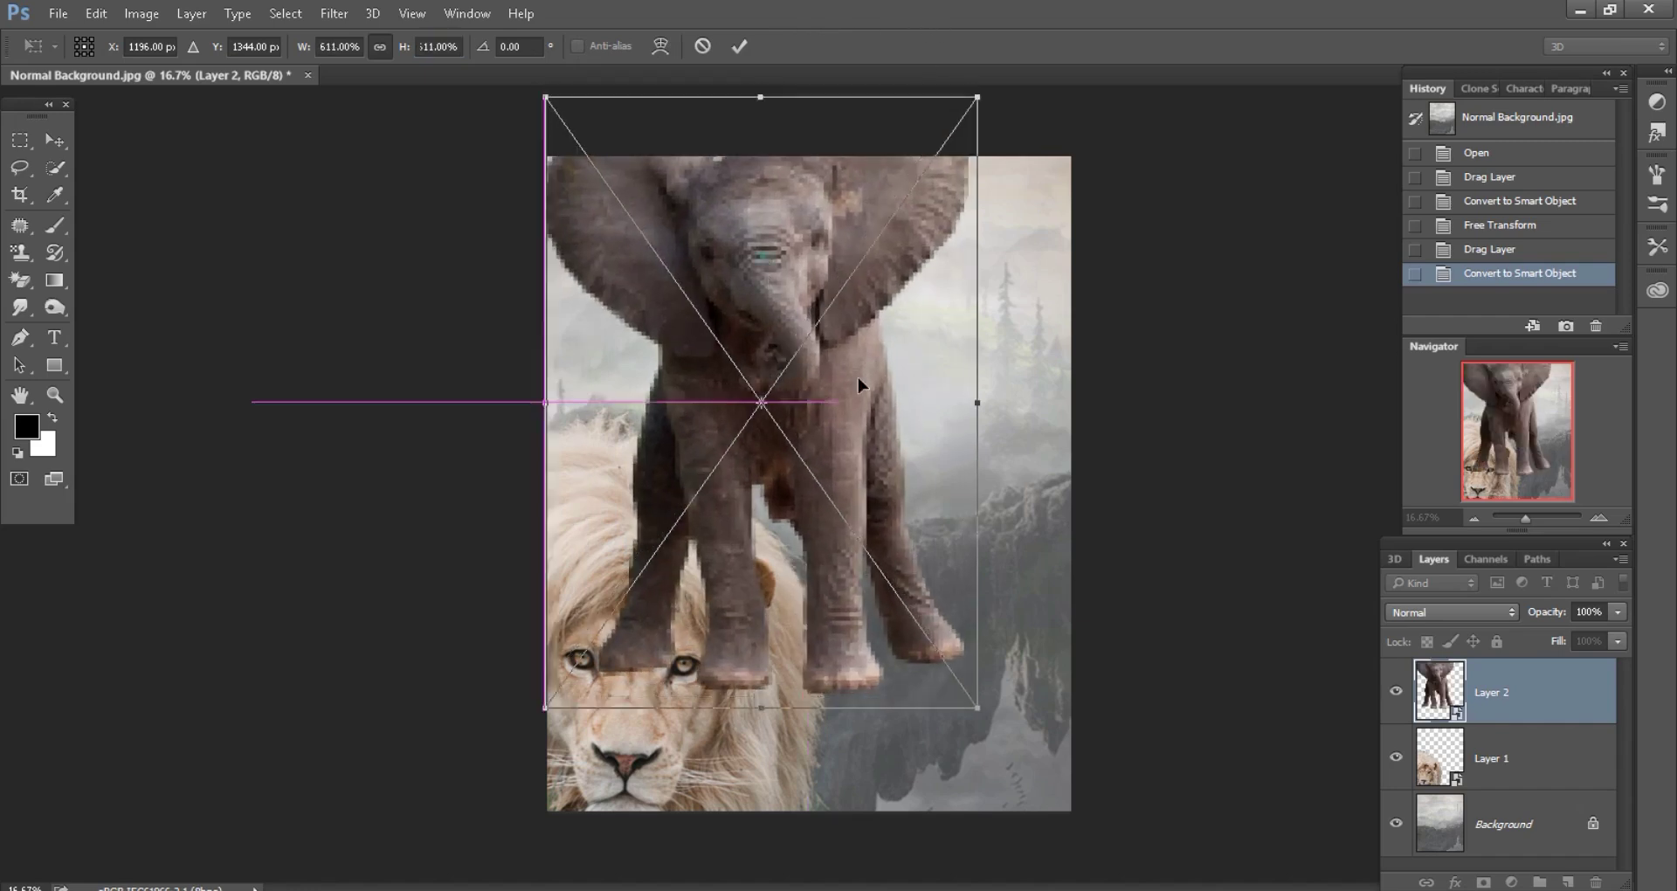
{"action": "mouse_move", "coordinate": [767, 265]}
{"action": "left_mouse_down"}
{"action": "mouse_move", "coordinate": [1005, 644]}
{"action": "mouse_move", "coordinate": [971, 648]}
{"action": "left_mouse_up"}
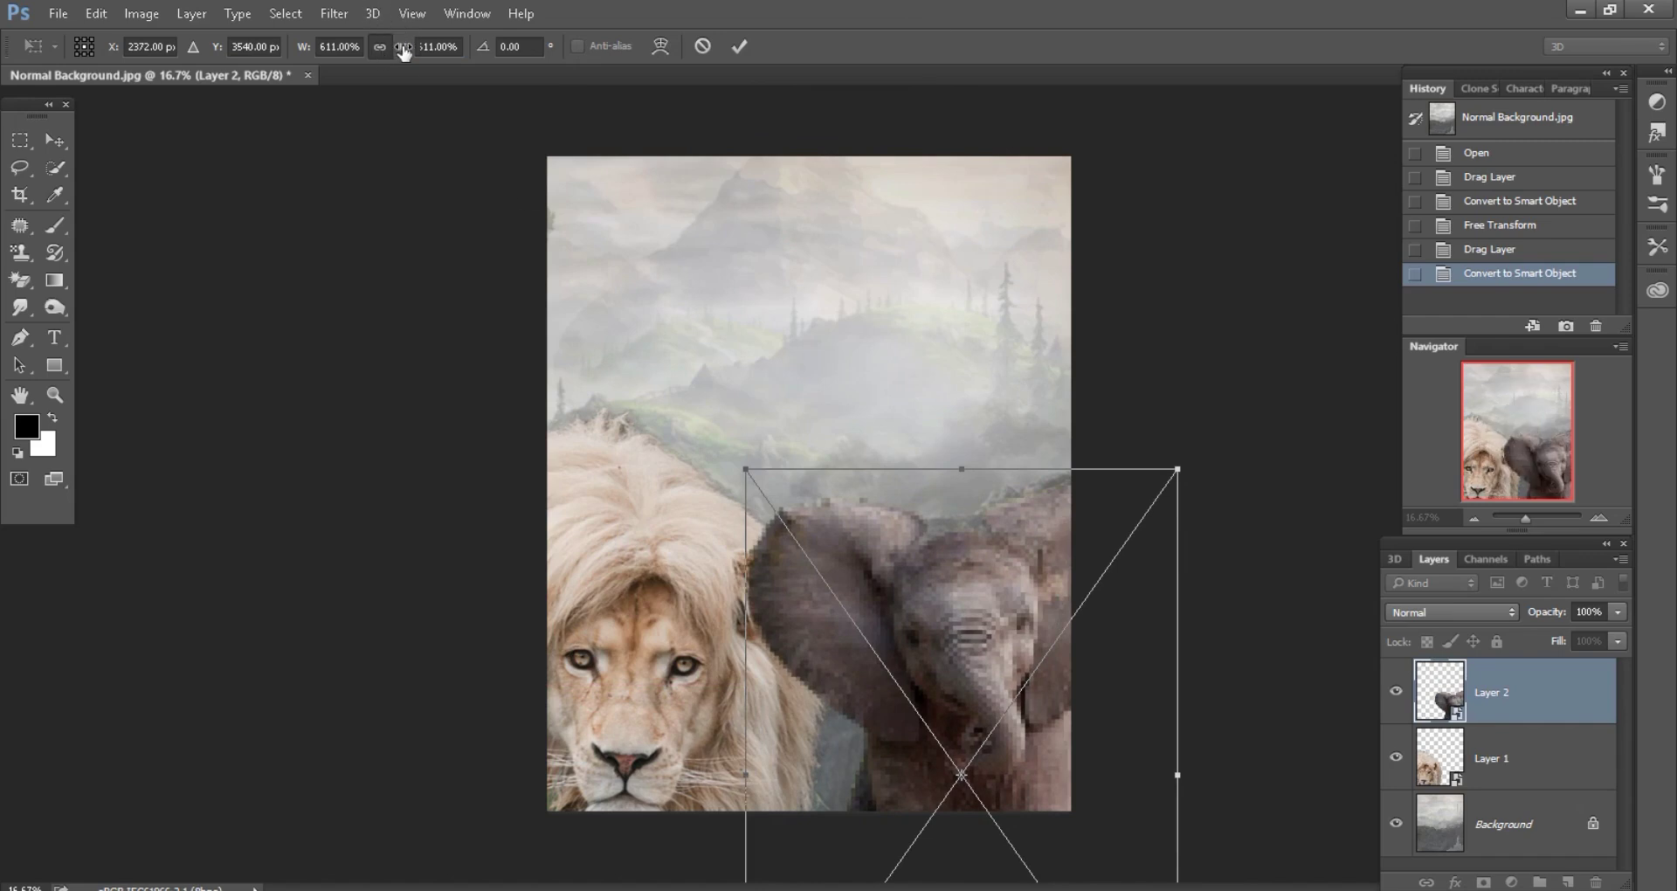
{"action": "left_click_drag", "start_coordinate": [404, 48], "coordinate": [512, 40]}
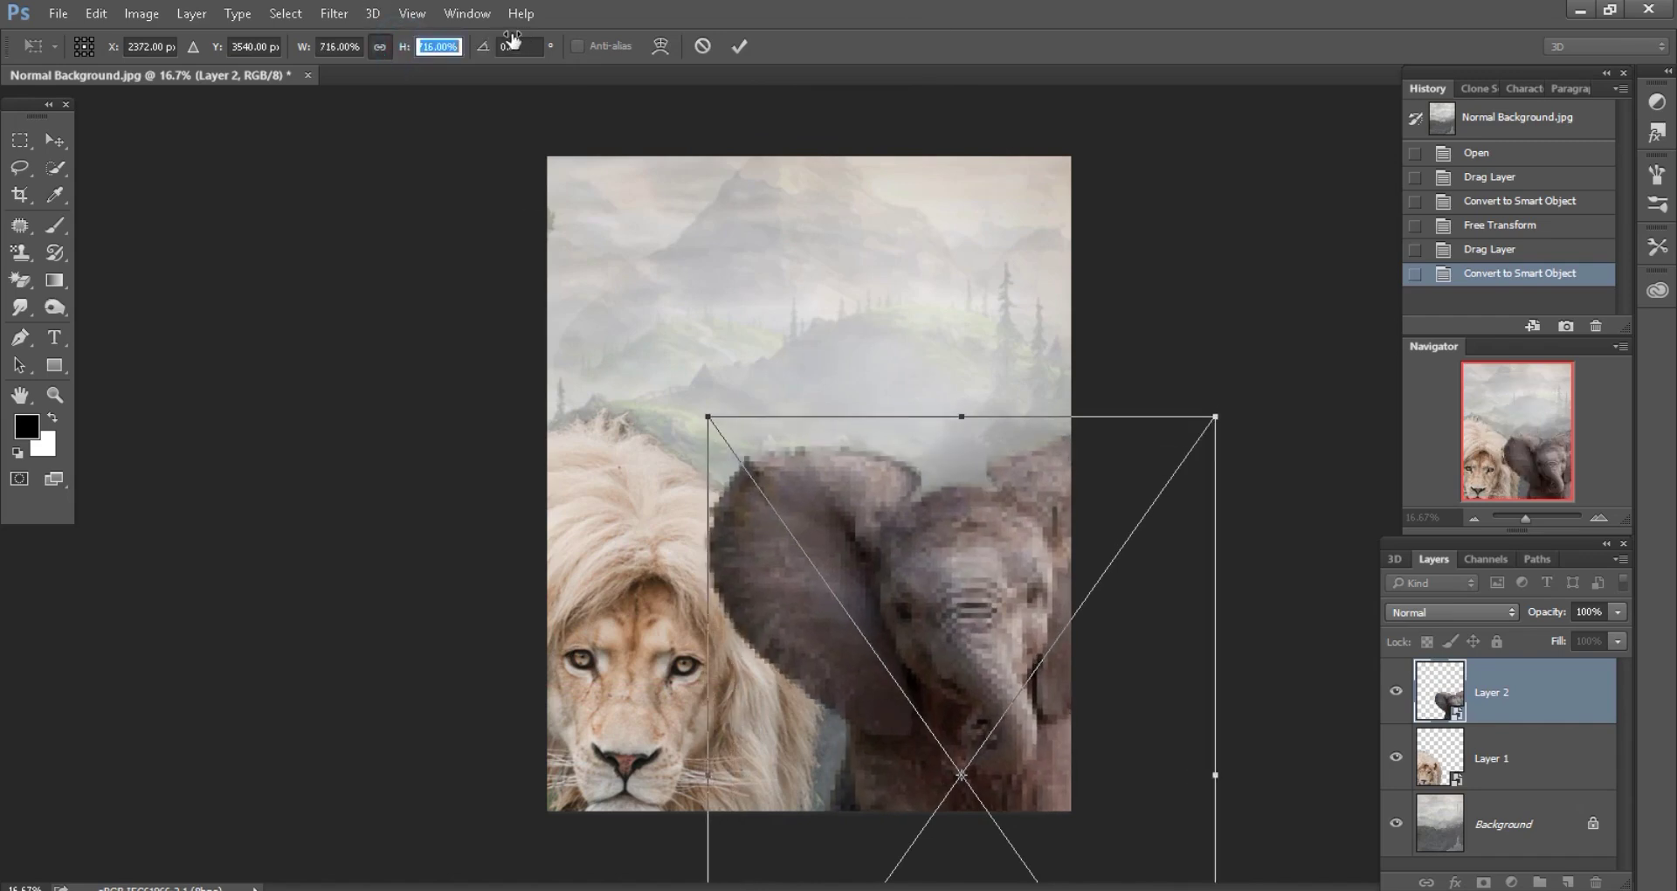
{"action": "mouse_move", "coordinate": [915, 524]}
{"action": "left_mouse_down"}
{"action": "mouse_move", "coordinate": [954, 594]}
{"action": "mouse_move", "coordinate": [931, 554]}
{"action": "left_mouse_up"}
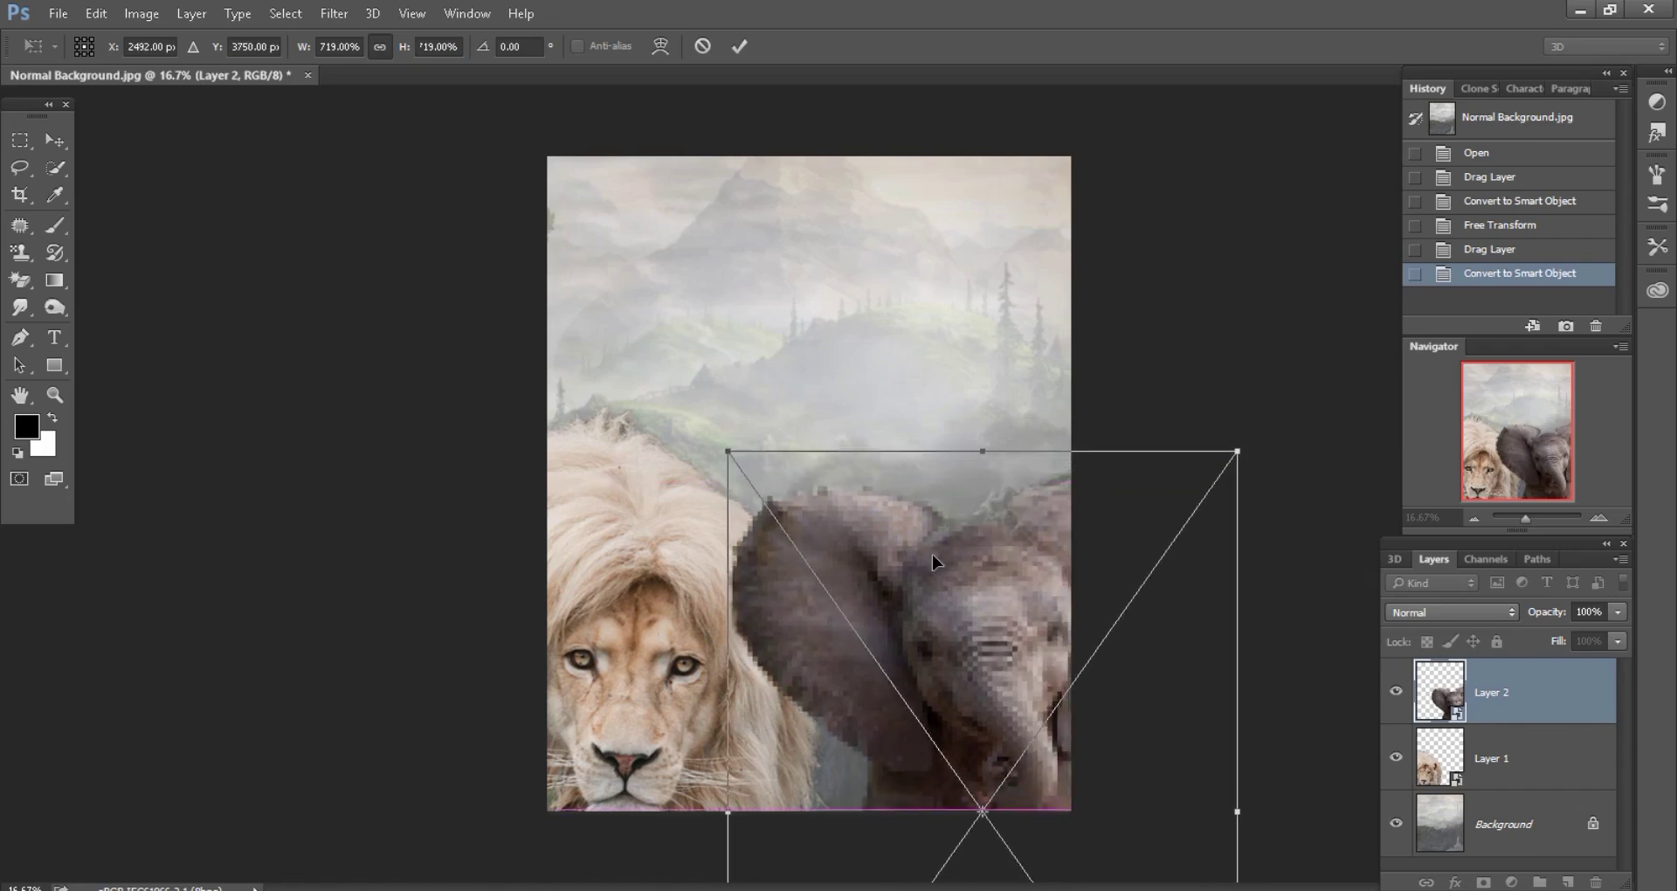
{"action": "left_click", "coordinate": [738, 47]}
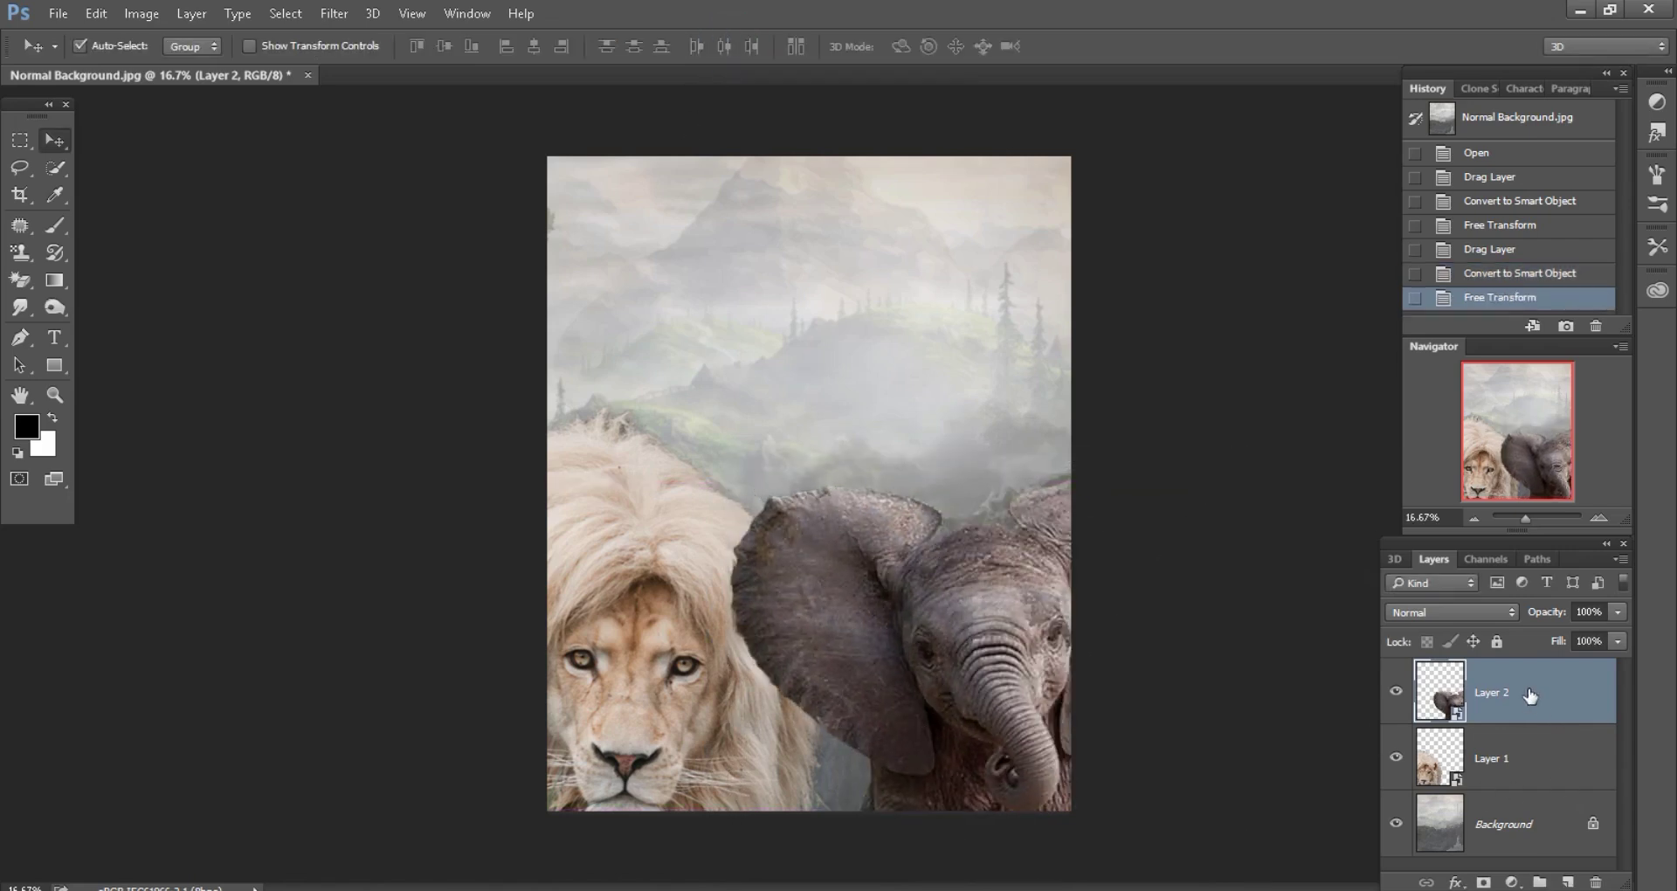
- Move the elephant layer below the lion, then apply Unsharp Mask (amount 89, radius 2.5) to the lion
{"action": "left_click_drag", "start_coordinate": [1529, 695], "coordinate": [1504, 773]}
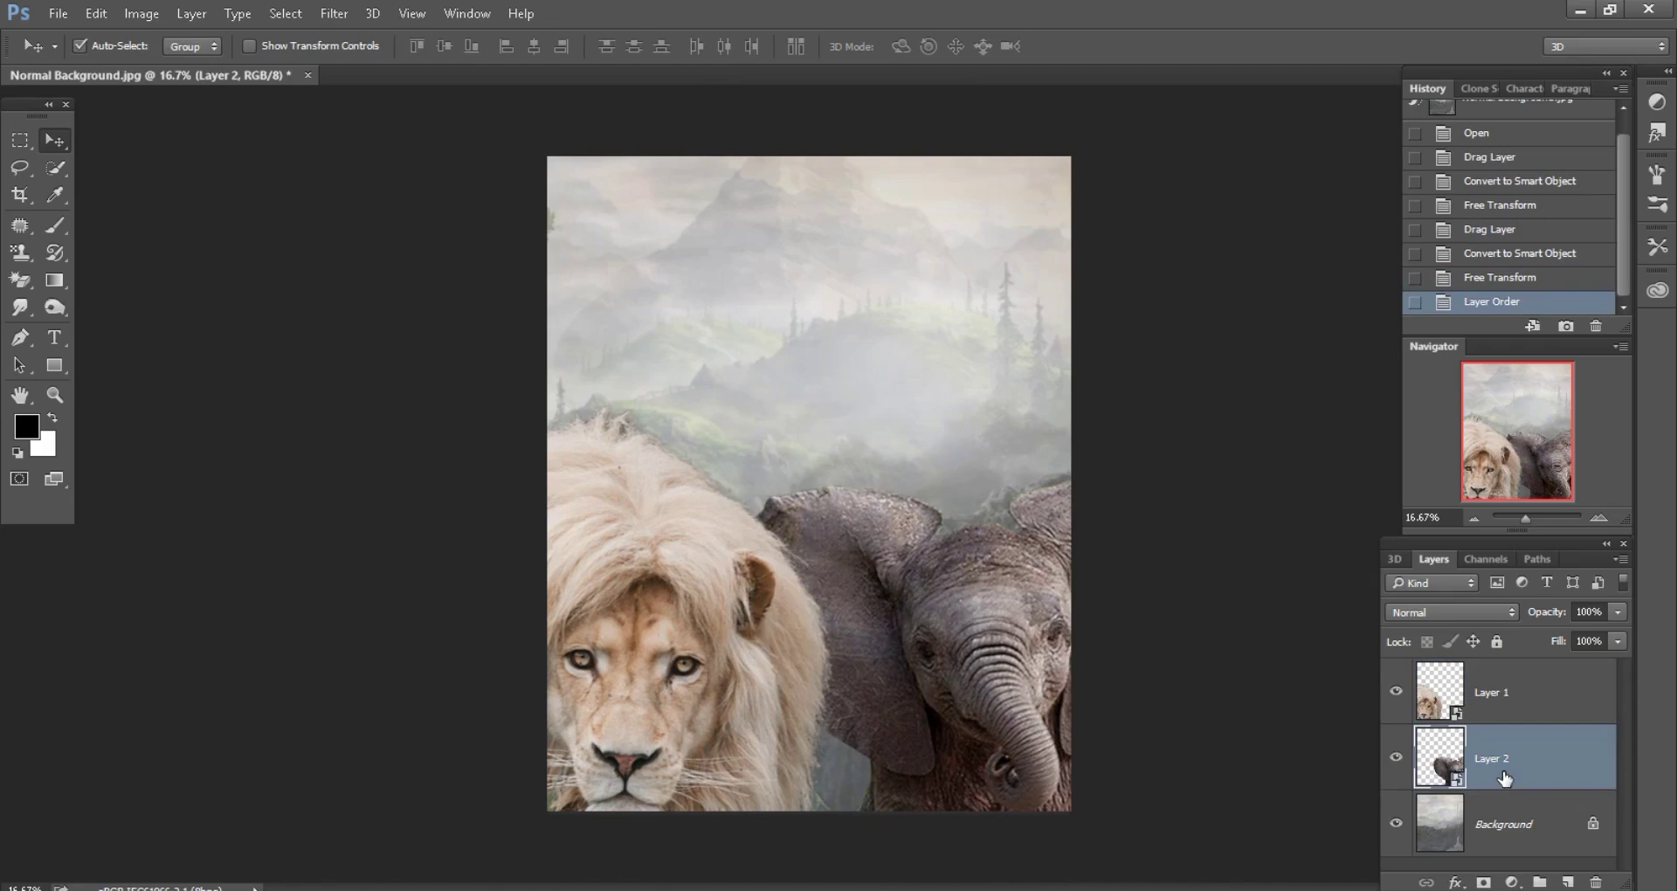
{"action": "left_click", "coordinate": [1505, 703]}
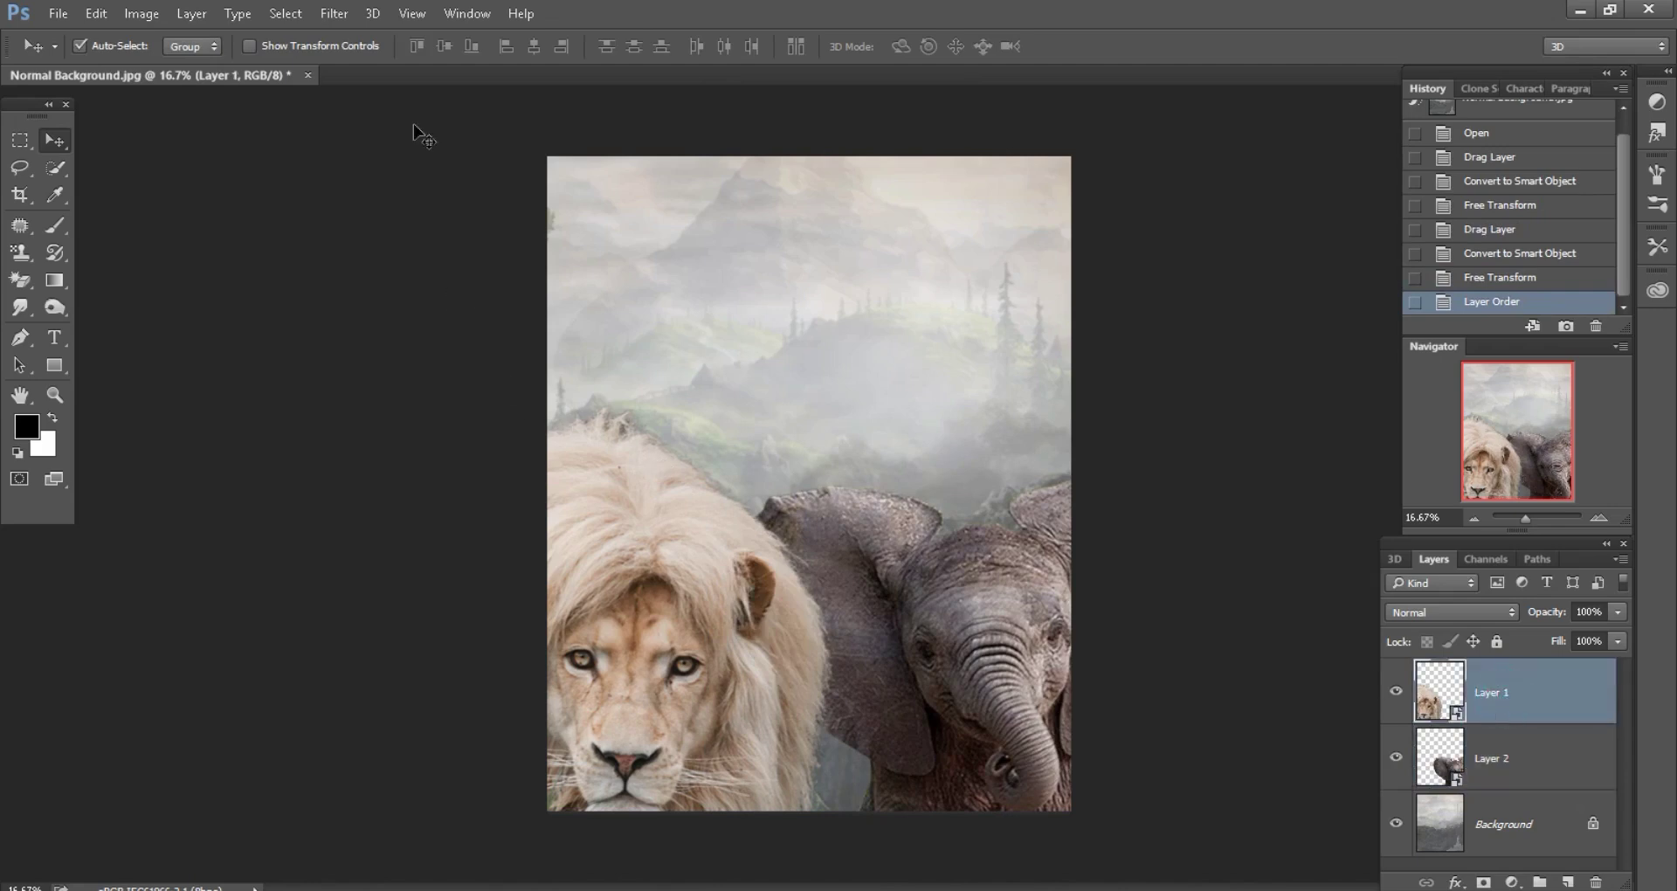
{"action": "left_click", "coordinate": [340, 16]}
{"action": "mouse_move", "coordinate": [380, 364]}
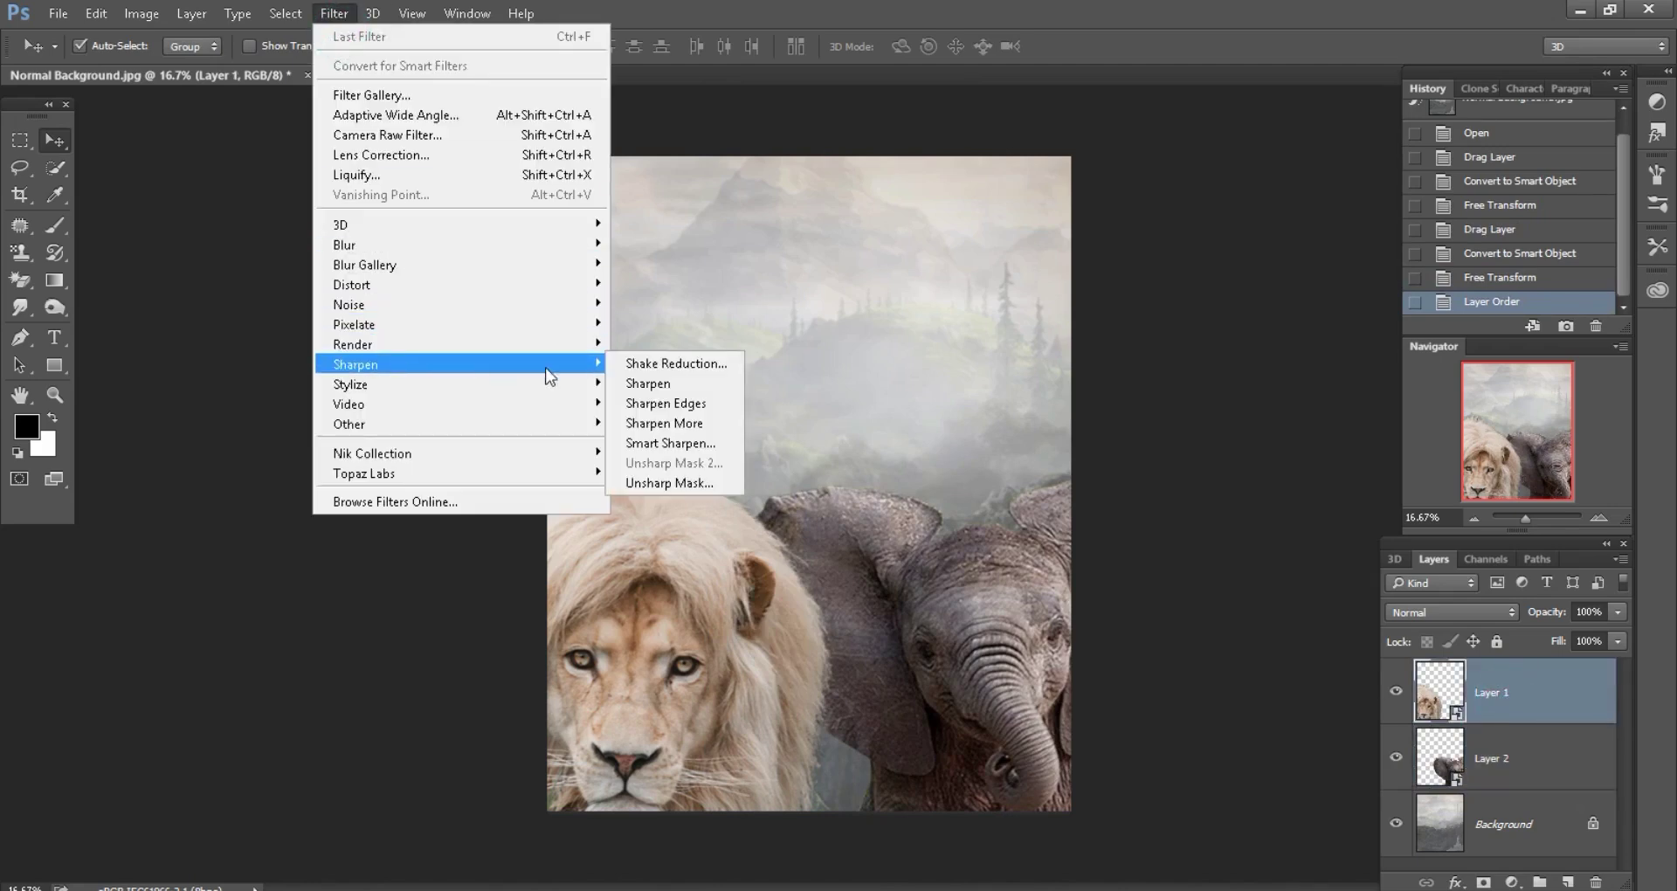
{"action": "left_click", "coordinate": [658, 483]}
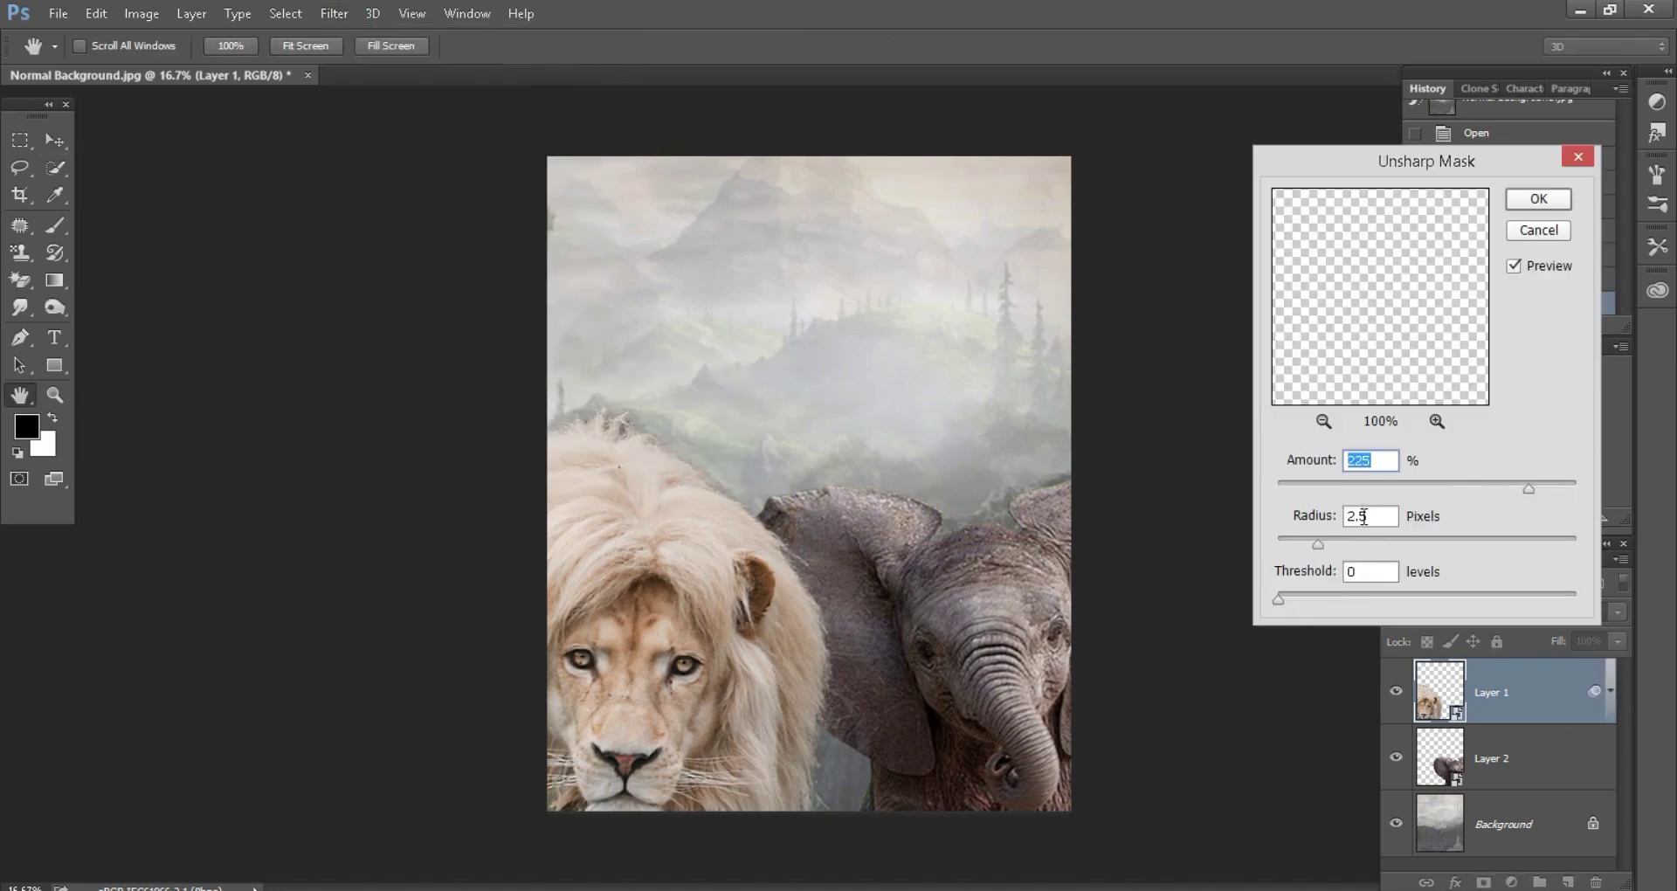
{"action": "left_click", "coordinate": [1444, 482]}
{"action": "left_click", "coordinate": [1538, 199]}
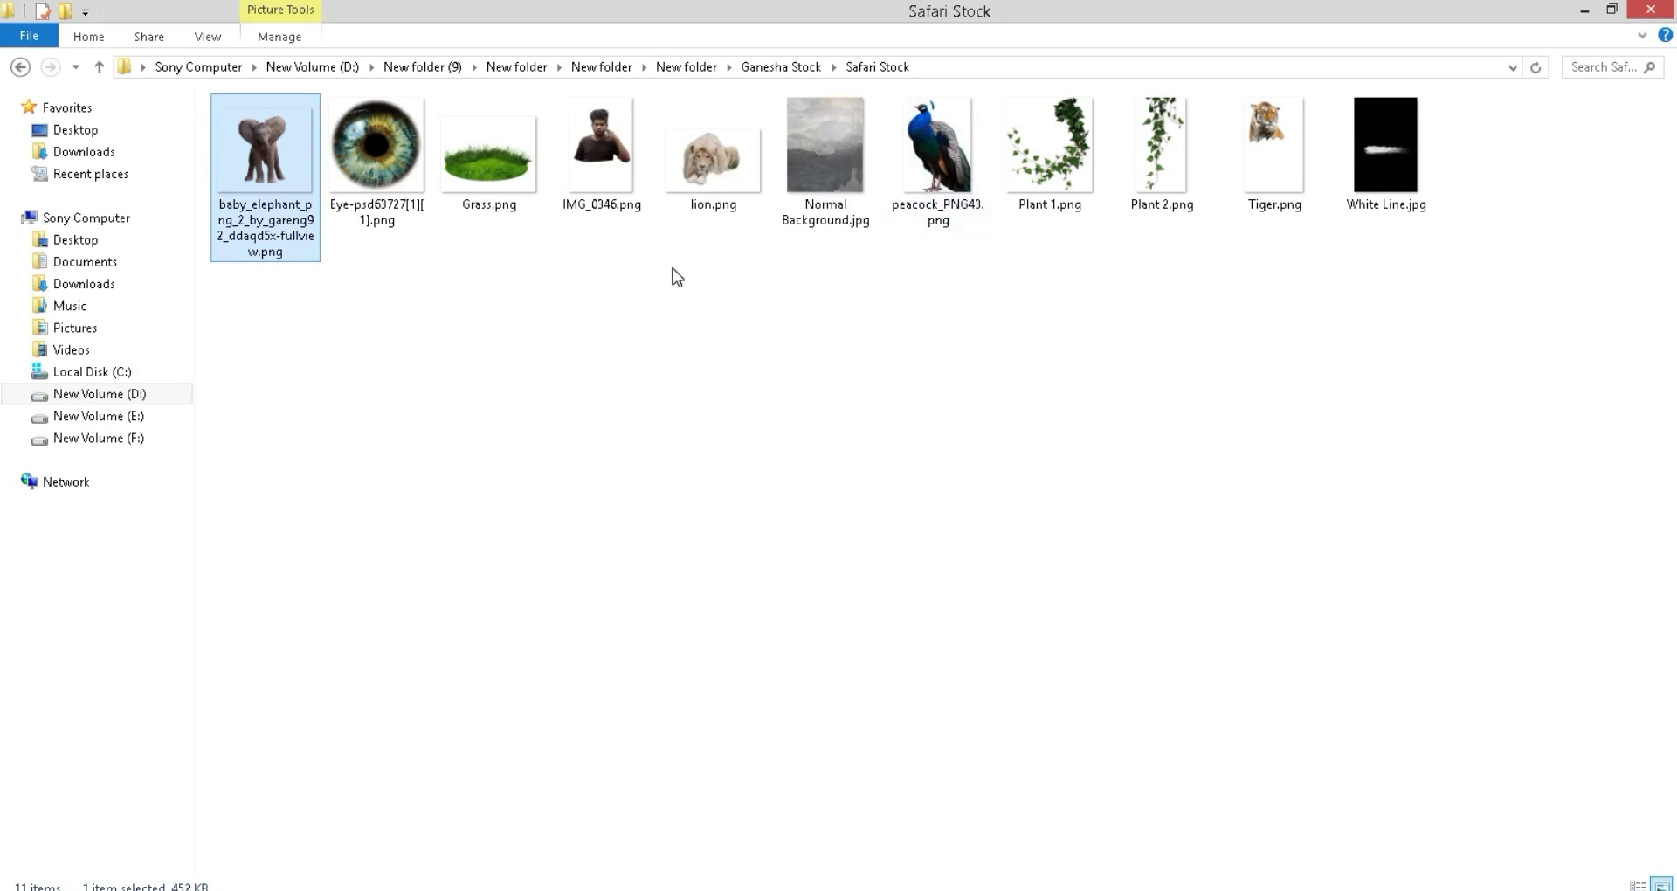
- Add Grass.png as a smart object, tilted and scaled to 168% along the bottom
{"action": "mouse_move", "coordinate": [489, 155]}
{"action": "left_mouse_down"}
{"action": "mouse_move", "coordinate": [1118, 101]}
{"action": "mouse_move", "coordinate": [1121, 70]}
{"action": "left_mouse_up"}
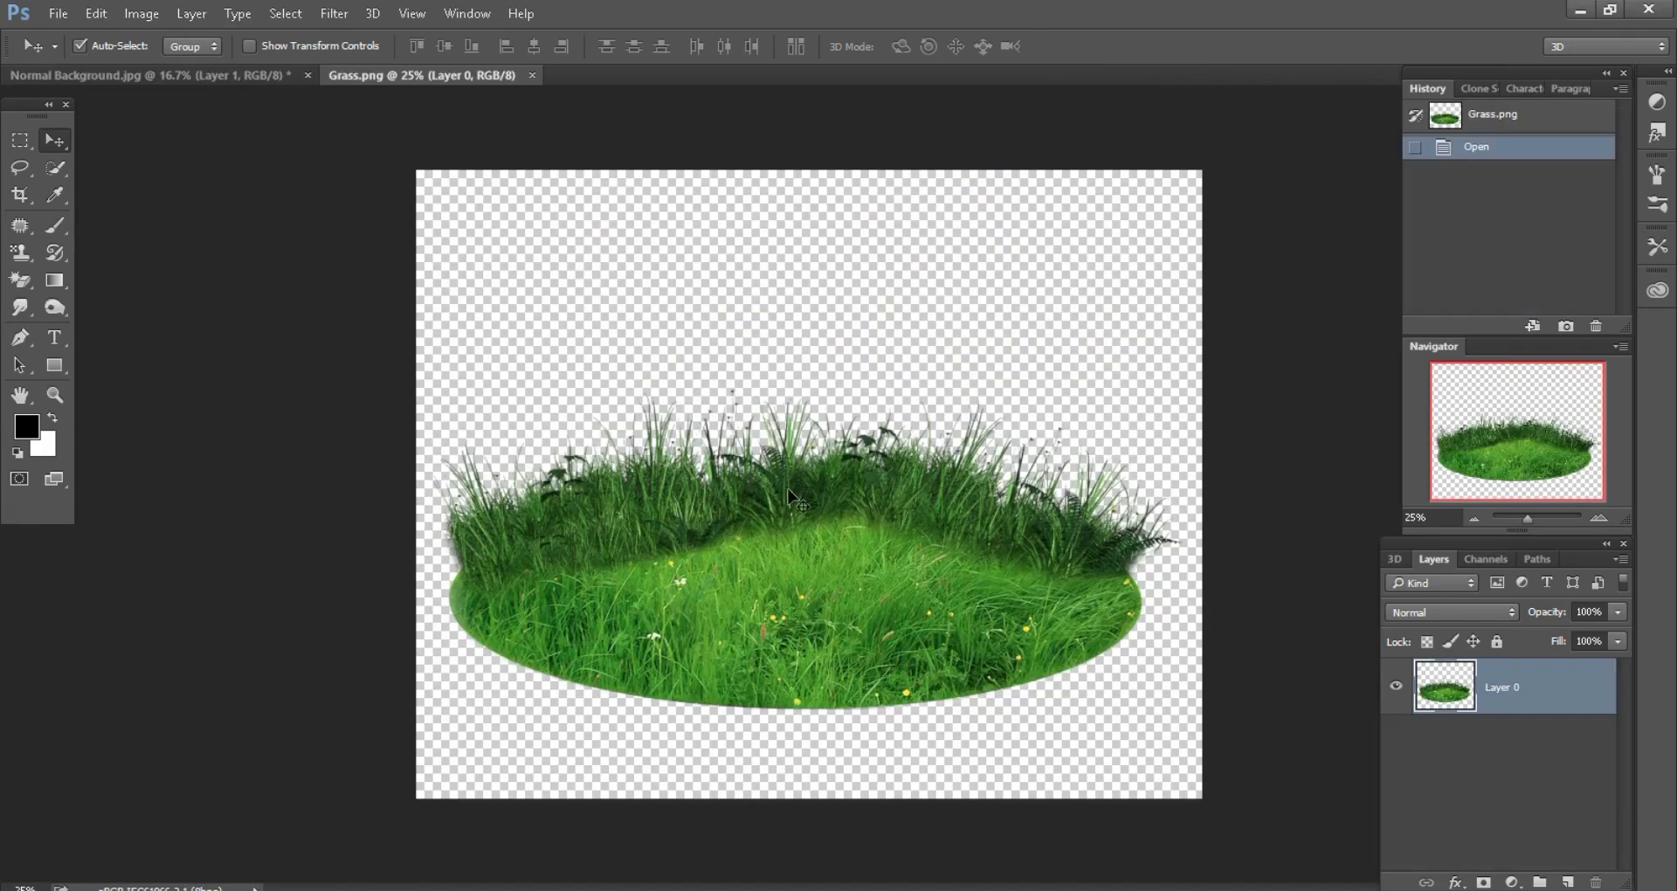
{"action": "mouse_move", "coordinate": [783, 490]}
{"action": "left_mouse_down"}
{"action": "mouse_move", "coordinate": [288, 97]}
{"action": "mouse_move", "coordinate": [787, 774]}
{"action": "left_mouse_up"}
{"action": "right_click", "coordinate": [1583, 688]}
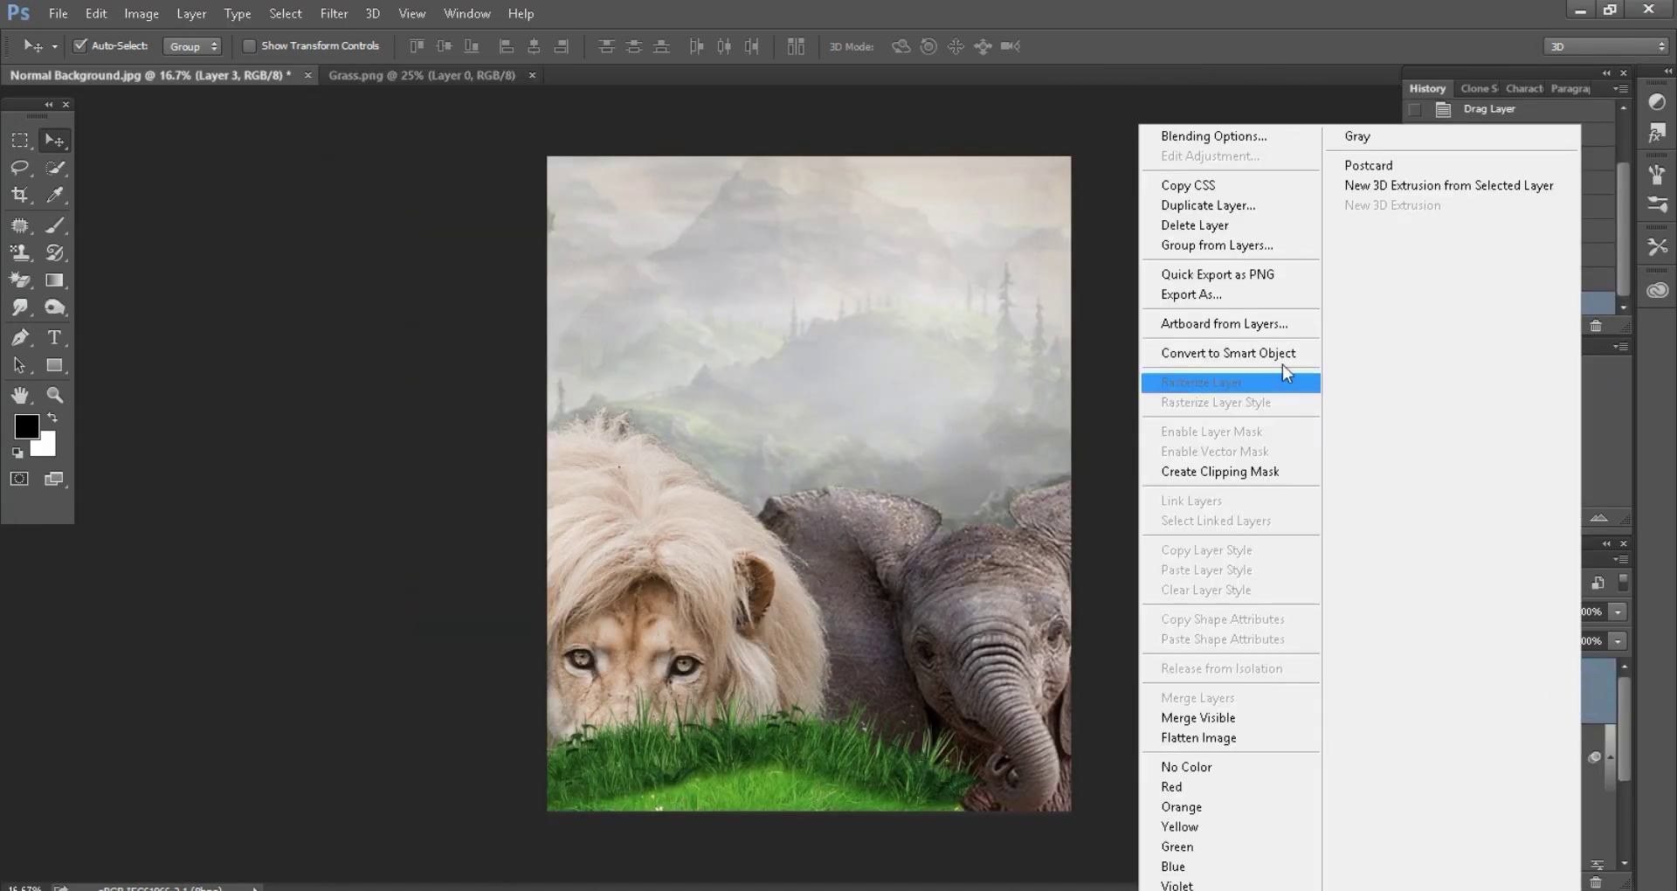
{"action": "left_click", "coordinate": [1281, 361]}
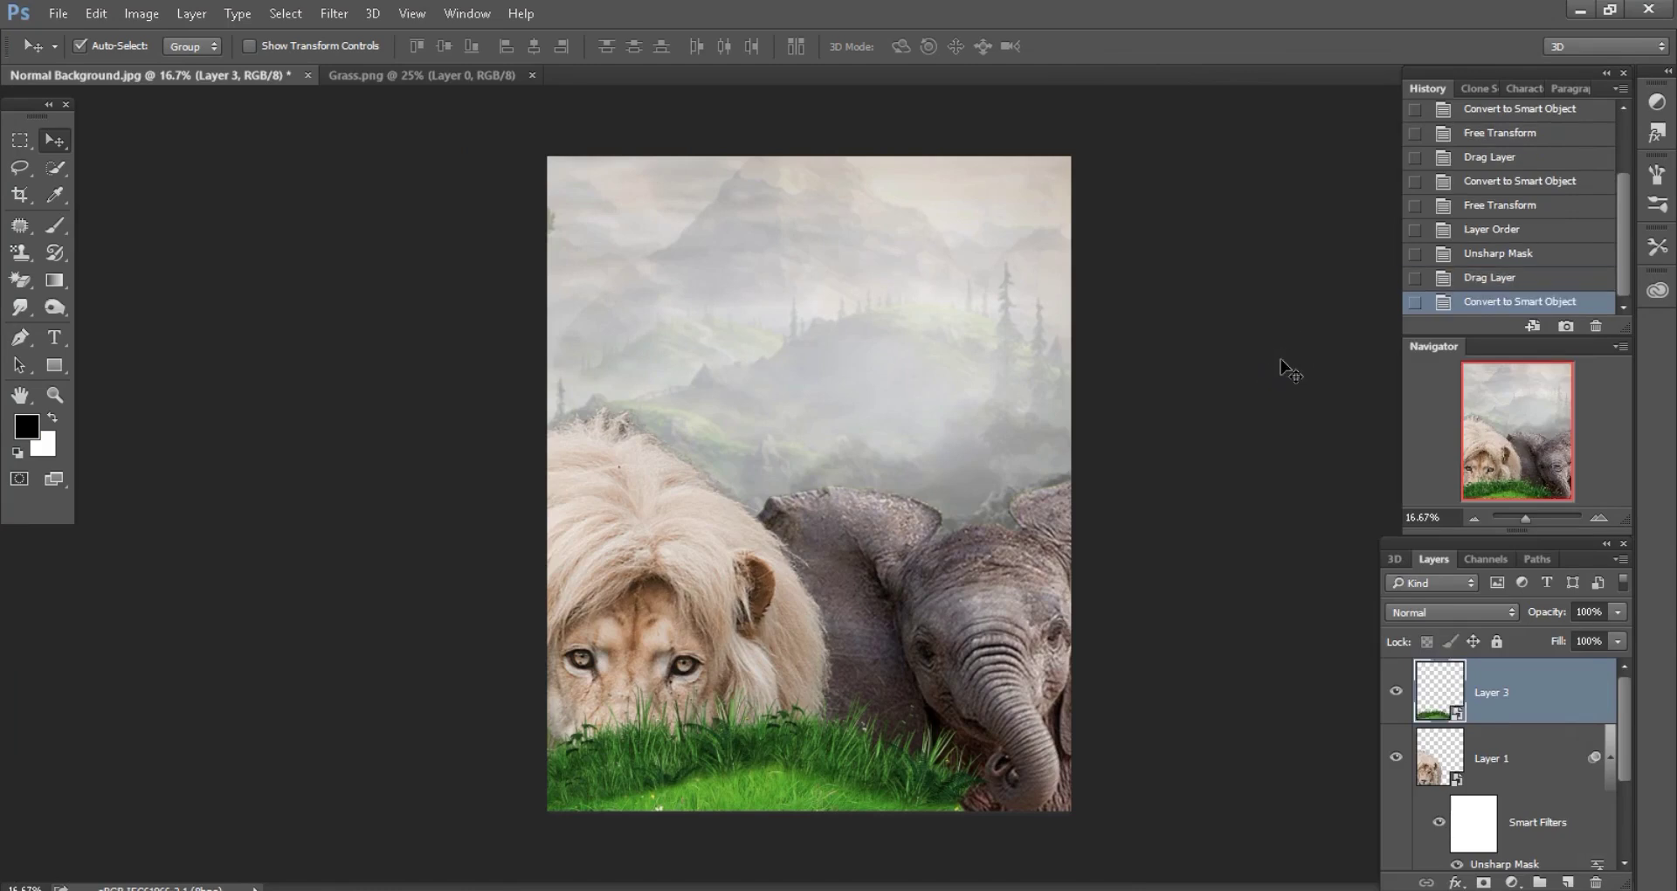
{"action": "left_click", "coordinate": [96, 13]}
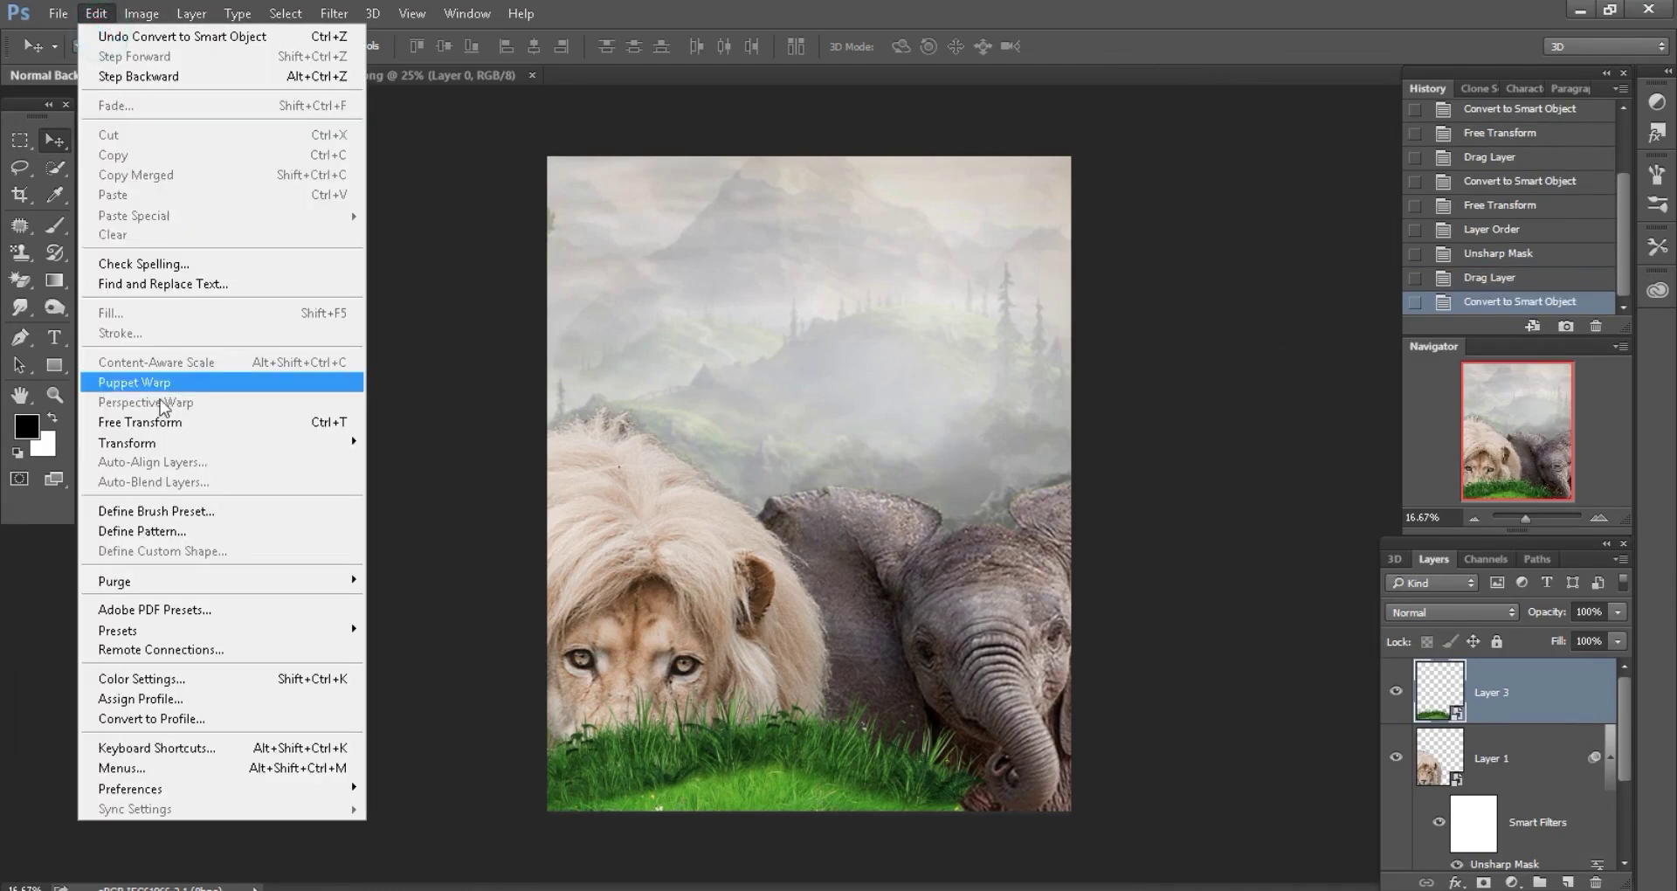
{"action": "left_click", "coordinate": [160, 422]}
{"action": "left_click_drag", "start_coordinate": [1210, 760], "coordinate": [1206, 725]}
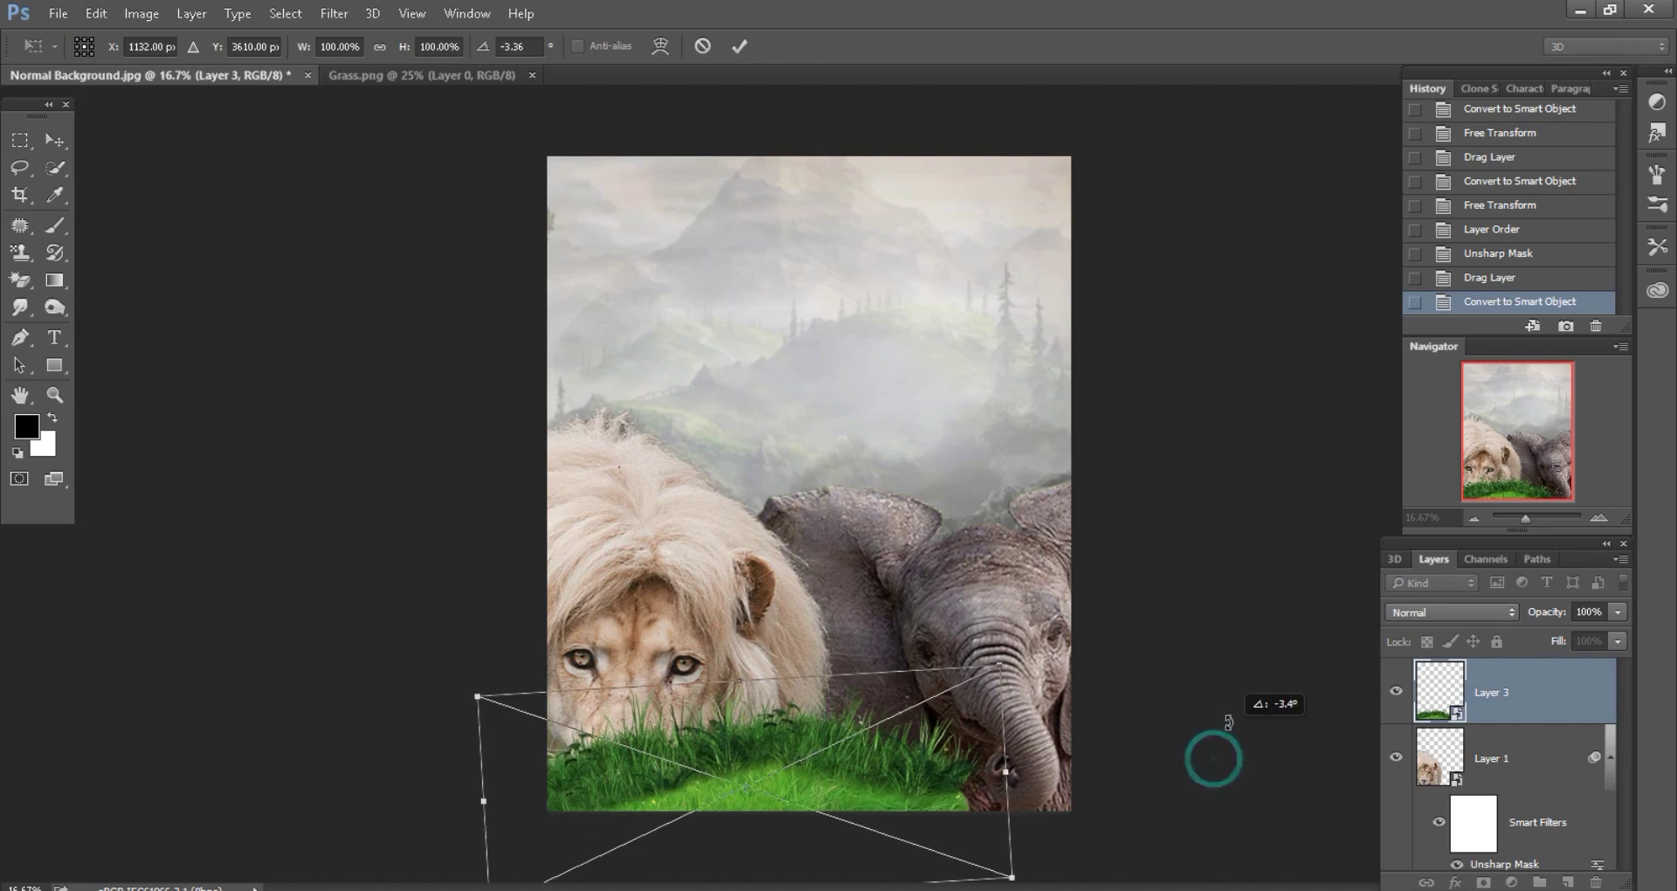
{"action": "left_click", "coordinate": [382, 46]}
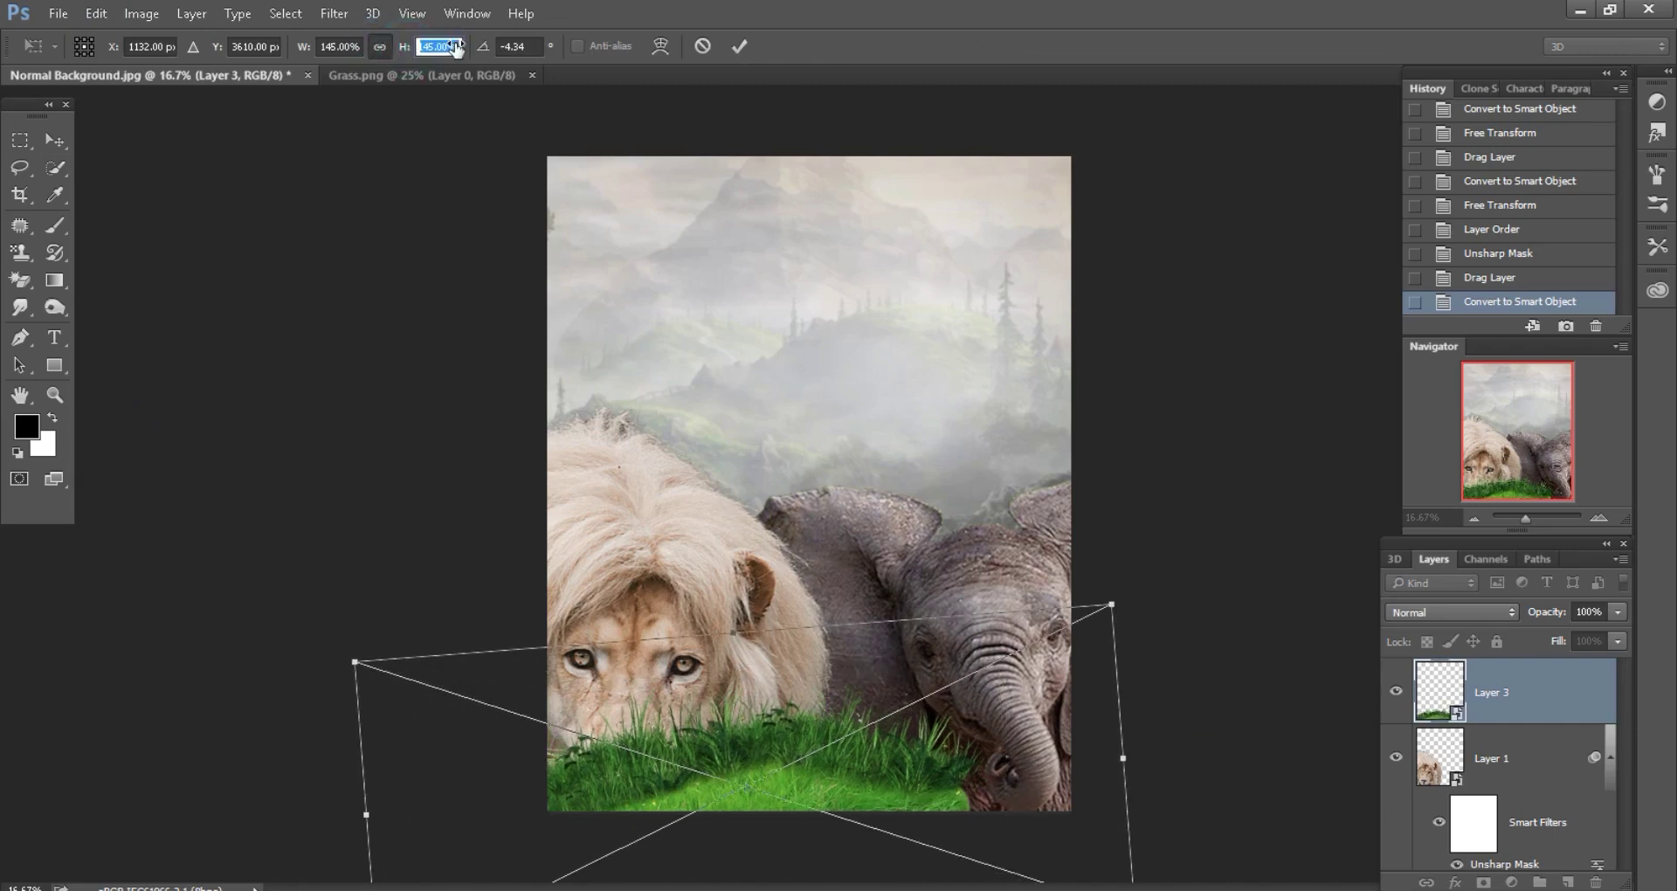
{"action": "mouse_move", "coordinate": [403, 46]}
{"action": "left_mouse_down"}
{"action": "mouse_move", "coordinate": [768, 727]}
{"action": "mouse_move", "coordinate": [1037, 810]}
{"action": "left_mouse_up"}
{"action": "left_click", "coordinate": [741, 48]}
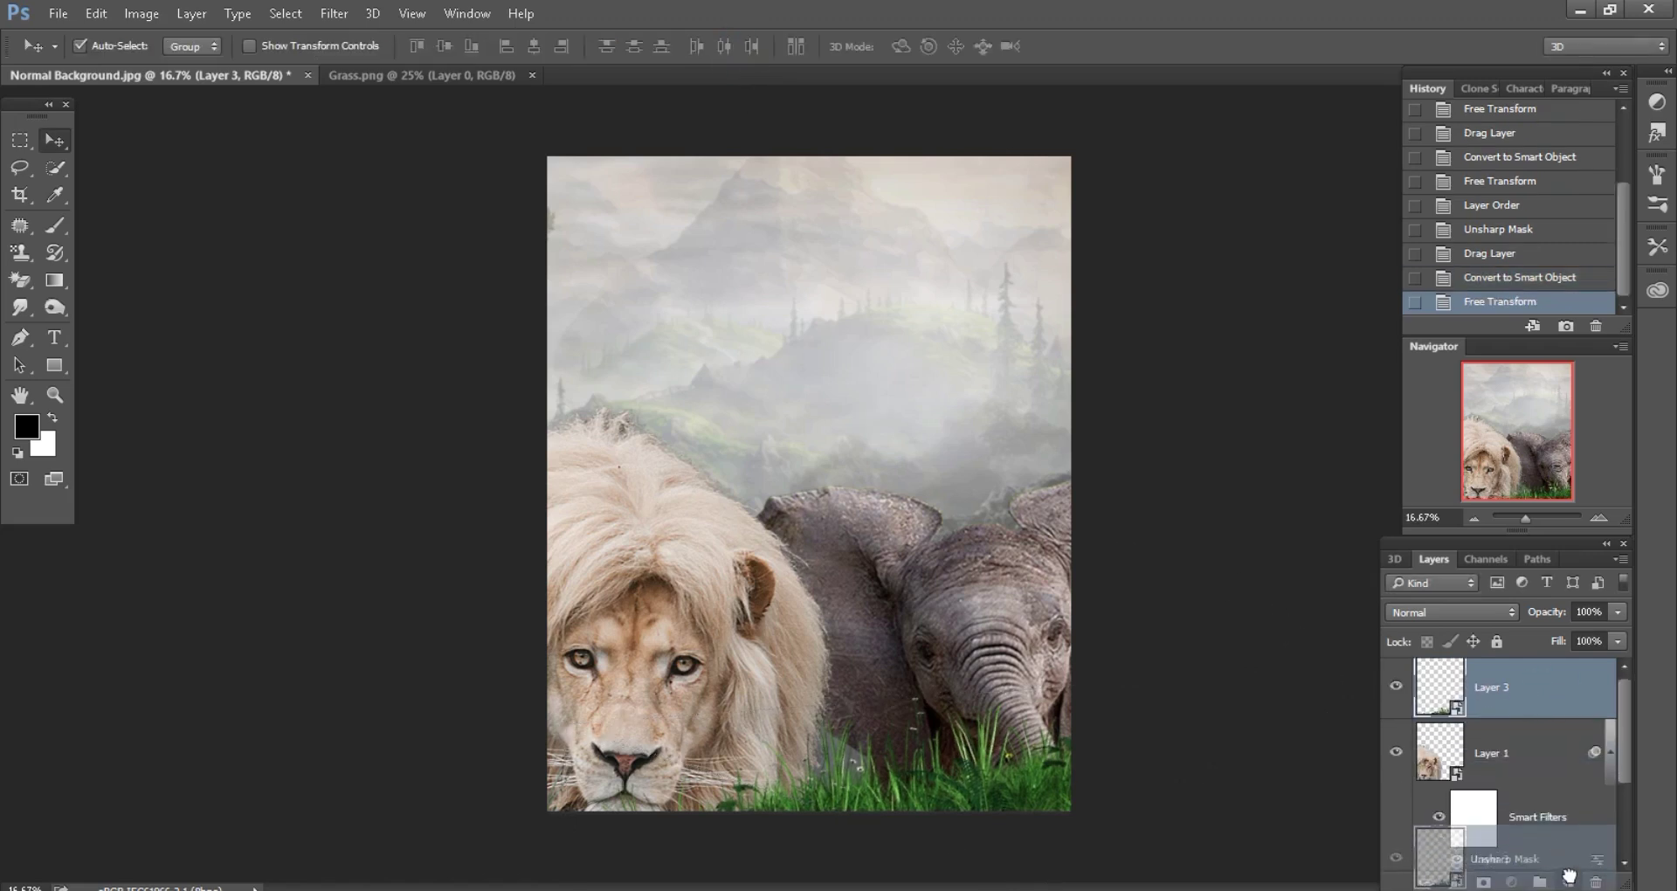
- Duplicate the grass layer, rotate the copy clockwise, and shift it left along the bottom
{"action": "left_click_drag", "start_coordinate": [1554, 699], "coordinate": [1570, 882]}
{"action": "left_click_drag", "start_coordinate": [741, 494], "coordinate": [1104, 512]}
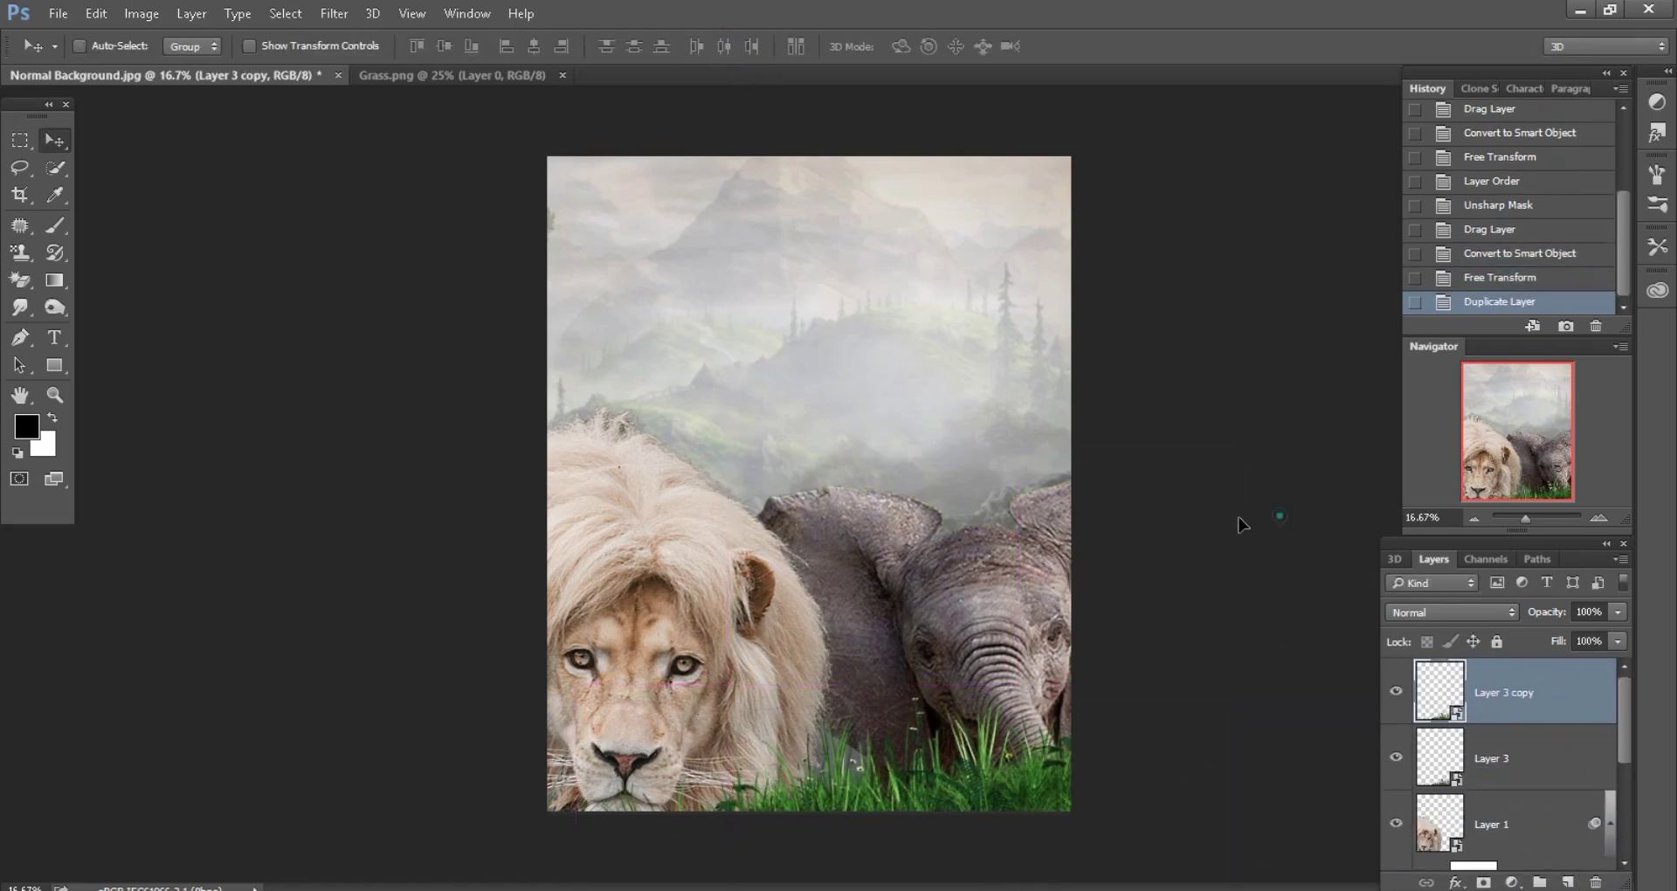
{"action": "left_click", "coordinate": [96, 13]}
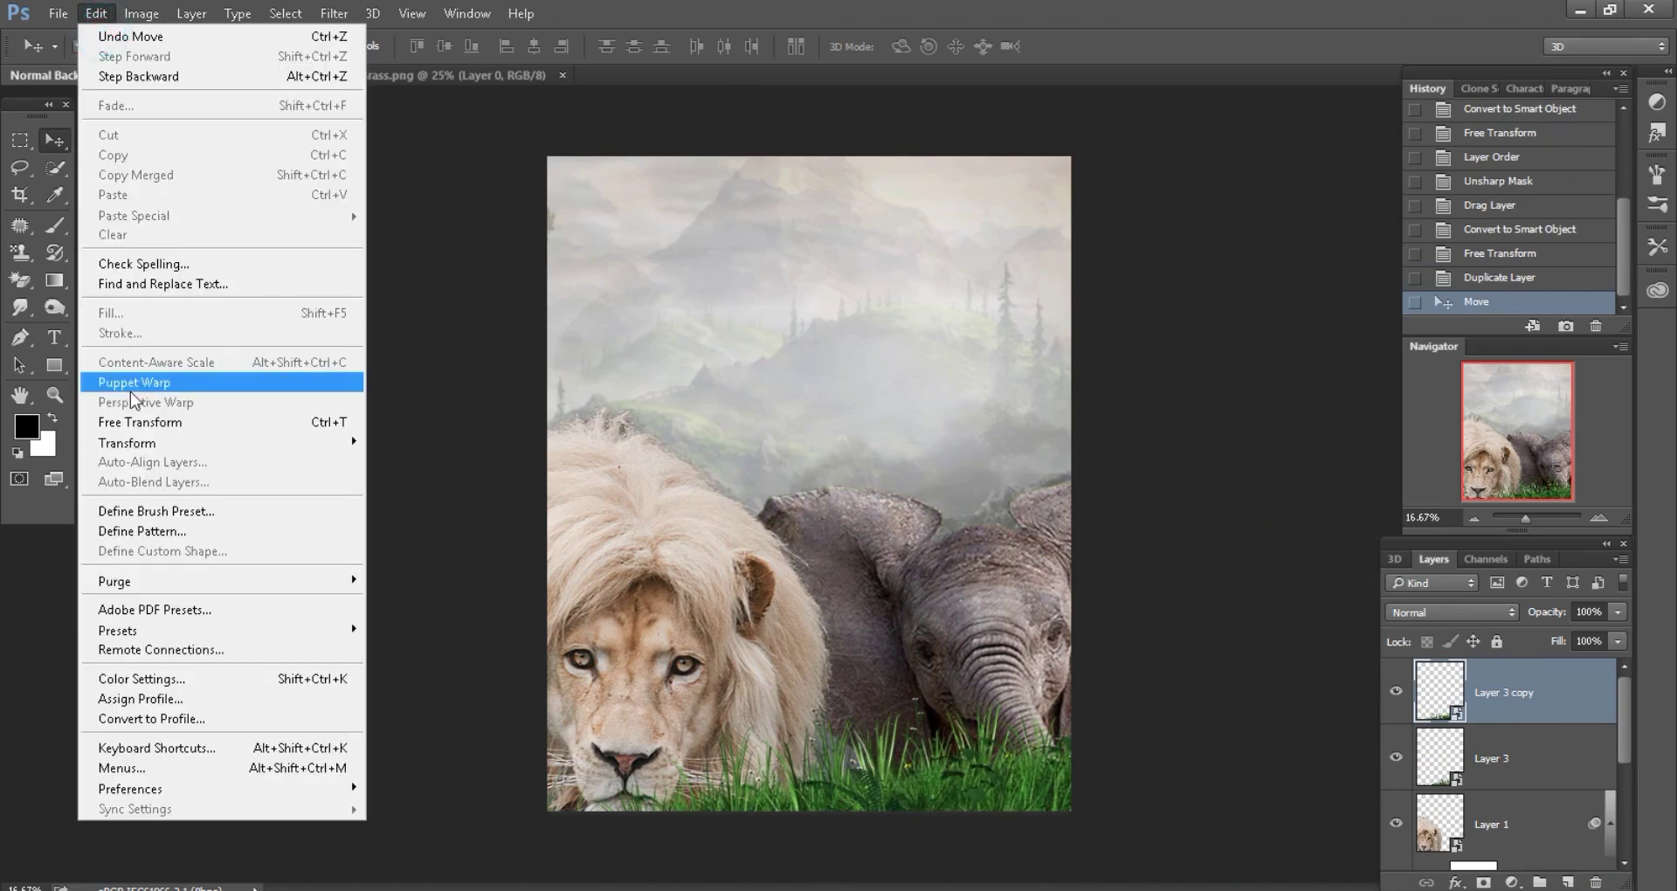
{"action": "left_click", "coordinate": [132, 417]}
{"action": "left_click_drag", "start_coordinate": [812, 436], "coordinate": [936, 457]}
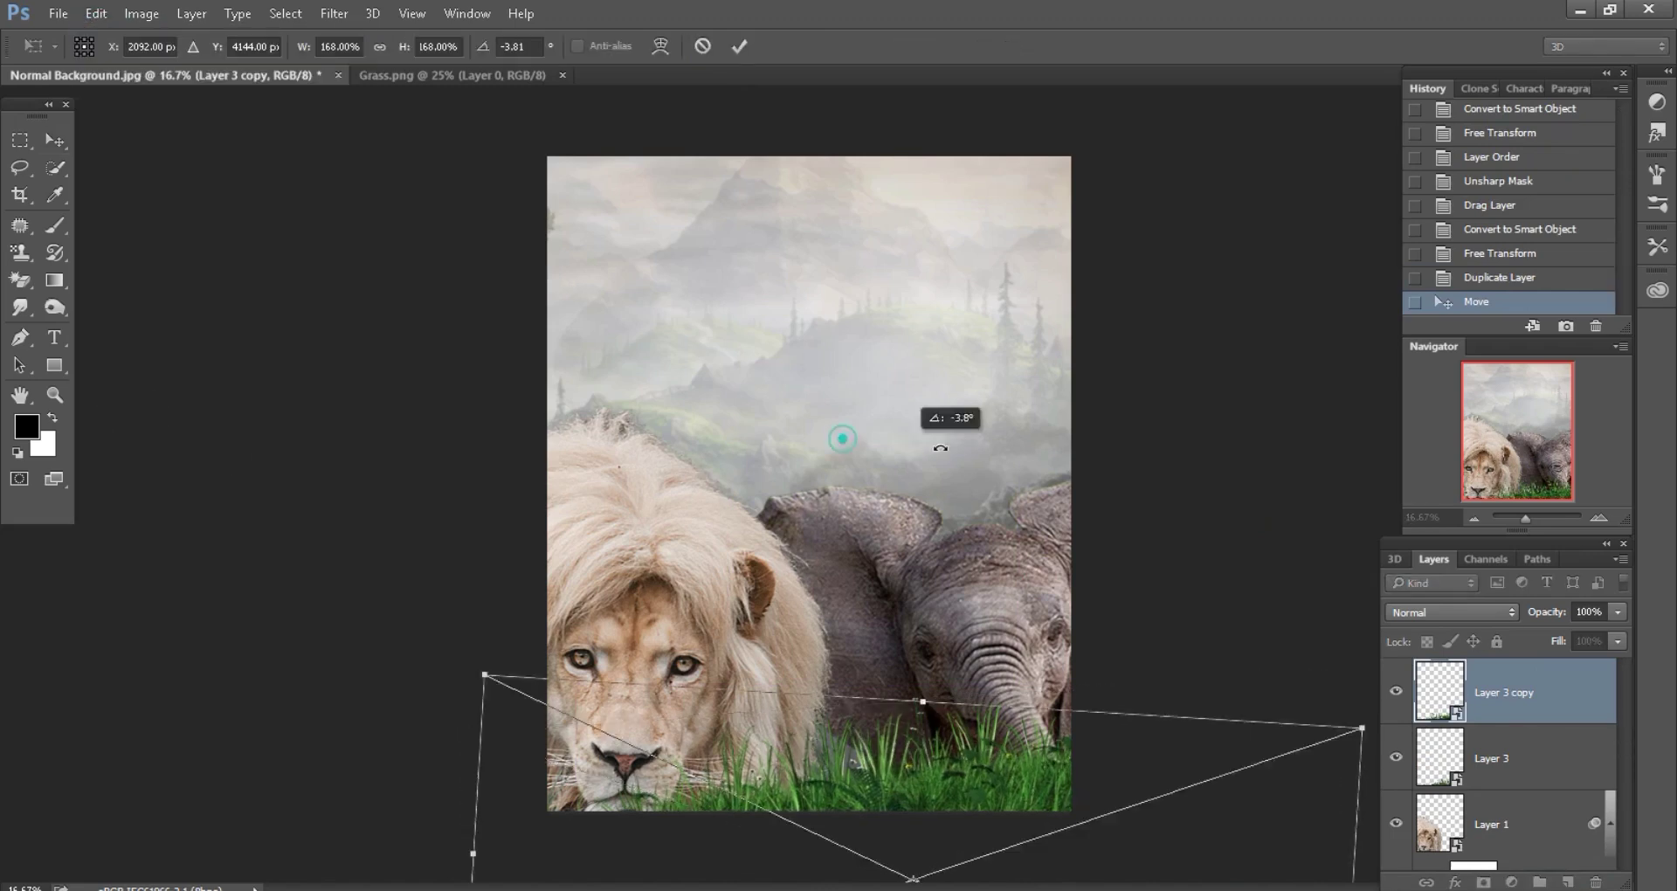
{"action": "left_click", "coordinate": [739, 46]}
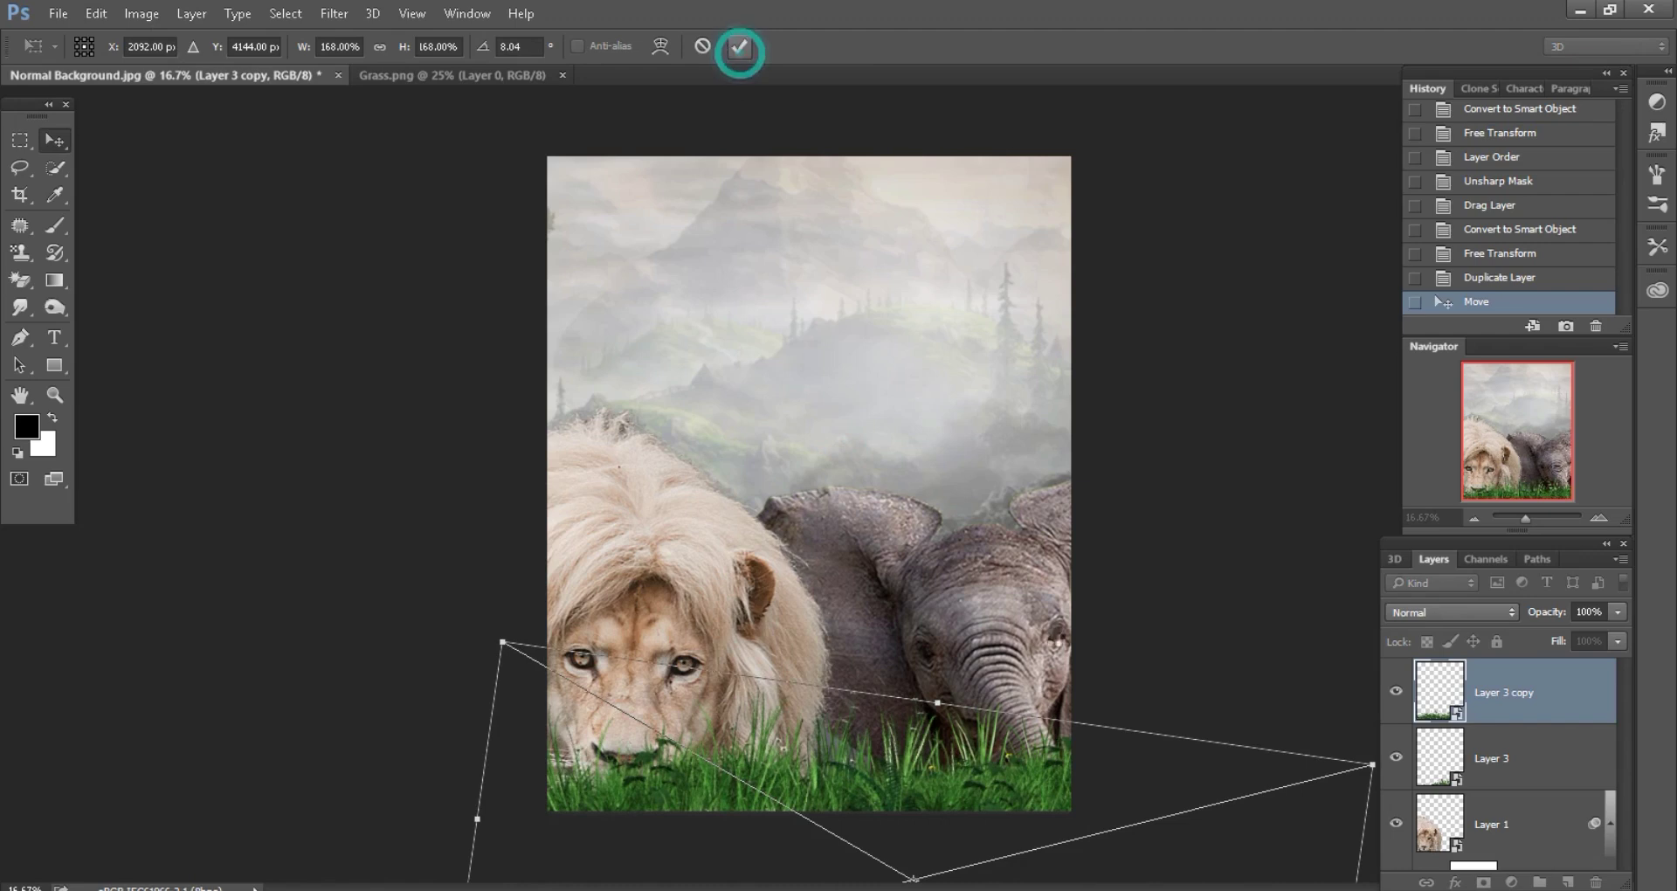
{"action": "left_click_drag", "start_coordinate": [1097, 787], "coordinate": [688, 738]}
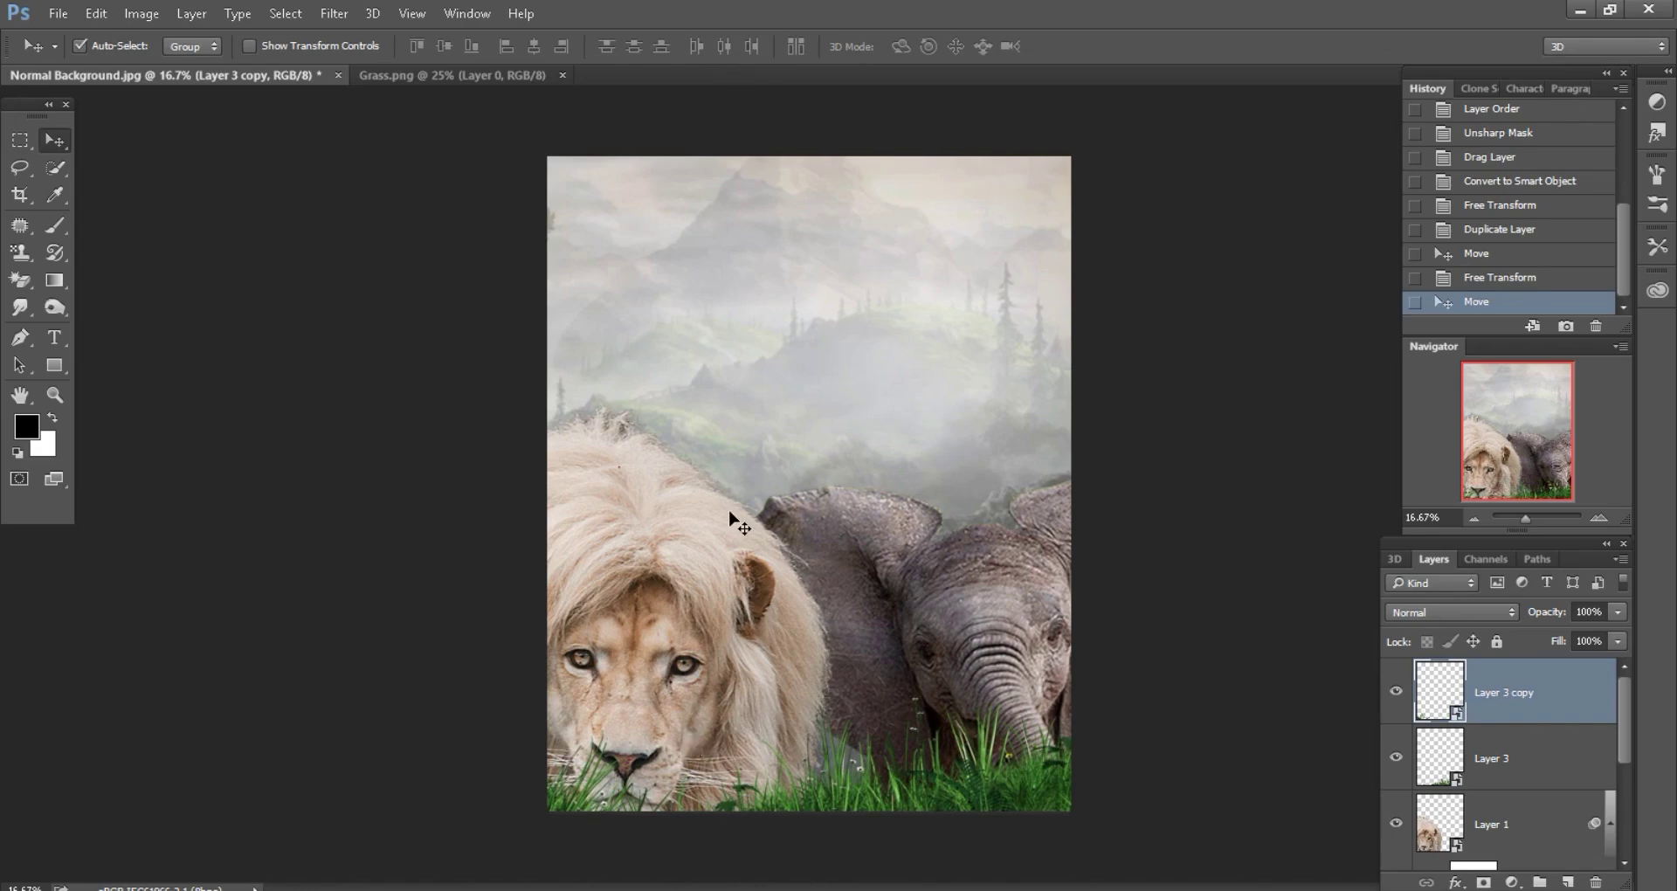
{"action": "left_click", "coordinate": [538, 76]}
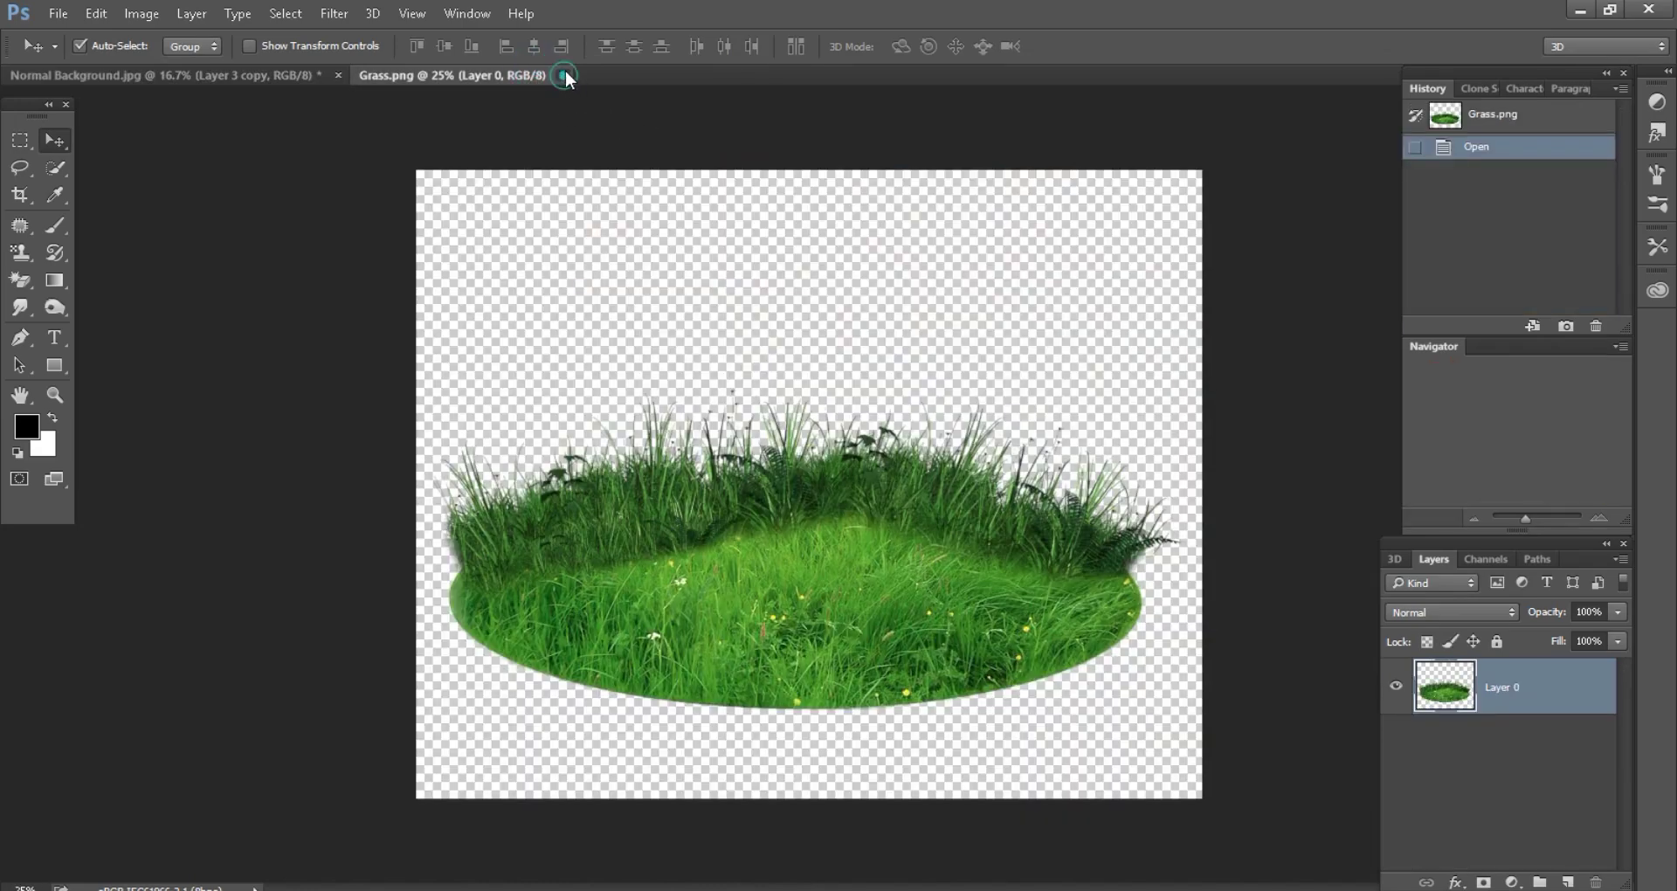
- Close Grass.png, open IMG_0346.png, and move the man into the safari composite
{"action": "left_click", "coordinate": [563, 75]}
{"action": "key", "text": "alt+Tab"}
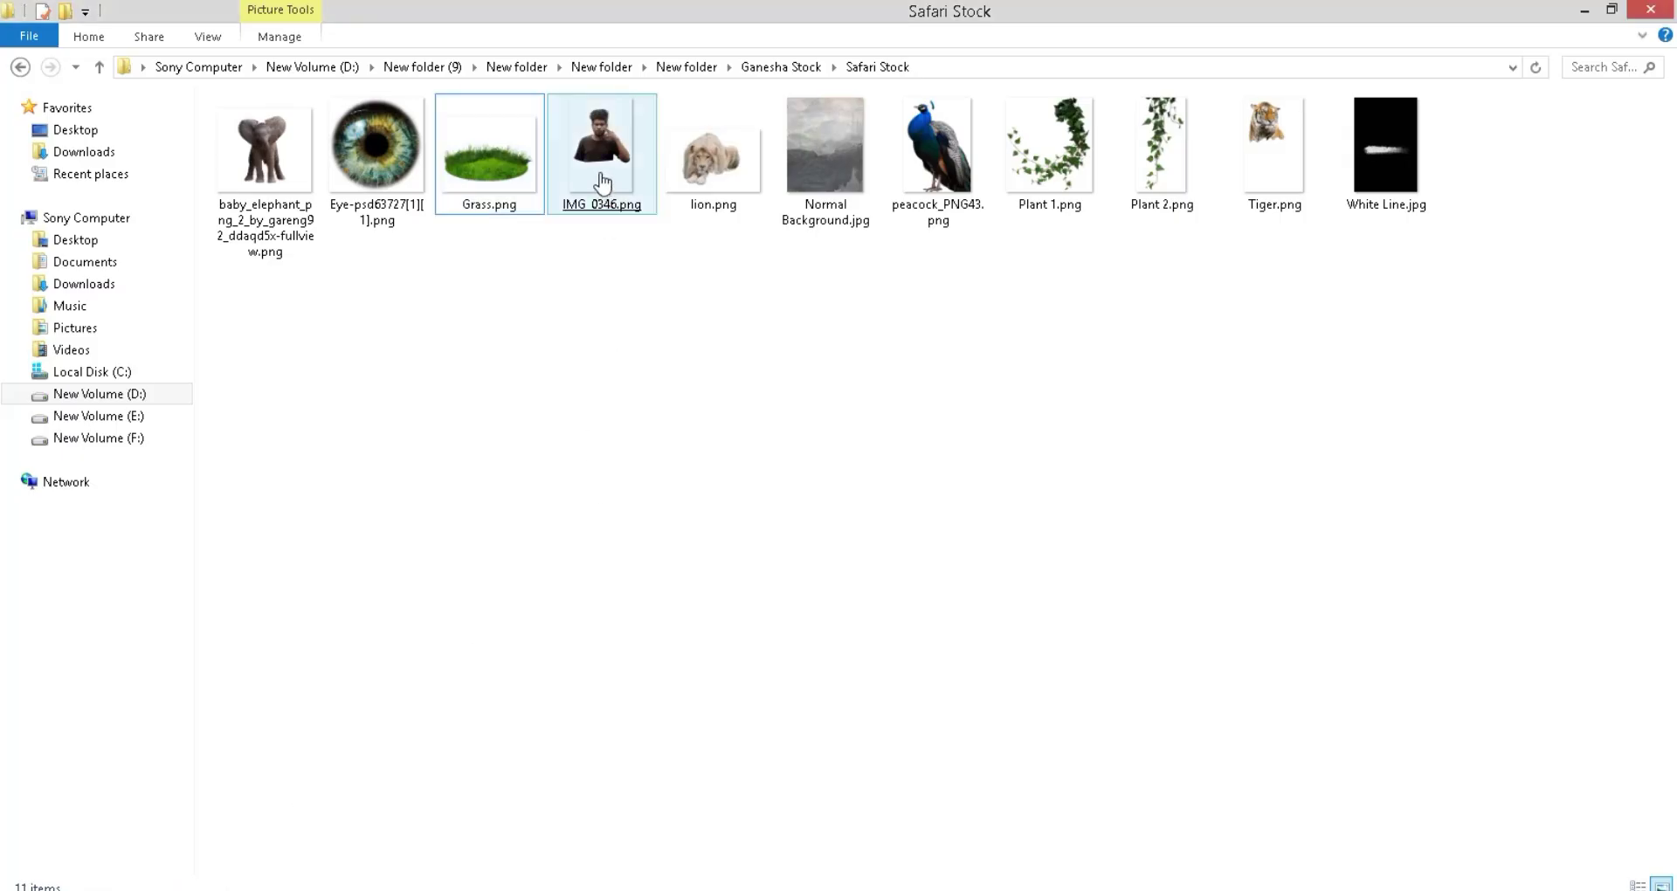
{"action": "mouse_move", "coordinate": [599, 165]}
{"action": "left_mouse_down"}
{"action": "mouse_move", "coordinate": [573, 733]}
{"action": "mouse_move", "coordinate": [881, 190]}
{"action": "left_mouse_up"}
{"action": "mouse_move", "coordinate": [794, 266]}
{"action": "left_mouse_down"}
{"action": "mouse_move", "coordinate": [287, 63]}
{"action": "mouse_move", "coordinate": [1066, 681]}
{"action": "left_mouse_up"}
- Stack the man's layer just above Background, make it a smart object, and raise him above the elephant
{"action": "left_click_drag", "start_coordinate": [1525, 858], "coordinate": [1509, 779]}
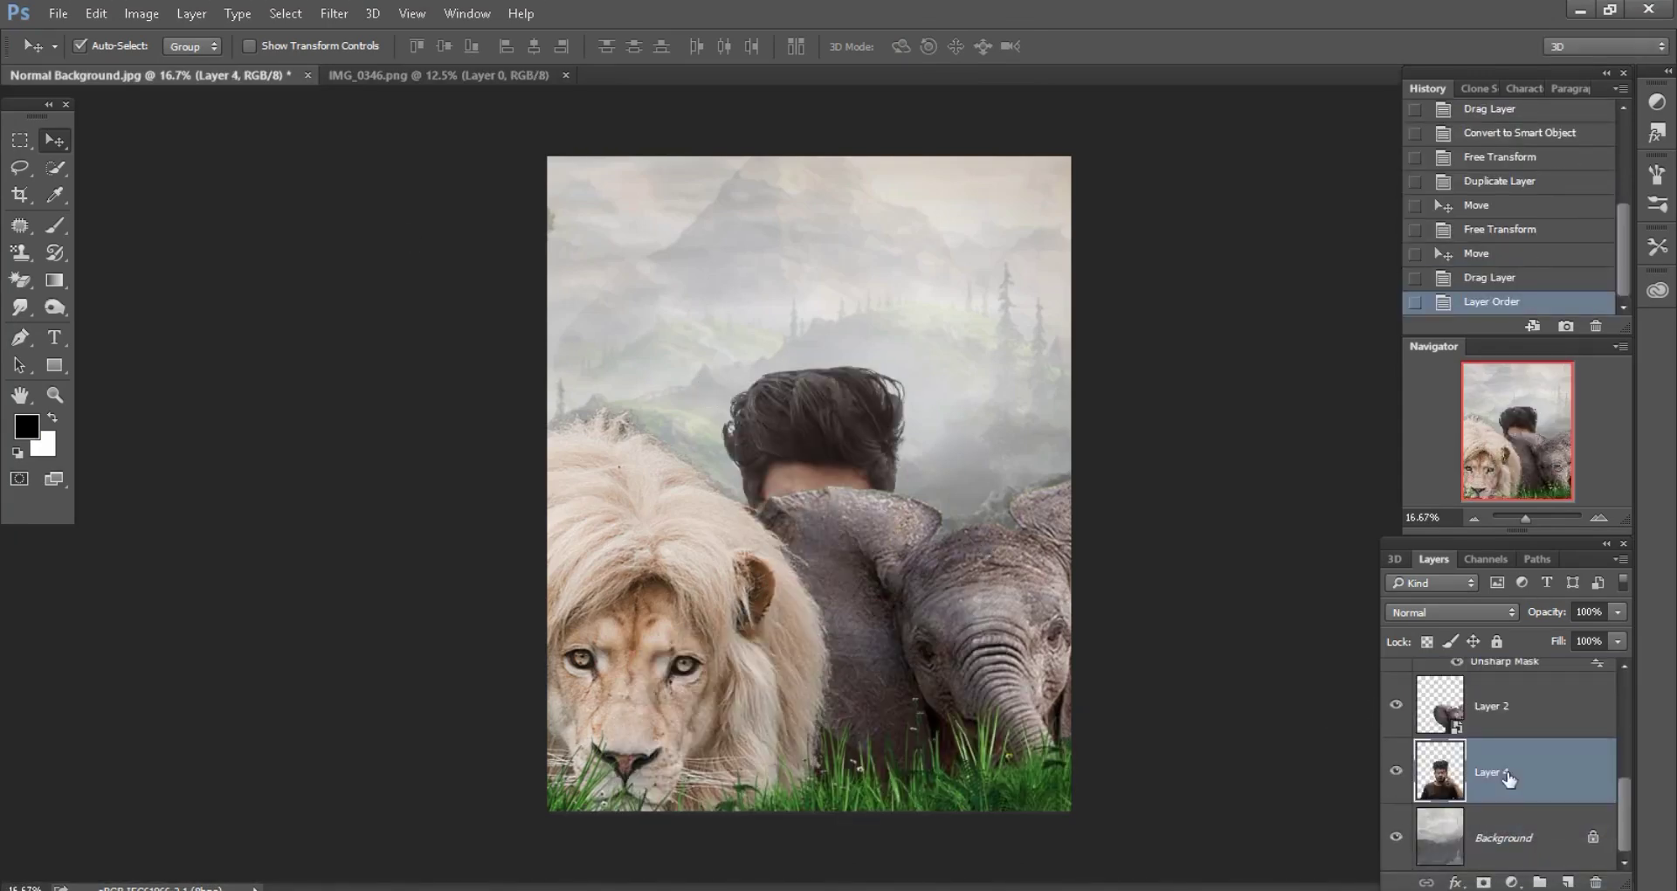
{"action": "right_click", "coordinate": [1545, 765]}
{"action": "left_click", "coordinate": [1217, 357]}
{"action": "left_click_drag", "start_coordinate": [1190, 524], "coordinate": [1179, 412]}
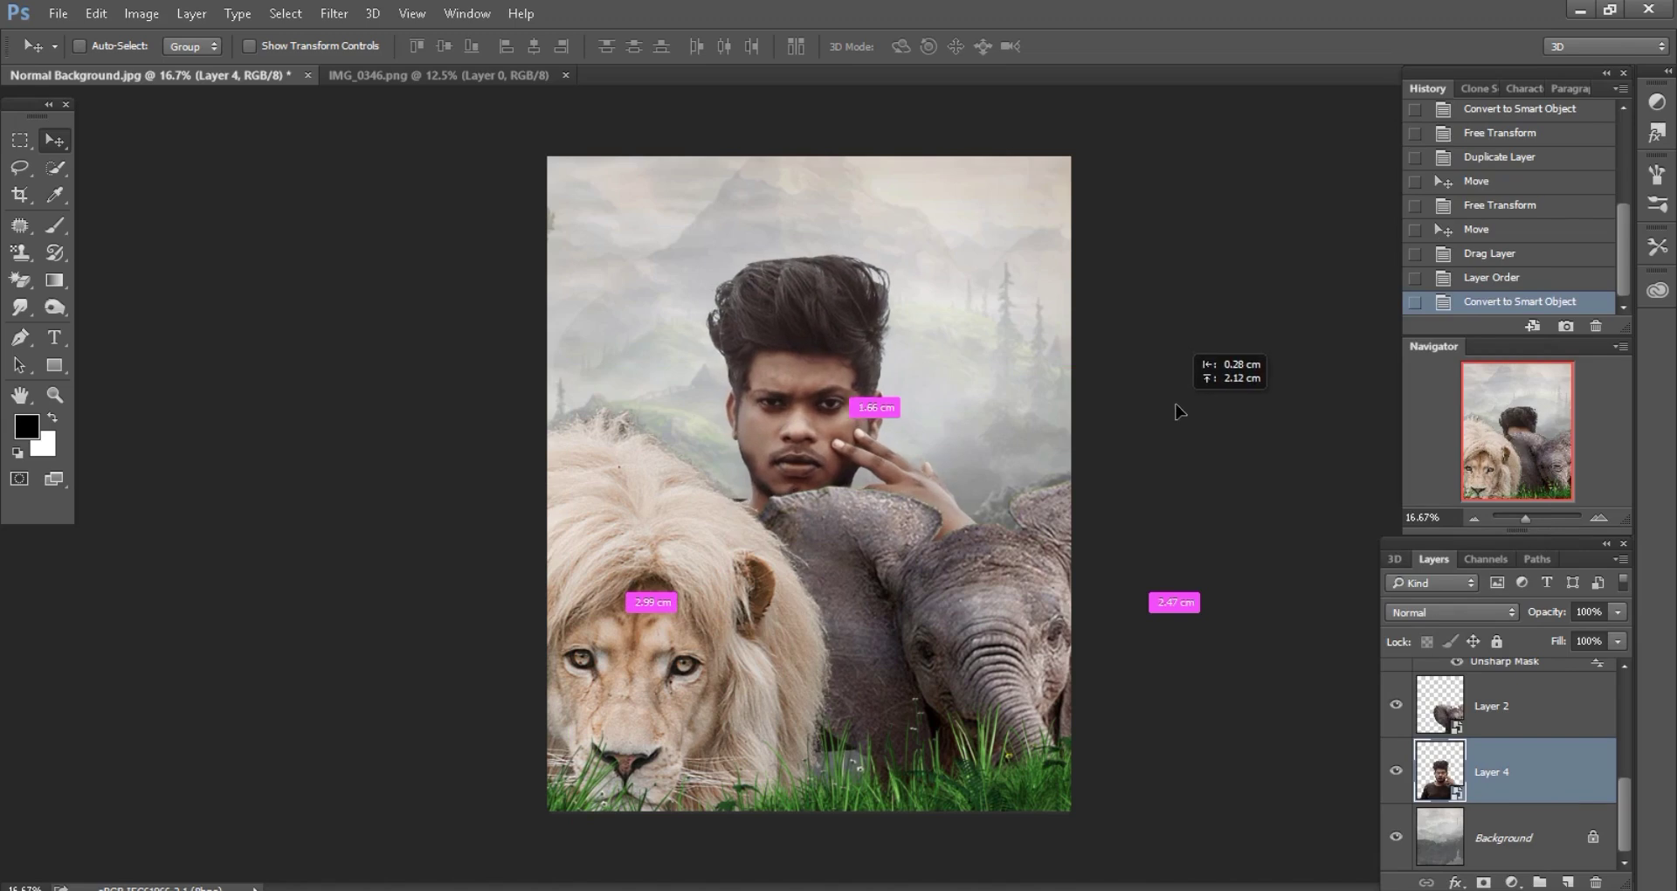
{"action": "left_click_drag", "start_coordinate": [1179, 412], "coordinate": [1181, 414]}
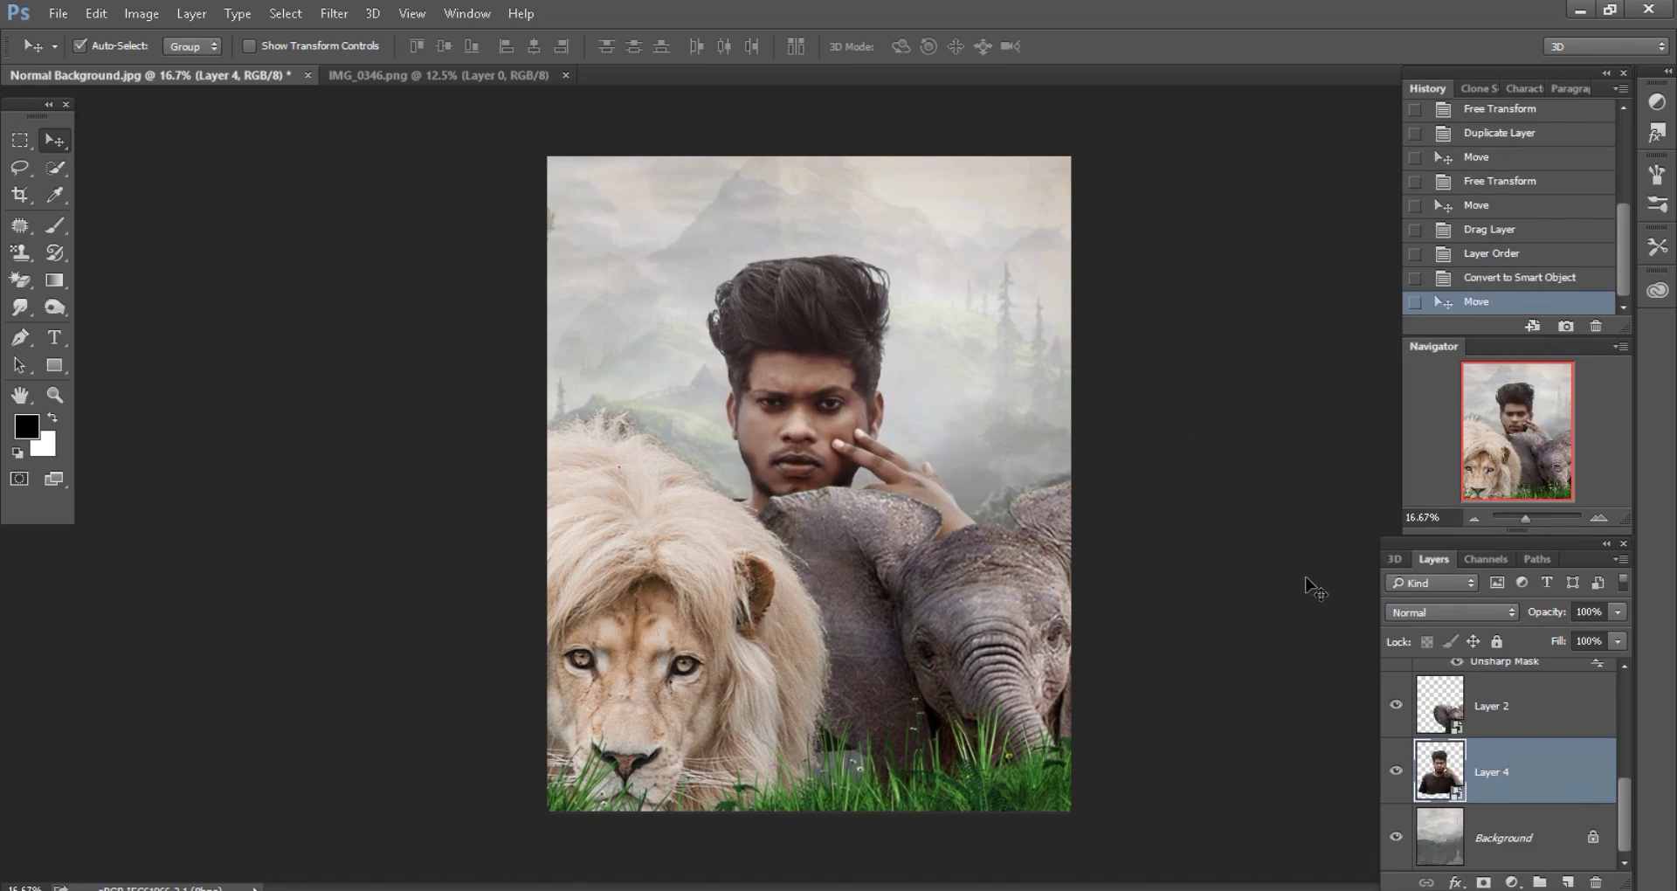
- Add a new layer above Background and brush dark shadow around the grass at 49% opacity
{"action": "left_click", "coordinate": [1541, 825]}
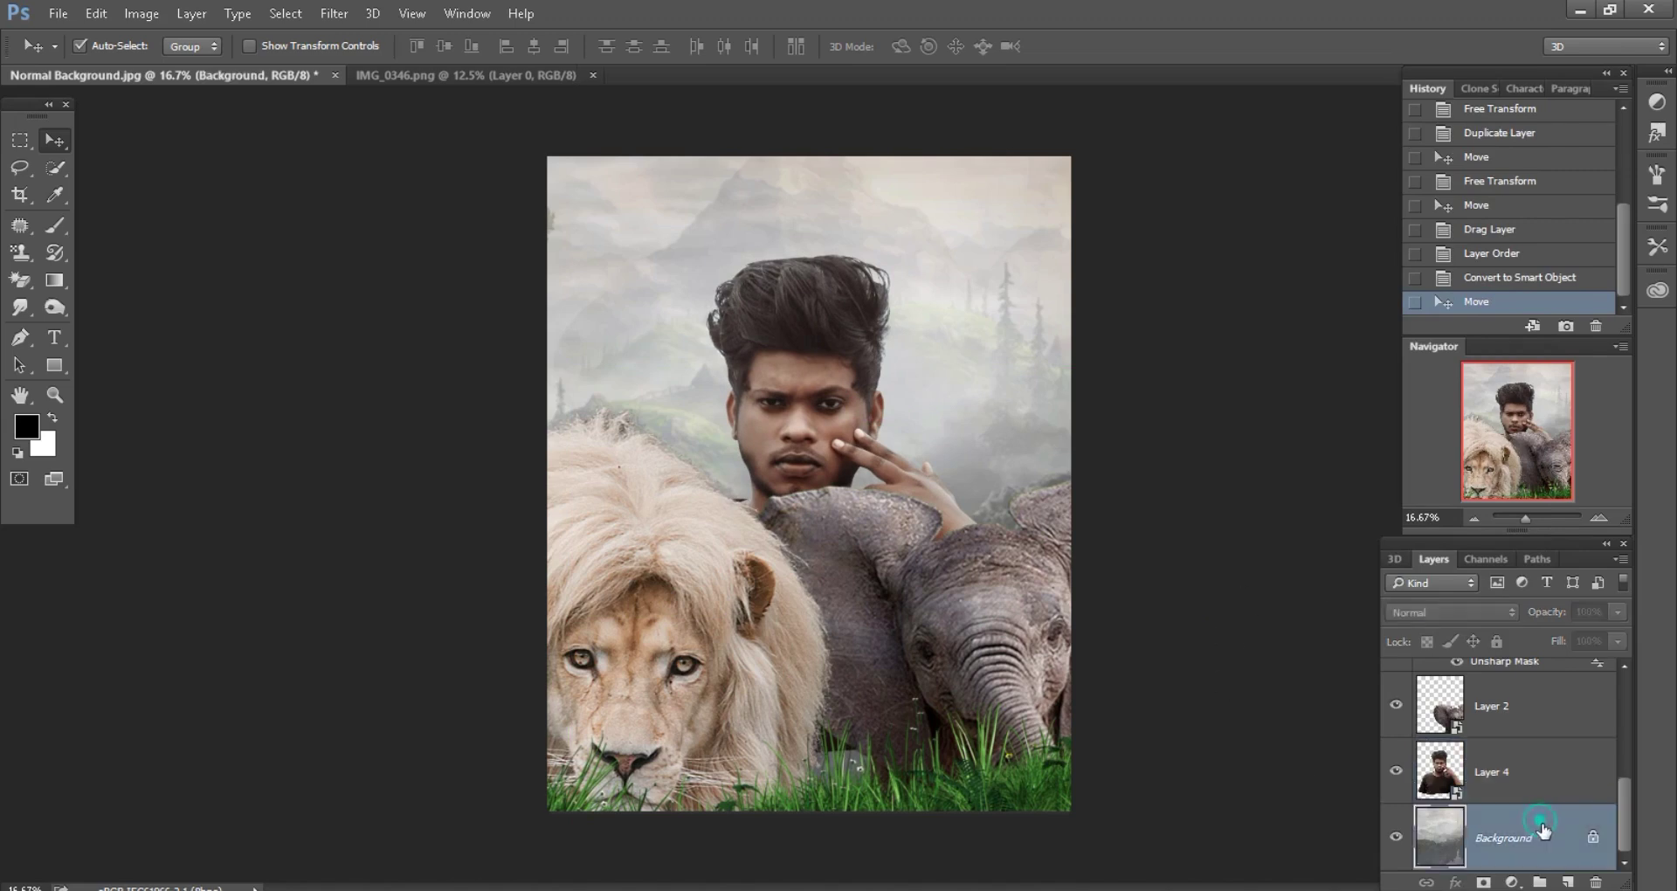
{"action": "left_click", "coordinate": [1568, 882]}
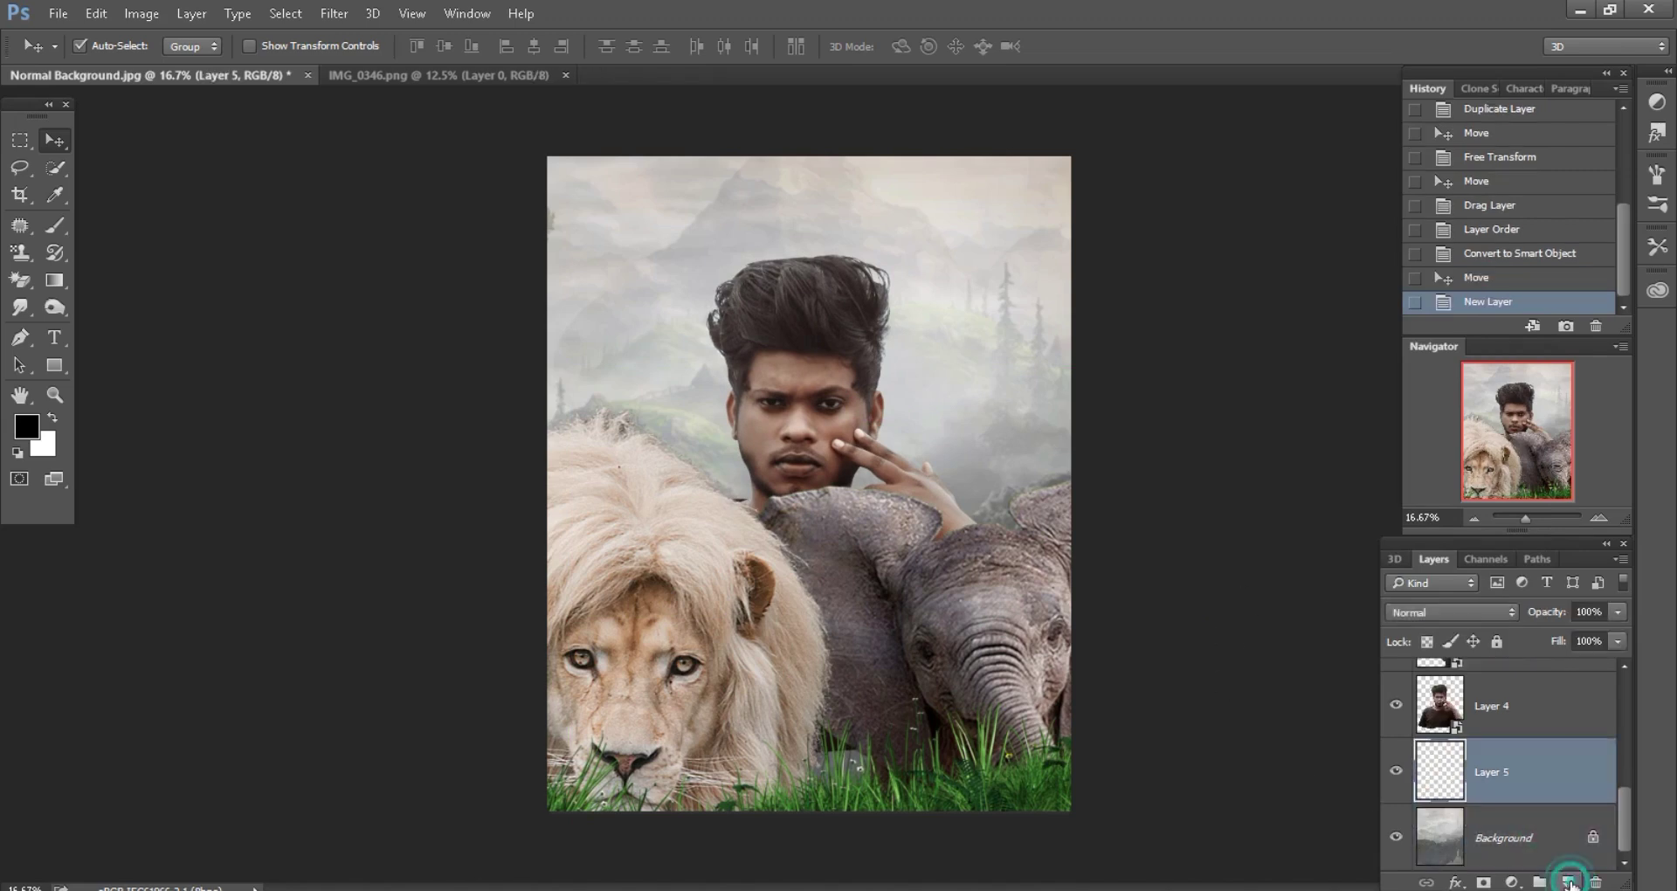
{"action": "left_click", "coordinate": [53, 231]}
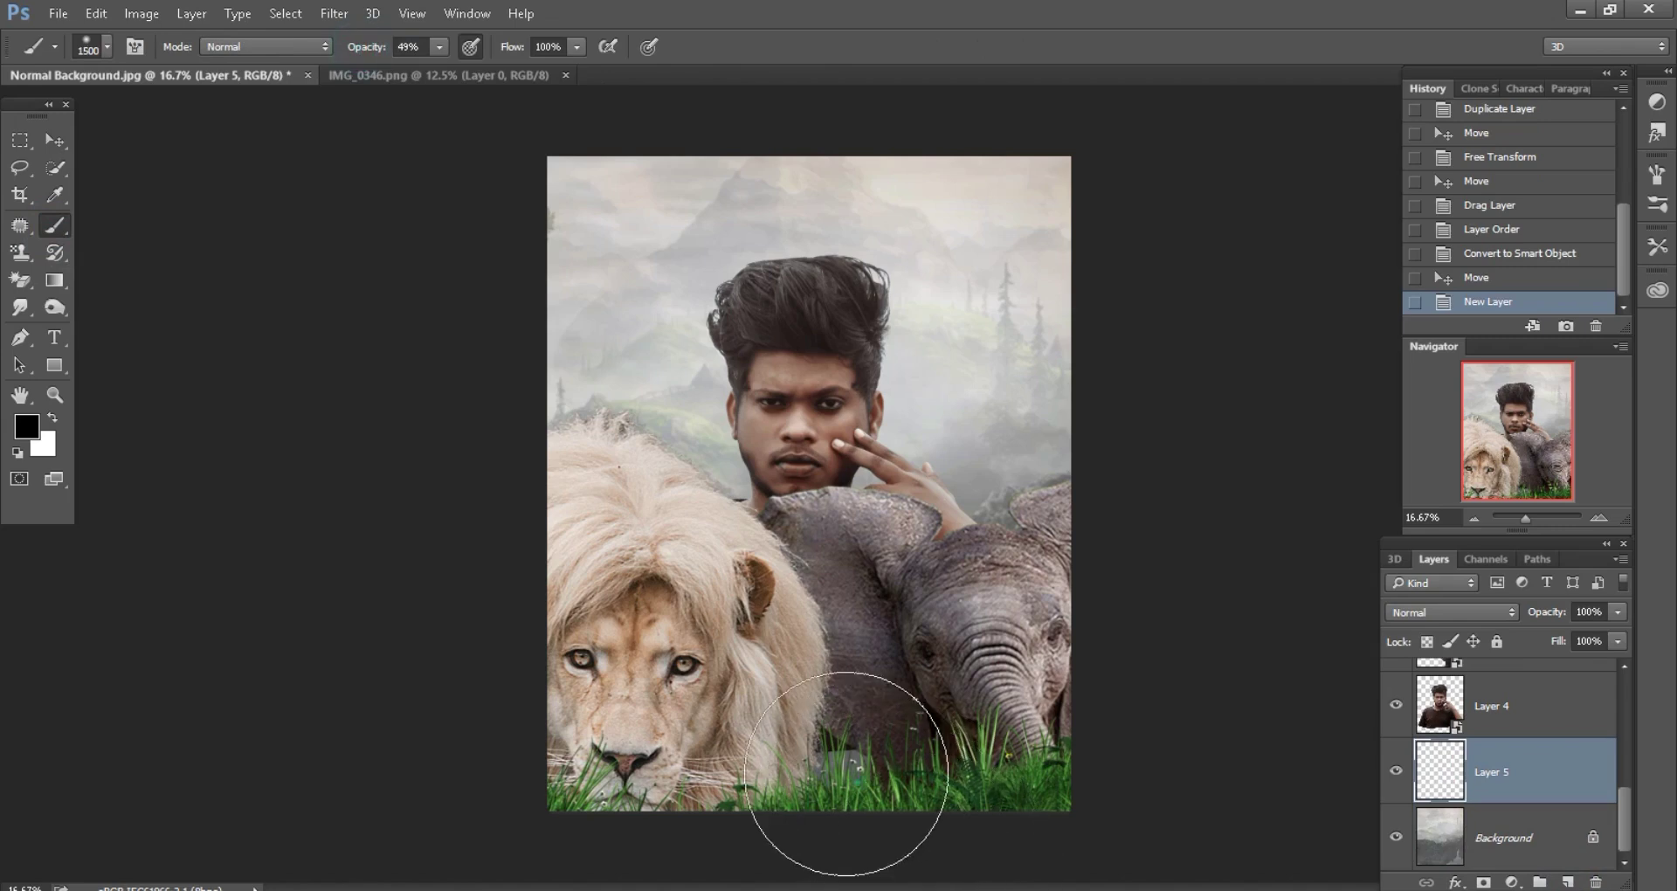
{"action": "left_click", "coordinate": [808, 769]}
{"action": "left_click", "coordinate": [821, 786]}
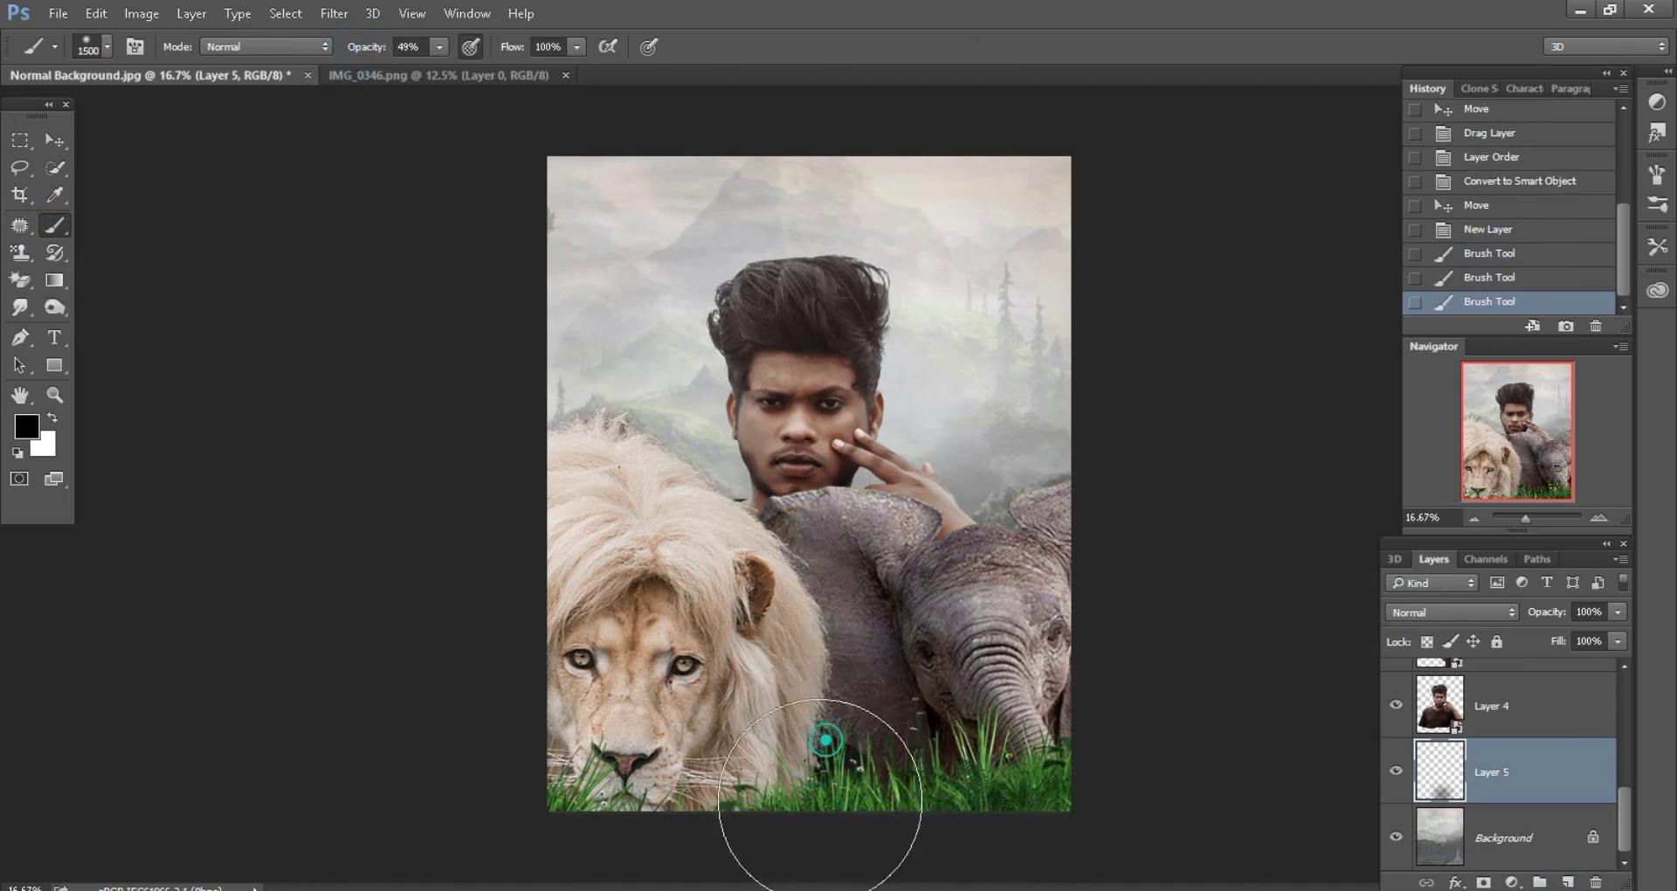
{"action": "left_click", "coordinate": [826, 740]}
{"action": "left_click", "coordinate": [820, 774]}
{"action": "left_click", "coordinate": [809, 811]}
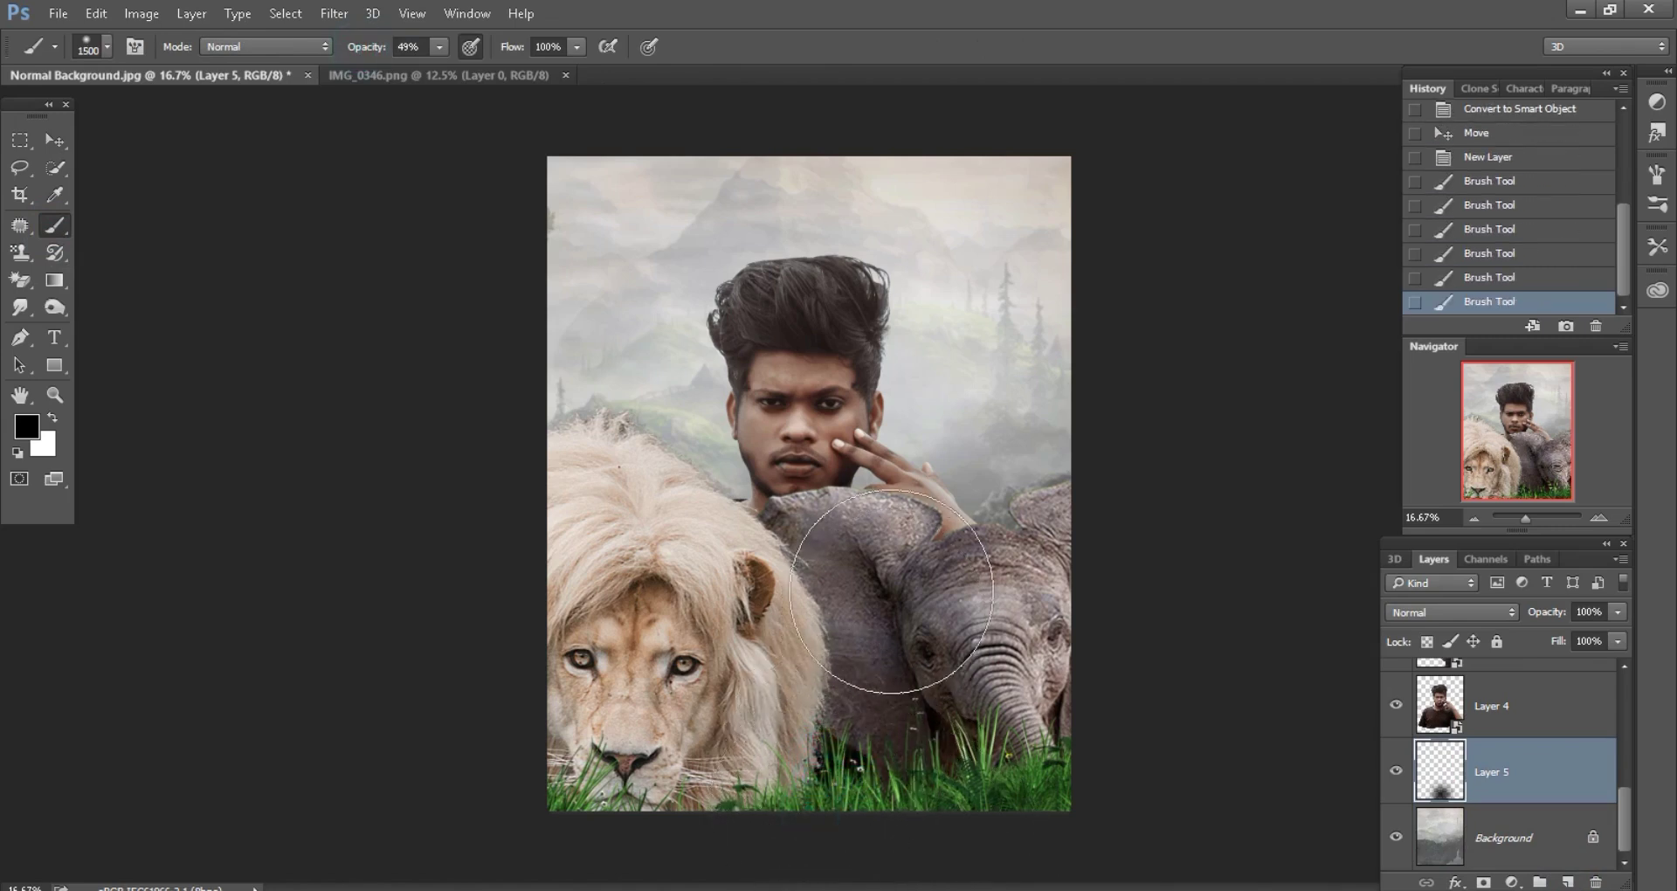
- Return to the Move tool and close the IMG_0346.png document
{"action": "left_click", "coordinate": [54, 139]}
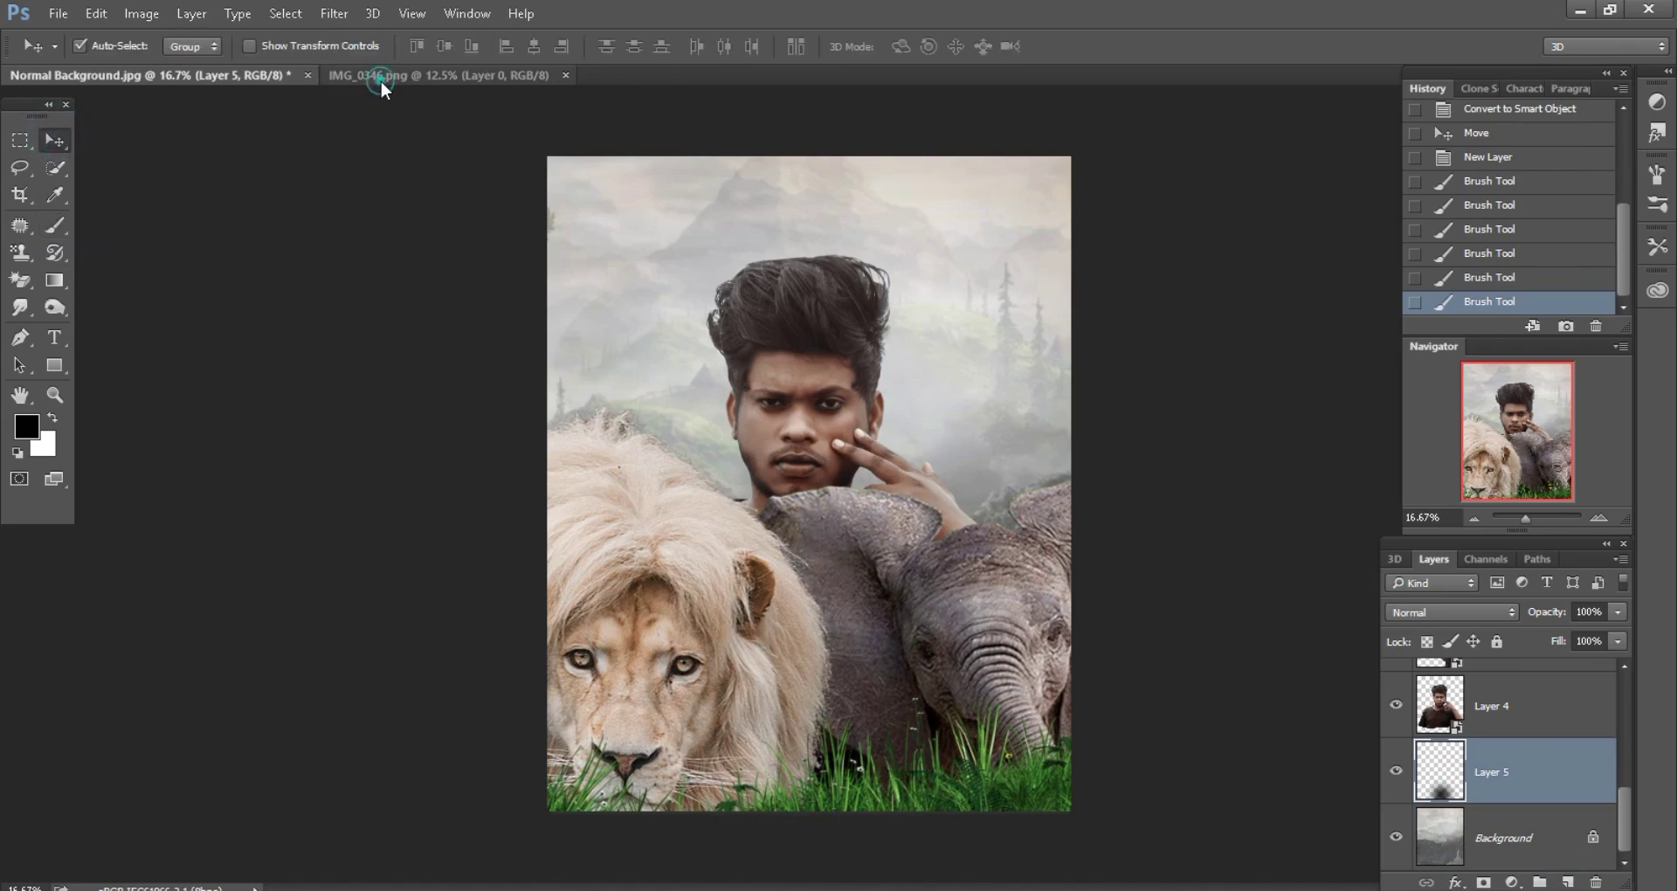
{"action": "left_click", "coordinate": [380, 76]}
{"action": "left_click", "coordinate": [566, 75]}
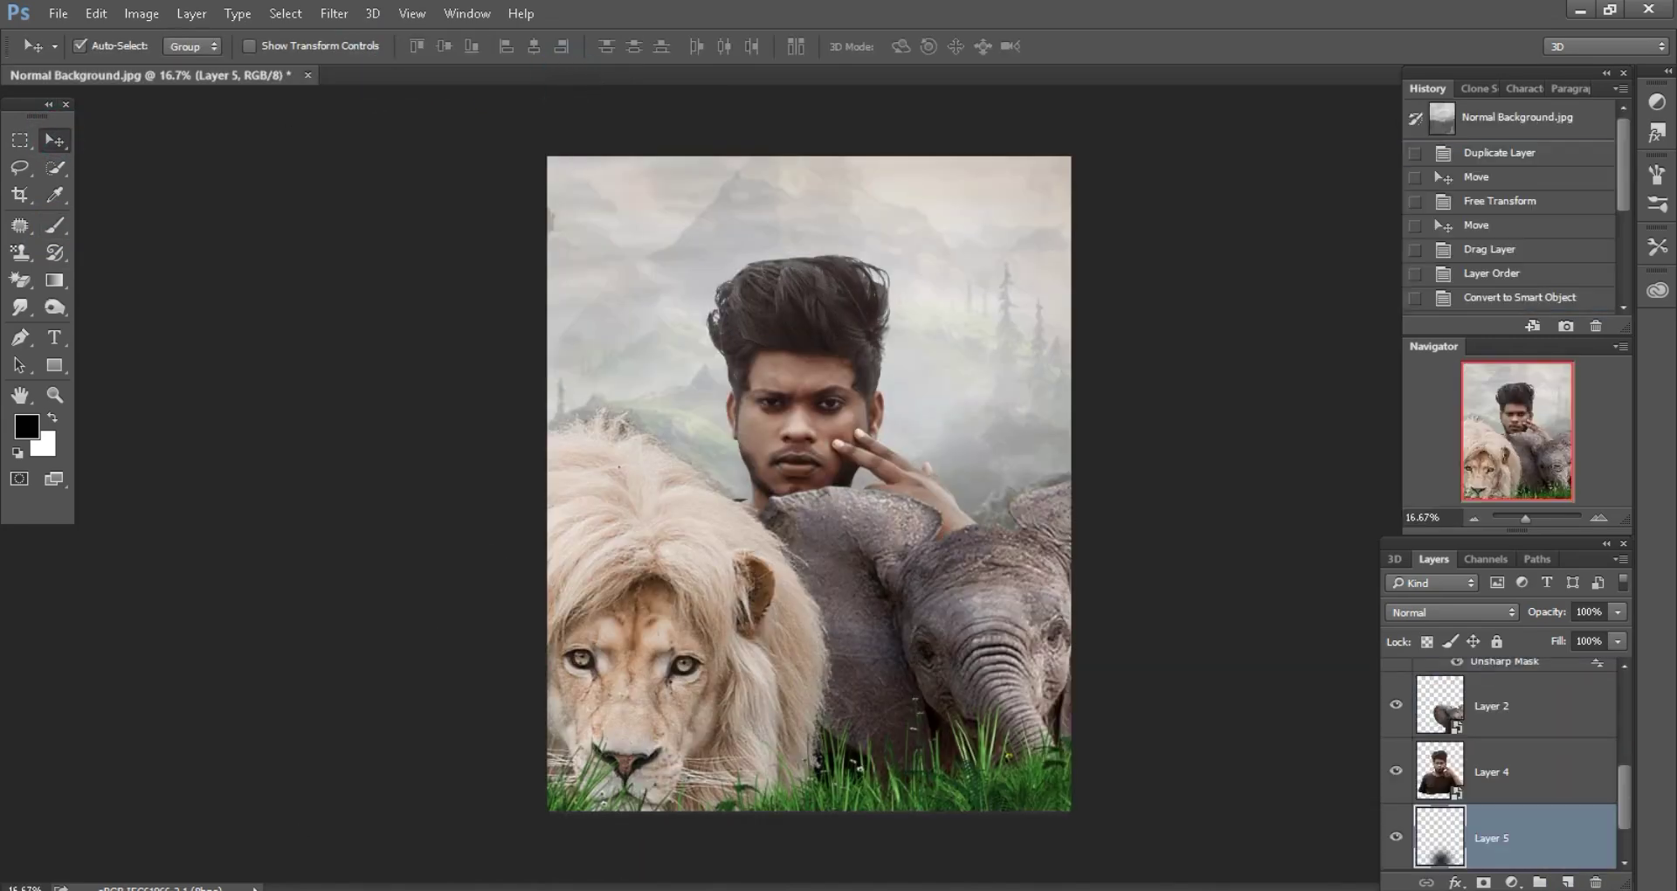
{"action": "key", "text": "alt+Tab"}
- Bring peacock_PNG43.png into the composite as smart-object Layer 6, stacked above the man
{"action": "mouse_move", "coordinate": [938, 148]}
{"action": "left_mouse_down"}
{"action": "mouse_move", "coordinate": [534, 890]}
{"action": "mouse_move", "coordinate": [1048, 70]}
{"action": "left_mouse_up"}
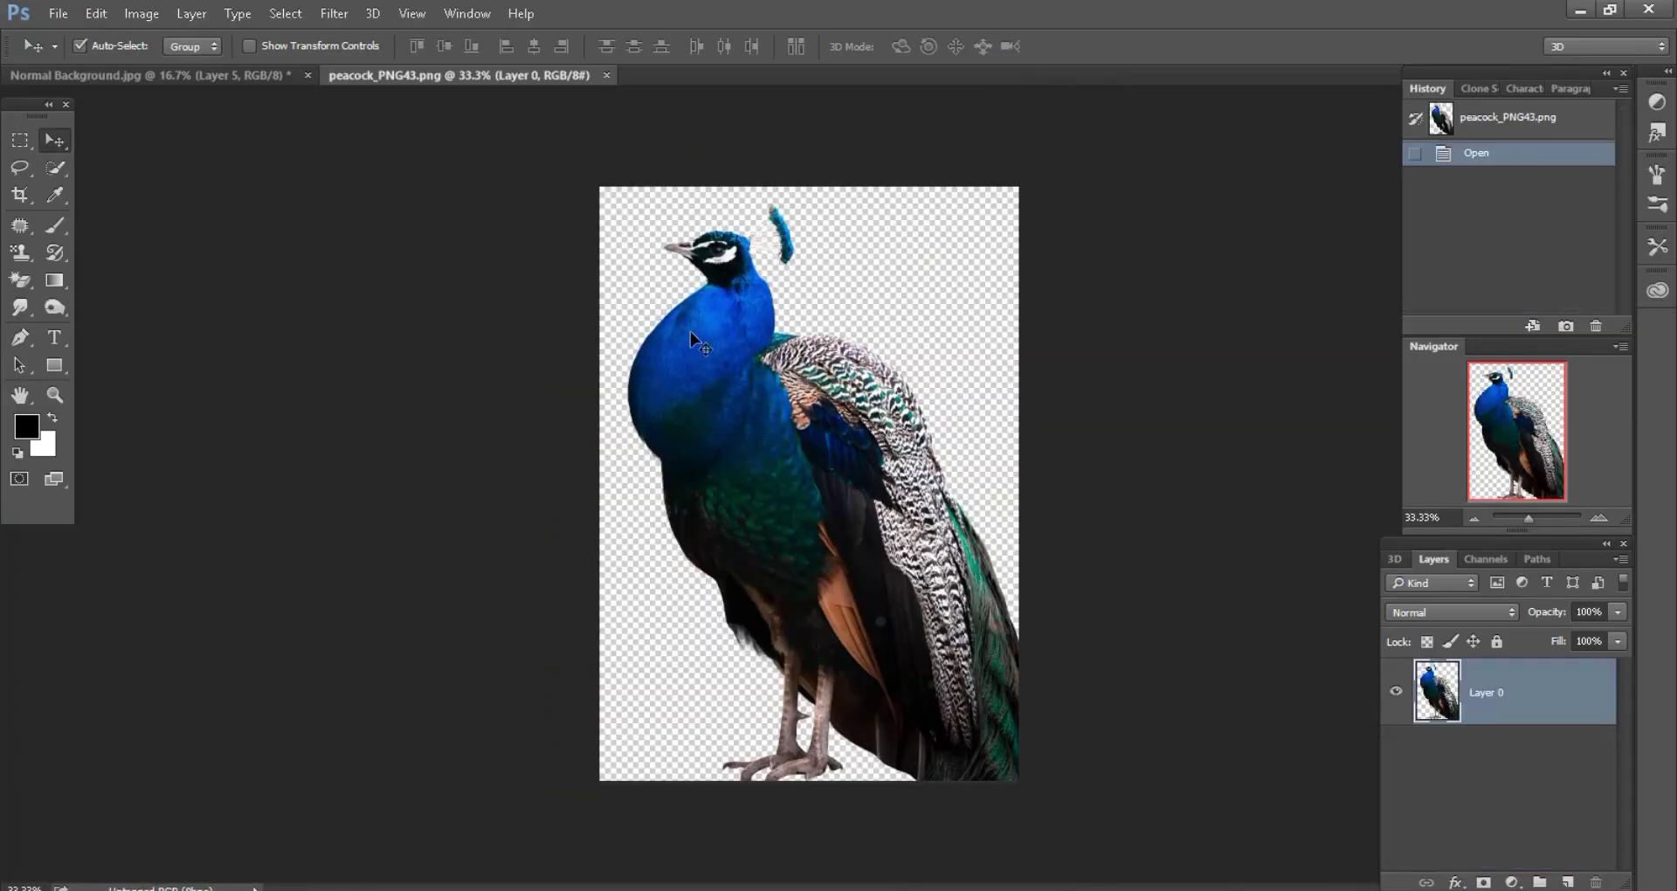
{"action": "left_click_drag", "start_coordinate": [690, 336], "coordinate": [685, 374]}
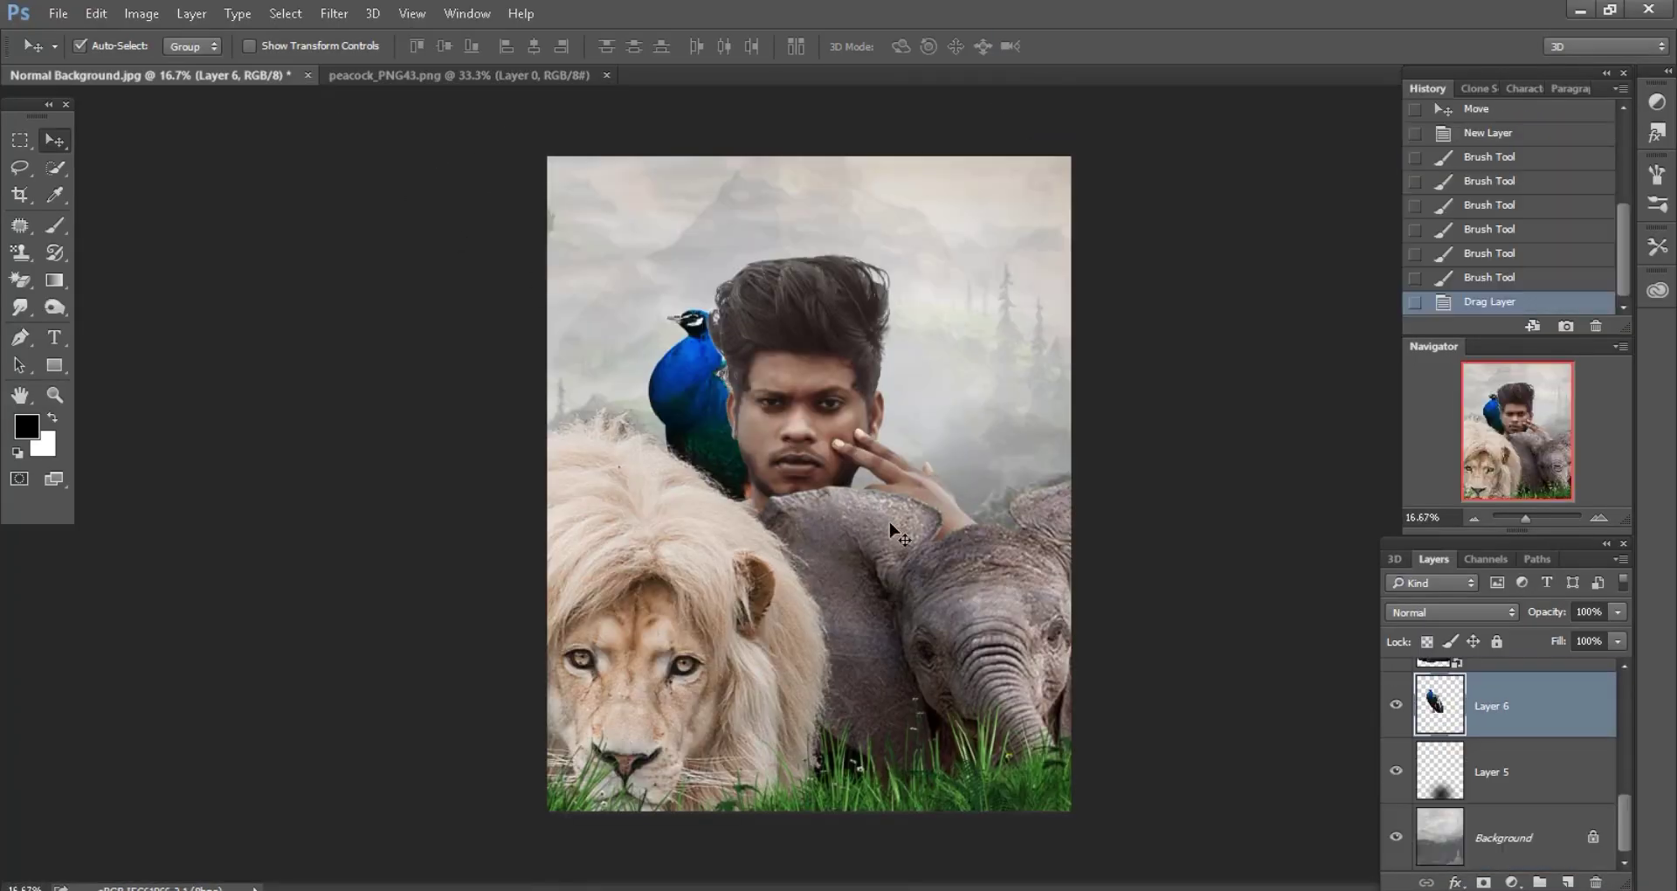
{"action": "right_click", "coordinate": [1544, 700]}
{"action": "left_click", "coordinate": [1244, 353]}
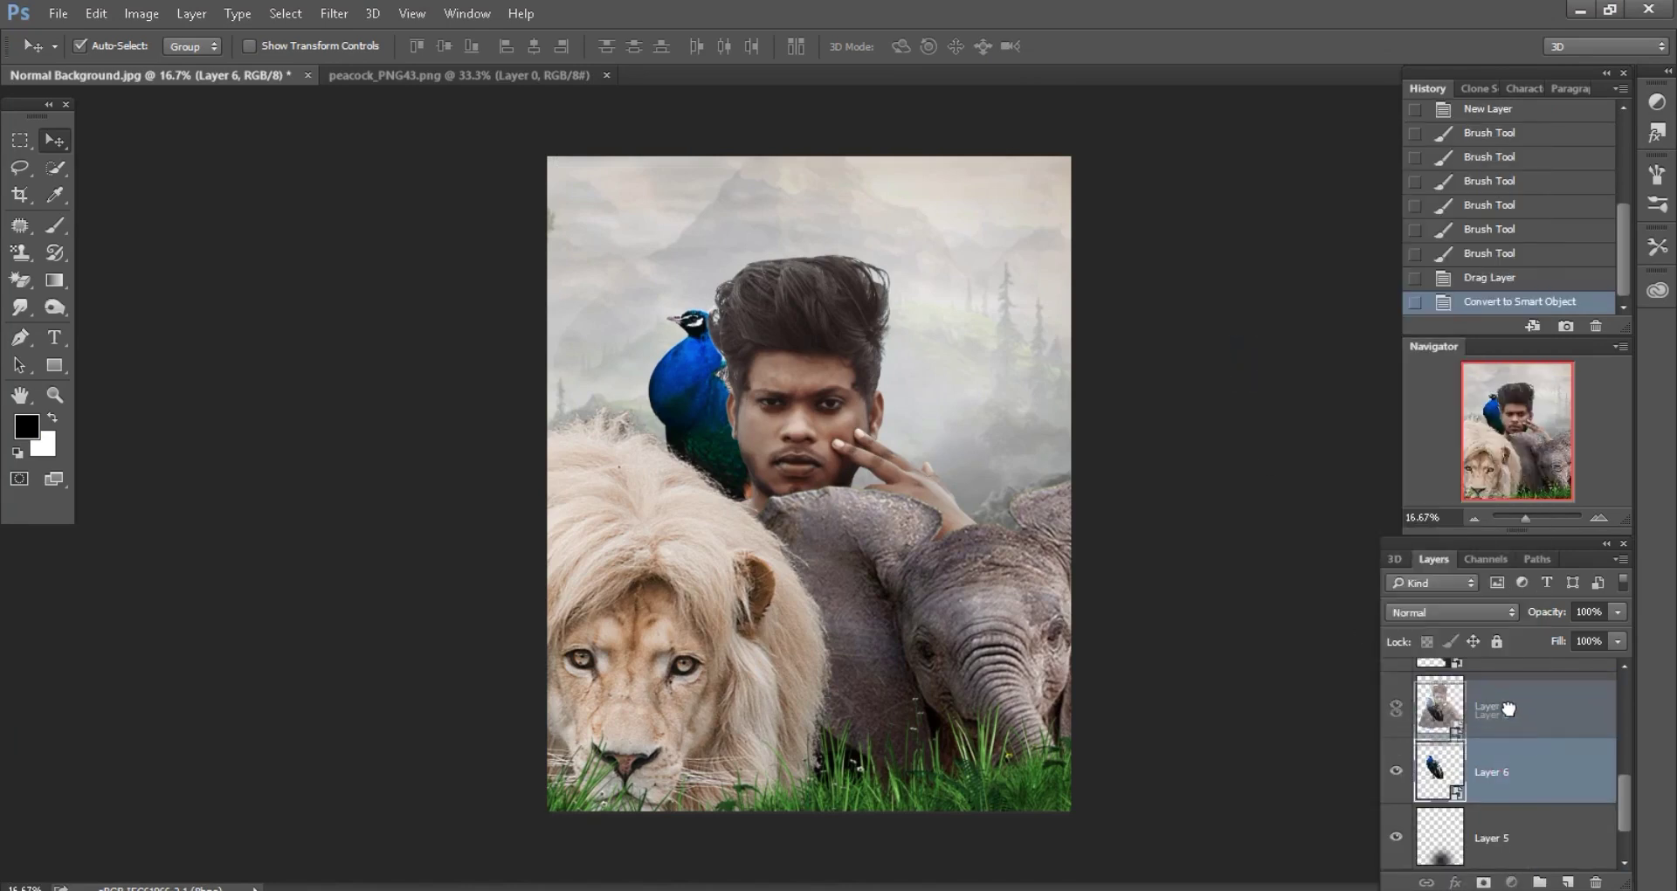
{"action": "left_click_drag", "start_coordinate": [1520, 741], "coordinate": [1521, 757]}
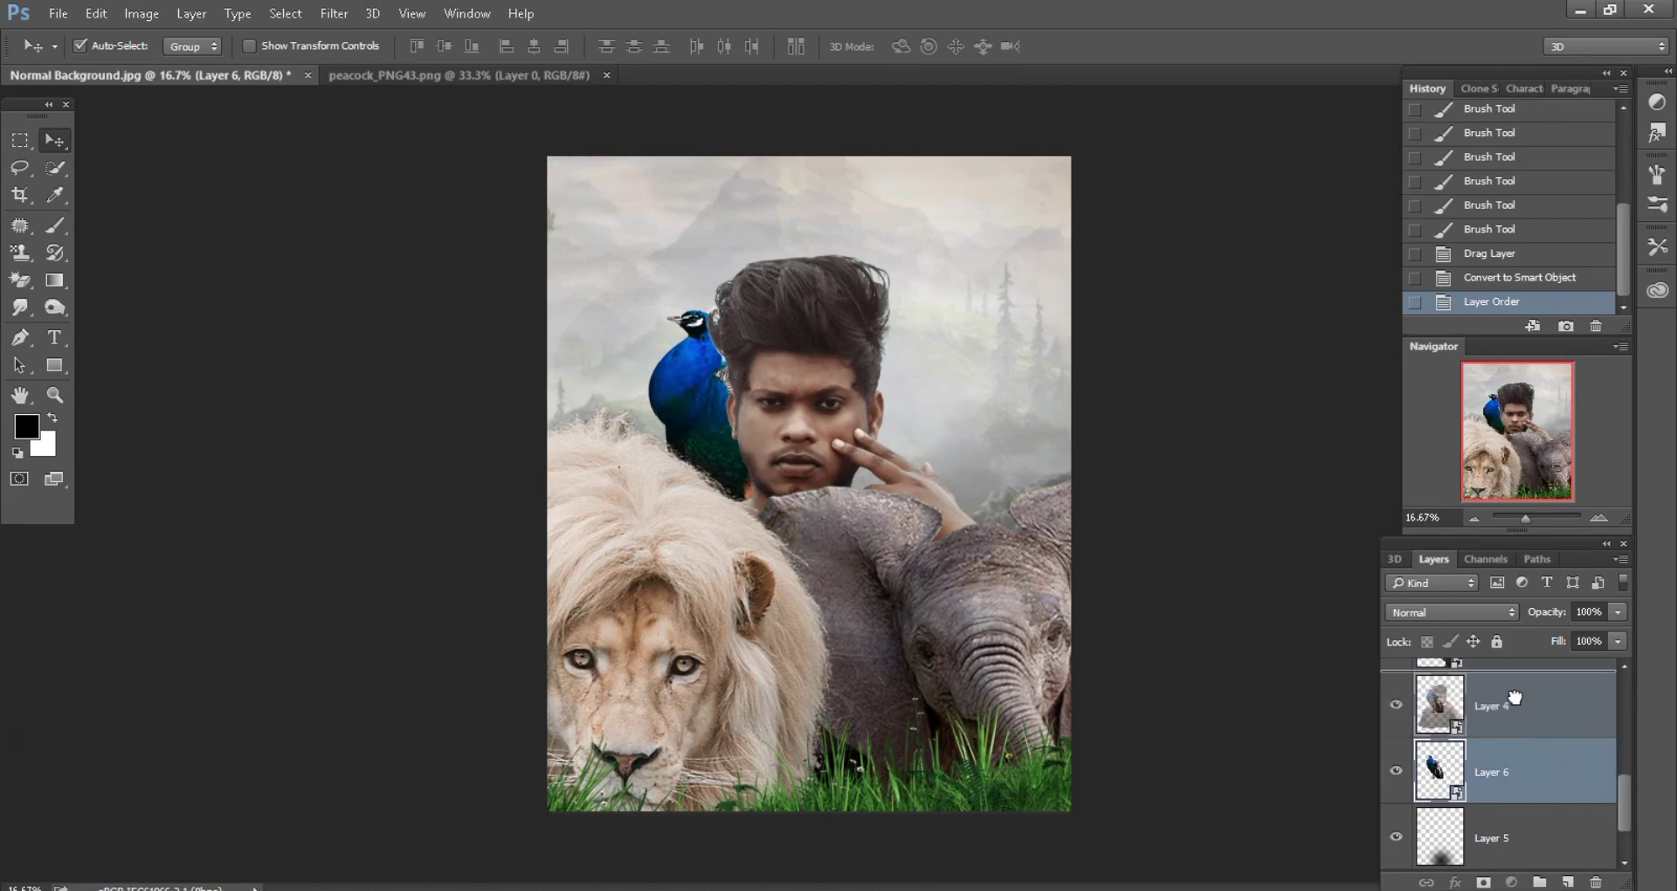
{"action": "left_click_drag", "start_coordinate": [1521, 694], "coordinate": [1518, 703]}
{"action": "key", "text": "ctrl+plus"}
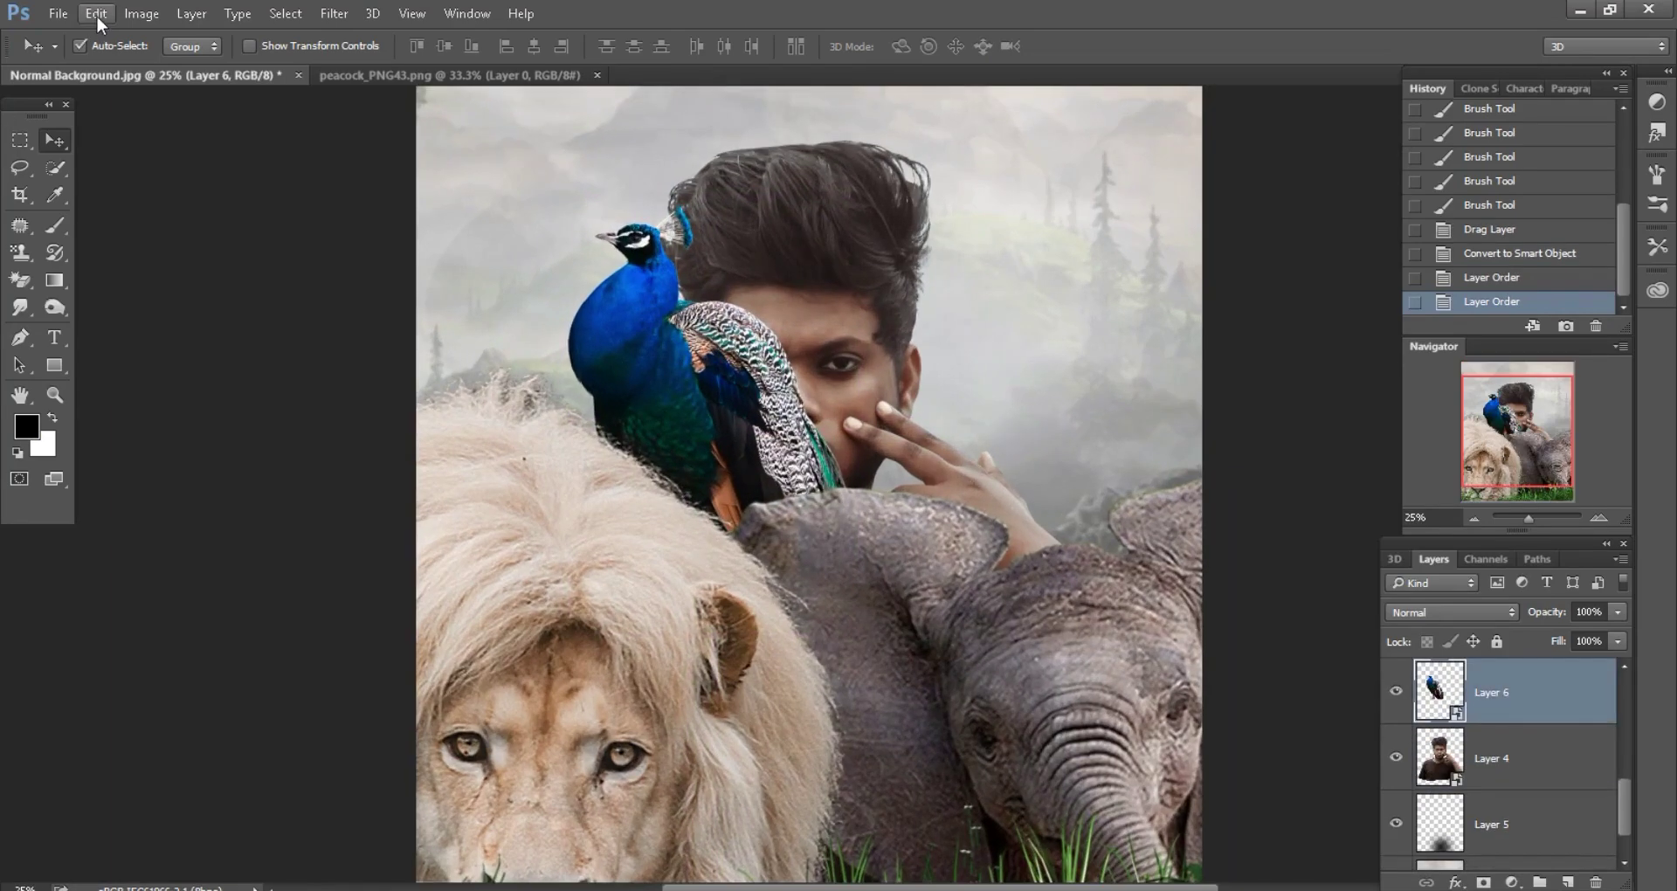
- Scale the peacock to 144% and perch it on the lion's mane beside the man's face
{"action": "left_click", "coordinate": [96, 14]}
{"action": "left_click", "coordinate": [181, 423]}
{"action": "key", "text": "ctrl+minus"}
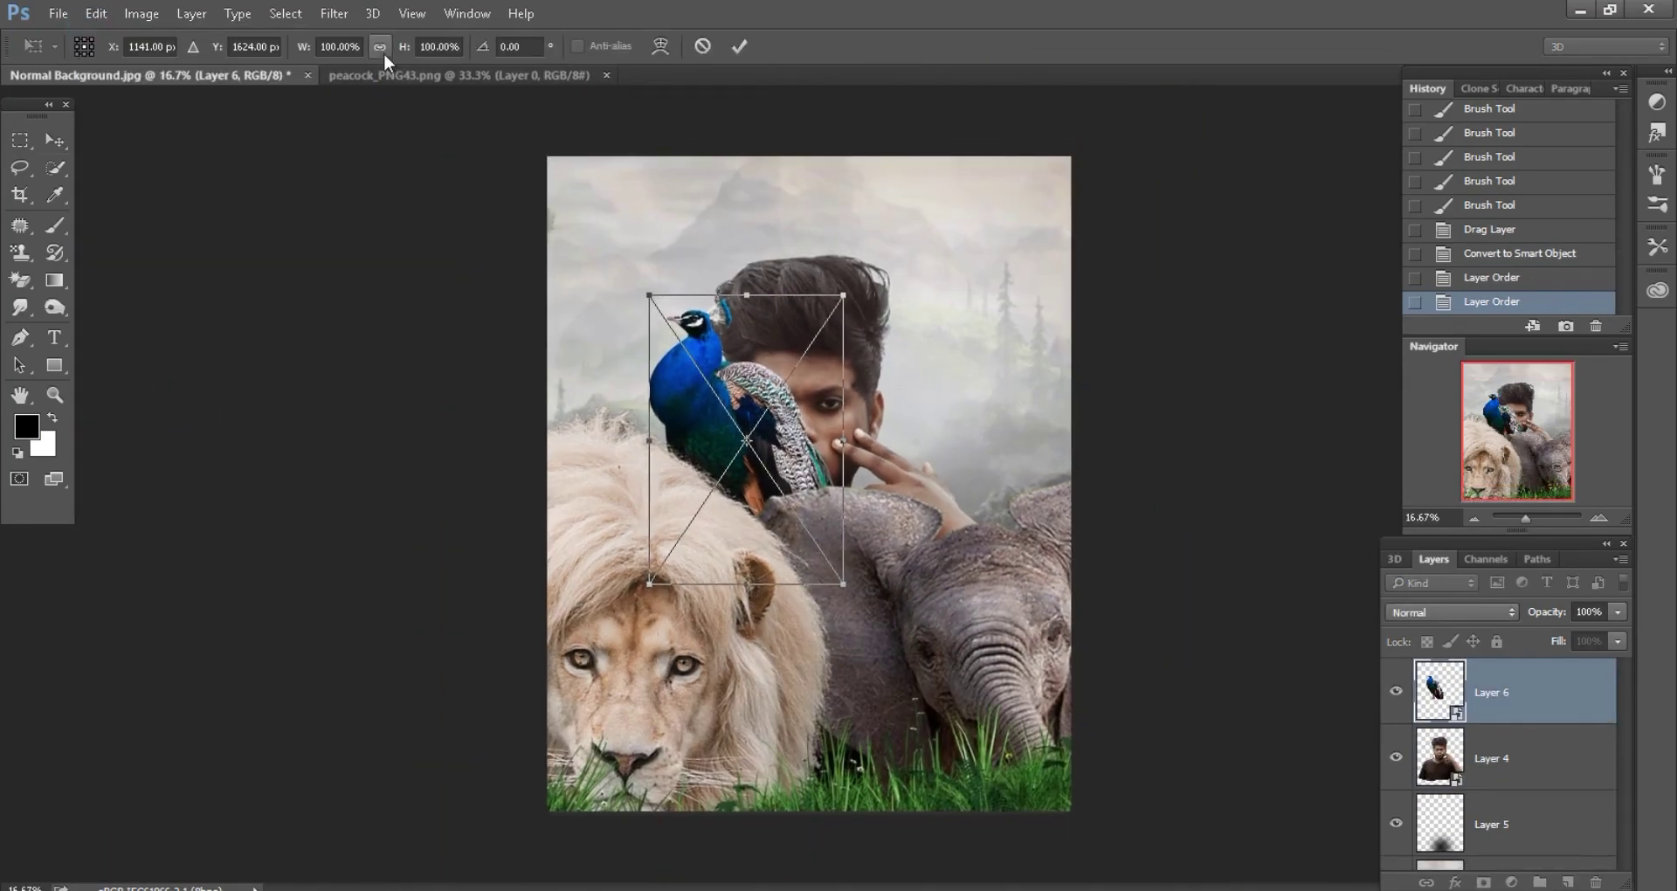
{"action": "left_click_drag", "start_coordinate": [403, 51], "coordinate": [723, 432]}
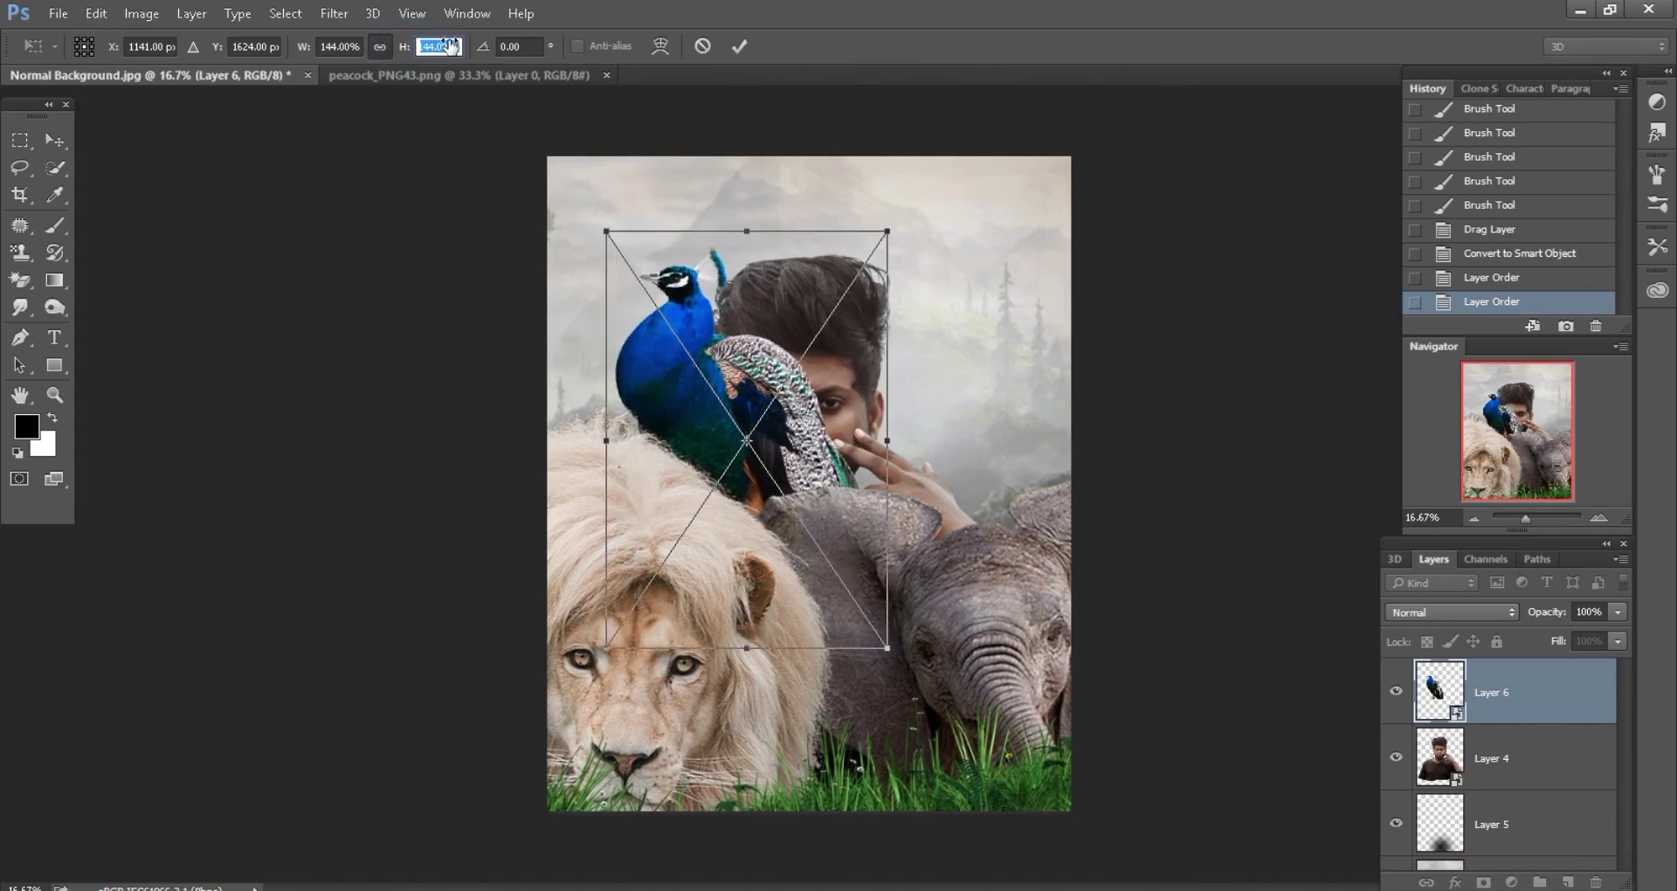
{"action": "left_click_drag", "start_coordinate": [831, 485], "coordinate": [798, 481]}
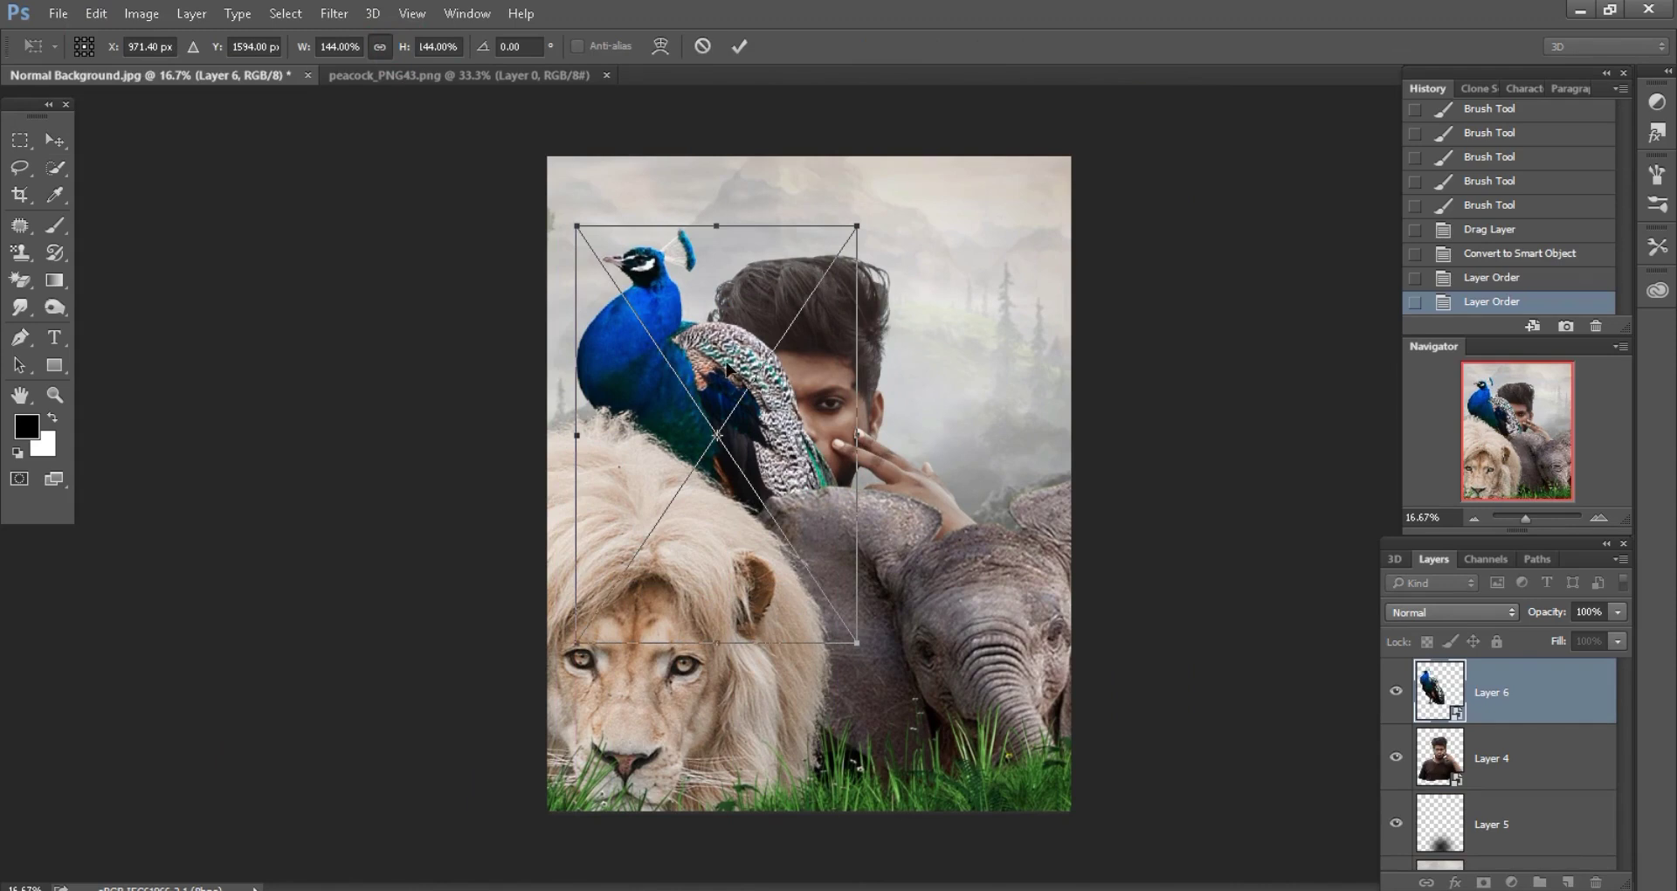
{"action": "left_click", "coordinate": [739, 45]}
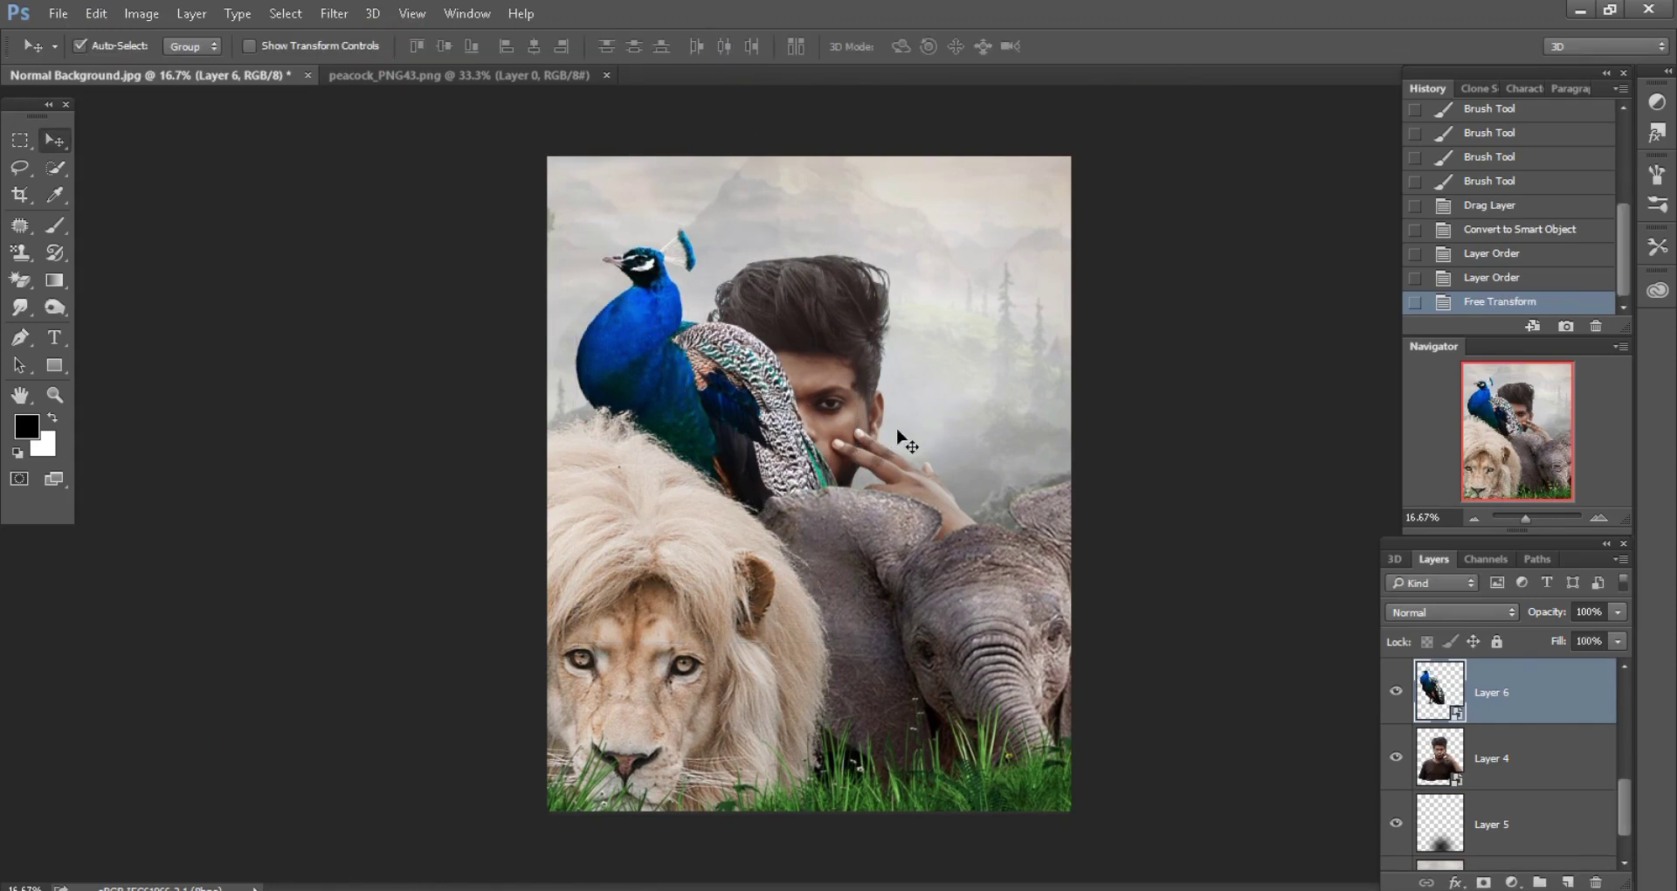
{"action": "left_click_drag", "start_coordinate": [1209, 453], "coordinate": [1188, 431]}
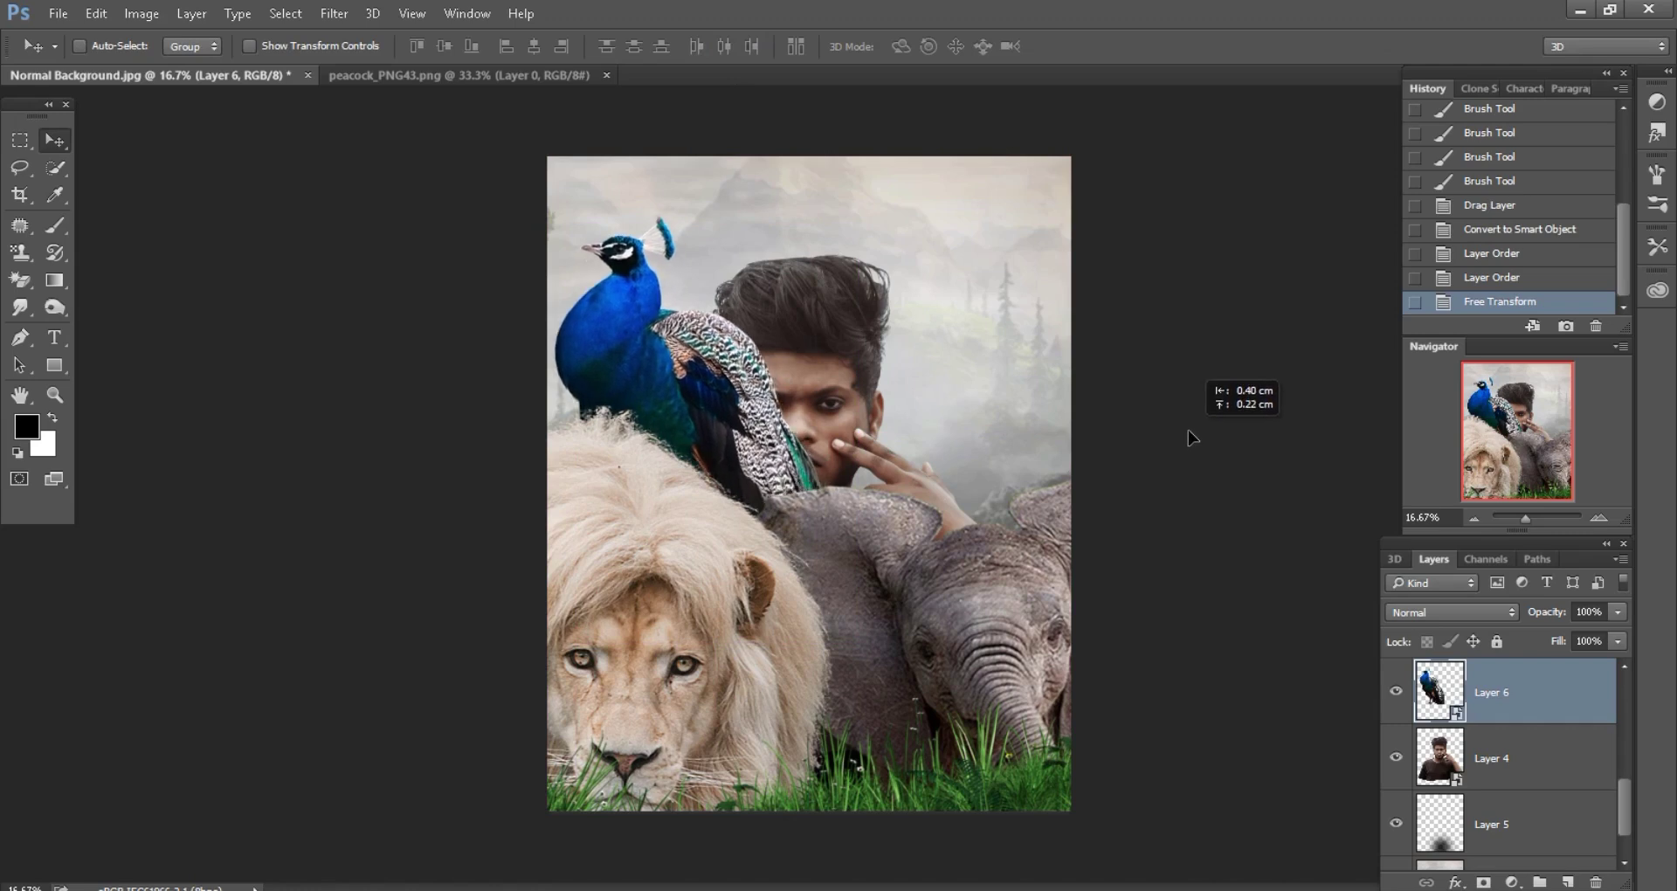
{"action": "left_click_drag", "start_coordinate": [1188, 430], "coordinate": [1203, 453]}
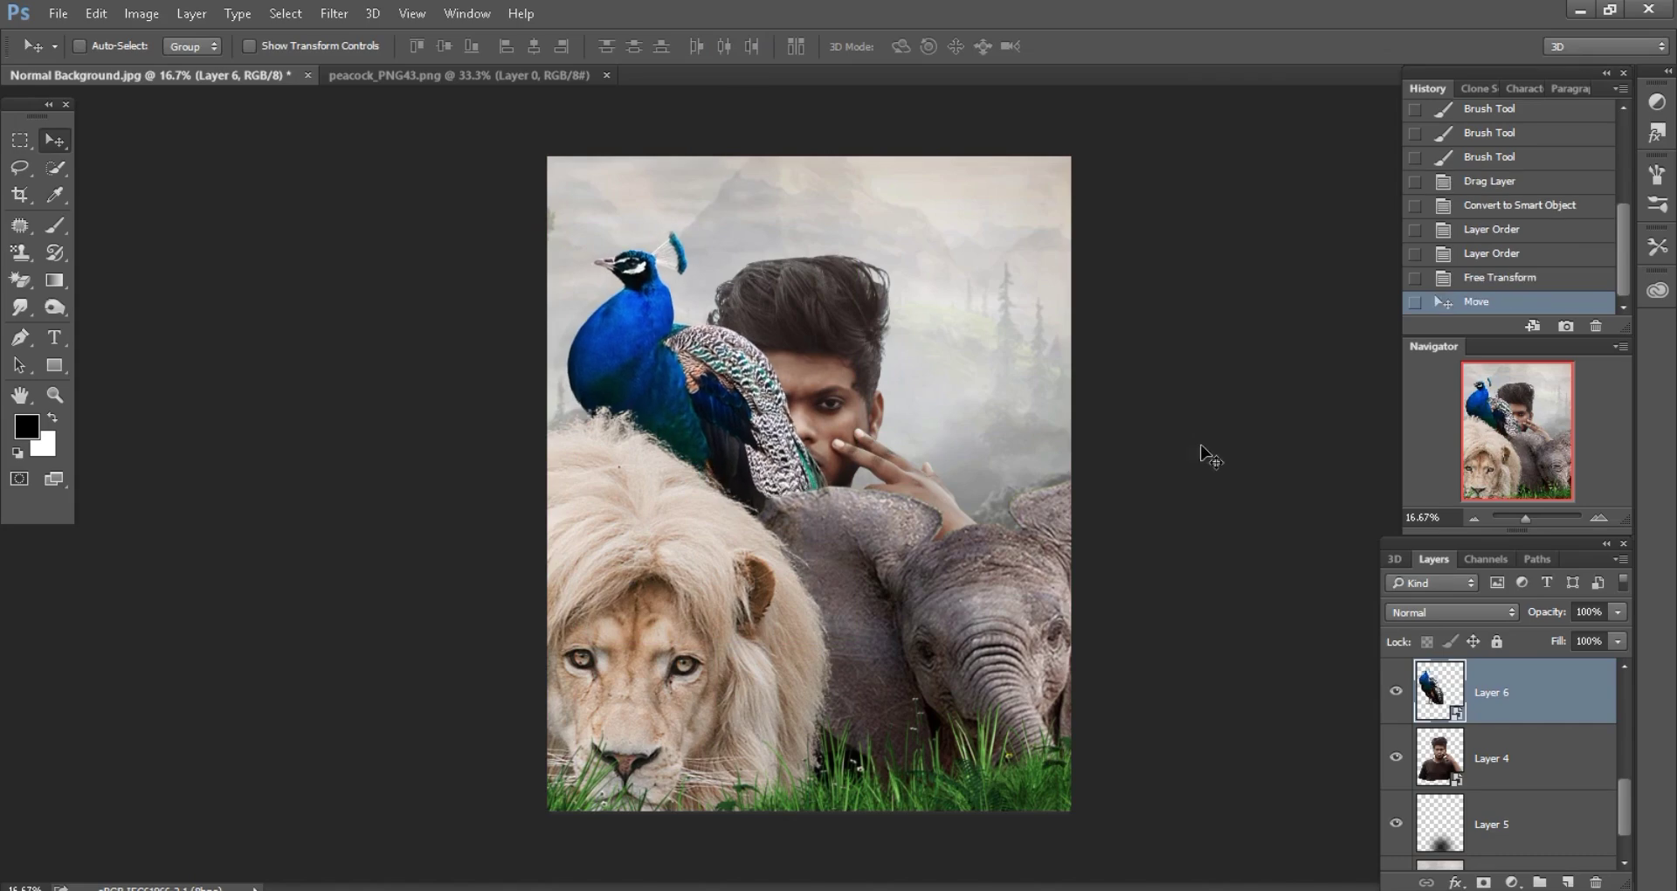
{"action": "key", "text": "ctrl+minus"}
{"action": "key", "text": "ctrl+plus"}
{"action": "key", "text": "ctrl+plus"}
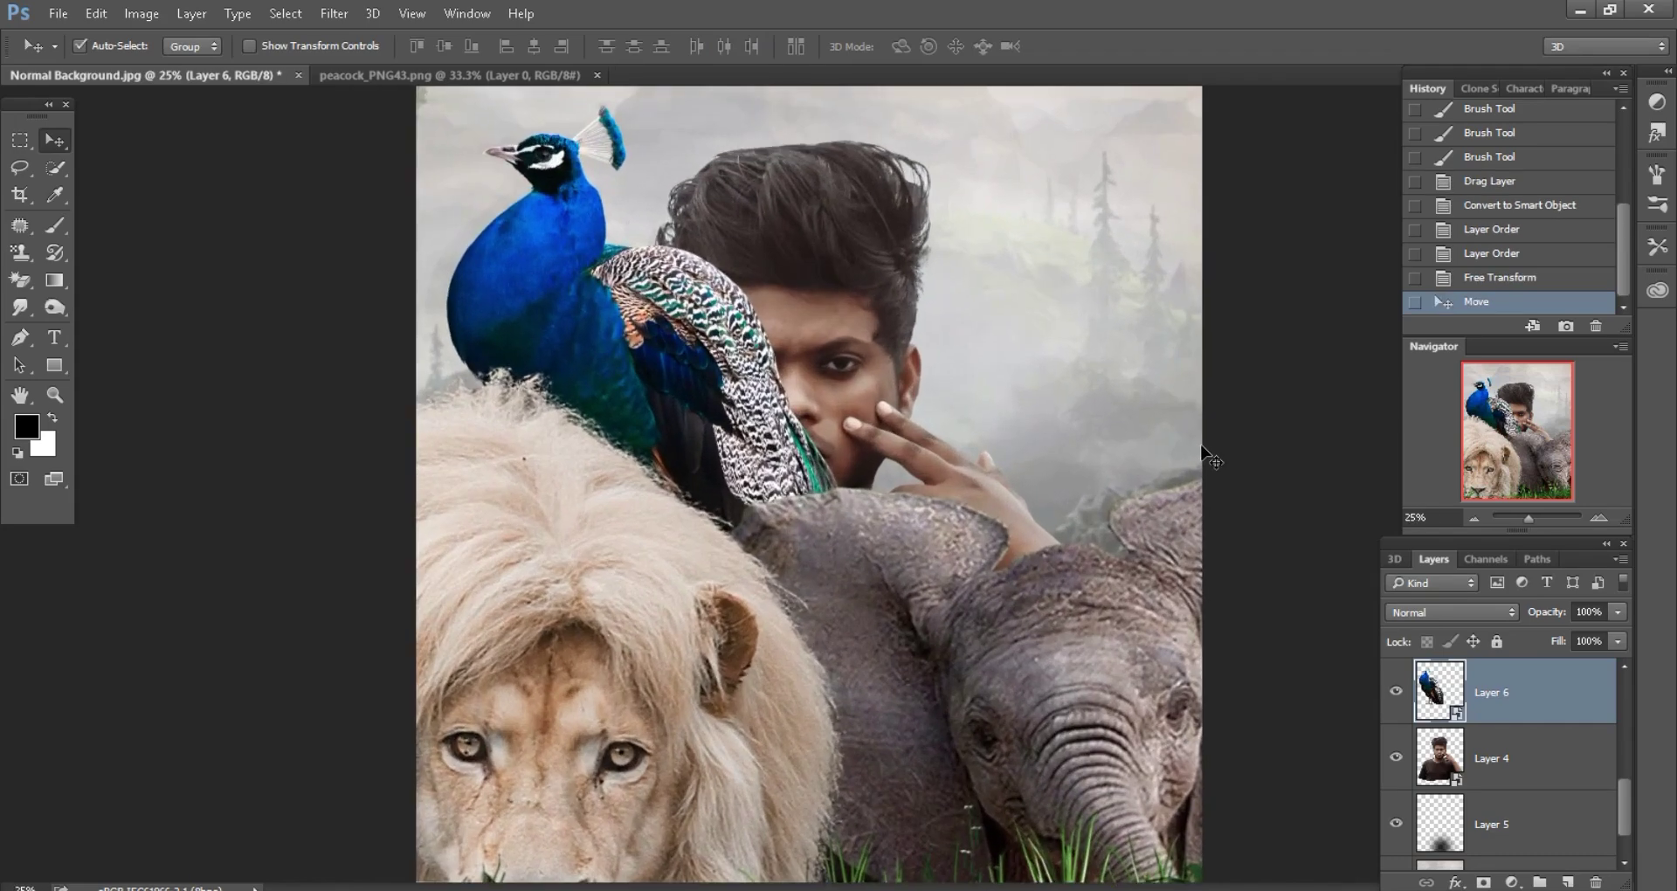
- Make sure grass Layer 3 is visible and move it directly above the elephant layer
{"action": "scroll", "coordinate": [594, 415], "scroll_direction": "down", "scroll_amount": 3}
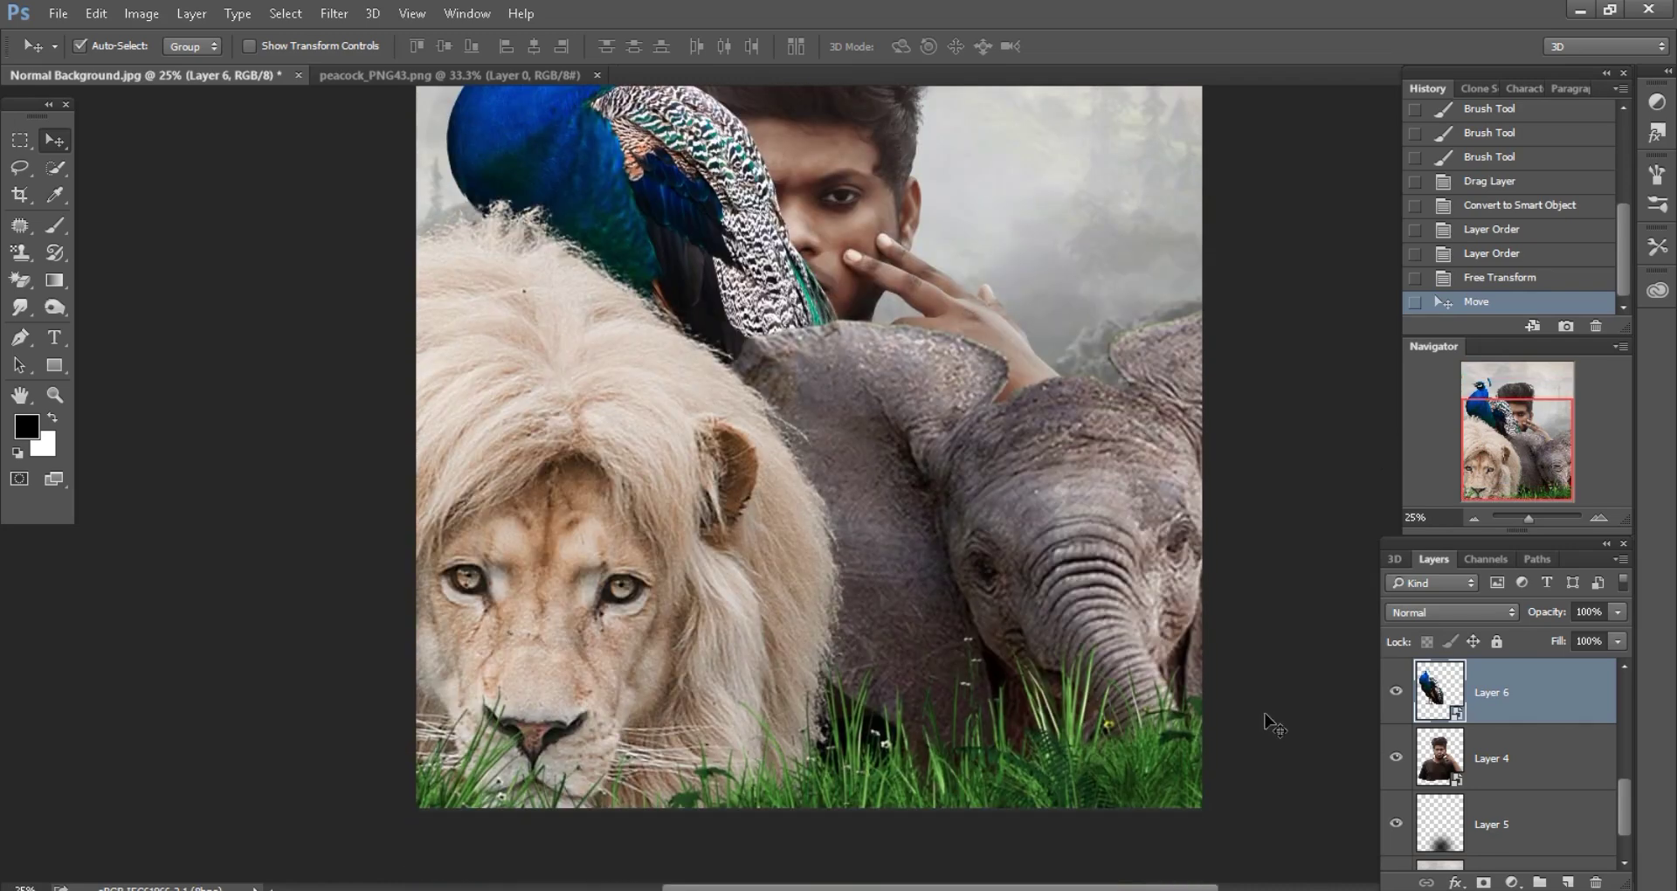
{"action": "left_click", "coordinate": [1133, 783]}
{"action": "left_click", "coordinate": [1393, 758]}
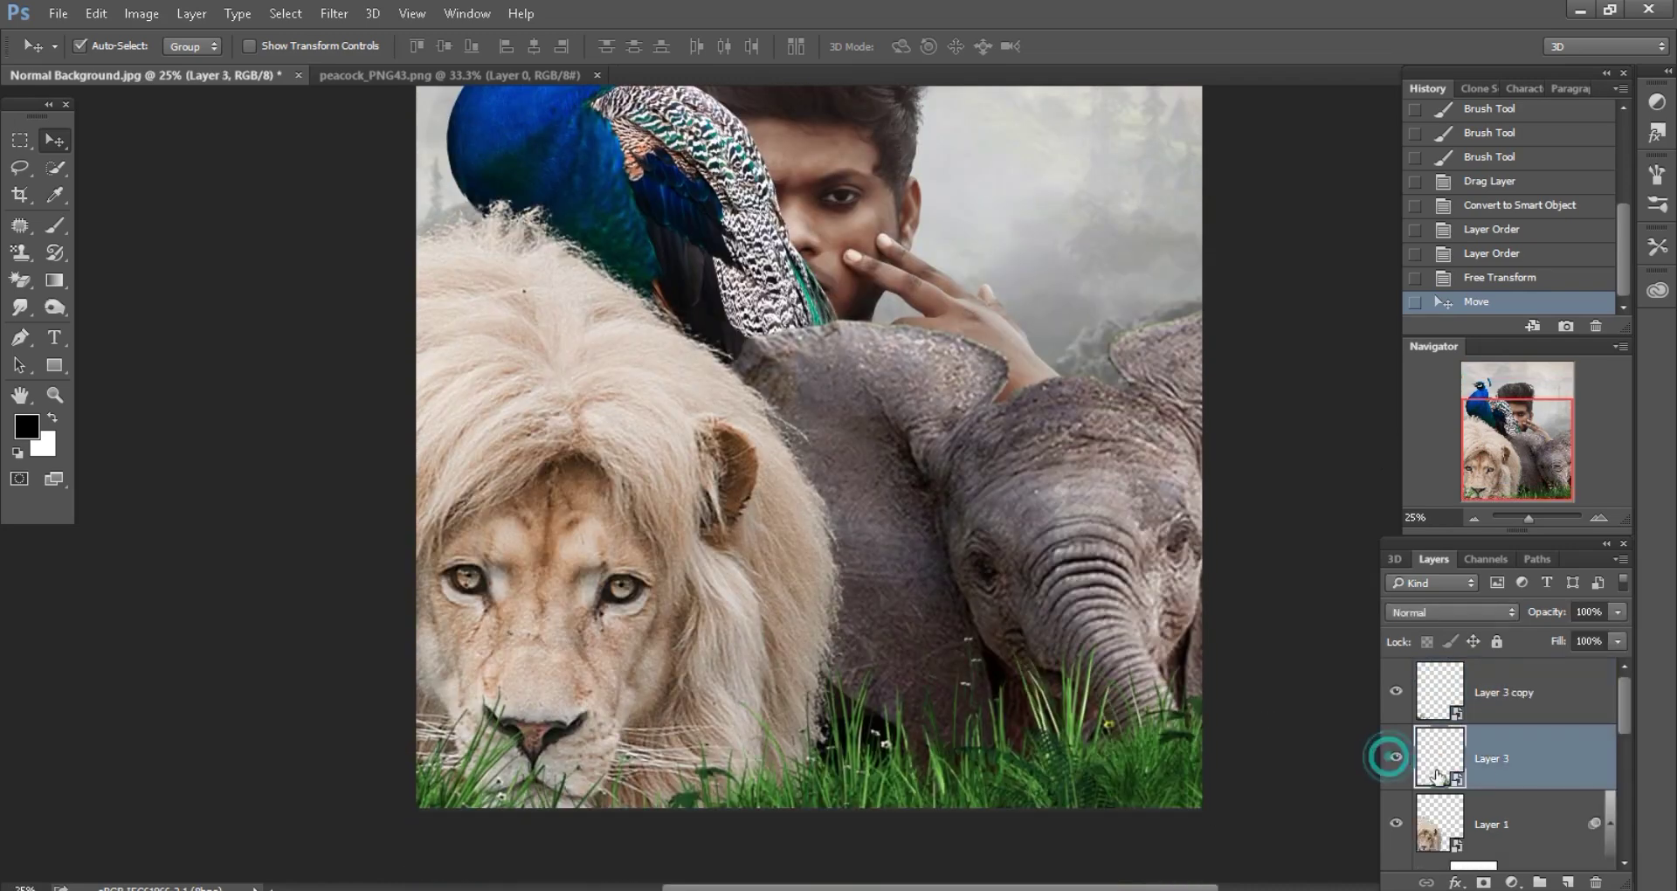
{"action": "left_click_drag", "start_coordinate": [1569, 769], "coordinate": [1559, 851]}
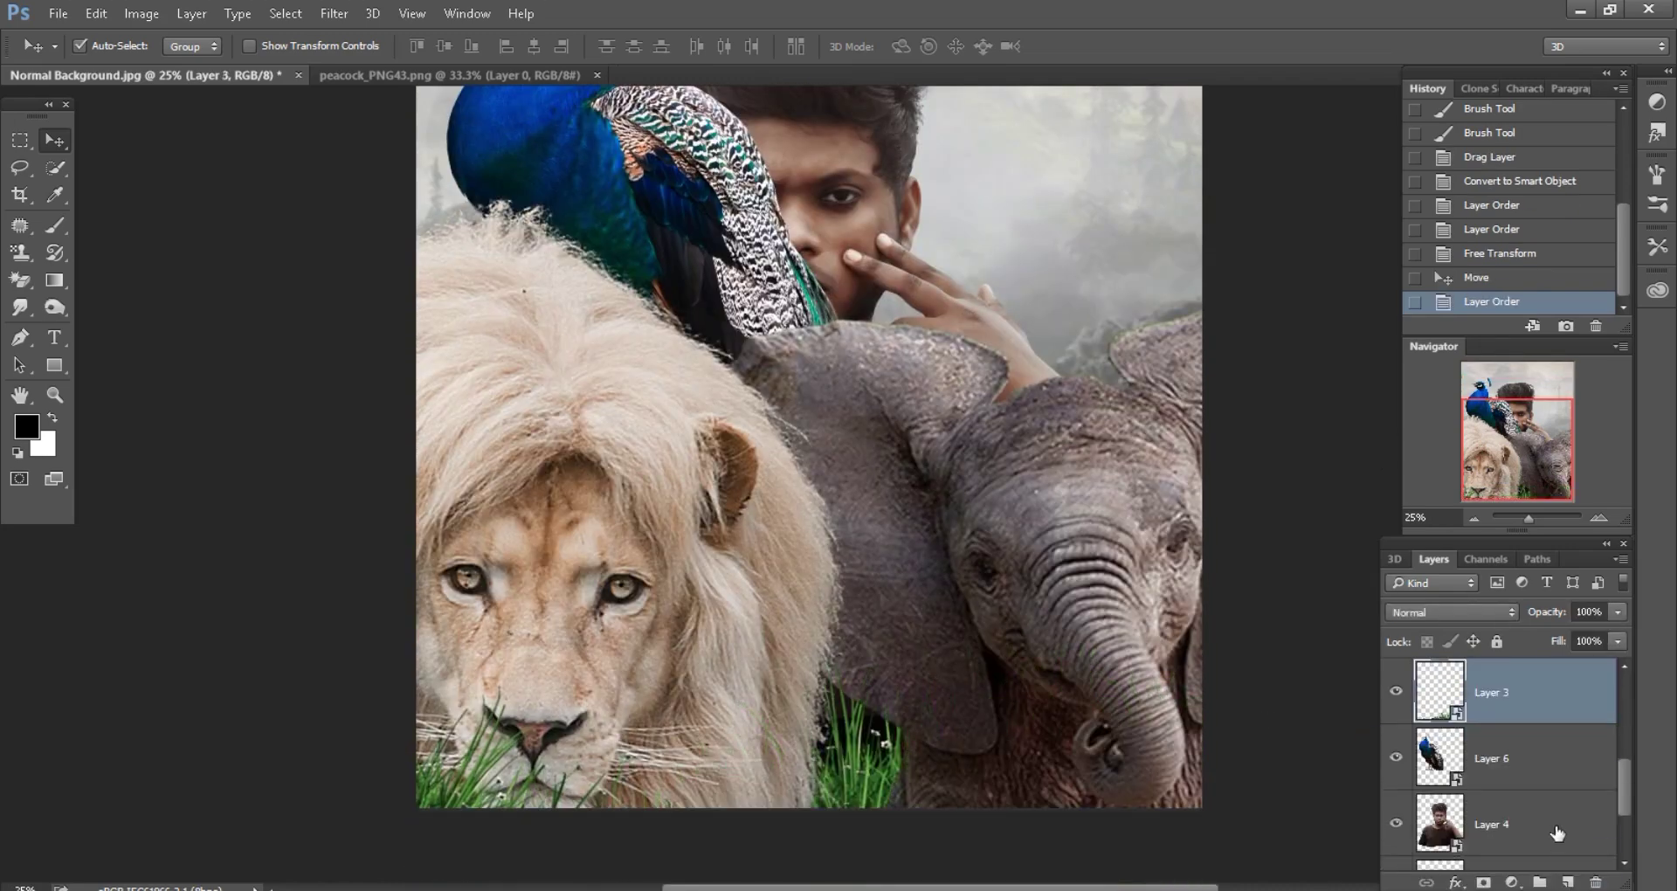
{"action": "scroll", "coordinate": [1554, 823], "scroll_direction": "up", "scroll_amount": 1}
{"action": "left_click_drag", "start_coordinate": [1526, 734], "coordinate": [1539, 773]}
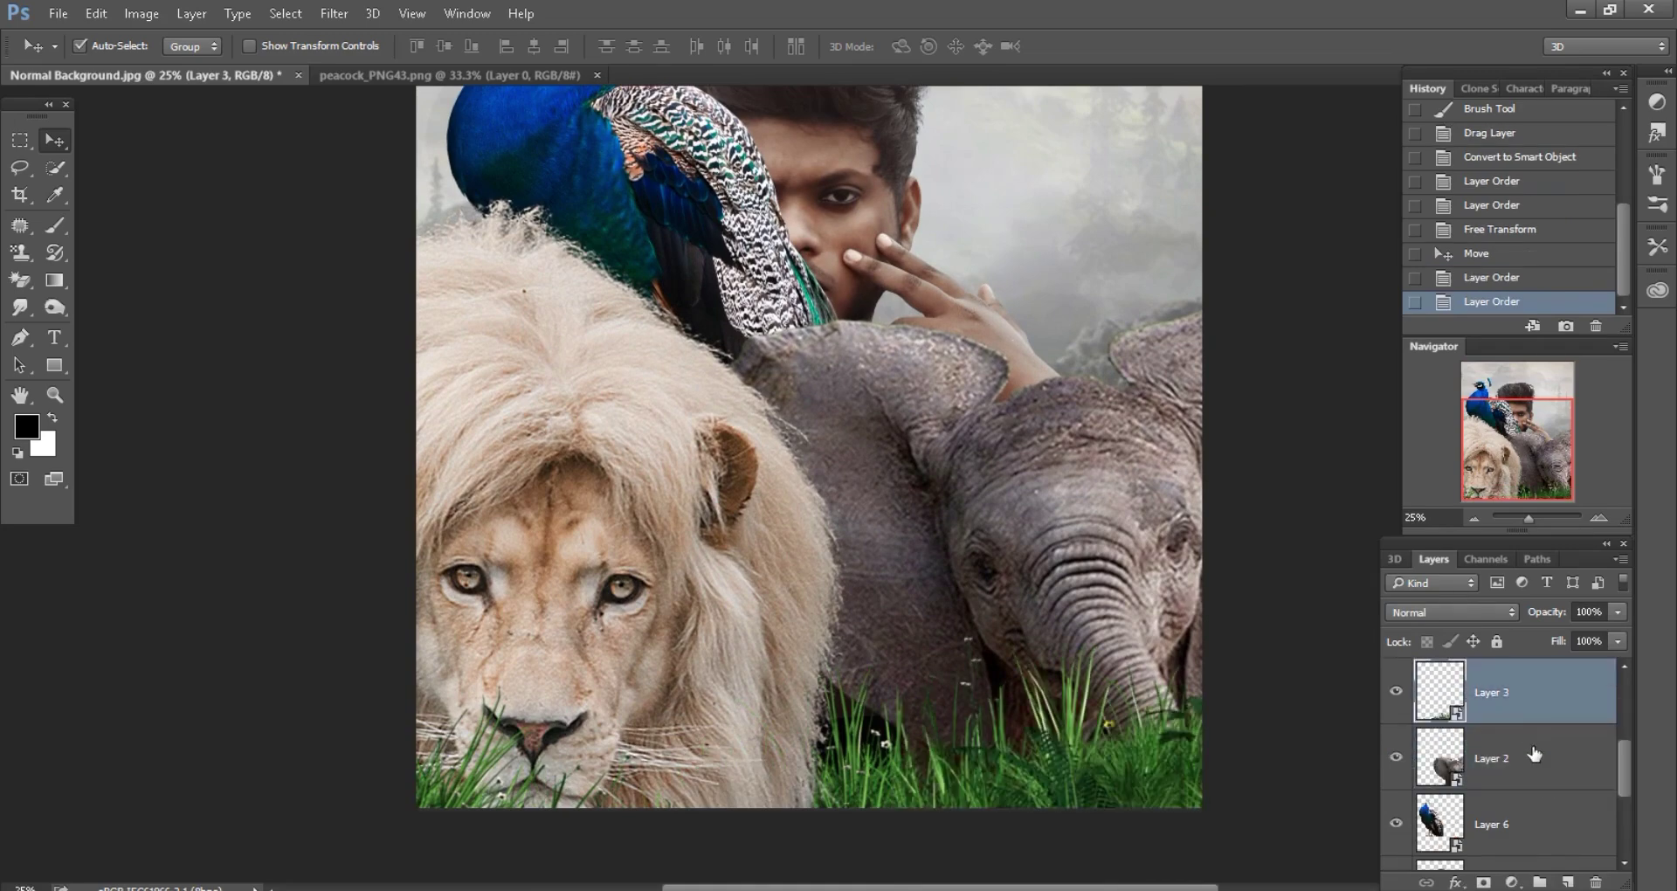
- Duplicate the grass as Layer 3 copy 2 and raise it over the man's chin, behind the elephant
{"action": "left_click_drag", "start_coordinate": [1572, 843], "coordinate": [1567, 883]}
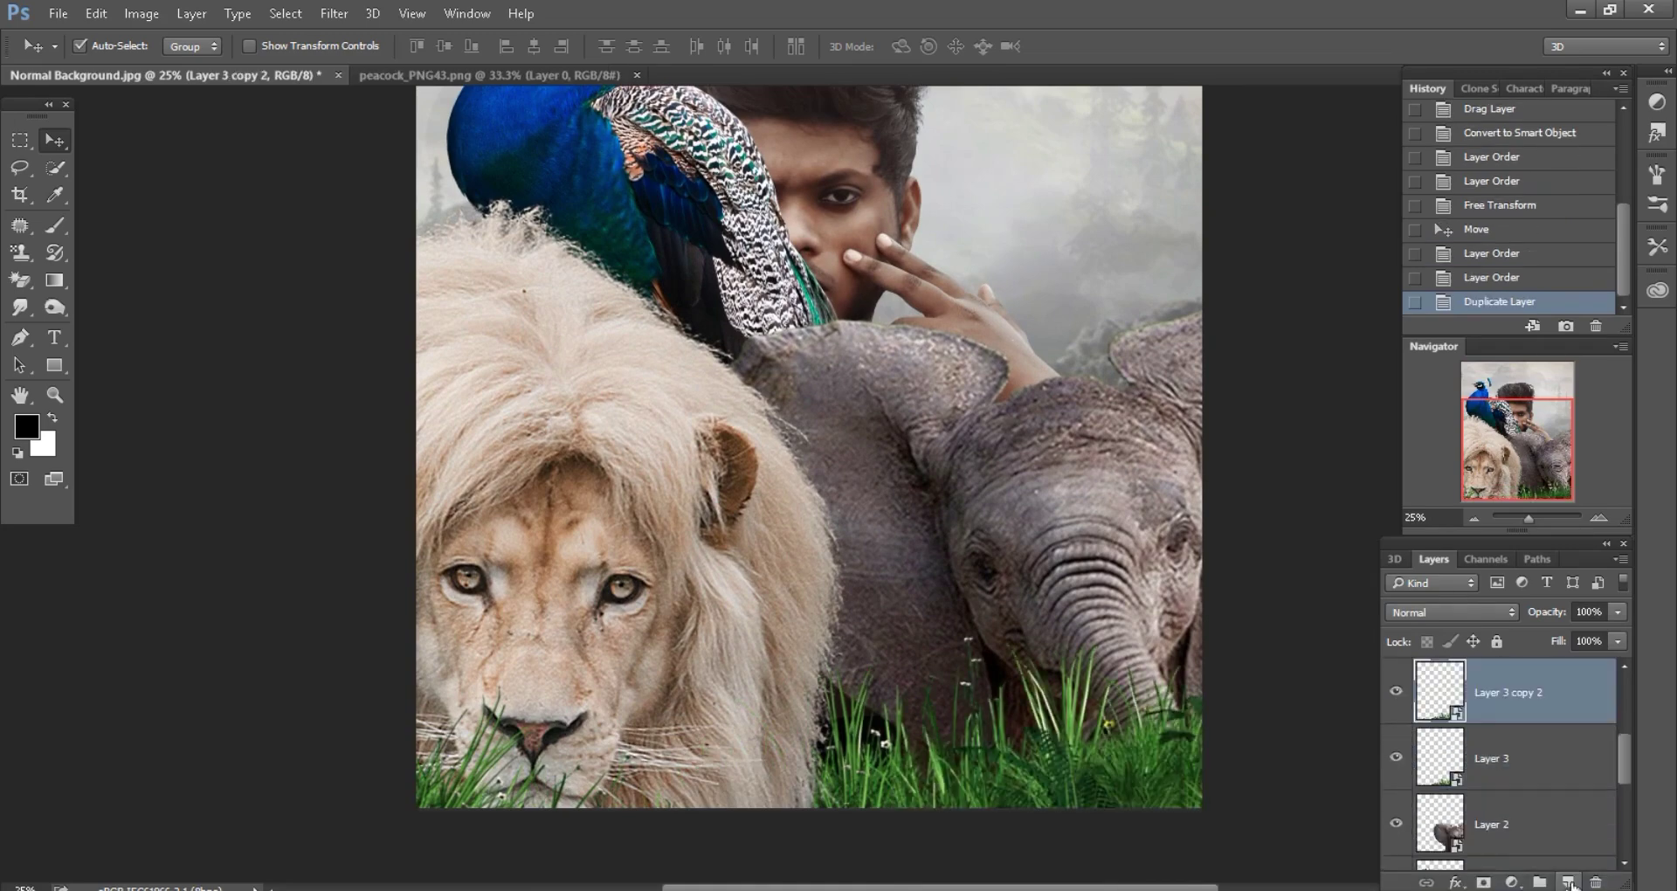
{"action": "key", "text": "ctrl+minus"}
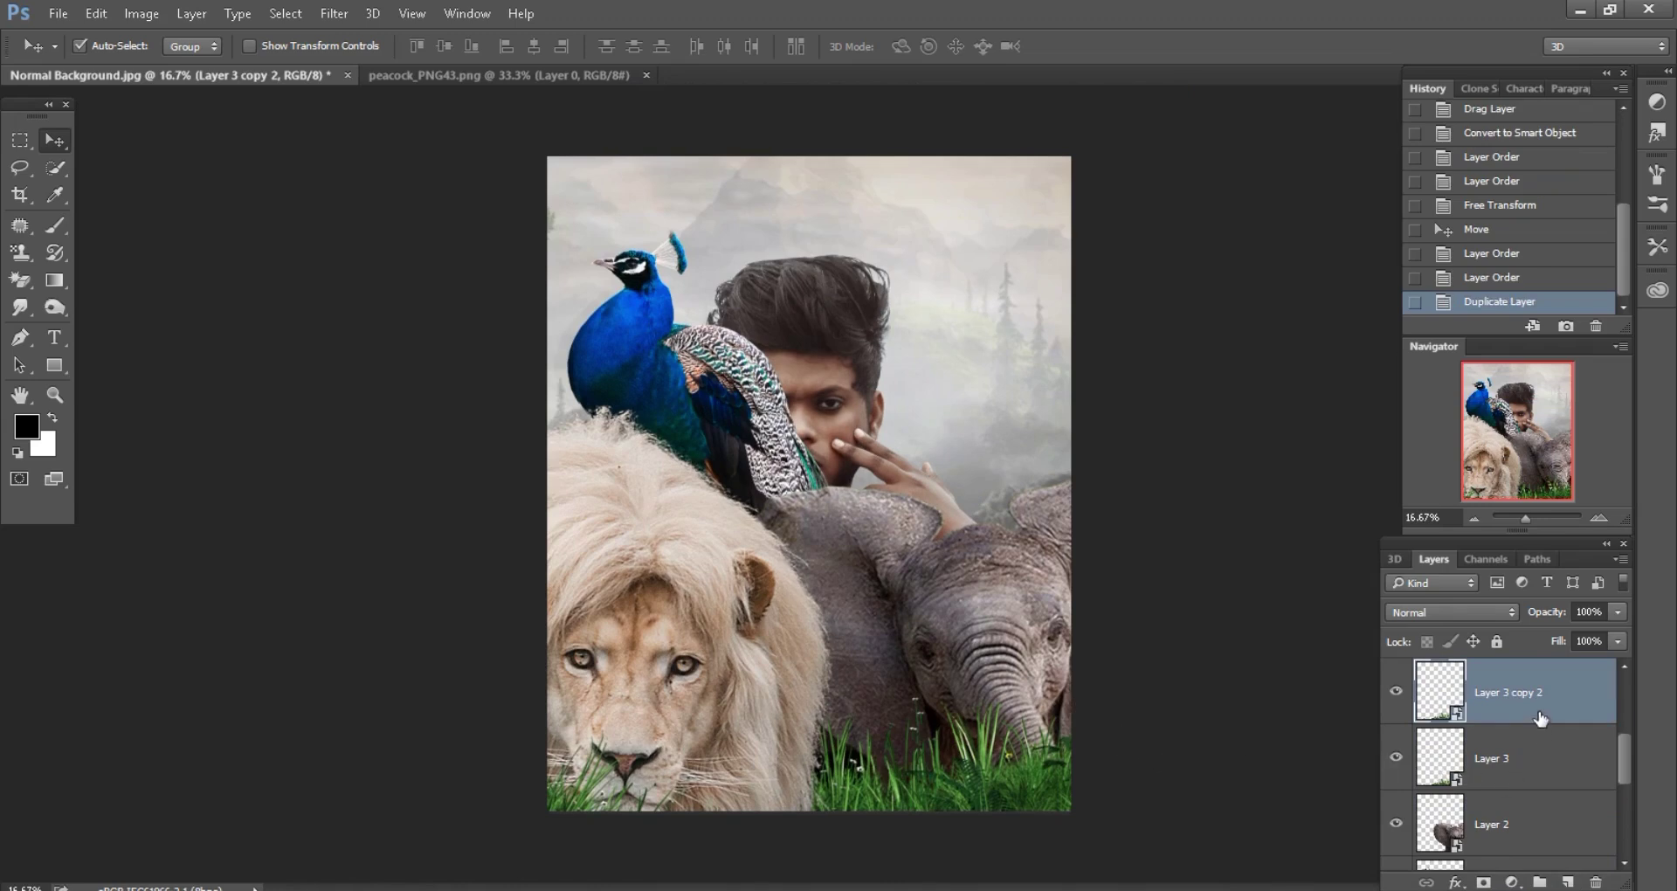
{"action": "left_click", "coordinate": [1527, 748]}
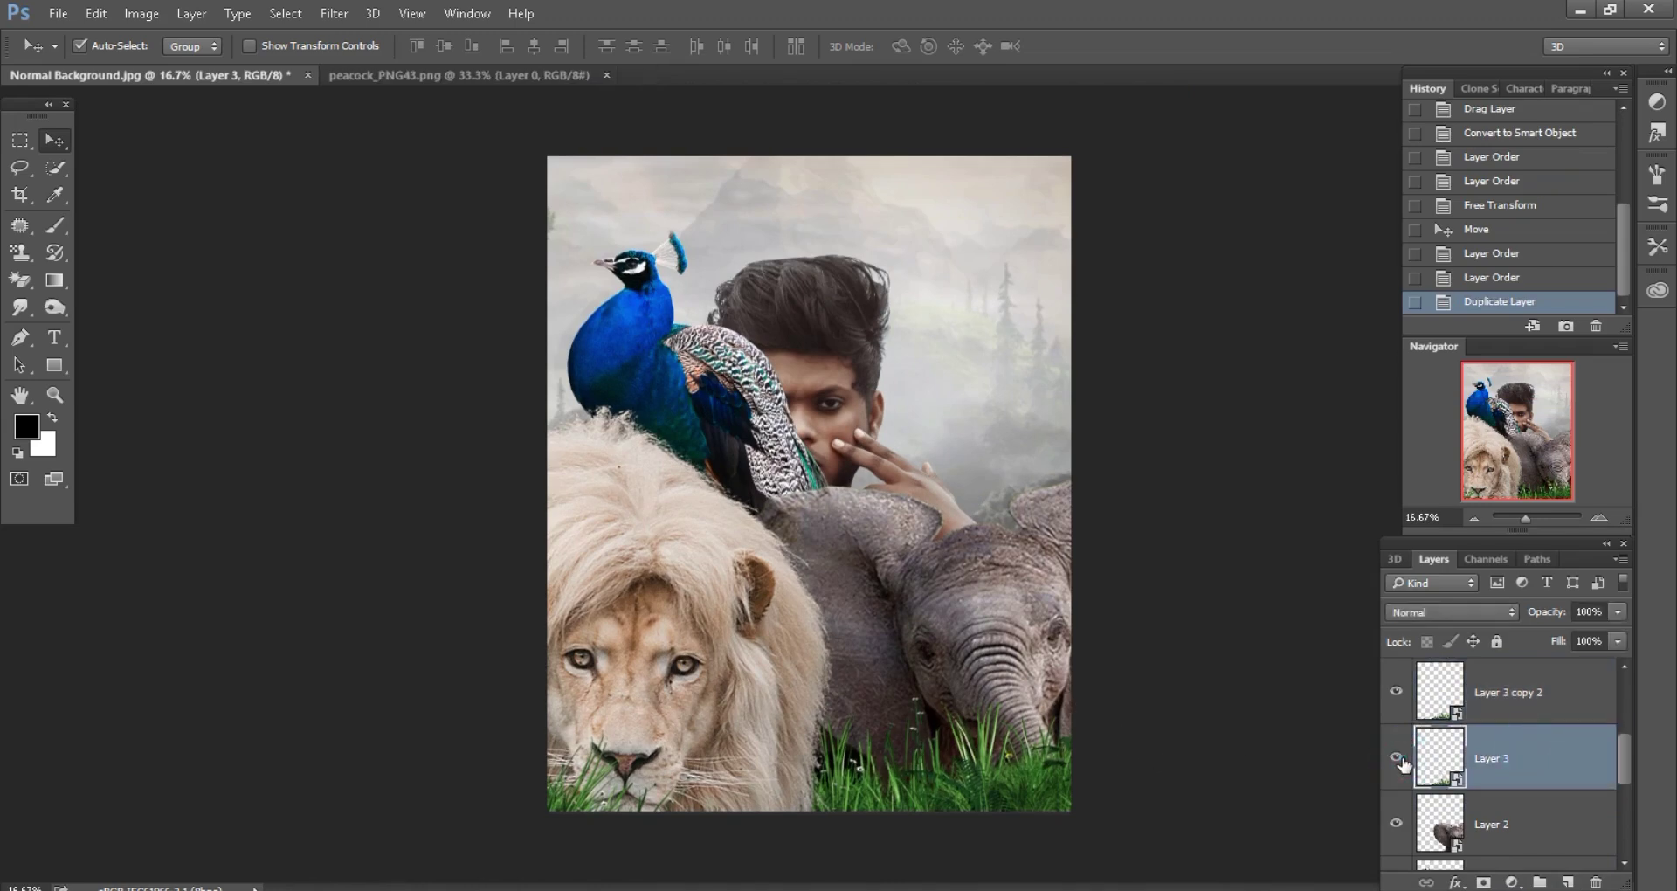
{"action": "left_click", "coordinate": [1528, 699]}
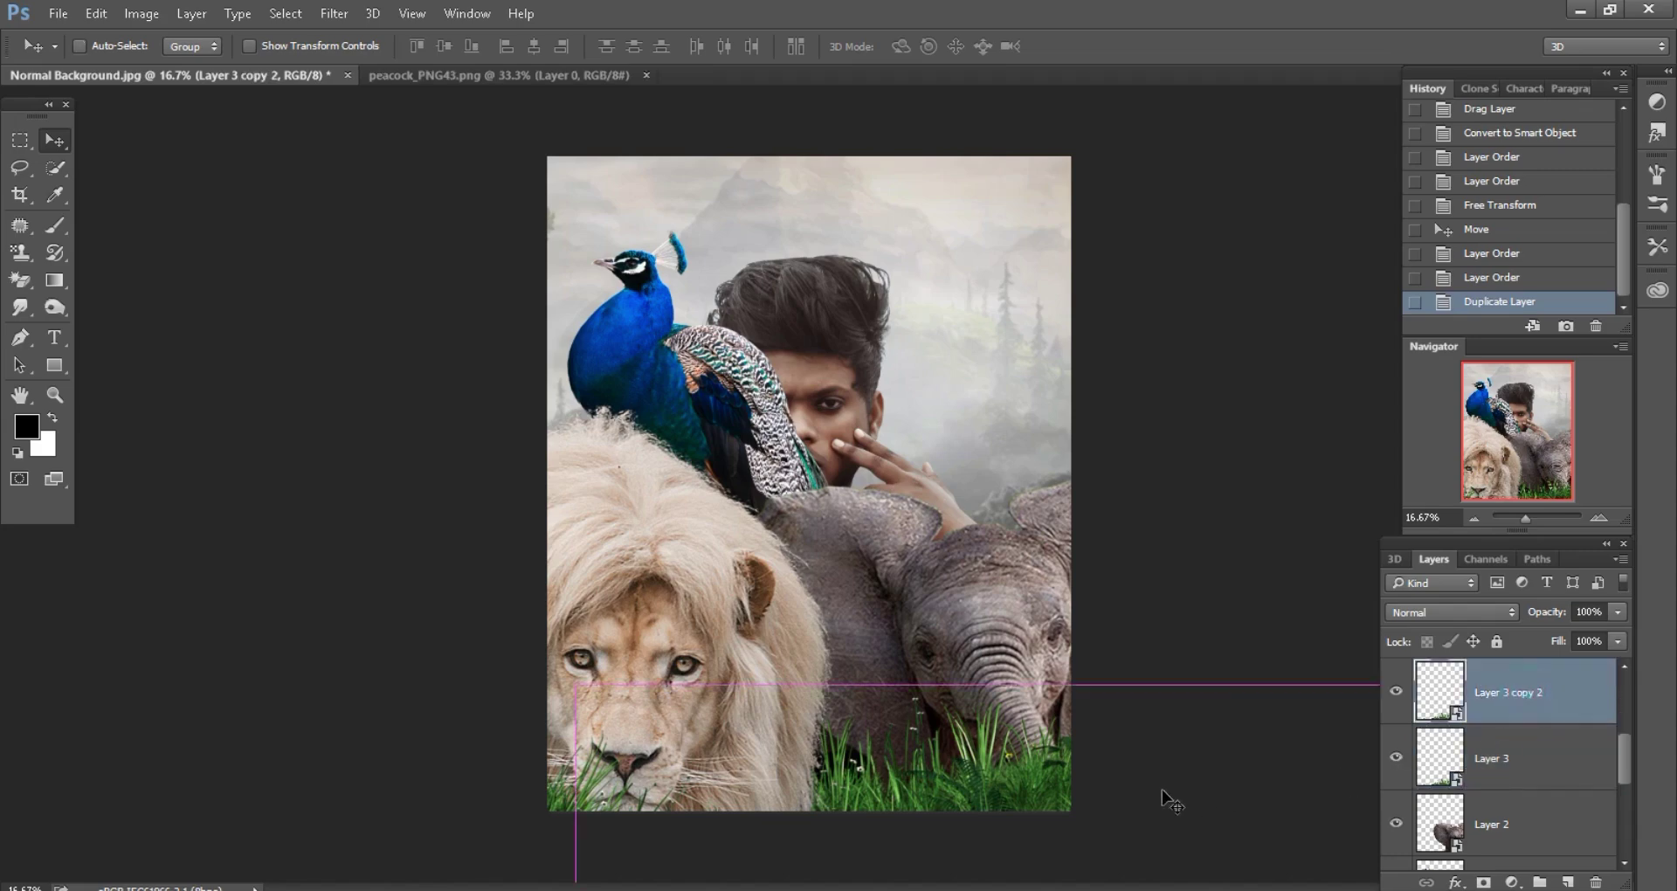
{"action": "left_click_drag", "start_coordinate": [1171, 801], "coordinate": [1144, 452]}
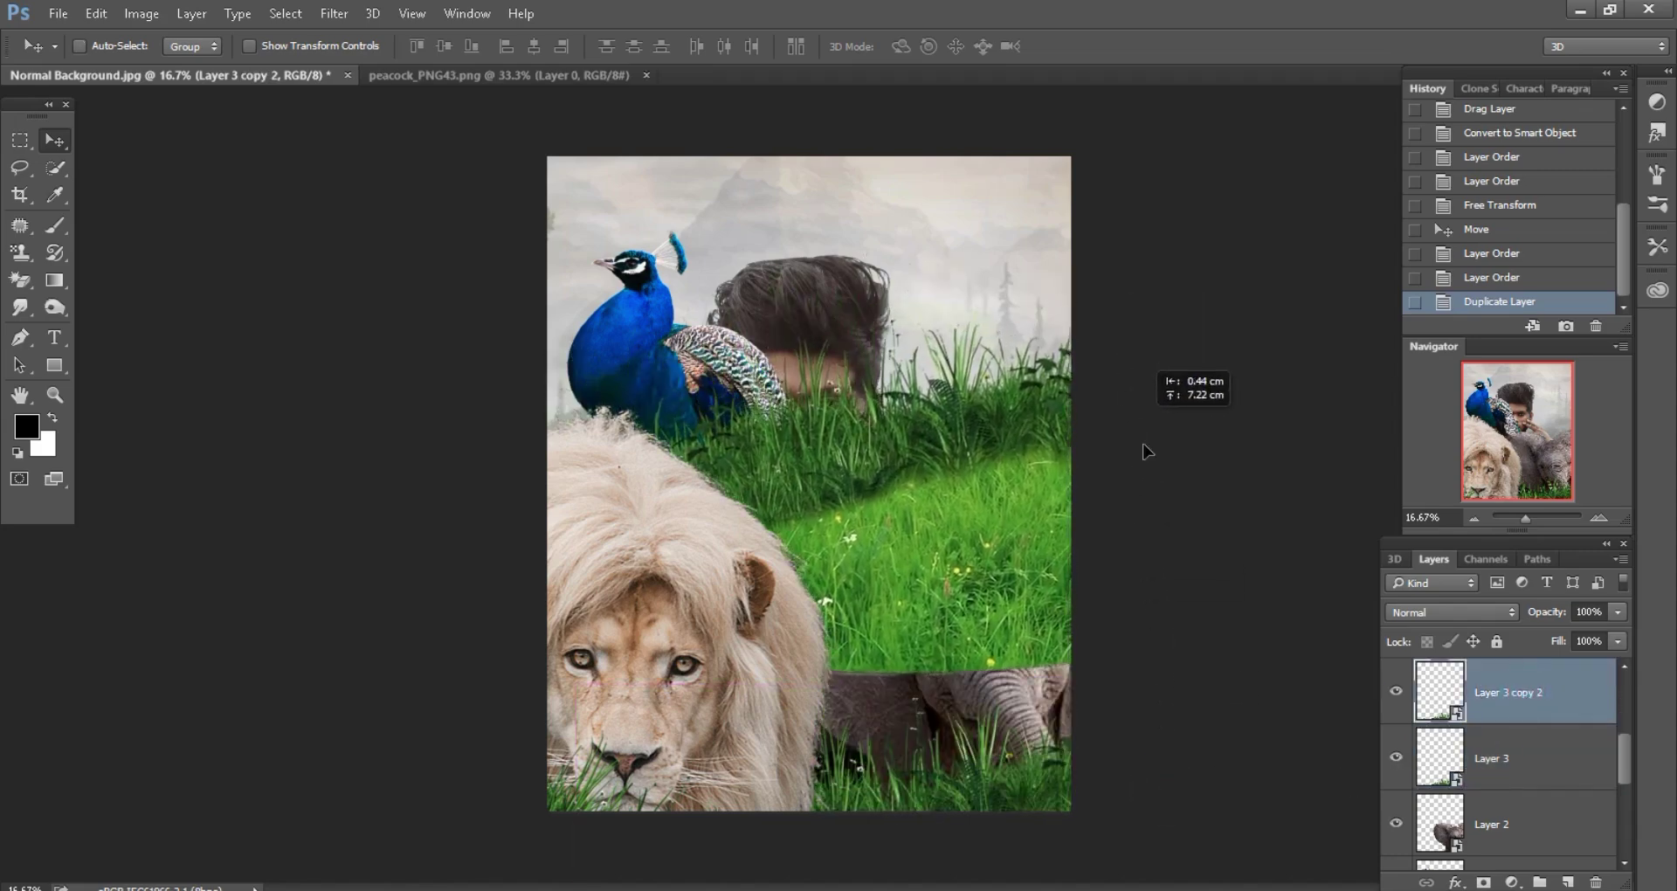
{"action": "mouse_move", "coordinate": [1144, 452]}
{"action": "left_mouse_down"}
{"action": "mouse_move", "coordinate": [1114, 511]}
{"action": "mouse_move", "coordinate": [1121, 444]}
{"action": "left_mouse_up"}
{"action": "left_click_drag", "start_coordinate": [1547, 706], "coordinate": [1512, 836]}
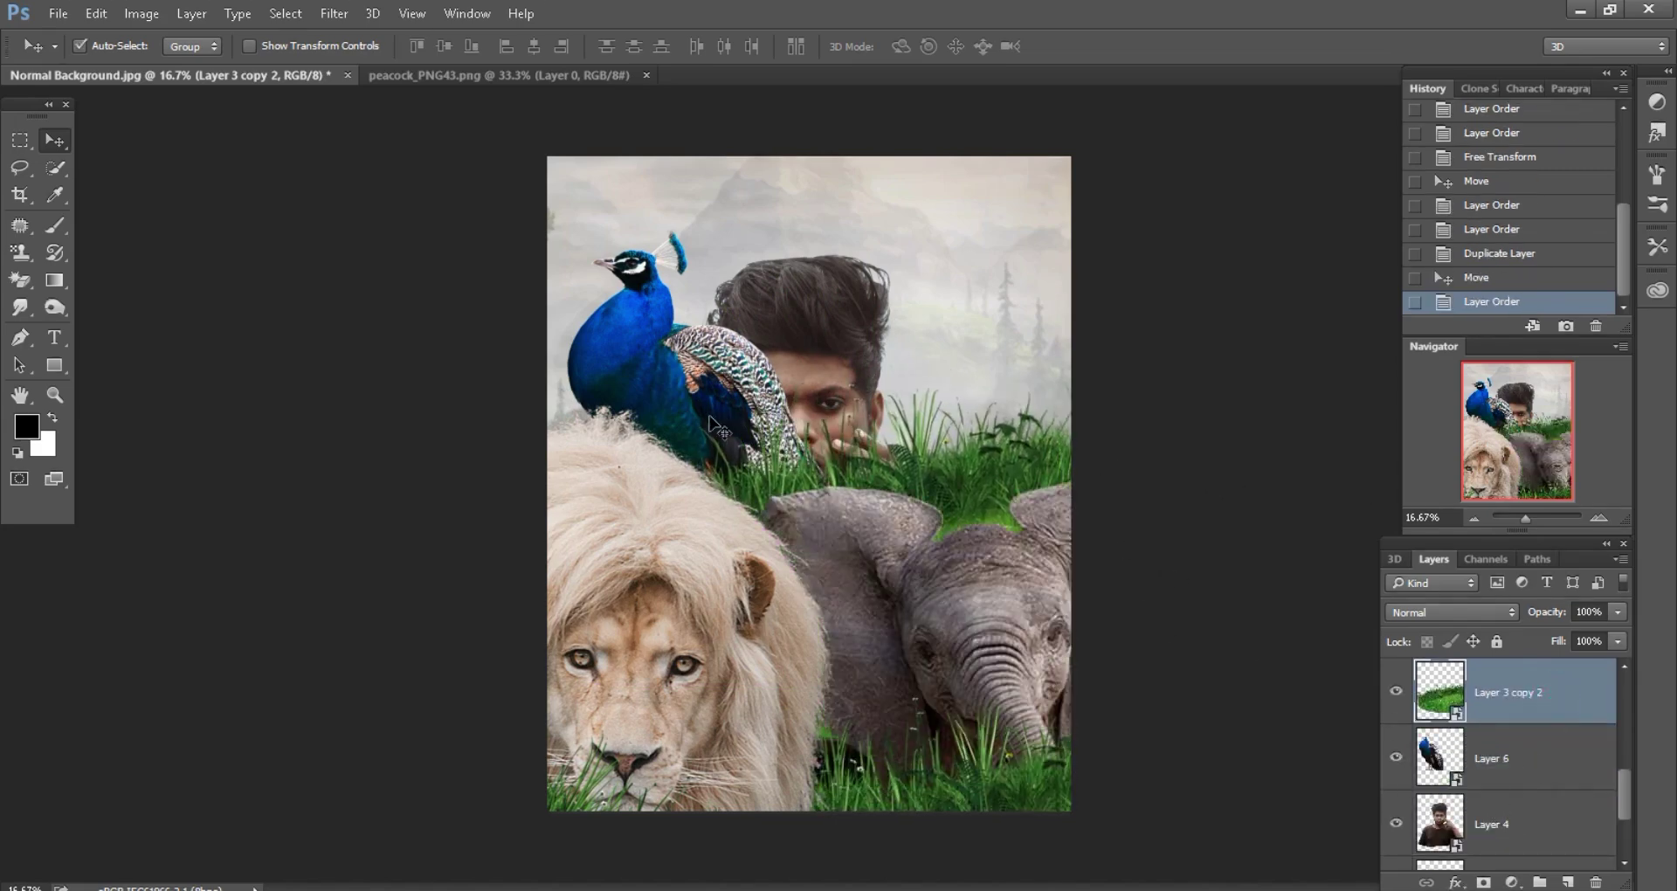
- Free Transform Layer 3 copy 2: rotate about 24°, shift it left and up behind the lion, and commit
{"action": "left_click", "coordinate": [96, 13]}
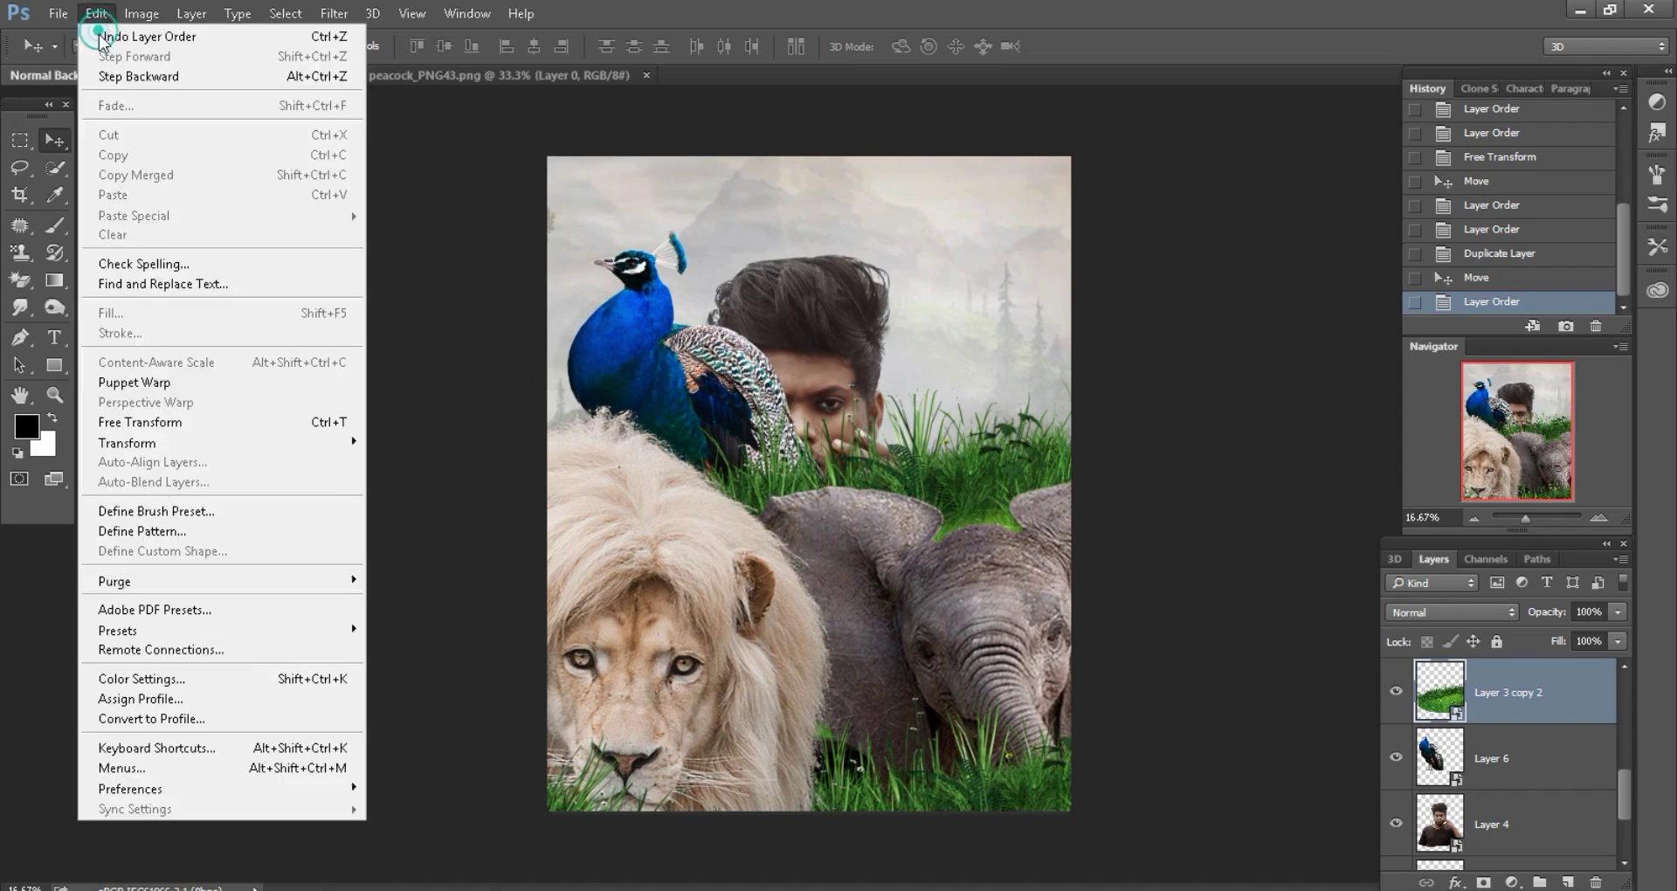
{"action": "left_click", "coordinate": [131, 423]}
{"action": "left_click_drag", "start_coordinate": [860, 281], "coordinate": [856, 522]}
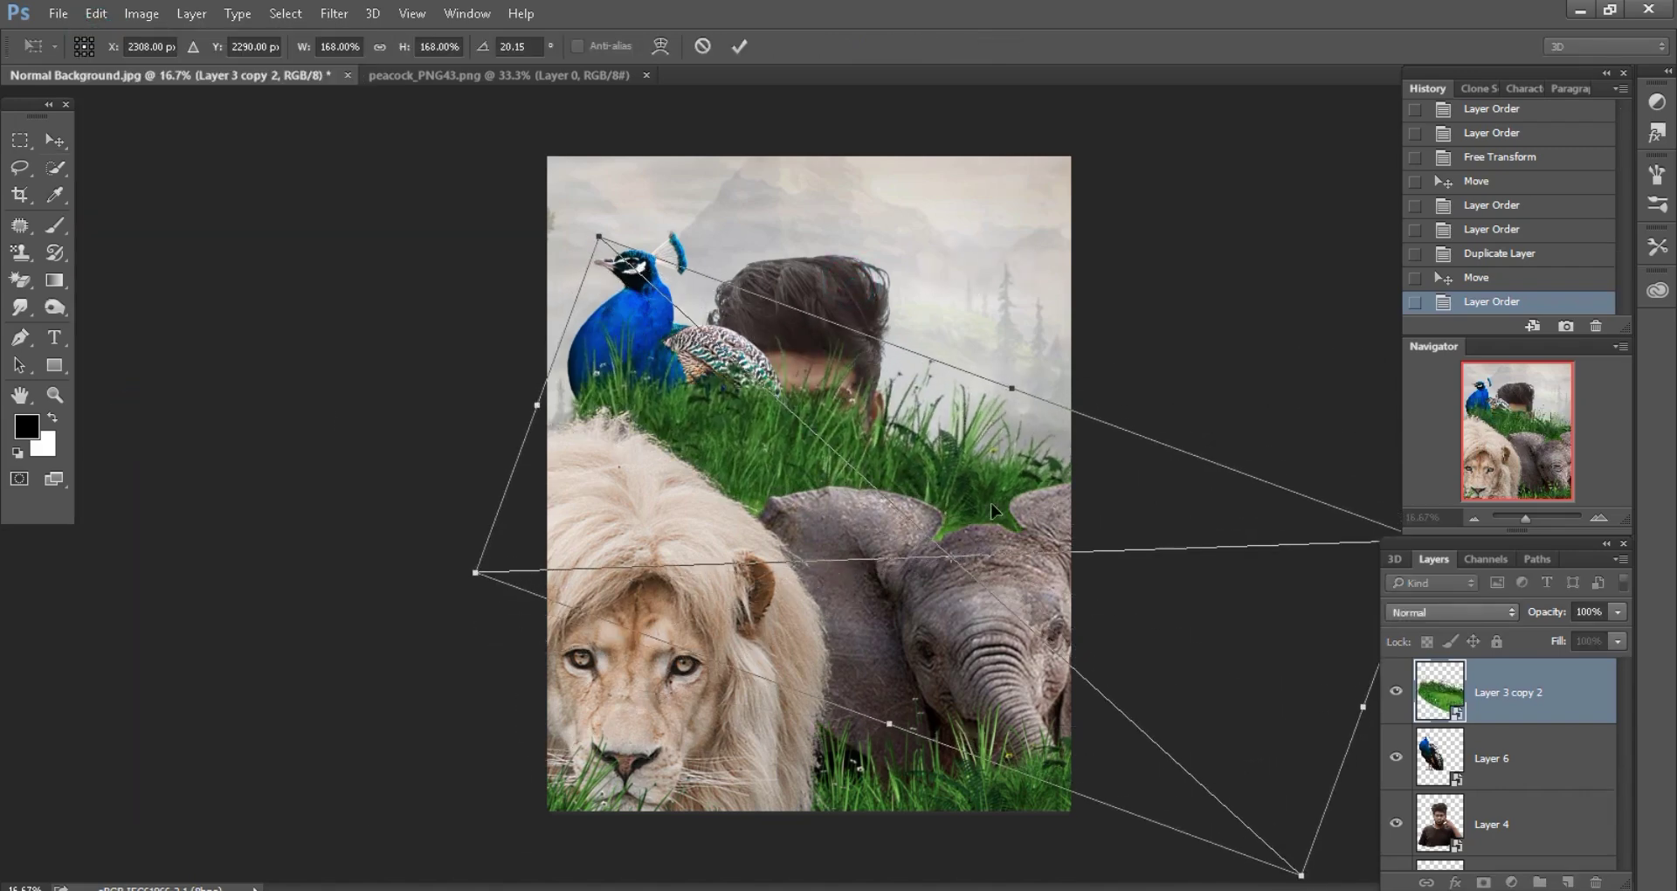
{"action": "left_click_drag", "start_coordinate": [856, 522], "coordinate": [660, 537]}
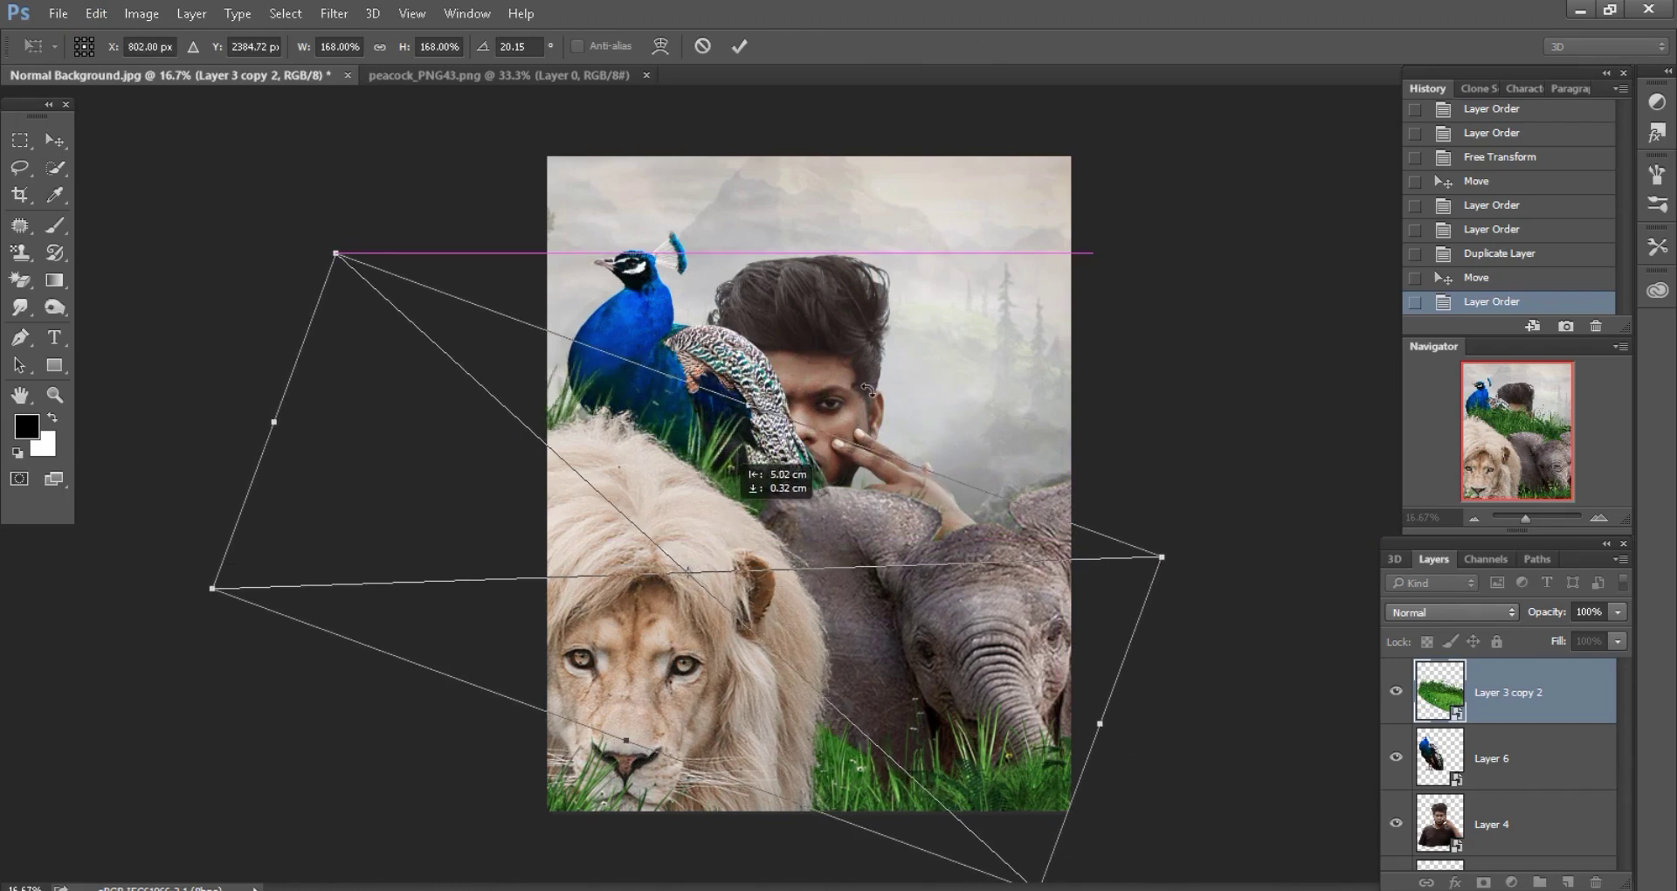
{"action": "left_click_drag", "start_coordinate": [895, 380], "coordinate": [889, 397]}
{"action": "left_click_drag", "start_coordinate": [636, 502], "coordinate": [627, 469]}
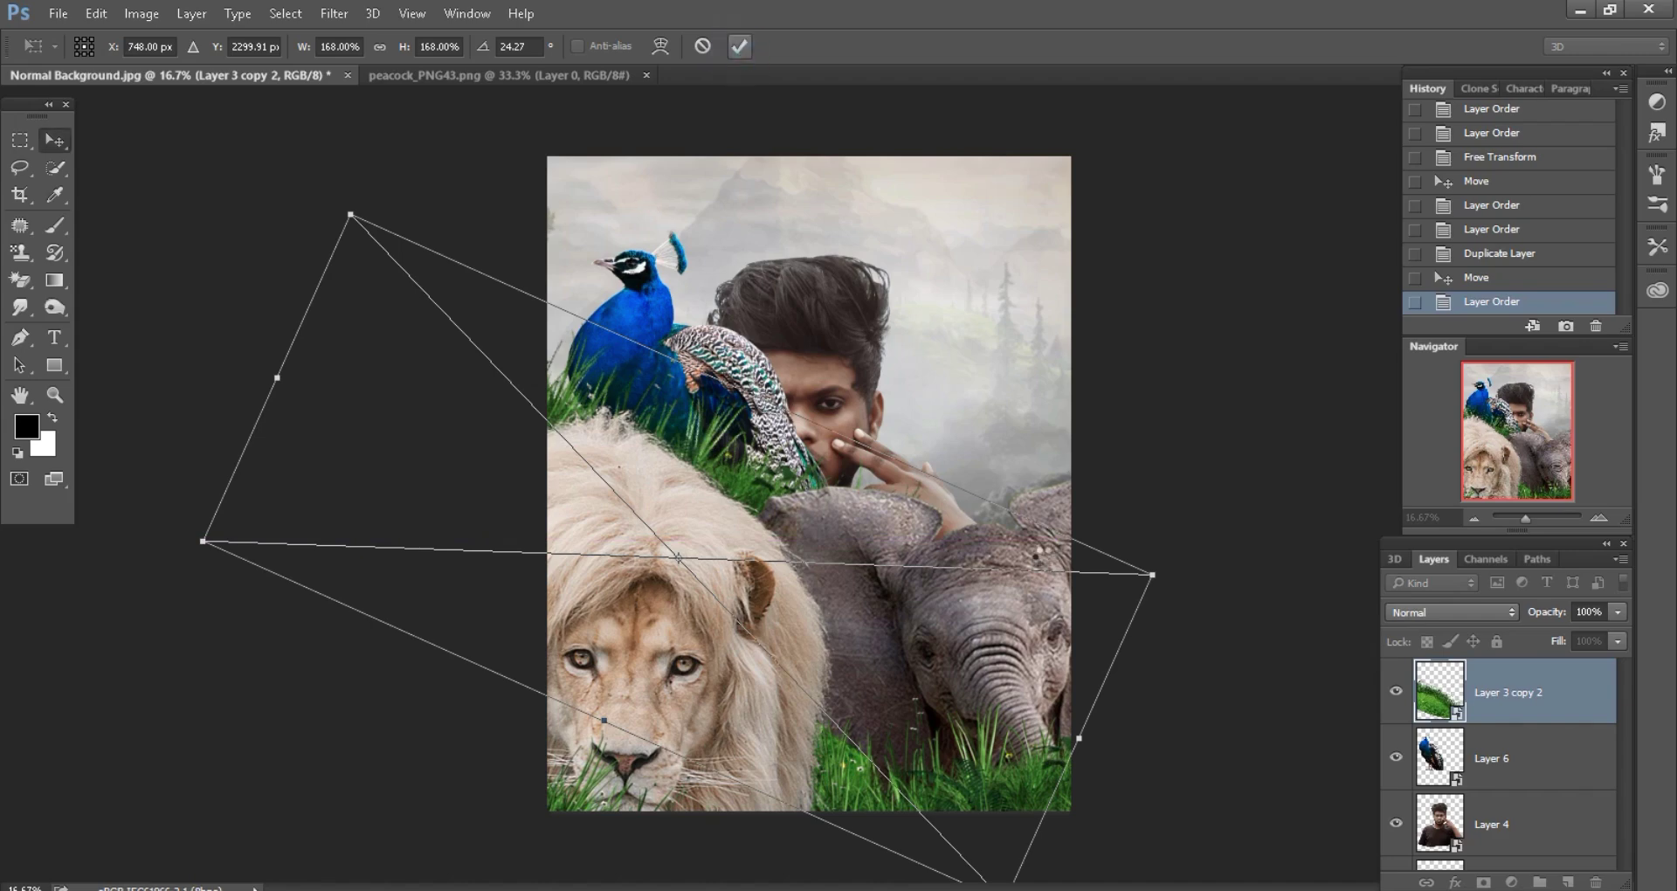
{"action": "key", "text": "Return"}
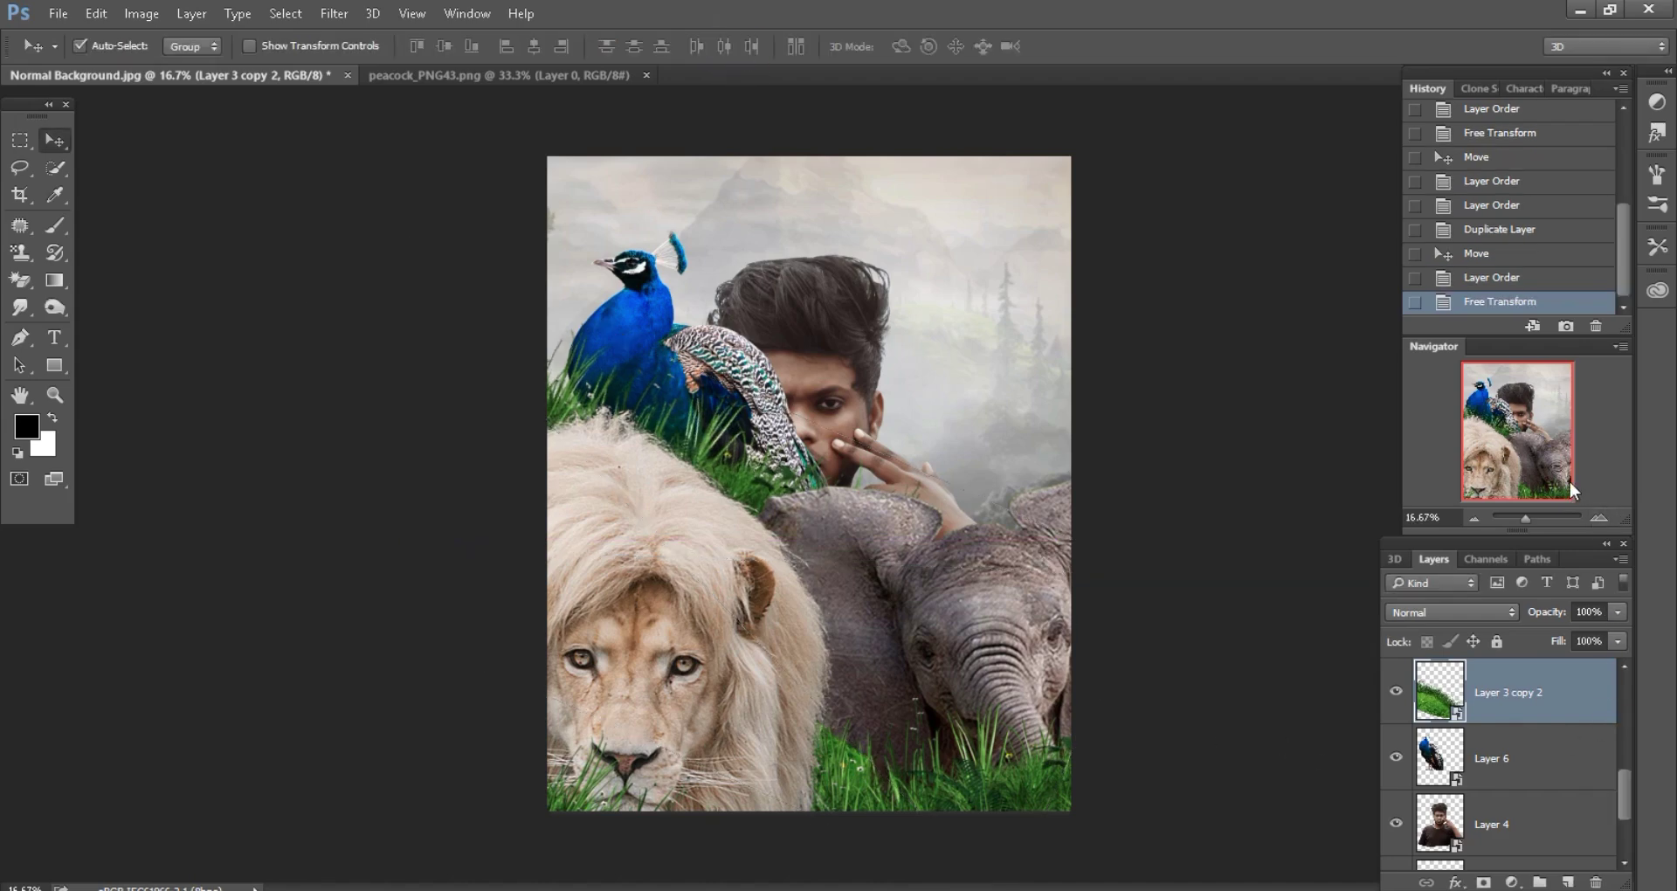
{"action": "key", "text": "ctrl+plus"}
{"action": "left_click", "coordinate": [1536, 453]}
- Duplicate the tilted grass, rotate the new copy to about -5°, and move it down and right
{"action": "scroll", "coordinate": [1121, 635], "scroll_direction": "right", "scroll_amount": 3}
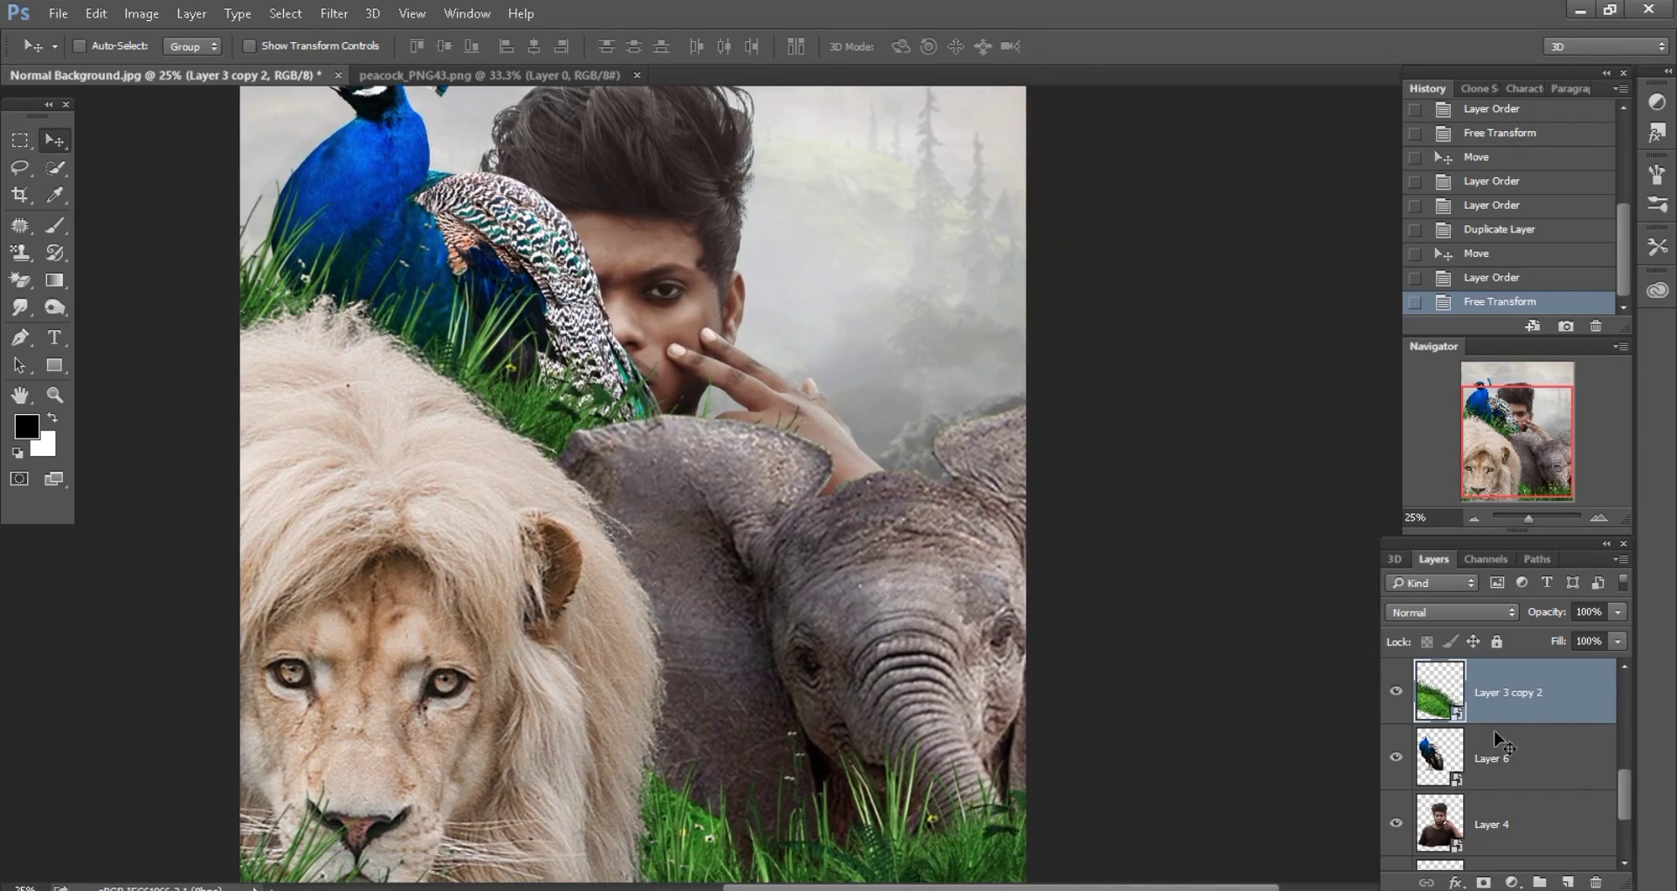
{"action": "left_click_drag", "start_coordinate": [1567, 701], "coordinate": [1567, 883]}
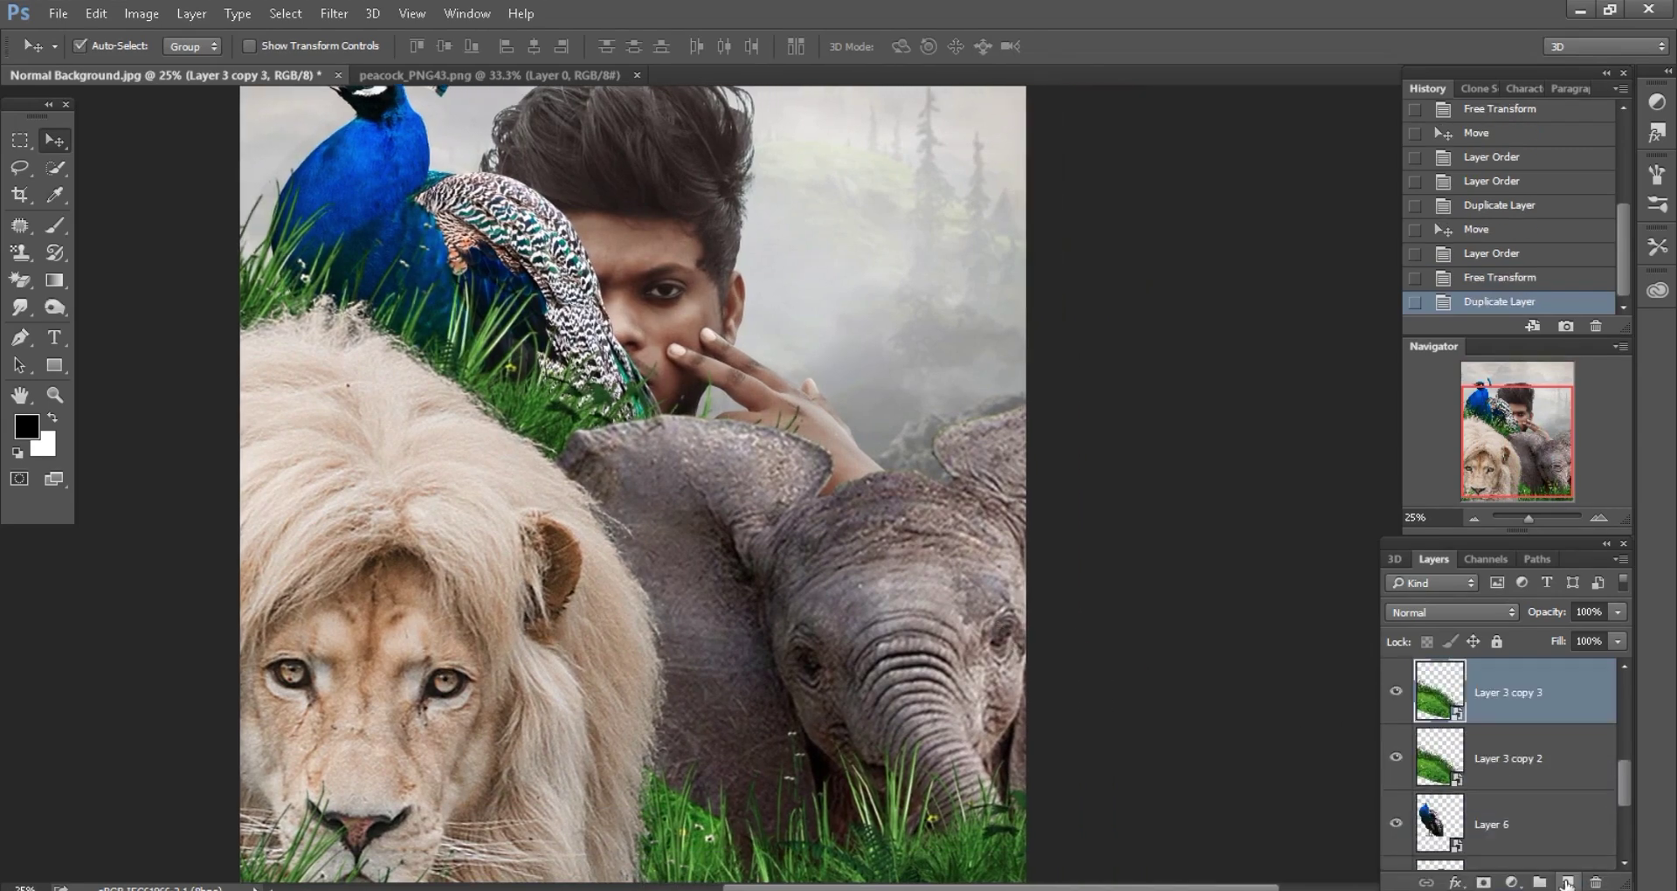
{"action": "left_click", "coordinate": [96, 14]}
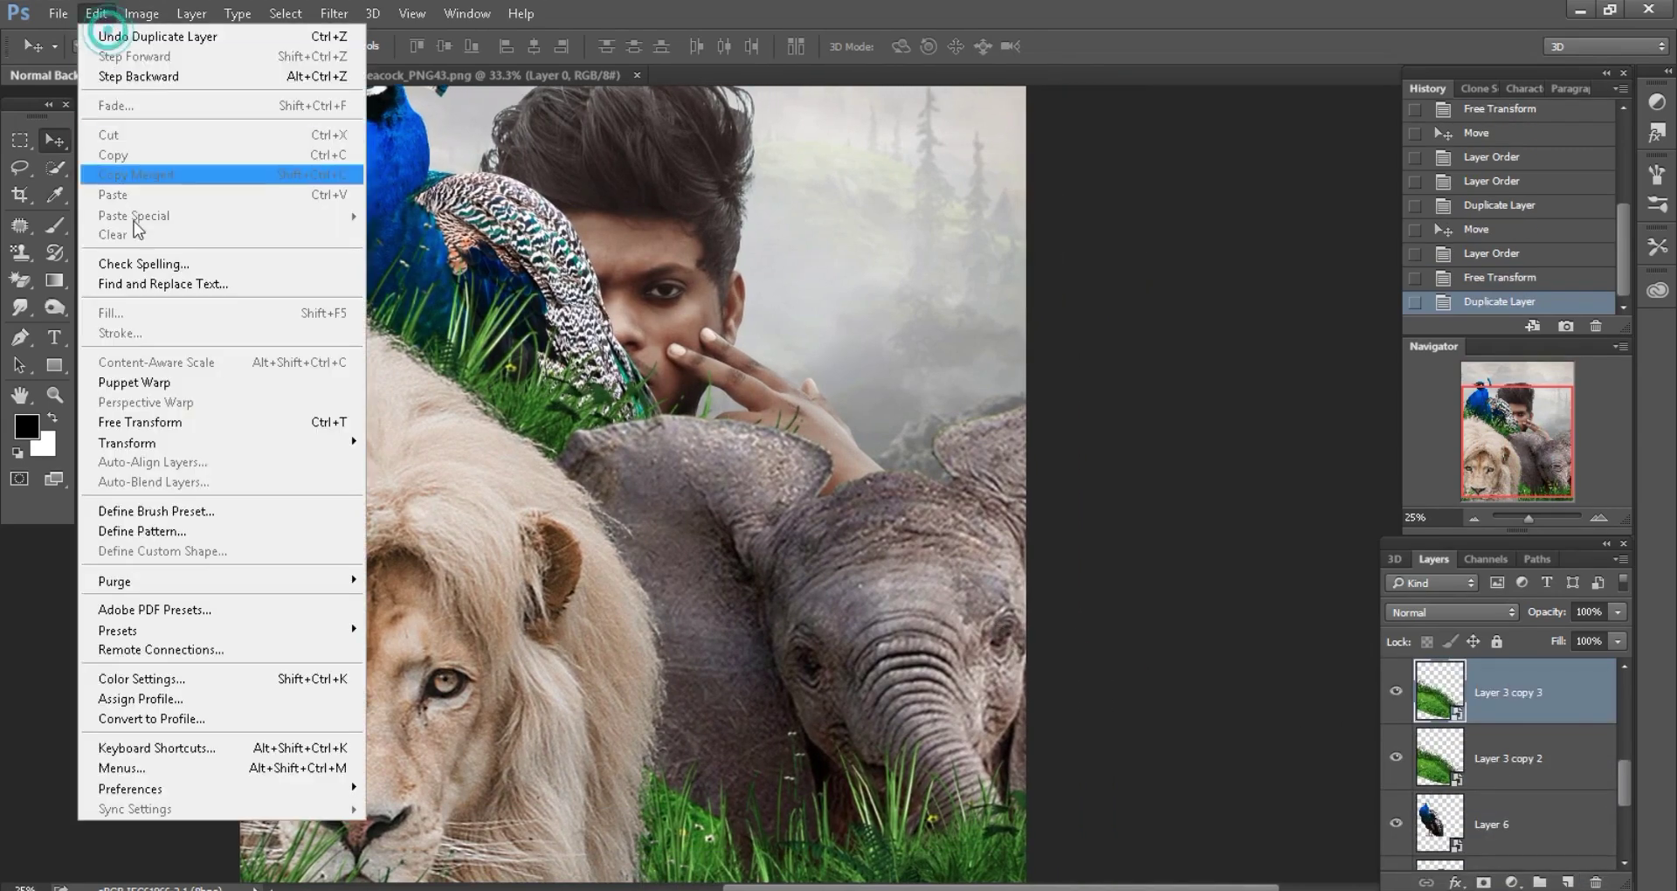
{"action": "left_click", "coordinate": [114, 419]}
{"action": "left_click_drag", "start_coordinate": [1095, 466], "coordinate": [1044, 94]}
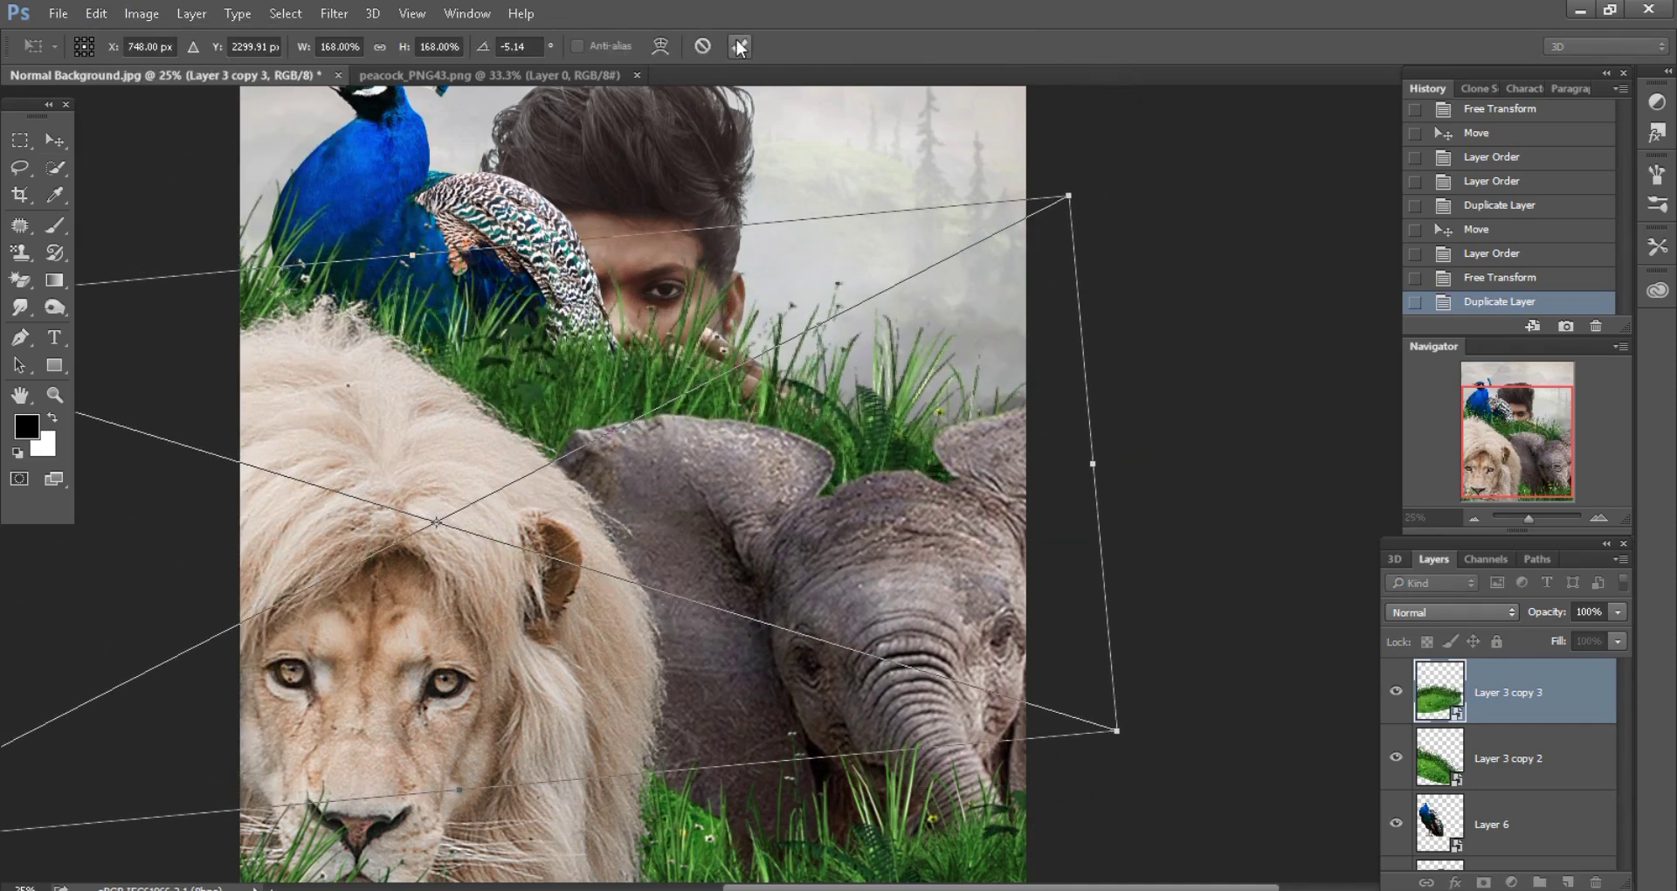
{"action": "left_click", "coordinate": [739, 45]}
{"action": "mouse_move", "coordinate": [1048, 468]}
{"action": "left_mouse_down"}
{"action": "mouse_move", "coordinate": [1131, 609]}
{"action": "mouse_move", "coordinate": [1086, 655]}
{"action": "mouse_move", "coordinate": [1190, 642]}
{"action": "left_mouse_up"}
- Check grass Layer 3's visibility and move it beneath Layer 3 copy in the stack
{"action": "key", "text": "ctrl+minus"}
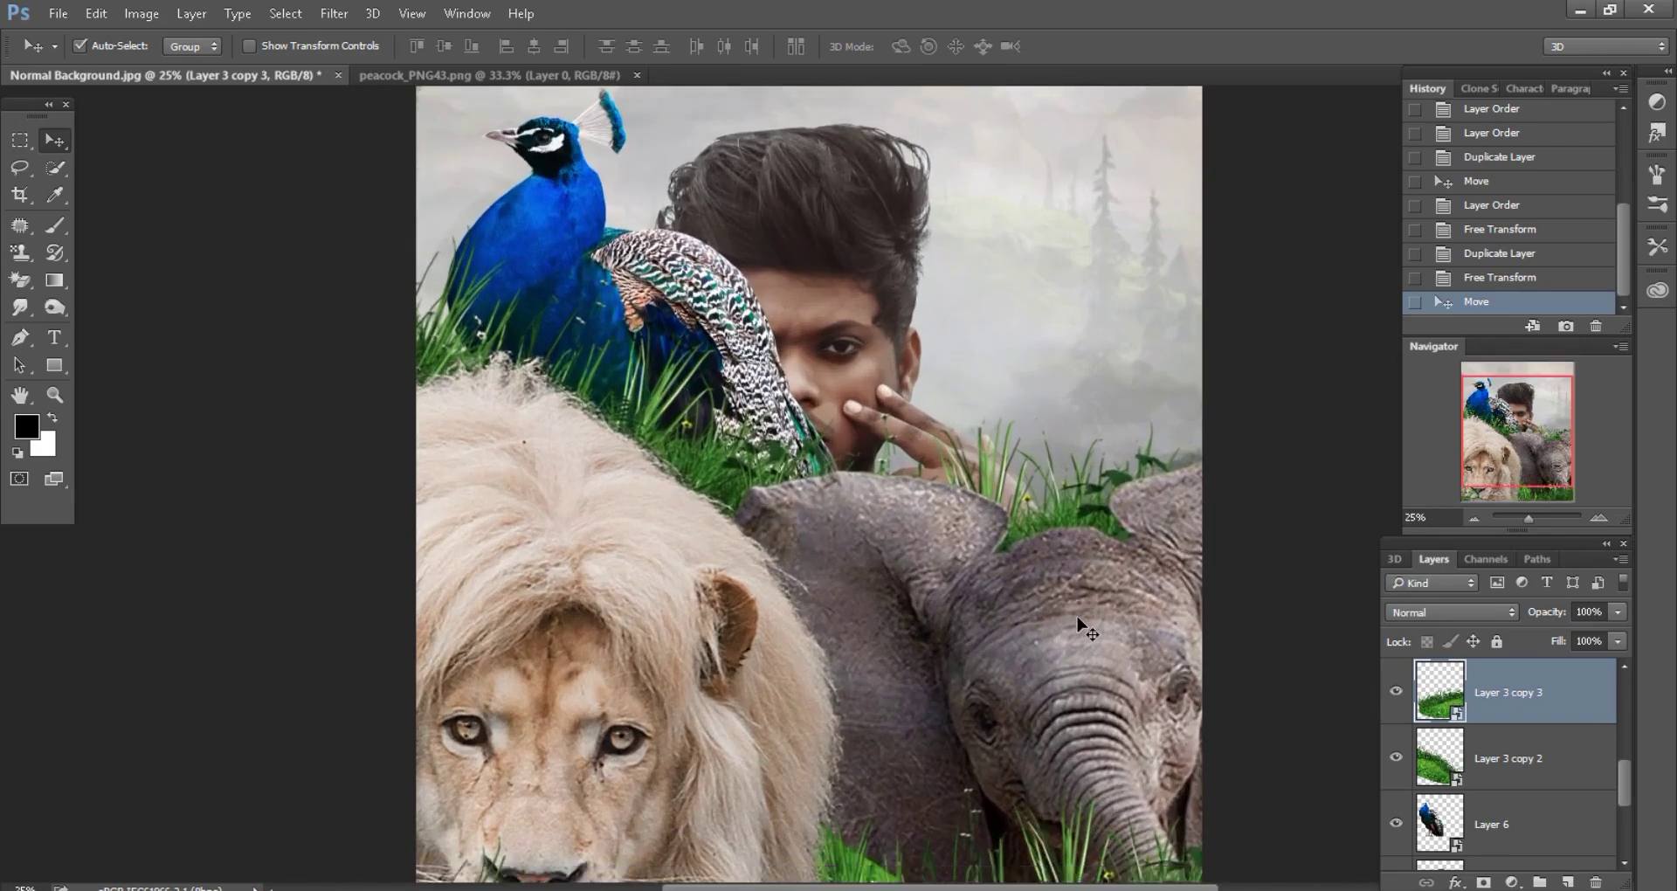
{"action": "key", "text": "ctrl+plus"}
{"action": "left_click", "coordinate": [984, 687]}
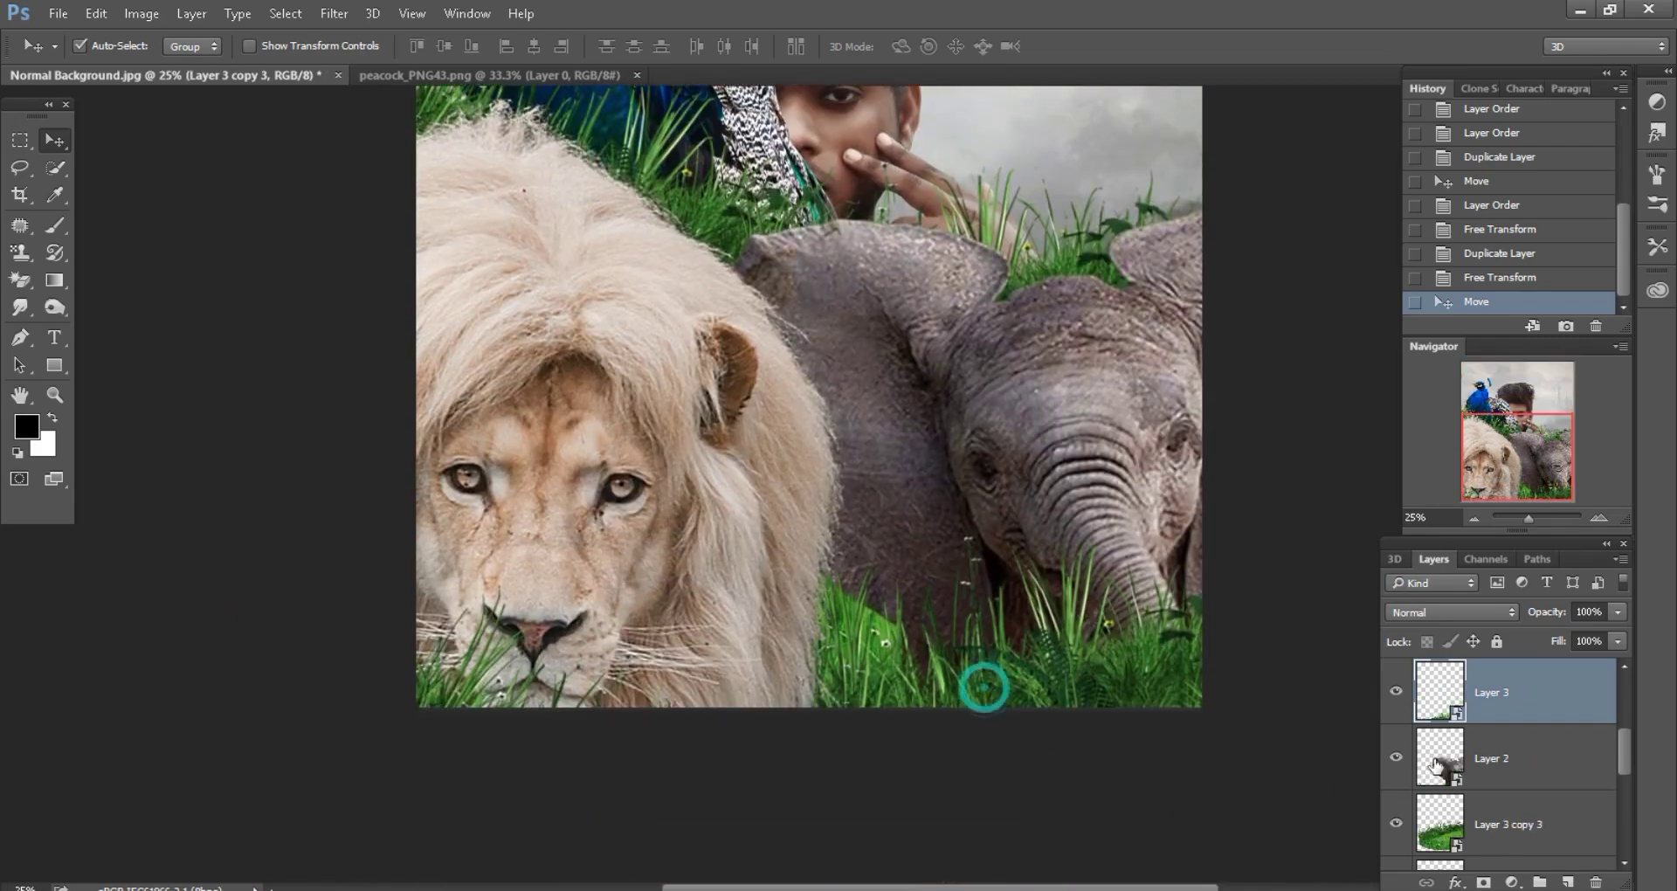
{"action": "left_click", "coordinate": [1397, 692]}
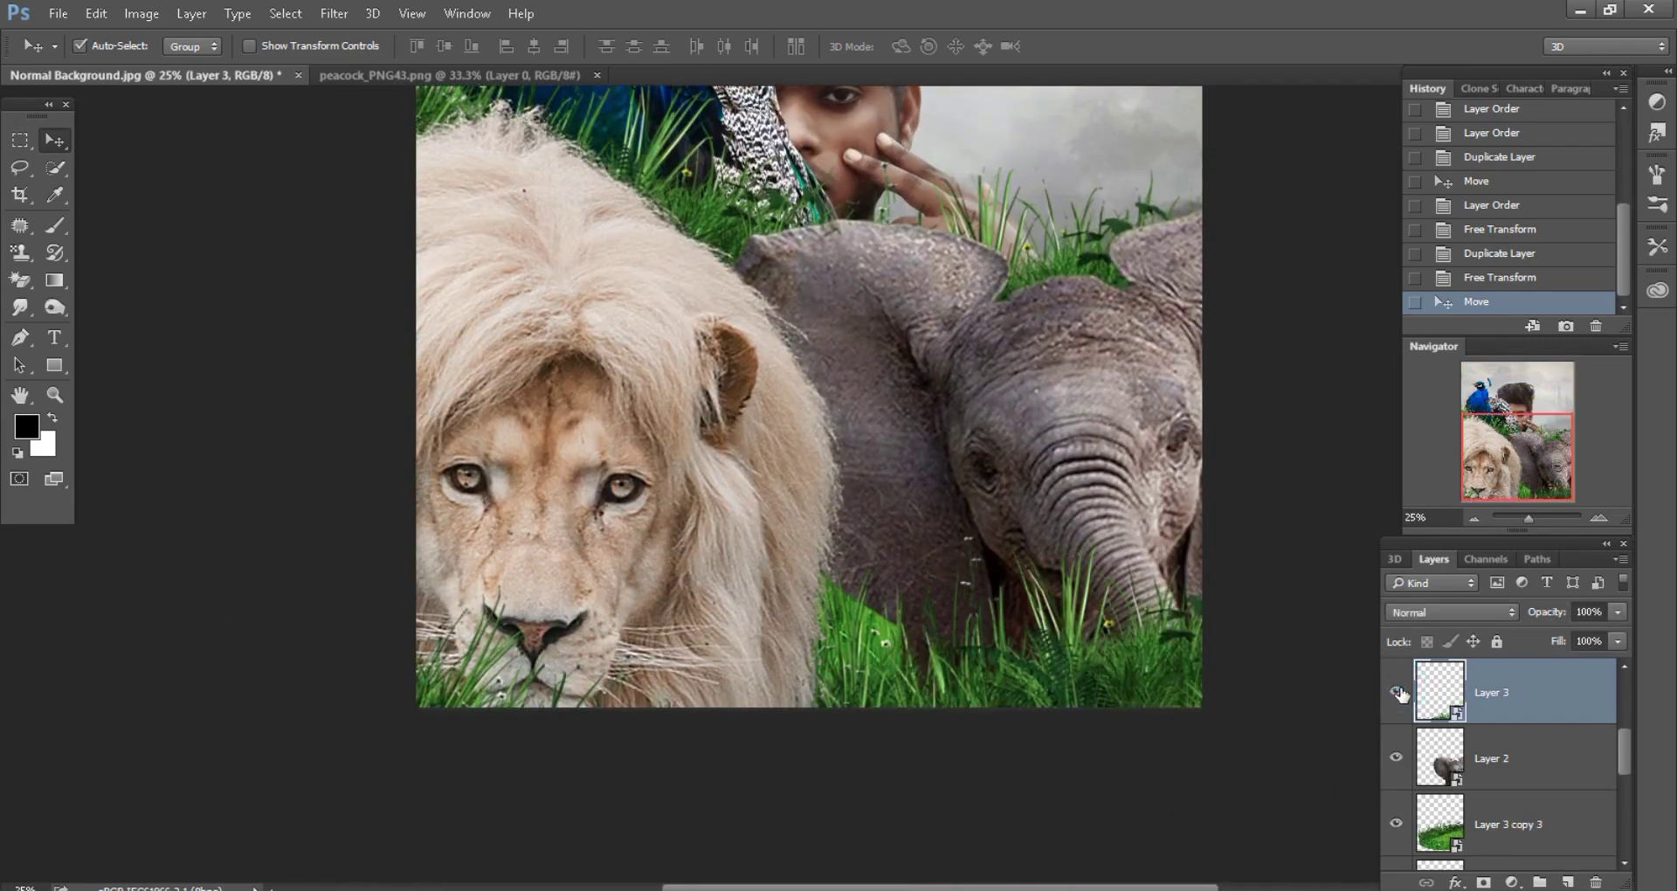
{"action": "scroll", "coordinate": [1544, 792], "scroll_direction": "down", "scroll_amount": 1}
{"action": "scroll", "coordinate": [1544, 792], "scroll_direction": "down", "scroll_amount": 1}
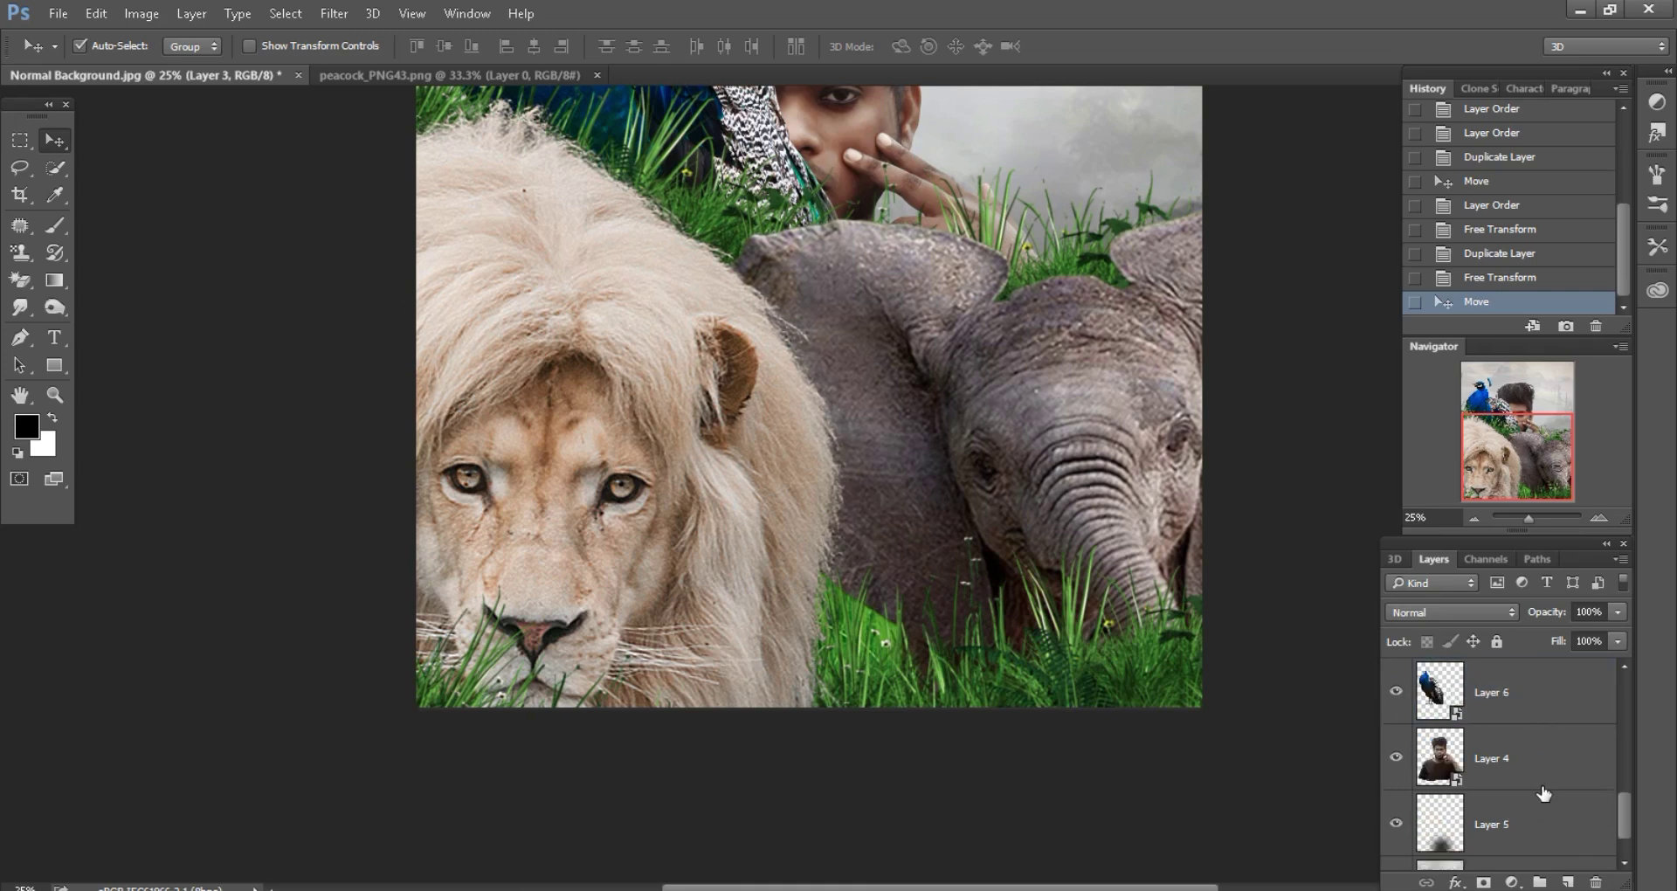
{"action": "scroll", "coordinate": [1544, 792], "scroll_direction": "down", "scroll_amount": 1}
{"action": "scroll", "coordinate": [1544, 792], "scroll_direction": "up", "scroll_amount": 4}
{"action": "scroll", "coordinate": [1543, 792], "scroll_direction": "up", "scroll_amount": 1}
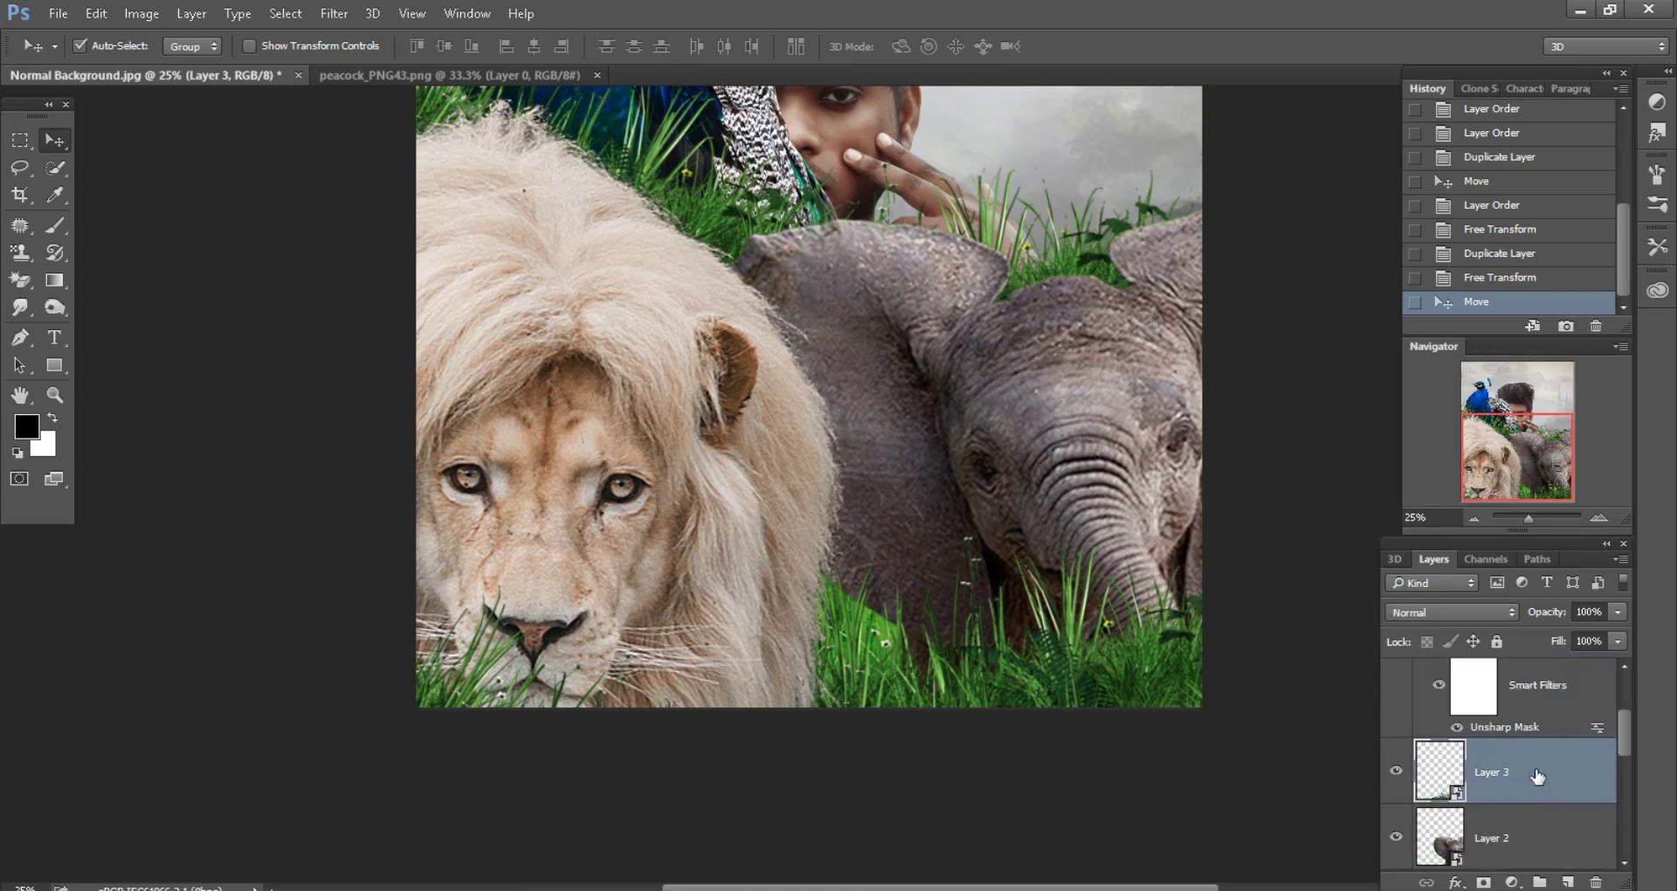
{"action": "left_click_drag", "start_coordinate": [1537, 775], "coordinate": [1506, 703]}
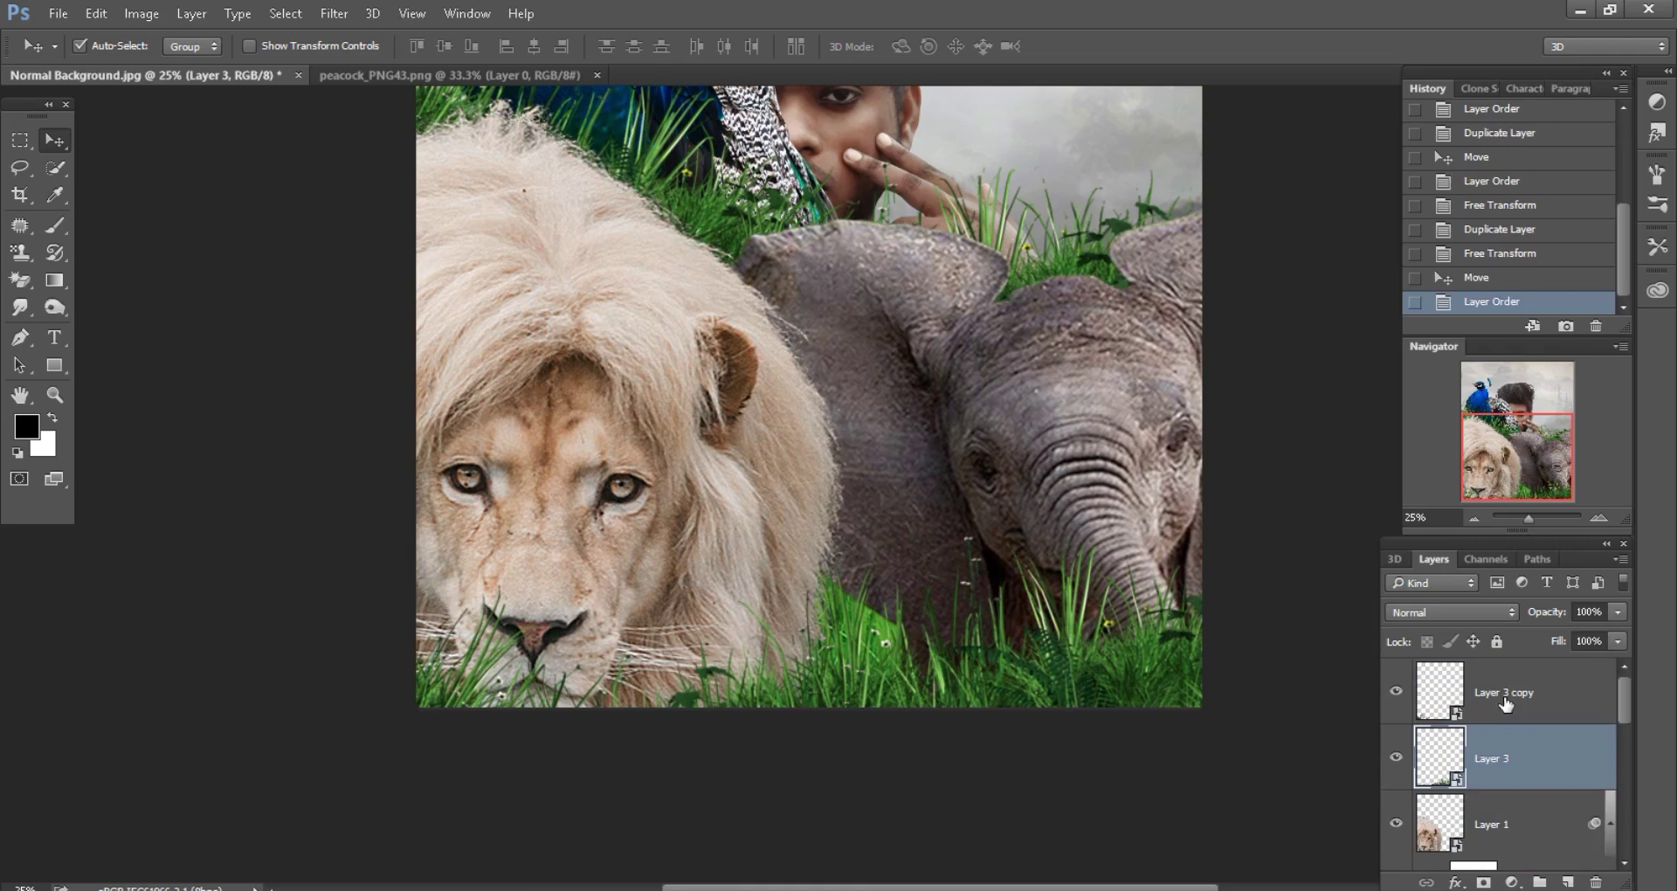
- Select the elephant's Layer 2 and toggle its visibility to check it
{"action": "scroll", "coordinate": [1251, 740], "scroll_direction": "up", "scroll_amount": 1}
{"action": "left_click", "coordinate": [1021, 457]}
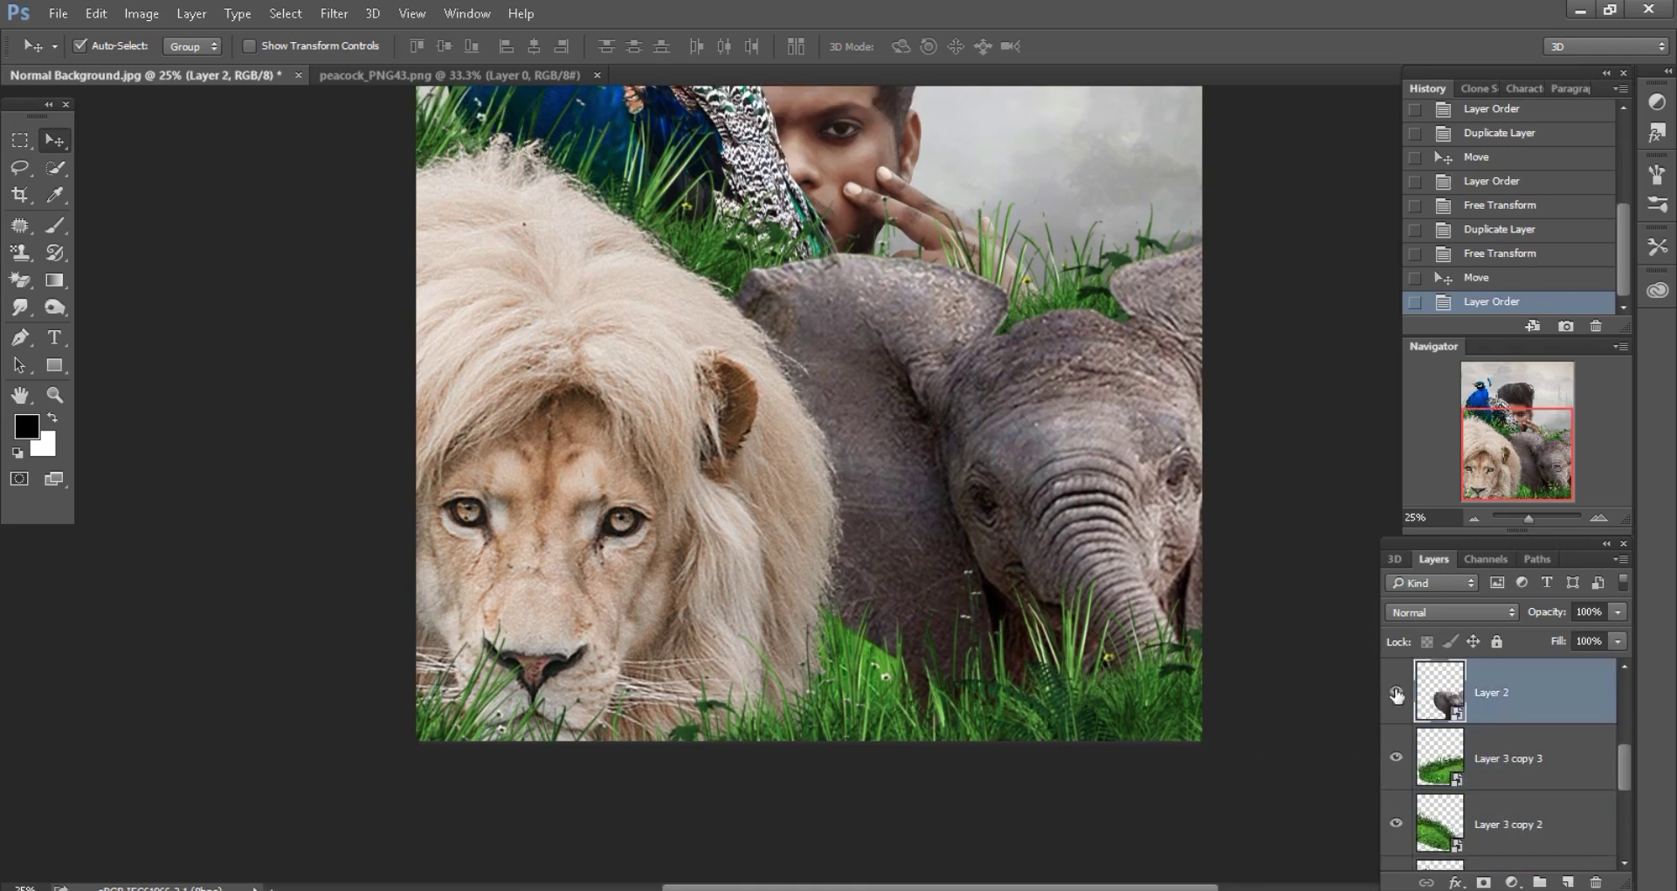
{"action": "left_click", "coordinate": [1396, 693]}
- On new Layer 7, paint soft black shading inside the elephant's outline, then deselect
{"action": "left_click", "coordinate": [1568, 882]}
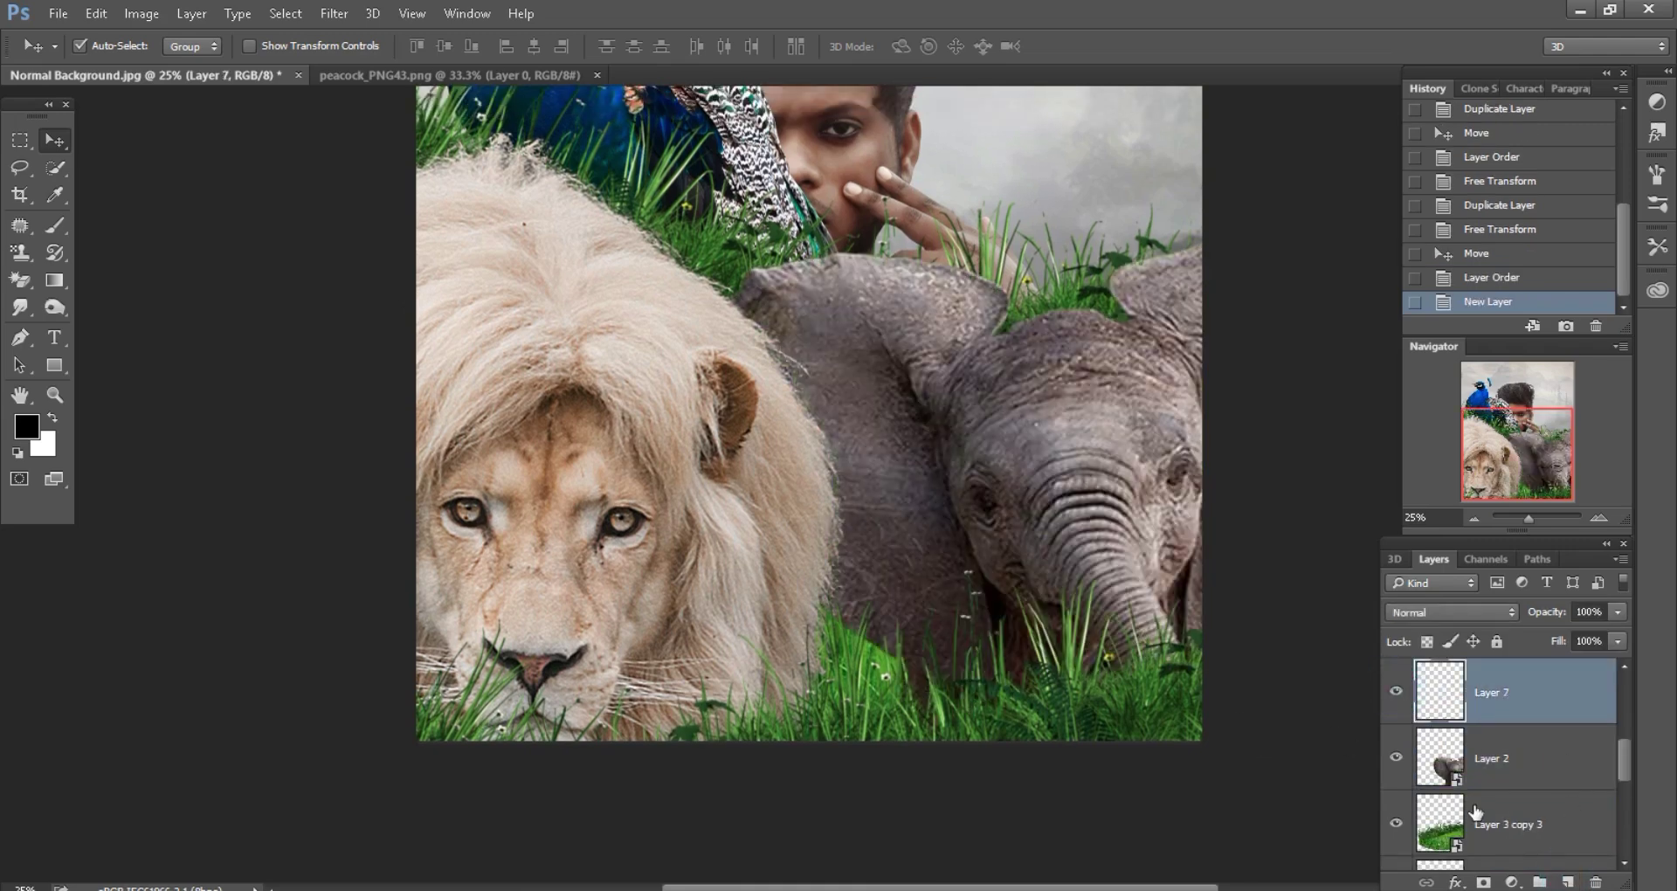
{"action": "left_click", "coordinate": [1443, 765], "text": "ctrl"}
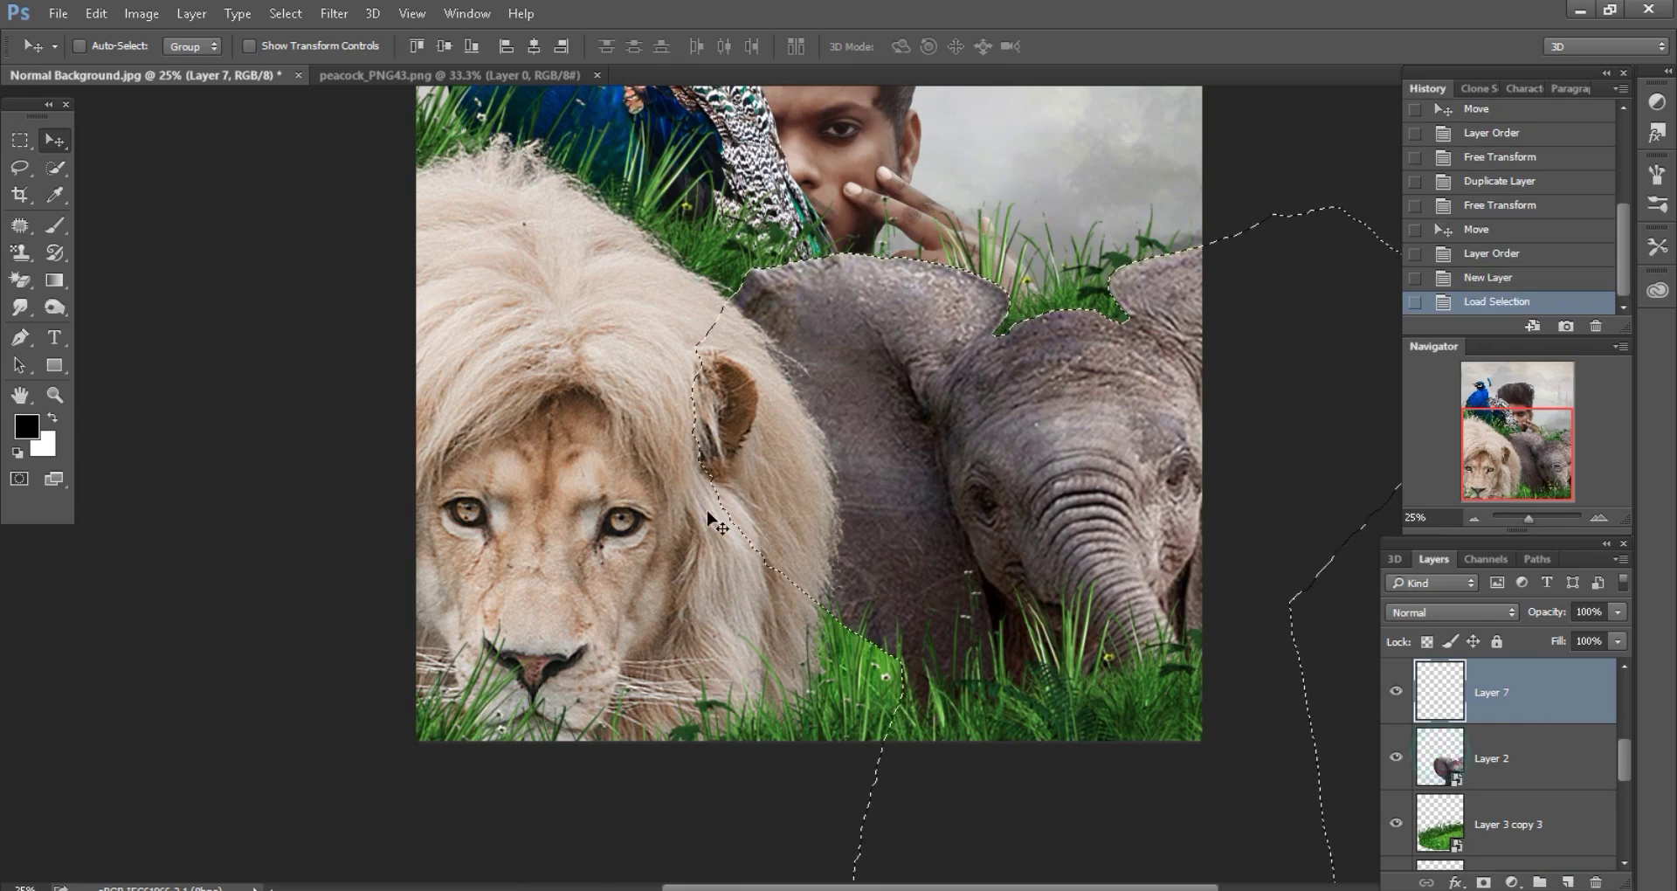
{"action": "left_click", "coordinate": [58, 224]}
{"action": "key", "text": "bracketleft"}
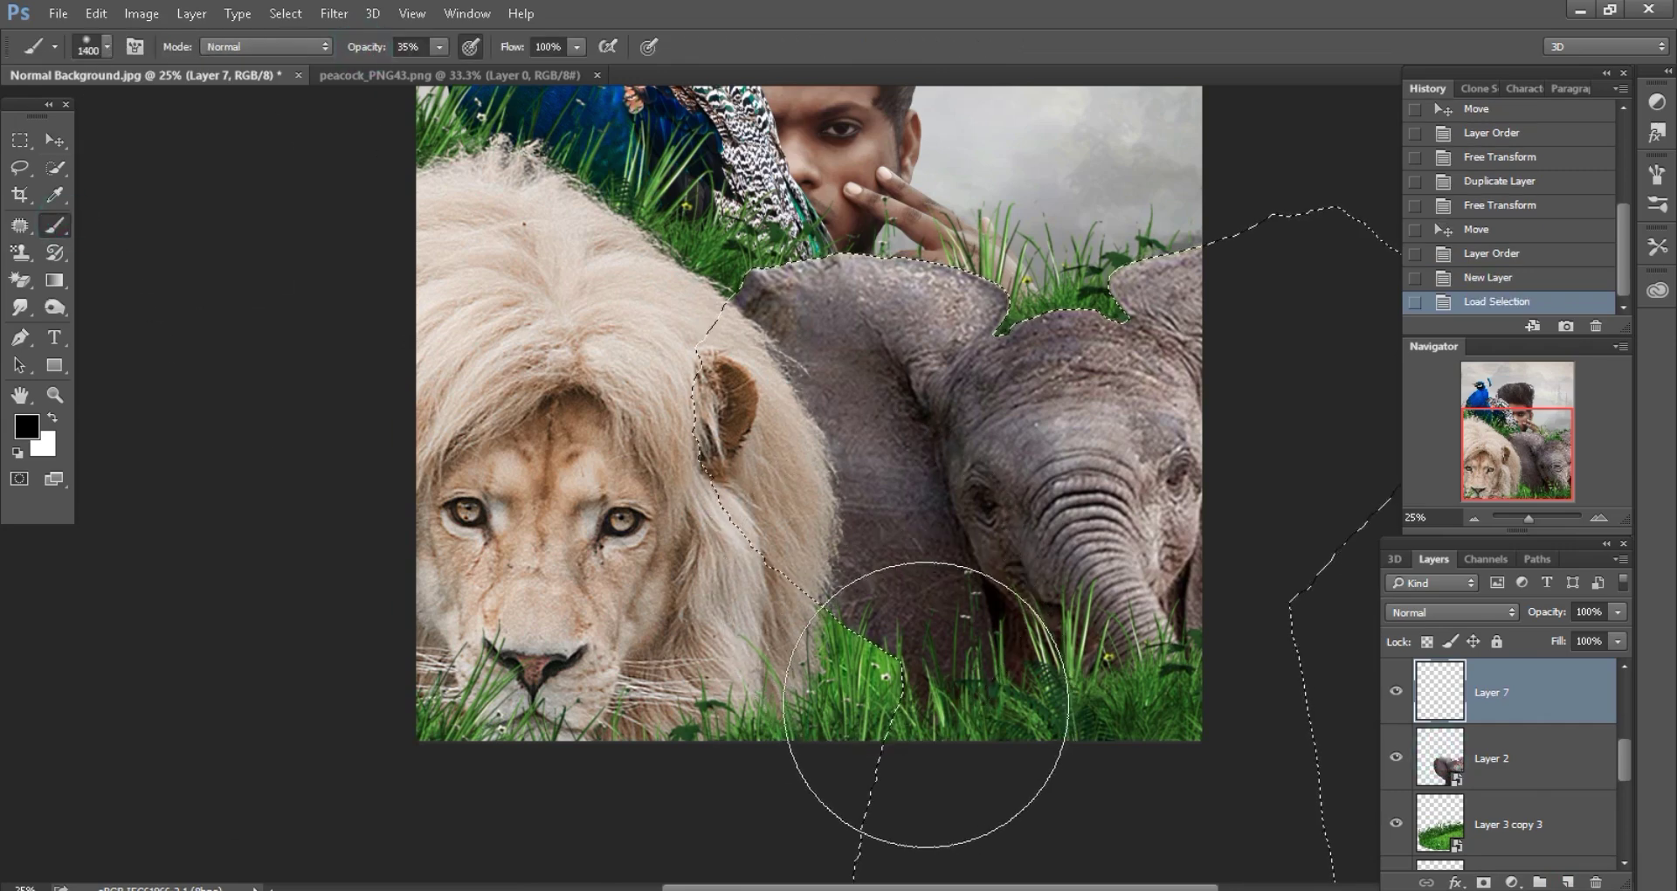
{"action": "mouse_move", "coordinate": [929, 704]}
{"action": "left_mouse_down"}
{"action": "mouse_move", "coordinate": [868, 580]}
{"action": "mouse_move", "coordinate": [1000, 674]}
{"action": "mouse_move", "coordinate": [1291, 599]}
{"action": "left_mouse_up"}
{"action": "key", "text": "bracketleft"}
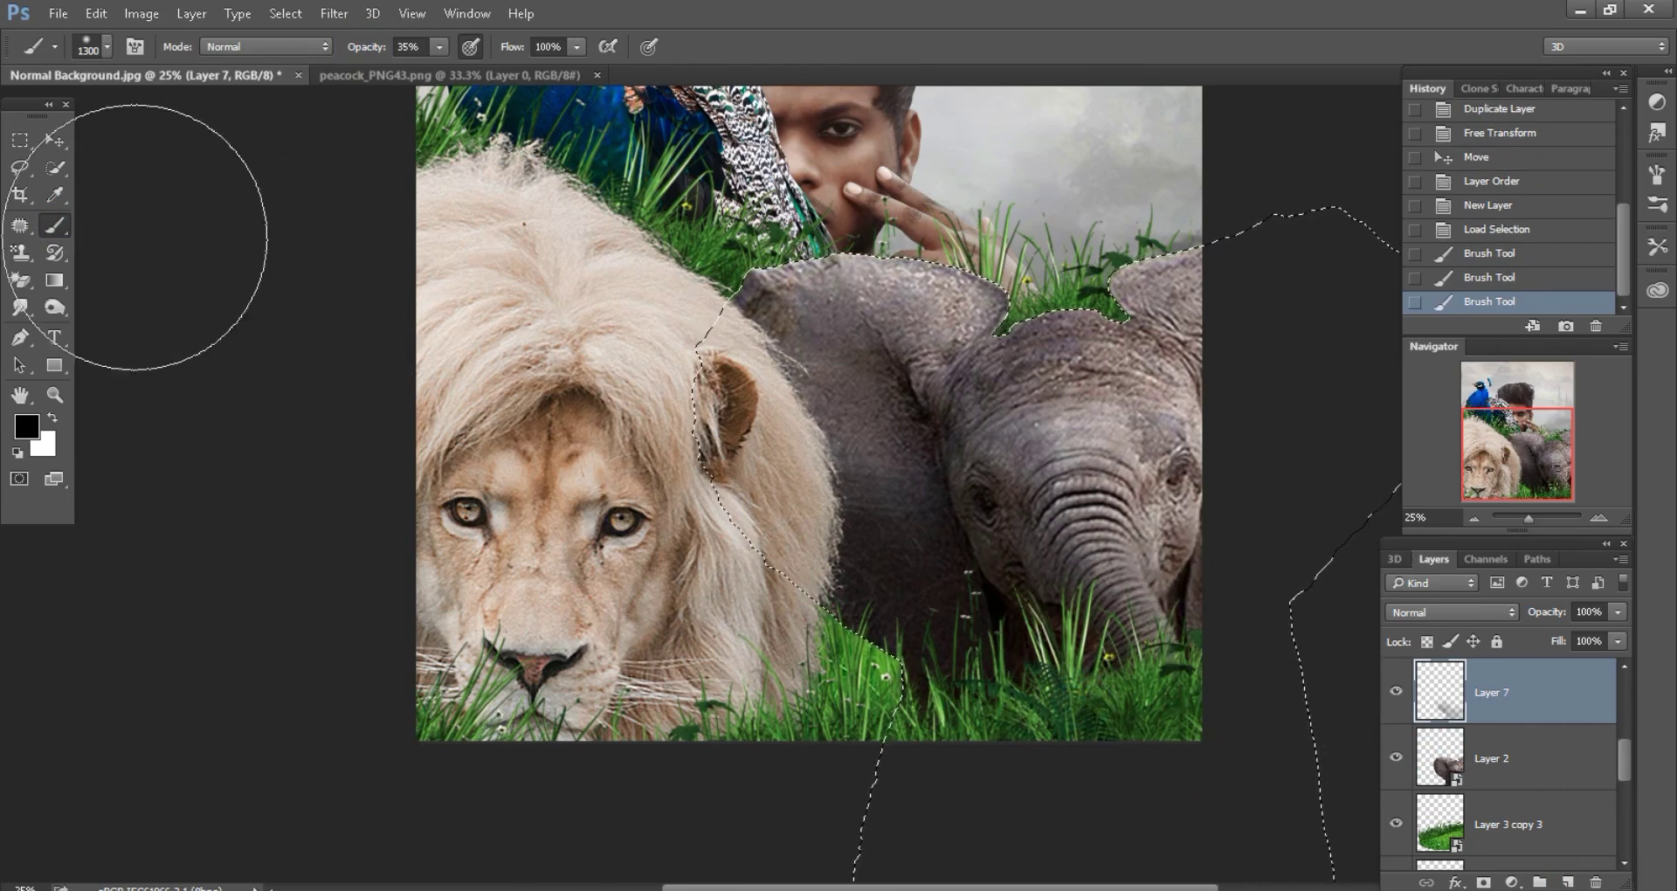
{"action": "left_click", "coordinate": [21, 170]}
{"action": "left_click", "coordinate": [242, 338]}
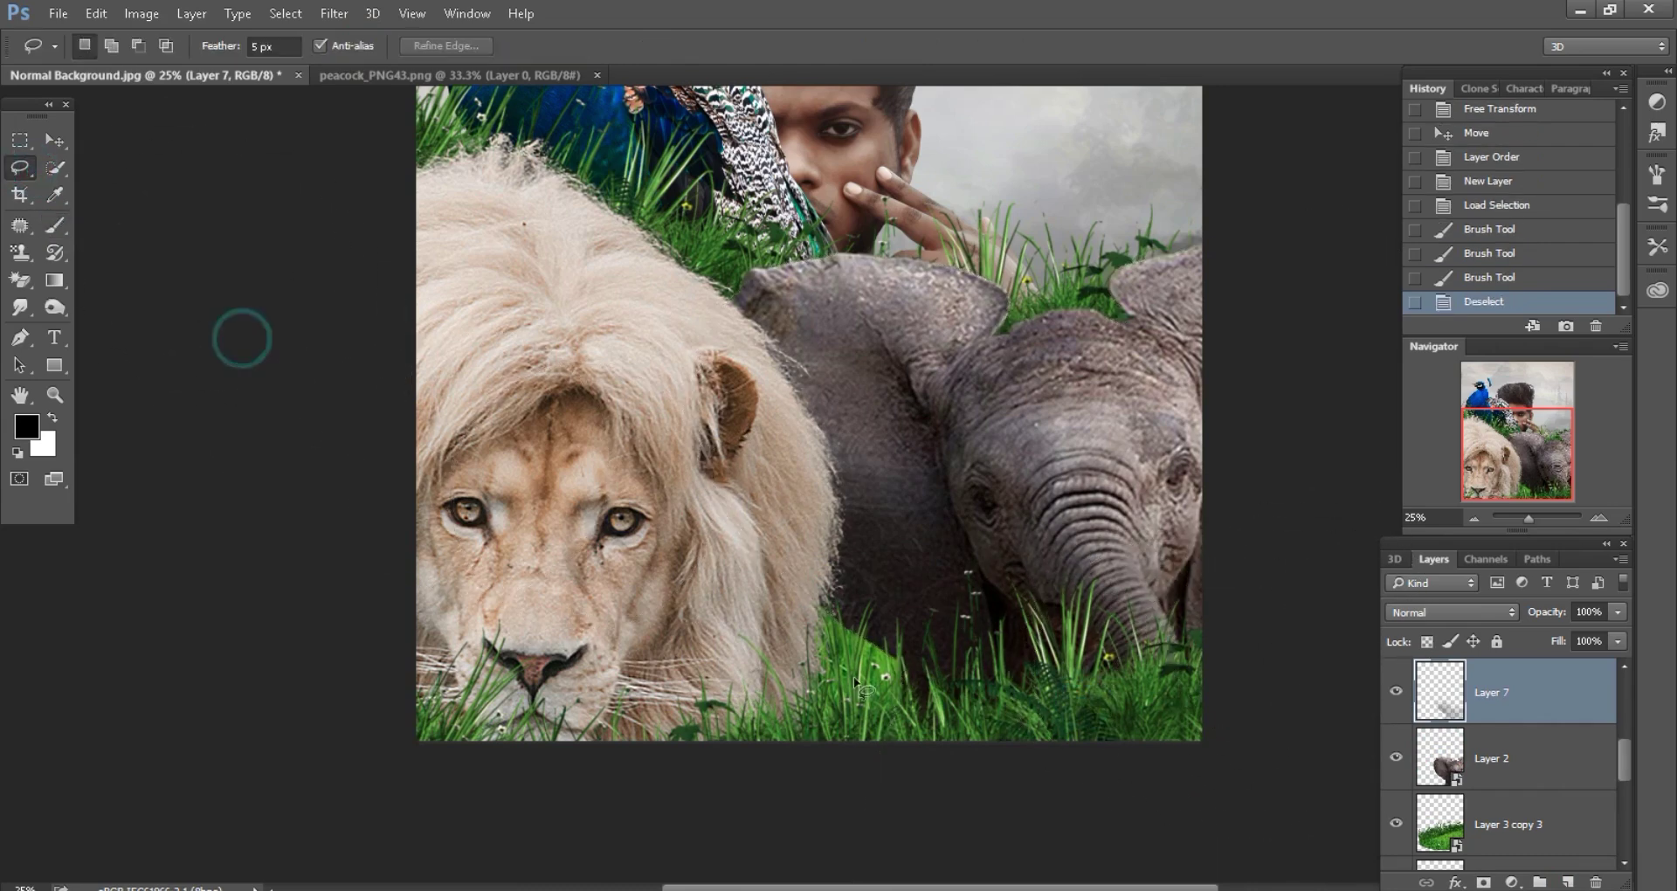
- On new Layer 8 above the lion, darken the lion's lower body and base within its outline
{"action": "left_click", "coordinate": [722, 553], "text": "ctrl"}
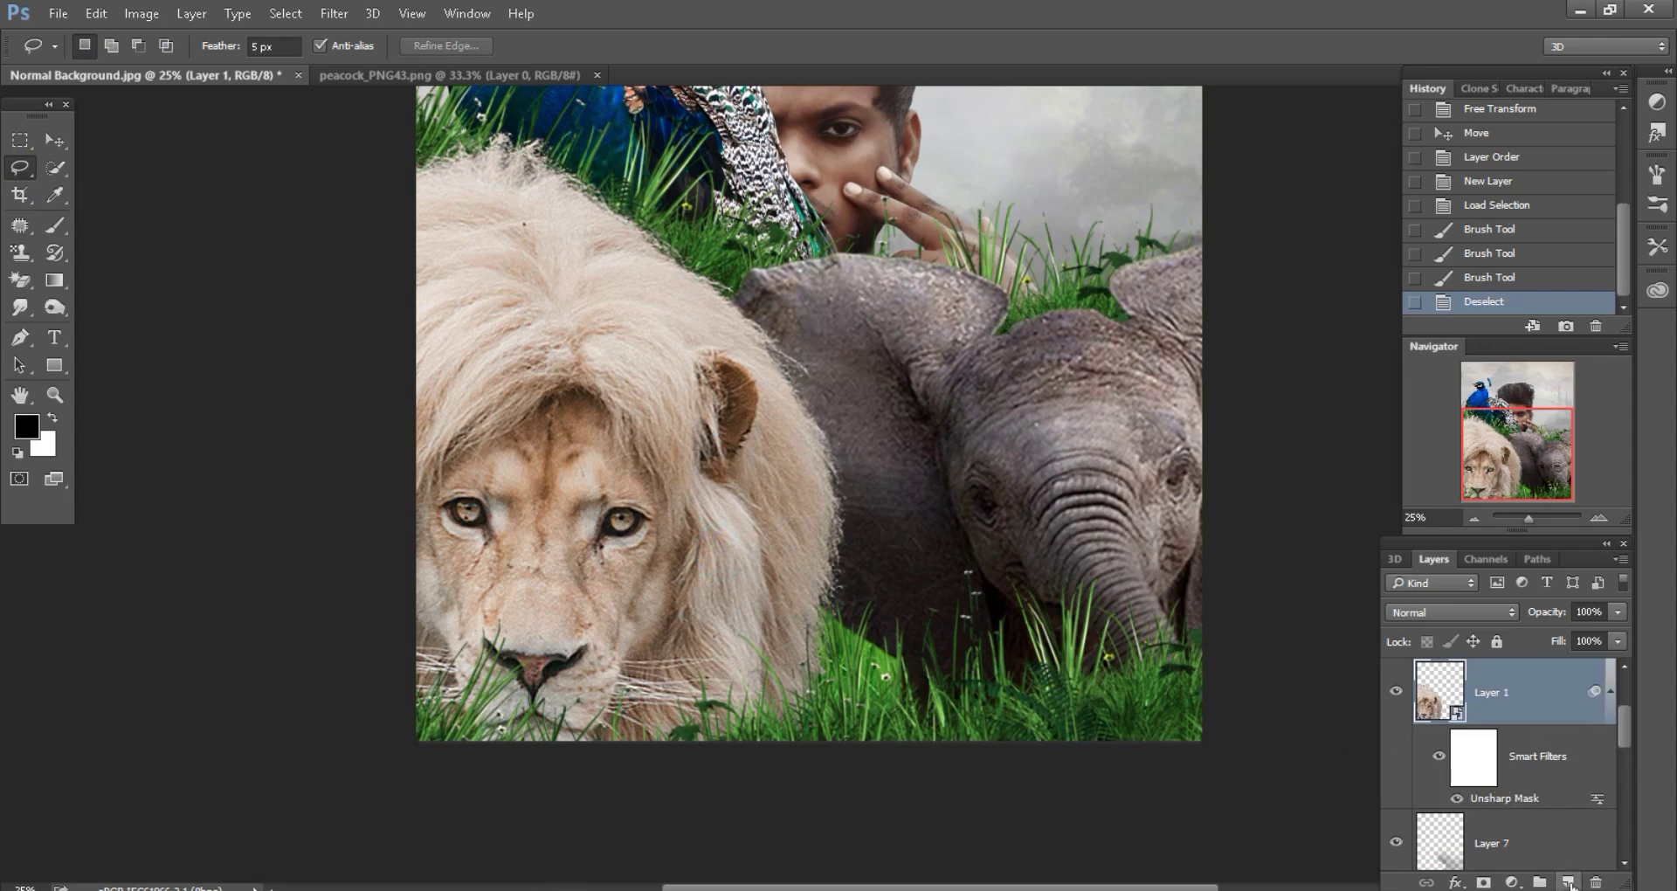
{"action": "left_click", "coordinate": [1568, 882]}
{"action": "left_click", "coordinate": [1439, 771], "text": "ctrl"}
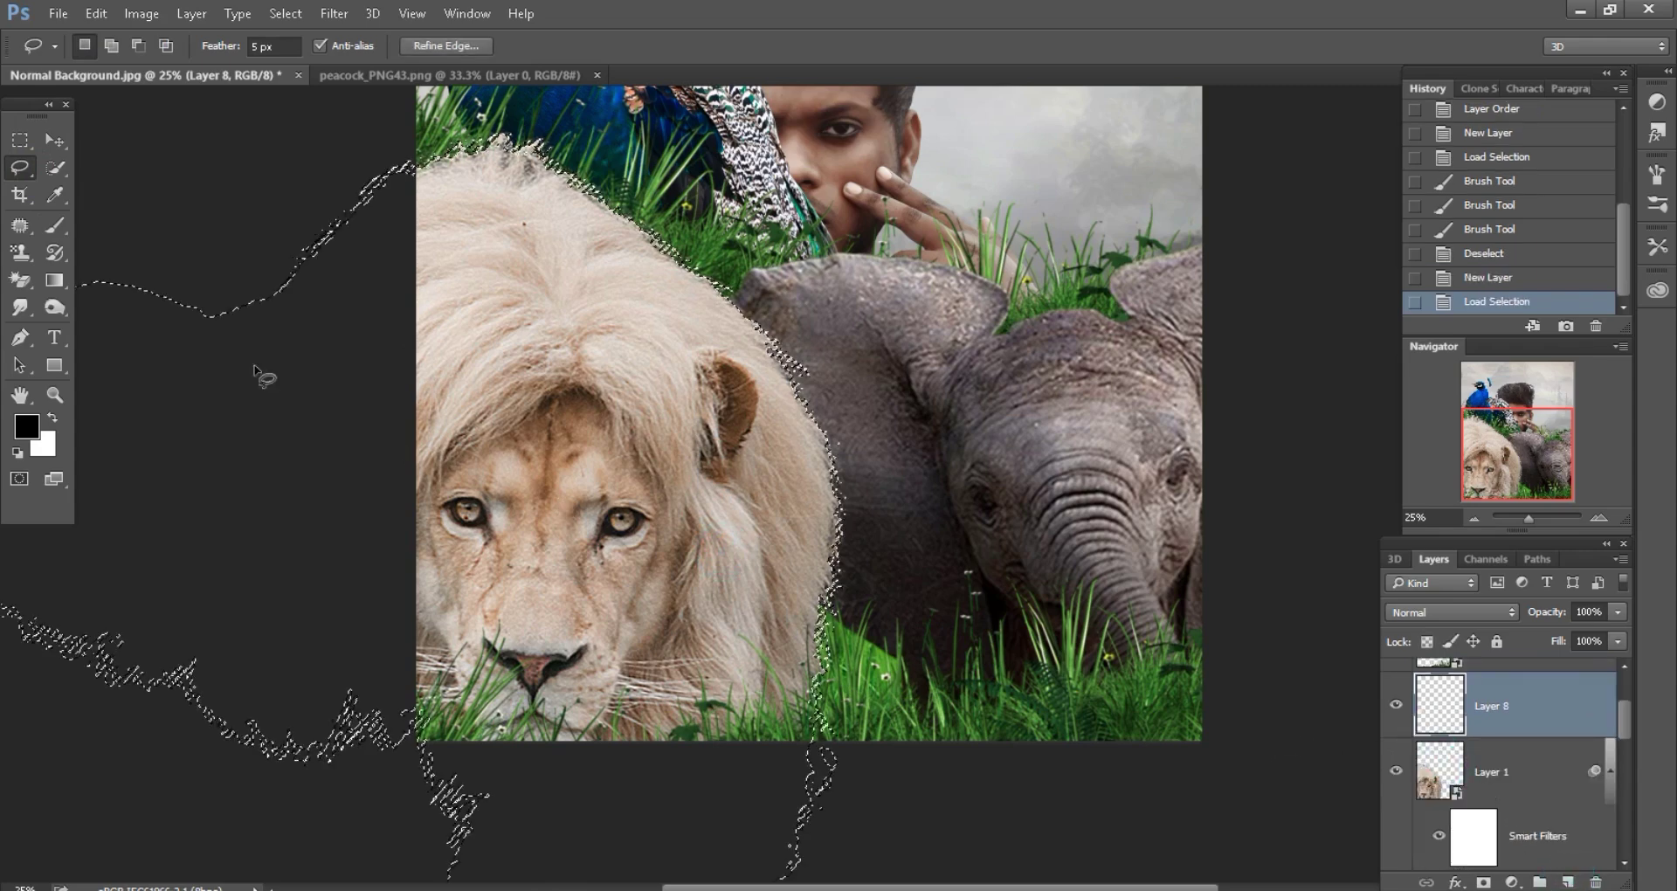
{"action": "left_click", "coordinate": [56, 226]}
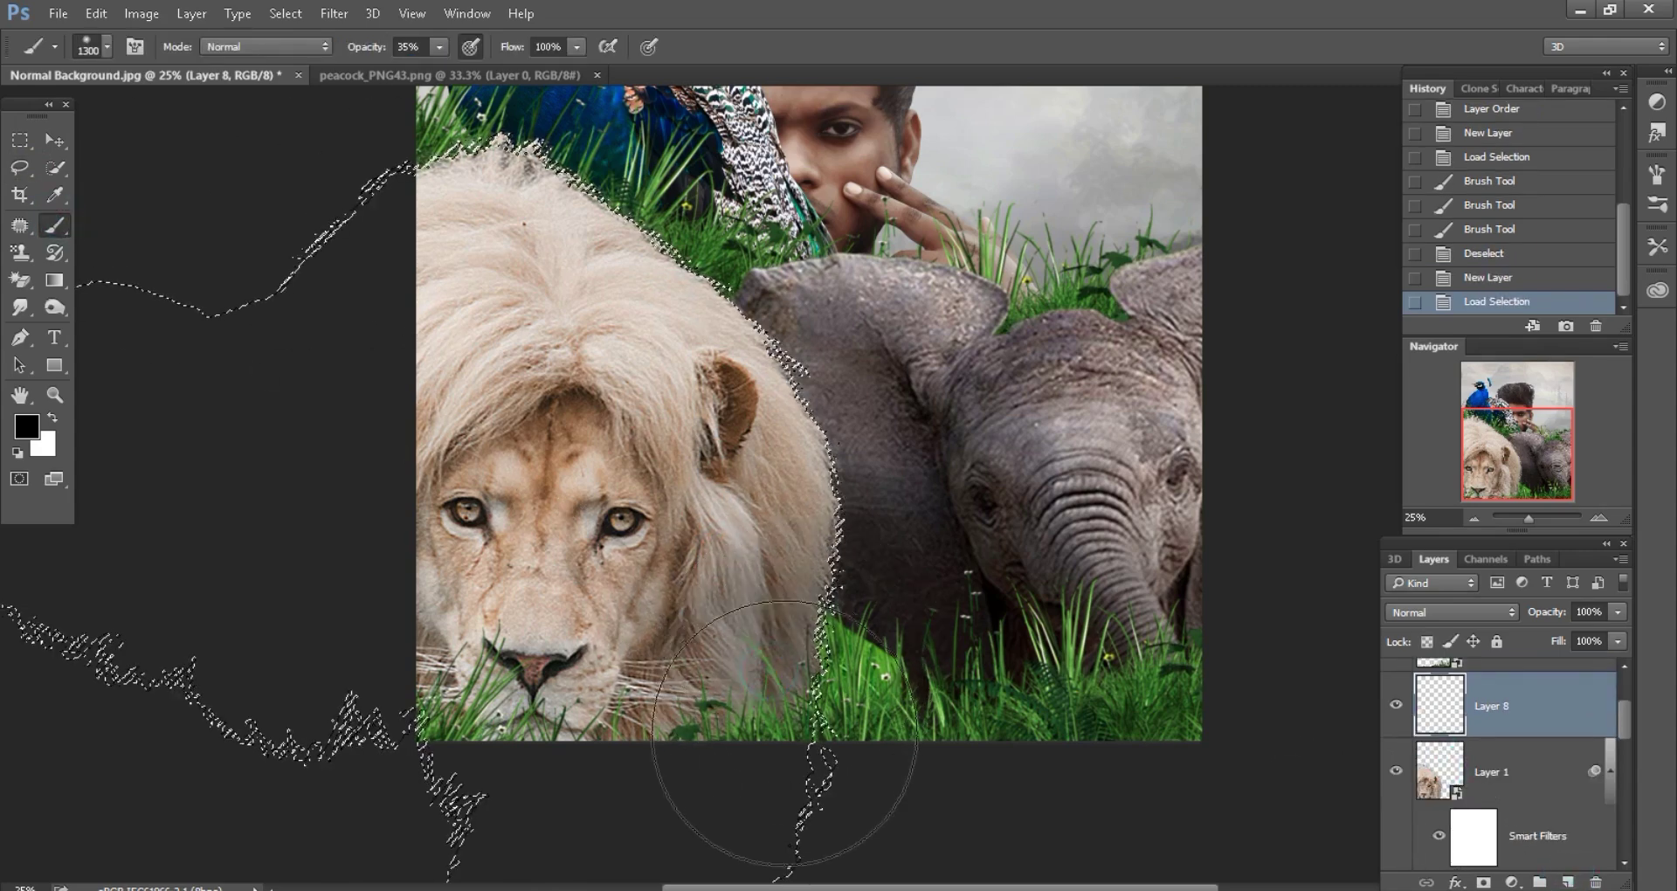
{"action": "key", "text": "bracketleft"}
{"action": "left_click_drag", "start_coordinate": [784, 734], "coordinate": [524, 787]}
{"action": "left_click", "coordinate": [400, 786]}
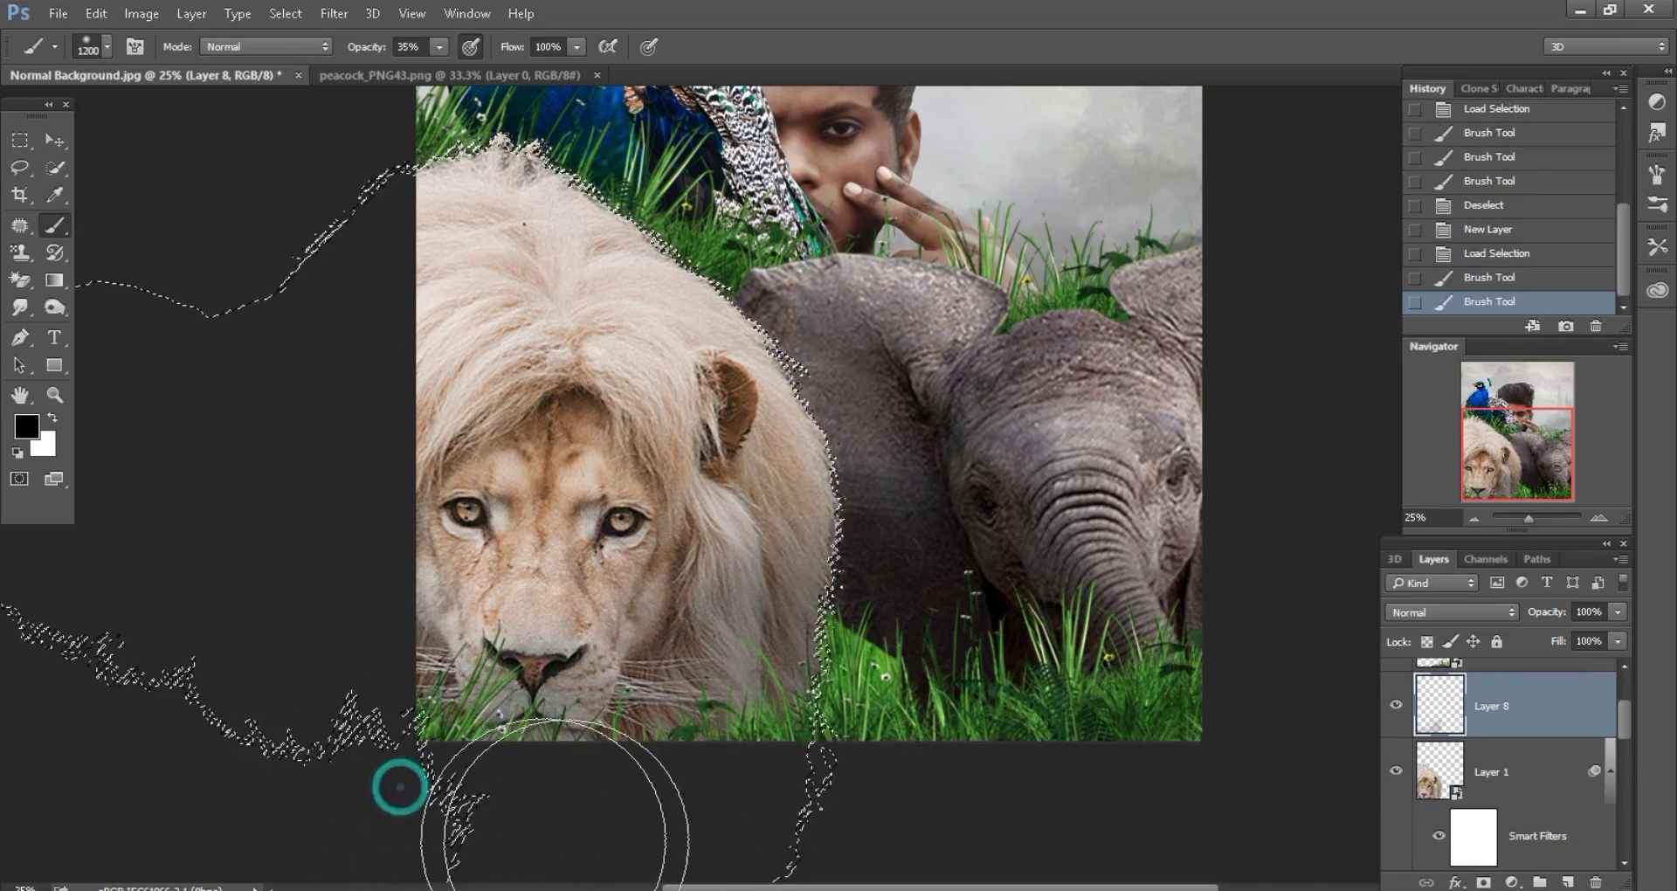
{"action": "mouse_move", "coordinate": [618, 842]}
{"action": "left_mouse_down"}
{"action": "mouse_move", "coordinate": [823, 748]}
{"action": "mouse_move", "coordinate": [697, 832]}
{"action": "left_mouse_up"}
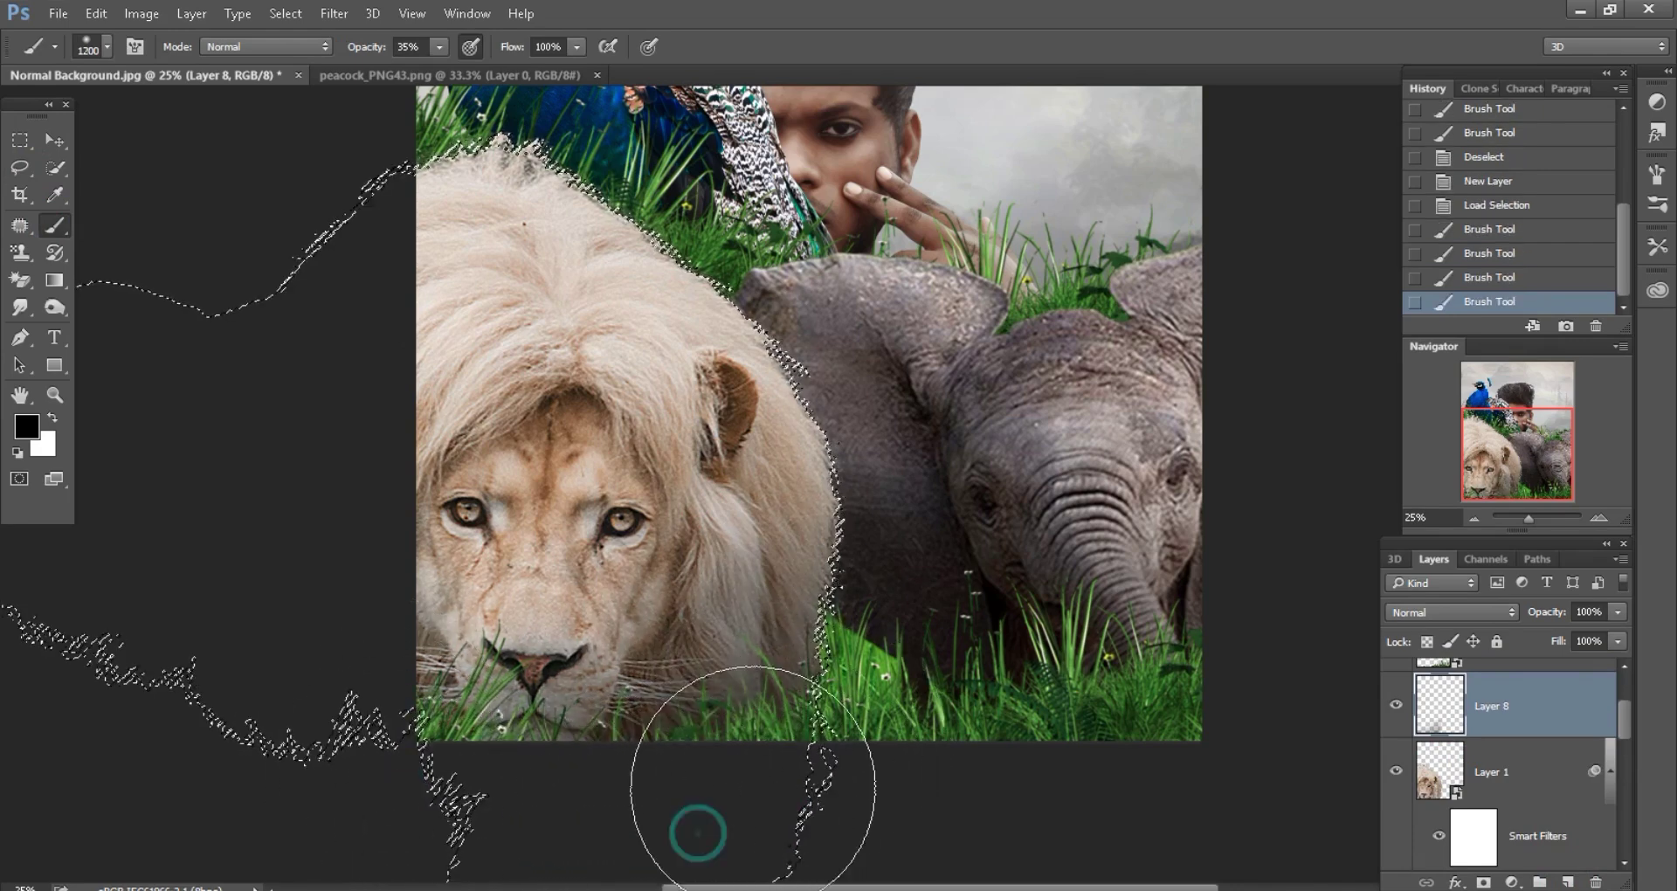
{"action": "left_click_drag", "start_coordinate": [753, 777], "coordinate": [696, 779]}
{"action": "left_click", "coordinate": [696, 779]}
{"action": "left_click", "coordinate": [21, 167]}
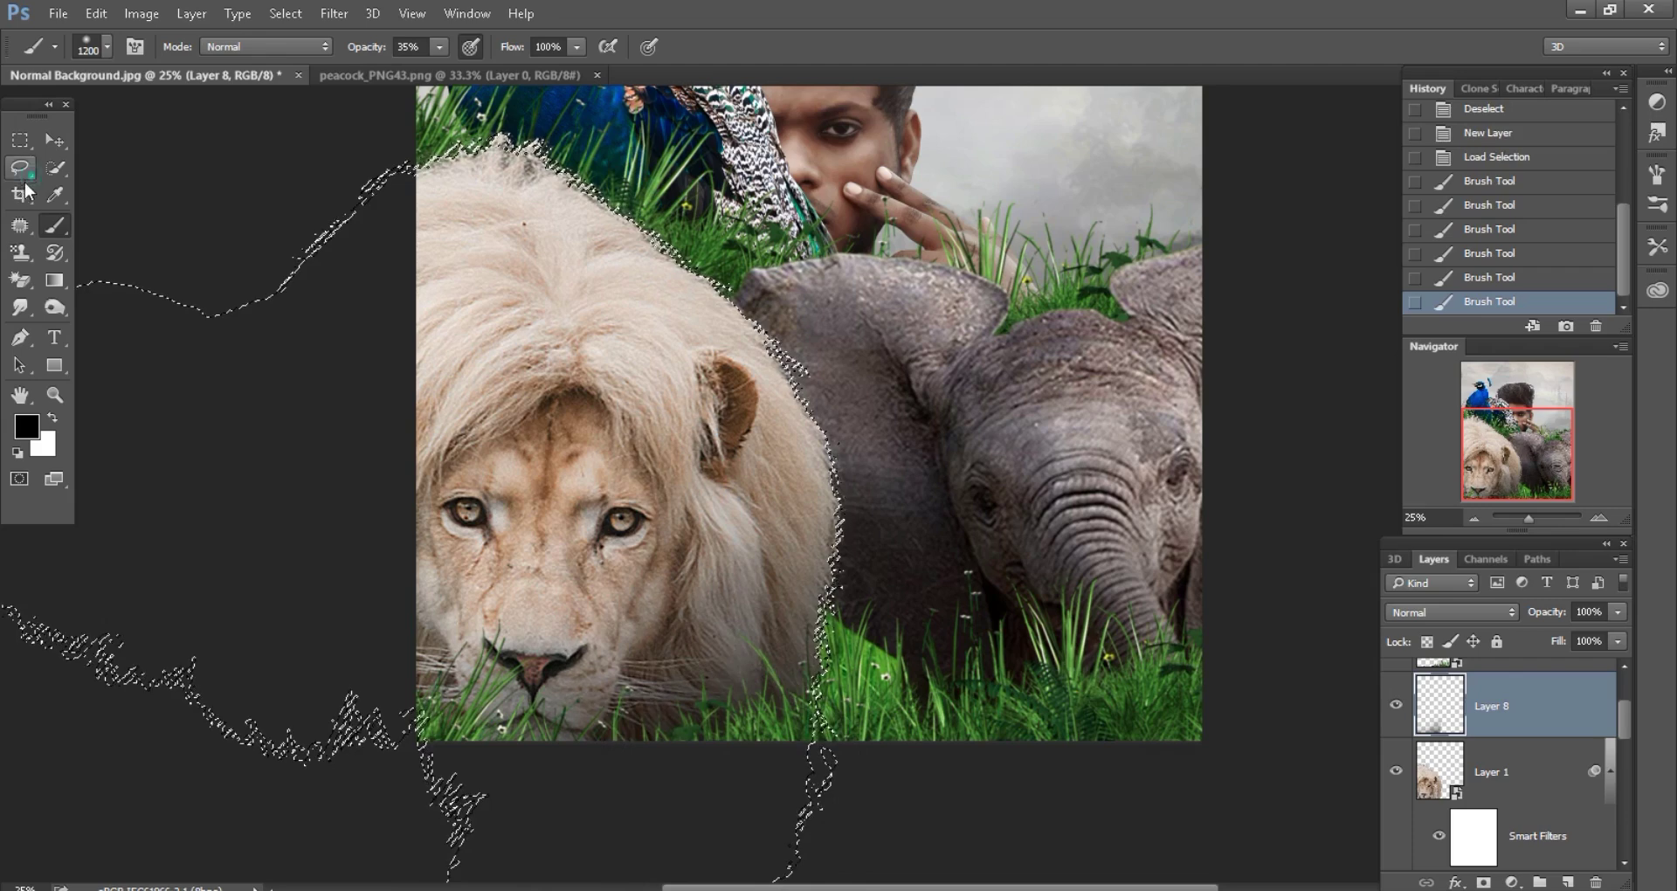
{"action": "left_click", "coordinate": [194, 213]}
{"action": "left_click", "coordinate": [1556, 773]}
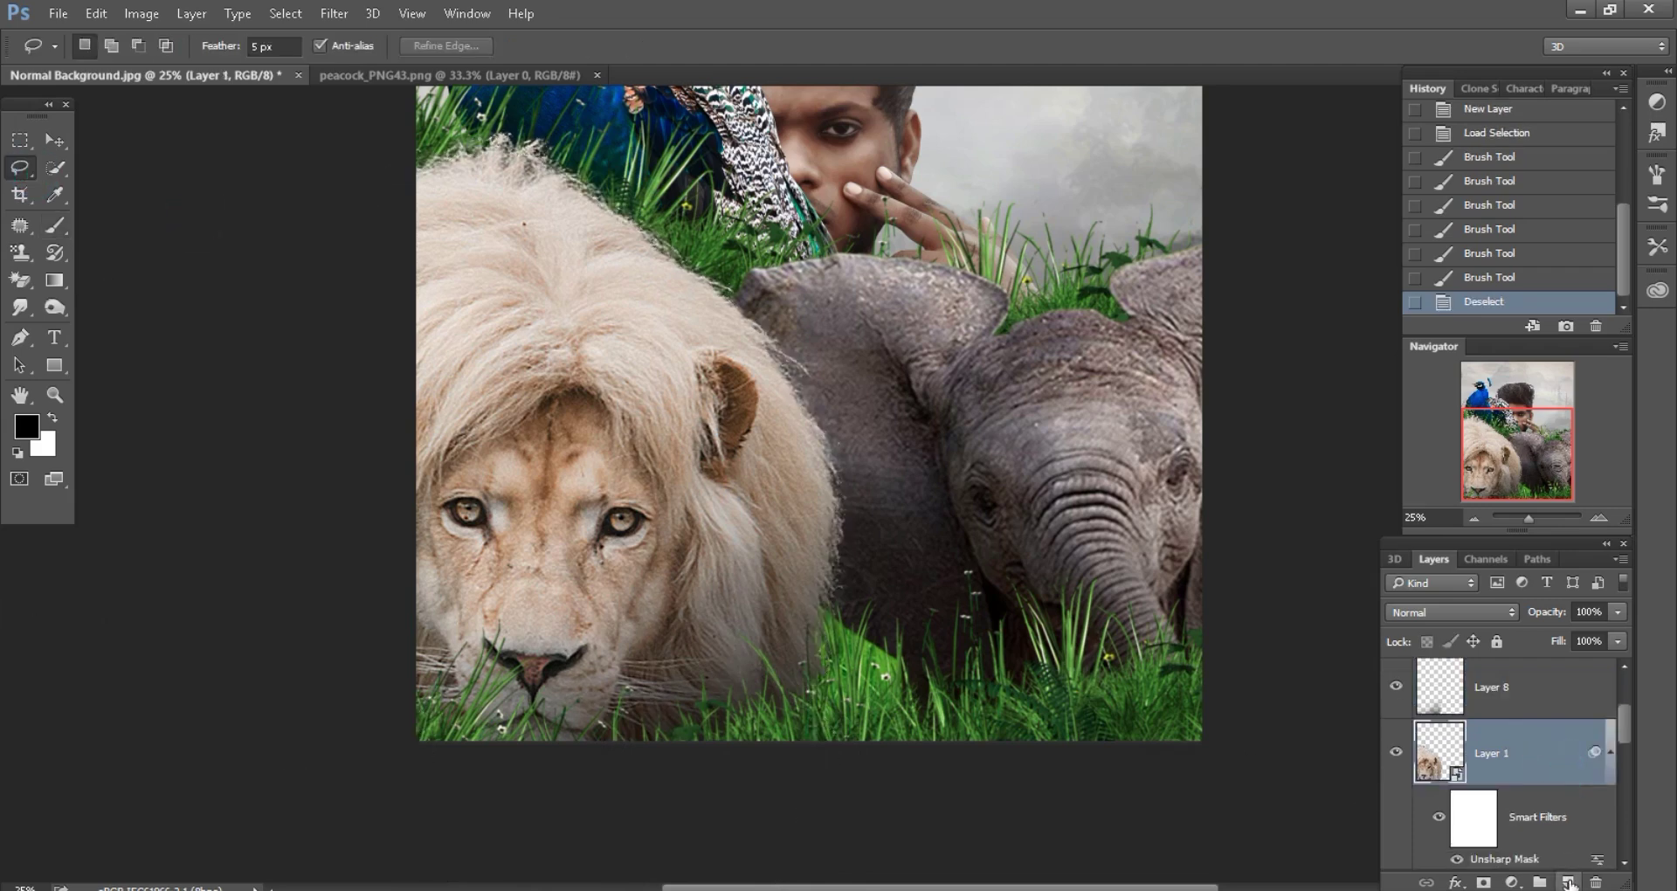
- Add an Overlay layer above the lion with its outline selected and a 30% soft brush
{"action": "left_click", "coordinate": [1568, 882]}
{"action": "left_click", "coordinate": [1439, 751], "text": "ctrl"}
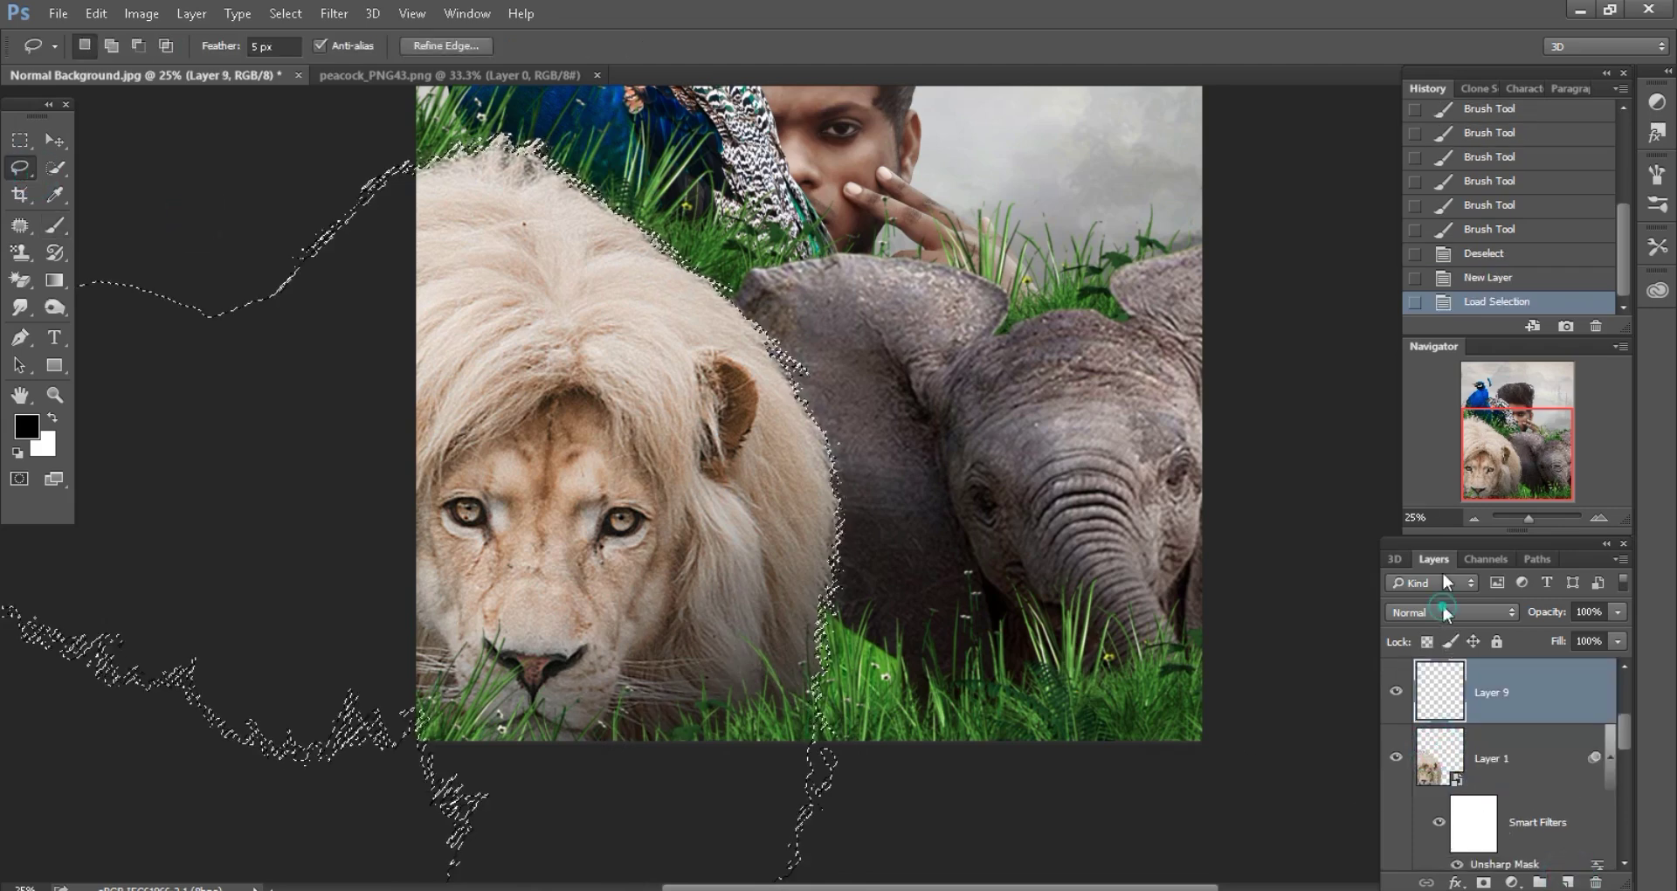
{"action": "left_click", "coordinate": [1450, 611]}
{"action": "left_click", "coordinate": [1412, 402]}
{"action": "left_click", "coordinate": [54, 224]}
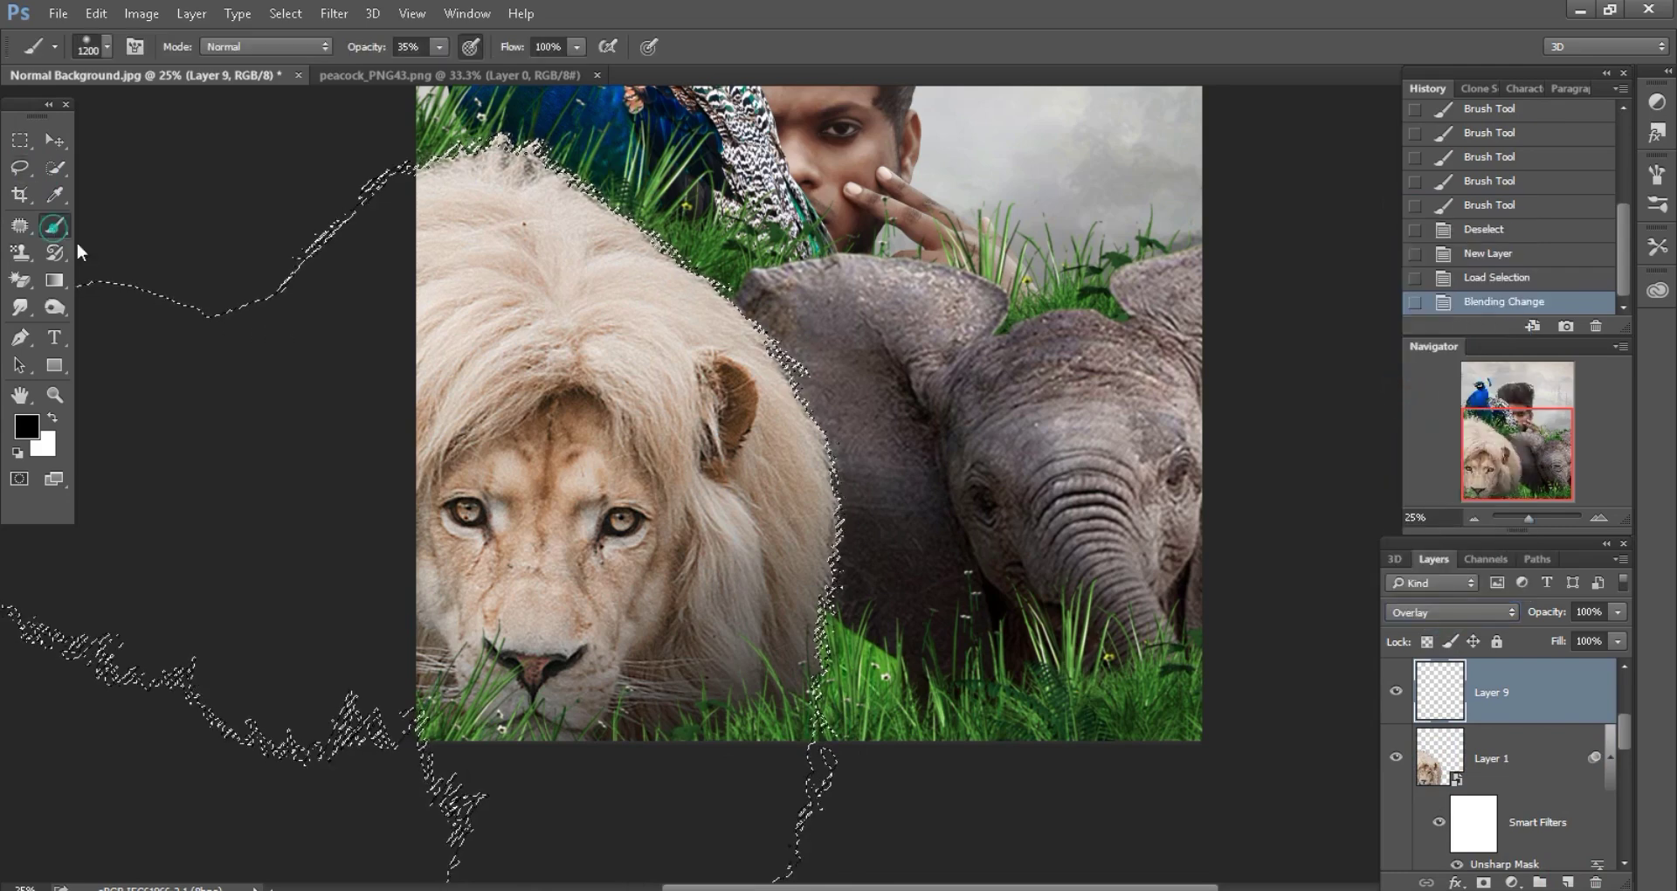
{"action": "left_click_drag", "start_coordinate": [367, 48], "coordinate": [362, 48]}
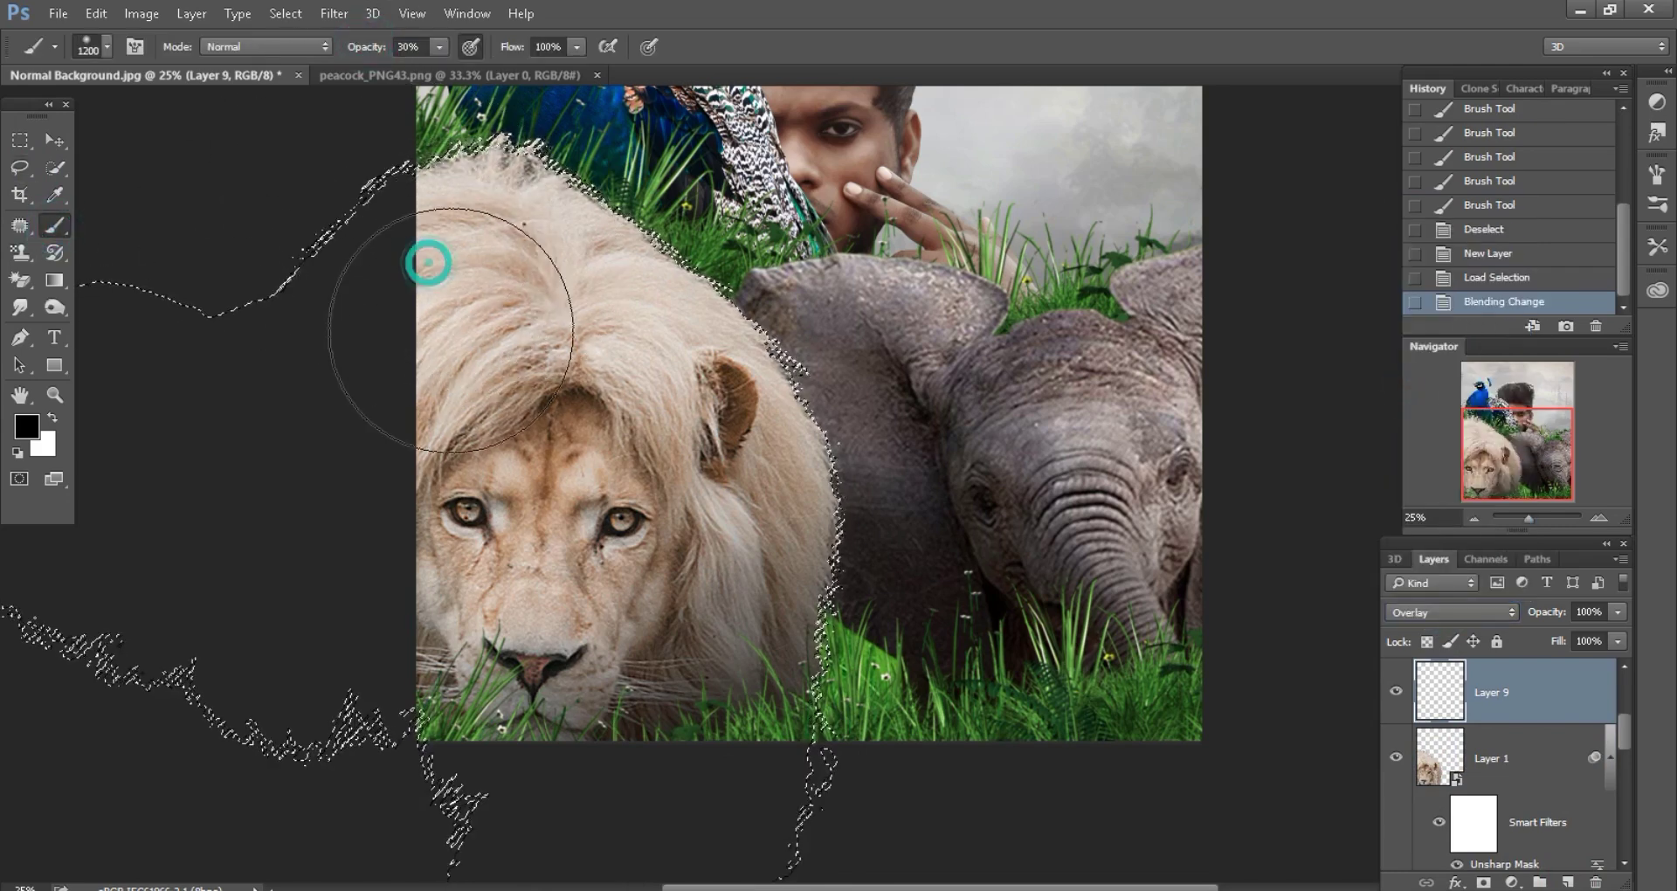
{"action": "key", "text": "bracketleft"}
{"action": "key", "text": "bracketleft"}
{"action": "key", "text": "bracketleft"}
- Darken the lion's mane, face and forehead inside the selection, then deselect
{"action": "left_click_drag", "start_coordinate": [633, 489], "coordinate": [681, 751]}
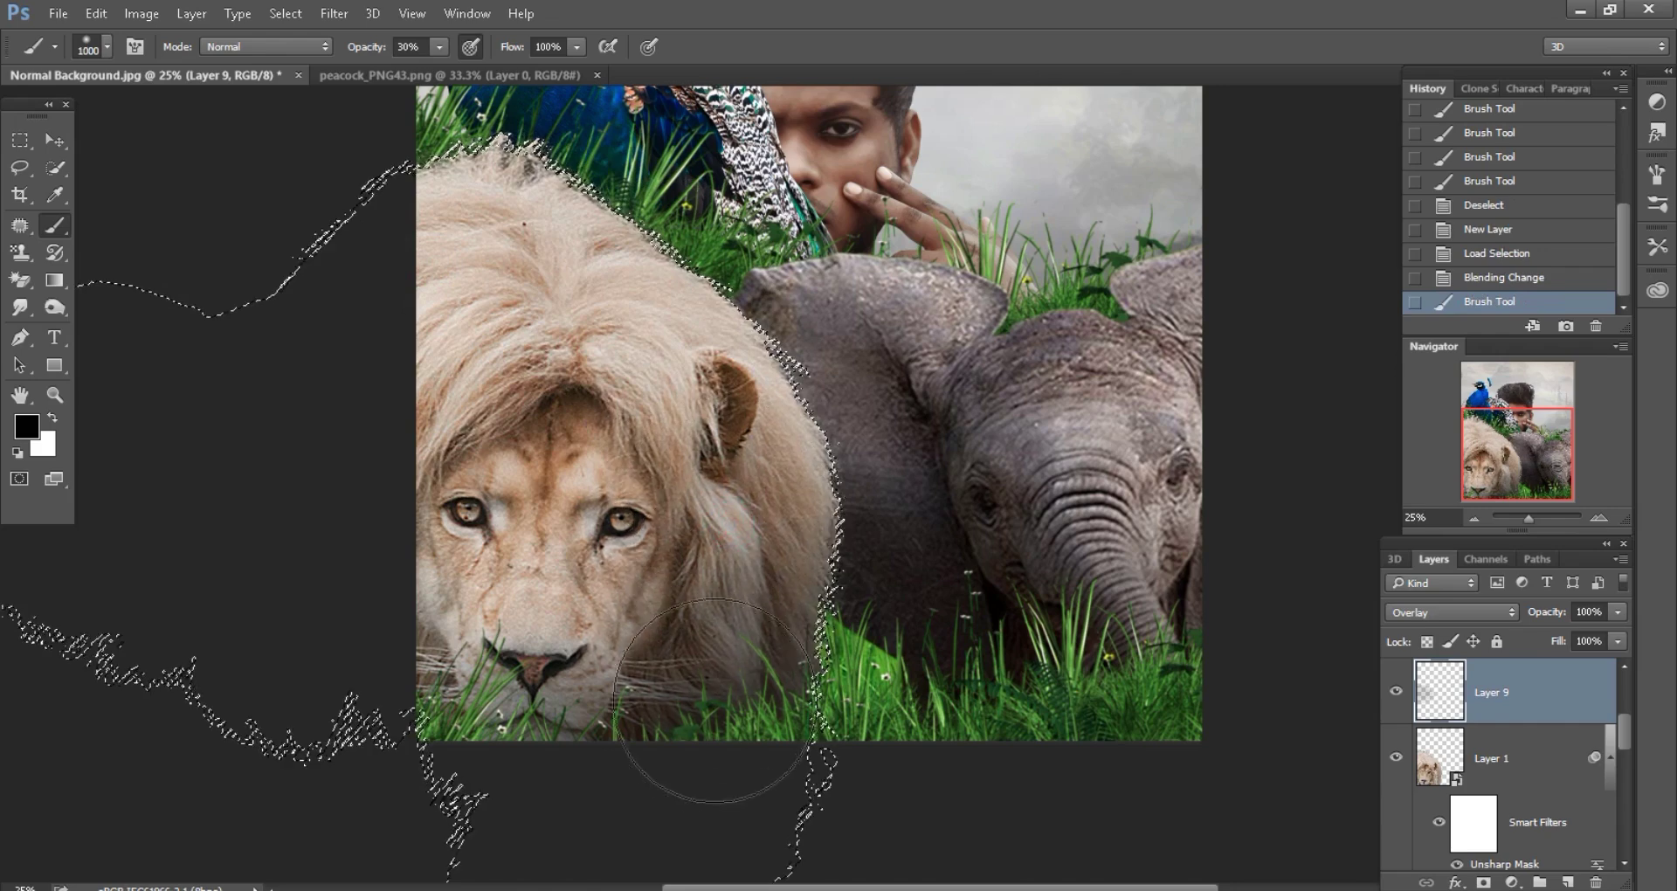
{"action": "mouse_move", "coordinate": [603, 524]}
{"action": "left_mouse_down"}
{"action": "mouse_move", "coordinate": [411, 666]}
{"action": "mouse_move", "coordinate": [524, 786]}
{"action": "mouse_move", "coordinate": [737, 737]}
{"action": "mouse_move", "coordinate": [846, 598]}
{"action": "mouse_move", "coordinate": [839, 579]}
{"action": "left_mouse_up"}
{"action": "key", "text": "bracketleft"}
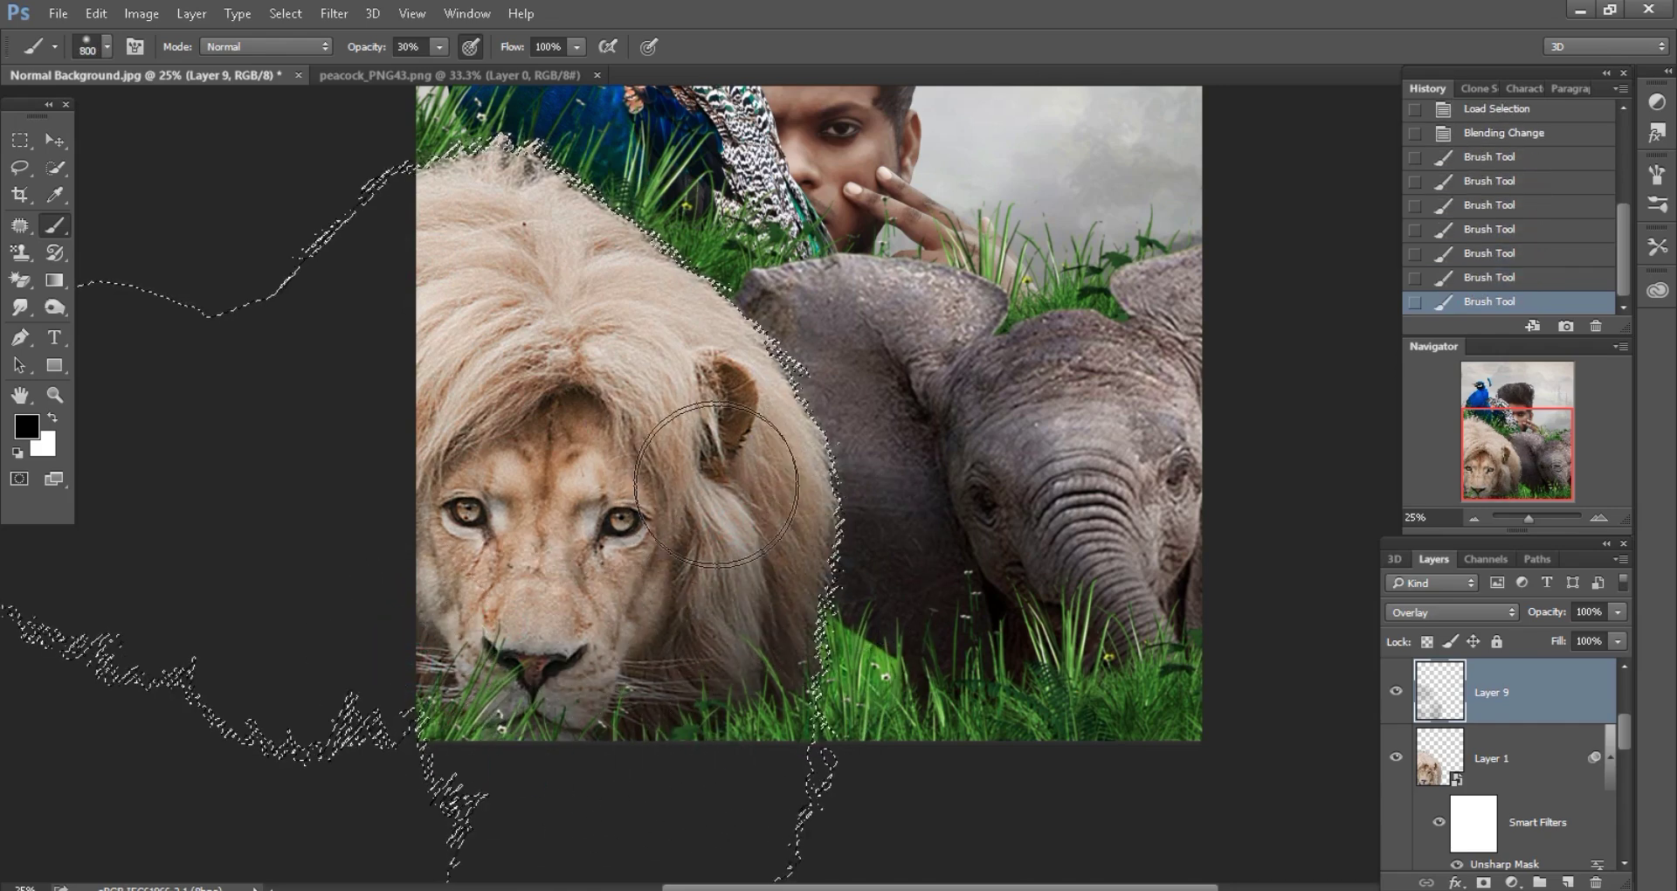
{"action": "mouse_move", "coordinate": [711, 436]}
{"action": "left_mouse_down"}
{"action": "mouse_move", "coordinate": [446, 477]}
{"action": "mouse_move", "coordinate": [375, 562]}
{"action": "mouse_move", "coordinate": [393, 337]}
{"action": "mouse_move", "coordinate": [487, 244]}
{"action": "mouse_move", "coordinate": [629, 302]}
{"action": "left_mouse_up"}
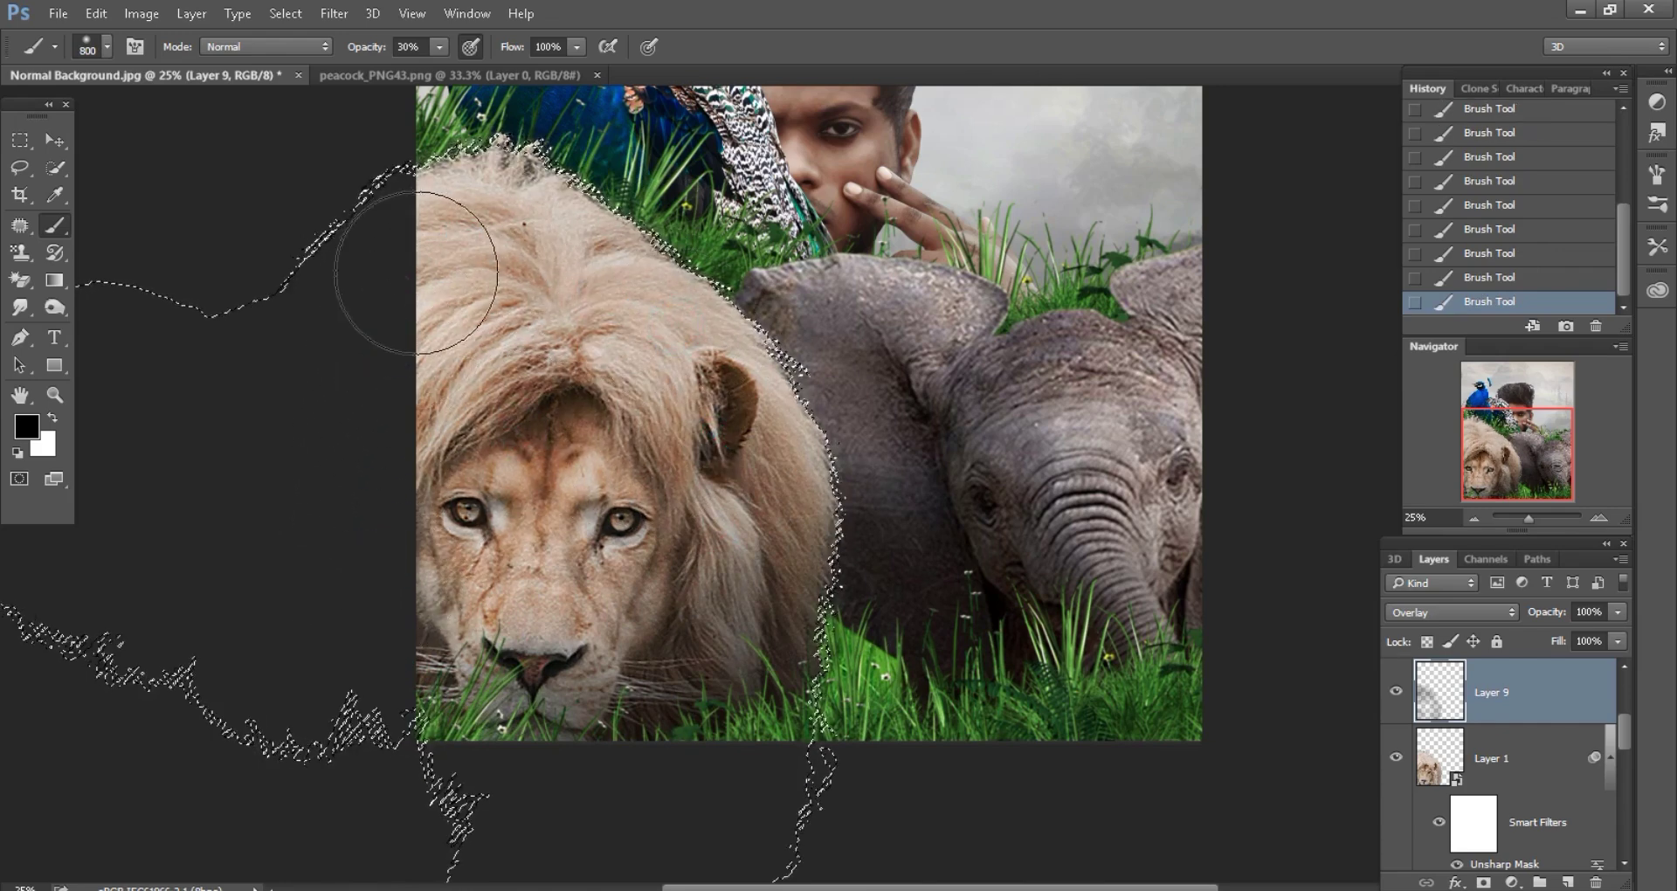
{"action": "left_click", "coordinate": [9, 168]}
{"action": "left_click", "coordinate": [159, 231]}
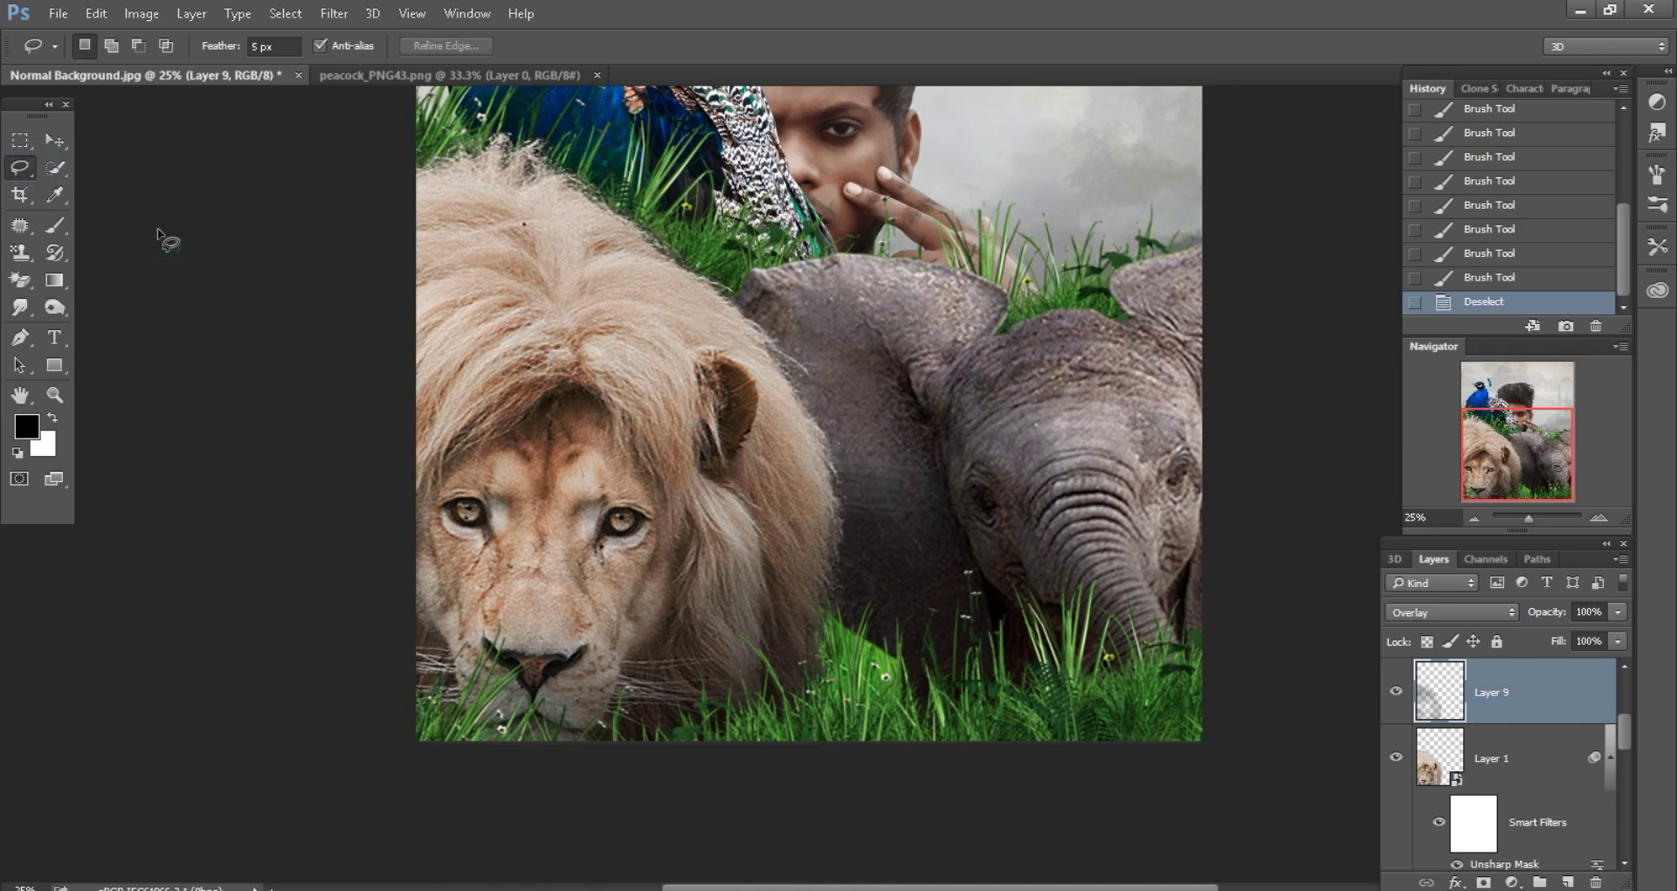
- Add Overlay Layer 10 above elephant Layer 2 with the elephant's outline loaded as a selection
{"action": "scroll", "coordinate": [1485, 769], "scroll_direction": "down", "scroll_amount": 5}
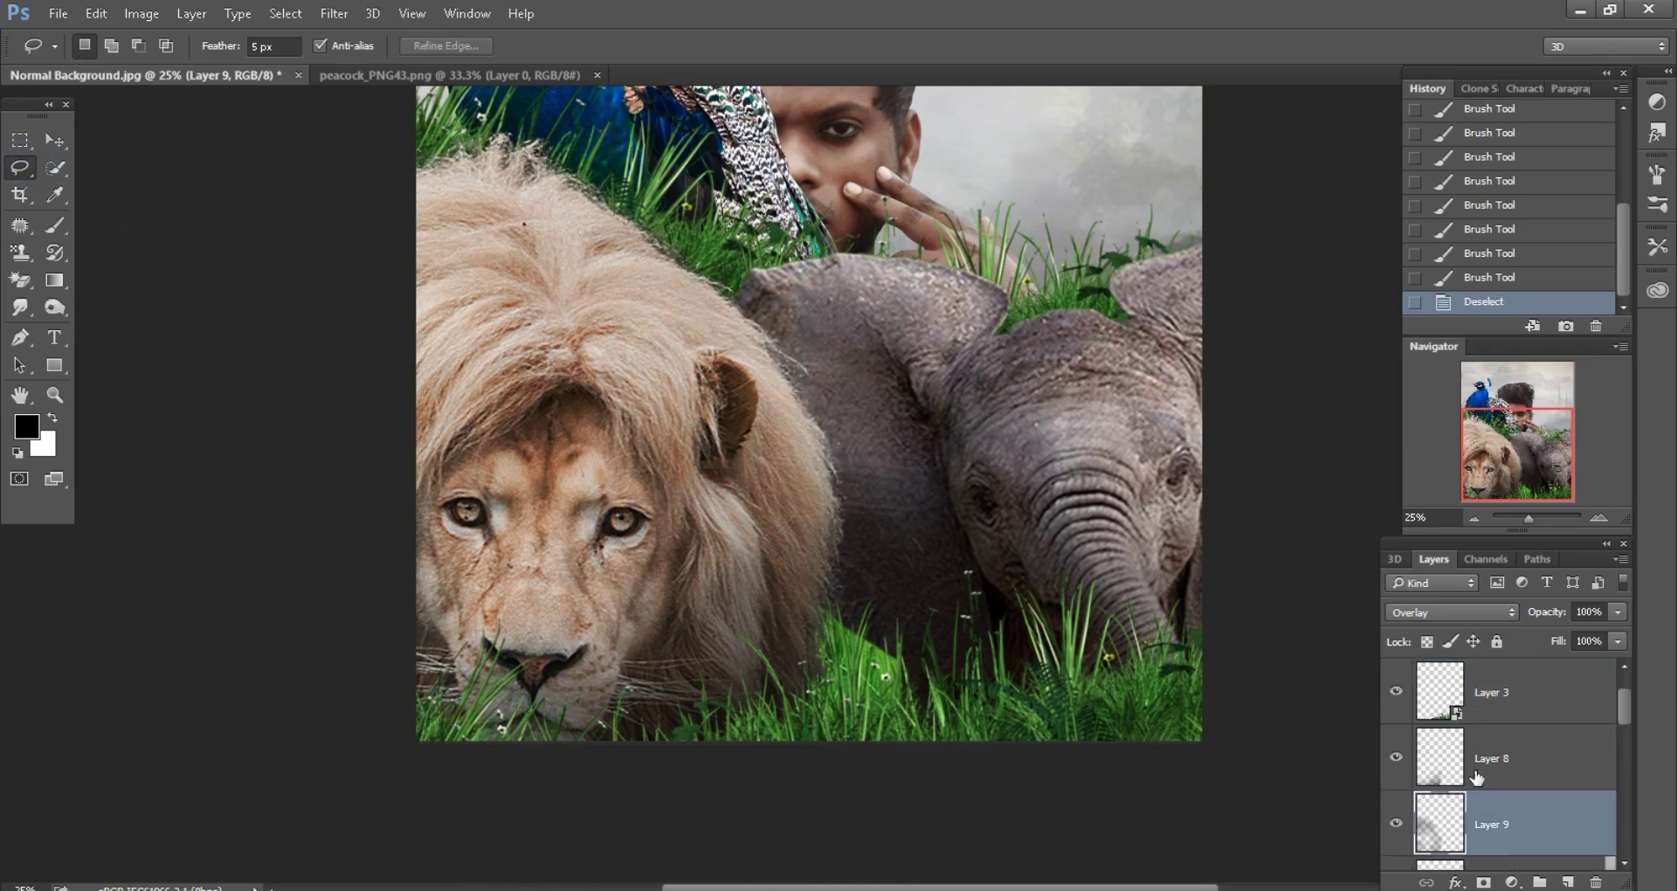
{"action": "left_click", "coordinate": [1542, 751]}
{"action": "left_click", "coordinate": [1539, 715]}
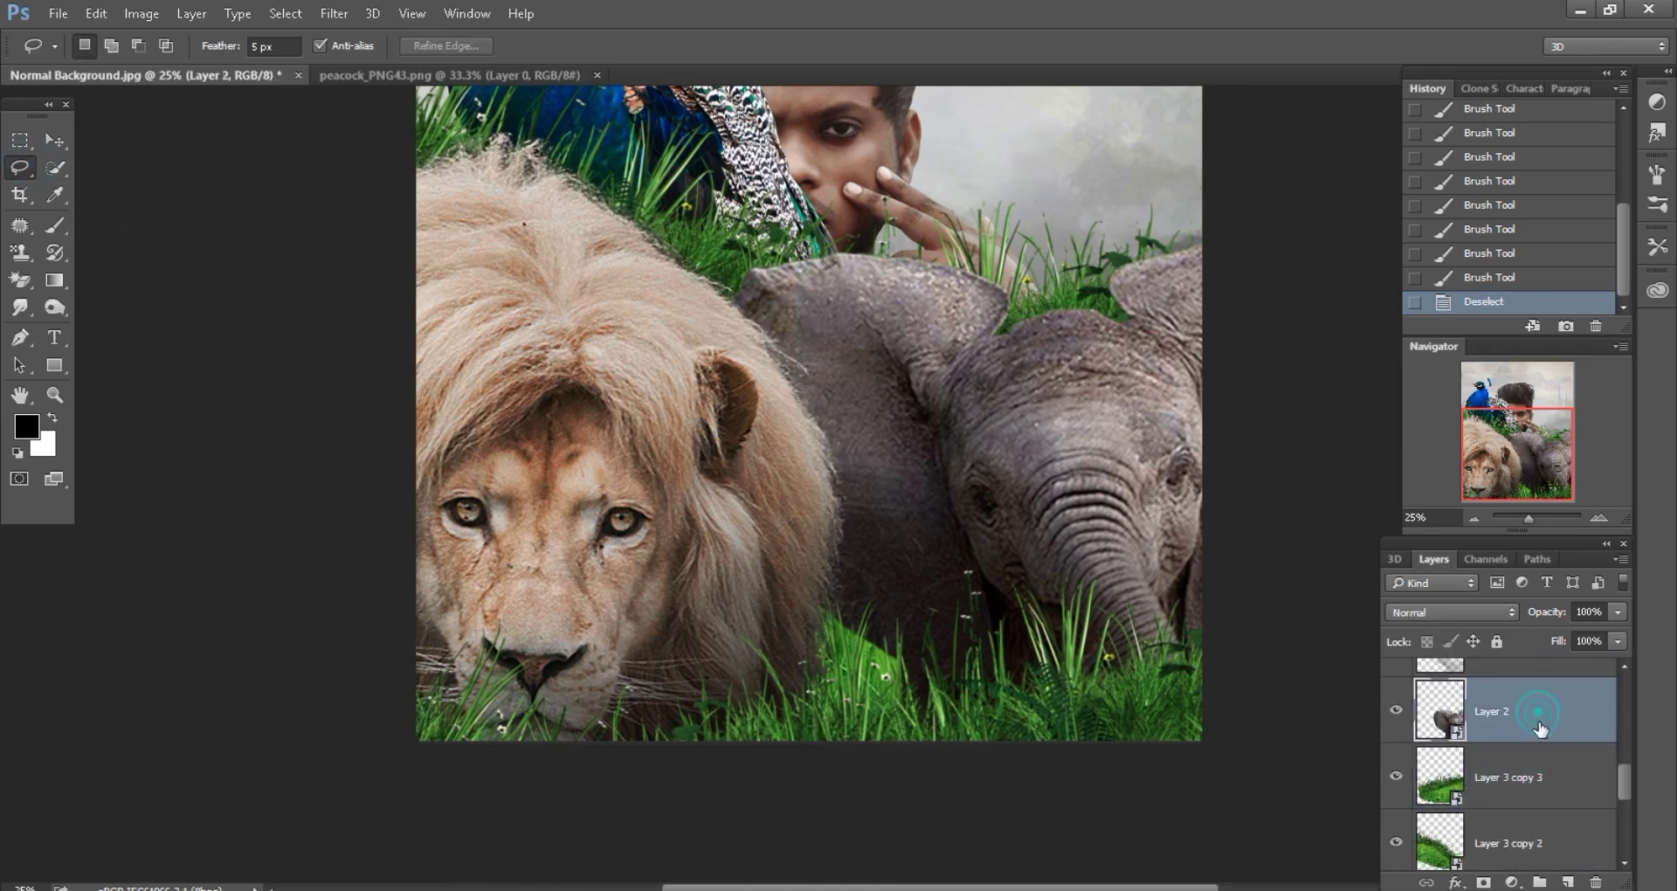
{"action": "left_click", "coordinate": [1569, 882]}
{"action": "left_click", "coordinate": [1439, 758], "text": "ctrl"}
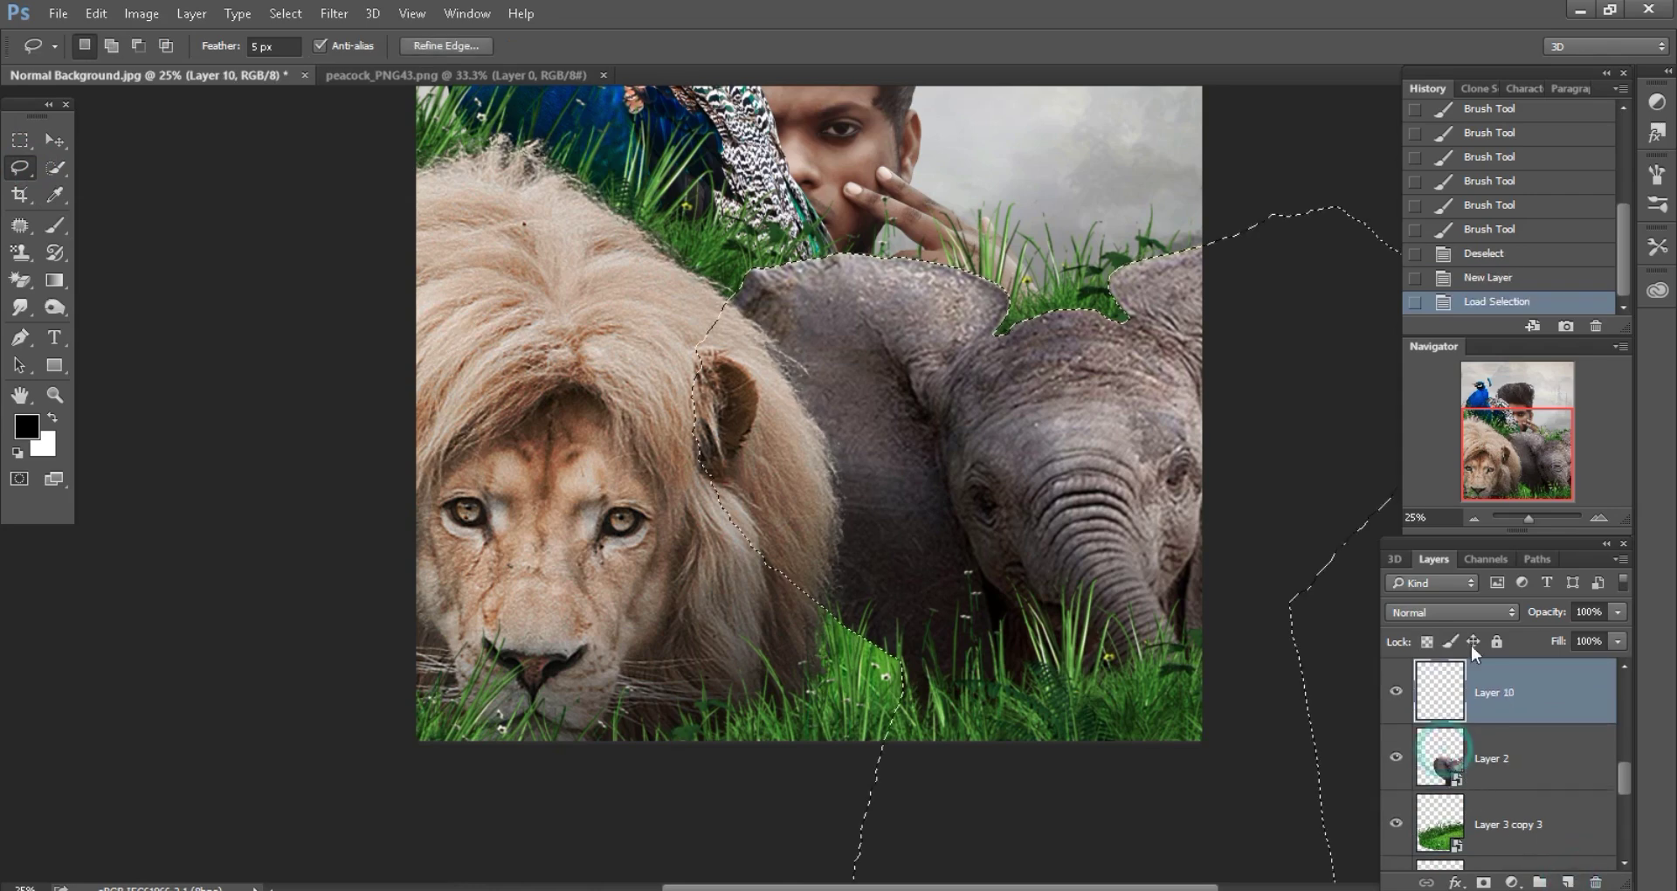
{"action": "left_click", "coordinate": [1450, 612]}
{"action": "left_click", "coordinate": [1417, 400]}
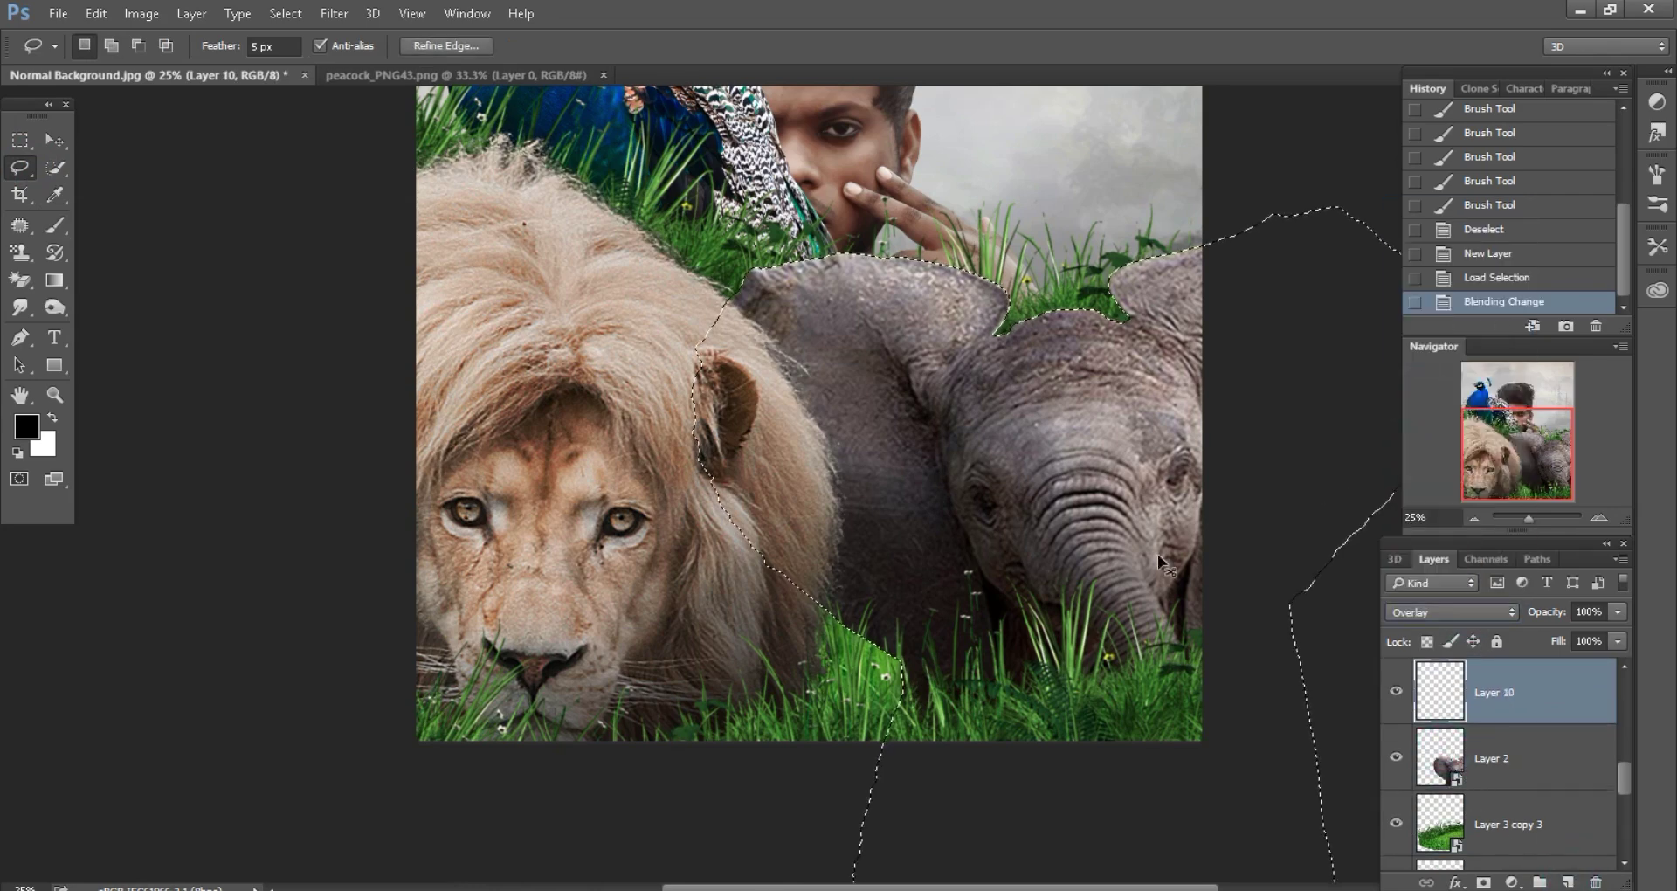
- Darken the elephant's left body, trunk and ear with the soft brush, then deselect
{"action": "left_click_drag", "start_coordinate": [1156, 554], "coordinate": [971, 554]}
{"action": "left_click", "coordinate": [54, 225]}
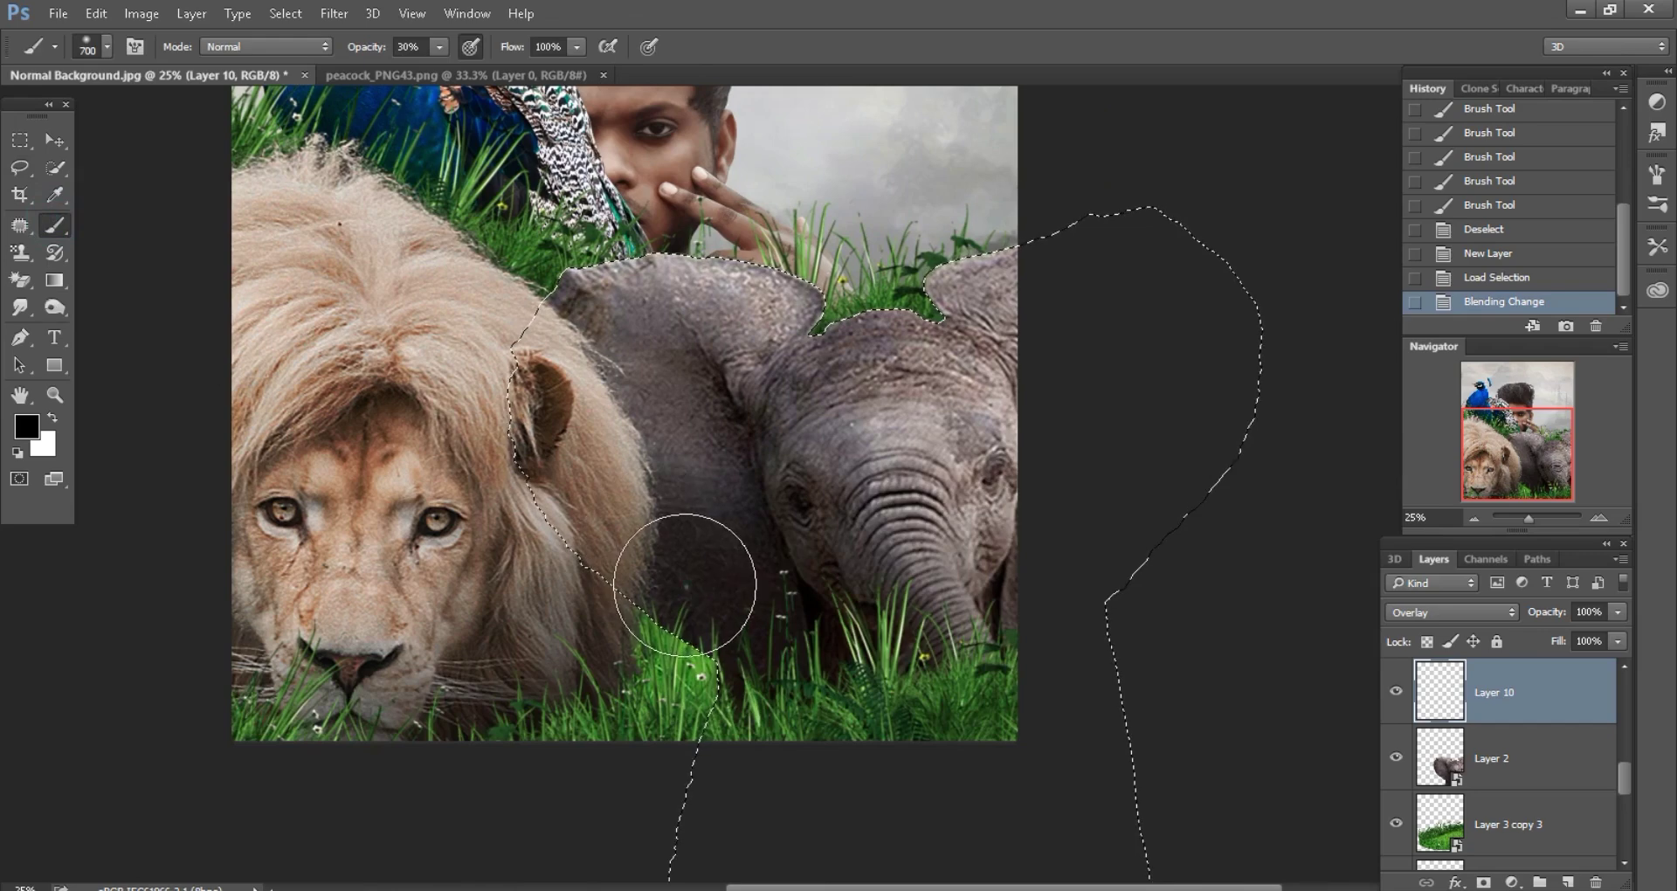
{"action": "left_click_drag", "start_coordinate": [684, 584], "coordinate": [668, 406]}
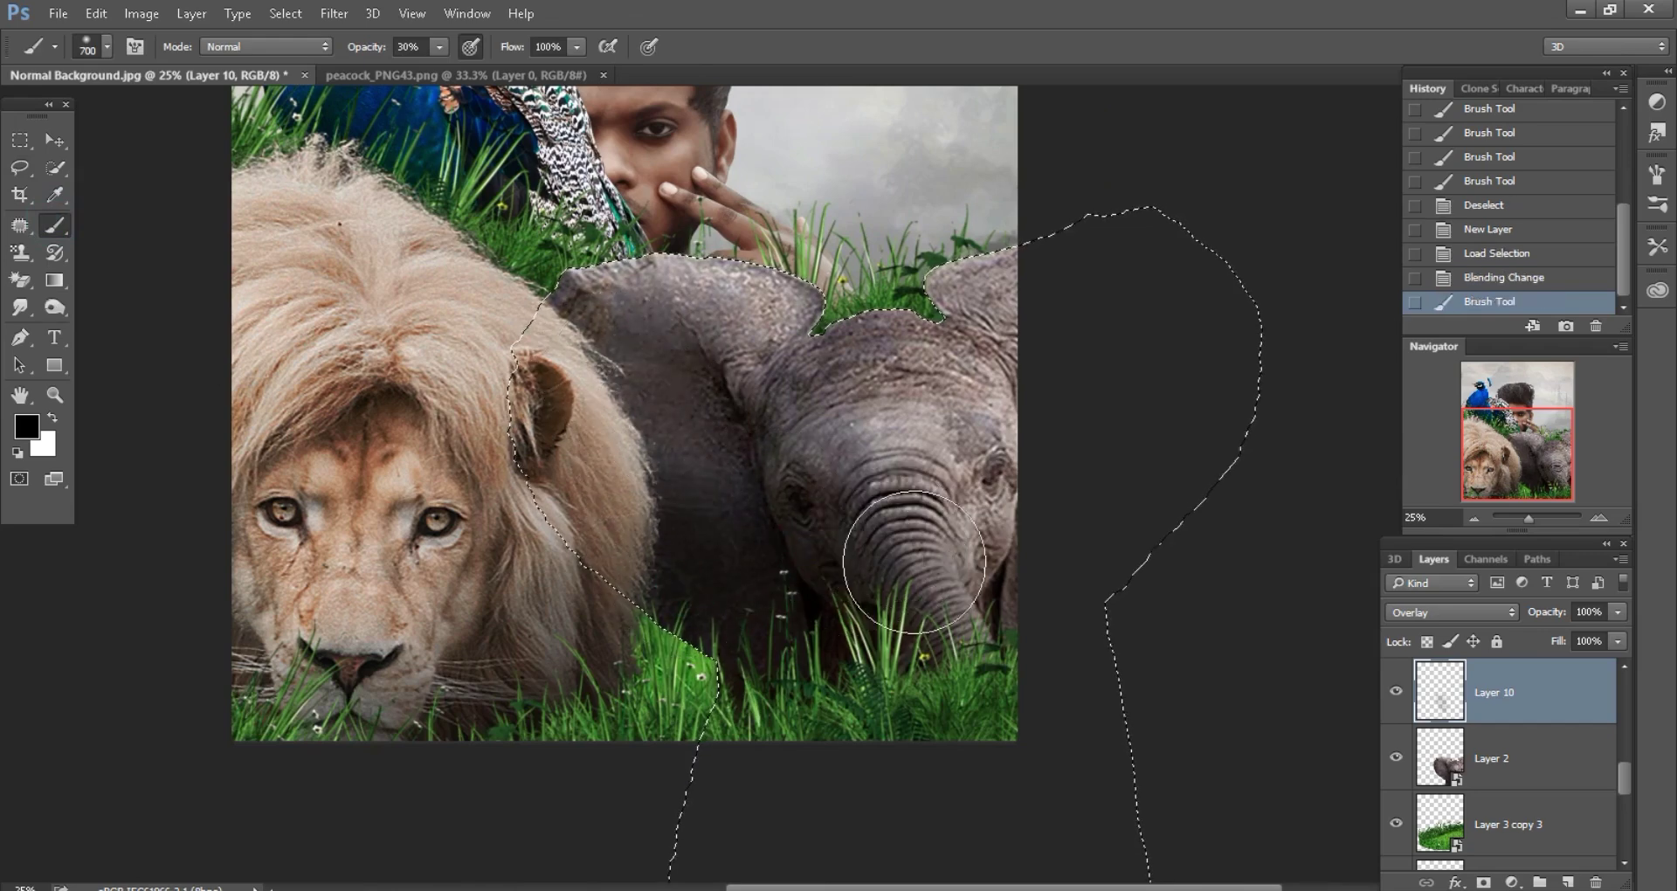
{"action": "mouse_move", "coordinate": [915, 562]}
{"action": "left_mouse_down"}
{"action": "mouse_move", "coordinate": [1048, 600]}
{"action": "mouse_move", "coordinate": [1060, 340]}
{"action": "mouse_move", "coordinate": [1075, 489]}
{"action": "left_mouse_up"}
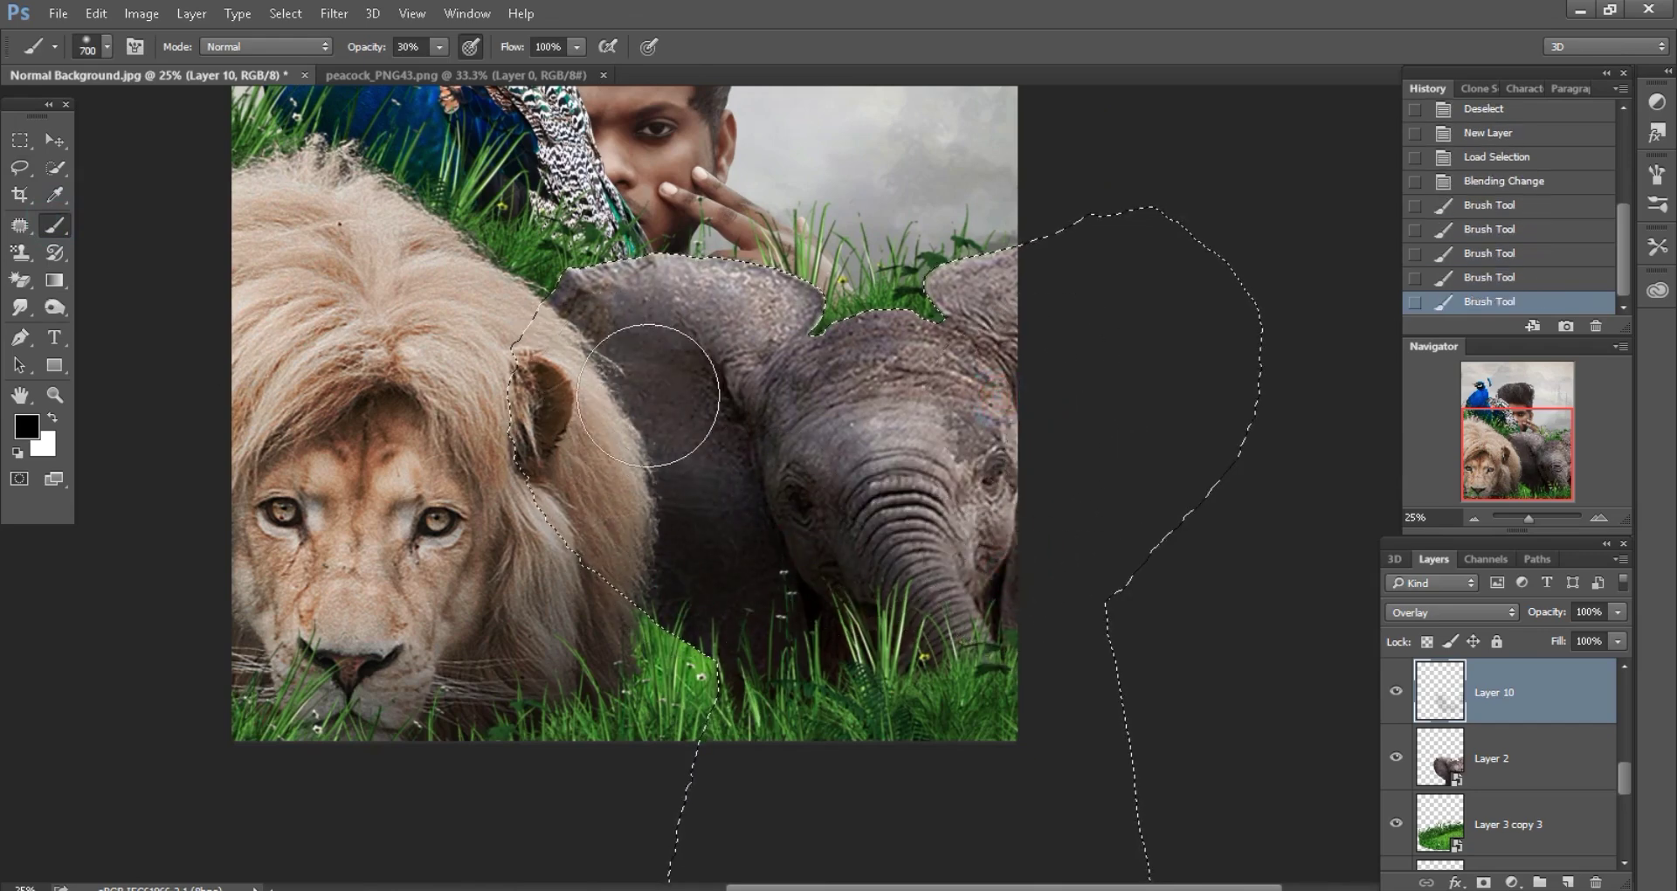
{"action": "left_click", "coordinate": [21, 168]}
{"action": "key", "text": "ctrl+d"}
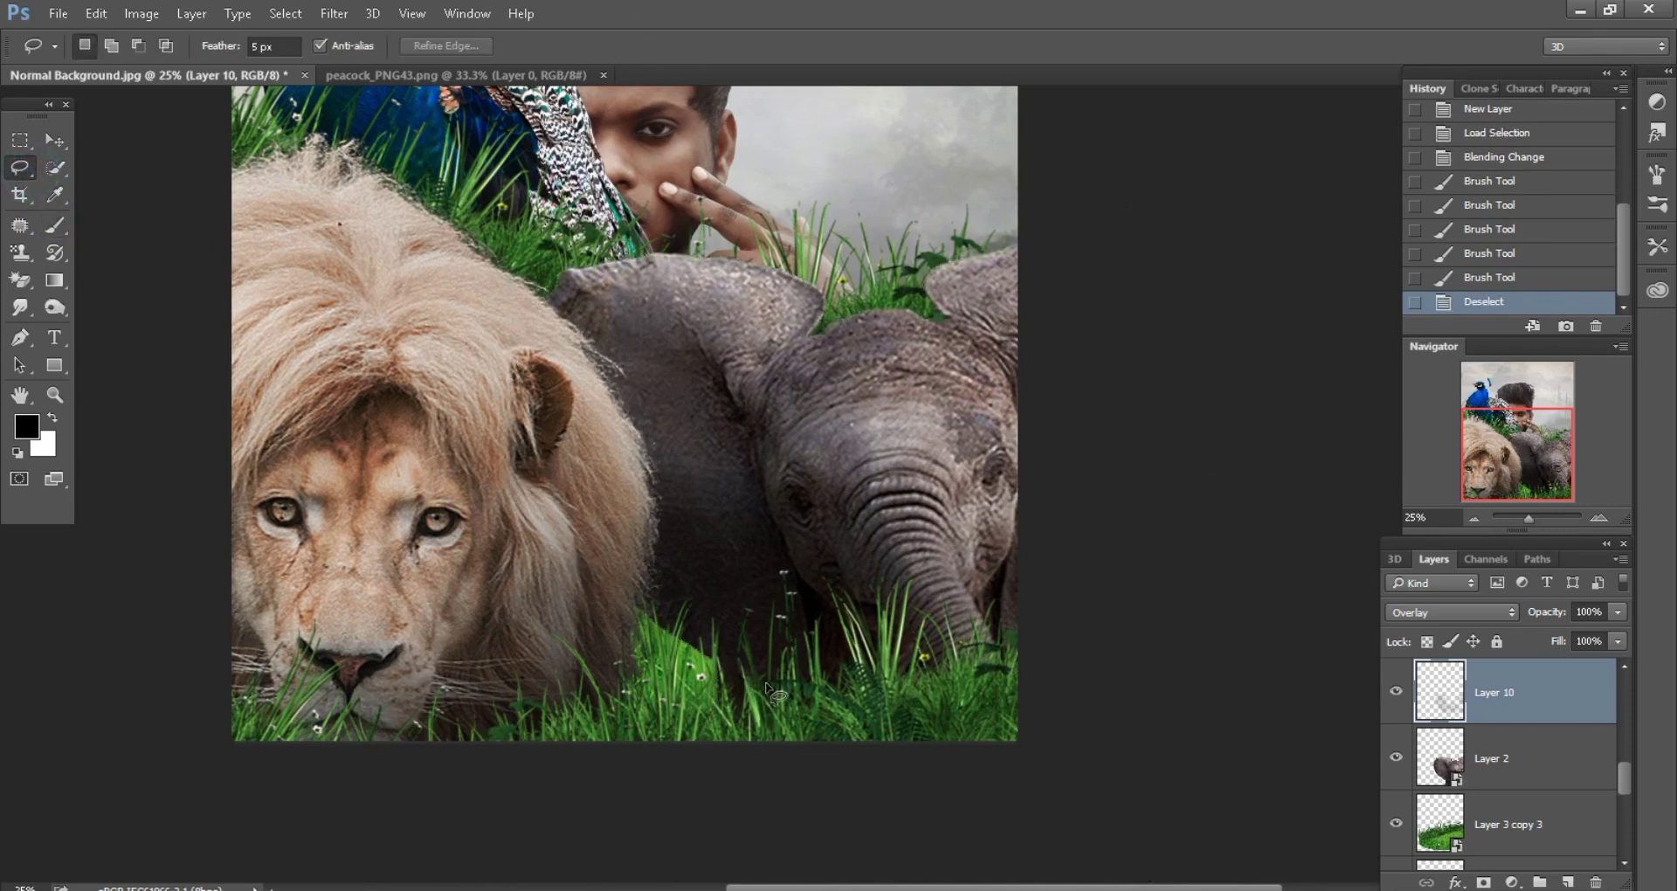
{"action": "left_click", "coordinate": [1517, 823]}
- Rasterize Layer 3 copy 2 and merge Layer 3 copy 3 down into it
{"action": "left_click", "coordinate": [1395, 821]}
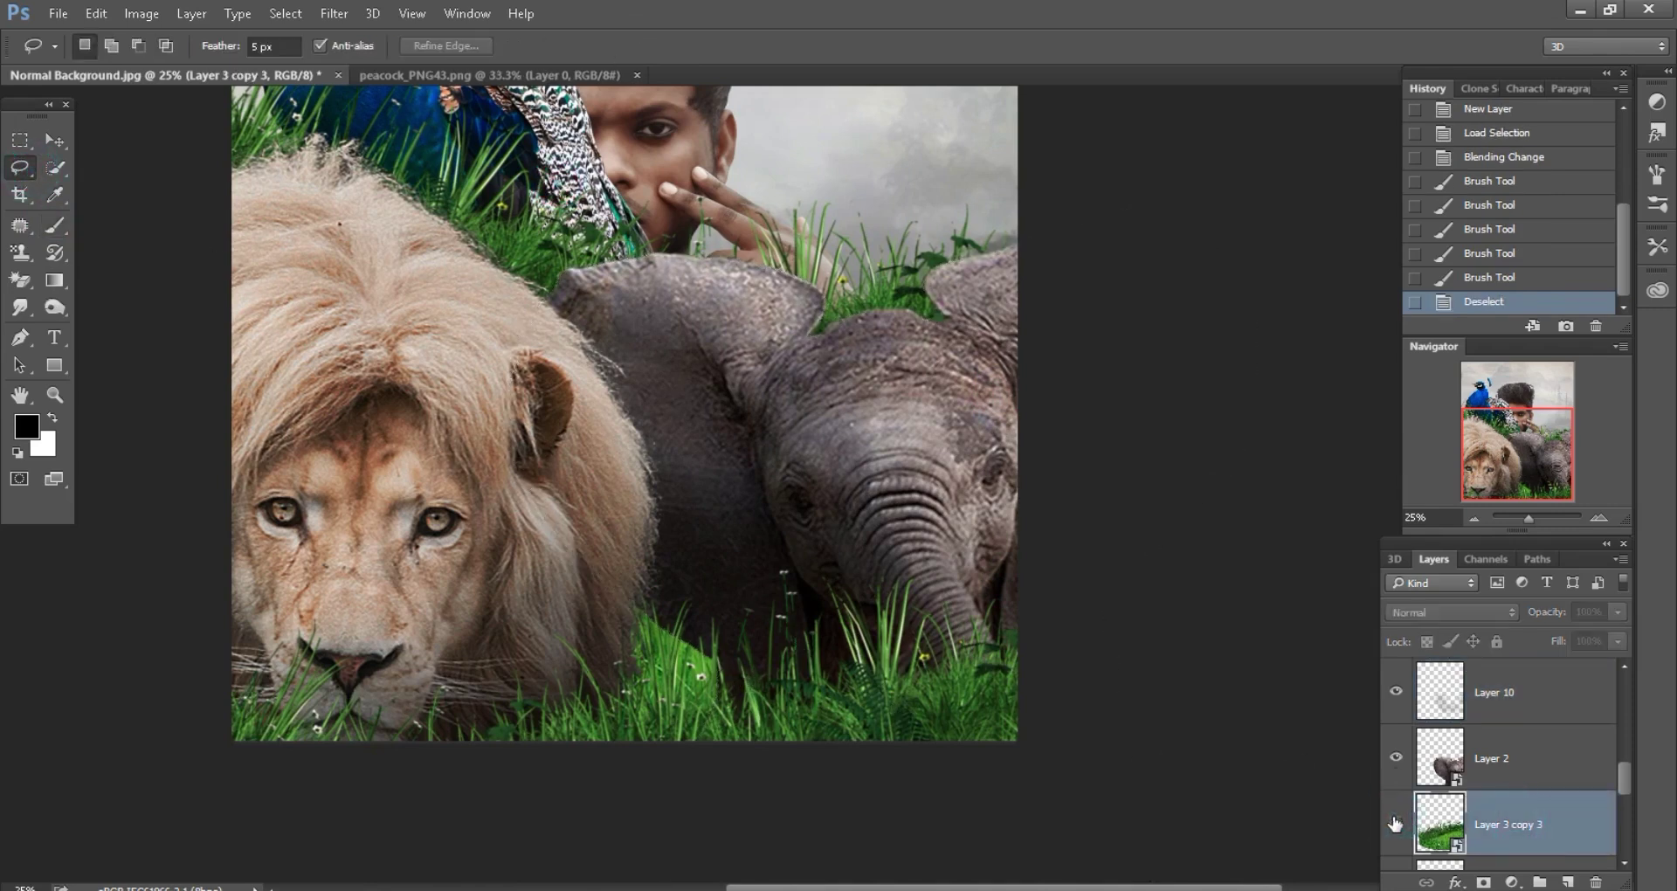
{"action": "scroll", "coordinate": [1522, 825], "scroll_direction": "down", "scroll_amount": 1}
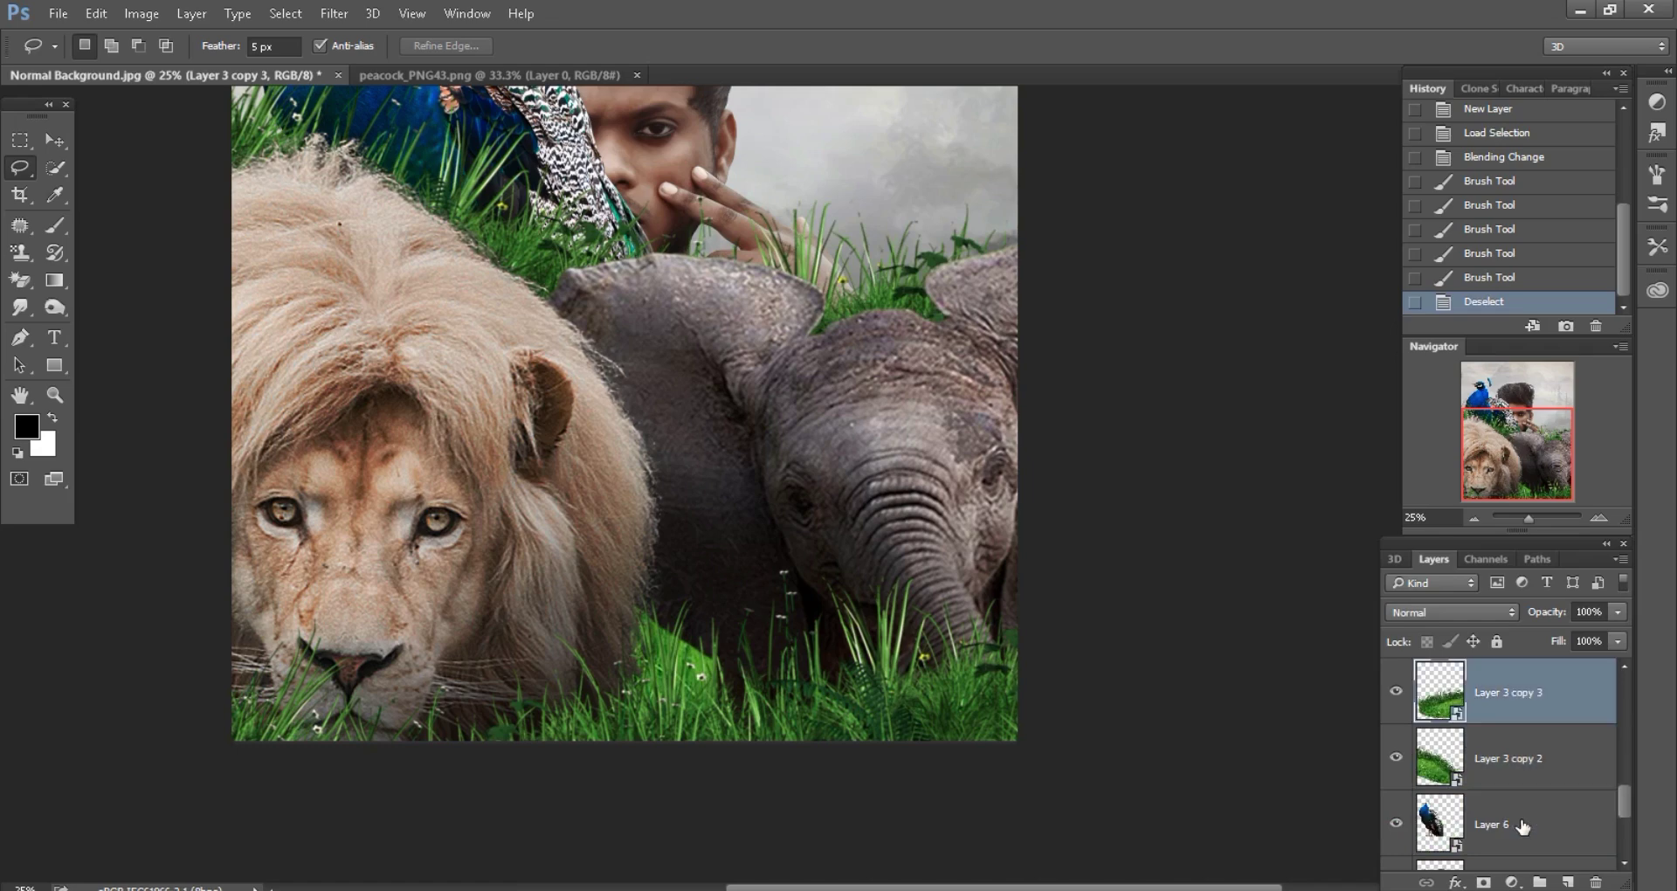
{"action": "left_click", "coordinate": [1524, 758]}
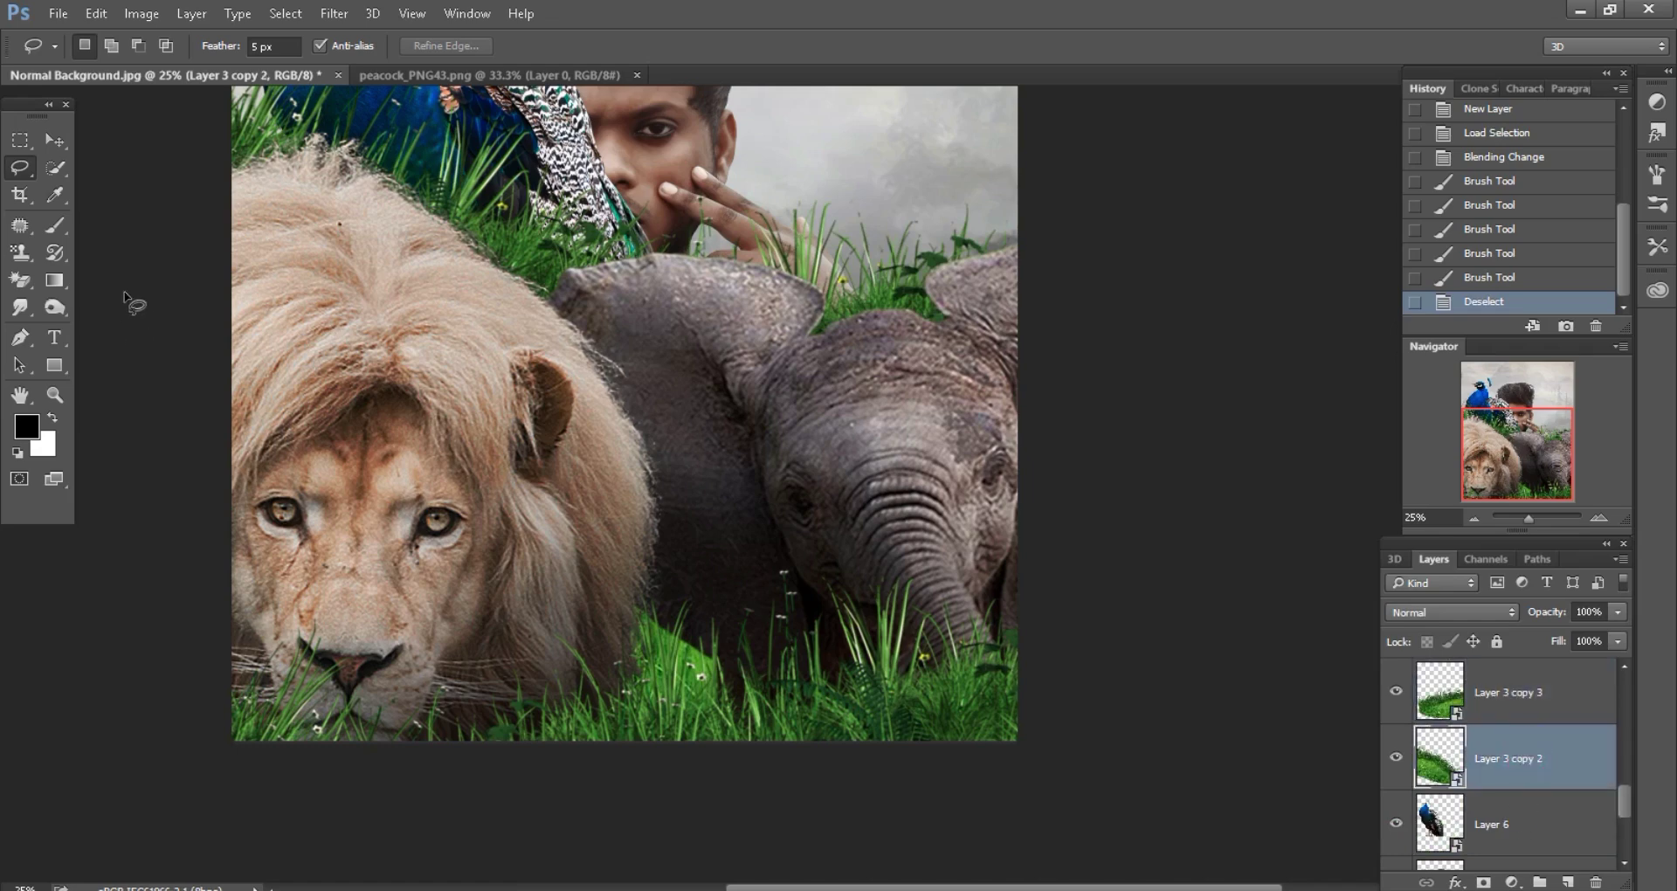
{"action": "left_click", "coordinate": [54, 224]}
{"action": "left_click", "coordinate": [1129, 693]}
{"action": "key", "text": "Return"}
{"action": "left_click", "coordinate": [1535, 716]}
{"action": "right_click", "coordinate": [1541, 699]}
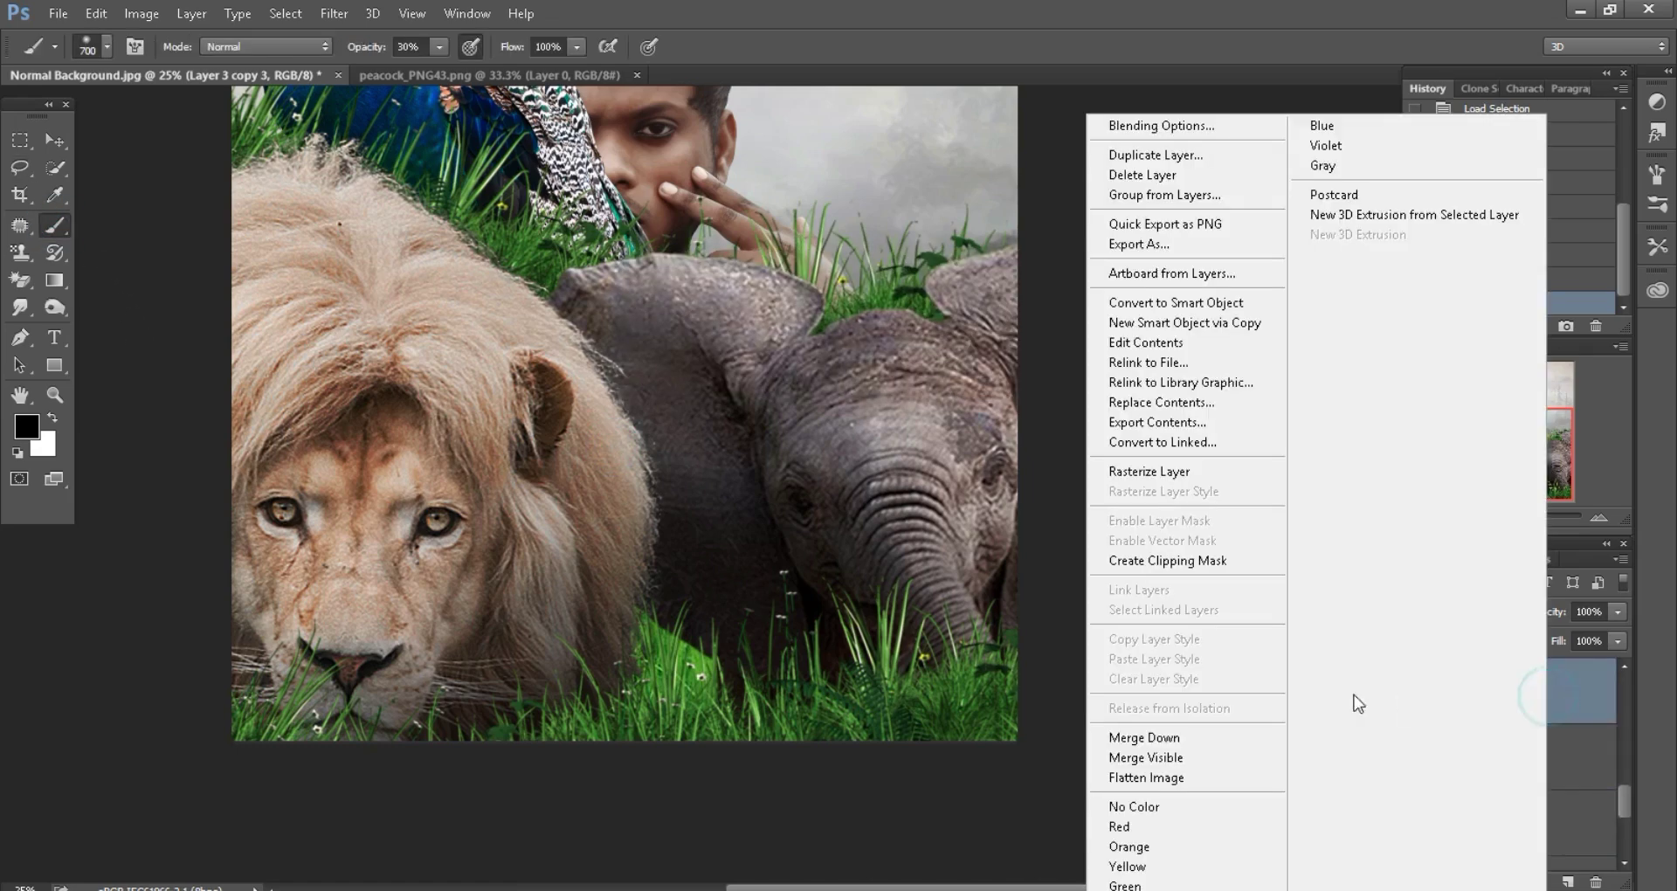
{"action": "left_click", "coordinate": [1188, 734]}
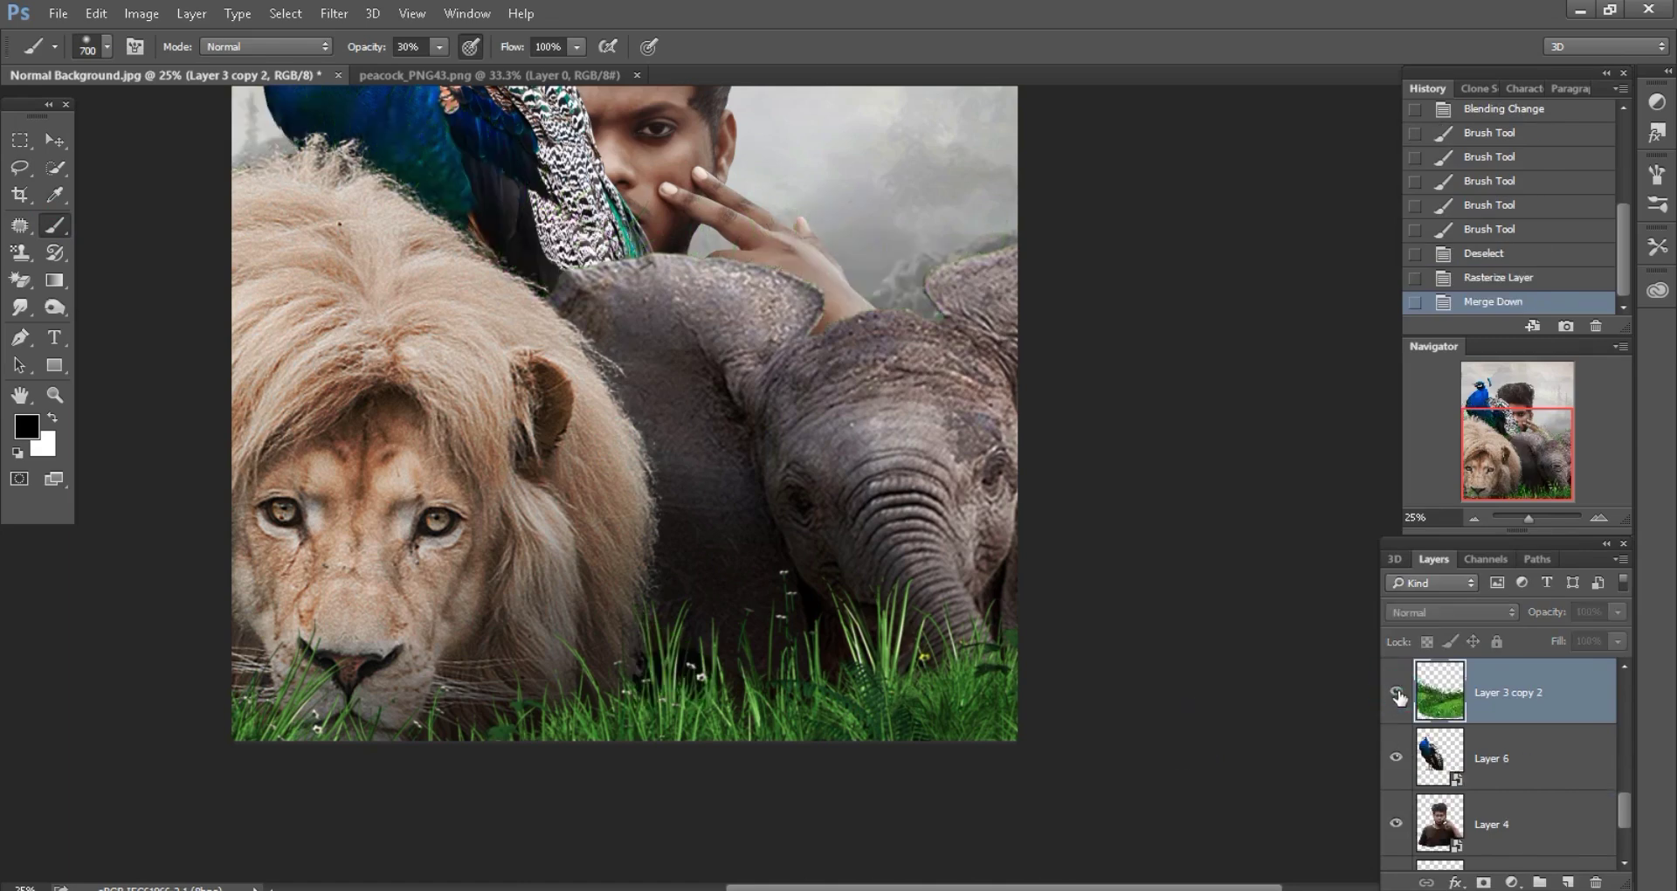
- On a new layer, brush faint dark shading over the grass near the elephant
{"action": "left_click", "coordinate": [1568, 882]}
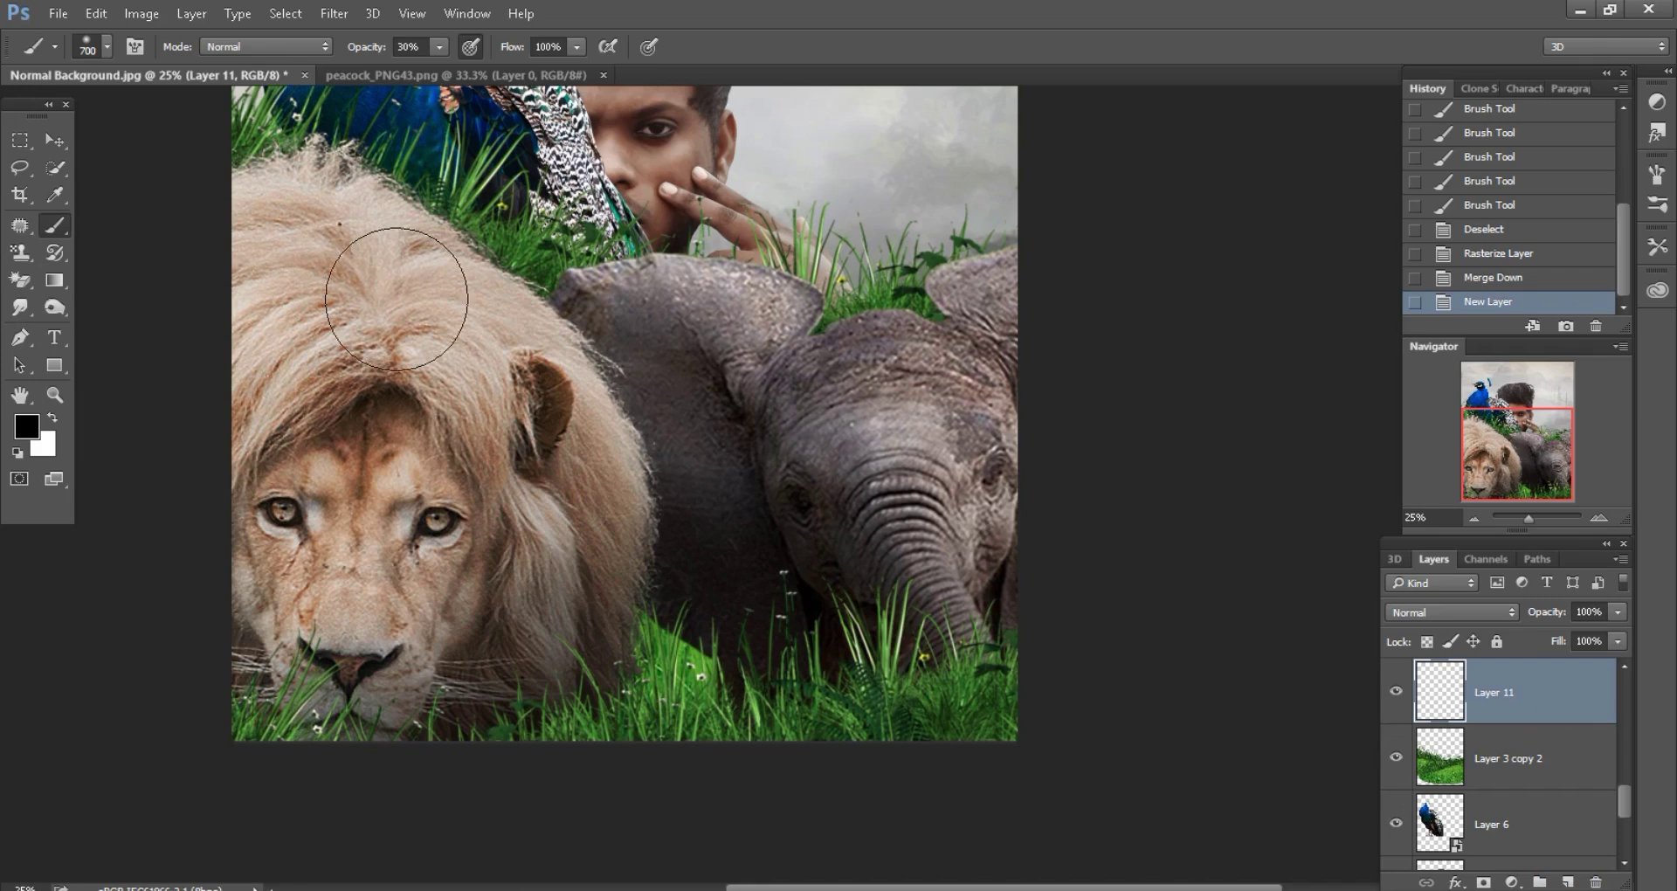
{"action": "mouse_move", "coordinate": [669, 559]}
{"action": "left_mouse_down"}
{"action": "mouse_move", "coordinate": [692, 599]}
{"action": "mouse_move", "coordinate": [664, 668]}
{"action": "mouse_move", "coordinate": [626, 648]}
{"action": "mouse_move", "coordinate": [690, 698]}
{"action": "left_mouse_up"}
{"action": "left_click_drag", "start_coordinate": [664, 699], "coordinate": [748, 711]}
{"action": "left_click_drag", "start_coordinate": [716, 629], "coordinate": [733, 664]}
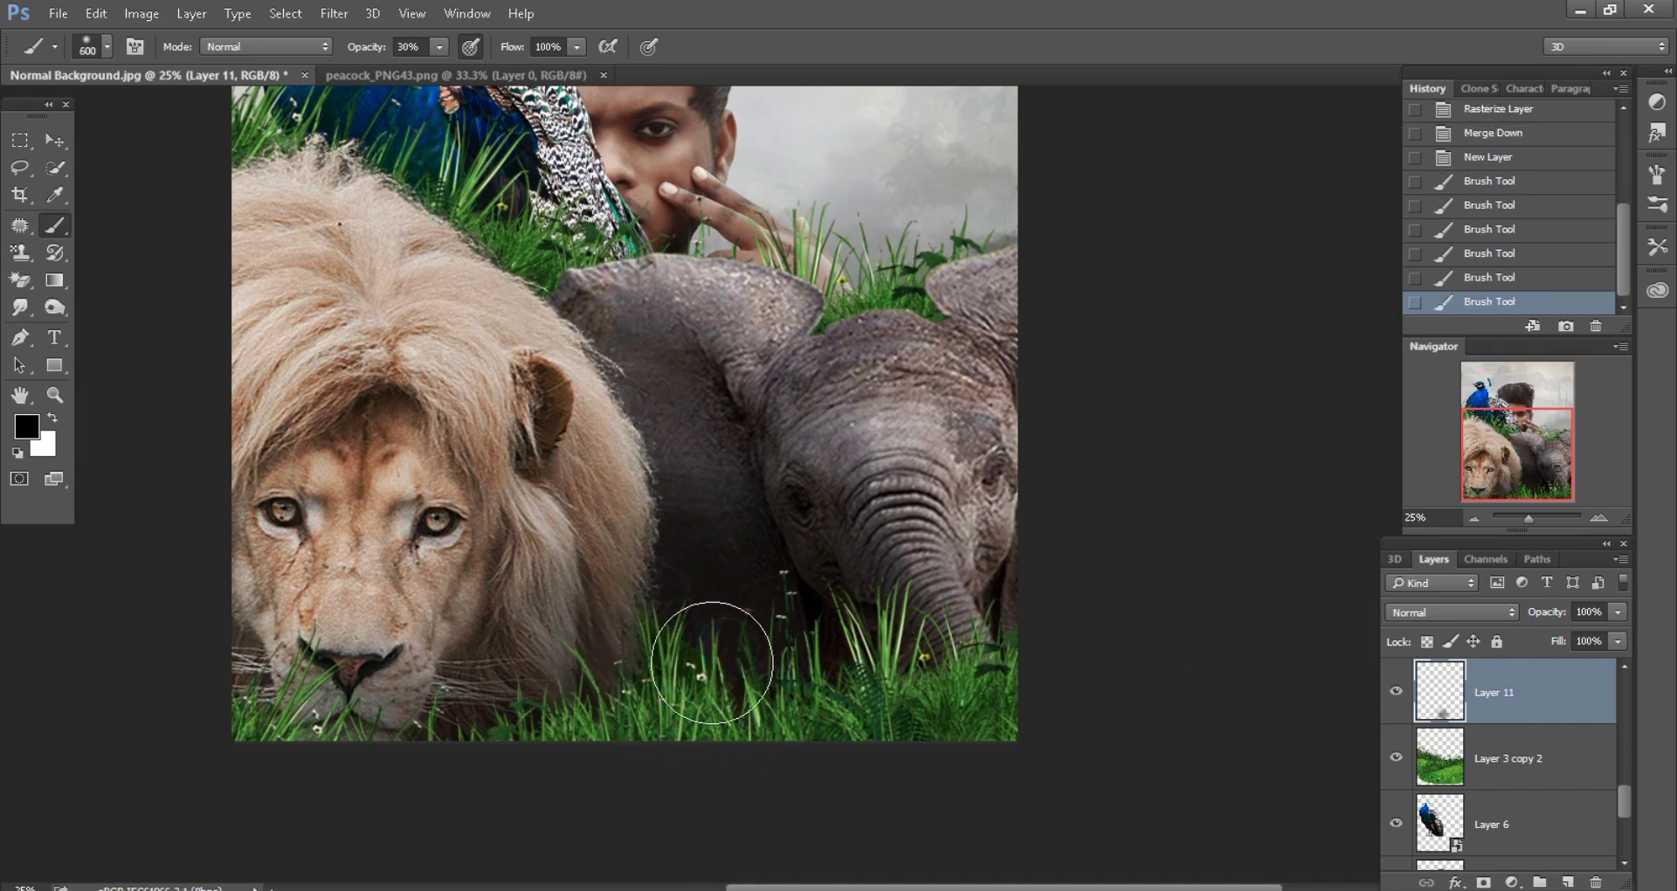
{"action": "scroll", "coordinate": [712, 662], "scroll_direction": "up", "scroll_amount": 2}
{"action": "scroll", "coordinate": [664, 625], "scroll_direction": "up", "scroll_amount": 1}
{"action": "key", "text": "l"}
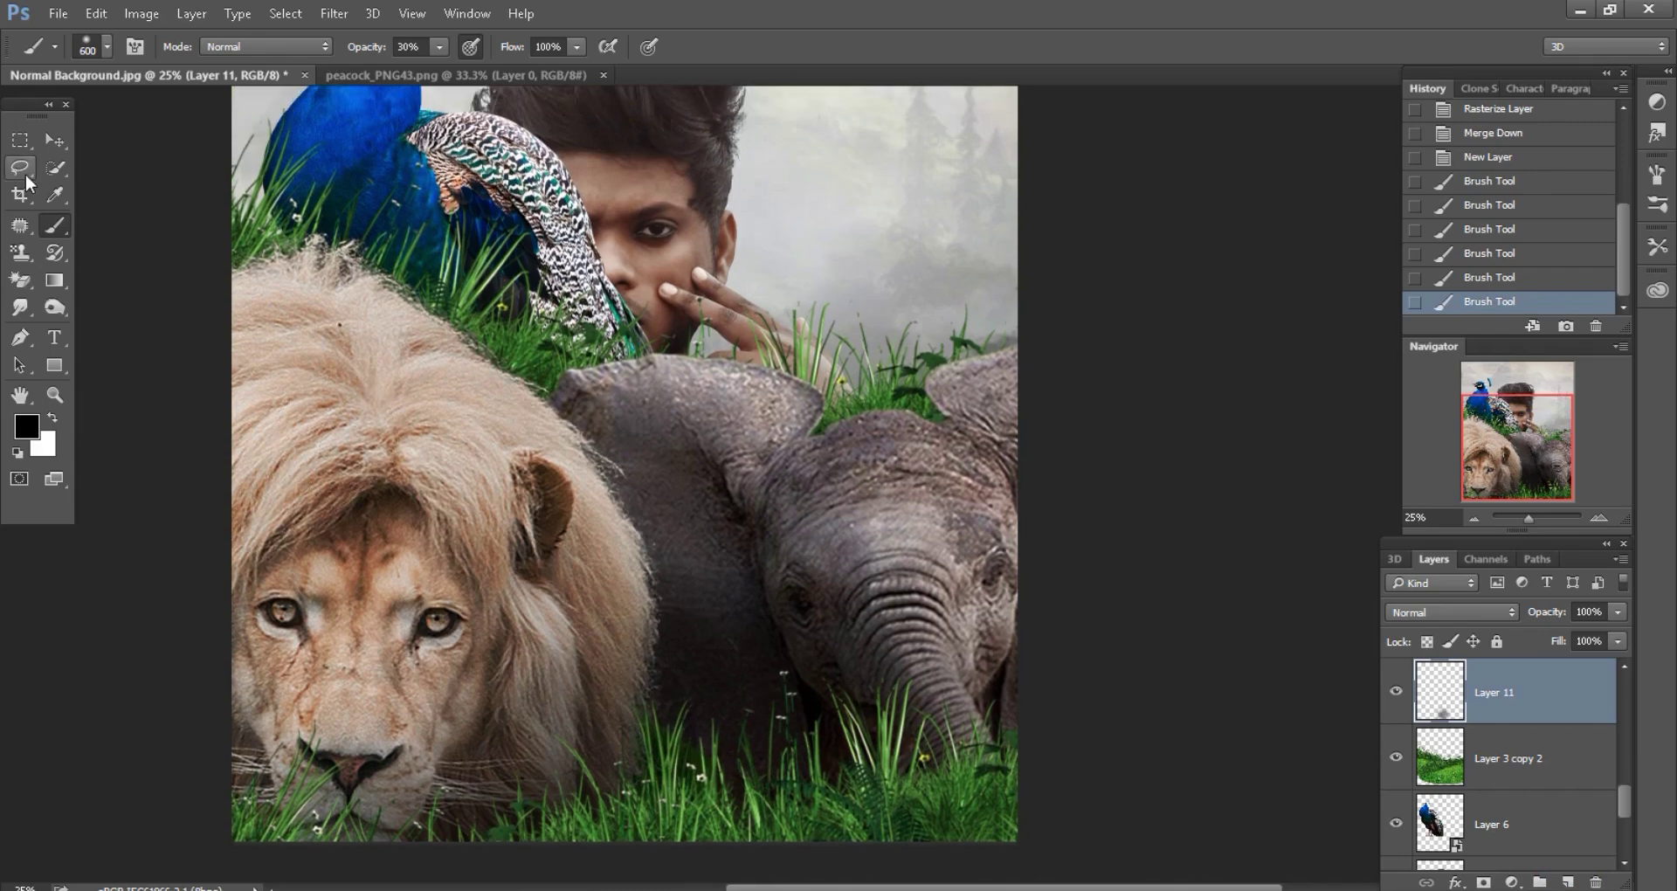
{"action": "scroll", "coordinate": [822, 380], "scroll_direction": "up", "scroll_amount": 3}
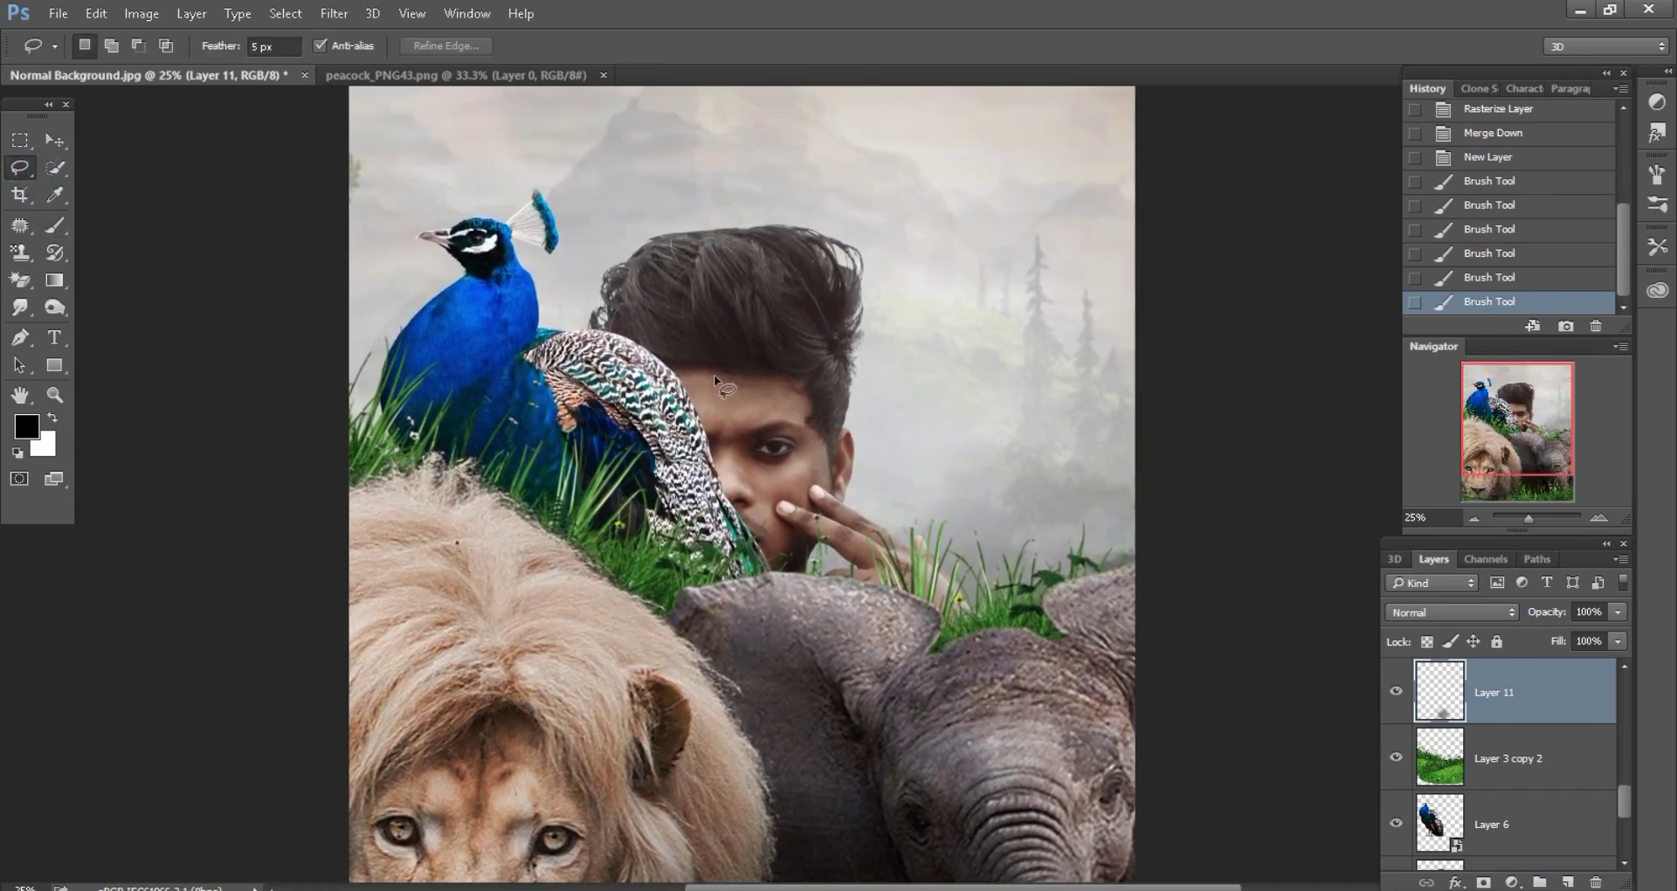
- Close the peacock image document and fit the composite to the window
{"action": "left_click", "coordinate": [54, 140]}
{"action": "left_click", "coordinate": [599, 74]}
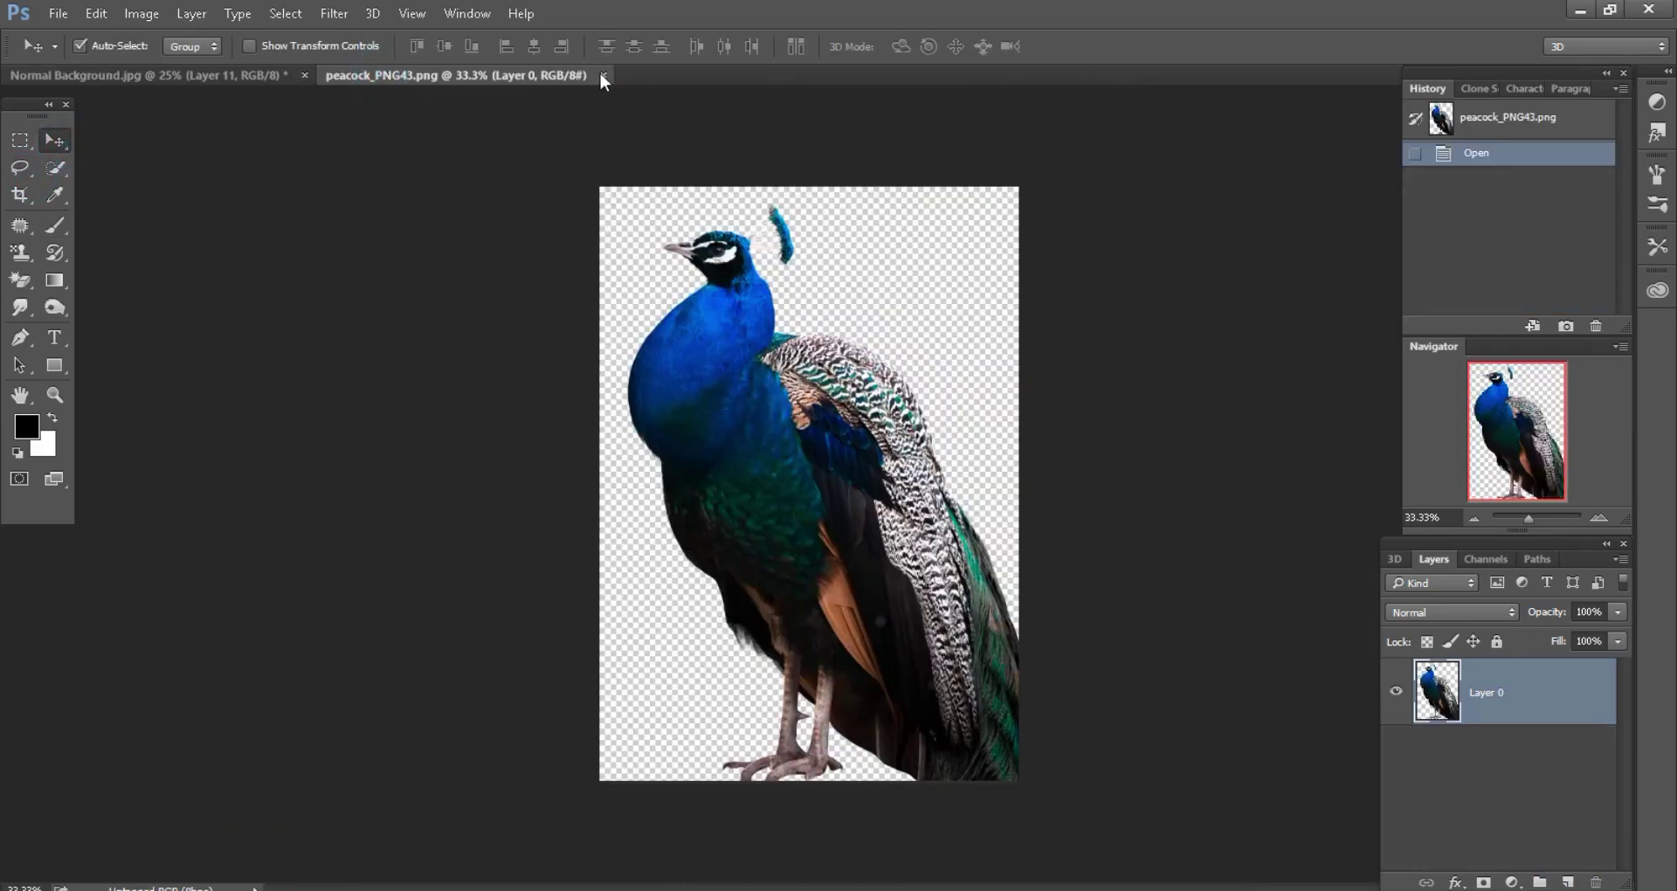
{"action": "left_click", "coordinate": [607, 75]}
{"action": "key", "text": "ctrl+minus"}
- Drag Tiger.png from the Safari Stock folder over to Photoshop
{"action": "key", "text": "alt+Tab"}
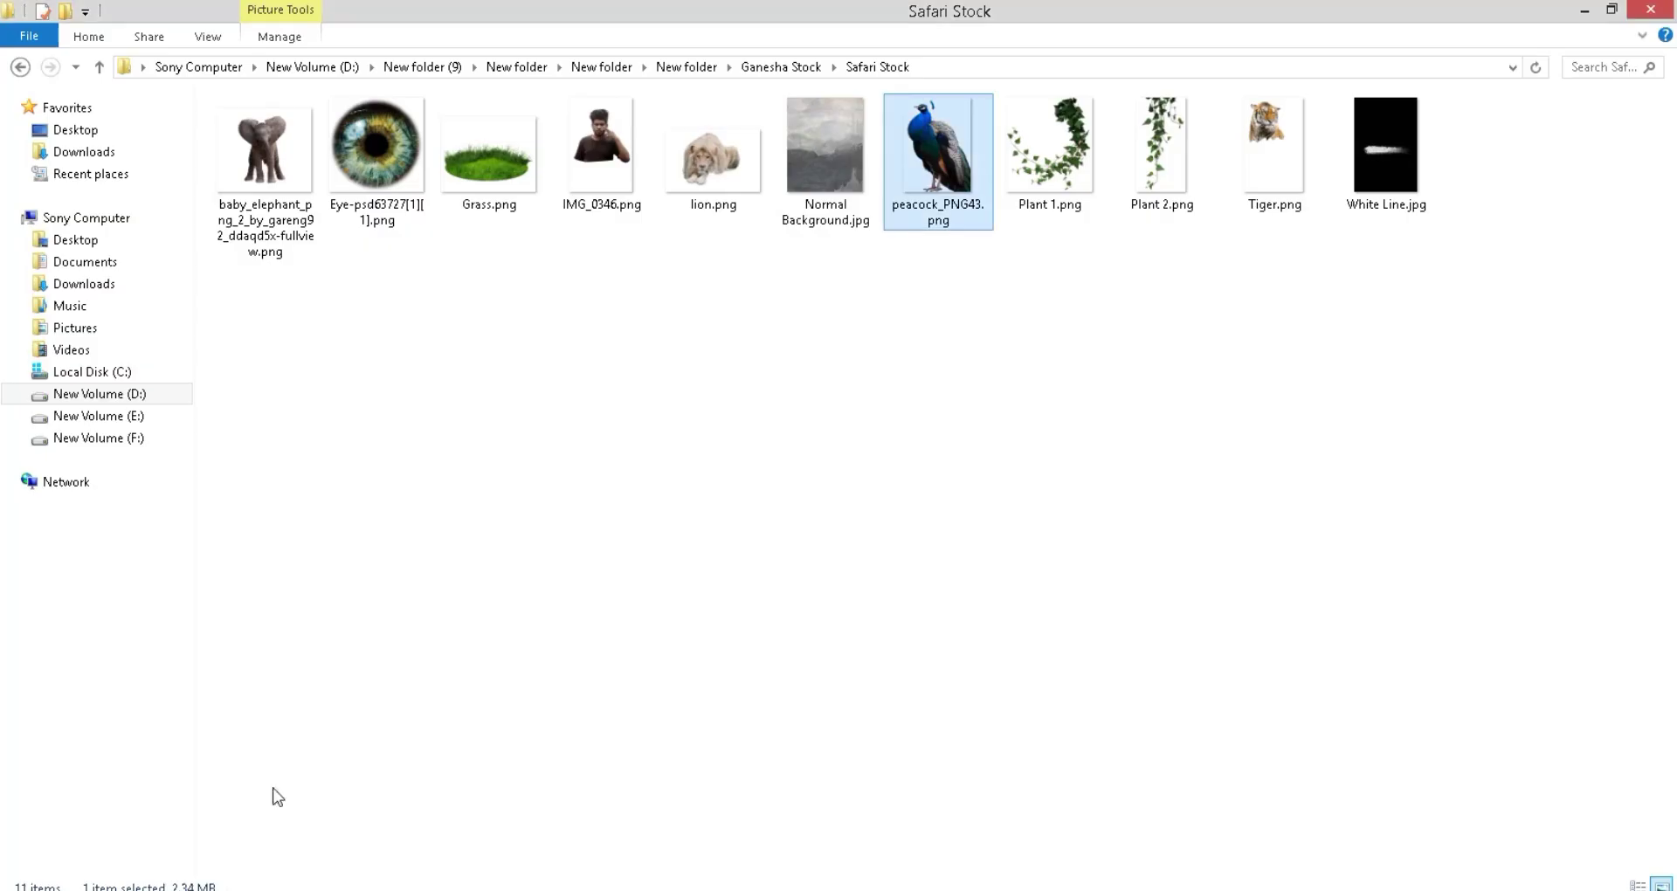
{"action": "left_click", "coordinate": [579, 482]}
{"action": "left_click_drag", "start_coordinate": [1224, 203], "coordinate": [1078, 487]}
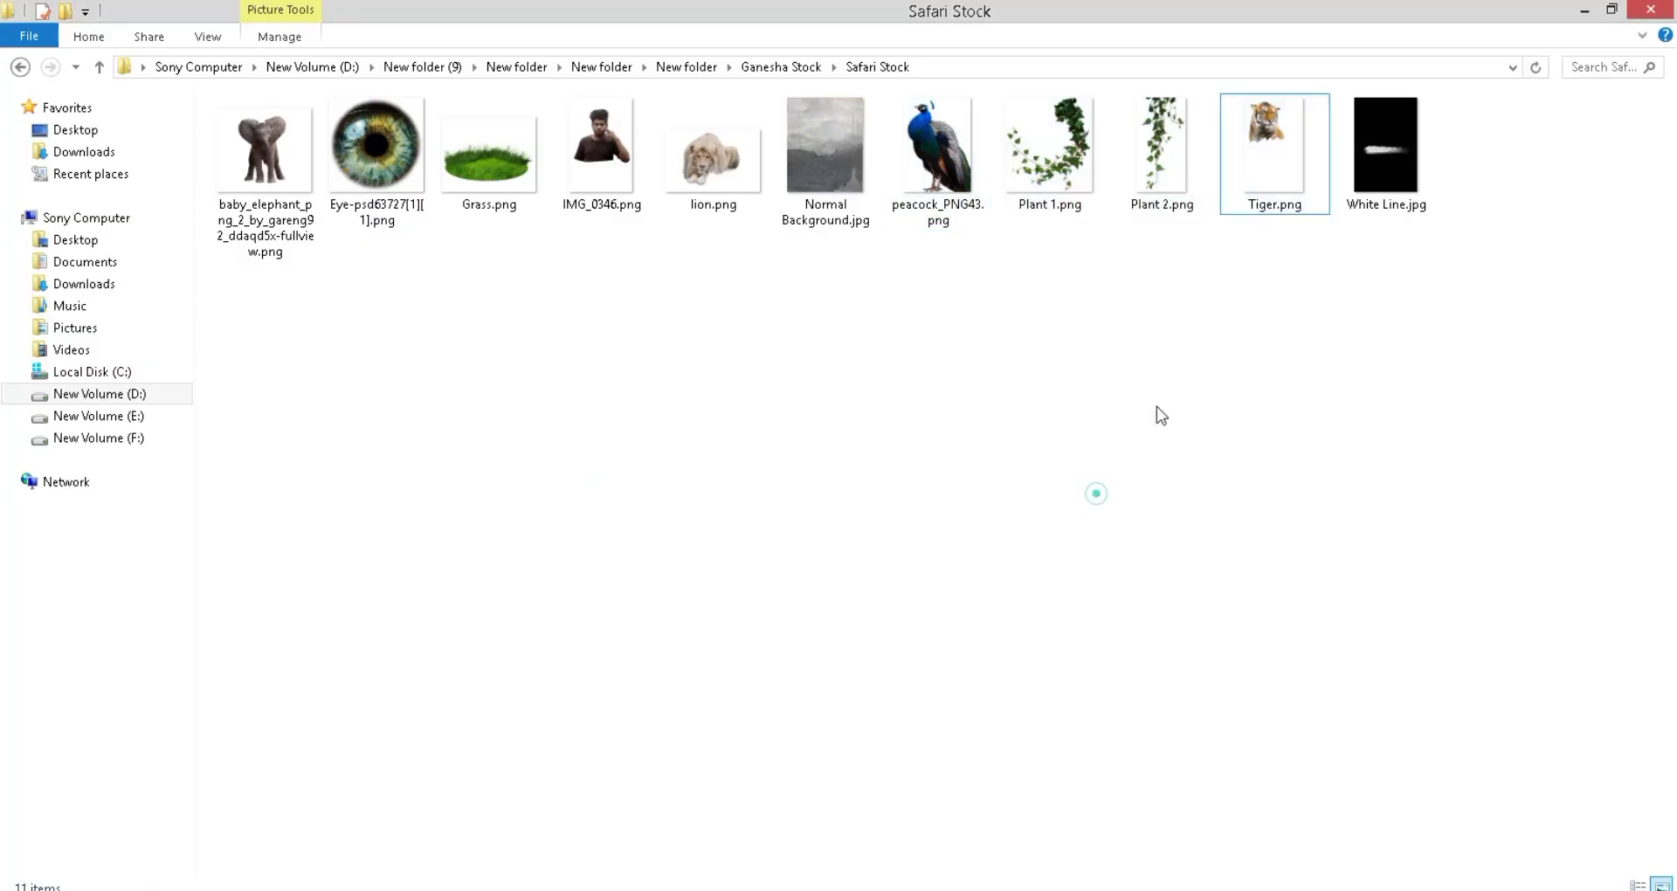
{"action": "left_click", "coordinate": [1275, 157]}
{"action": "mouse_move", "coordinate": [1274, 157]}
{"action": "left_mouse_down"}
{"action": "mouse_move", "coordinate": [605, 883]}
{"action": "mouse_move", "coordinate": [1123, 71]}
{"action": "left_mouse_up"}
- Drop the tiger into the composite as Layer 12 and convert it to a smart object
{"action": "mouse_move", "coordinate": [734, 278]}
{"action": "left_mouse_down"}
{"action": "mouse_move", "coordinate": [838, 276]}
{"action": "mouse_move", "coordinate": [954, 378]}
{"action": "left_mouse_up"}
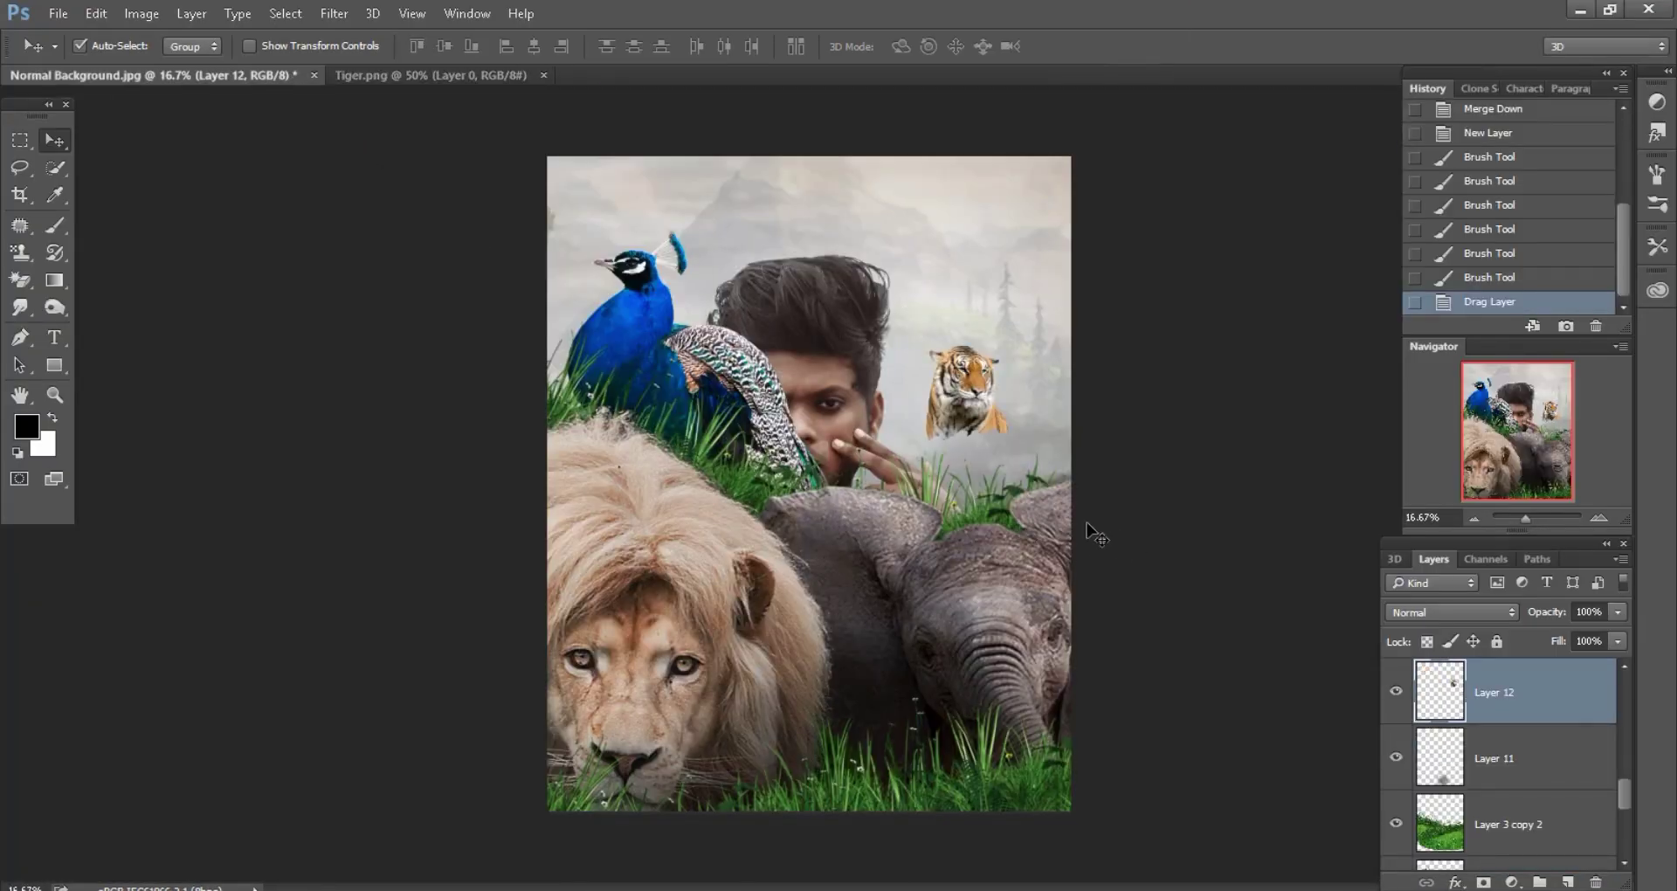
{"action": "right_click", "coordinate": [1554, 698]}
{"action": "left_click", "coordinate": [1188, 348]}
- Scale the tiger proportionally to 272% with Free Transform and commit
{"action": "left_click", "coordinate": [93, 14]}
{"action": "left_click", "coordinate": [140, 420]}
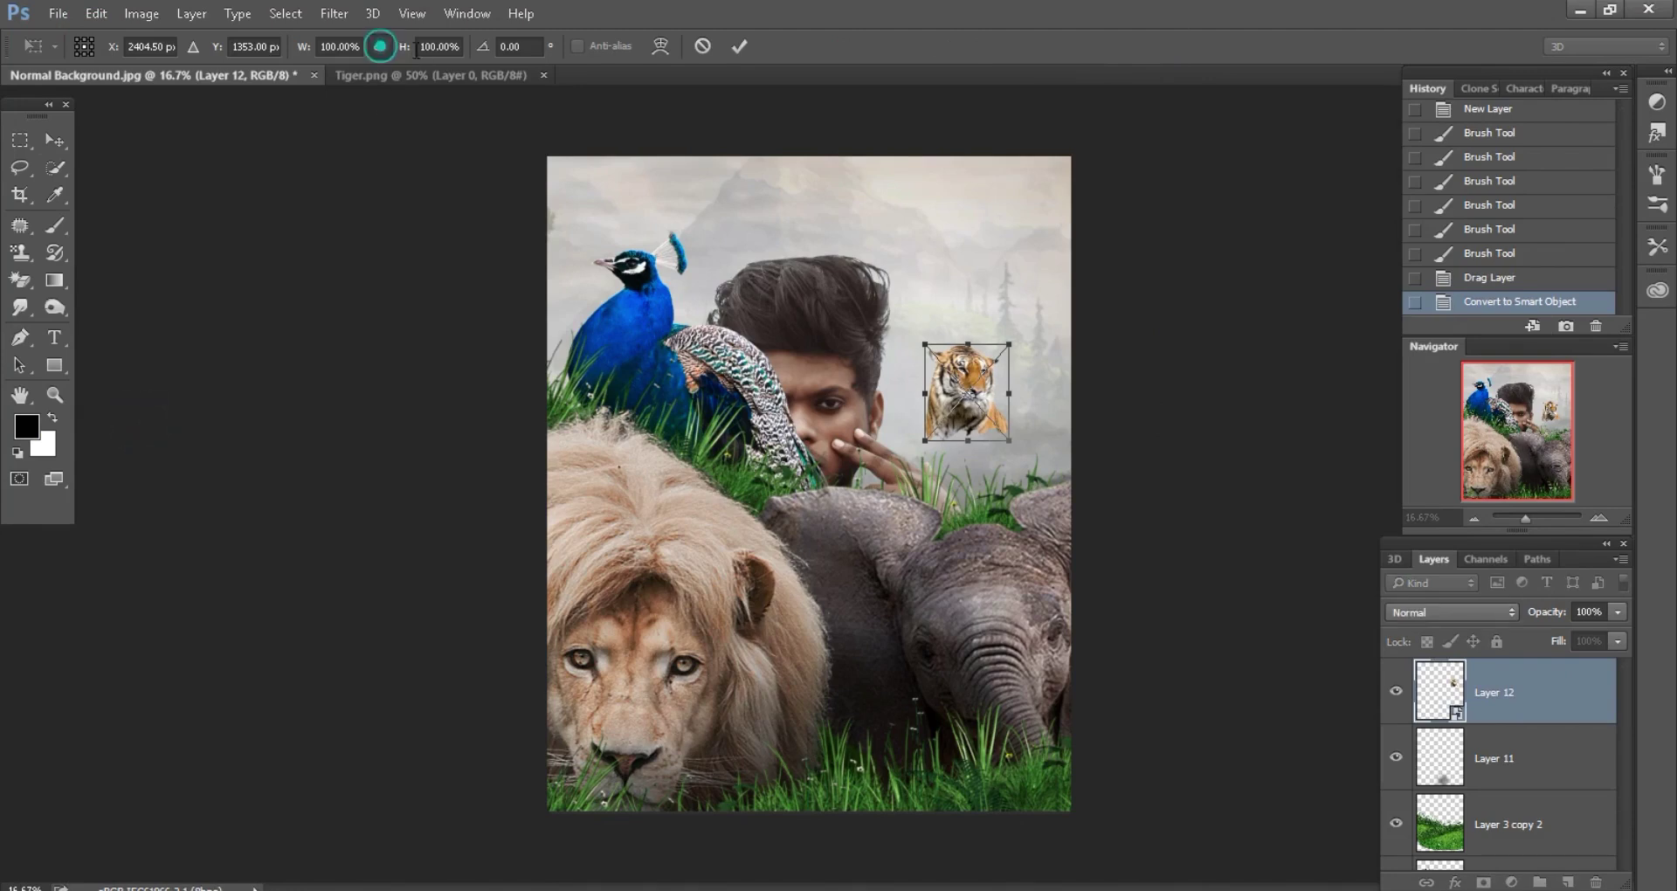
{"action": "left_click_drag", "start_coordinate": [404, 50], "coordinate": [556, 41]}
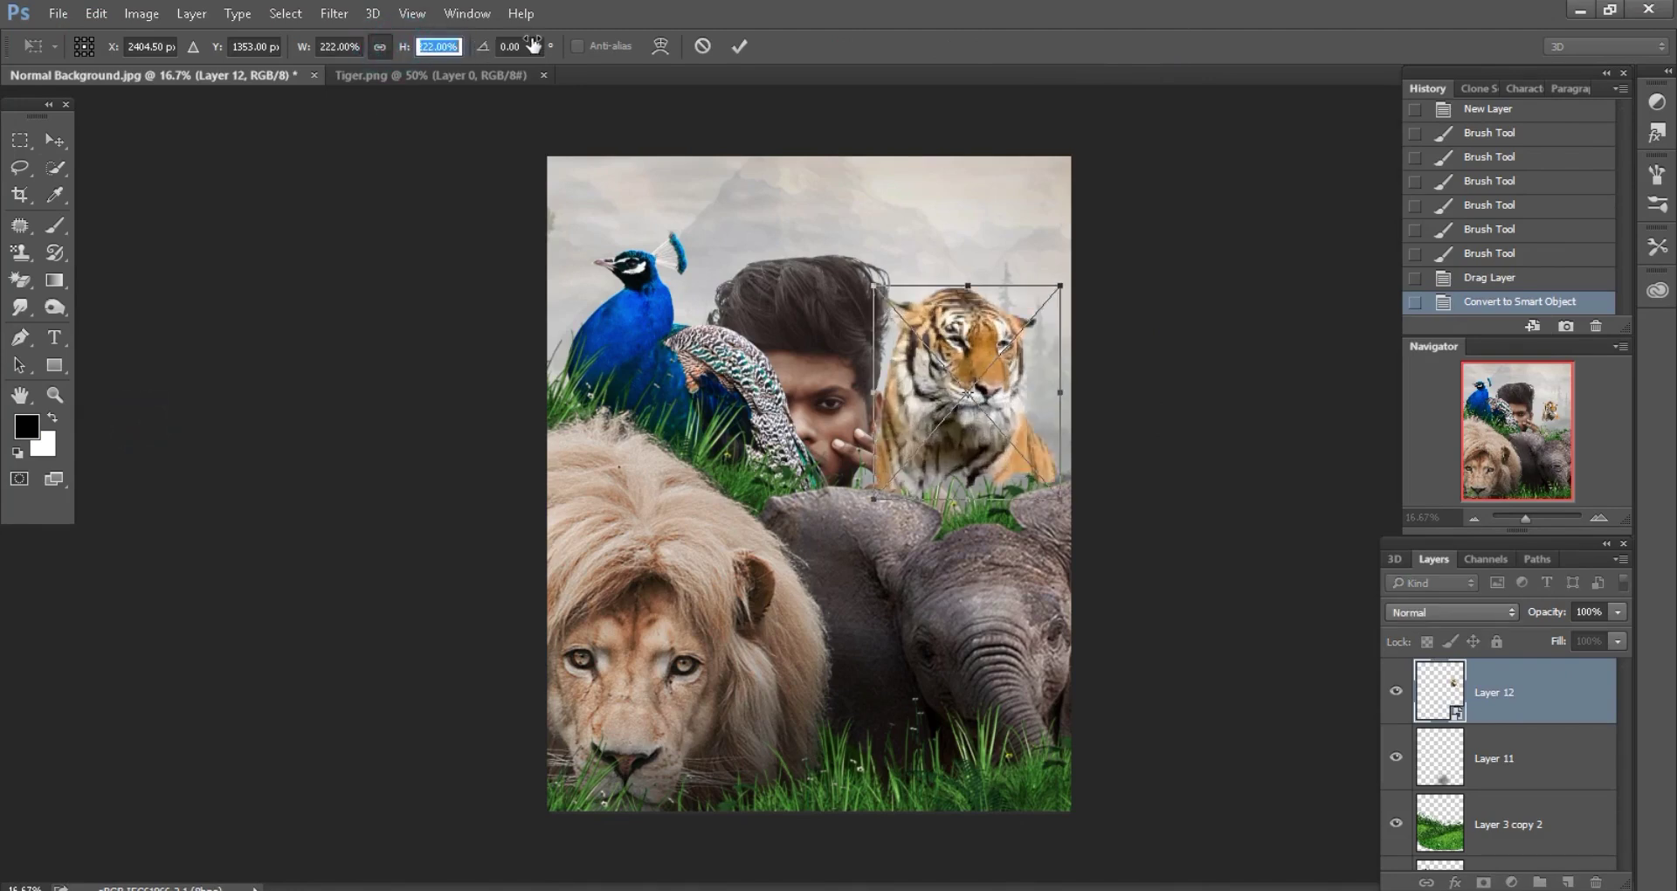
{"action": "left_click_drag", "start_coordinate": [556, 41], "coordinate": [585, 37]}
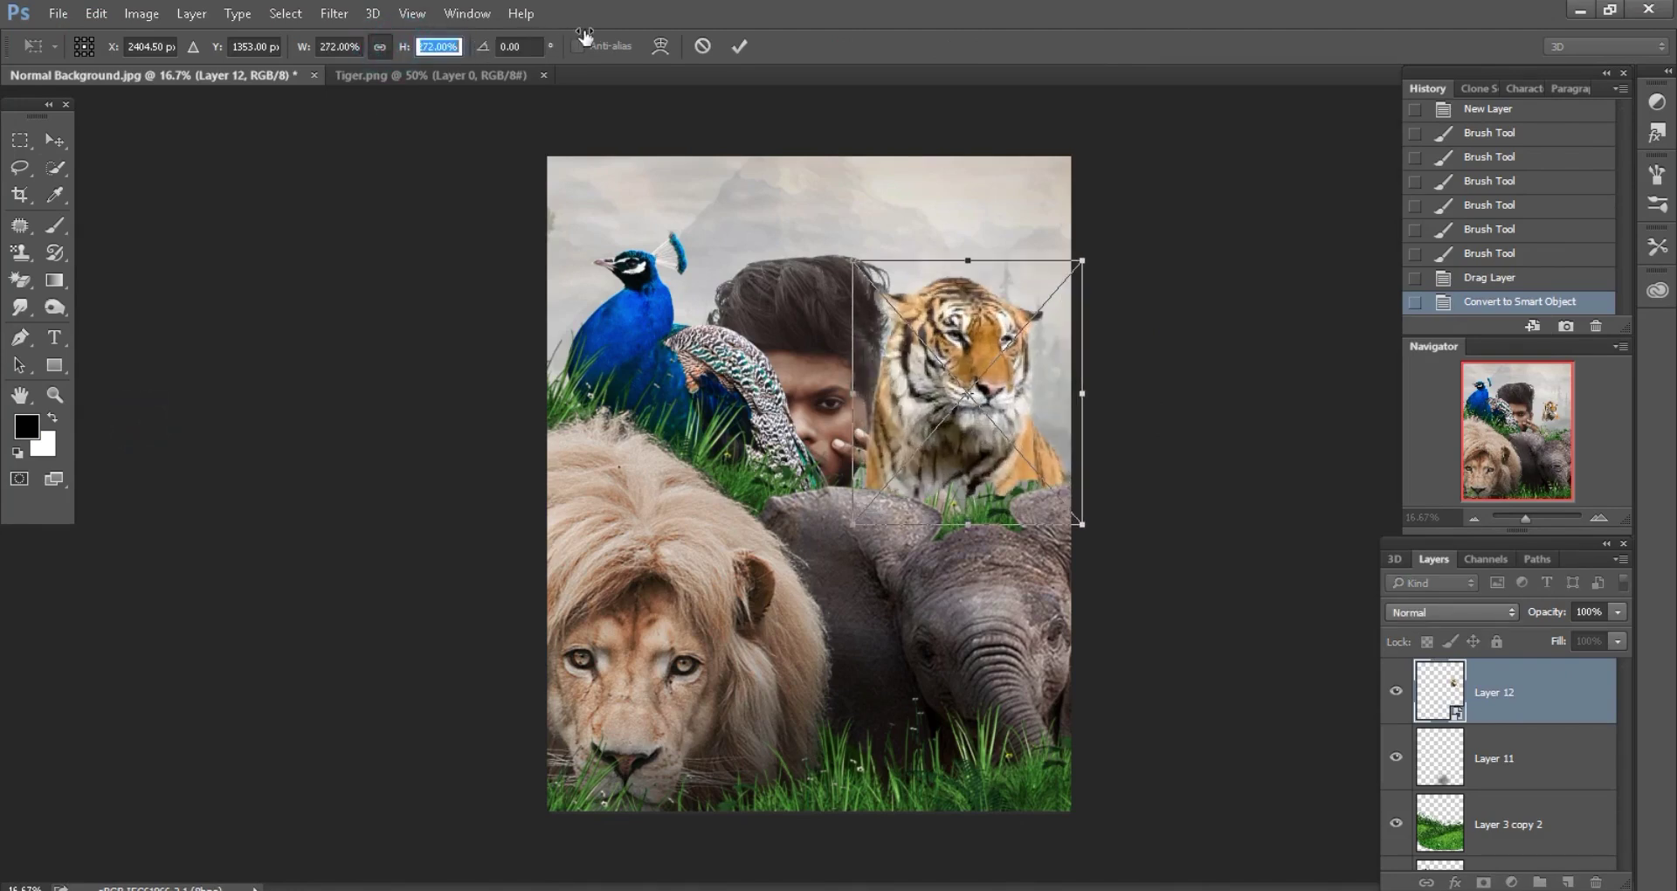
{"action": "left_click", "coordinate": [747, 49]}
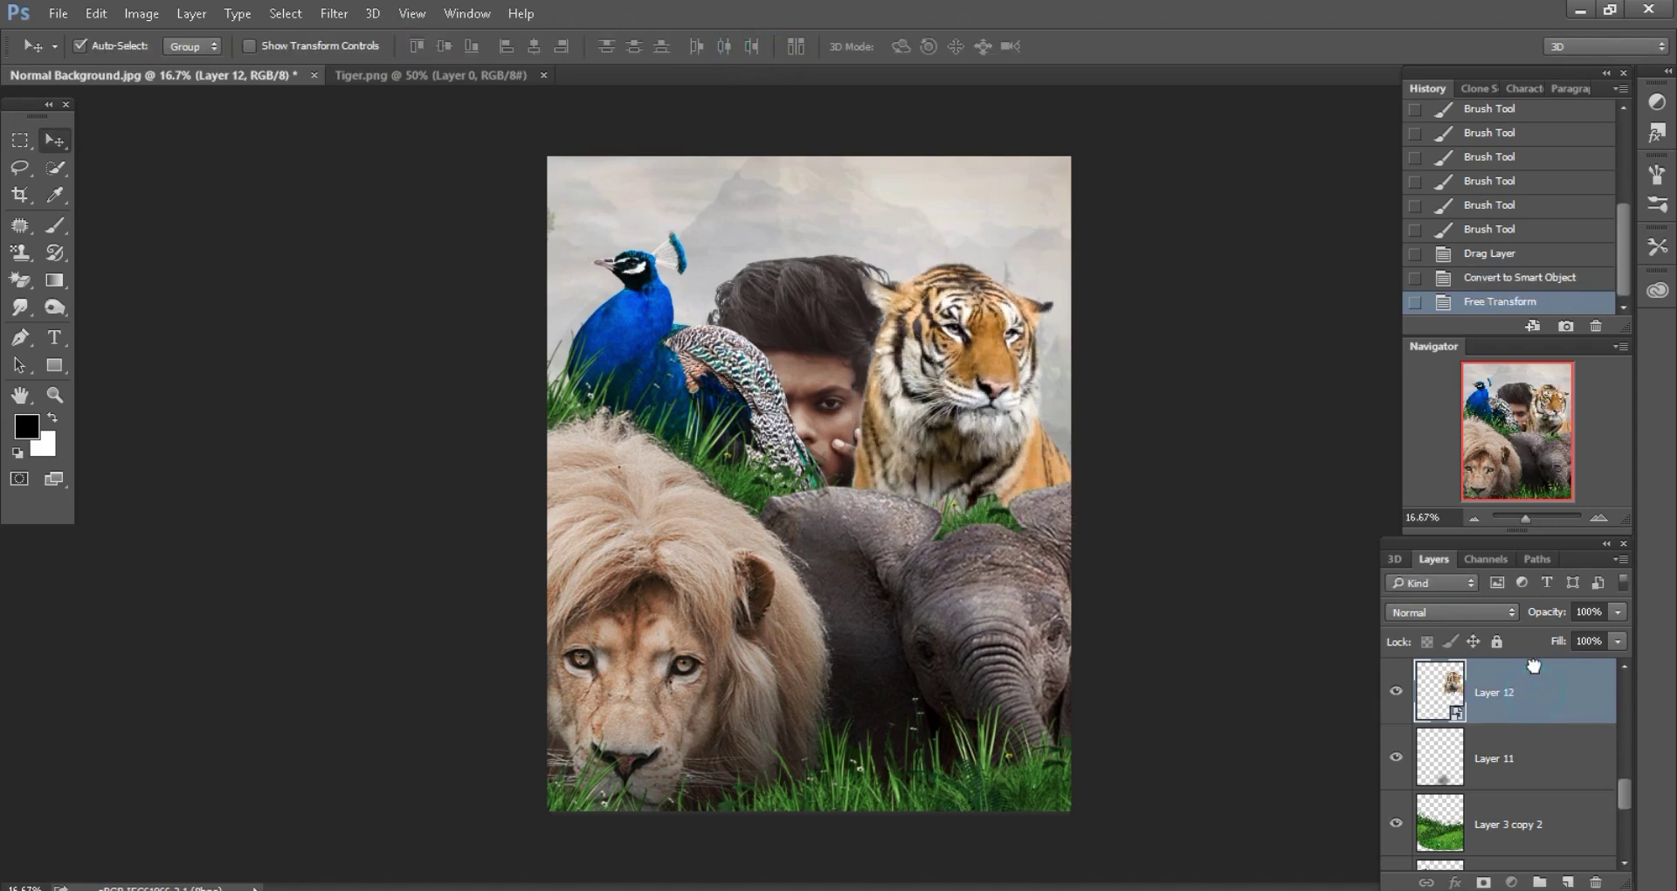
- Move tiger Layer 12 down the stack beneath the man's Layer 4
{"action": "left_click_drag", "start_coordinate": [1534, 666], "coordinate": [1518, 594]}
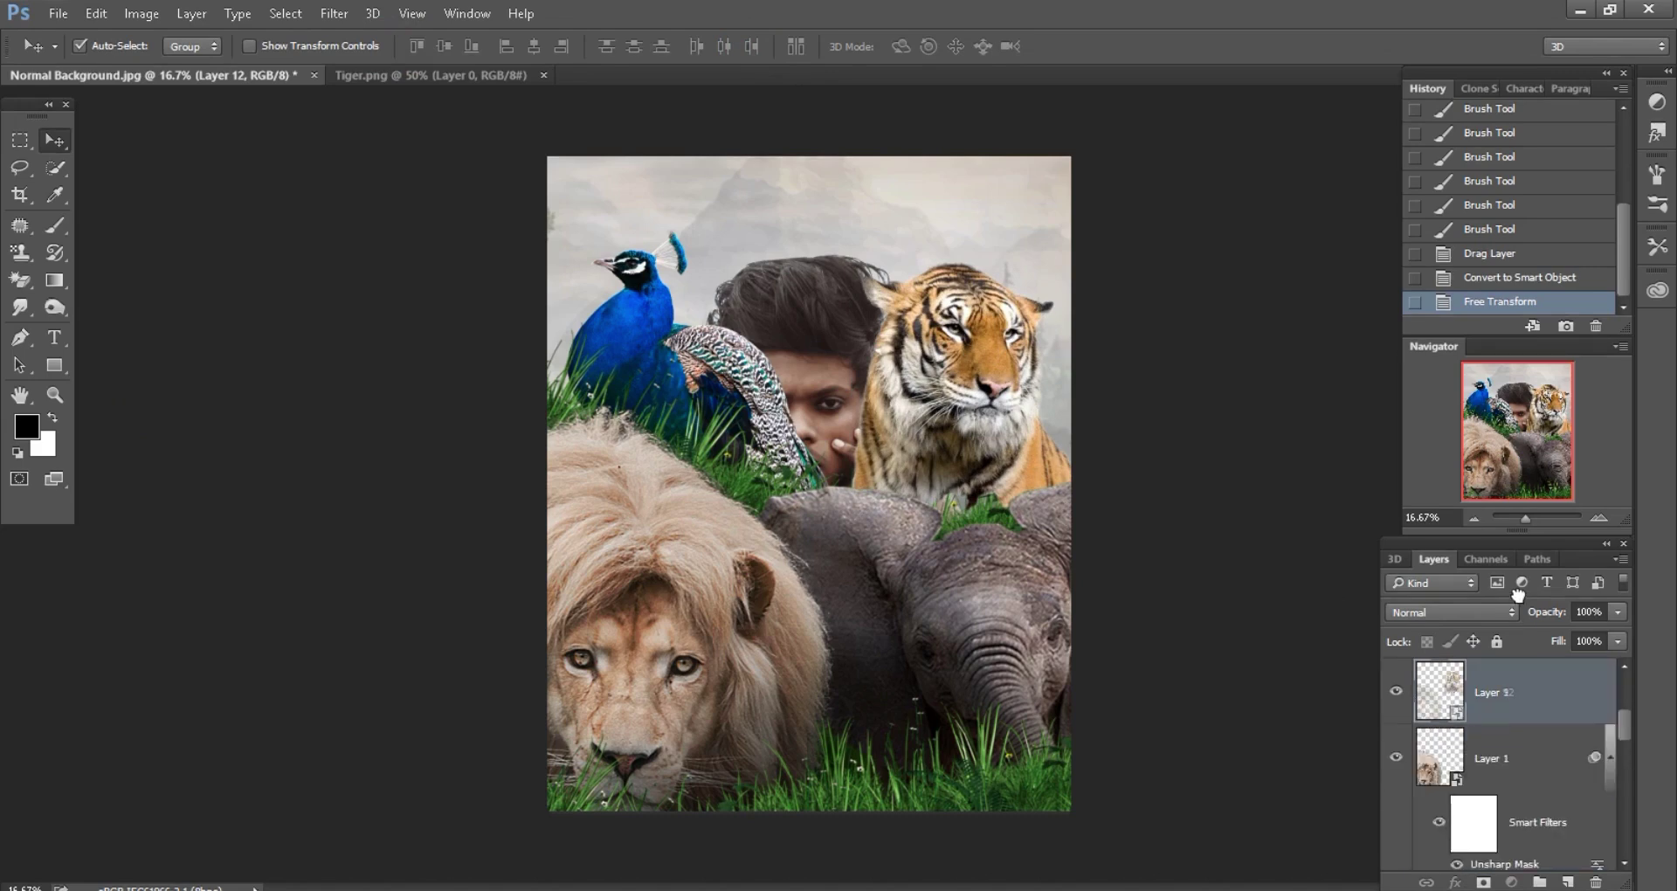
{"action": "left_click_drag", "start_coordinate": [1518, 594], "coordinate": [1510, 774]}
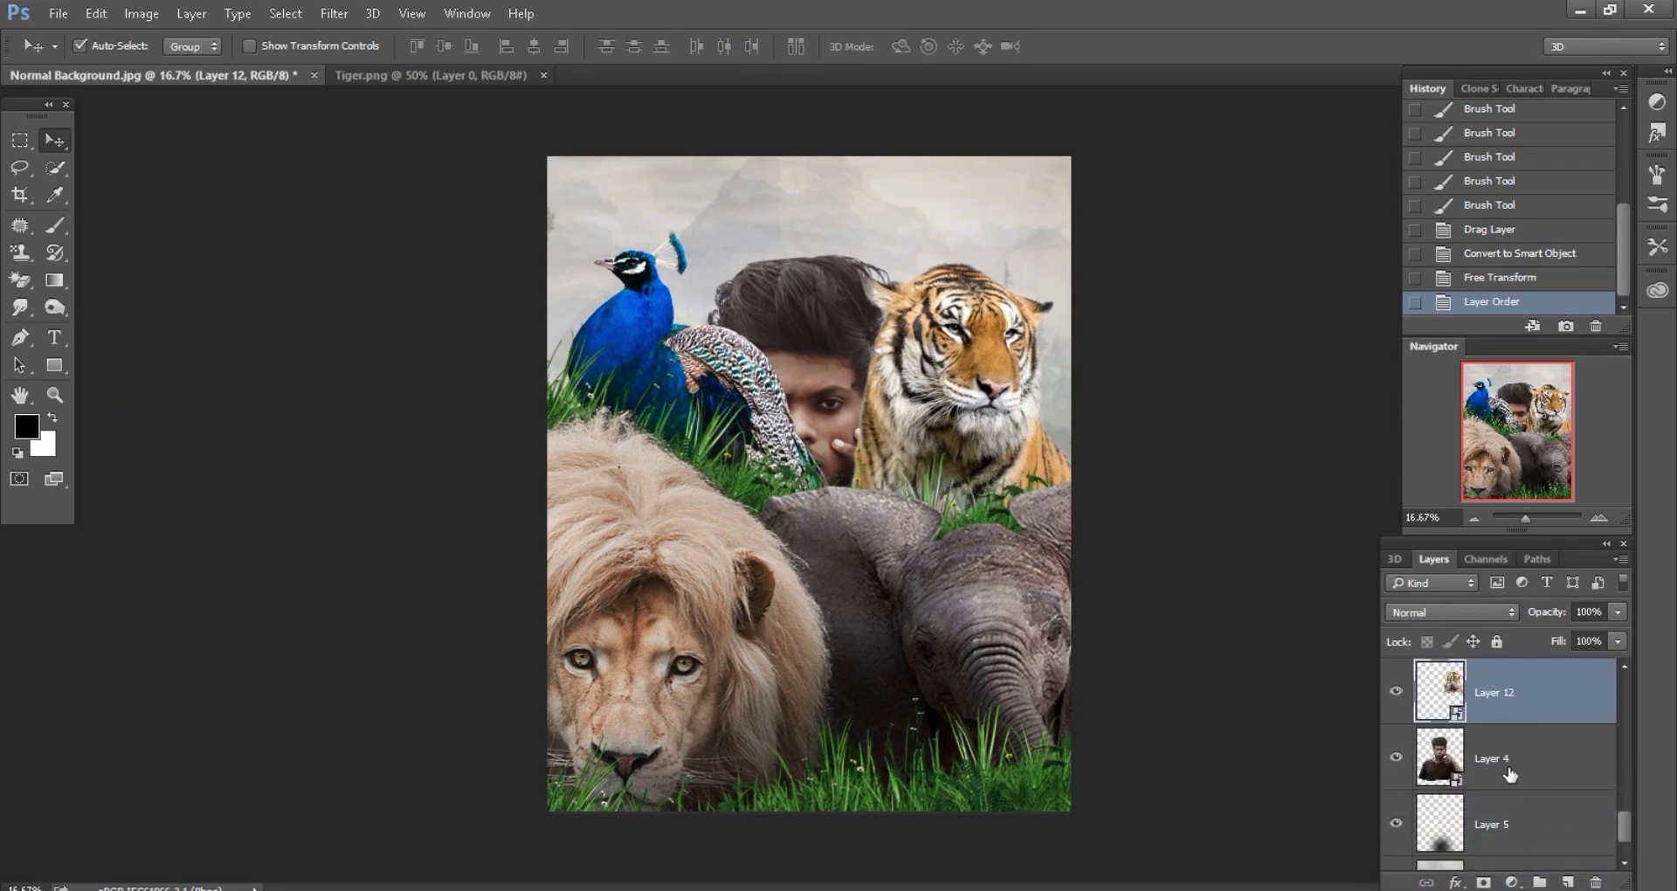
{"action": "left_click_drag", "start_coordinate": [1522, 704], "coordinate": [1515, 772]}
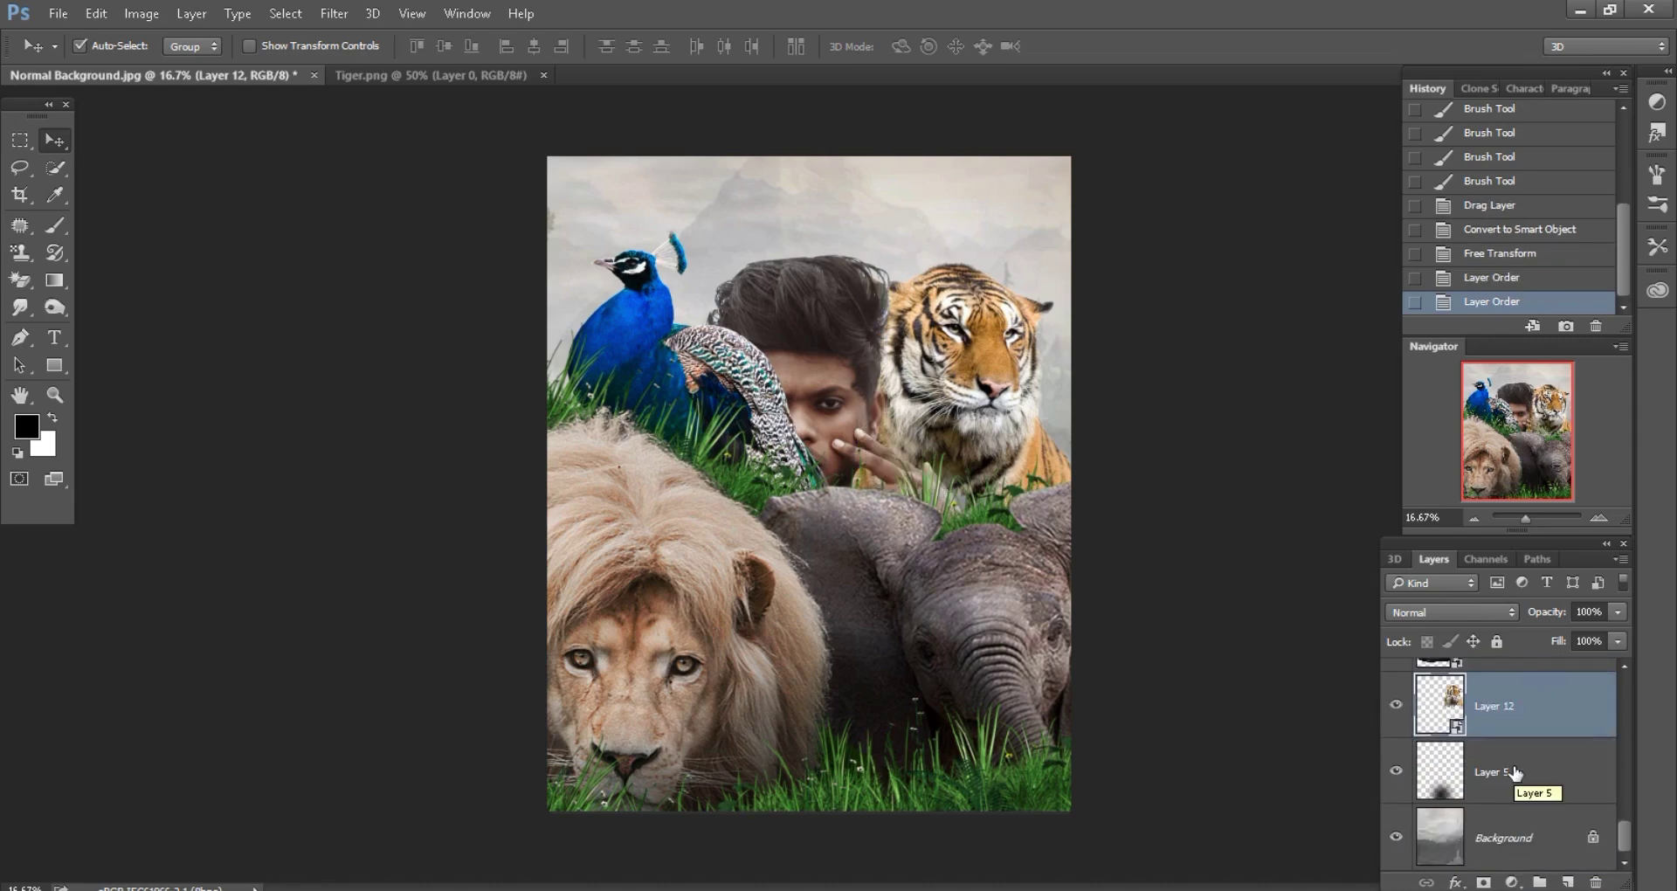
- Nudge the tiger slightly down into place beside the man's face
{"action": "key", "text": "ctrl+plus"}
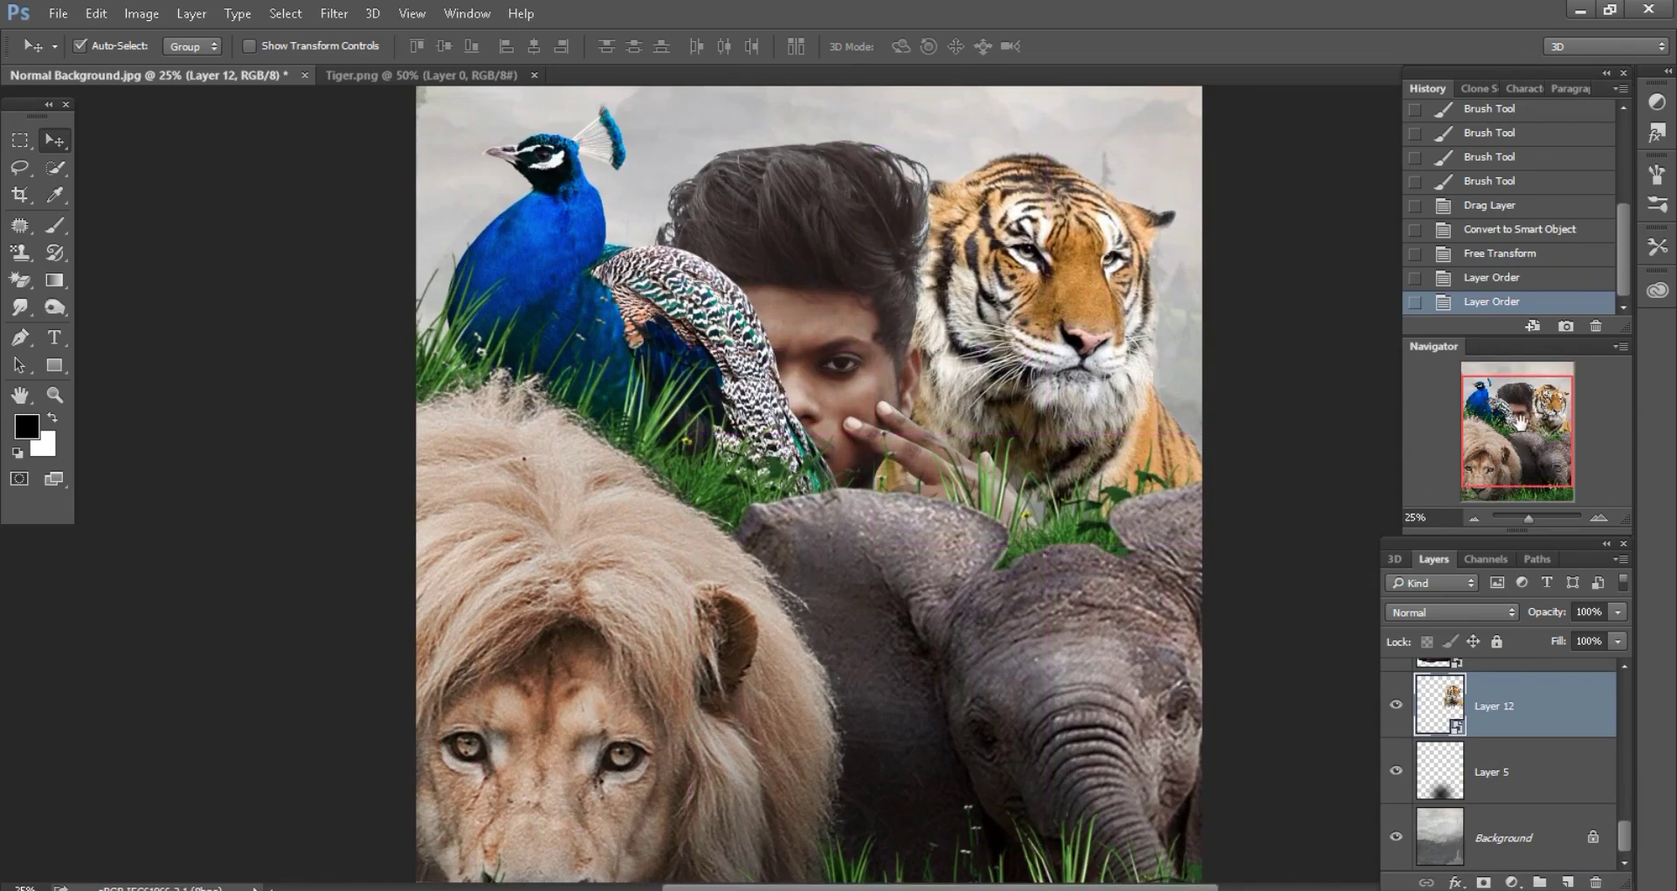
{"action": "left_click", "coordinate": [1535, 404]}
{"action": "mouse_move", "coordinate": [1157, 584]}
{"action": "left_mouse_down"}
{"action": "mouse_move", "coordinate": [1179, 651]}
{"action": "mouse_move", "coordinate": [1156, 669]}
{"action": "left_mouse_up"}
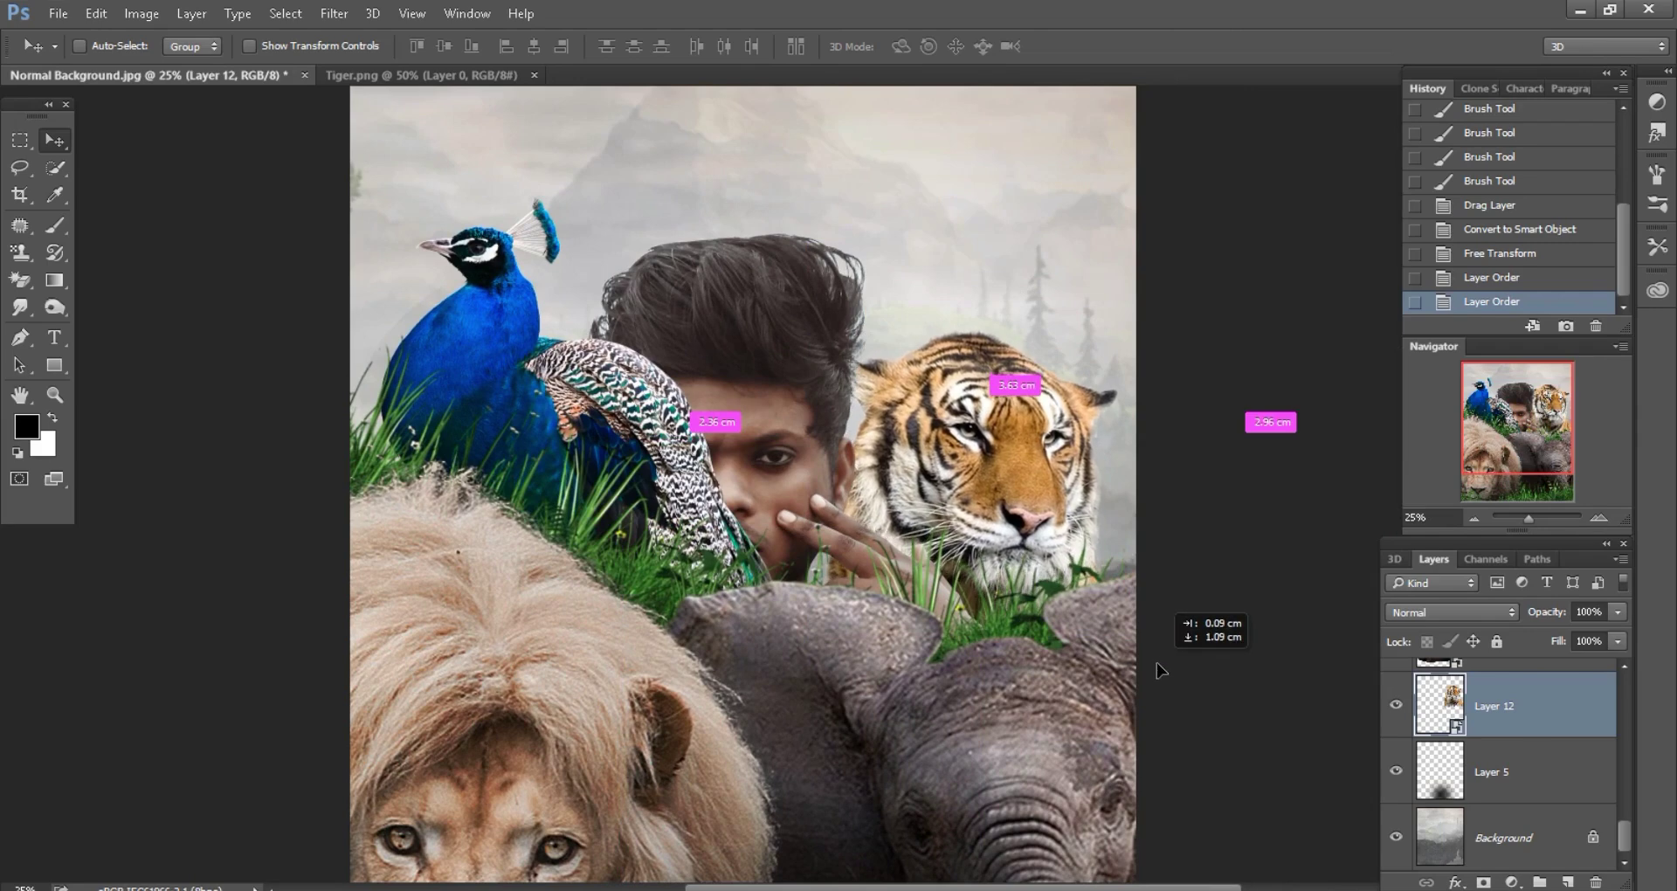
{"action": "left_click_drag", "start_coordinate": [1156, 668], "coordinate": [1149, 655]}
{"action": "key", "text": "ctrl+minus"}
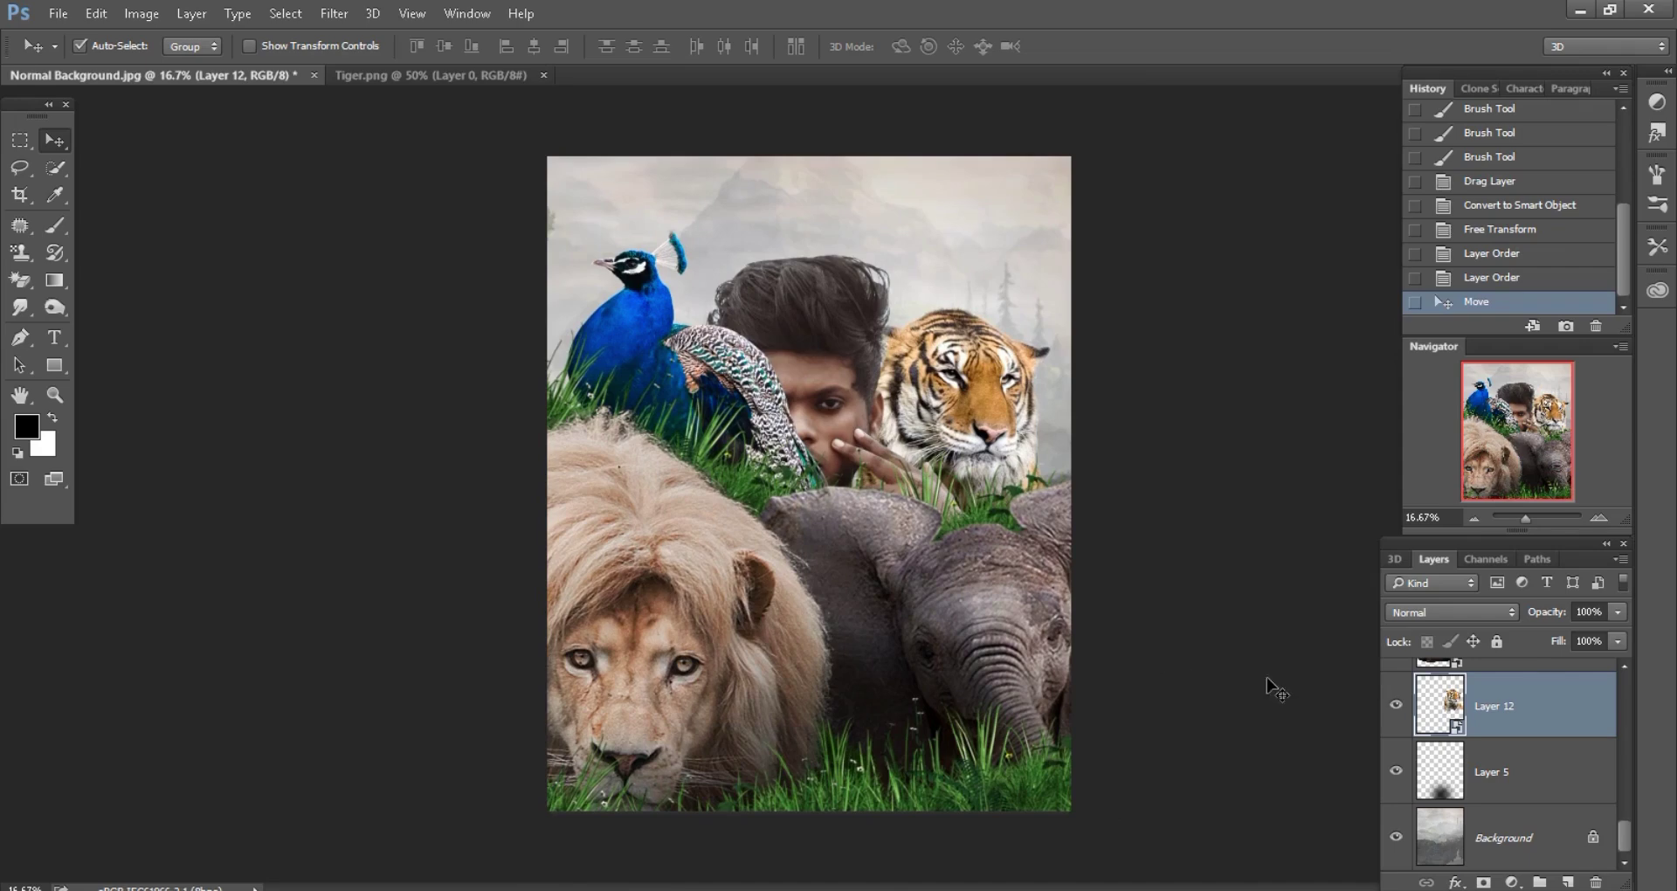
{"action": "key", "text": "ctrl+plus"}
- On a new layer within the tiger's selection, darken the grass with a 900 brush
{"action": "left_click", "coordinate": [1567, 883]}
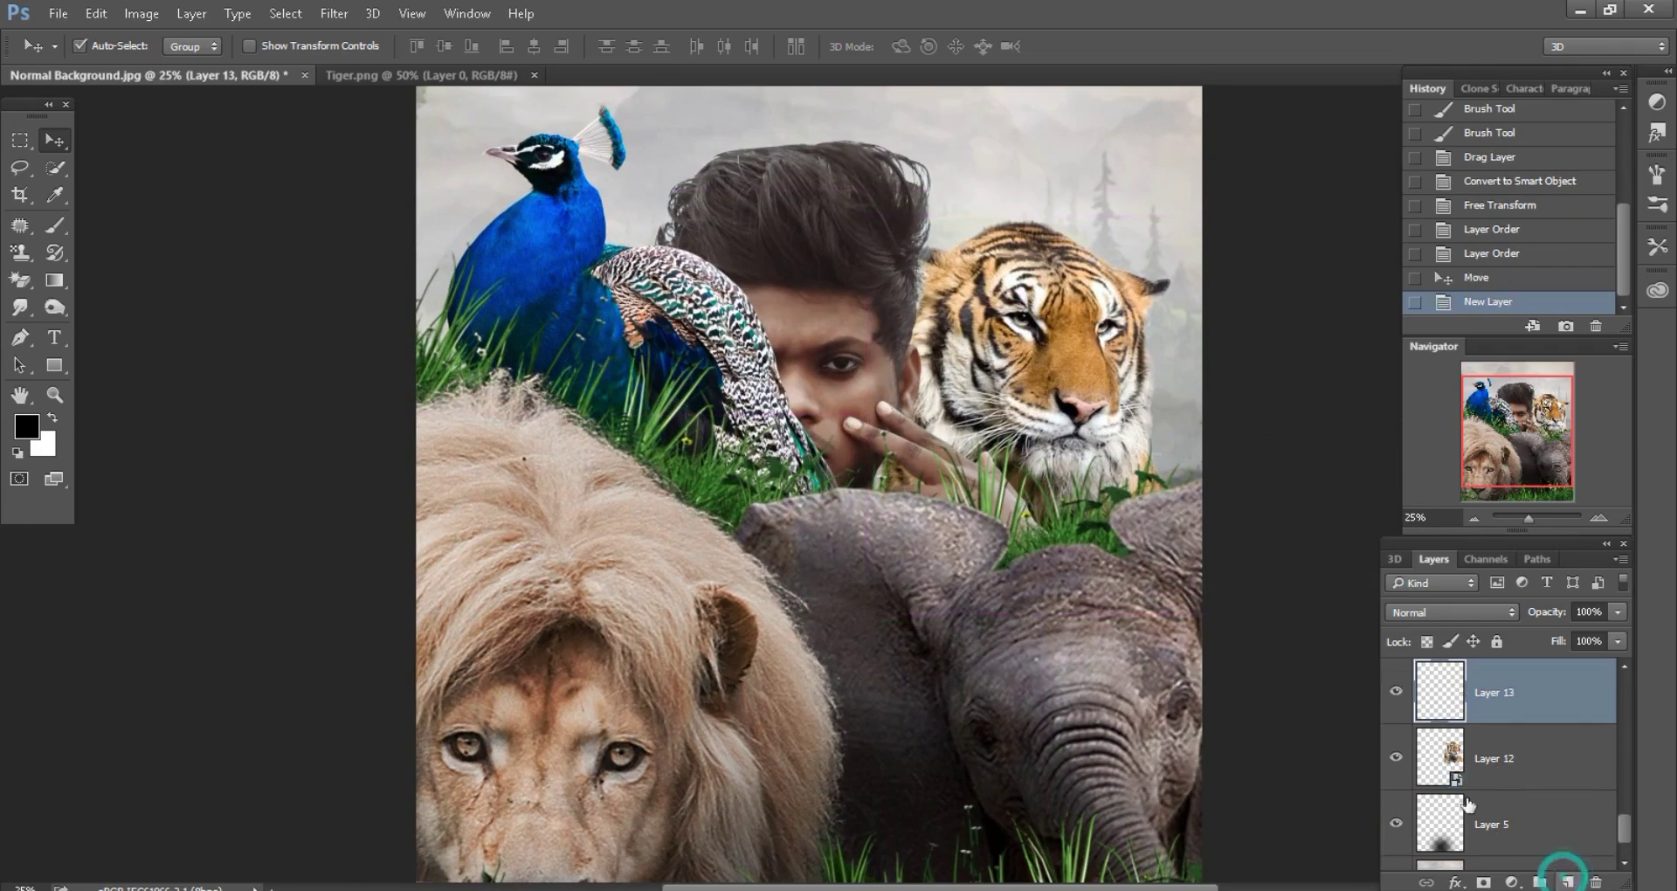
{"action": "left_click", "coordinate": [1433, 743], "text": "ctrl"}
{"action": "left_click", "coordinate": [56, 222]}
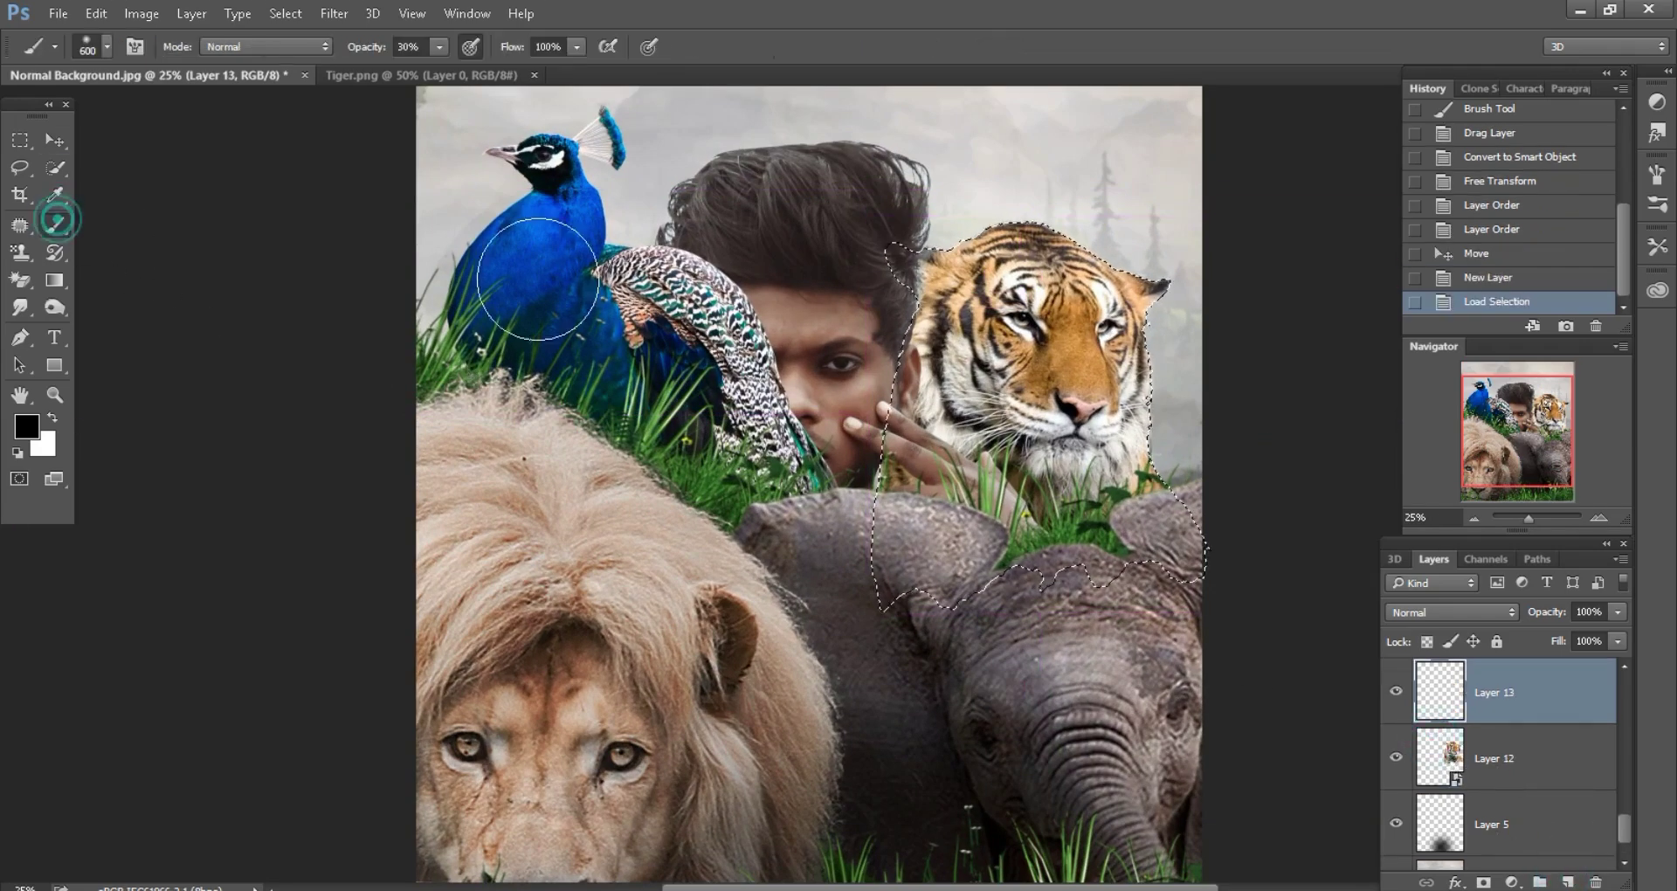
{"action": "key", "text": "bracketright"}
{"action": "key", "text": "bracketright"}
{"action": "mouse_move", "coordinate": [961, 454]}
{"action": "left_mouse_down"}
{"action": "mouse_move", "coordinate": [1087, 518]}
{"action": "mouse_move", "coordinate": [894, 476]}
{"action": "mouse_move", "coordinate": [868, 448]}
{"action": "mouse_move", "coordinate": [869, 243]}
{"action": "mouse_move", "coordinate": [846, 355]}
{"action": "mouse_move", "coordinate": [918, 531]}
{"action": "mouse_move", "coordinate": [1031, 472]}
{"action": "mouse_move", "coordinate": [1124, 516]}
{"action": "mouse_move", "coordinate": [1092, 280]}
{"action": "mouse_move", "coordinate": [944, 408]}
{"action": "left_mouse_up"}
- Add another layer above tiger Layer 12, reload the tiger selection and set Overlay blending
{"action": "scroll", "coordinate": [944, 407], "scroll_direction": "up", "scroll_amount": 3}
{"action": "left_click", "coordinate": [1540, 755]}
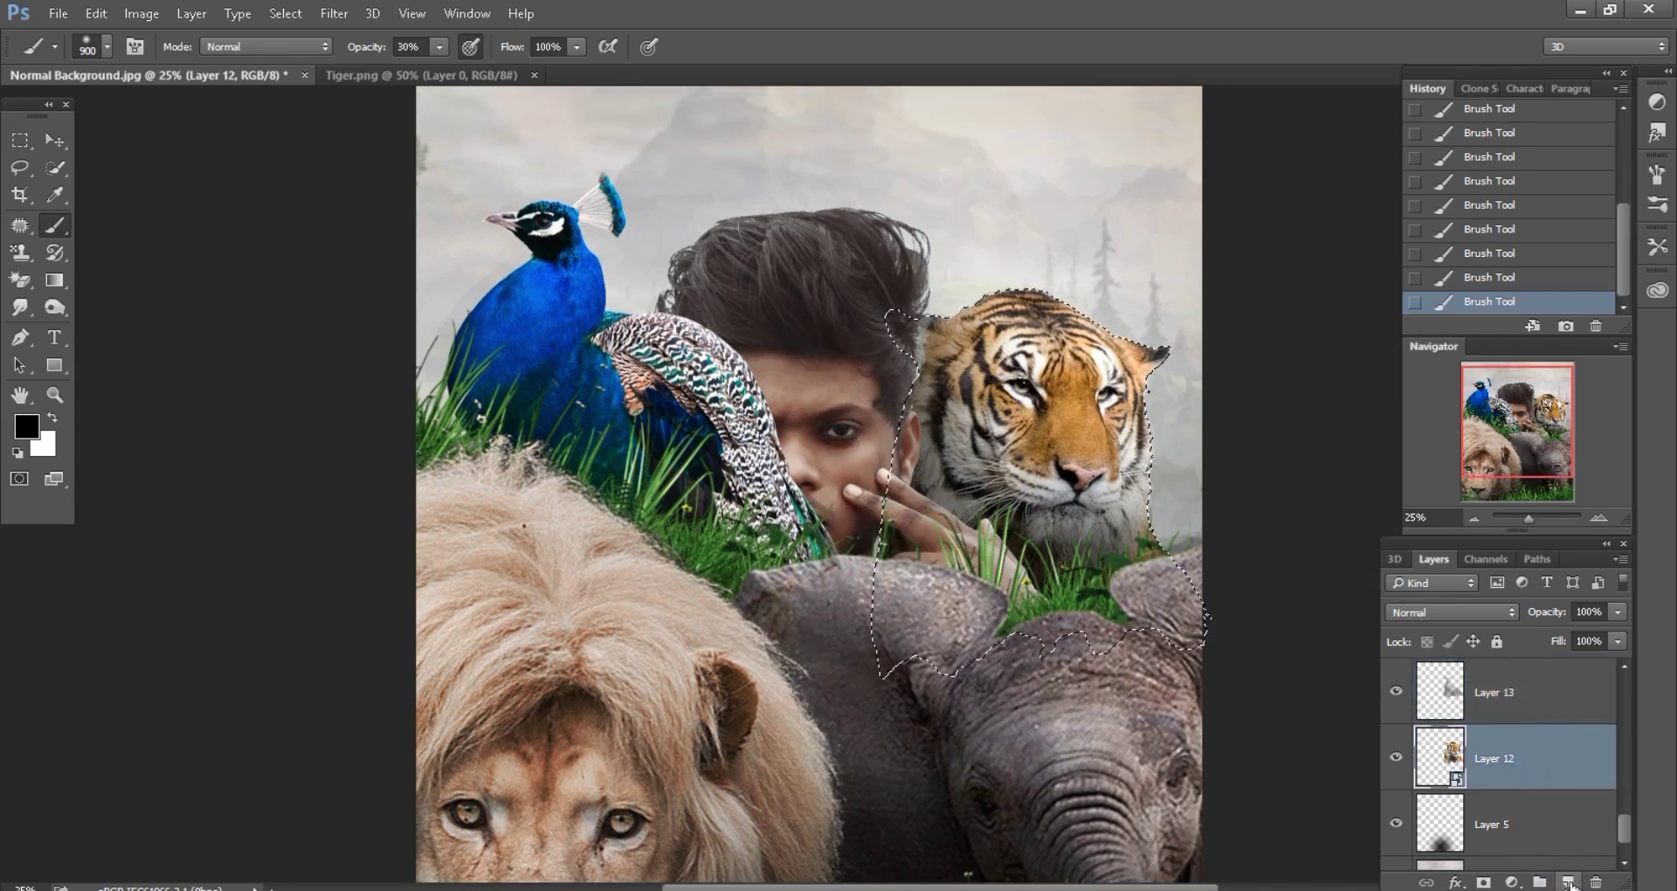
{"action": "left_click", "coordinate": [1569, 882]}
{"action": "left_click", "coordinate": [1450, 753], "text": "ctrl"}
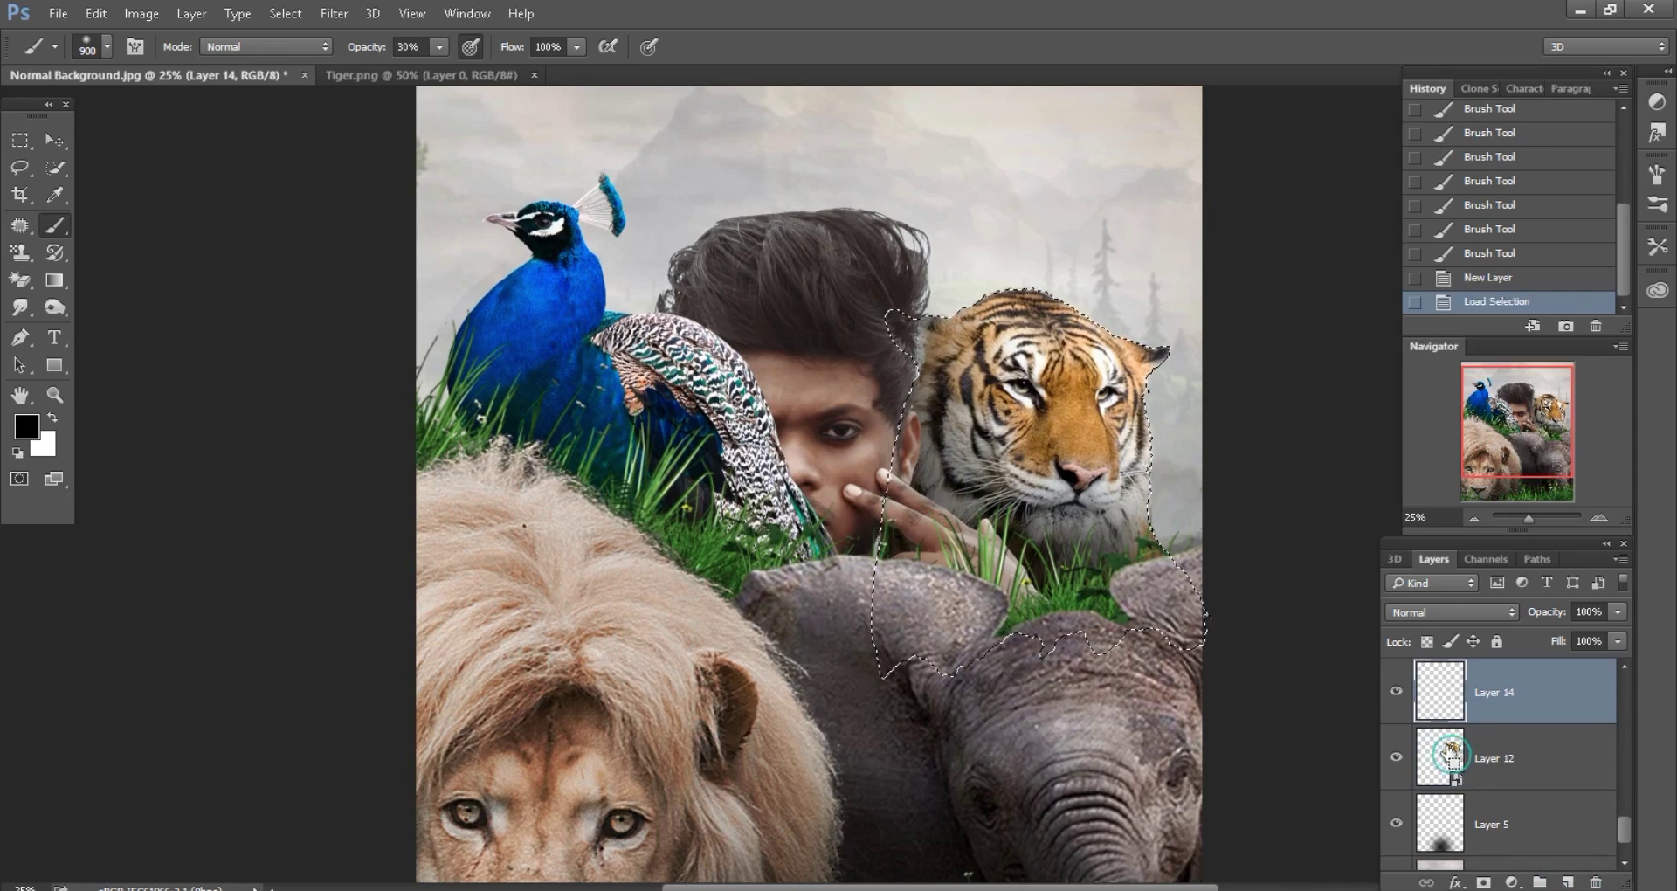
{"action": "left_click", "coordinate": [1432, 616]}
{"action": "left_click", "coordinate": [1417, 391]}
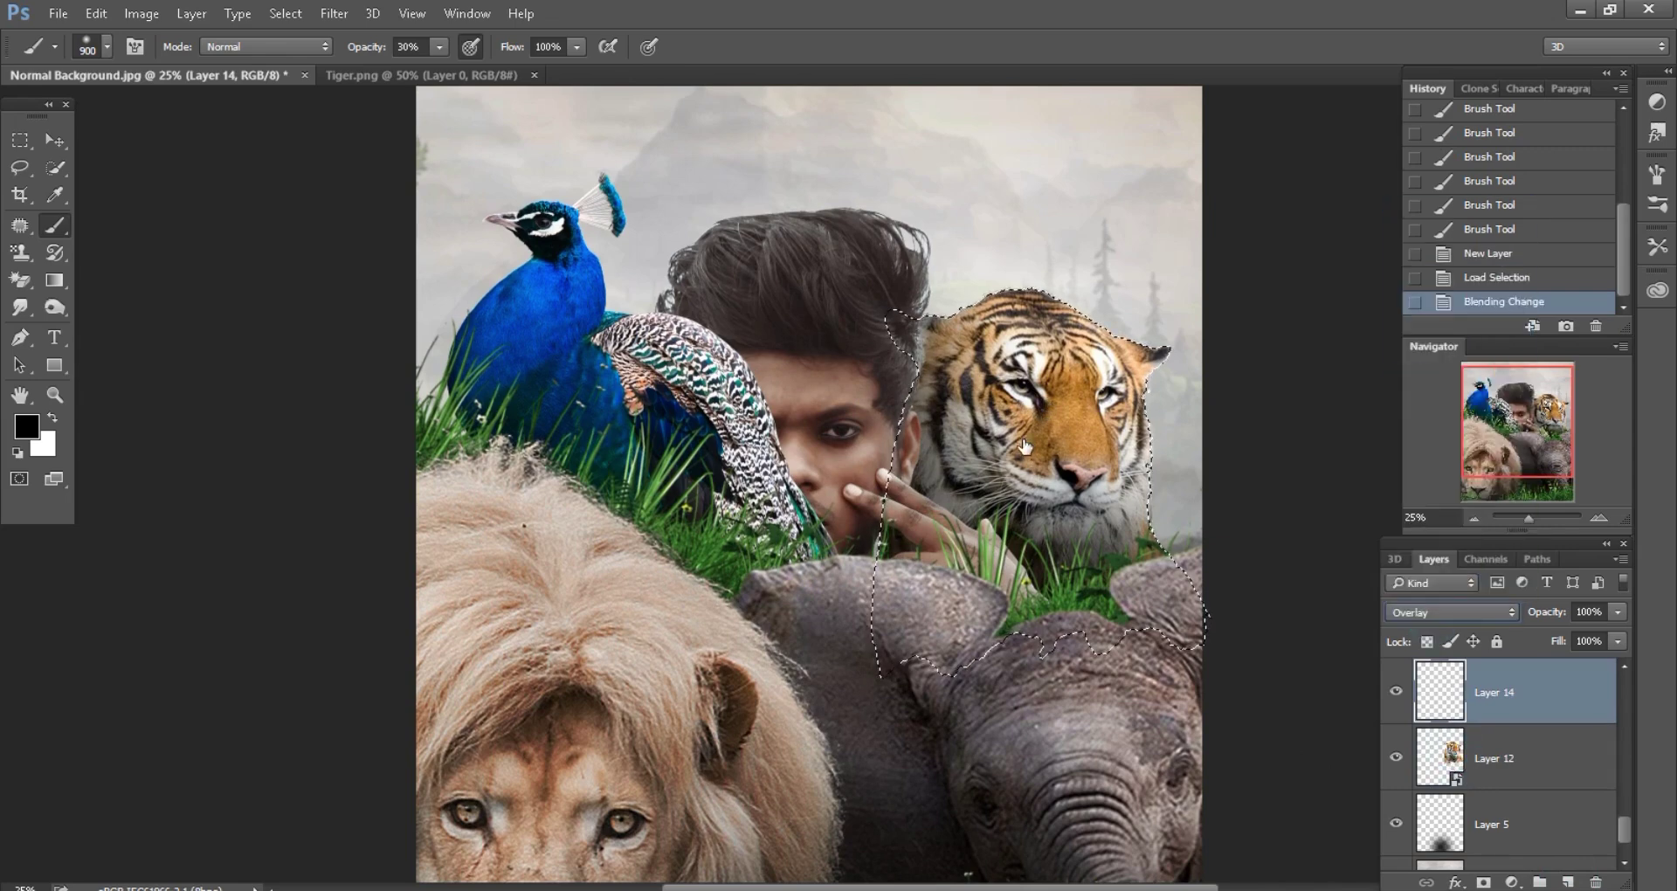
- Paint overlay shading over the grass, hair edge and tiger's head with 800–700 brushes
{"action": "key", "text": "bracketleft"}
{"action": "left_click_drag", "start_coordinate": [1026, 447], "coordinate": [1075, 568]}
{"action": "left_click_drag", "start_coordinate": [872, 321], "coordinate": [912, 307]}
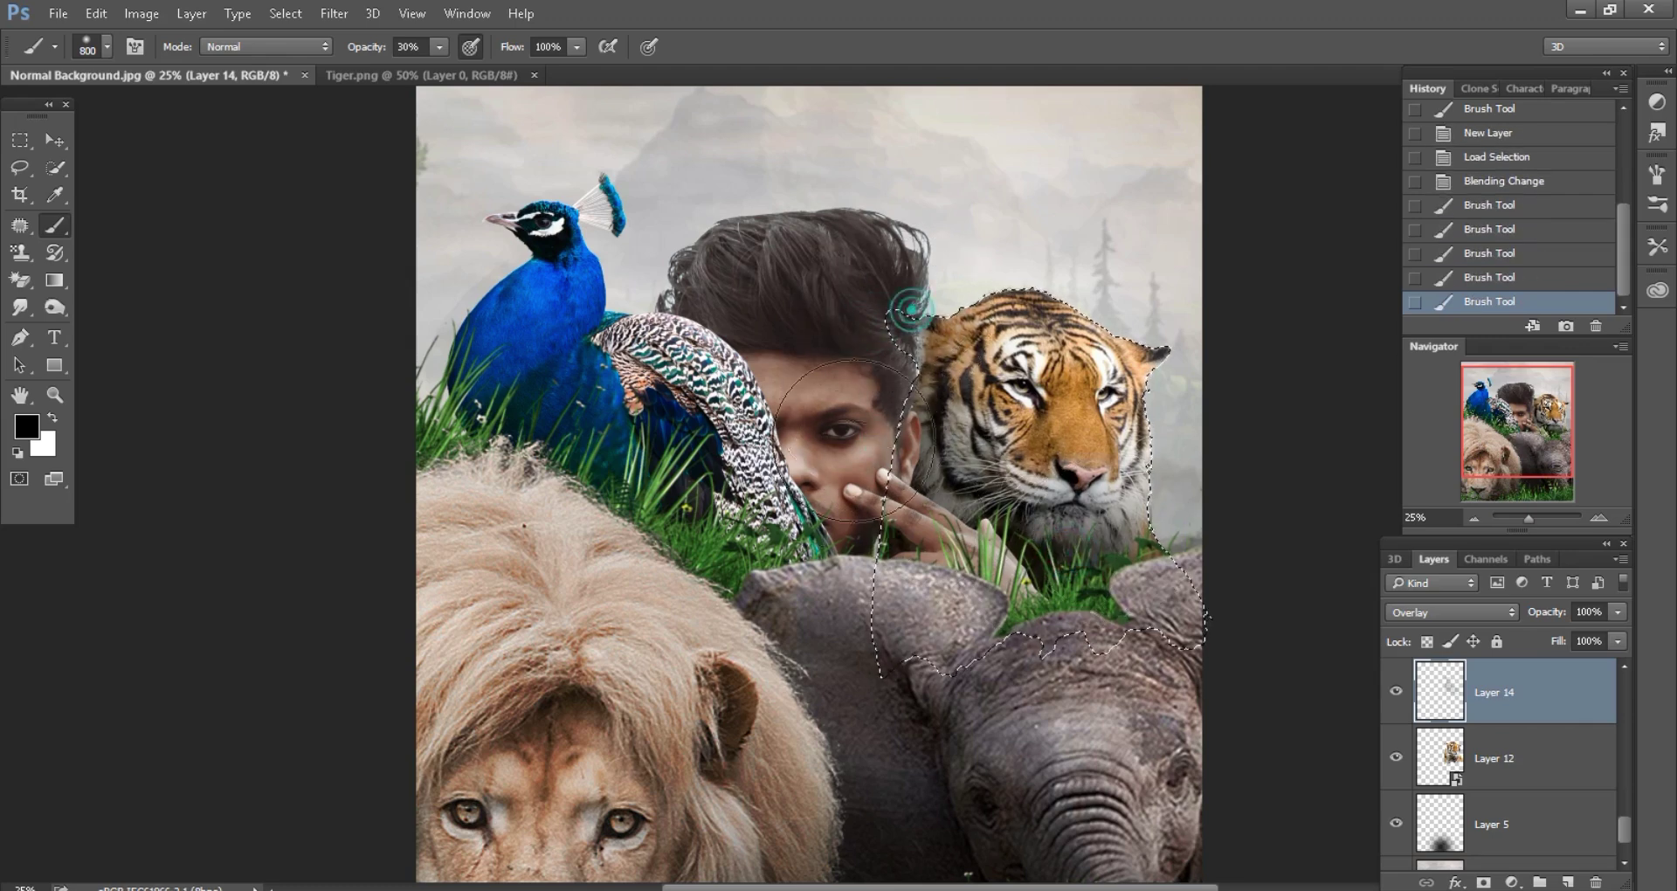
{"action": "key", "text": "bracketleft"}
{"action": "mouse_move", "coordinate": [1169, 405]}
{"action": "left_mouse_down"}
{"action": "mouse_move", "coordinate": [1109, 281]}
{"action": "mouse_move", "coordinate": [1077, 423]}
{"action": "mouse_move", "coordinate": [1074, 358]}
{"action": "left_mouse_up"}
{"action": "key", "text": "bracketleft"}
{"action": "key", "text": "bracketleft"}
{"action": "key", "text": "bracketleft"}
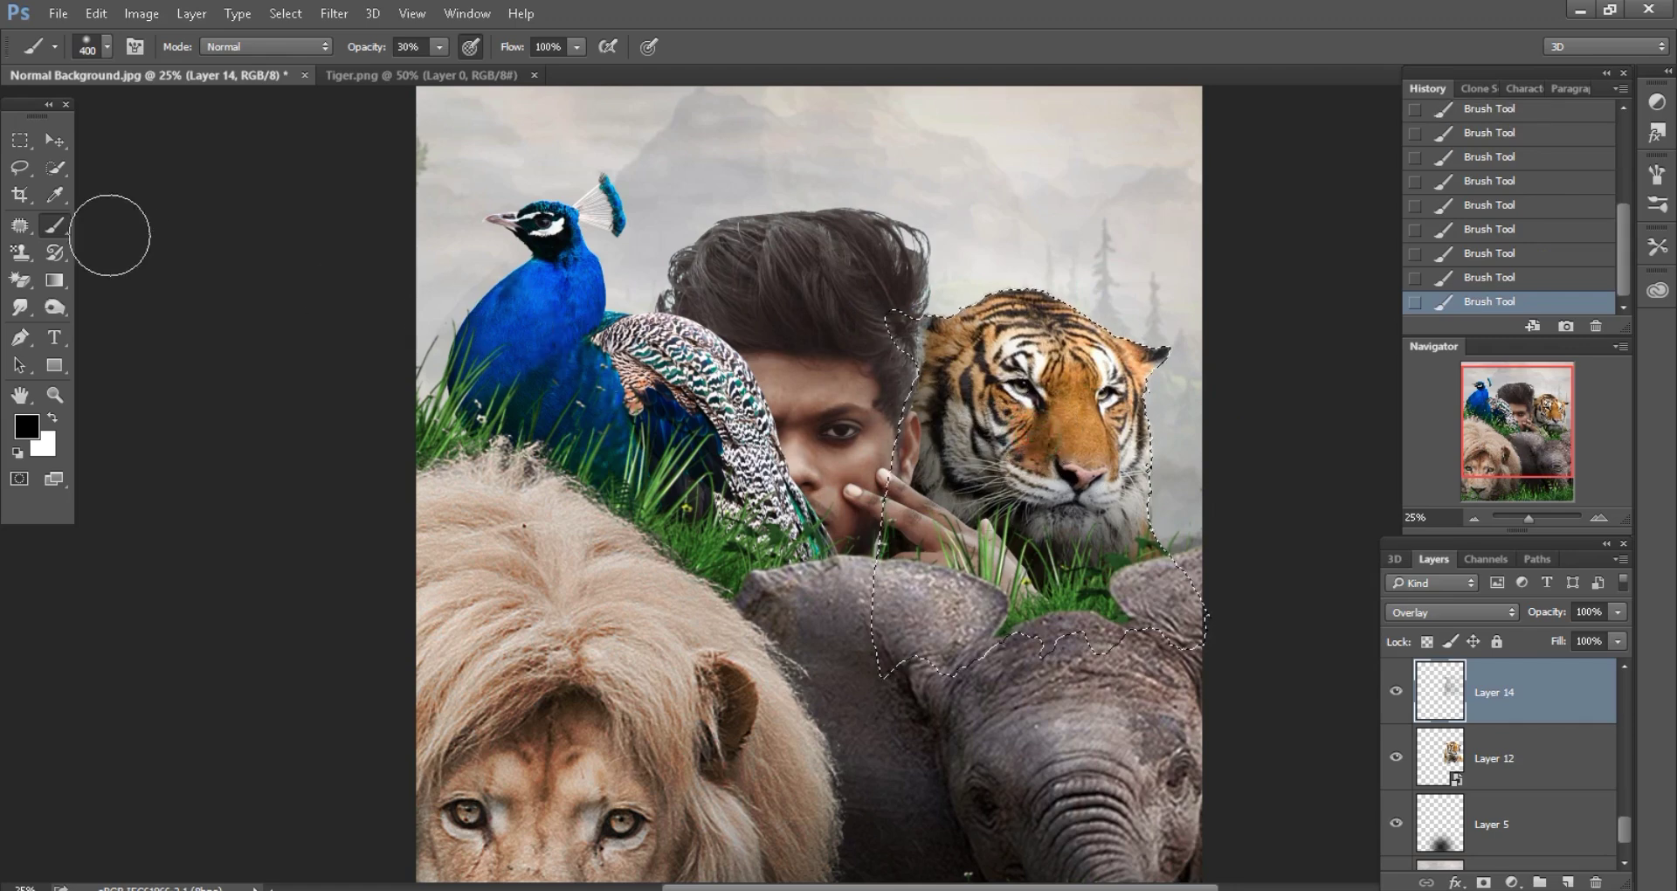
- Clear the tiger selection and check the whole composite
{"action": "left_click", "coordinate": [23, 168]}
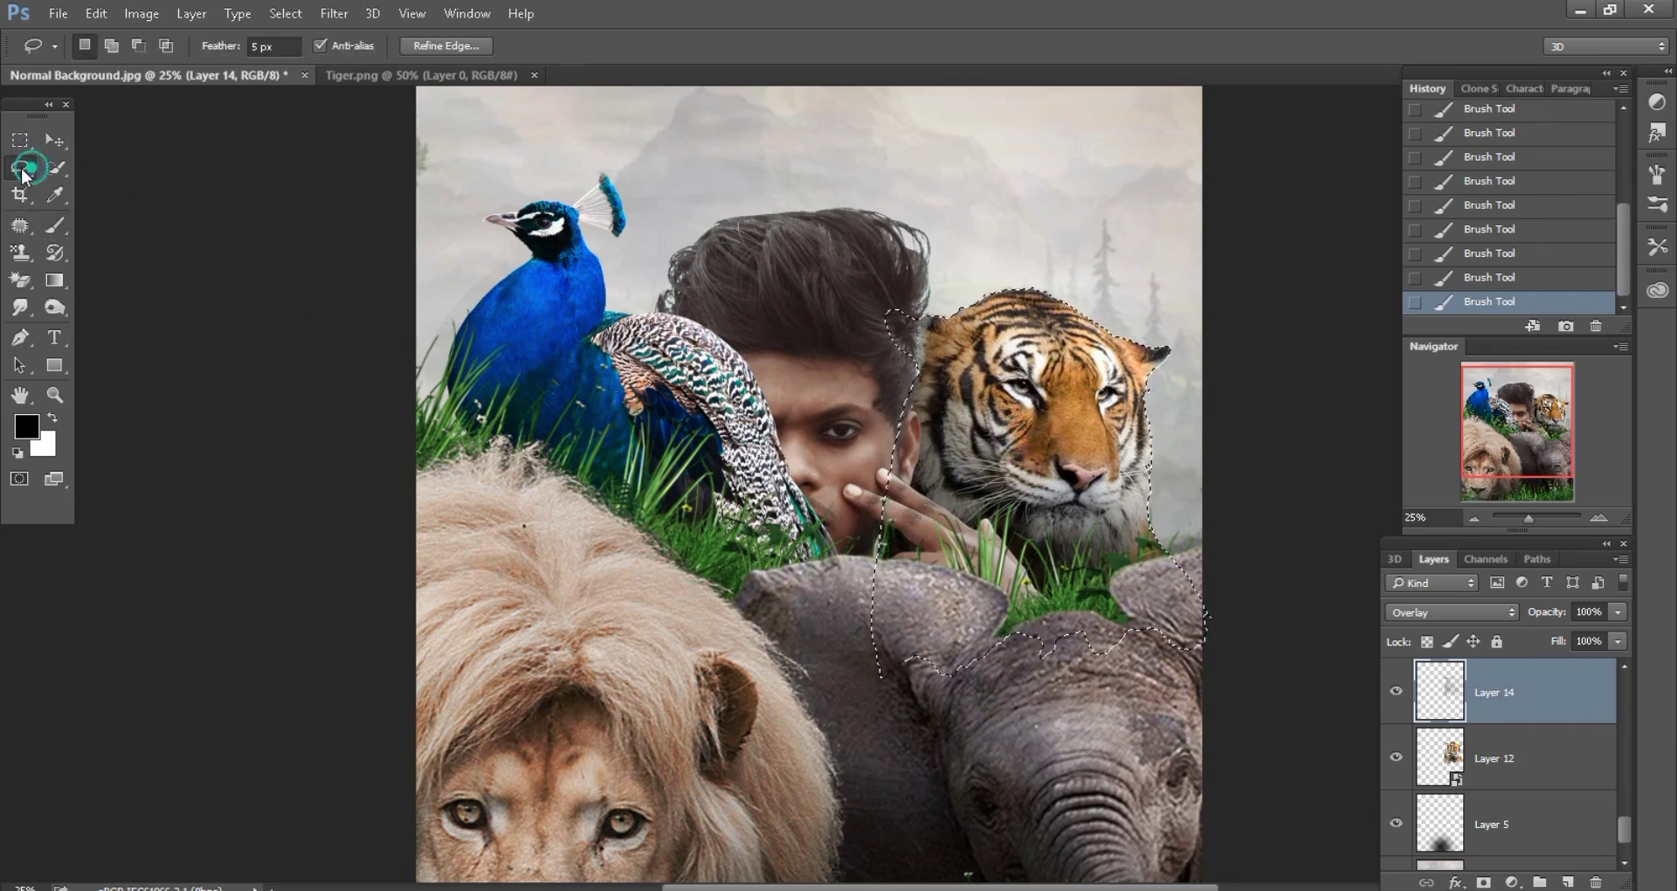
{"action": "left_click", "coordinate": [189, 297]}
{"action": "key", "text": "ctrl+minus"}
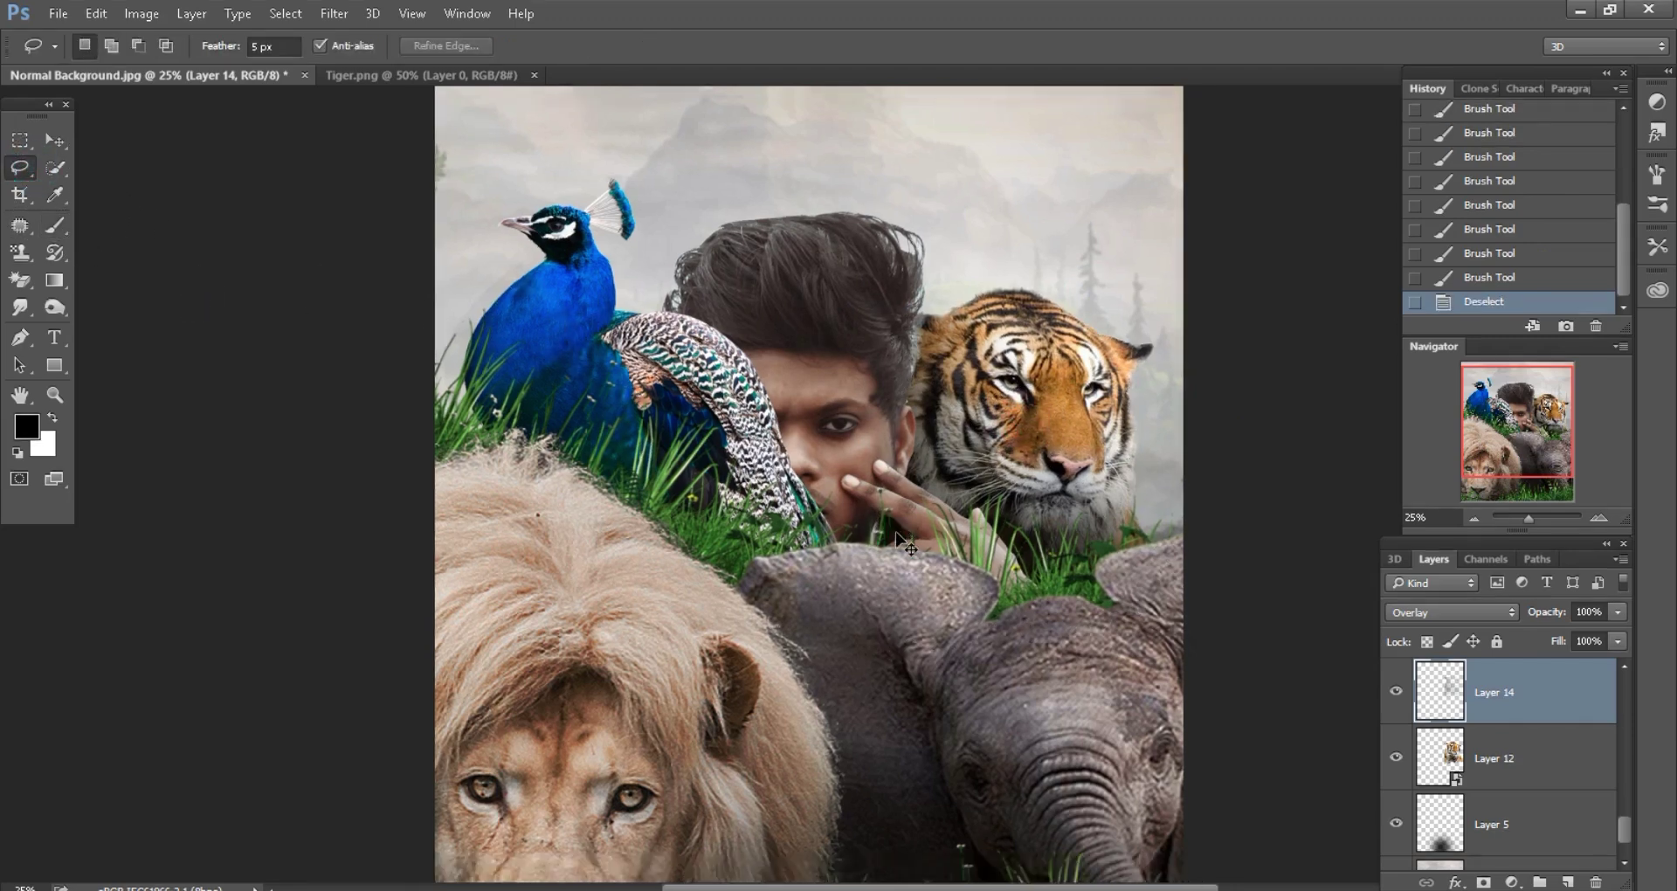
{"action": "key", "text": "ctrl+plus"}
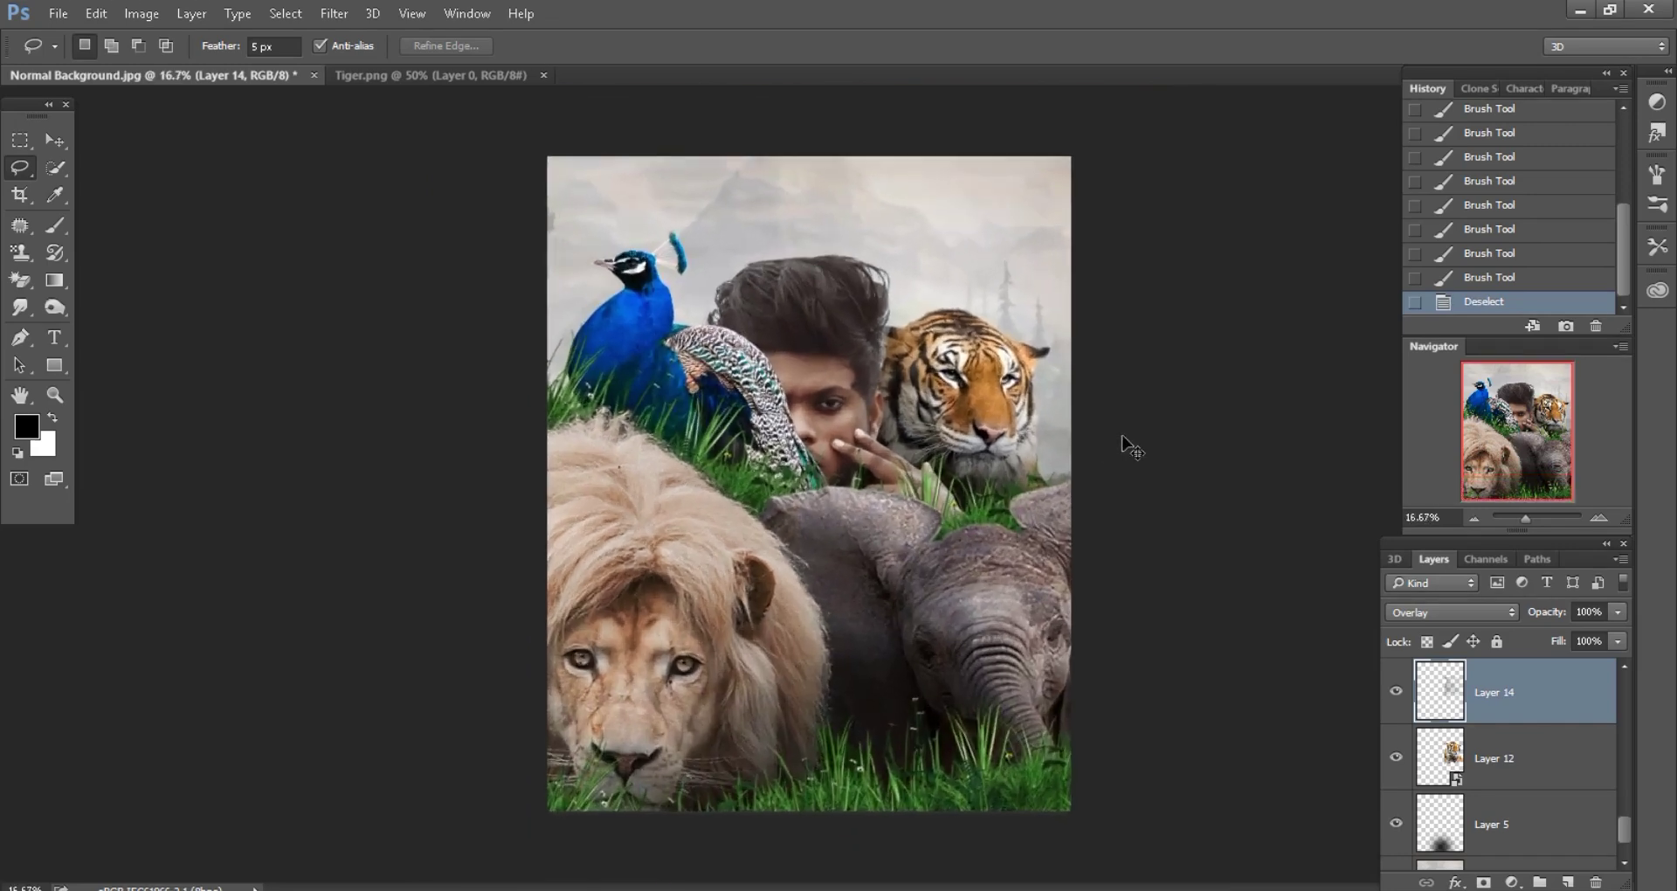
{"action": "left_click_drag", "start_coordinate": [1536, 385], "coordinate": [1537, 372]}
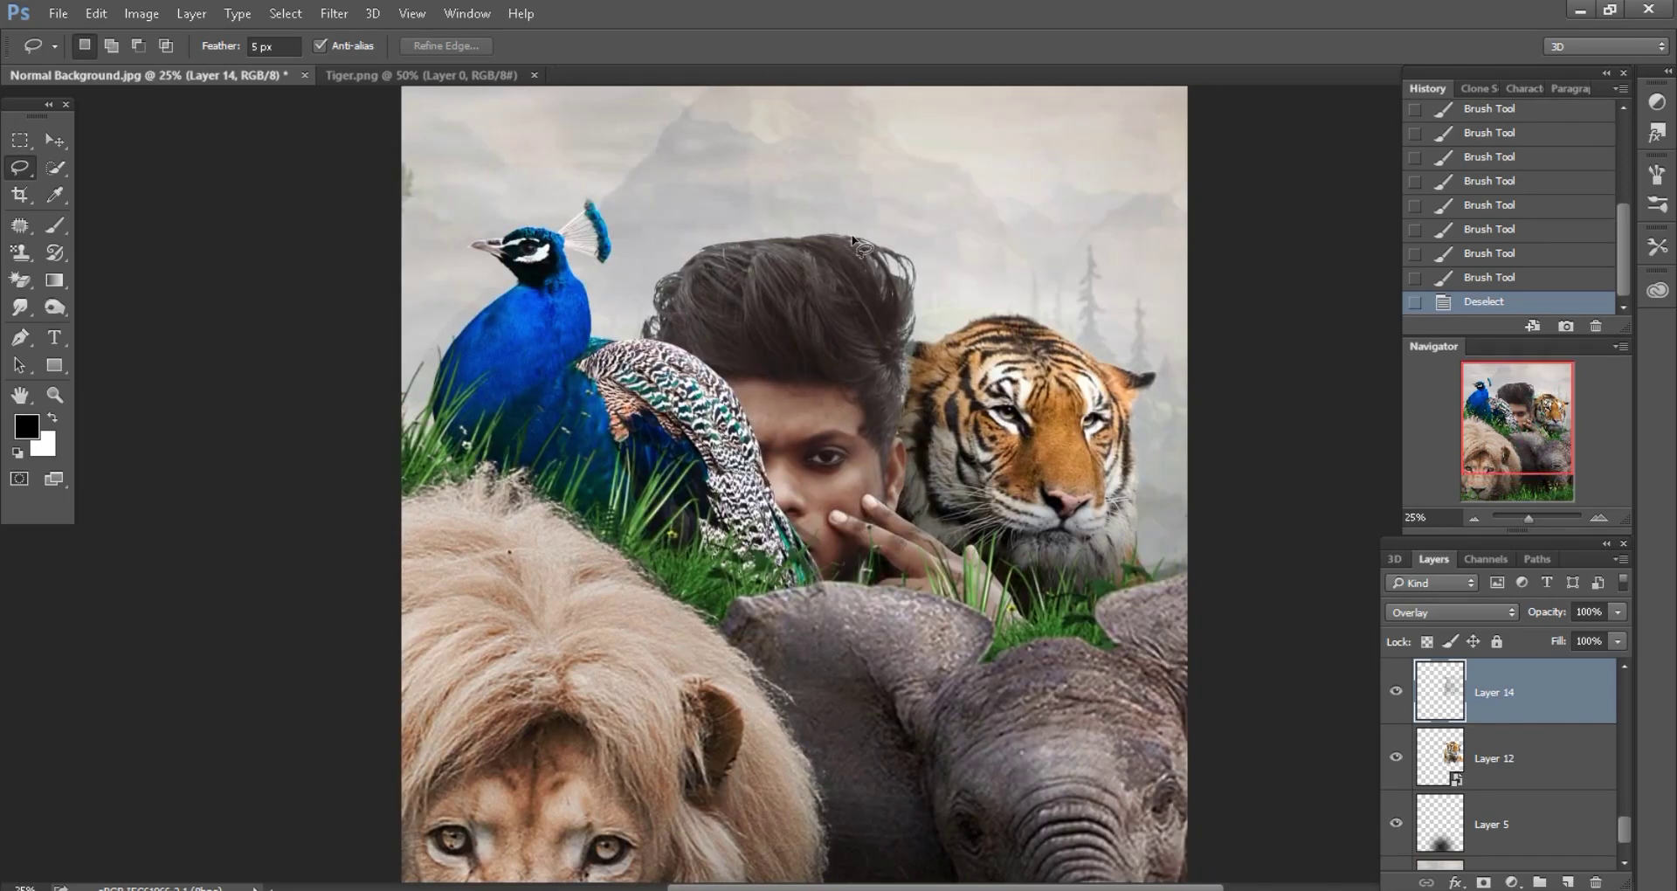
- Close Tiger.png and open Plant 1.png from the Safari Stock folder in Photoshop
{"action": "left_click", "coordinate": [451, 74]}
{"action": "left_click", "coordinate": [534, 75]}
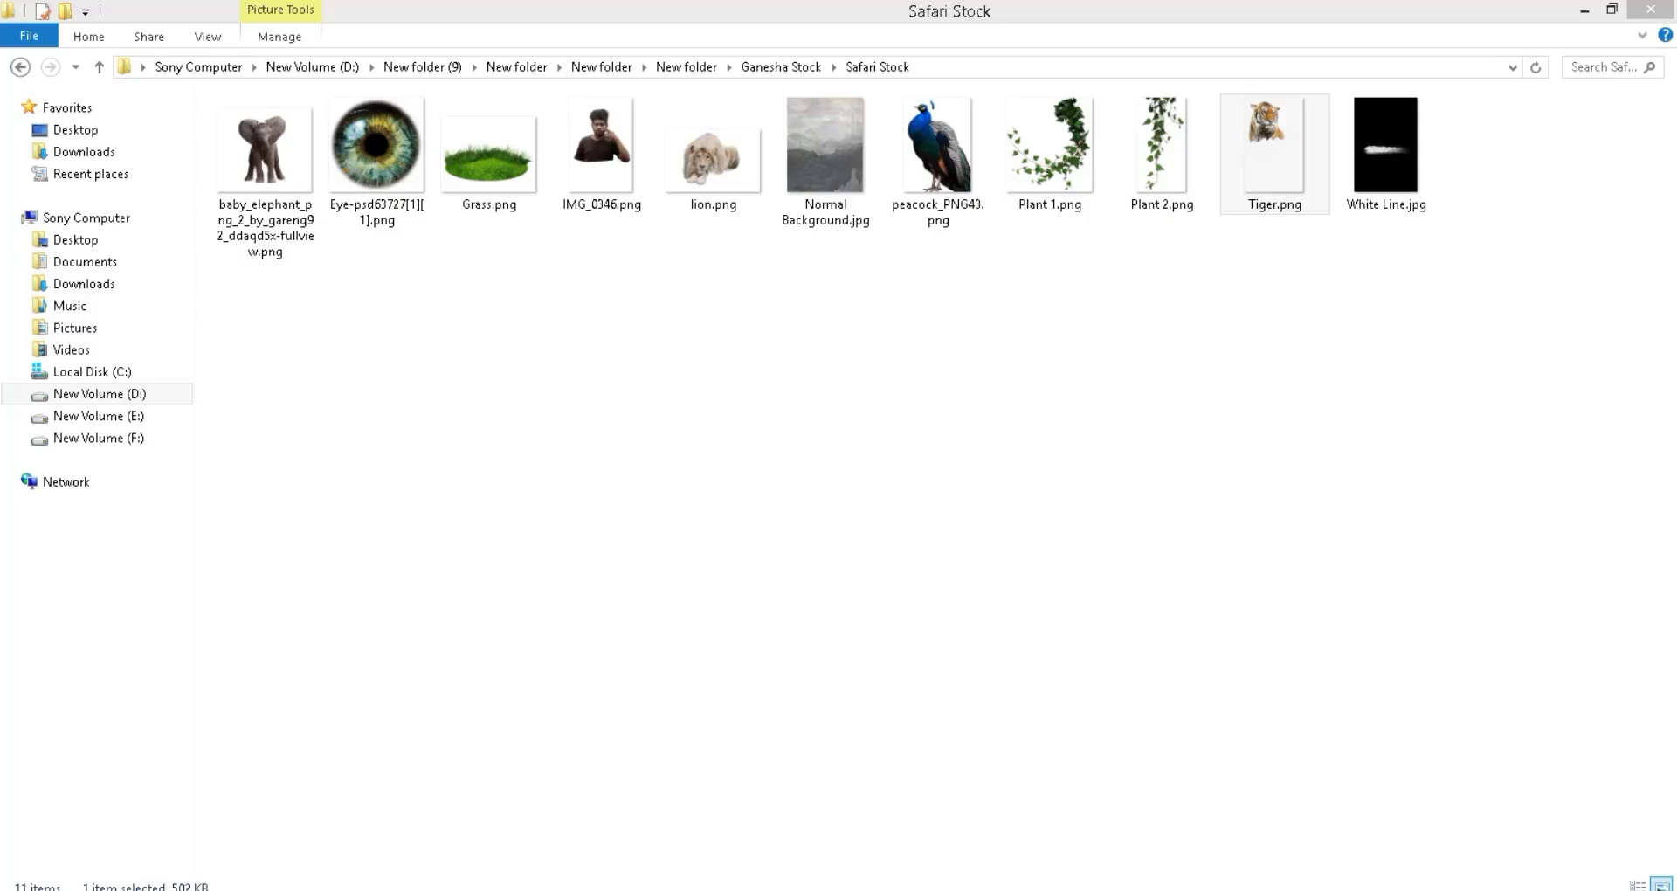
{"action": "mouse_move", "coordinate": [1048, 153]}
{"action": "left_mouse_down"}
{"action": "mouse_move", "coordinate": [749, 706]}
{"action": "mouse_move", "coordinate": [1090, 79]}
{"action": "left_mouse_up"}
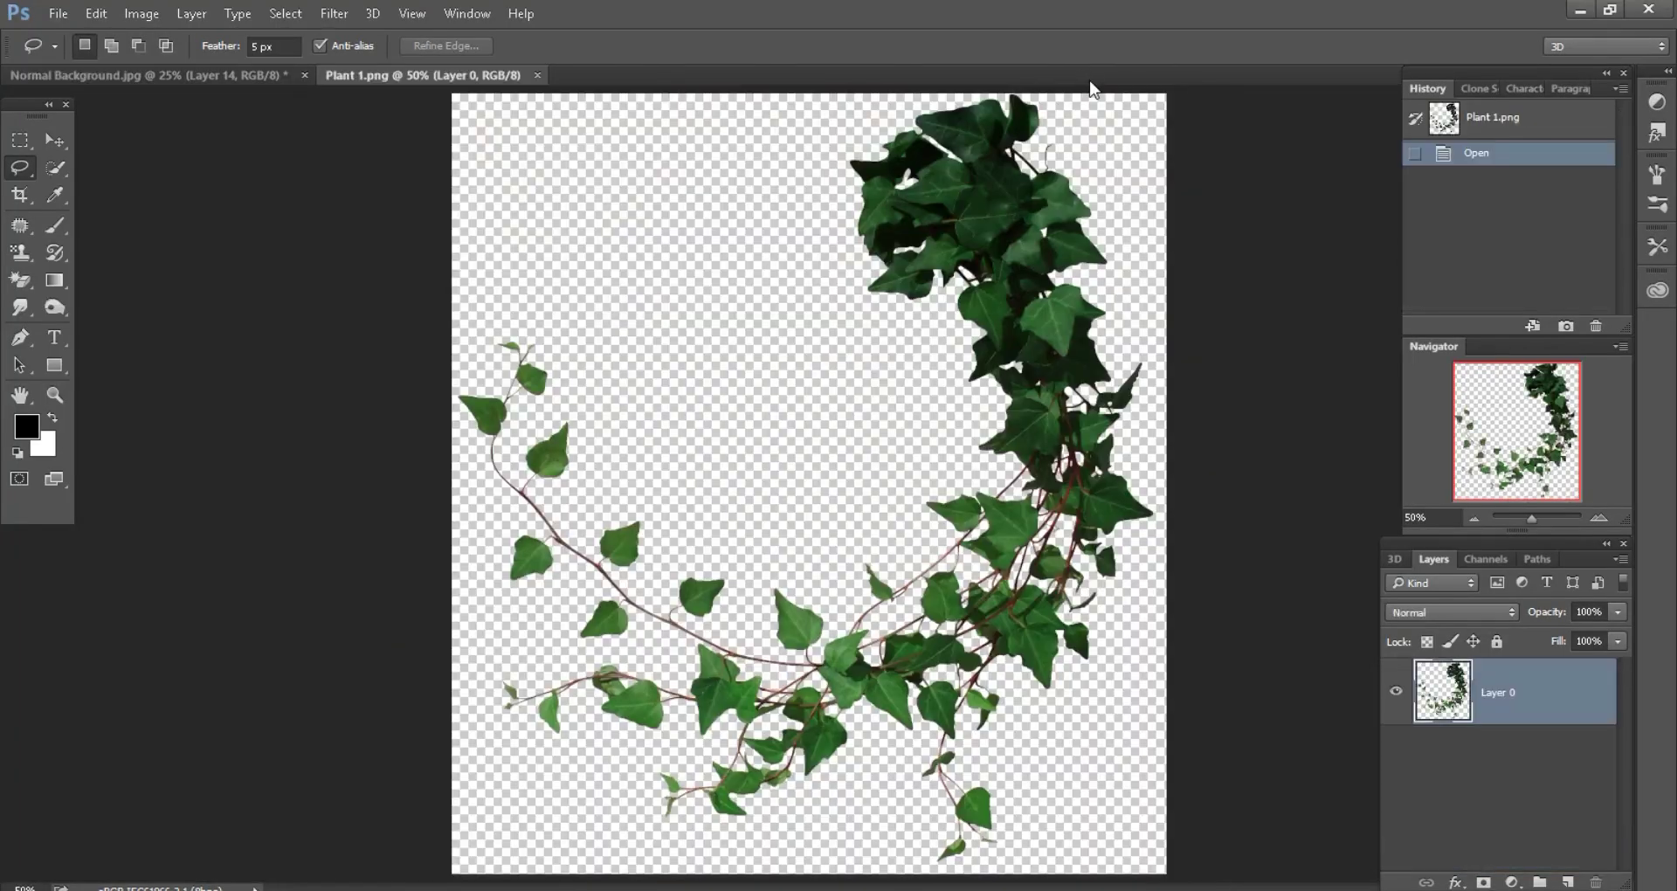
- Bring the Plant 1 ivy into the composite and convert its layer to a smart object
{"action": "key", "text": "ctrl+minus"}
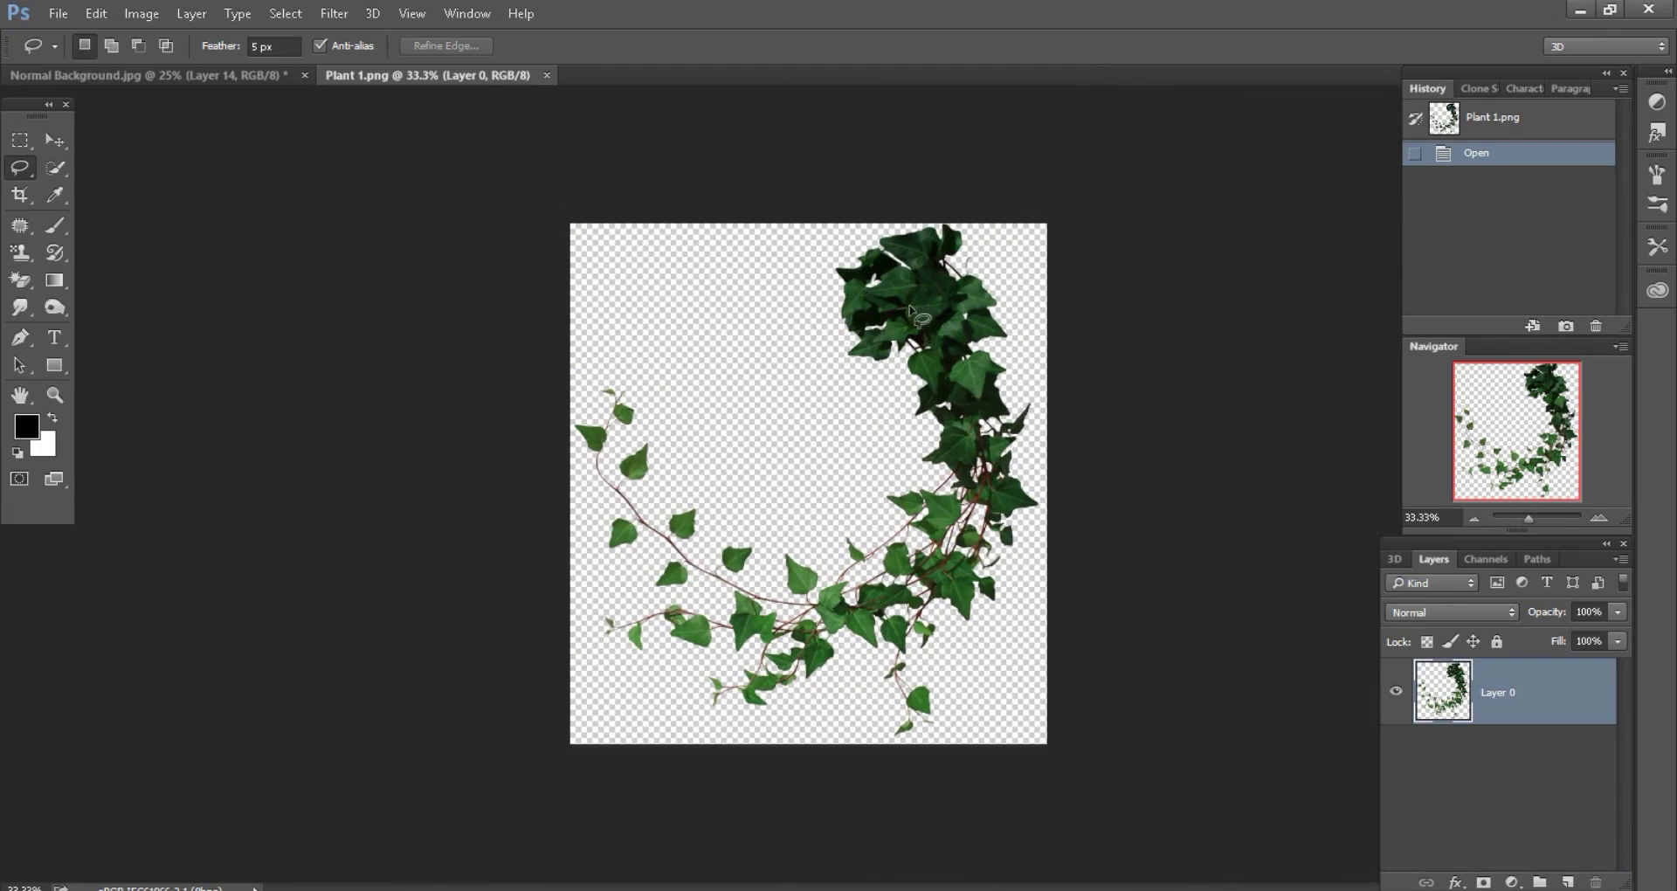
{"action": "mouse_move", "coordinate": [899, 303]}
{"action": "left_mouse_down"}
{"action": "mouse_move", "coordinate": [299, 98]}
{"action": "mouse_move", "coordinate": [507, 192]}
{"action": "left_mouse_up"}
{"action": "left_click", "coordinate": [52, 138]}
{"action": "key", "text": "ctrl+minus"}
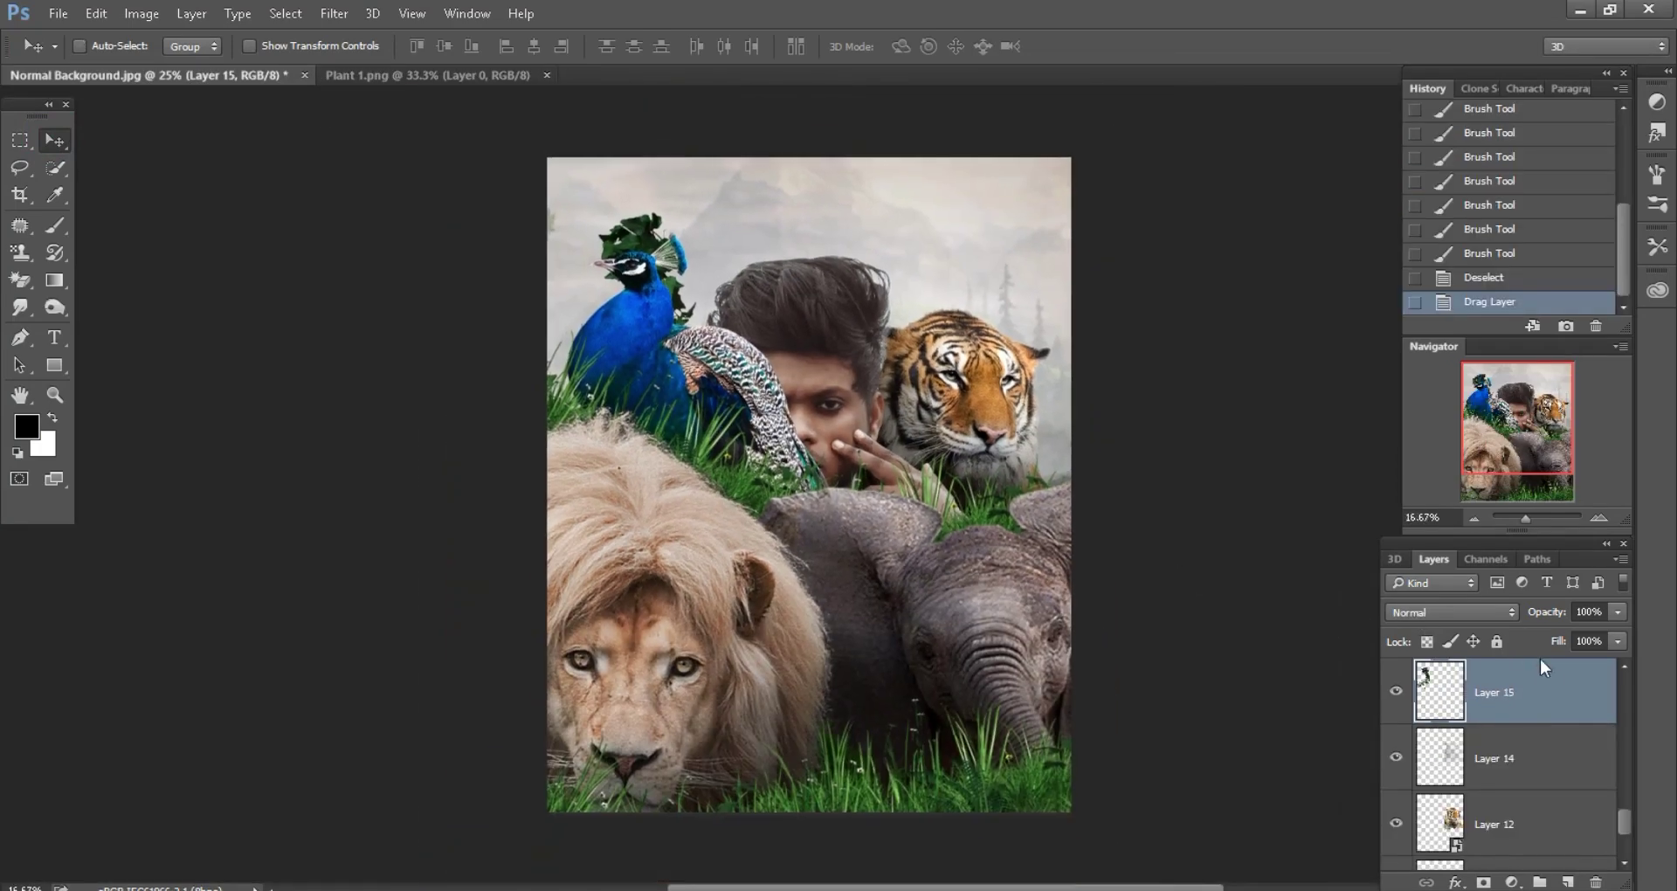
{"action": "left_click", "coordinate": [1544, 687]}
{"action": "right_click", "coordinate": [1545, 687]}
{"action": "left_click", "coordinate": [1220, 358]}
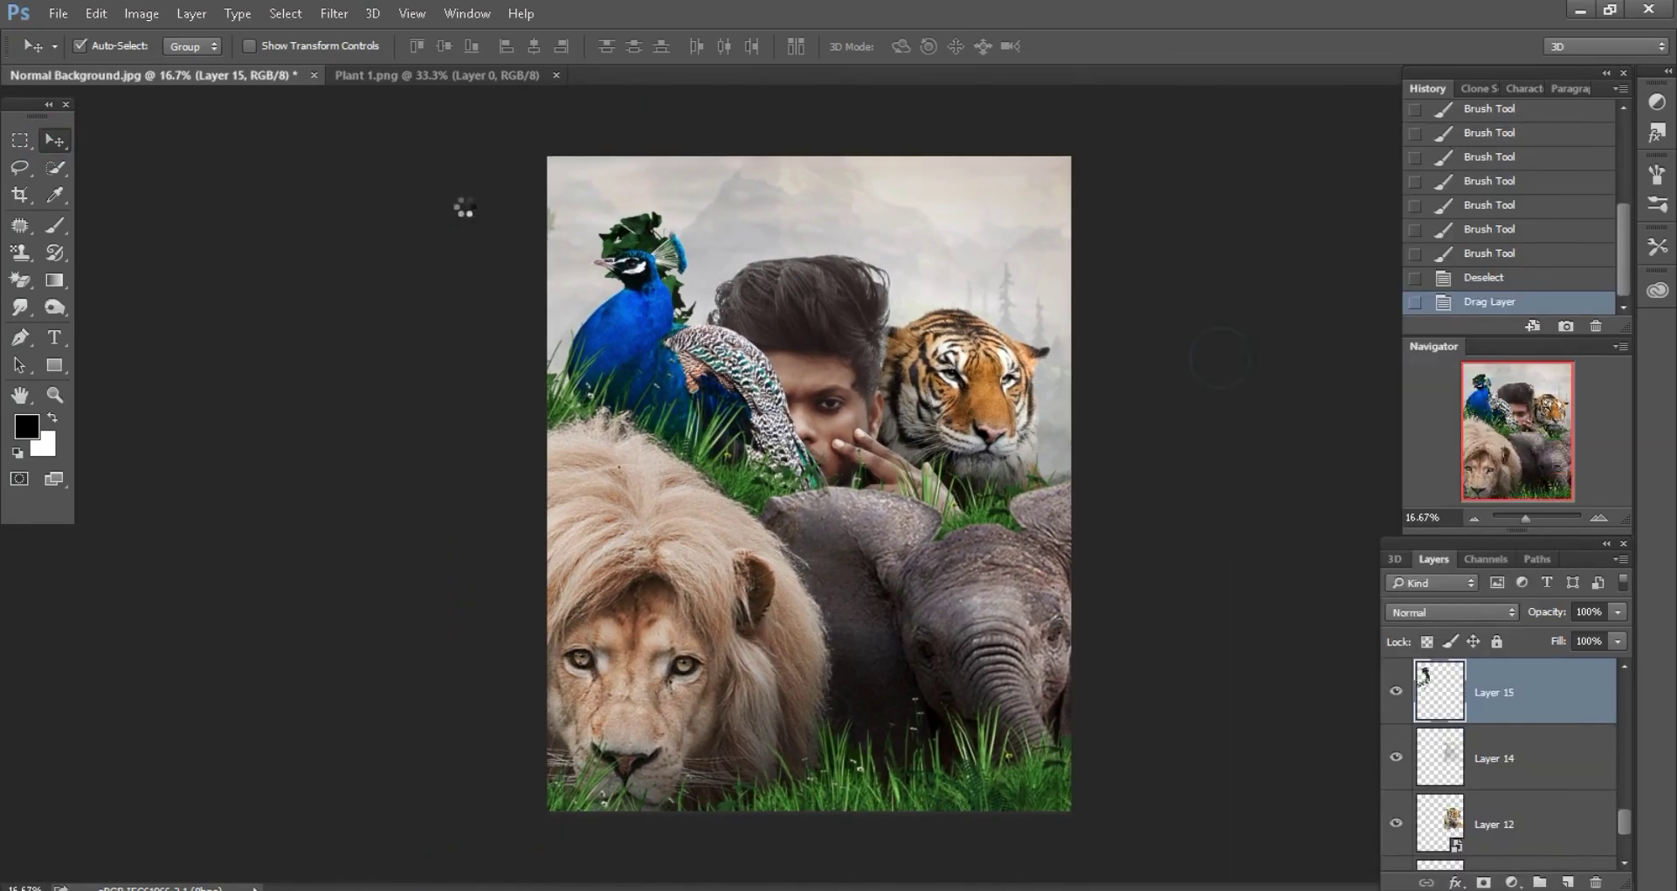
- Scale the ivy to 86%, flip it horizontally and place it top-left above the peacock
{"action": "left_click", "coordinate": [94, 14]}
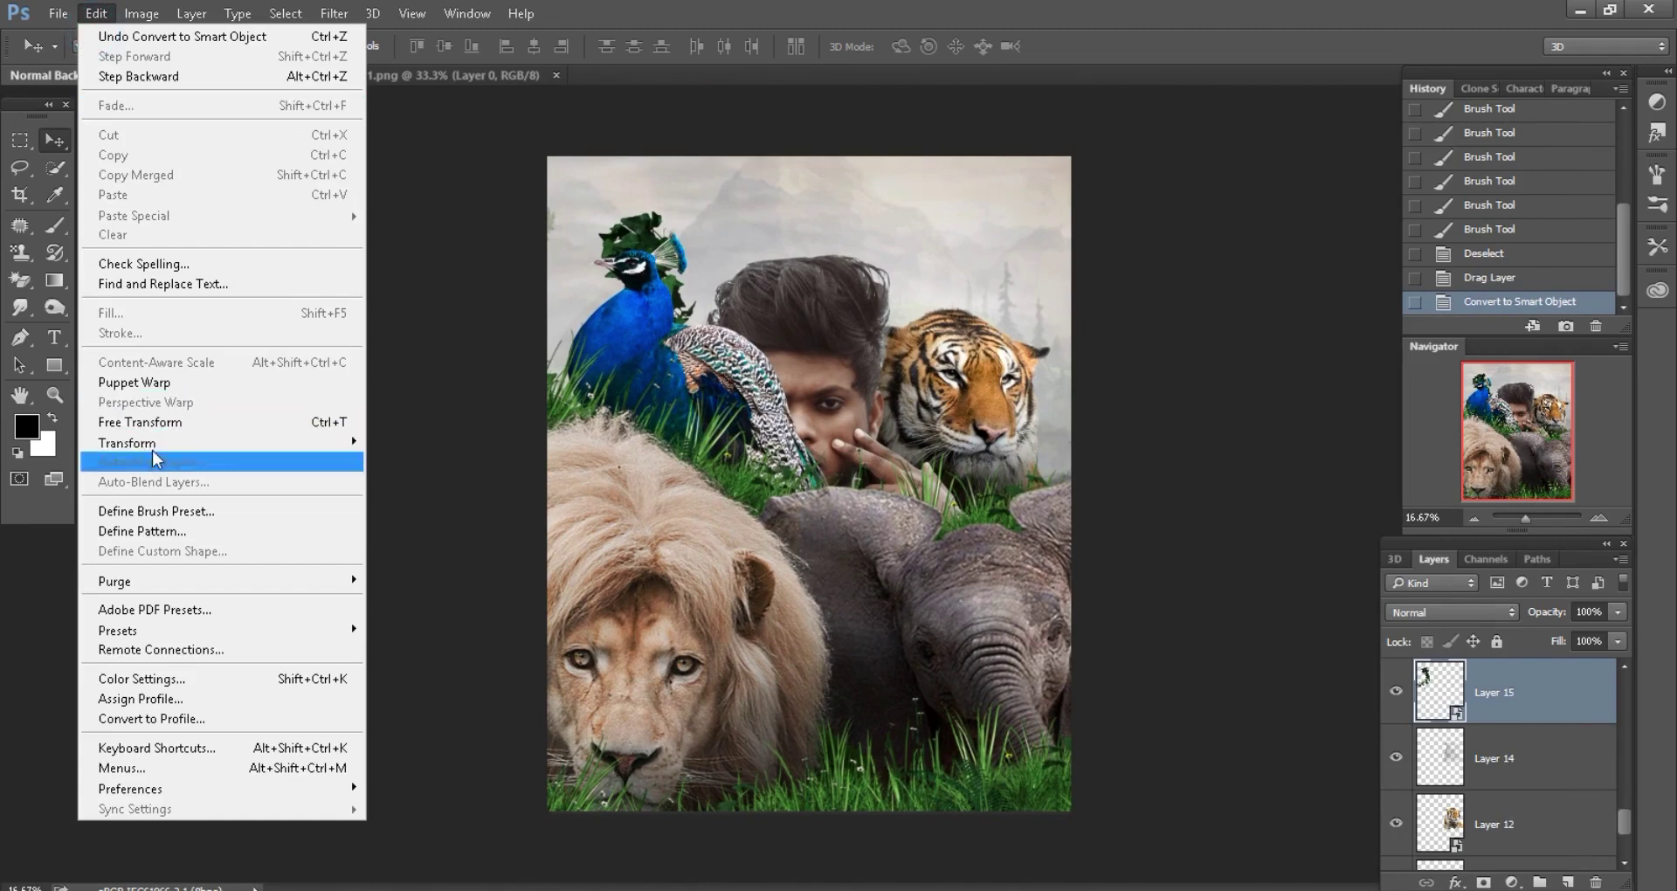
{"action": "left_click", "coordinate": [149, 421]}
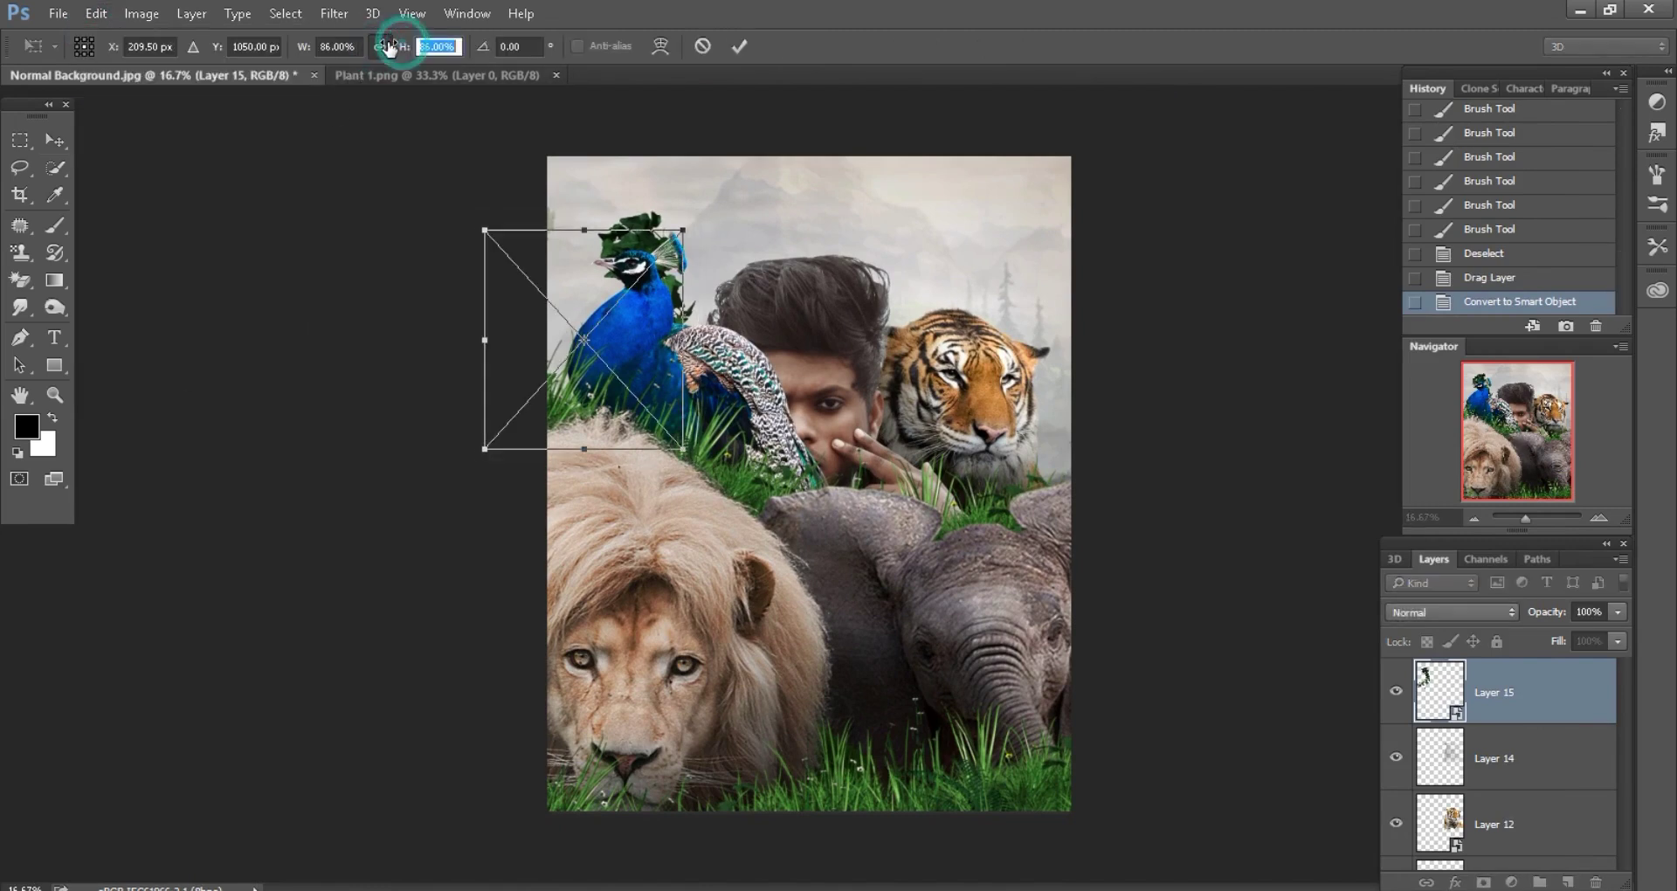
{"action": "left_click_drag", "start_coordinate": [401, 51], "coordinate": [376, 51]}
{"action": "left_click_drag", "start_coordinate": [587, 271], "coordinate": [915, 229]}
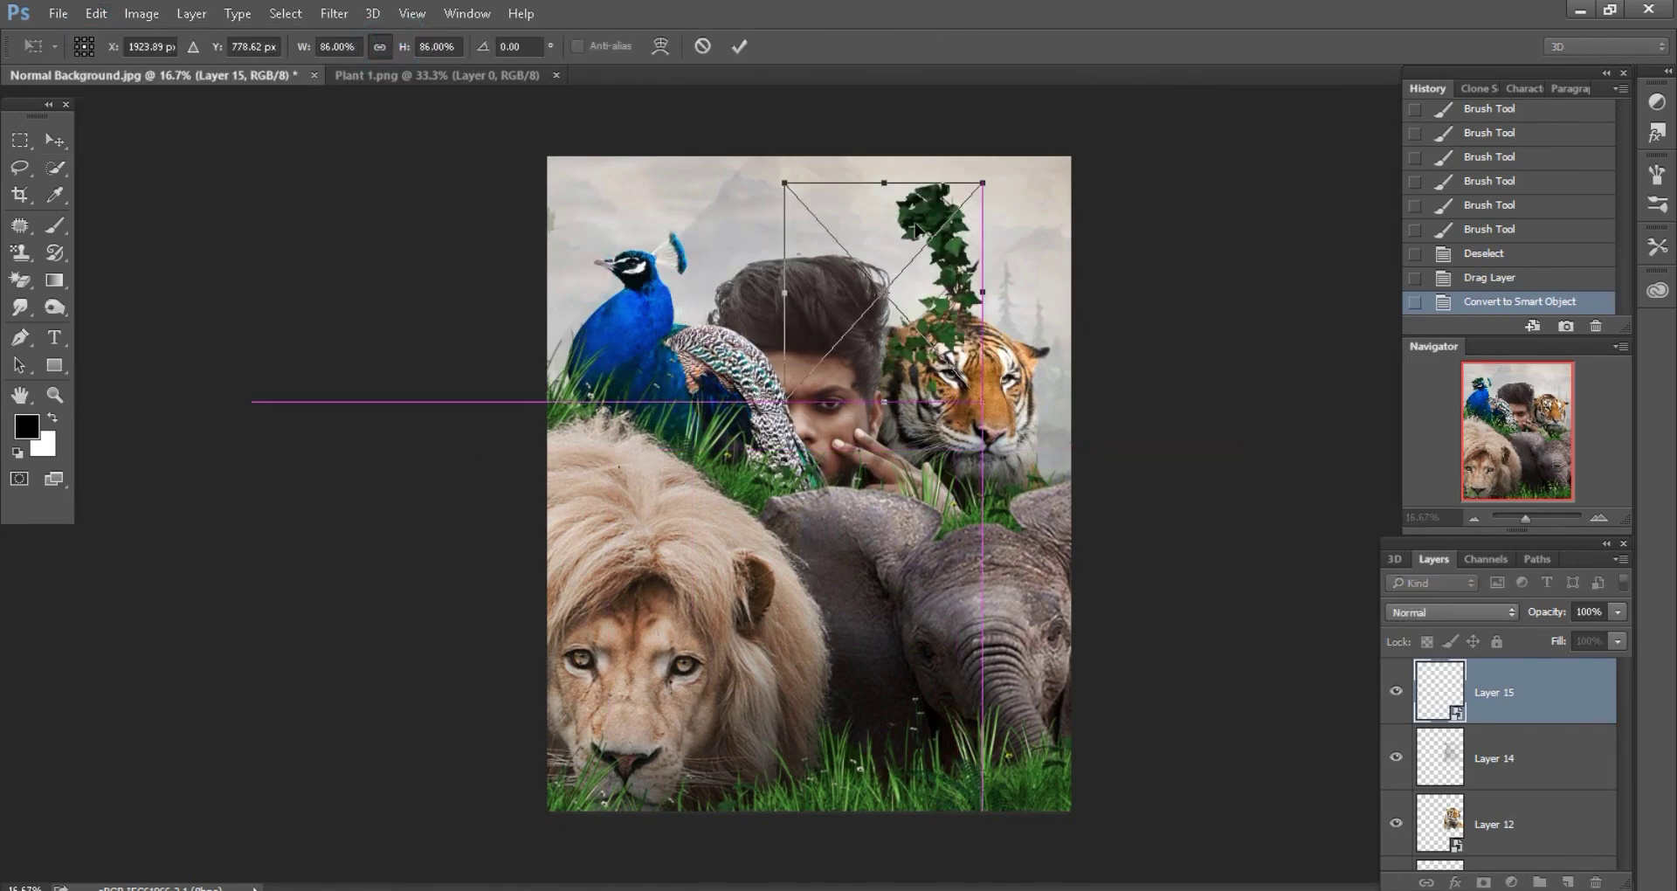
{"action": "right_click", "coordinate": [918, 269]}
{"action": "left_click", "coordinate": [983, 556]}
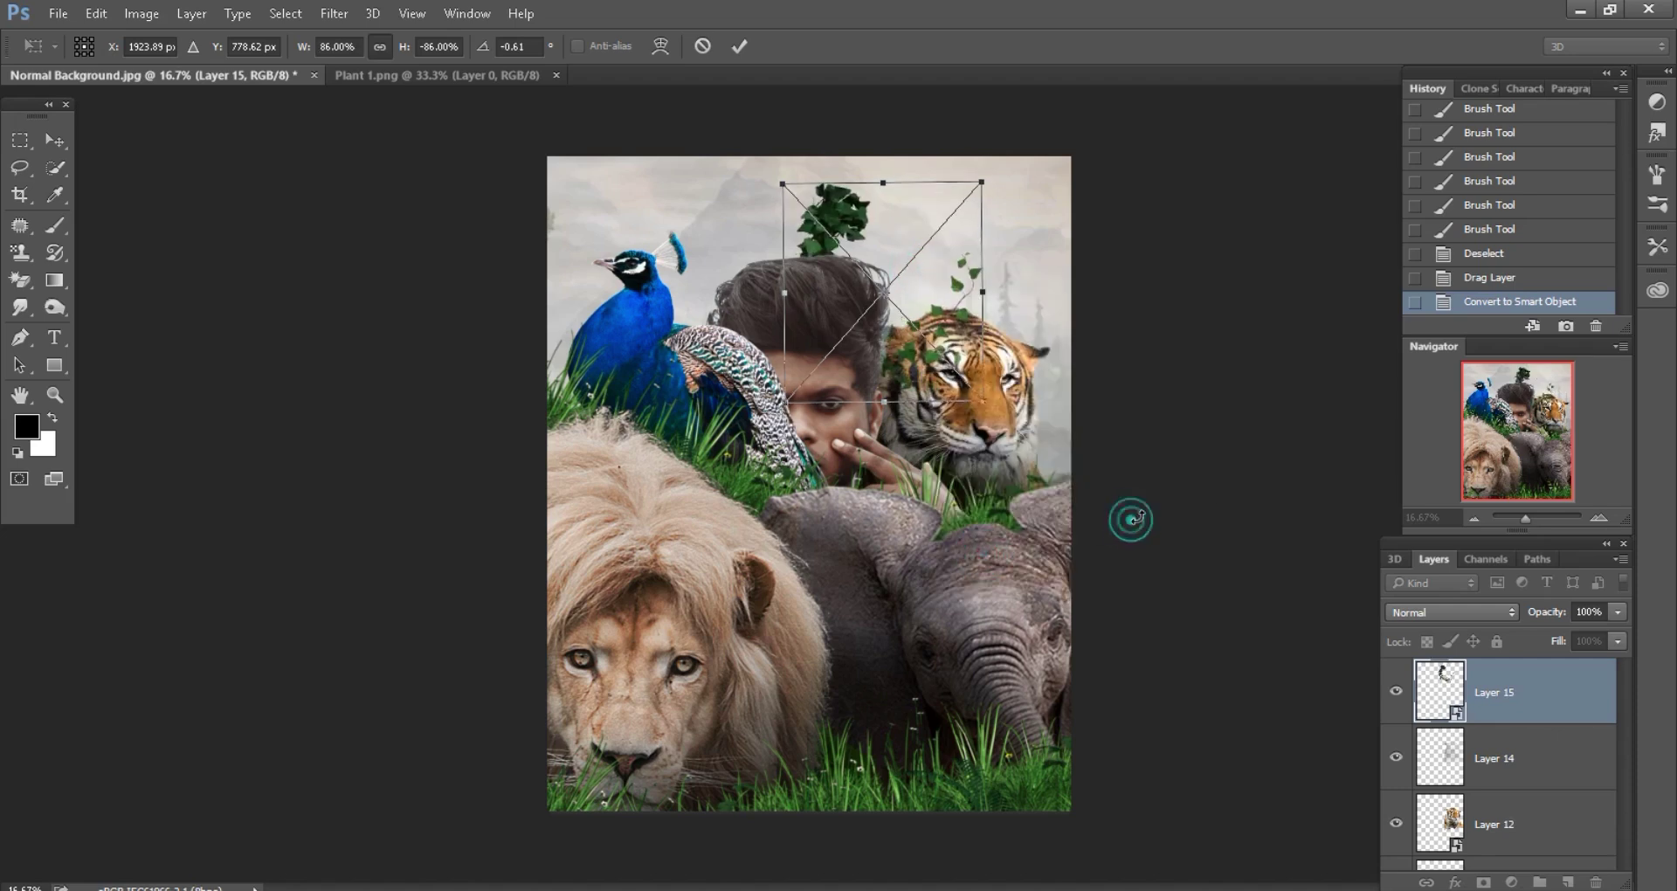
{"action": "left_click_drag", "start_coordinate": [883, 295], "coordinate": [668, 181]}
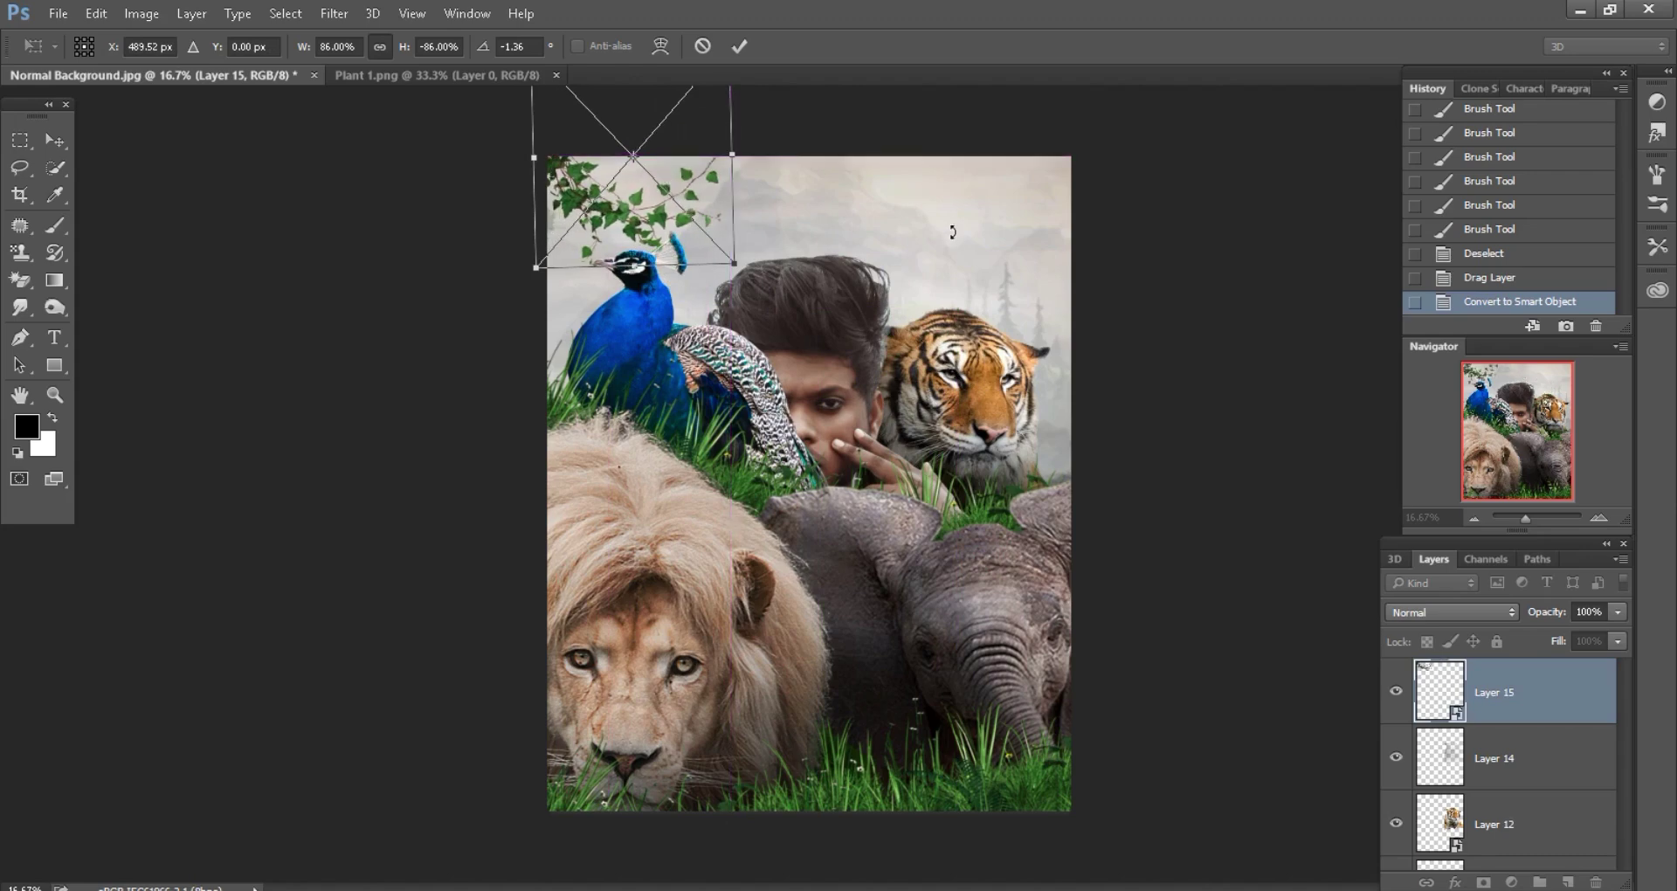
{"action": "left_click", "coordinate": [739, 46]}
- Close Plant 1.png and open Plant 2.png from the stock folder
{"action": "left_click", "coordinate": [472, 72]}
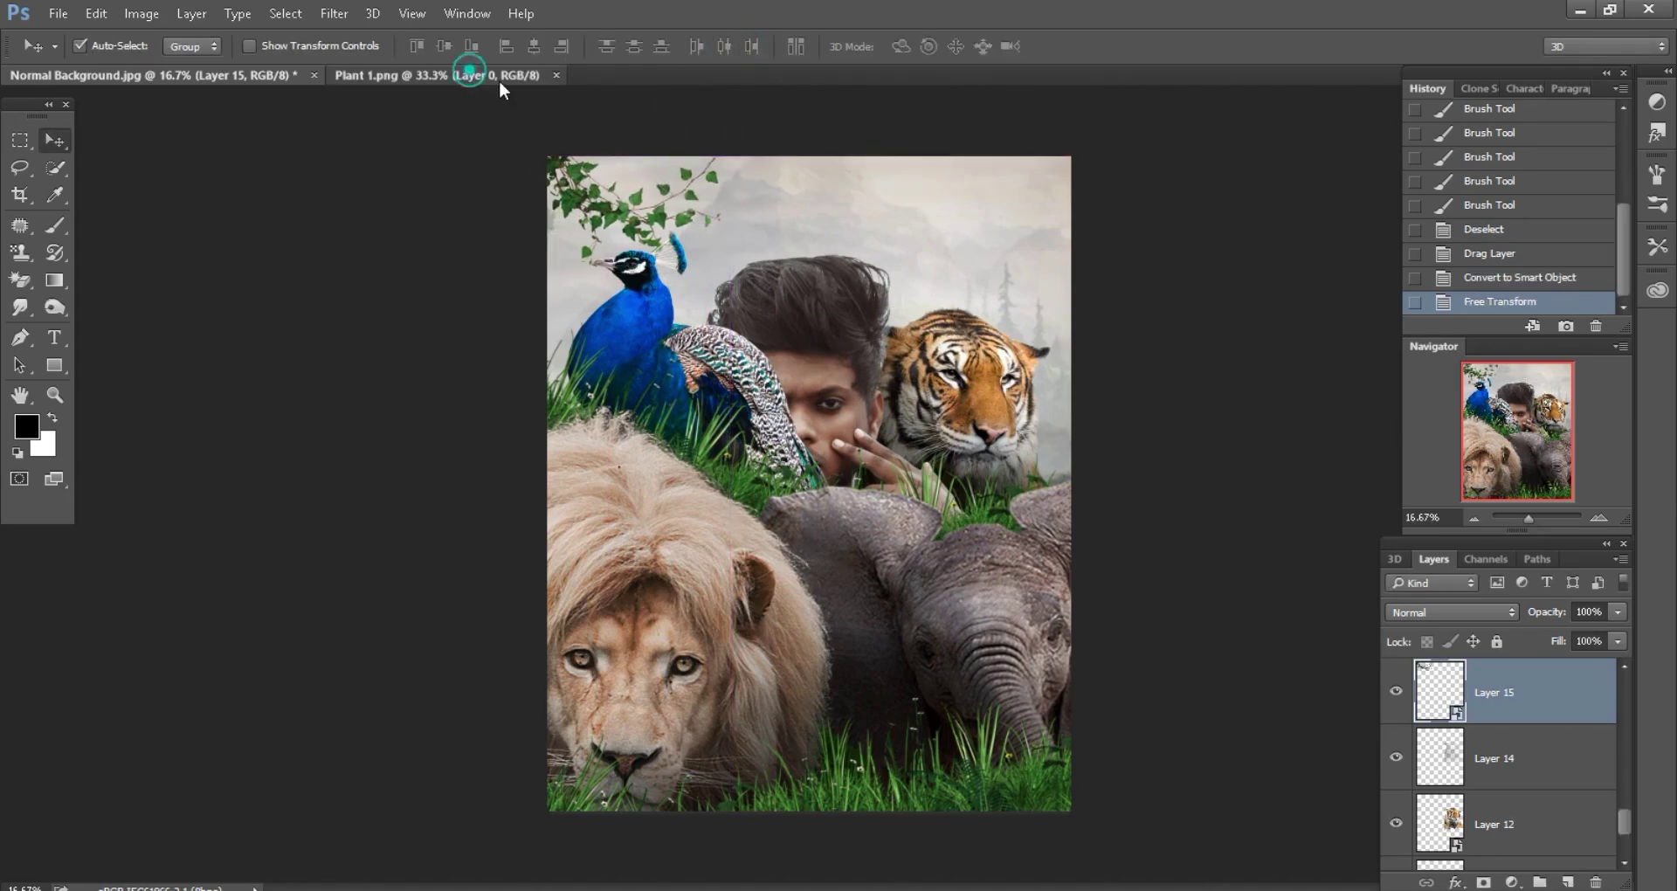
{"action": "left_click", "coordinate": [556, 75]}
{"action": "key", "text": "alt+Tab"}
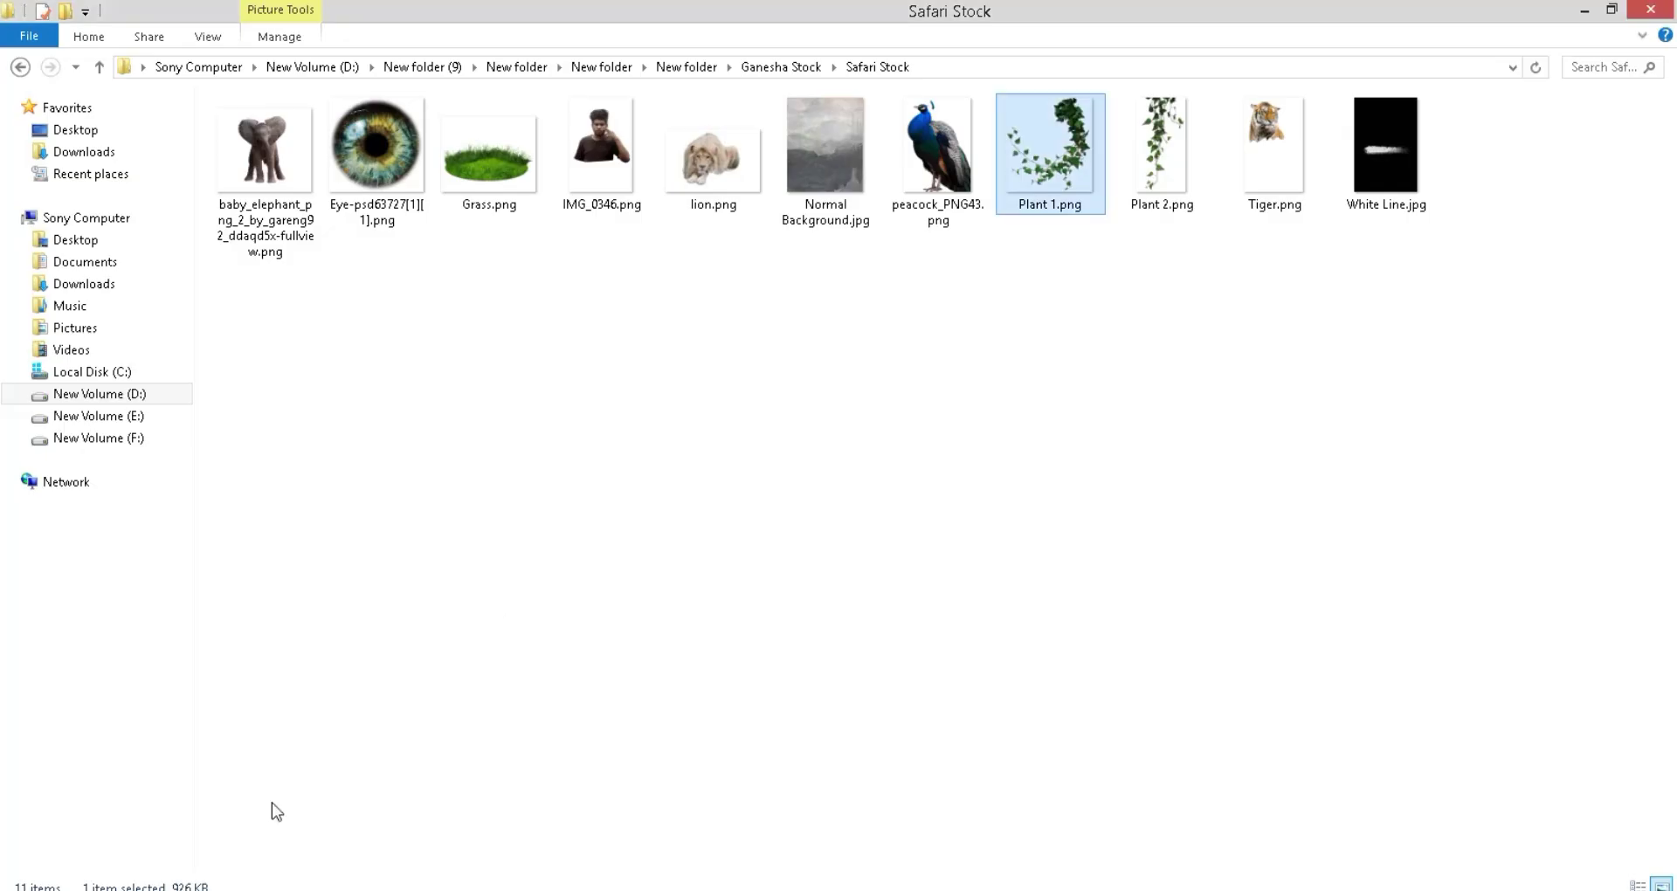
{"action": "left_click_drag", "start_coordinate": [1162, 149], "coordinate": [1109, 70]}
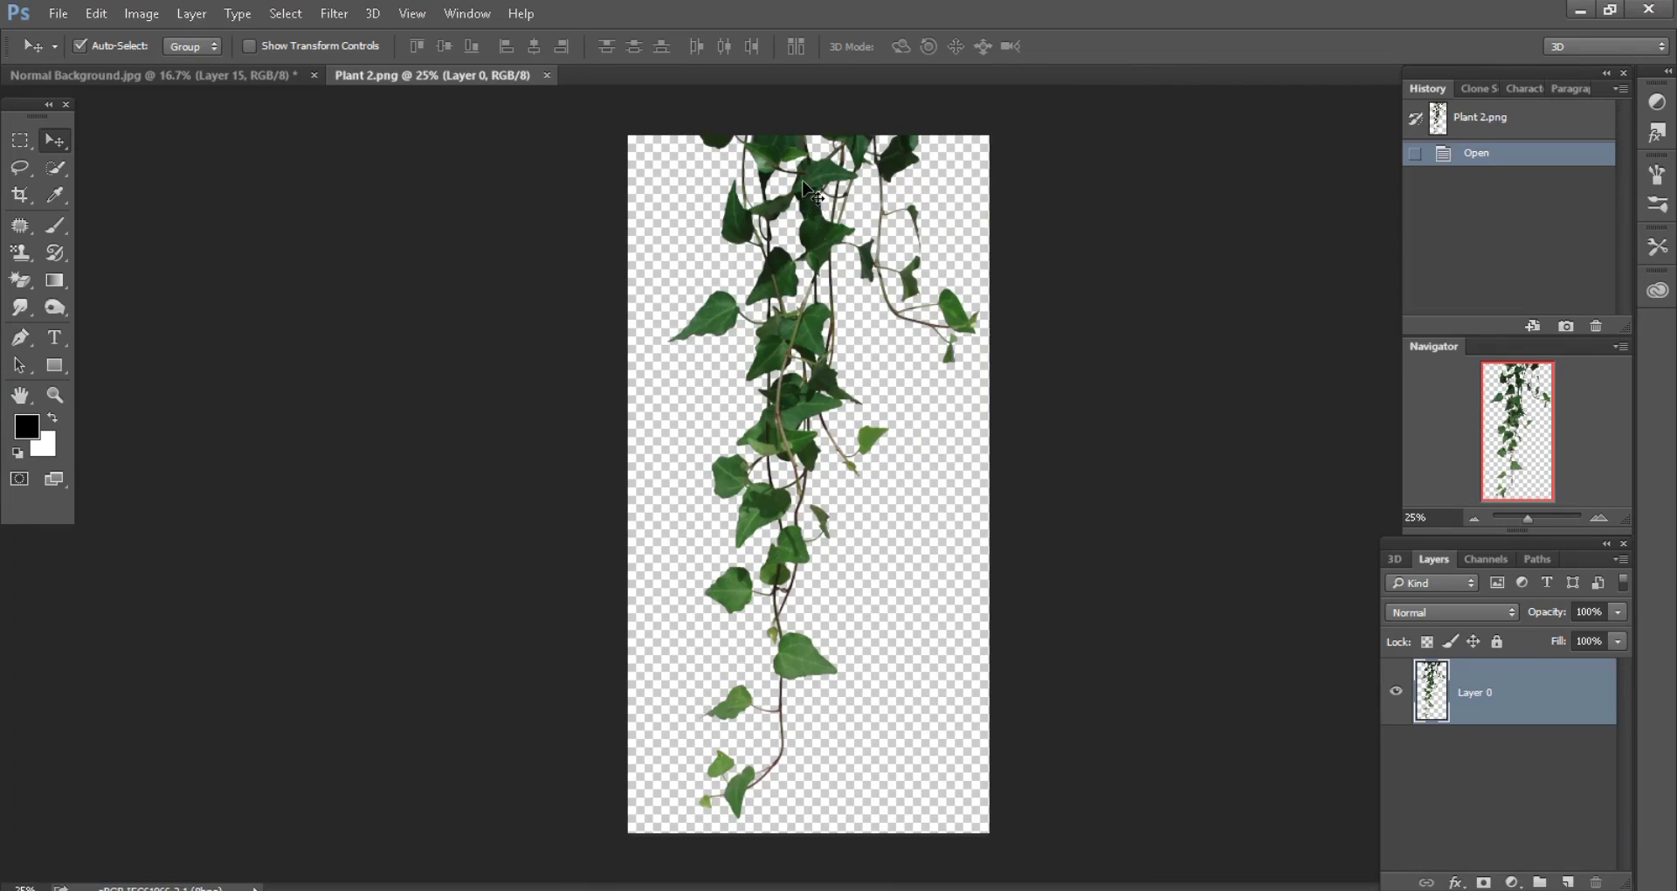
- Carry the Plant 2 hanging ivy into the composite as a smart-object layer
{"action": "mouse_move", "coordinate": [808, 188]}
{"action": "left_mouse_down"}
{"action": "mouse_move", "coordinate": [323, 87]}
{"action": "mouse_move", "coordinate": [1266, 562]}
{"action": "left_mouse_up"}
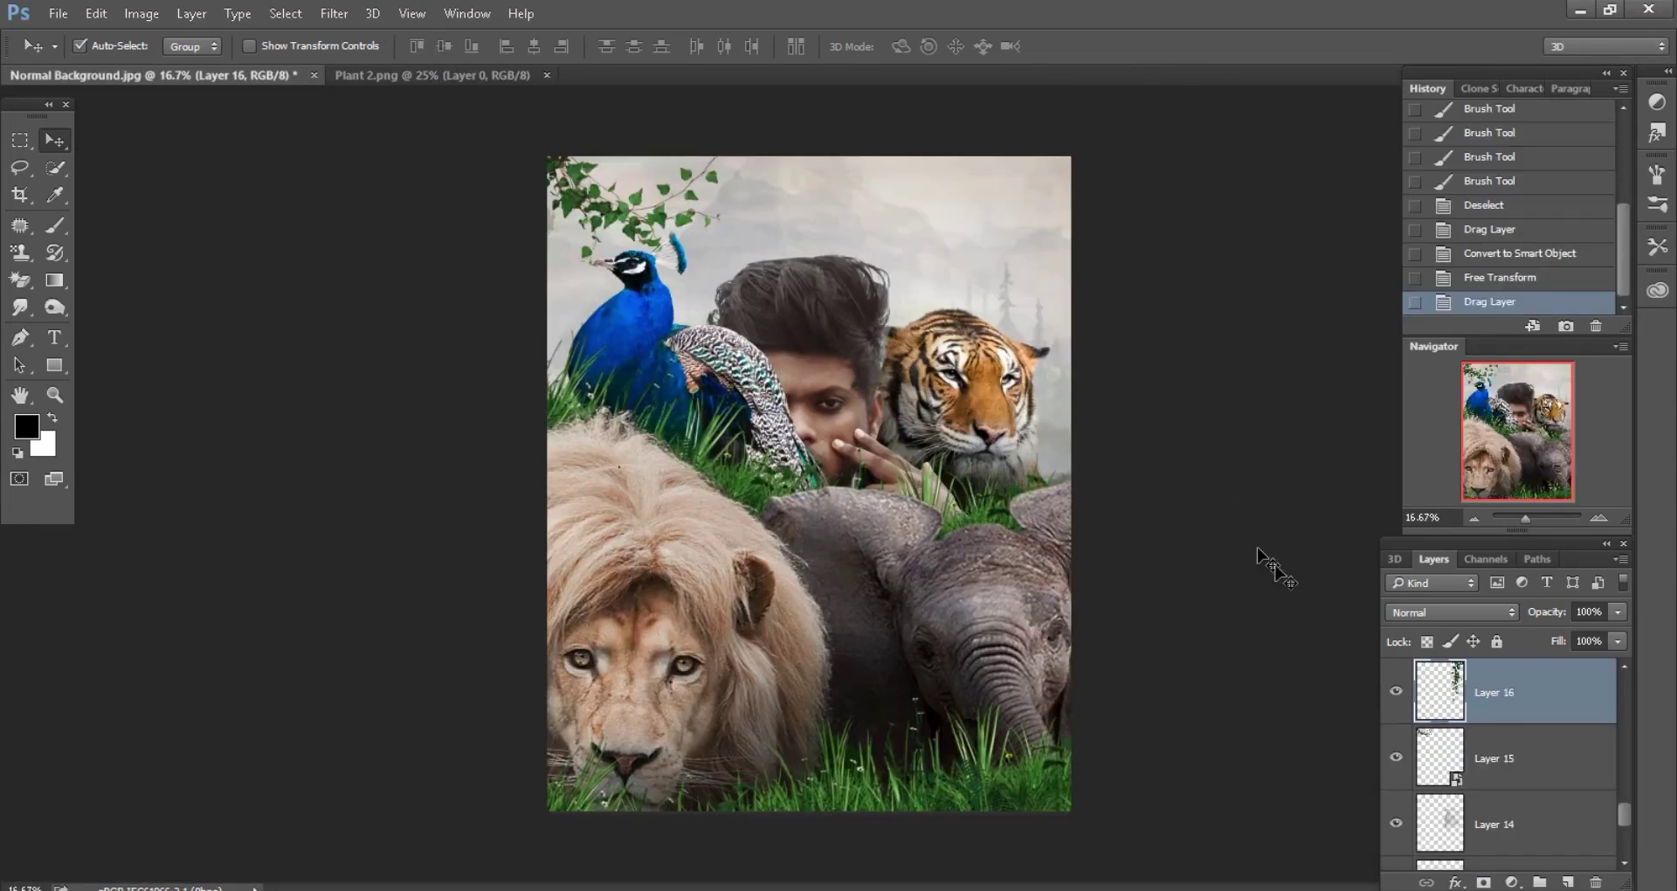
{"action": "right_click", "coordinate": [1537, 686]}
{"action": "left_click", "coordinate": [1227, 350]}
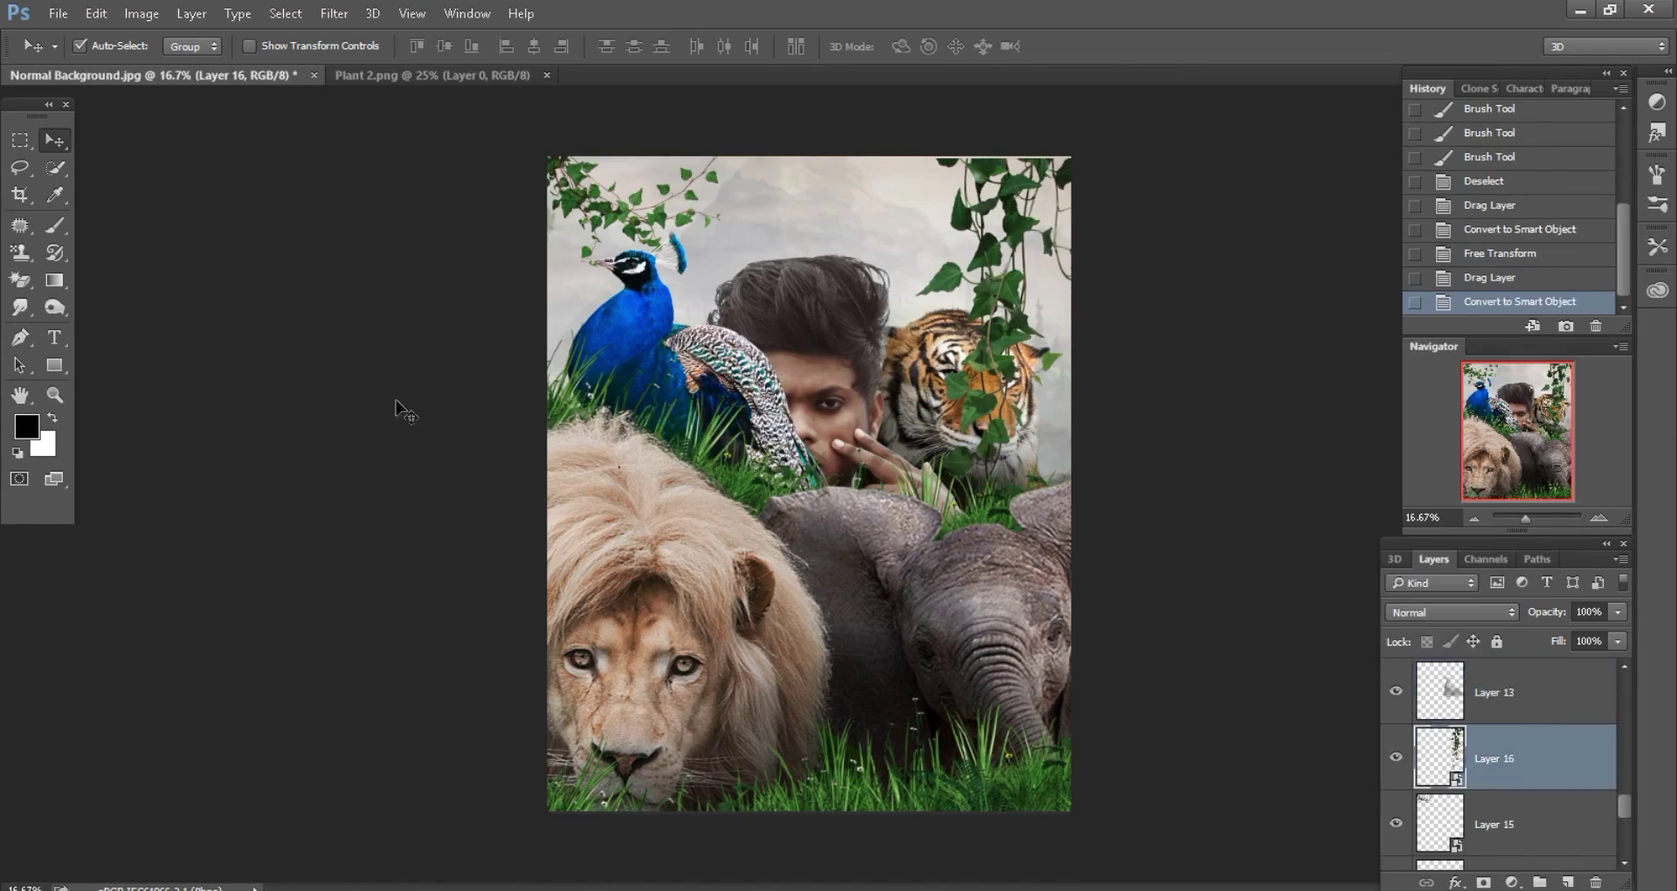
- Scale the hanging ivy to 64% and move it into the top-right corner
{"action": "left_click", "coordinate": [96, 13]}
{"action": "left_click", "coordinate": [138, 426]}
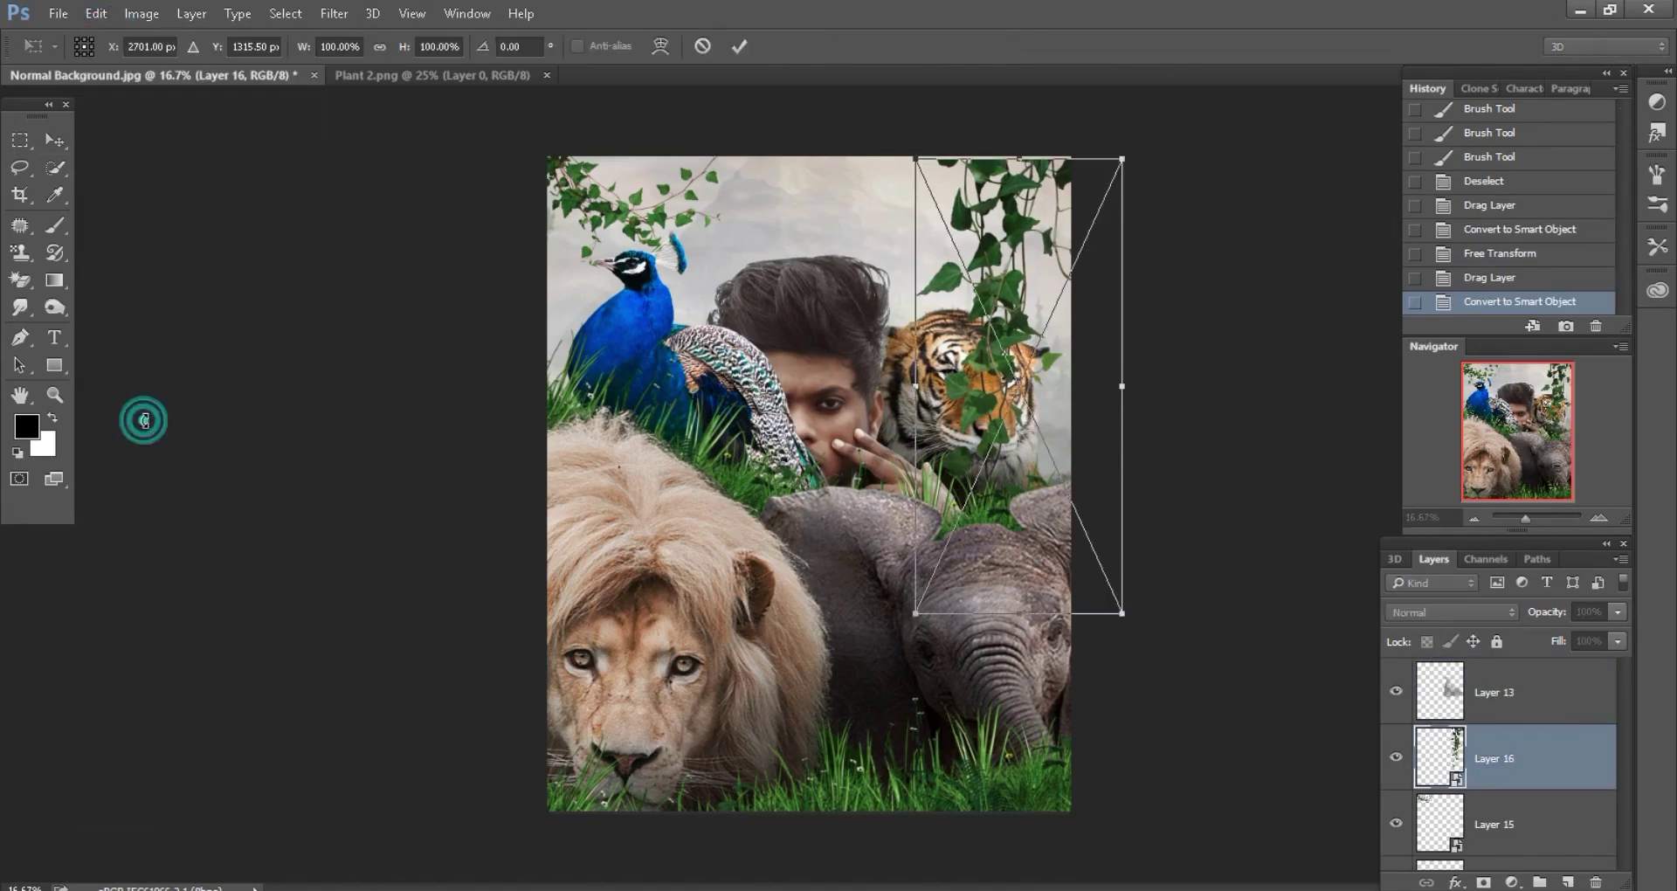
{"action": "key", "text": "ctrl+minus"}
{"action": "double_click", "coordinate": [358, 47]}
{"action": "type", "text": "60"}
{"action": "key", "text": "Tab"}
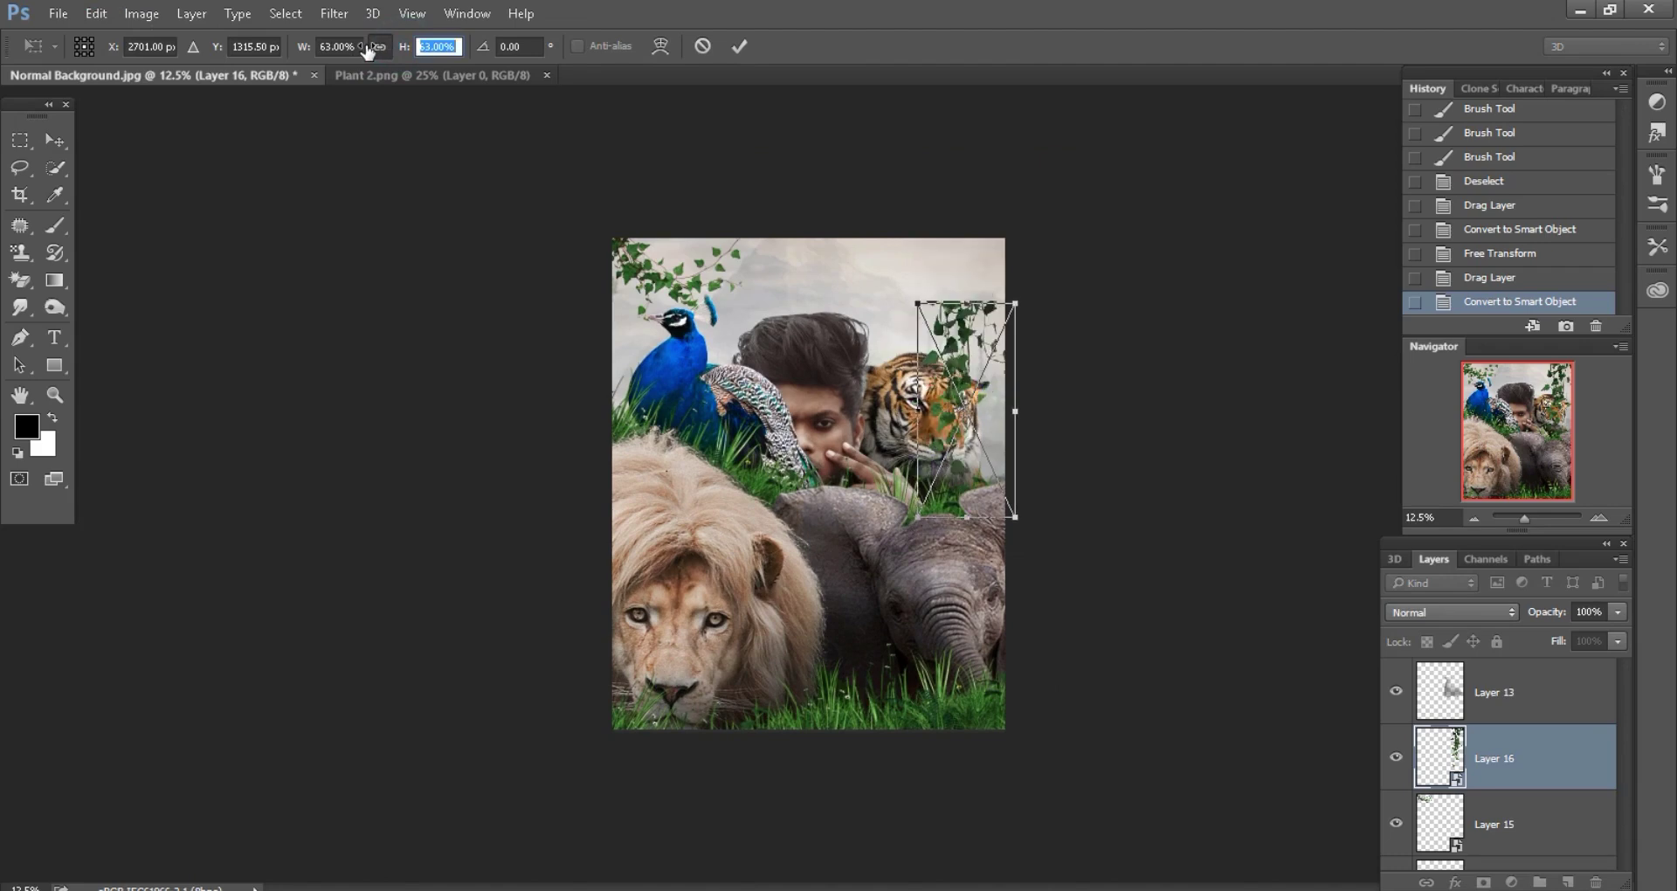
{"action": "type", "text": "64"}
{"action": "key", "text": "Tab"}
{"action": "left_click", "coordinate": [54, 140]}
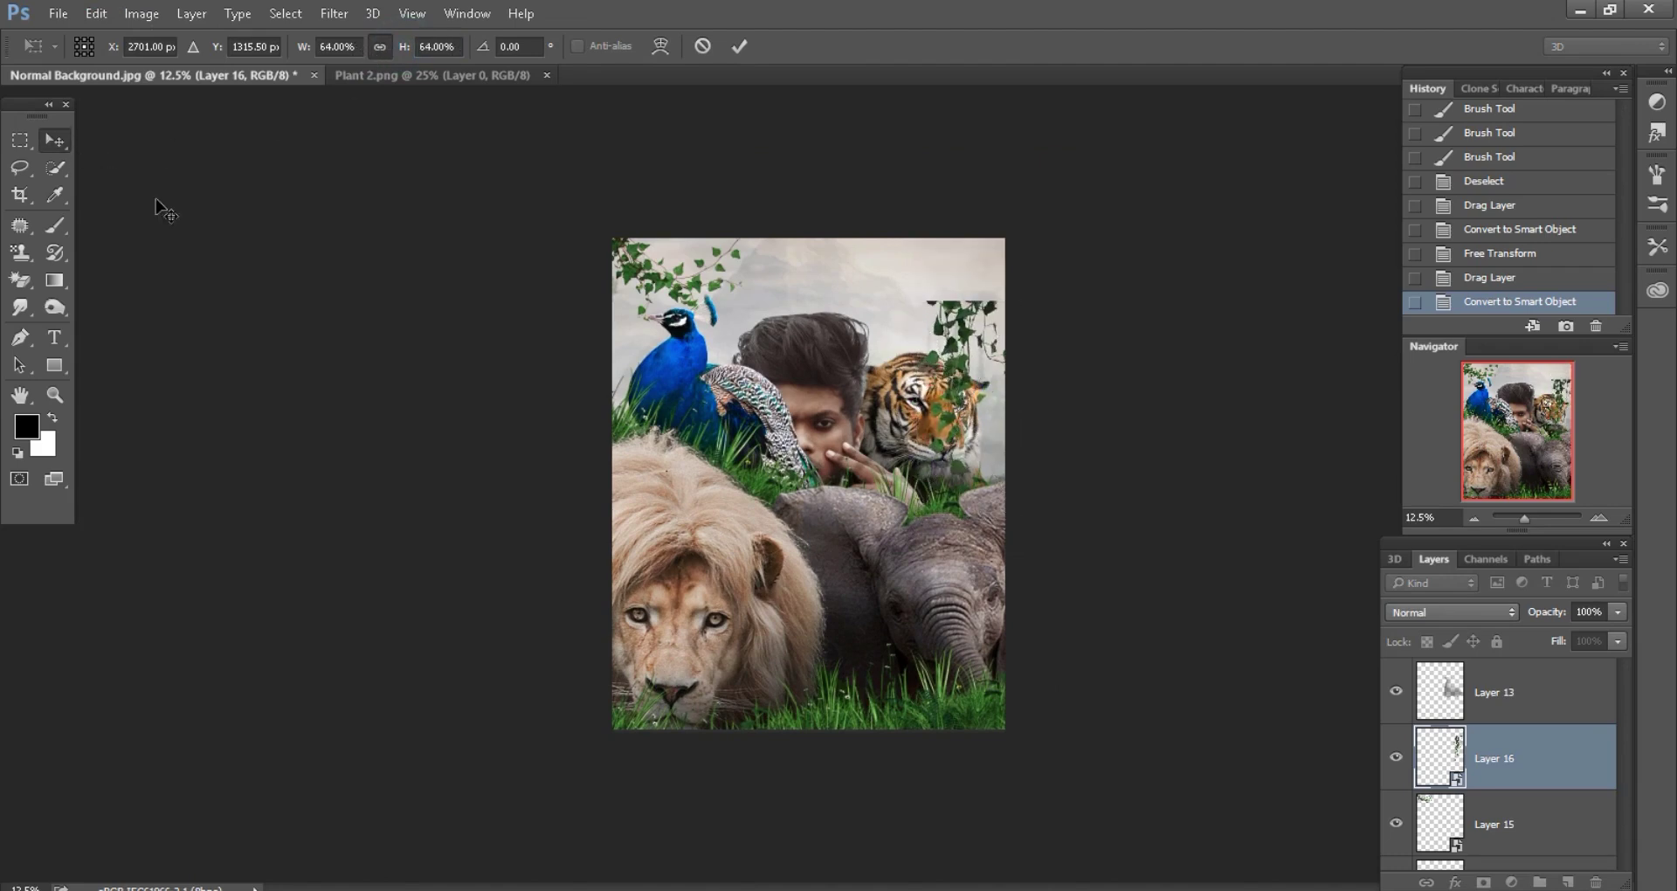
{"action": "left_click_drag", "start_coordinate": [1090, 503], "coordinate": [1126, 363]}
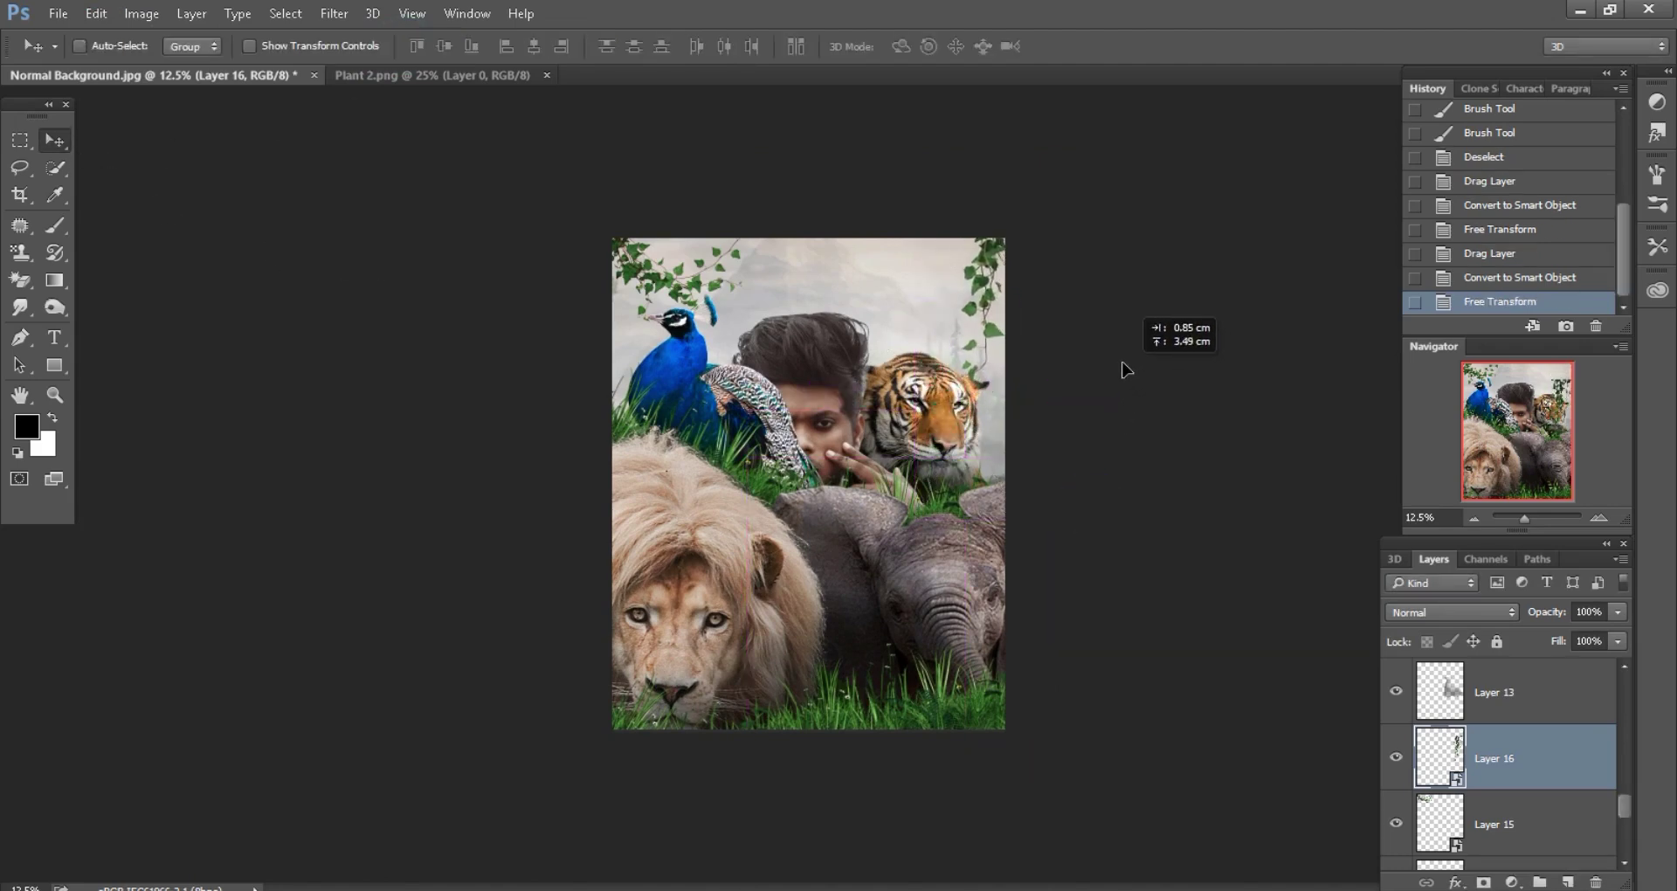
- Zoom out and back in to check the full composite
{"action": "key", "text": "ctrl+minus"}
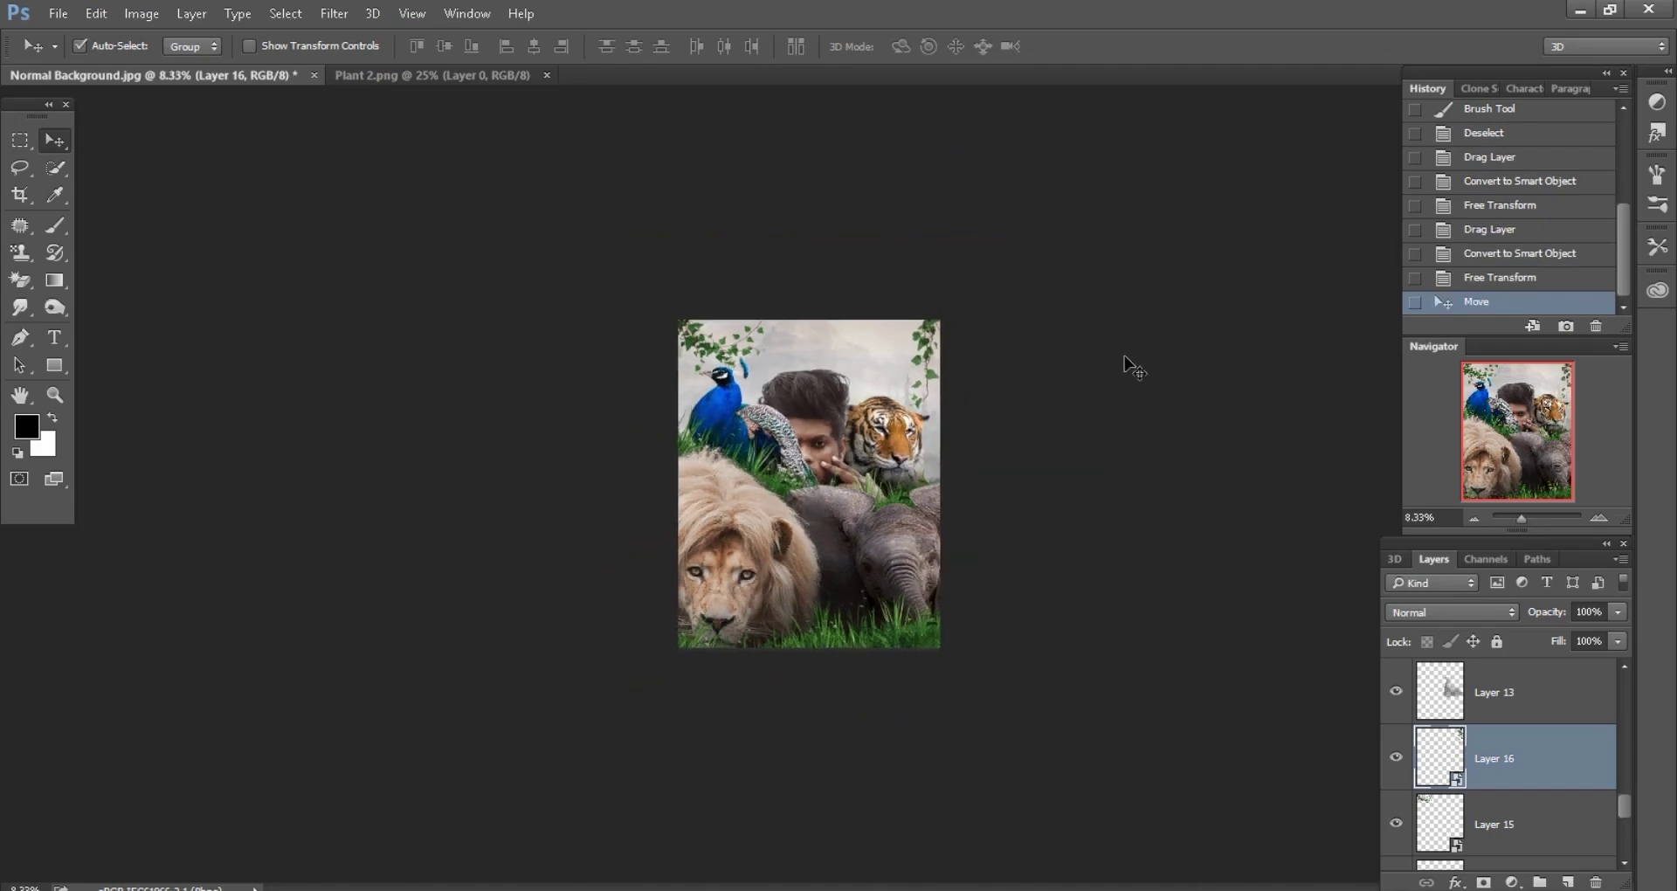
{"action": "key", "text": "ctrl+plus"}
{"action": "key", "text": "ctrl+plus"}
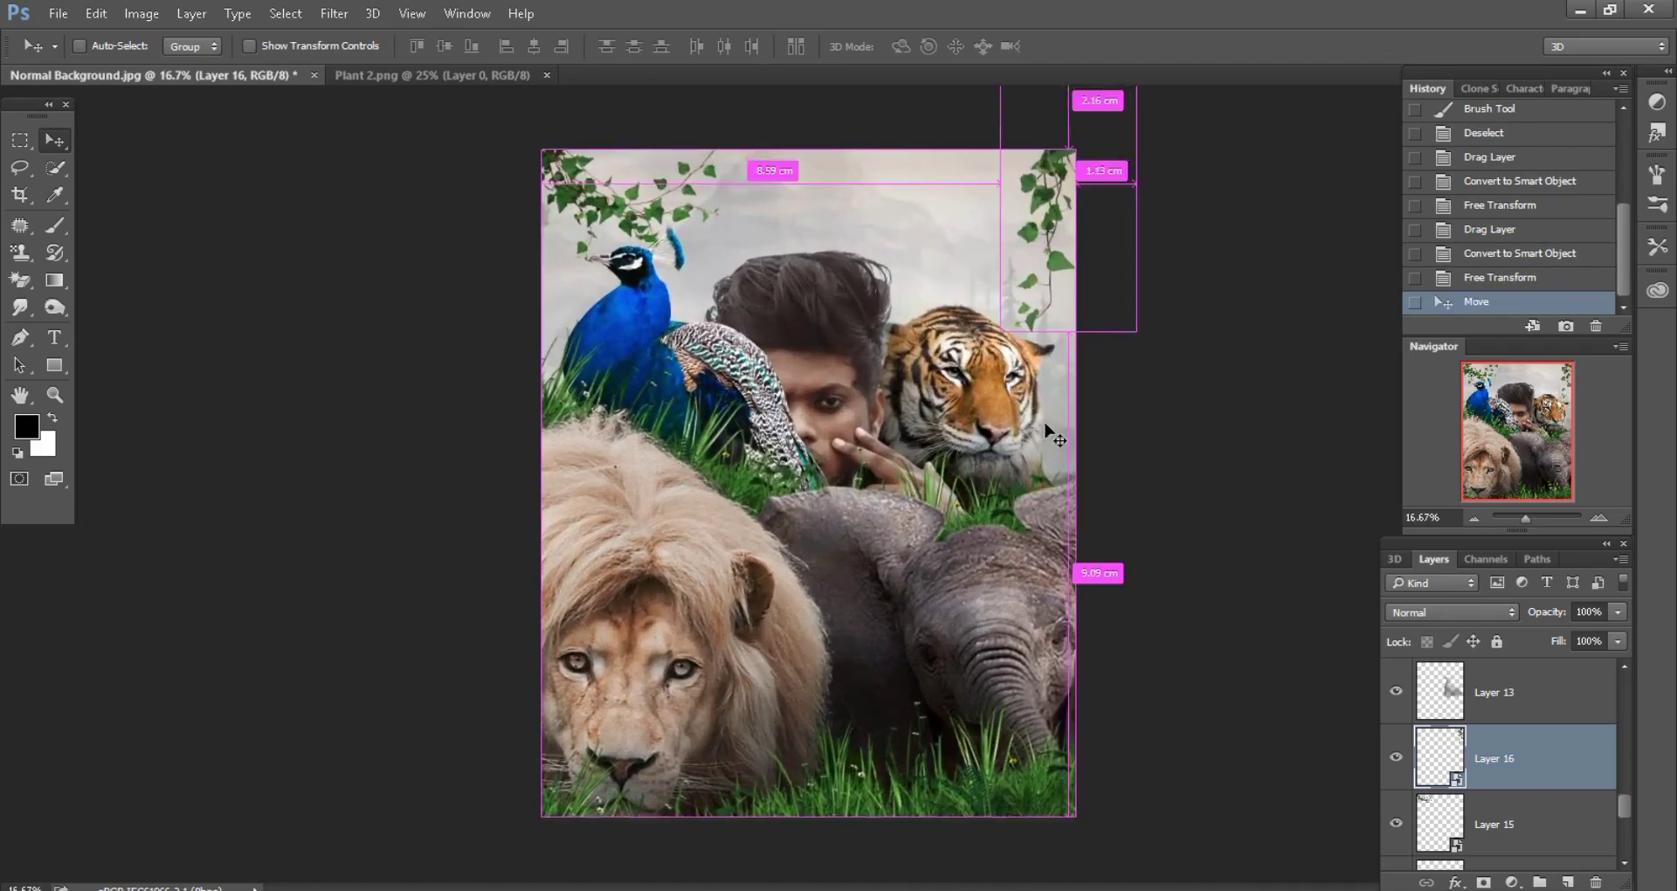
{"action": "key", "text": "ctrl+plus"}
{"action": "scroll", "coordinate": [916, 479], "scroll_direction": "up", "scroll_amount": 3}
- Add a new layer above the man's photo and load his outline as a selection
{"action": "left_click", "coordinate": [854, 423]}
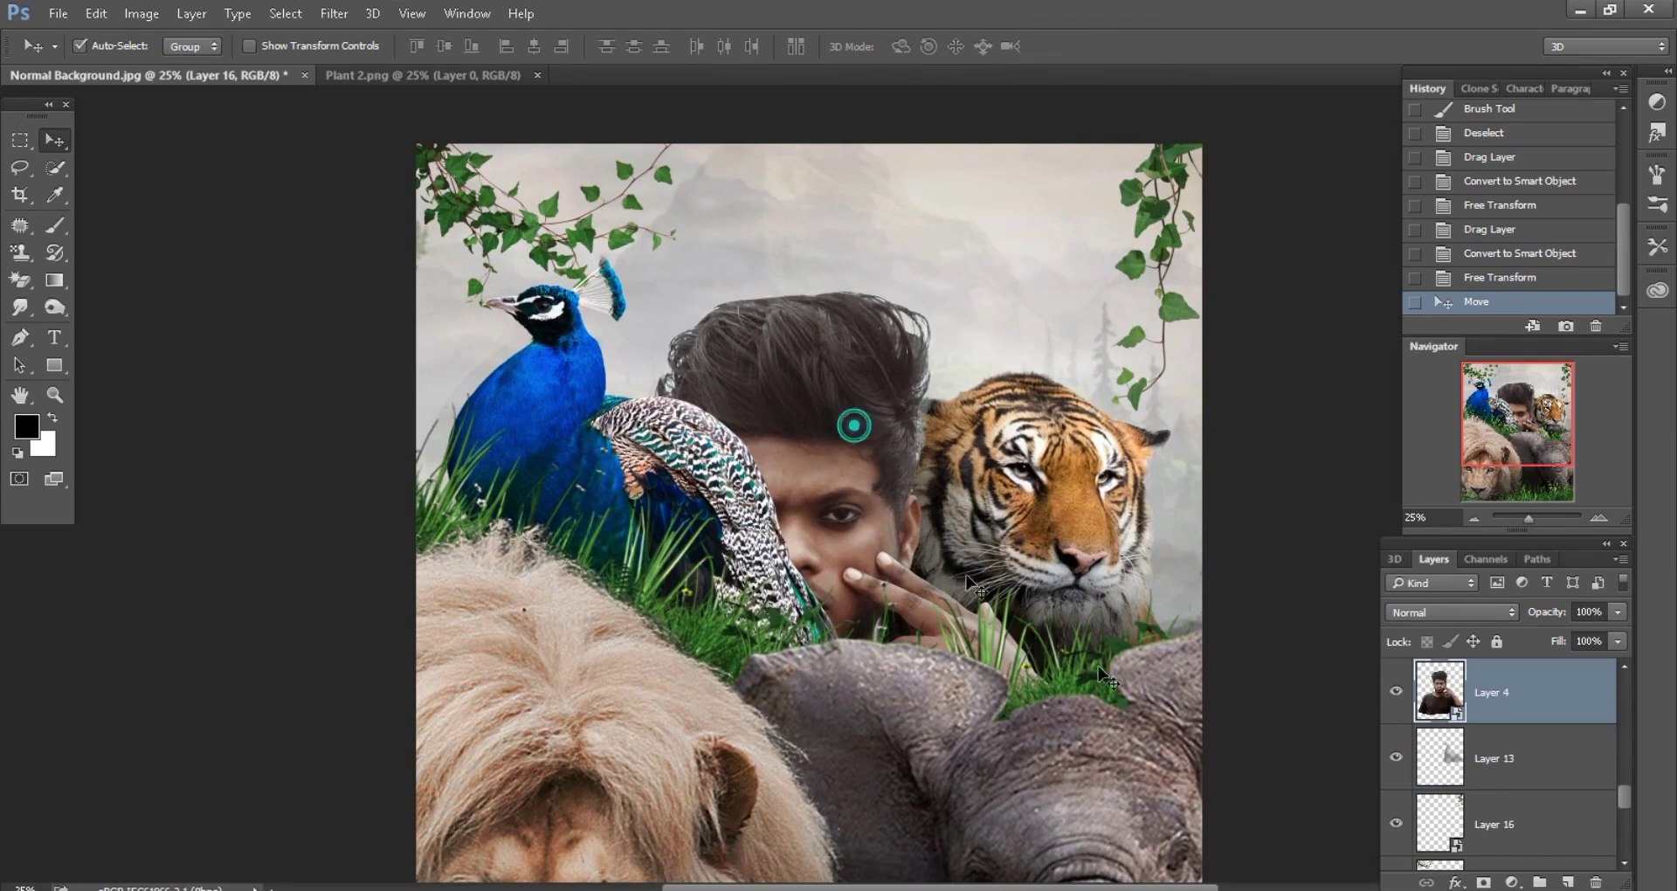
{"action": "left_click", "coordinate": [1570, 882]}
{"action": "left_click", "coordinate": [1440, 758], "text": "ctrl"}
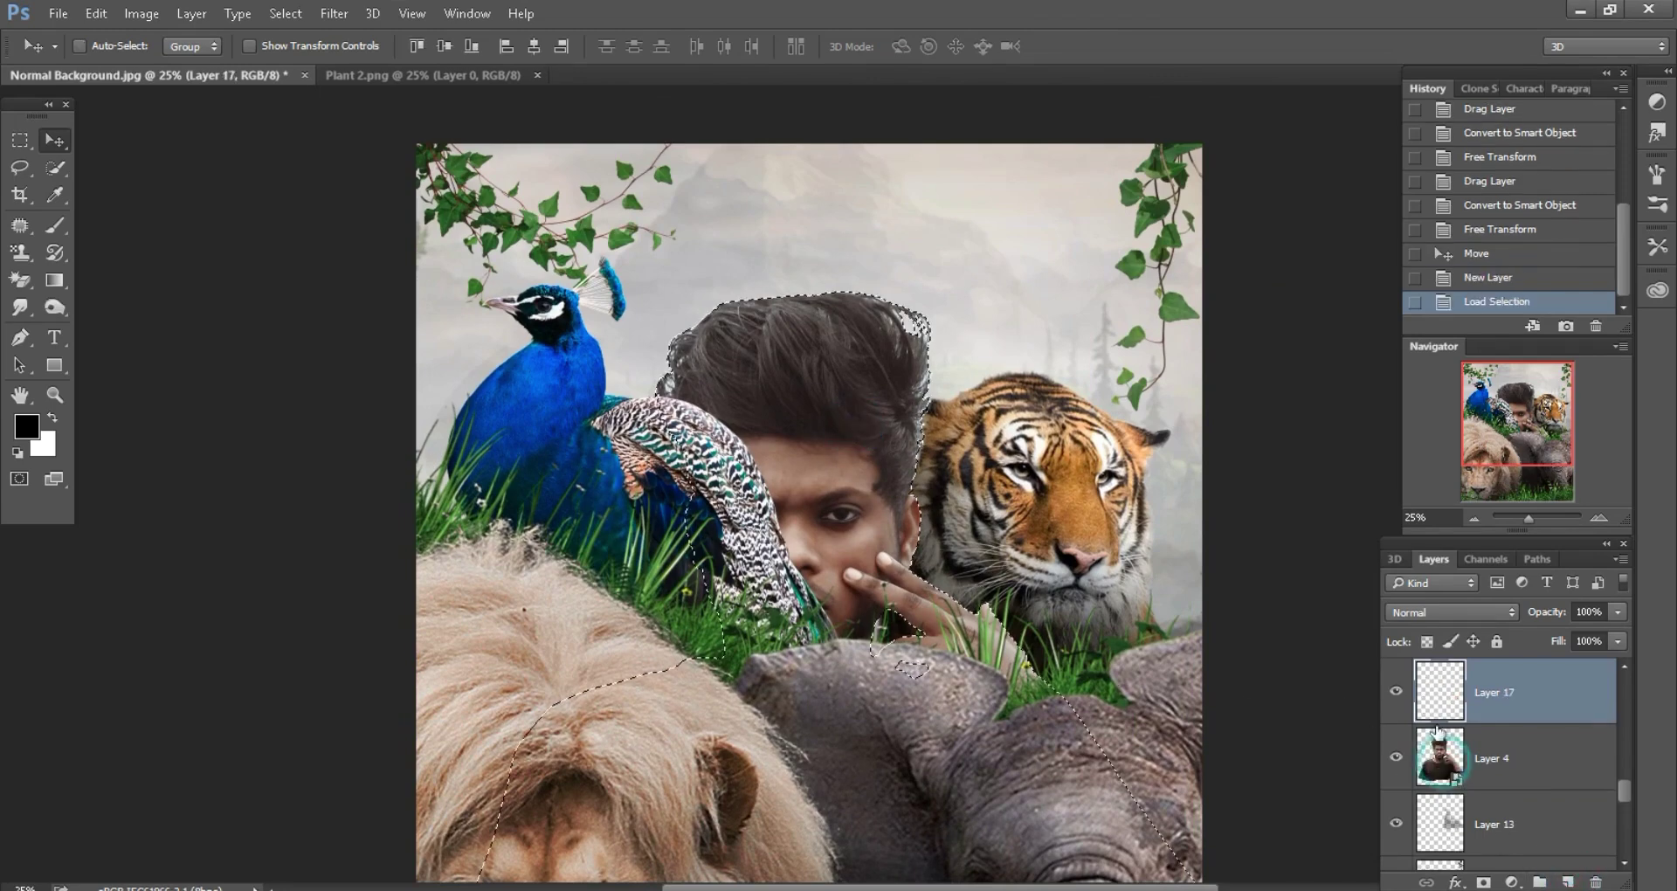
{"action": "key", "text": "ctrl+plus"}
{"action": "scroll", "coordinate": [559, 463], "scroll_direction": "down", "scroll_amount": 1}
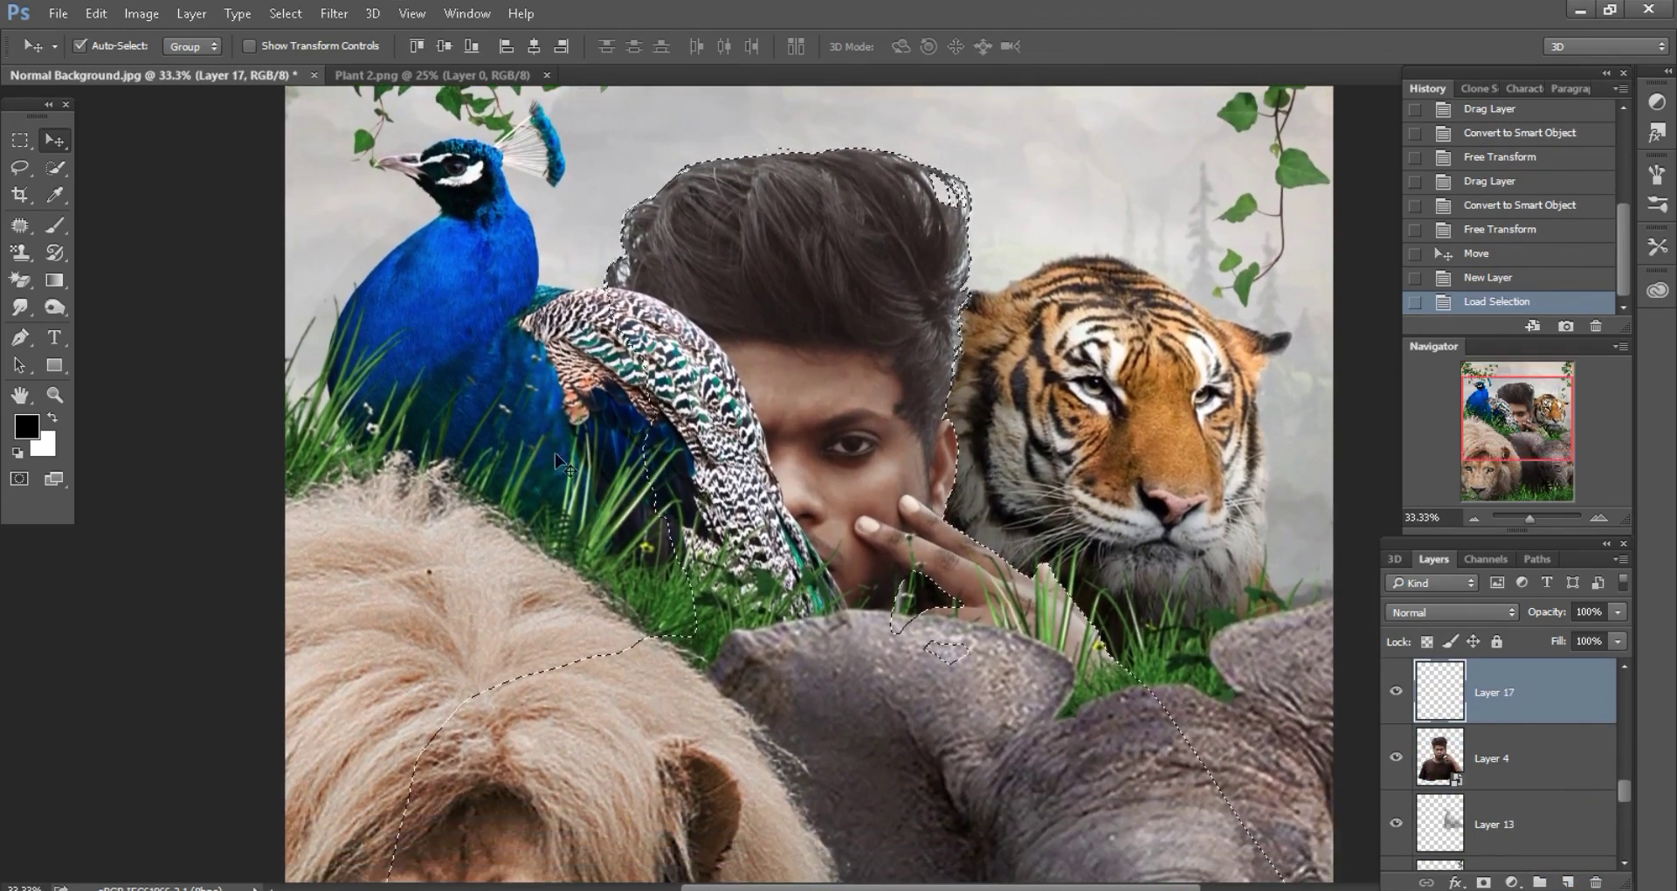
{"action": "left_click", "coordinate": [54, 226]}
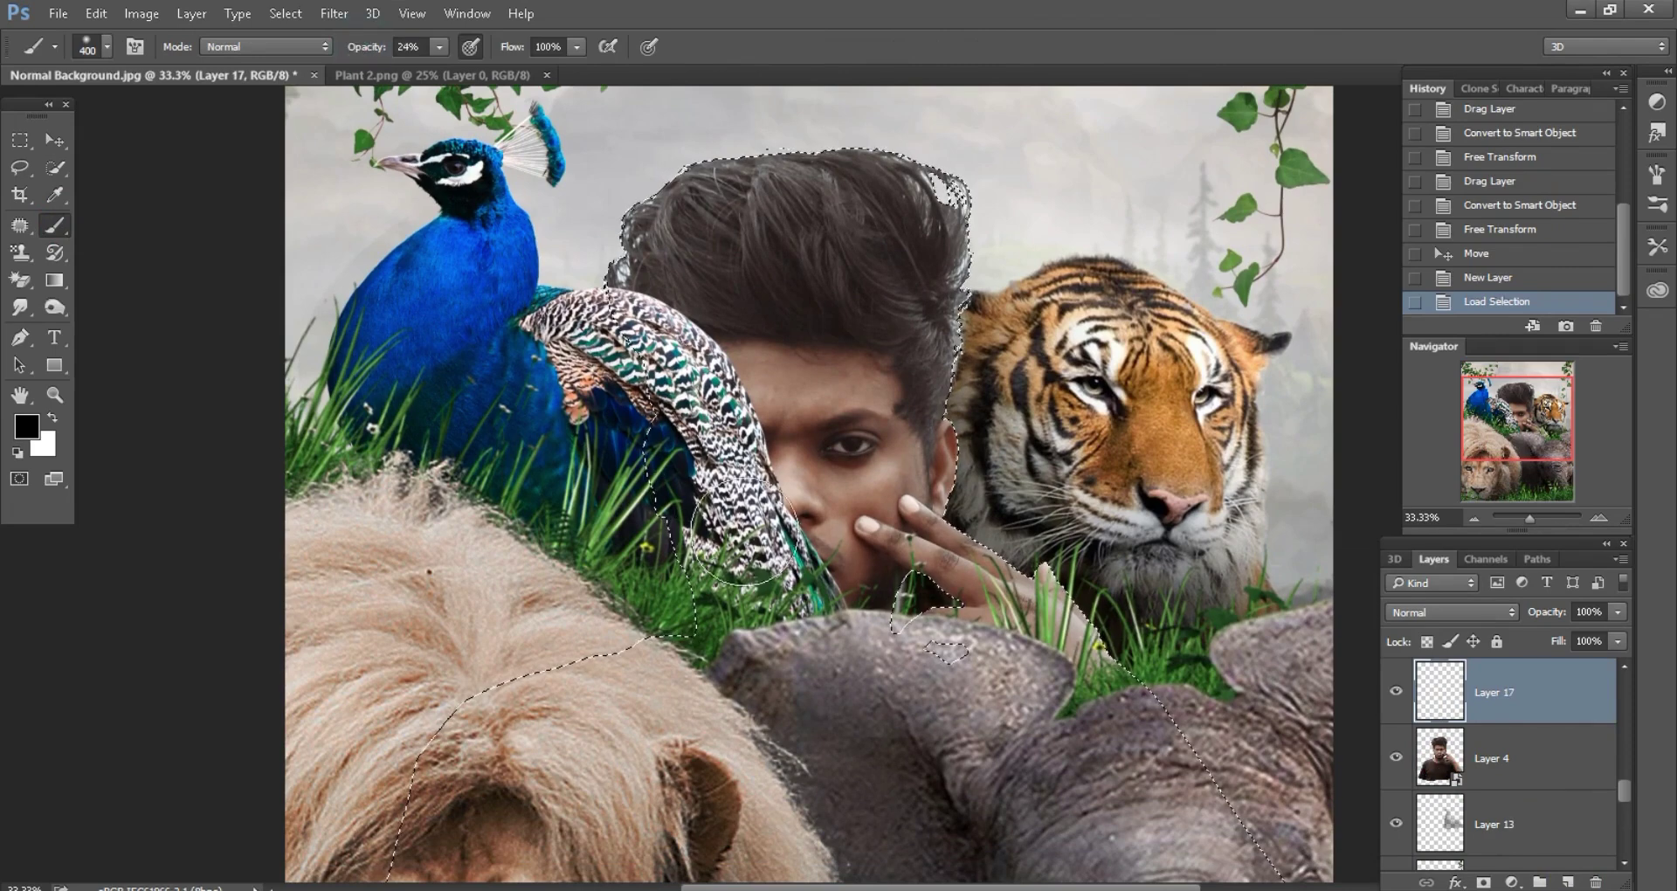
- Paint soft shadow near the peacock feathers and the man, then deselect
{"action": "left_click_drag", "start_coordinate": [699, 419], "coordinate": [742, 542]}
{"action": "mouse_move", "coordinate": [786, 472]}
{"action": "left_mouse_down"}
{"action": "mouse_move", "coordinate": [698, 358]}
{"action": "mouse_move", "coordinate": [718, 440]}
{"action": "left_mouse_up"}
{"action": "left_click", "coordinate": [718, 440]}
{"action": "key", "text": "bracketleft"}
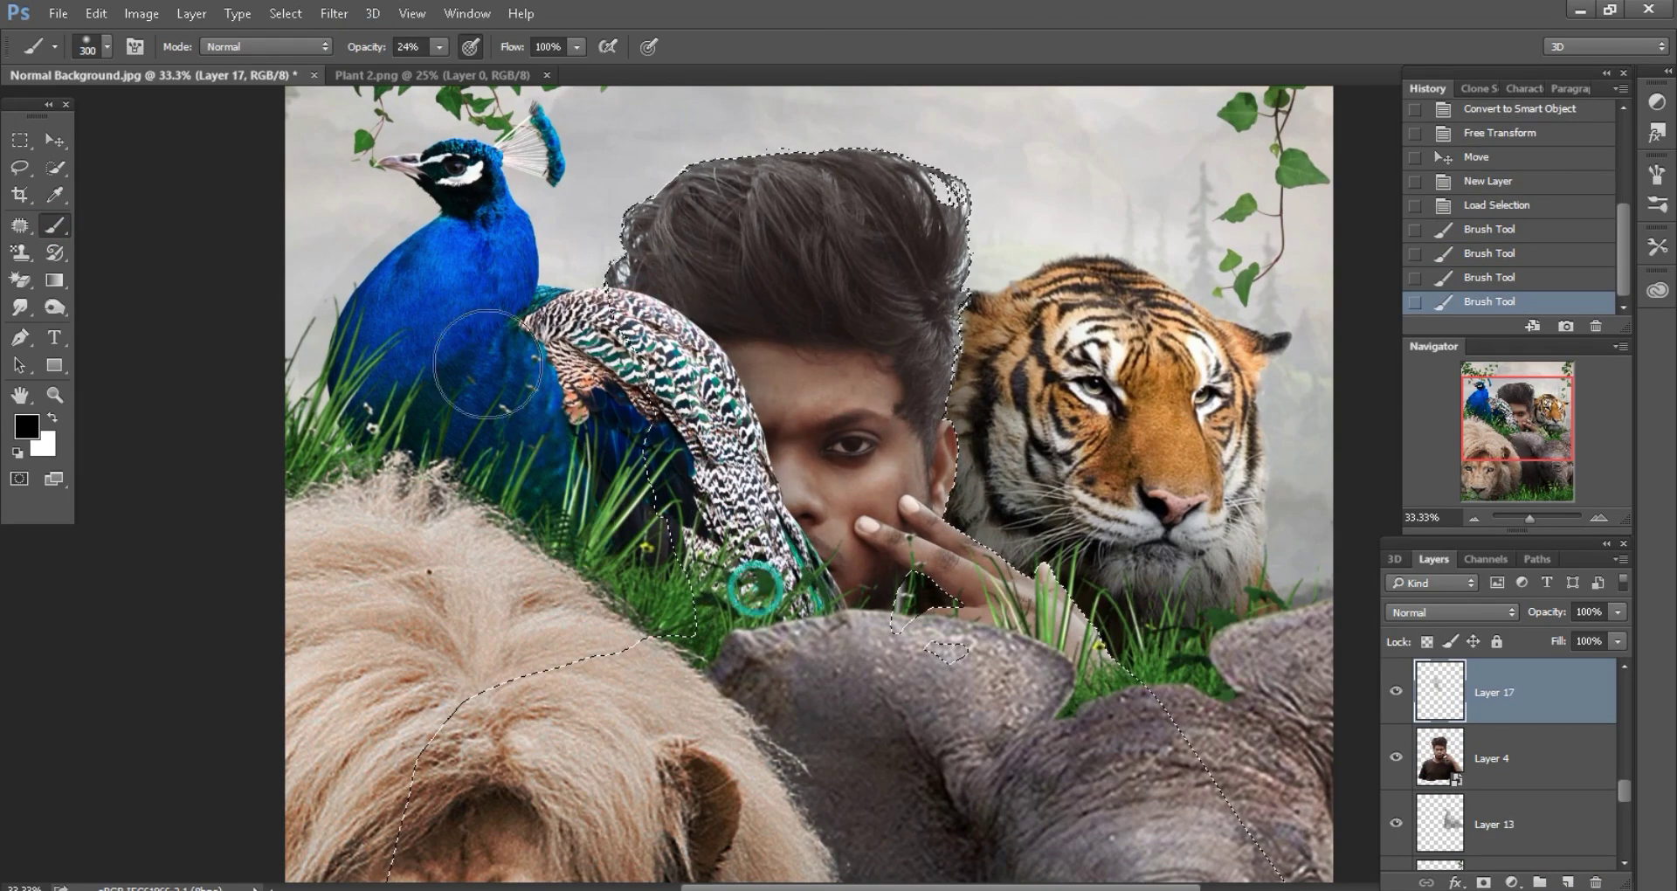
{"action": "left_click", "coordinate": [20, 167]}
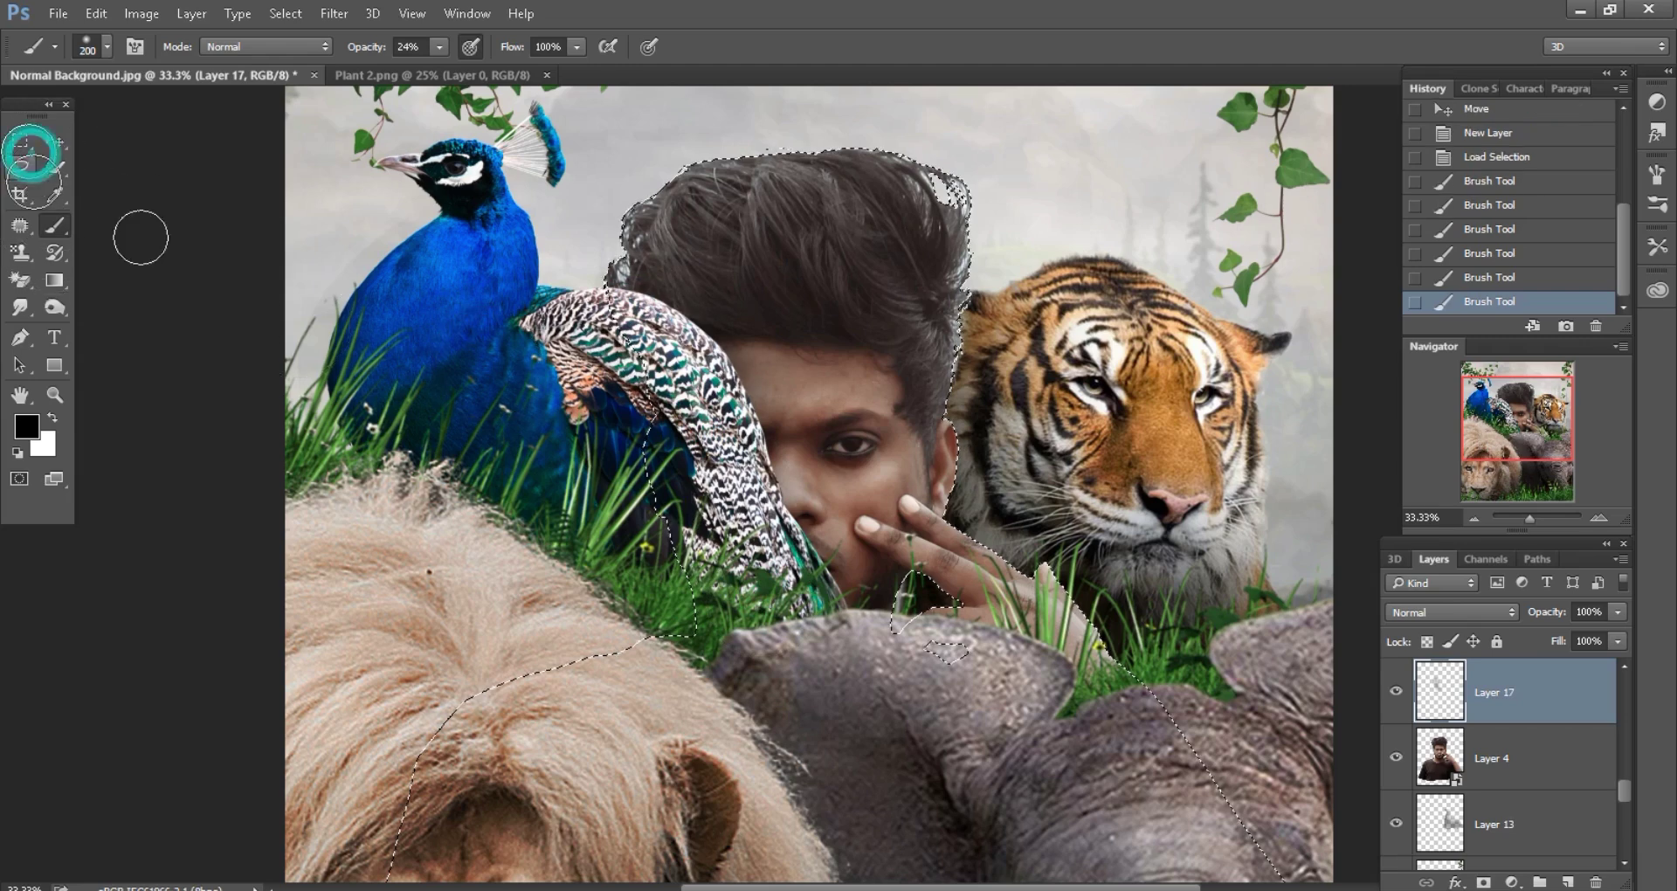
{"action": "key", "text": "ctrl+d"}
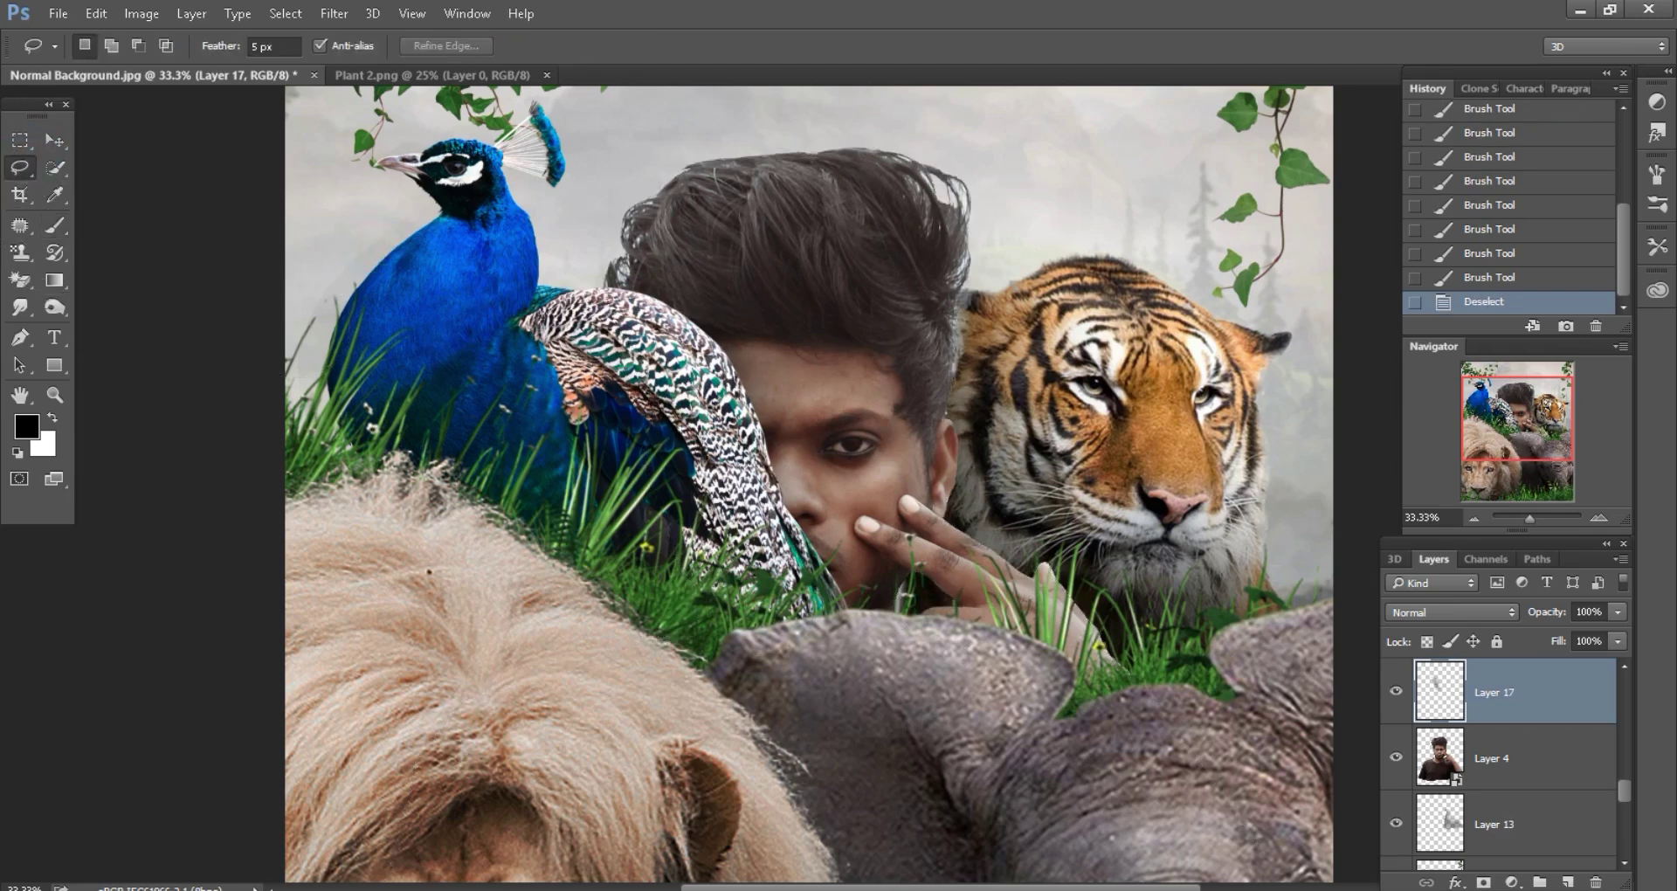
{"action": "key", "text": "alt+Tab"}
- Open the eye image and bring it into the composite as a smart-object layer
{"action": "mouse_move", "coordinate": [422, 213]}
{"action": "left_mouse_down"}
{"action": "mouse_move", "coordinate": [503, 439]}
{"action": "mouse_move", "coordinate": [1066, 68]}
{"action": "left_mouse_up"}
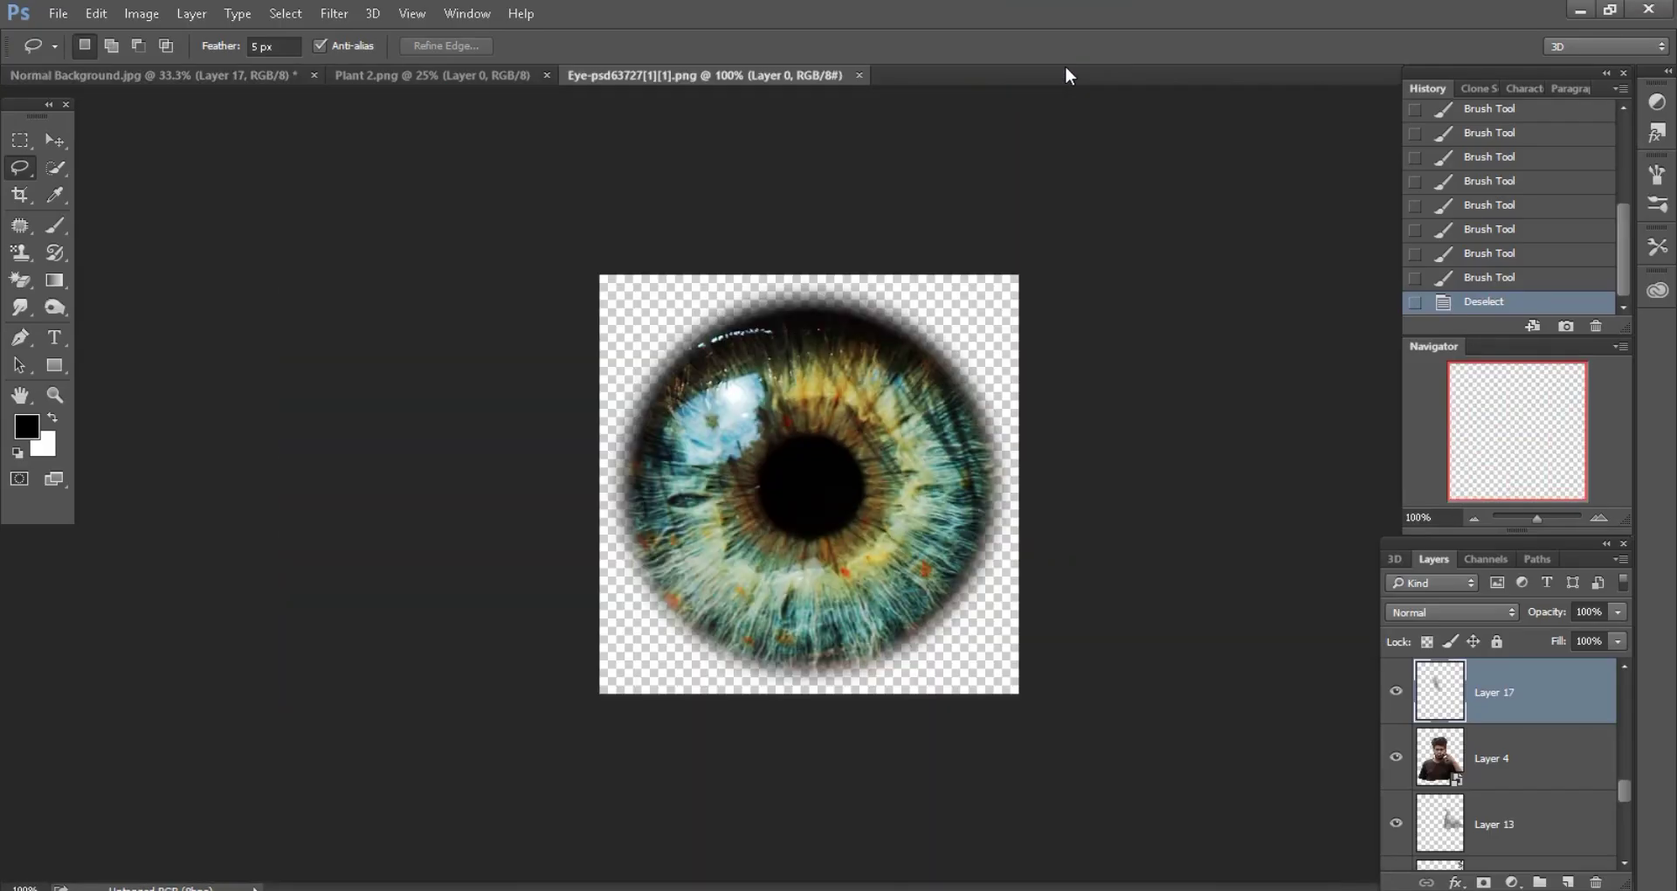
{"action": "mouse_move", "coordinate": [821, 345]}
{"action": "left_mouse_down"}
{"action": "mouse_move", "coordinate": [365, 83]}
{"action": "mouse_move", "coordinate": [809, 272]}
{"action": "left_mouse_up"}
{"action": "key", "text": "ctrl+plus"}
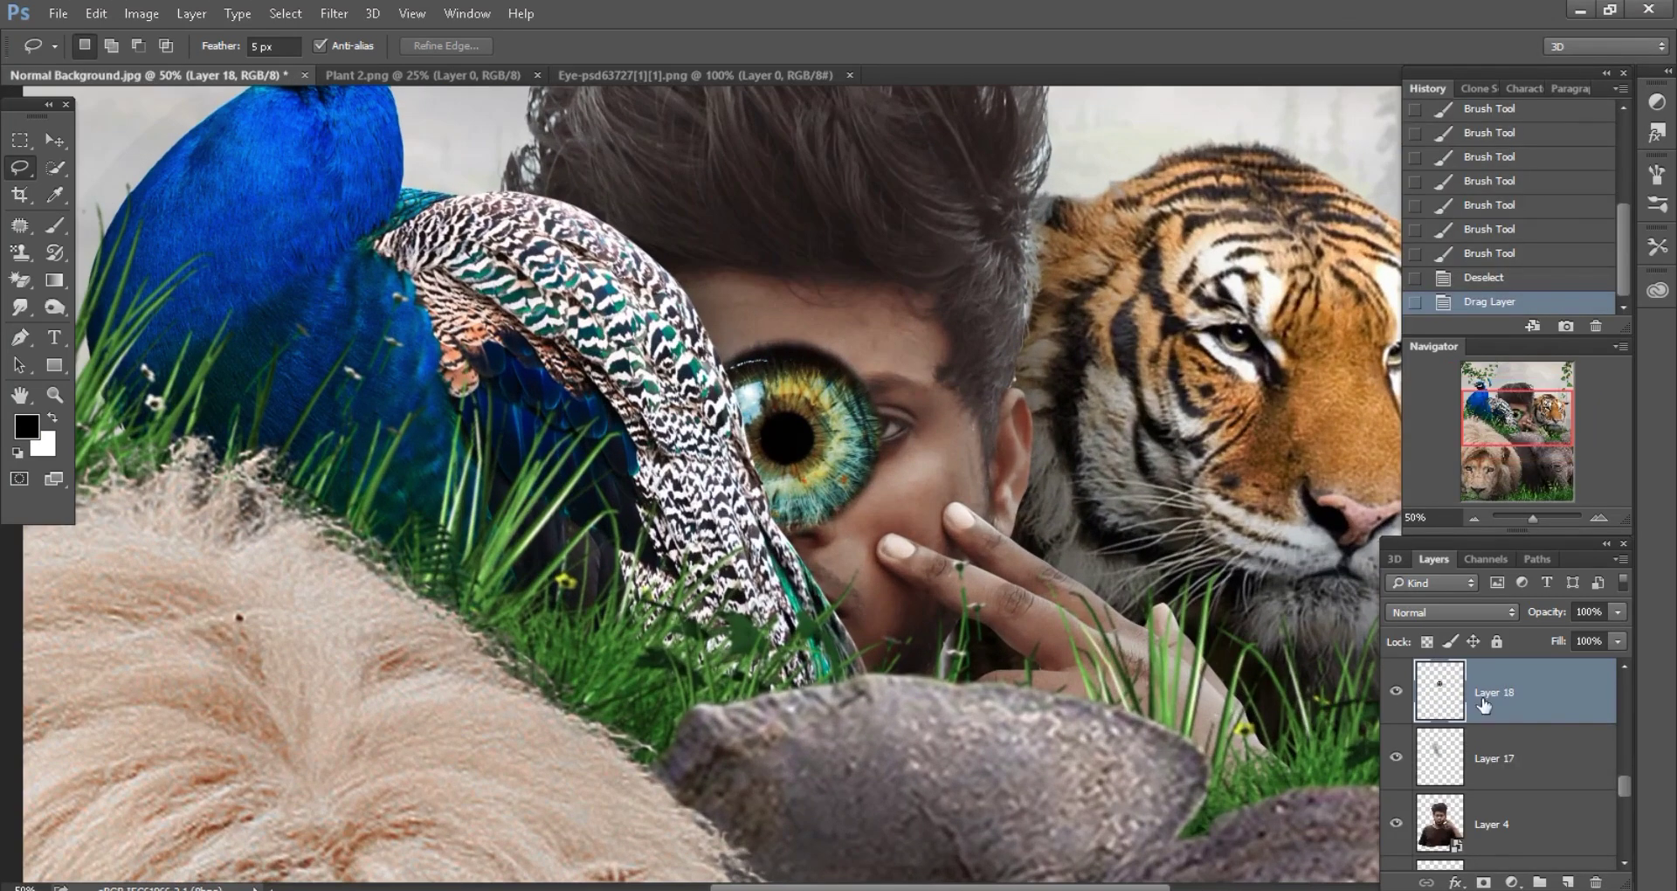
{"action": "right_click", "coordinate": [1485, 706]}
{"action": "left_click", "coordinate": [1257, 353]}
- Shrink the eye layer and move the iris over the man's real eye
{"action": "left_click", "coordinate": [96, 13]}
{"action": "left_click", "coordinate": [150, 422]}
{"action": "type", "text": "41"}
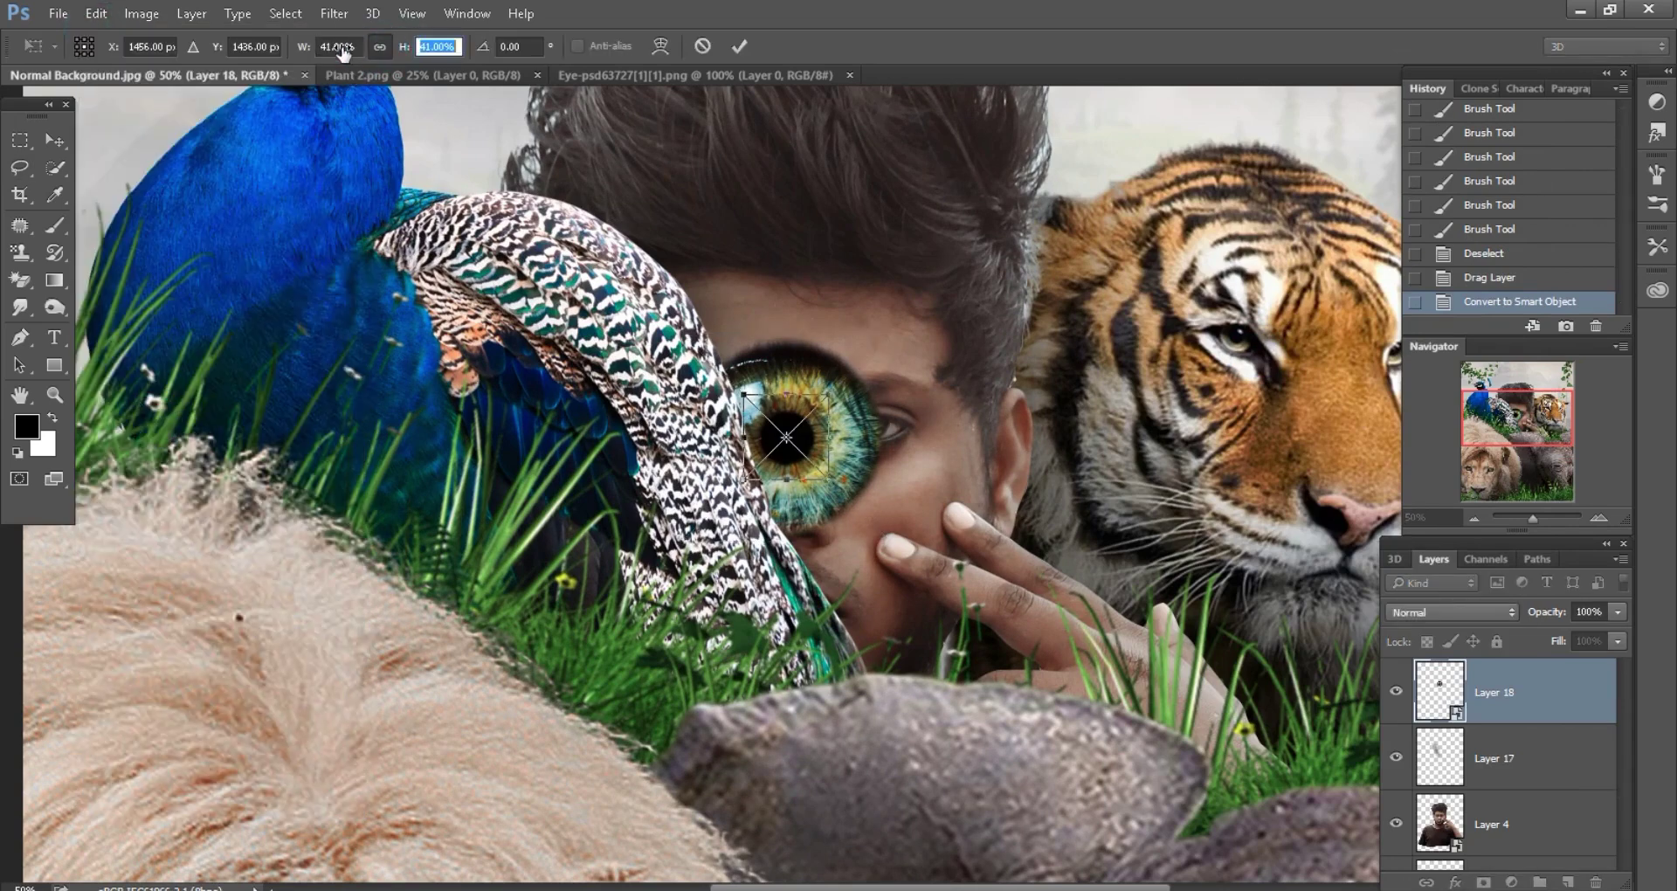
{"action": "left_click_drag", "start_coordinate": [354, 51], "coordinate": [325, 51]}
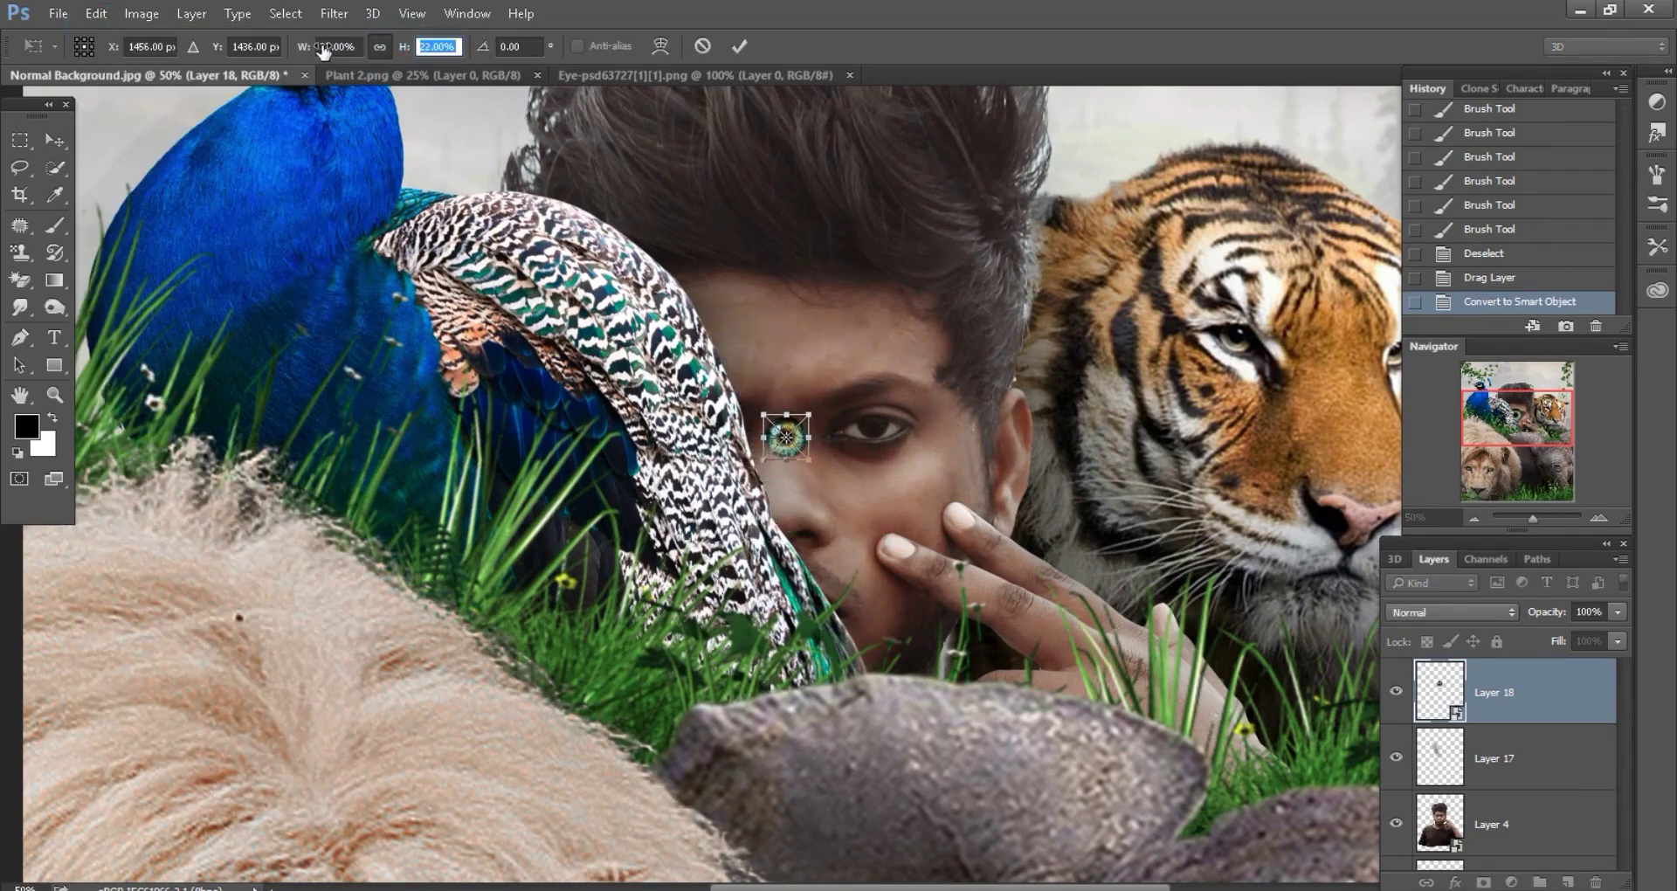
{"action": "left_click", "coordinate": [740, 46]}
{"action": "scroll", "coordinate": [854, 461], "scroll_direction": "up", "scroll_amount": 2}
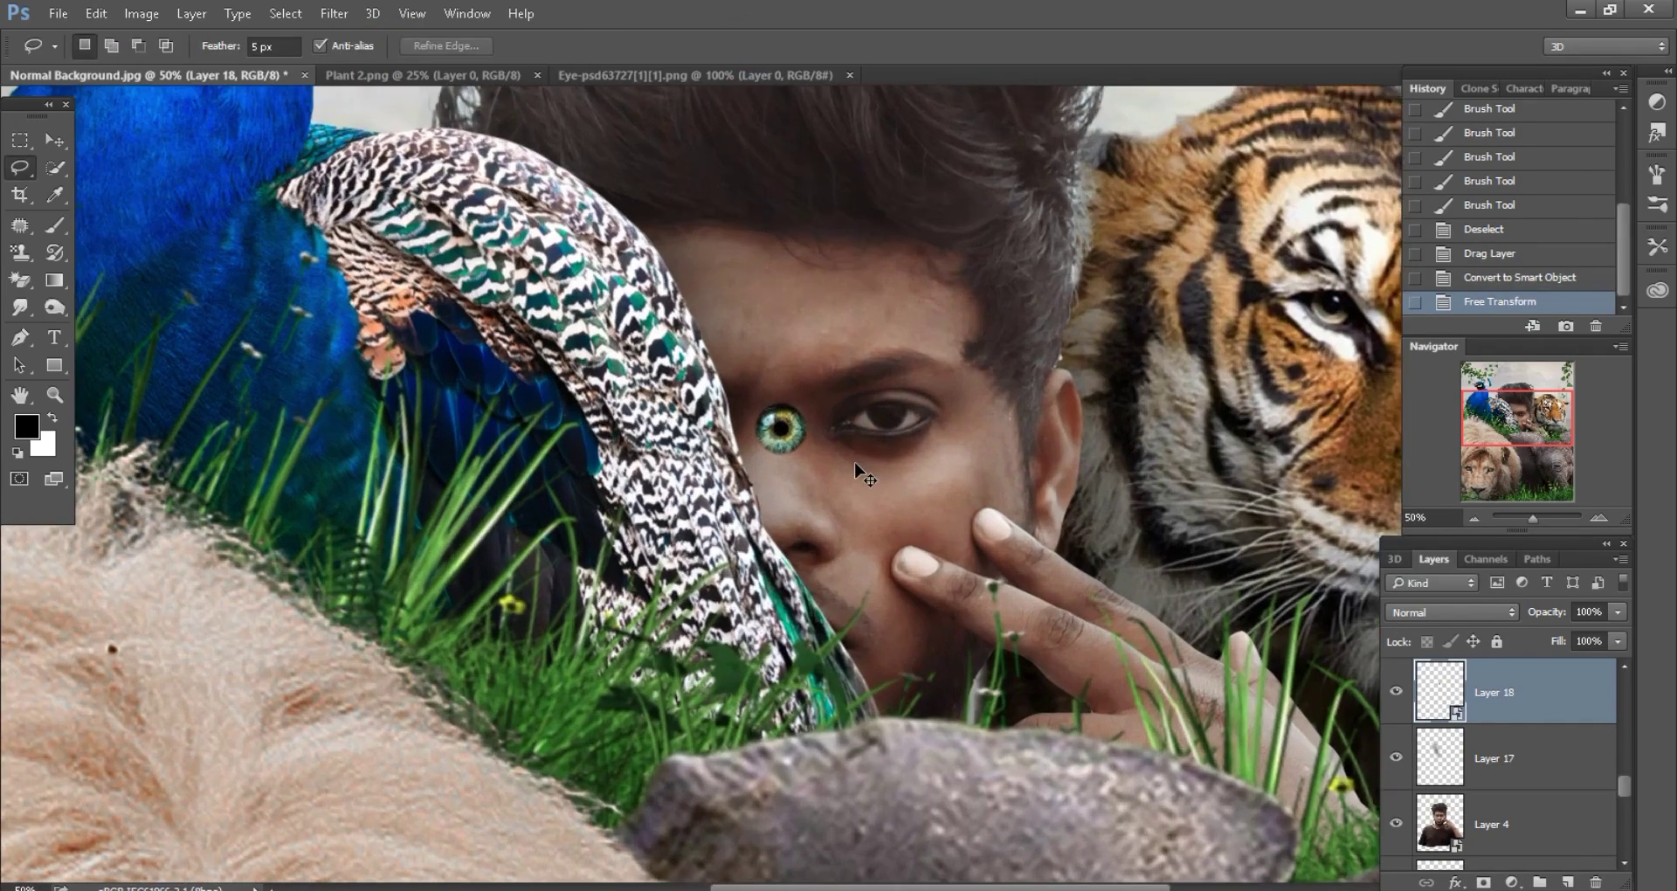
{"action": "scroll", "coordinate": [854, 471], "scroll_direction": "up", "scroll_amount": 1}
{"action": "scroll", "coordinate": [854, 472], "scroll_direction": "up", "scroll_amount": 1}
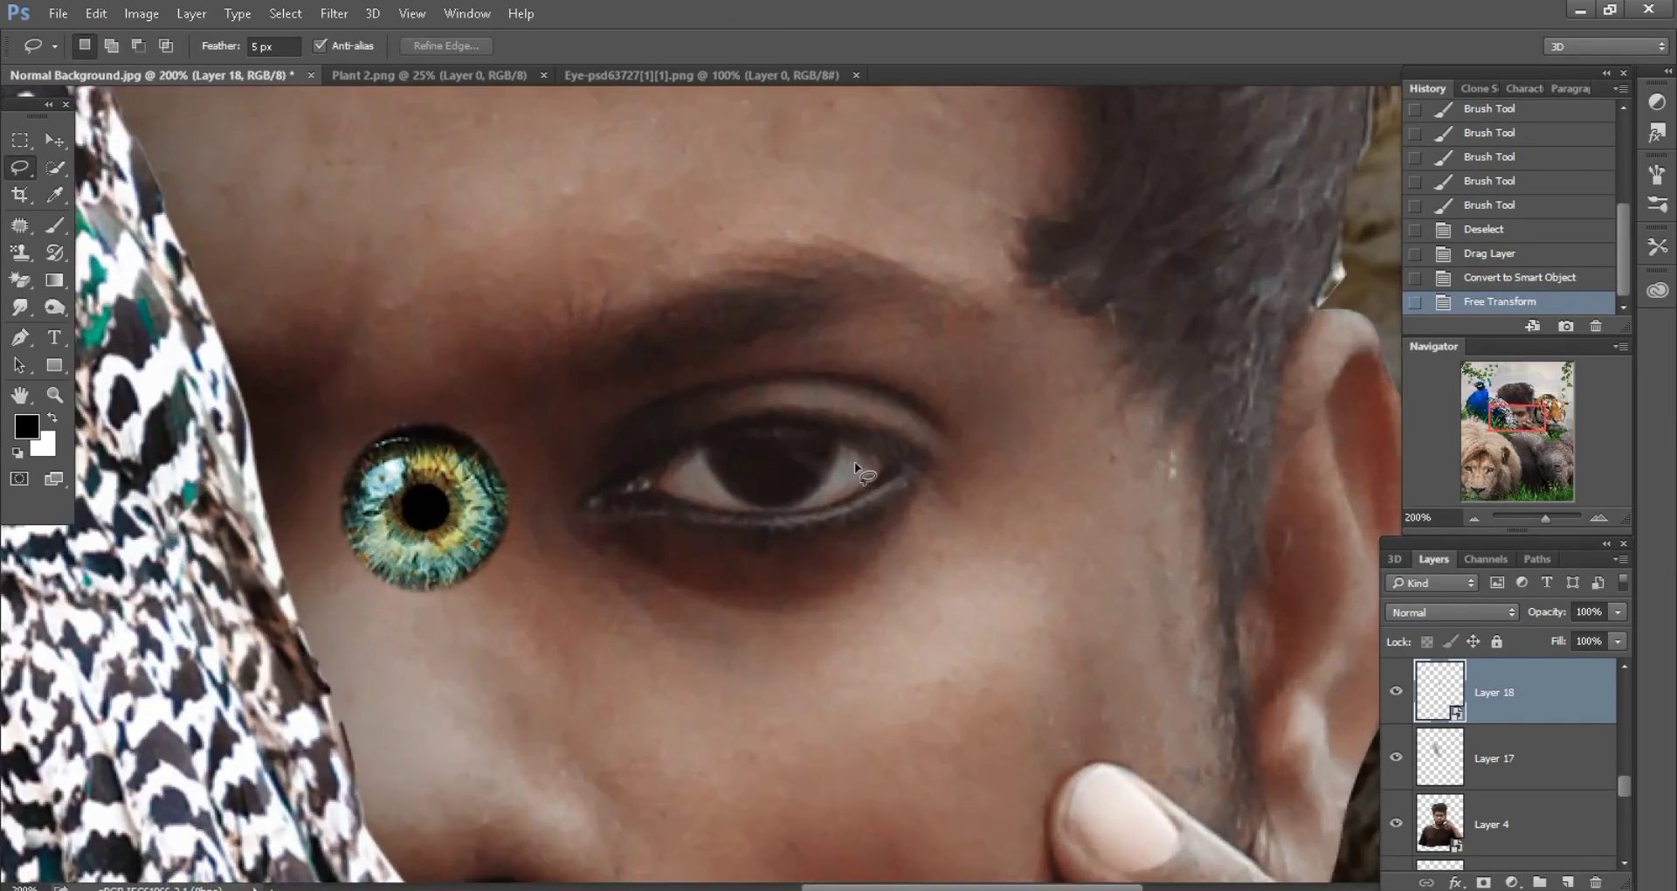
{"action": "left_click", "coordinate": [54, 140]}
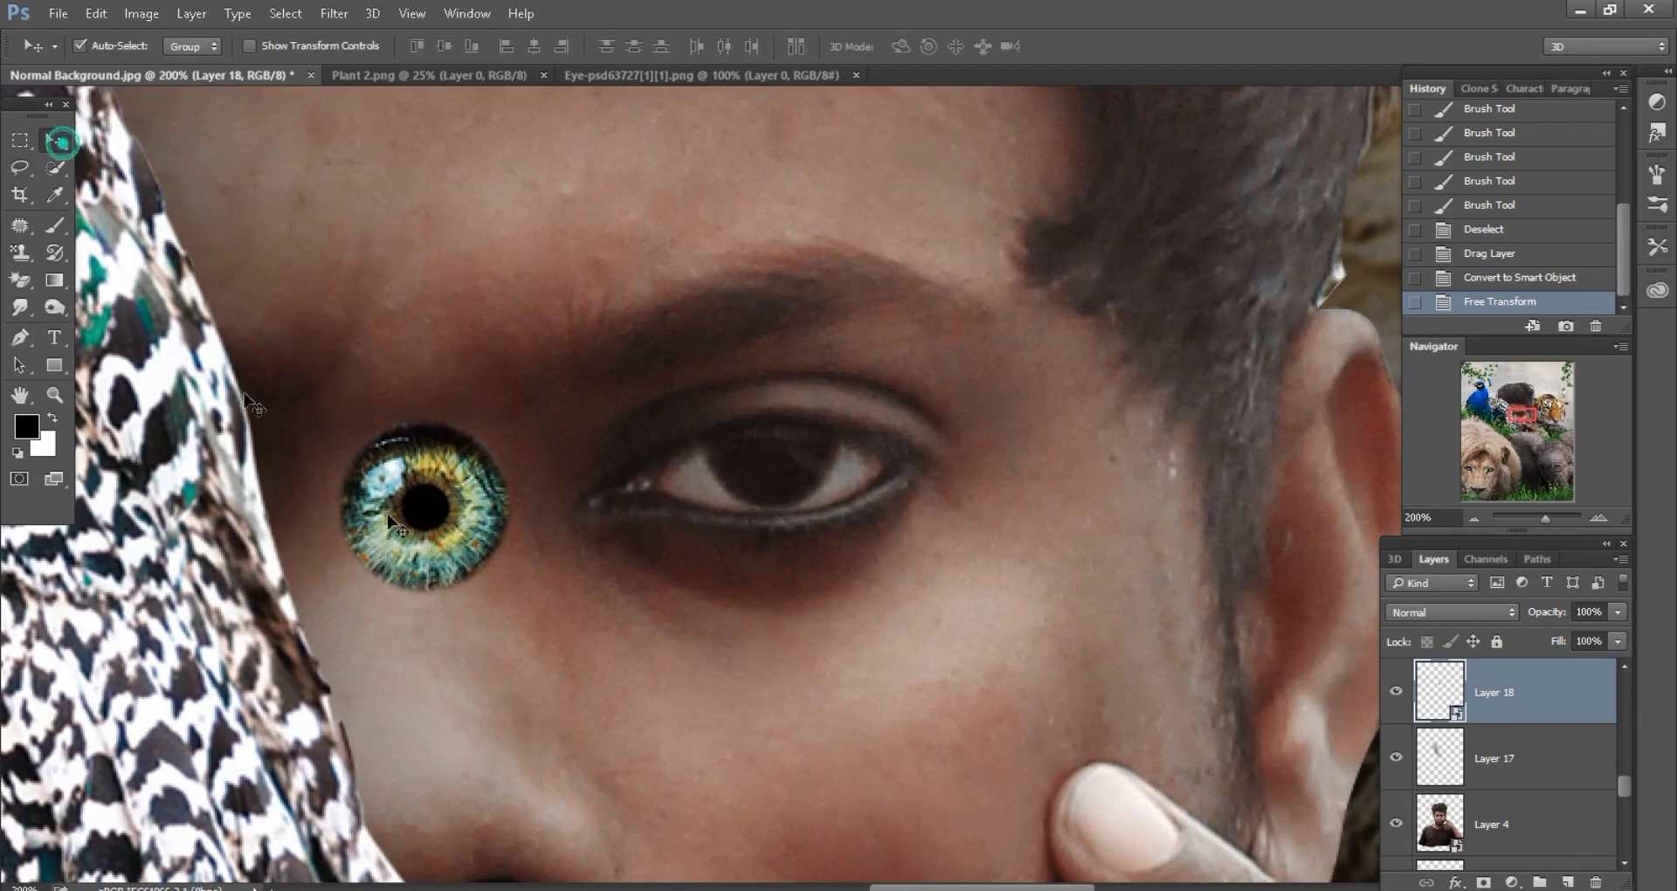
{"action": "left_click_drag", "start_coordinate": [452, 557], "coordinate": [788, 530]}
{"action": "left_click_drag", "start_coordinate": [804, 518], "coordinate": [802, 517]}
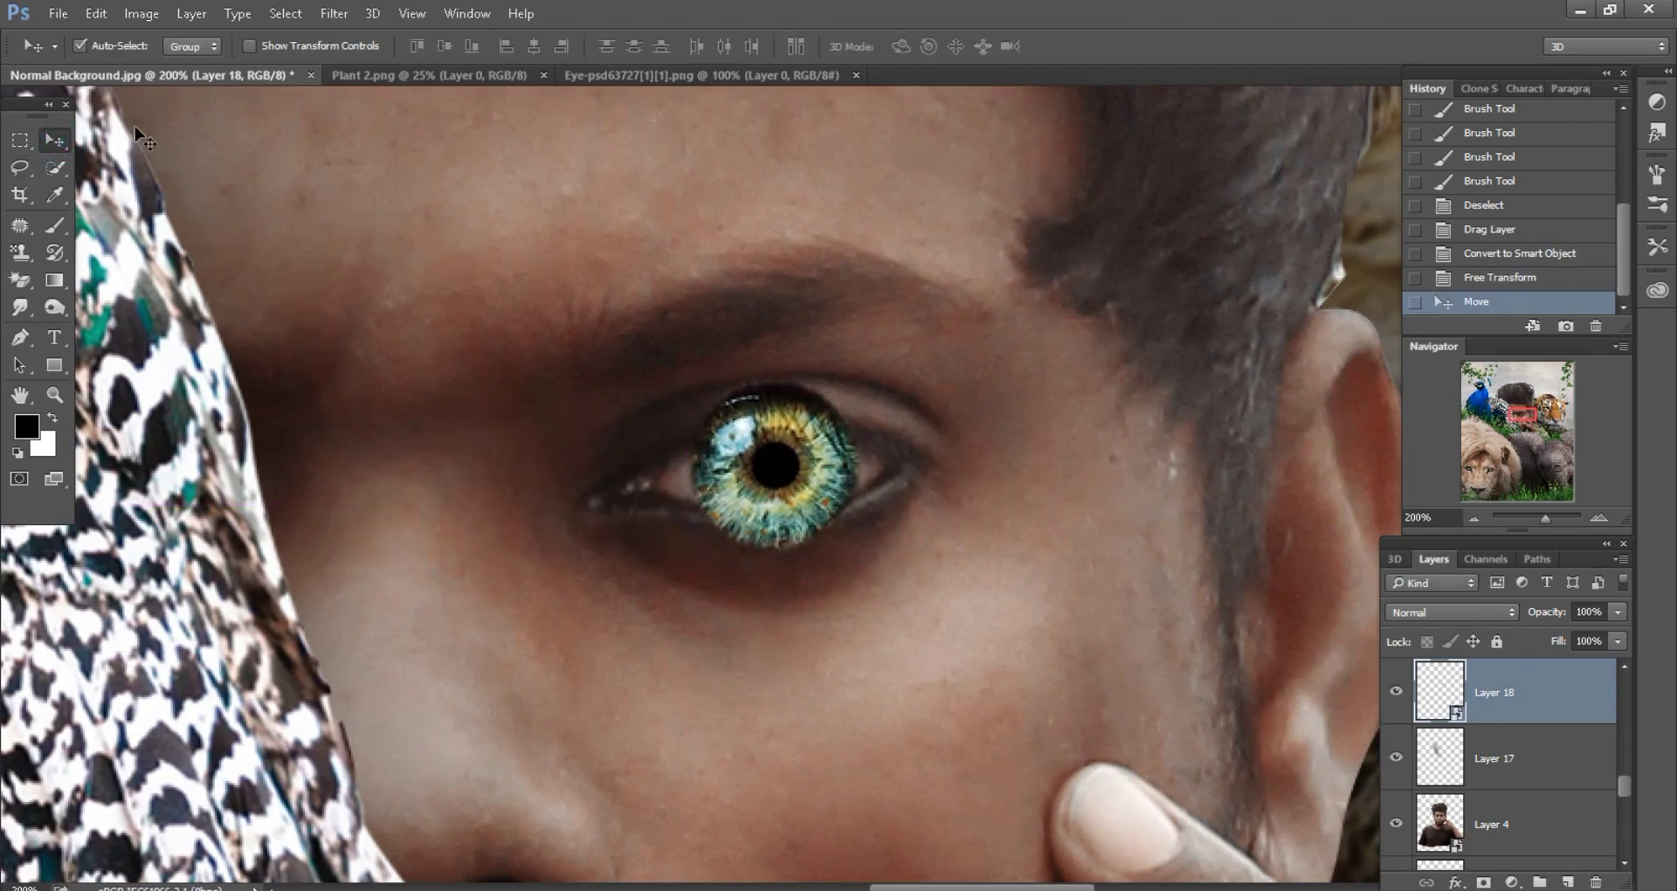
- Rescale the eye proportionally to 12%
{"action": "left_click", "coordinate": [96, 14]}
{"action": "left_click", "coordinate": [131, 416]}
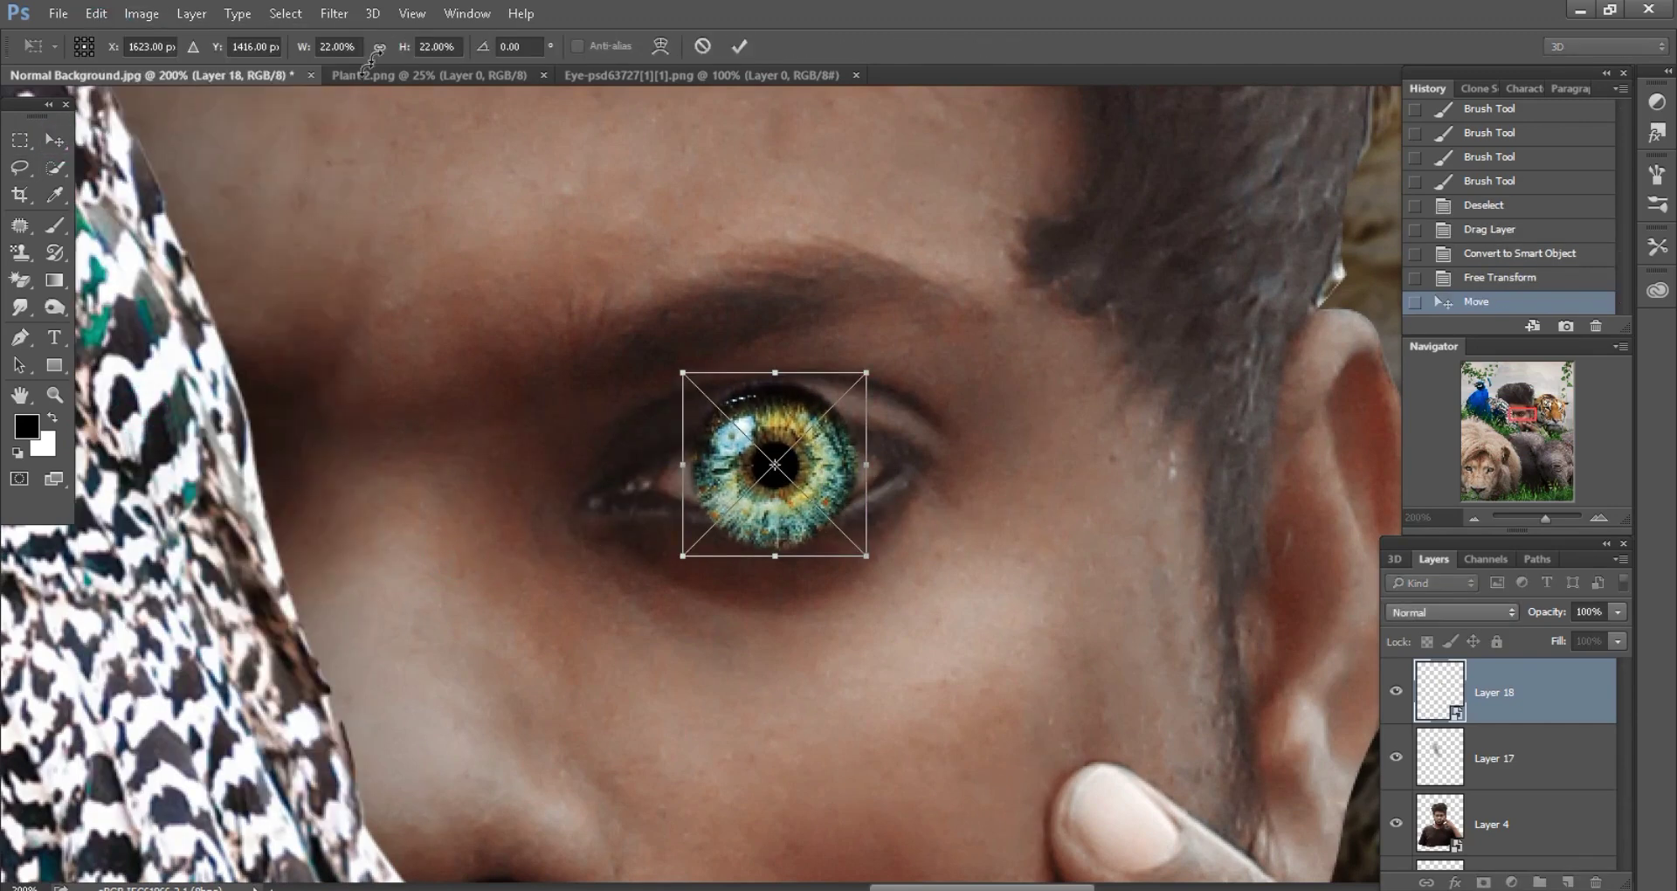
{"action": "left_click", "coordinate": [378, 48]}
{"action": "type", "text": "11"}
{"action": "key", "text": "Tab"}
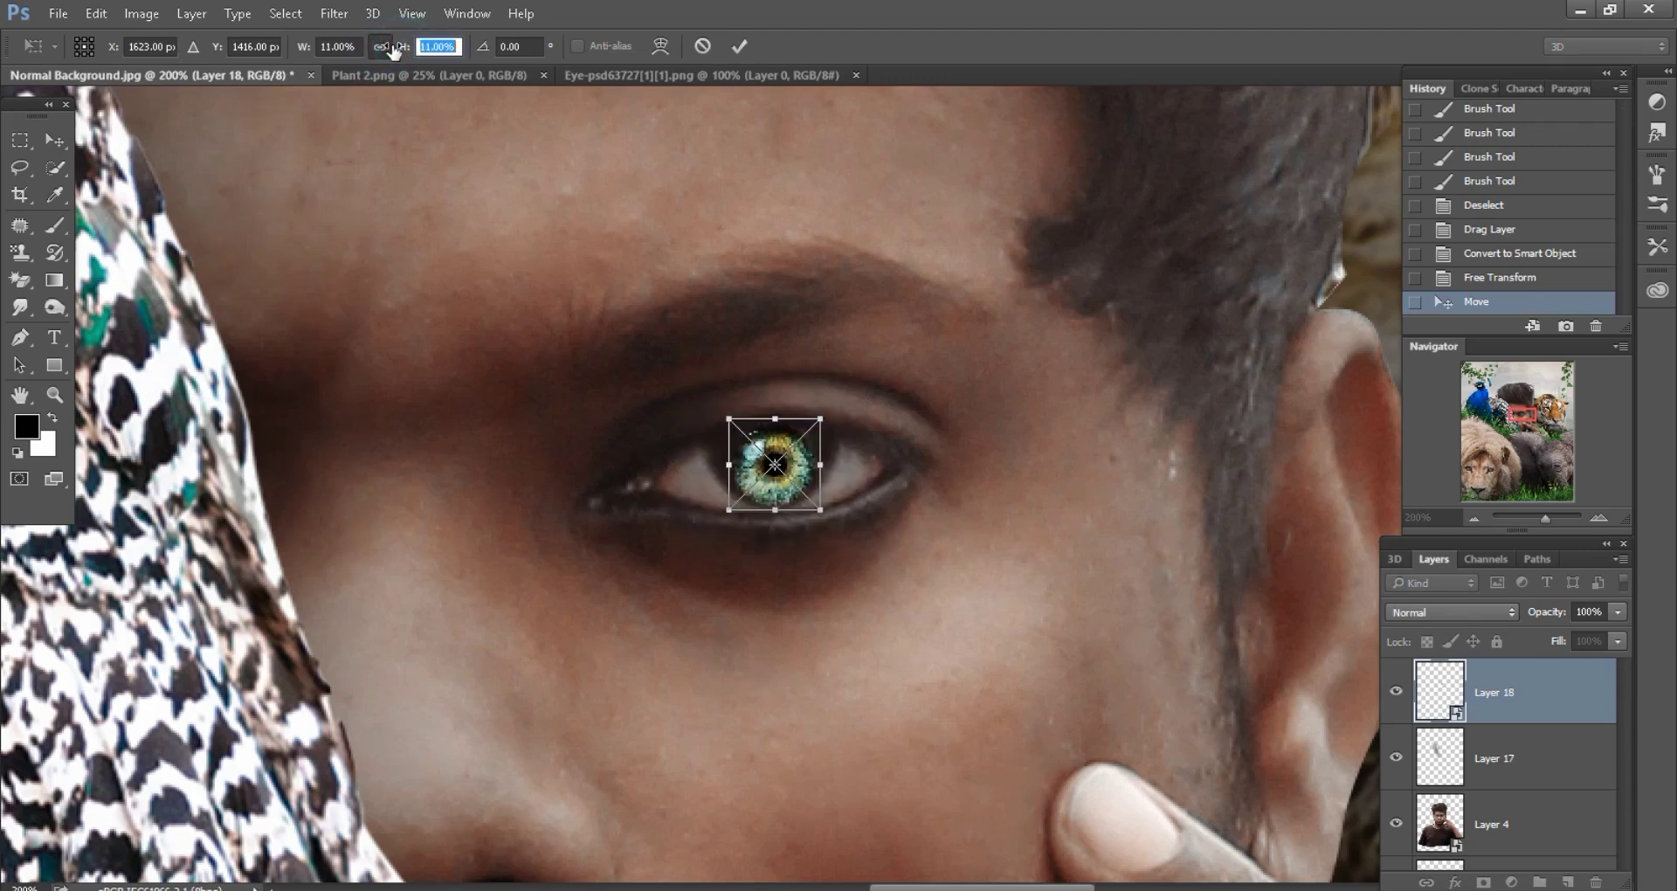
{"action": "left_click", "coordinate": [466, 45]}
{"action": "key", "text": "Up"}
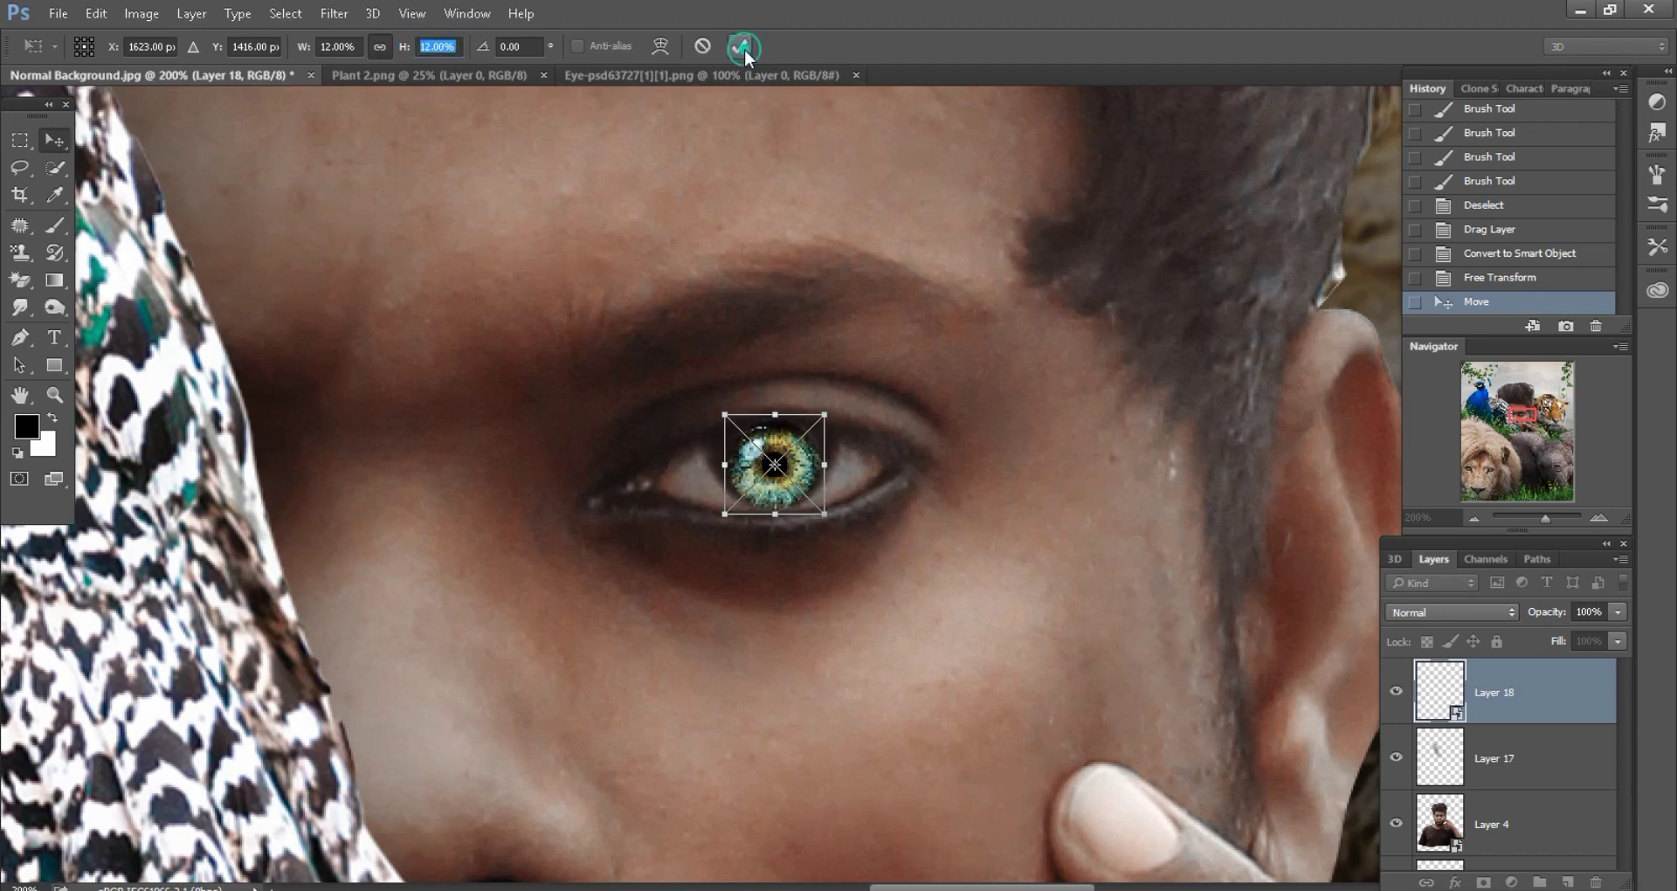
{"action": "left_click", "coordinate": [741, 47]}
- Set the eye layer to Lighter Color with 38% fill and nudge it into place
{"action": "left_click", "coordinate": [1441, 611]}
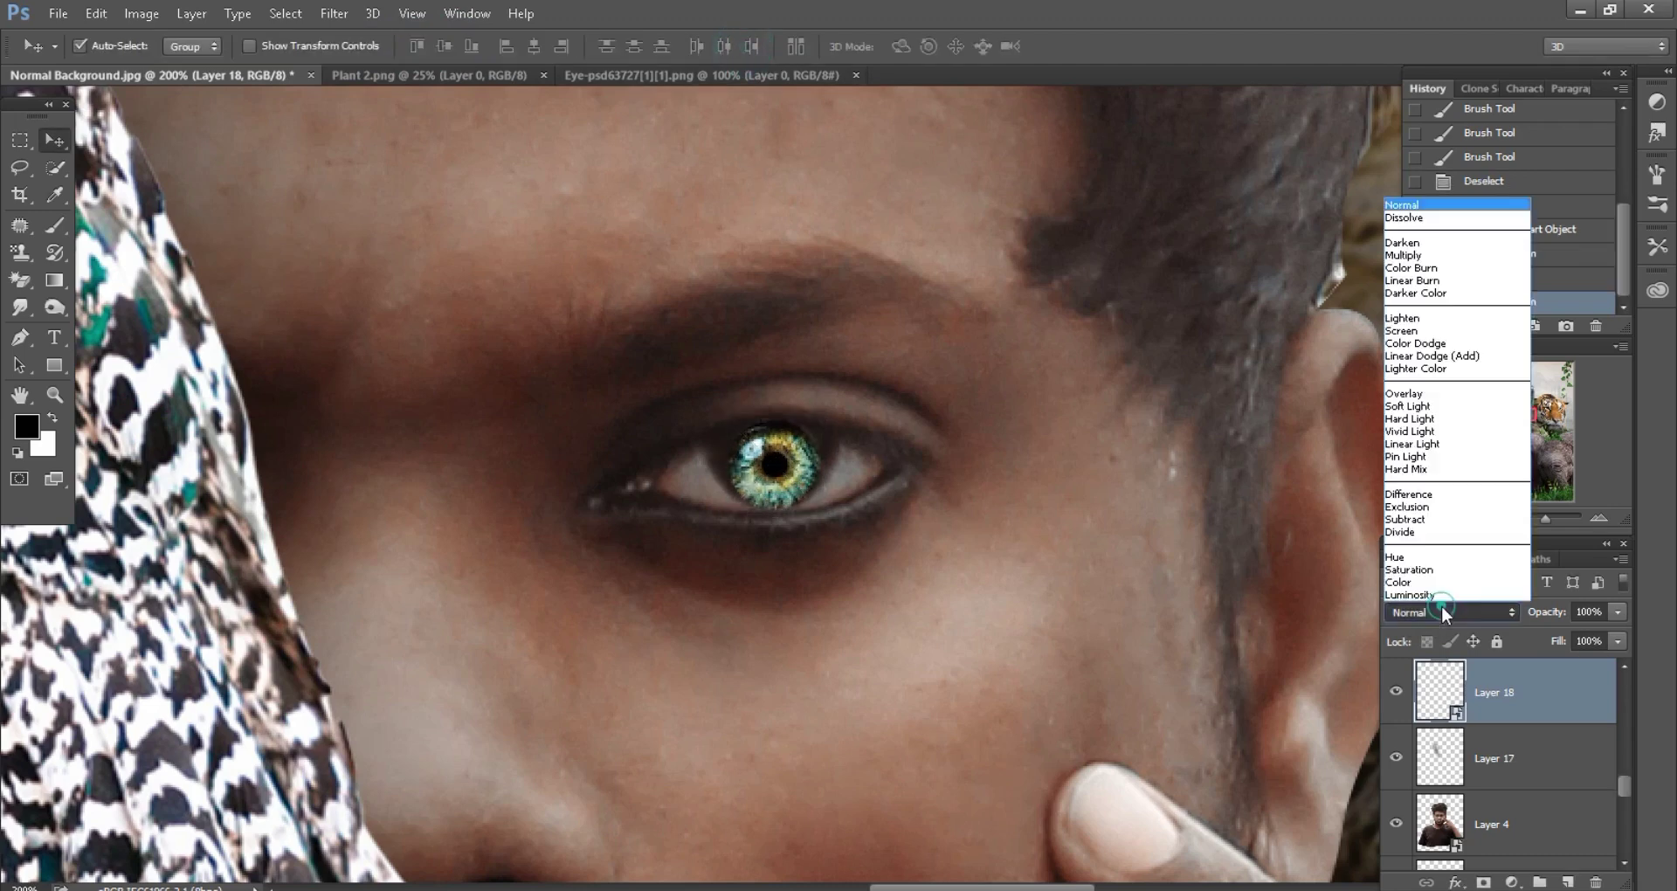
{"action": "left_click", "coordinate": [1415, 367]}
{"action": "left_click_drag", "start_coordinate": [1184, 713], "coordinate": [1181, 707]}
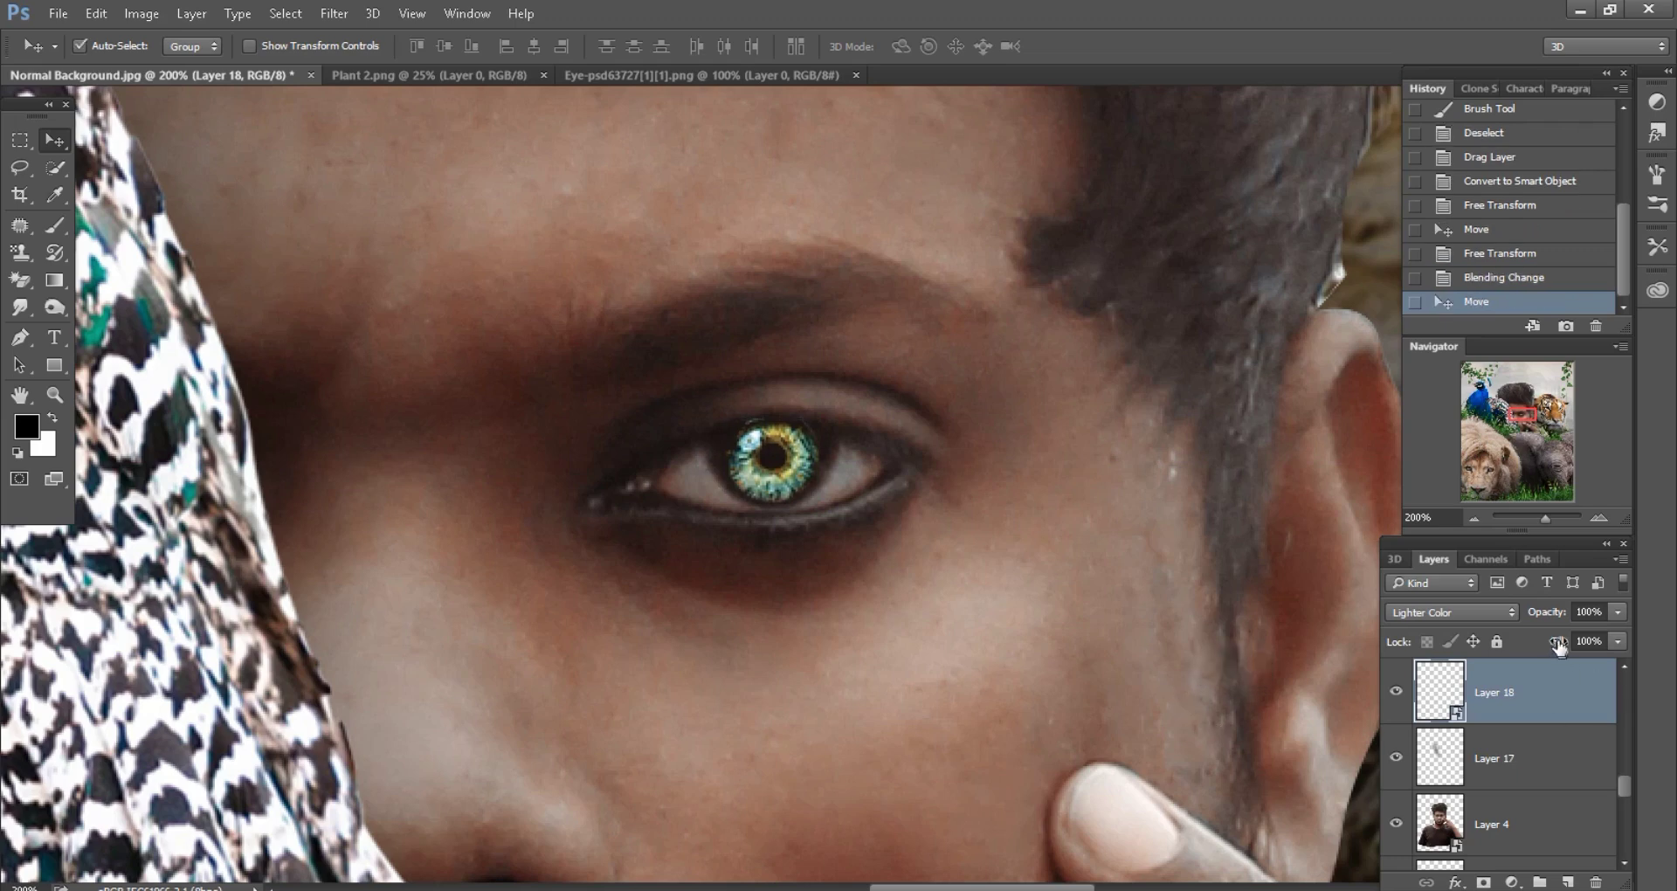
{"action": "mouse_move", "coordinate": [1532, 647]}
{"action": "left_mouse_down"}
{"action": "mouse_move", "coordinate": [1479, 643]}
{"action": "mouse_move", "coordinate": [1497, 644]}
{"action": "left_mouse_up"}
{"action": "scroll", "coordinate": [1200, 665], "scroll_direction": "down", "scroll_amount": 5}
{"action": "left_click_drag", "start_coordinate": [987, 668], "coordinate": [995, 673]}
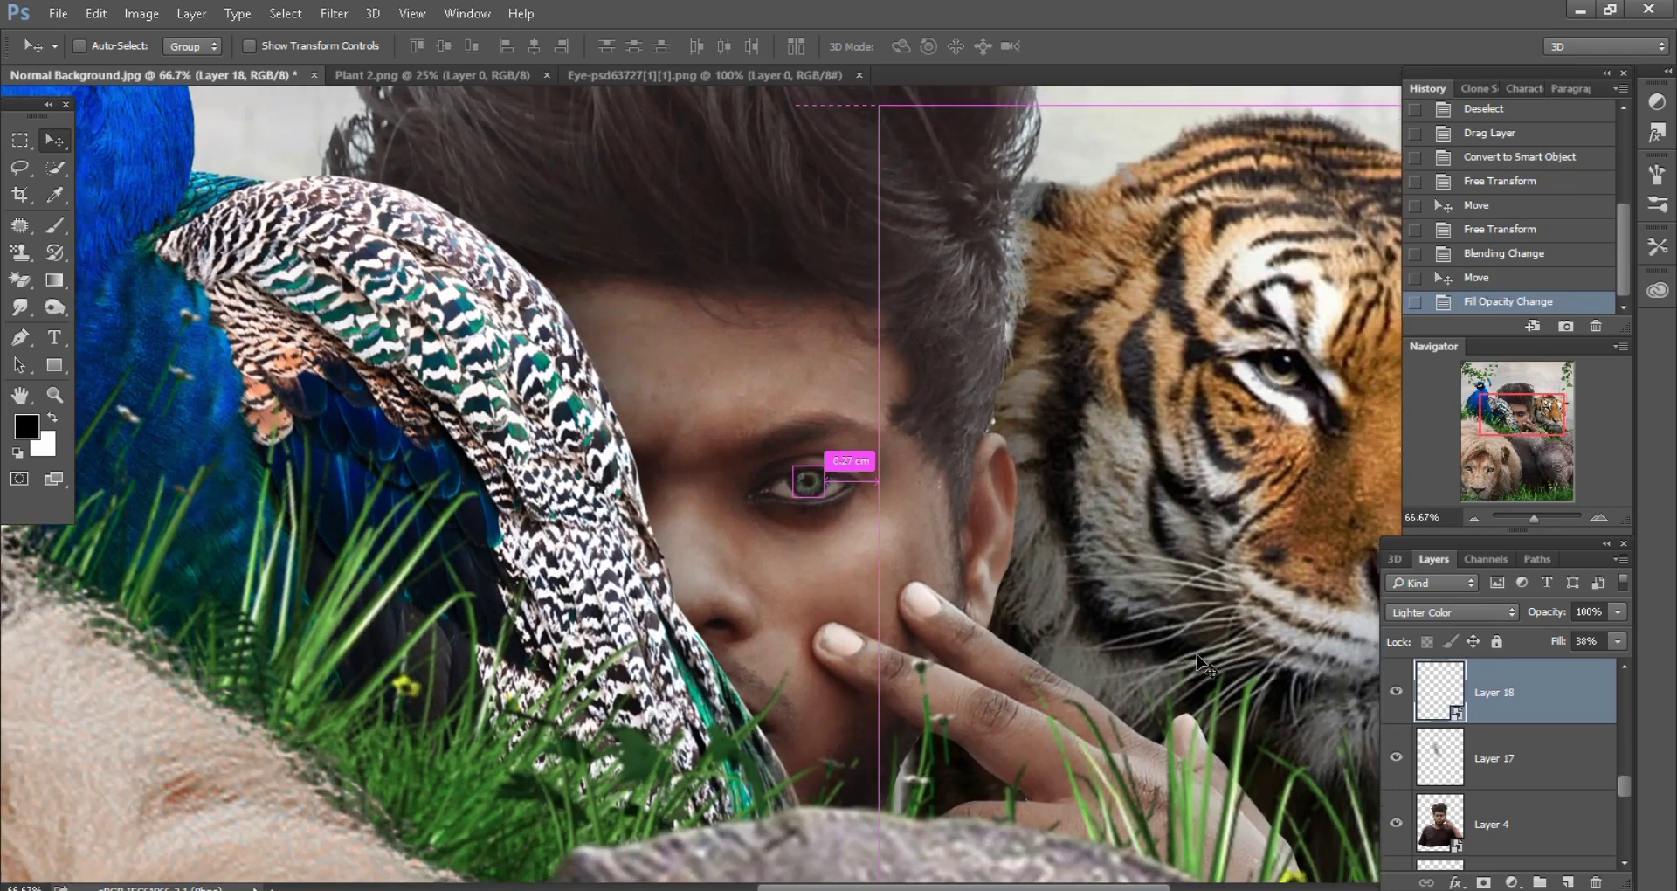
{"action": "scroll", "coordinate": [996, 673], "scroll_direction": "down", "scroll_amount": 1}
{"action": "scroll", "coordinate": [996, 672], "scroll_direction": "down", "scroll_amount": 1}
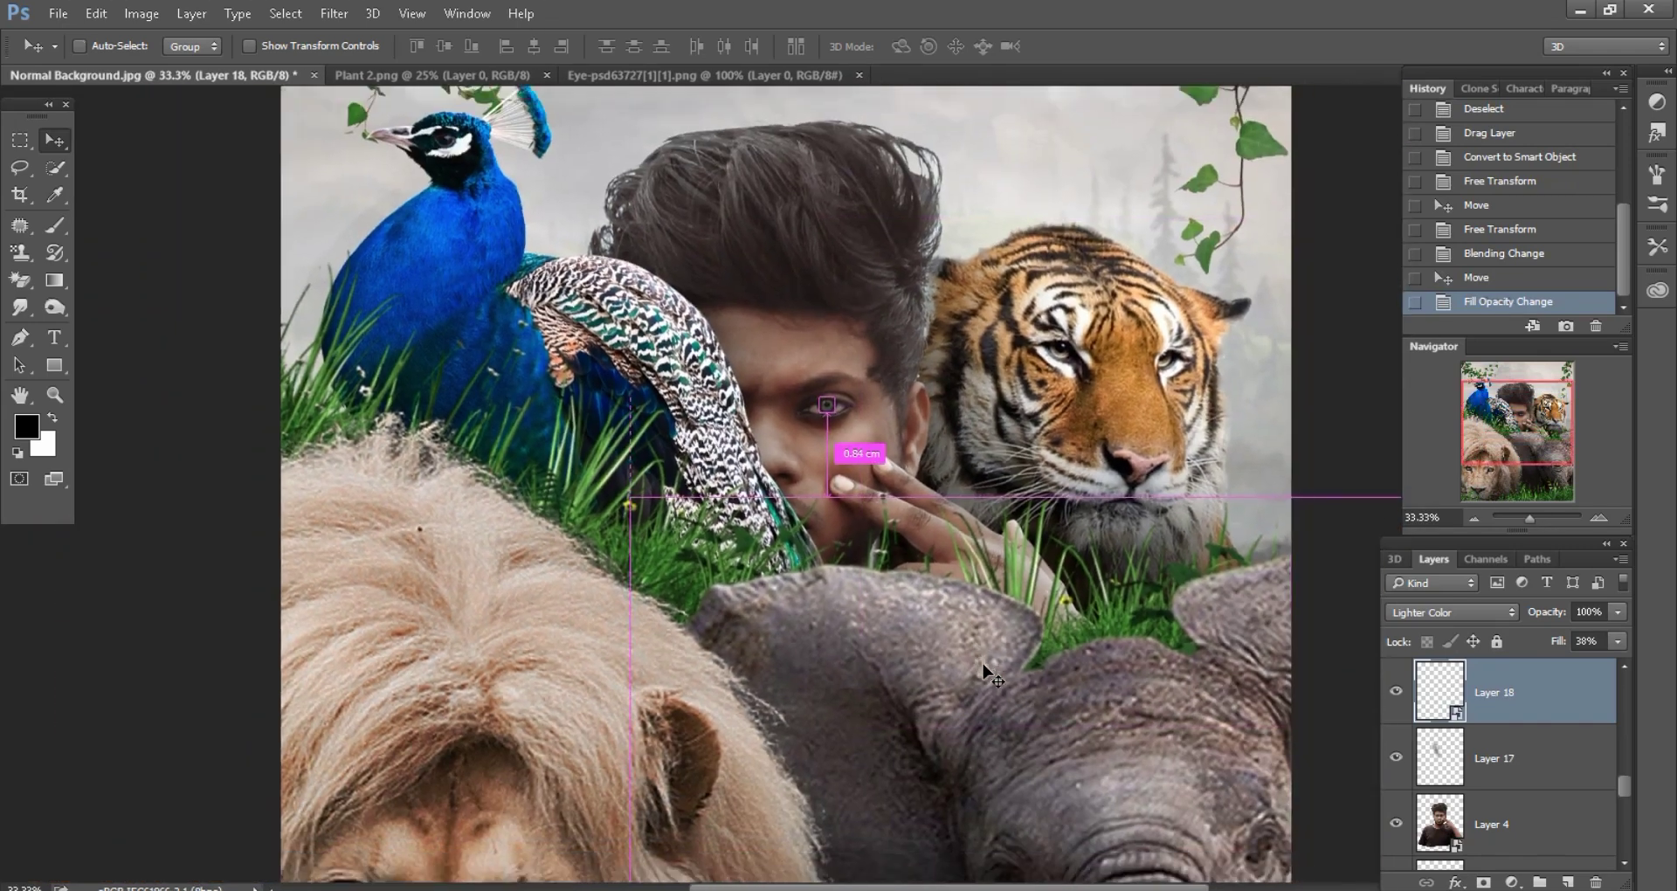
{"action": "scroll", "coordinate": [985, 671], "scroll_direction": "down", "scroll_amount": 1}
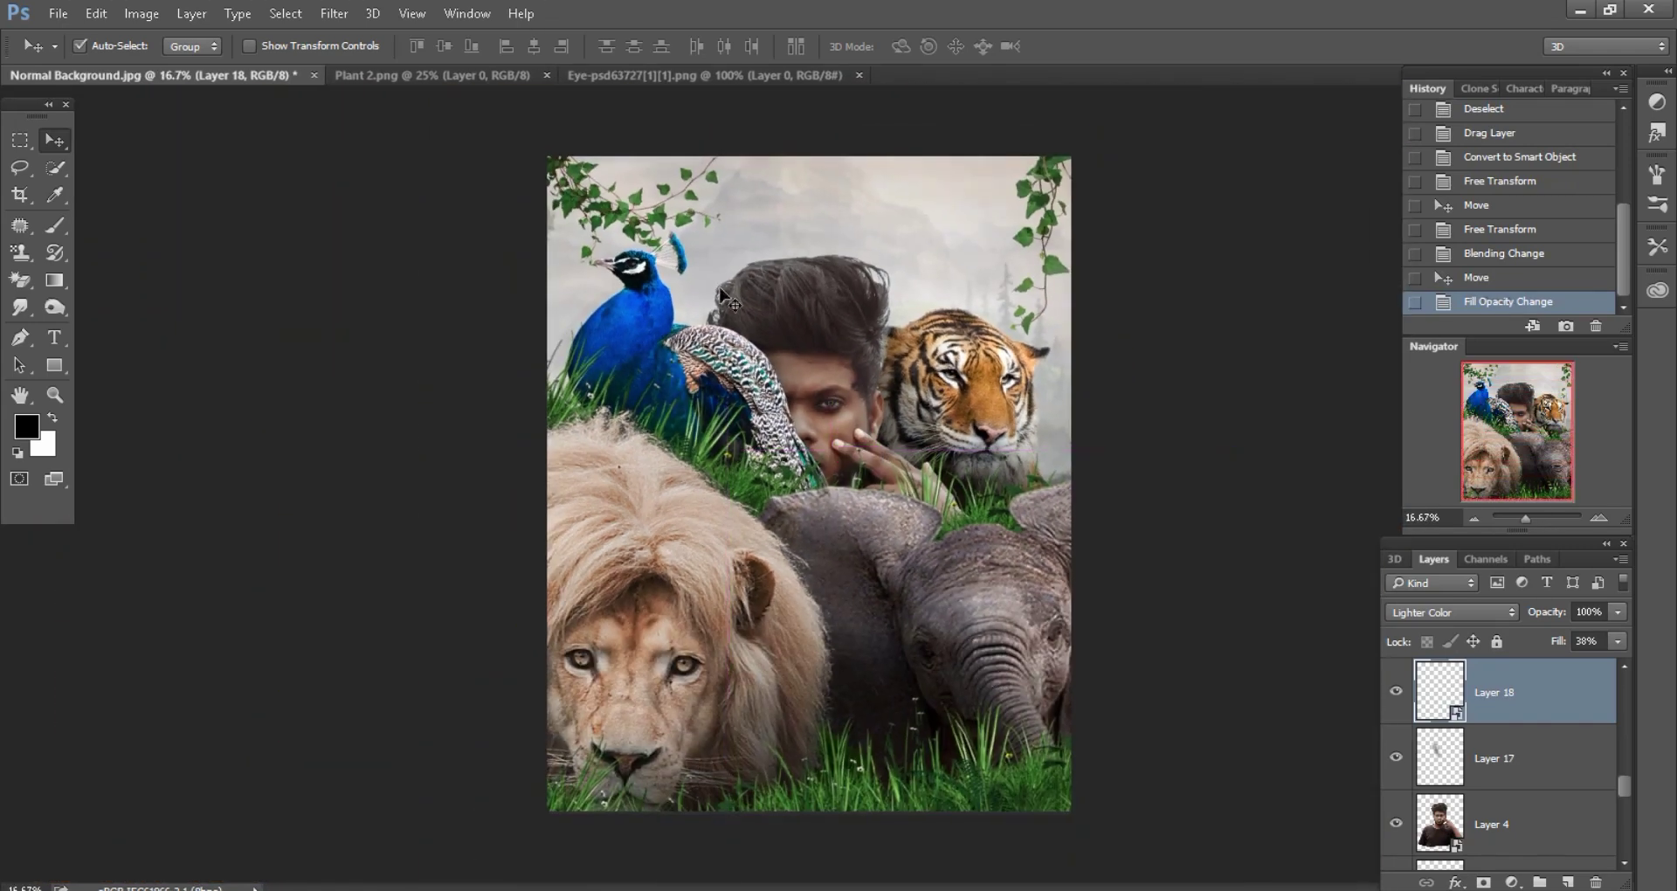
- Close the eye image and Plant 2.png documents
{"action": "left_click", "coordinate": [699, 75]}
{"action": "left_click", "coordinate": [860, 75]}
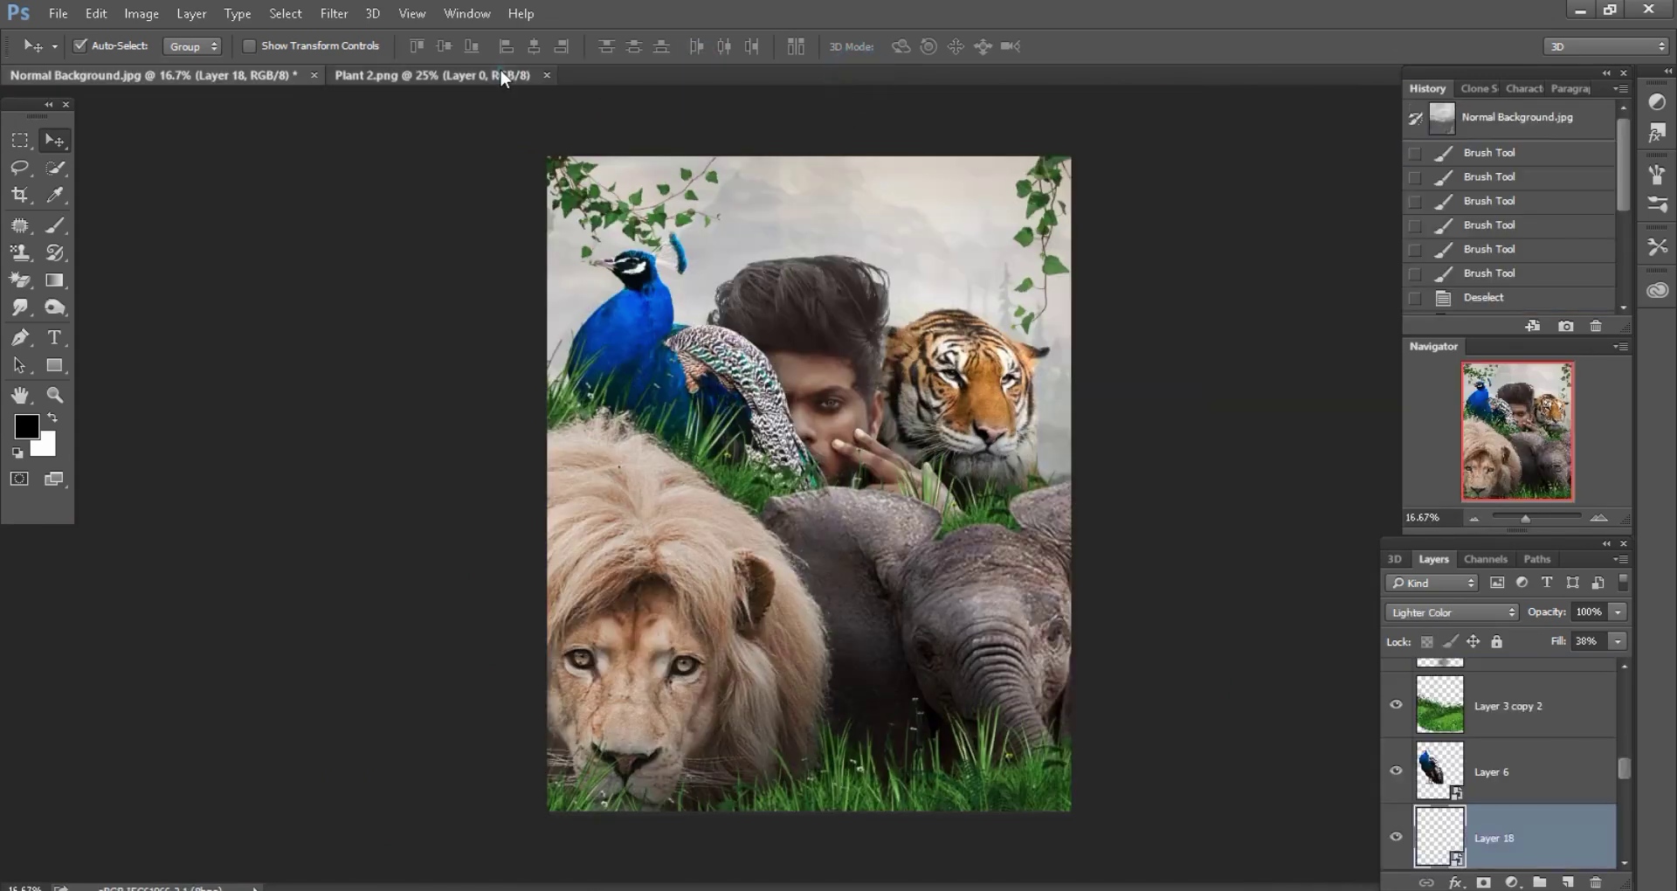
{"action": "left_click", "coordinate": [506, 75]}
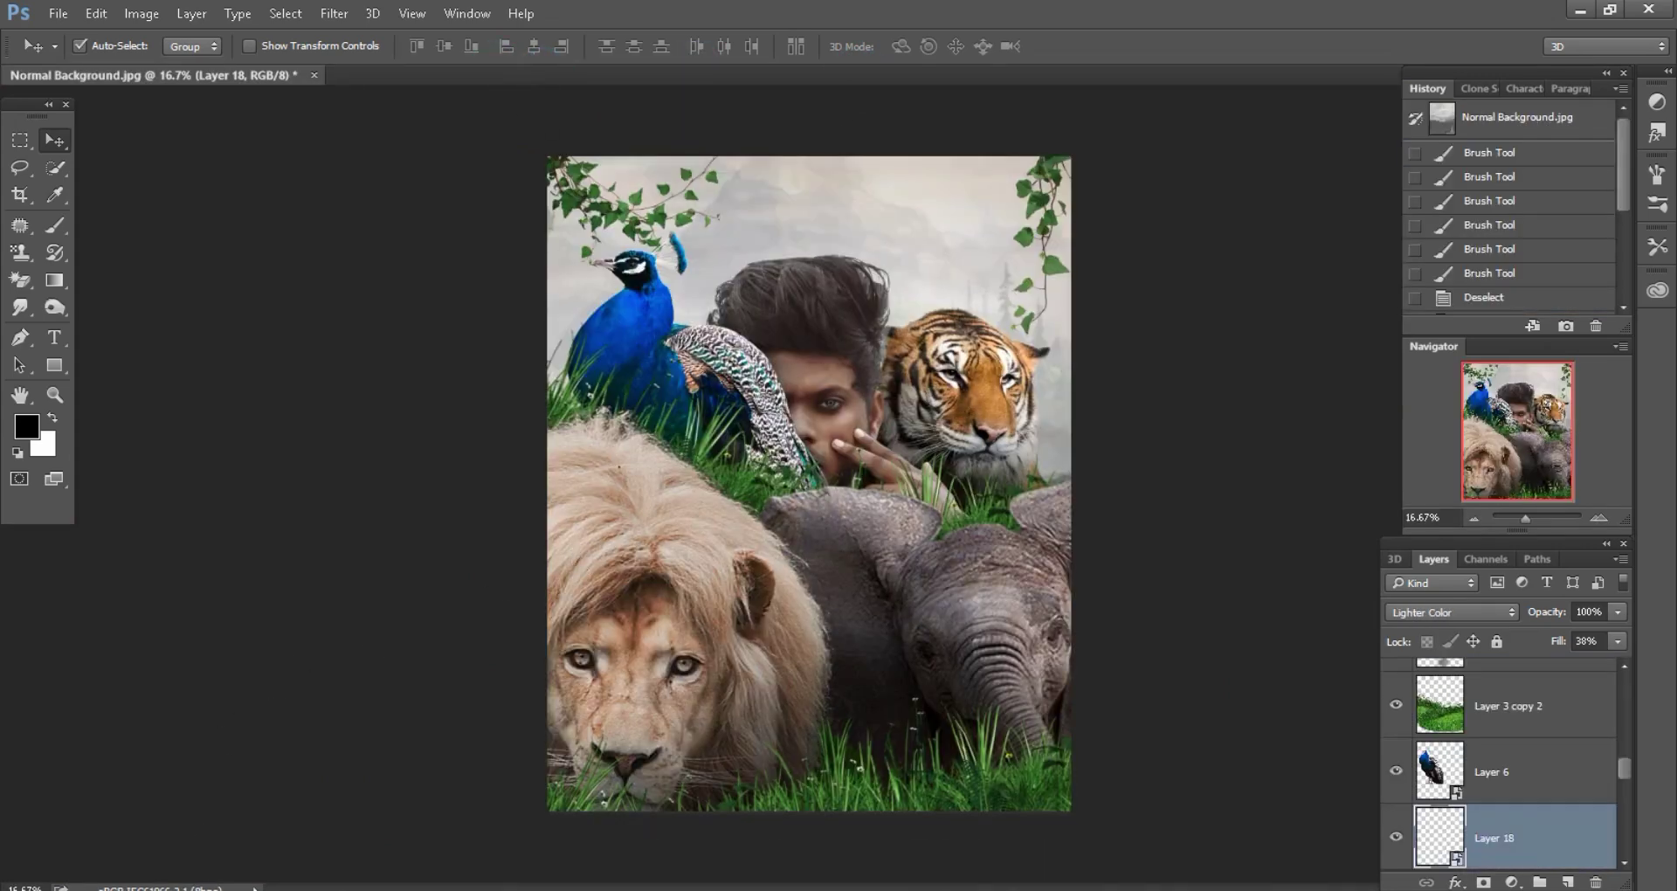
{"action": "key", "text": "alt+Tab"}
- Place White Line.jpg into the composite in Screen mode as a smart object
{"action": "left_click_drag", "start_coordinate": [1386, 148], "coordinate": [535, 886]}
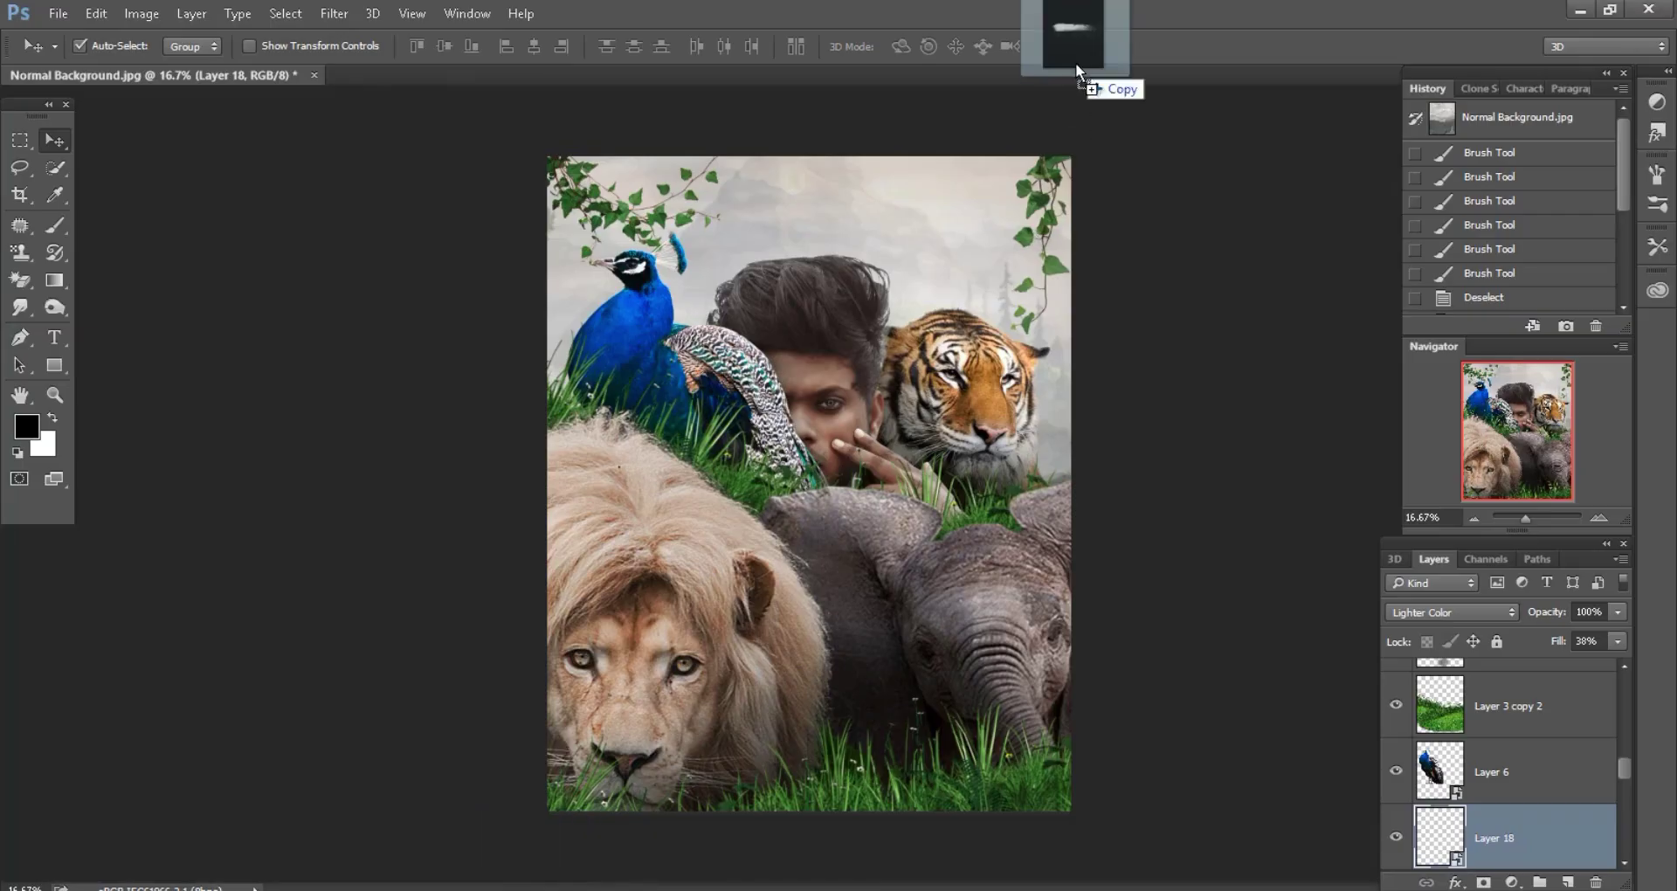
{"action": "left_click_drag", "start_coordinate": [534, 886], "coordinate": [1081, 75]}
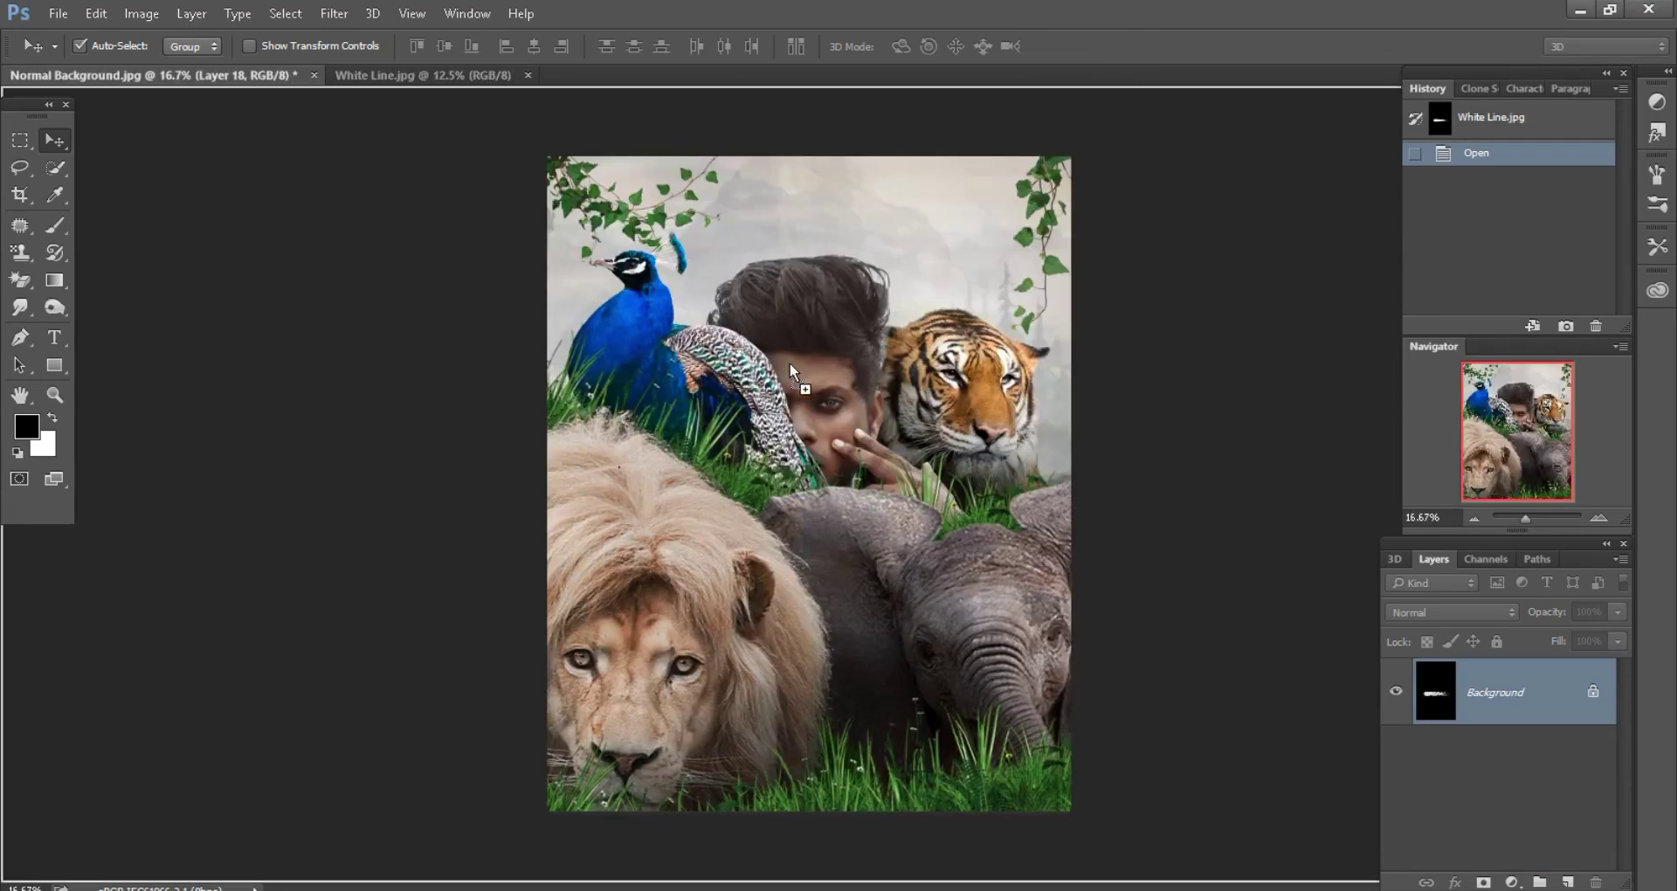
{"action": "left_click_drag", "start_coordinate": [286, 81], "coordinate": [790, 364]}
{"action": "key", "text": "ctrl+plus"}
{"action": "key", "text": "ctrl+plus"}
{"action": "left_click", "coordinate": [1485, 612]}
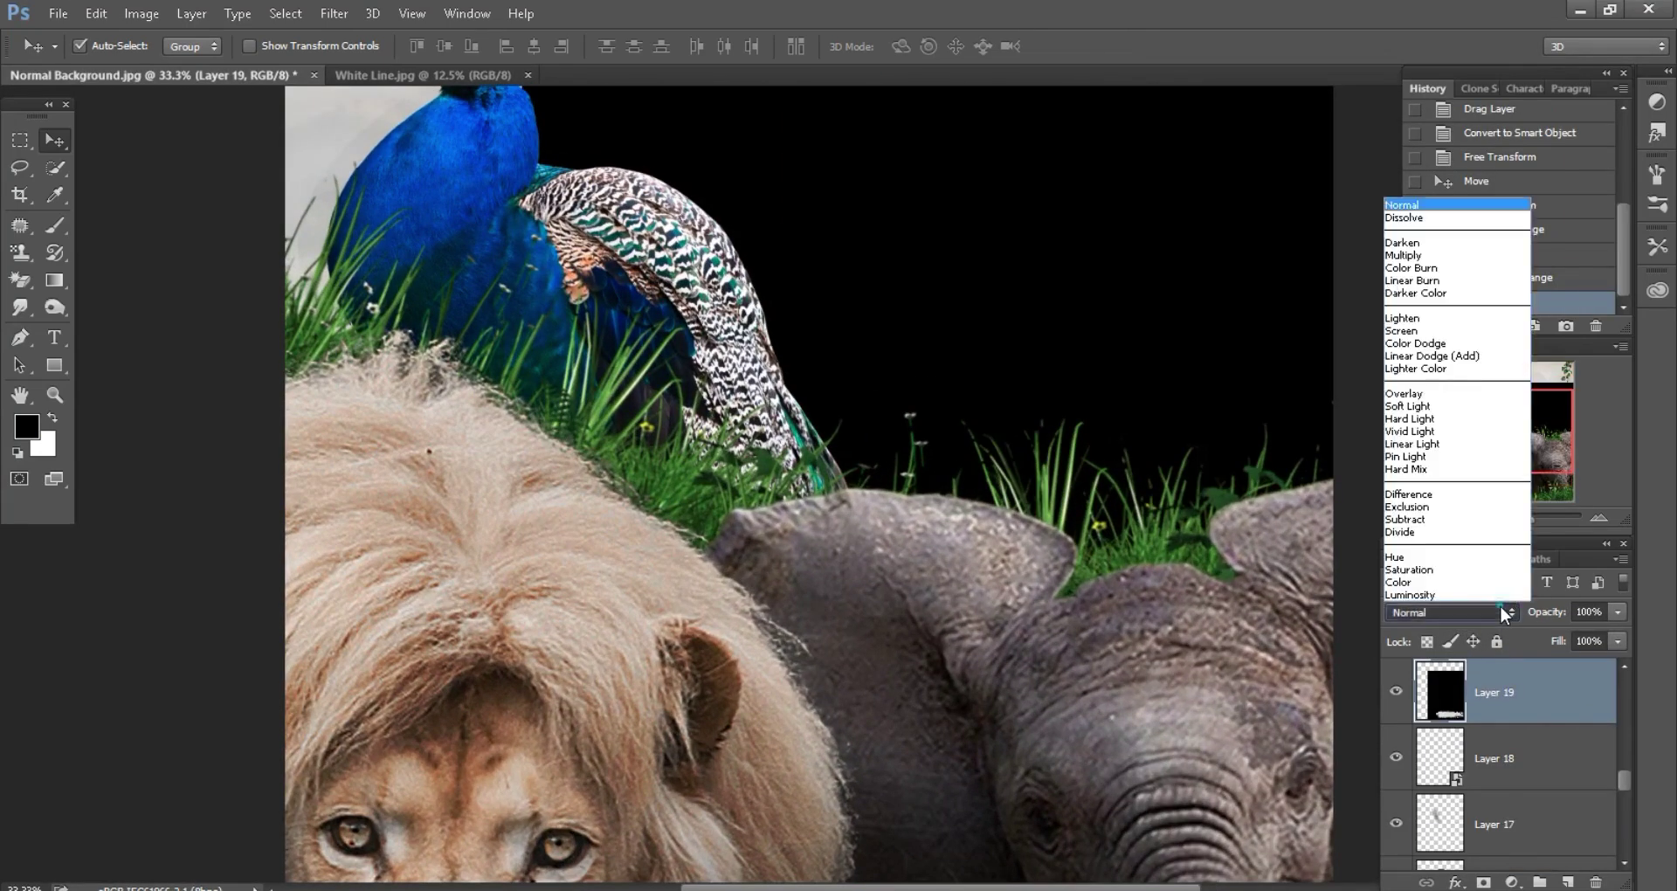
{"action": "left_click", "coordinate": [1415, 332]}
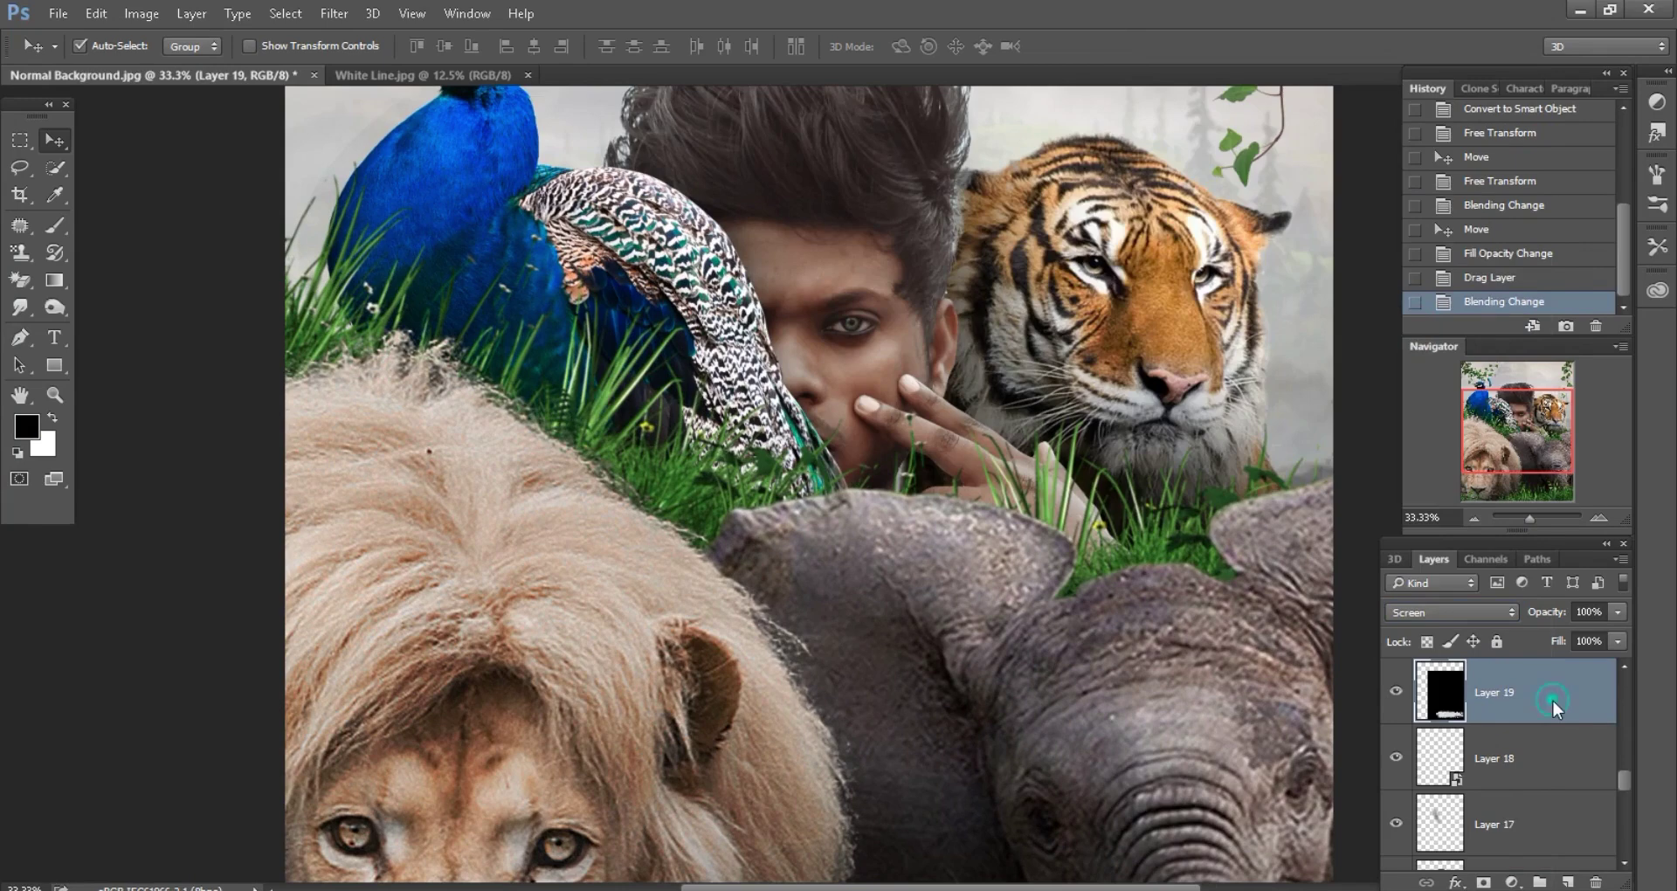
{"action": "right_click", "coordinate": [1554, 699]}
{"action": "left_click", "coordinate": [1250, 357]}
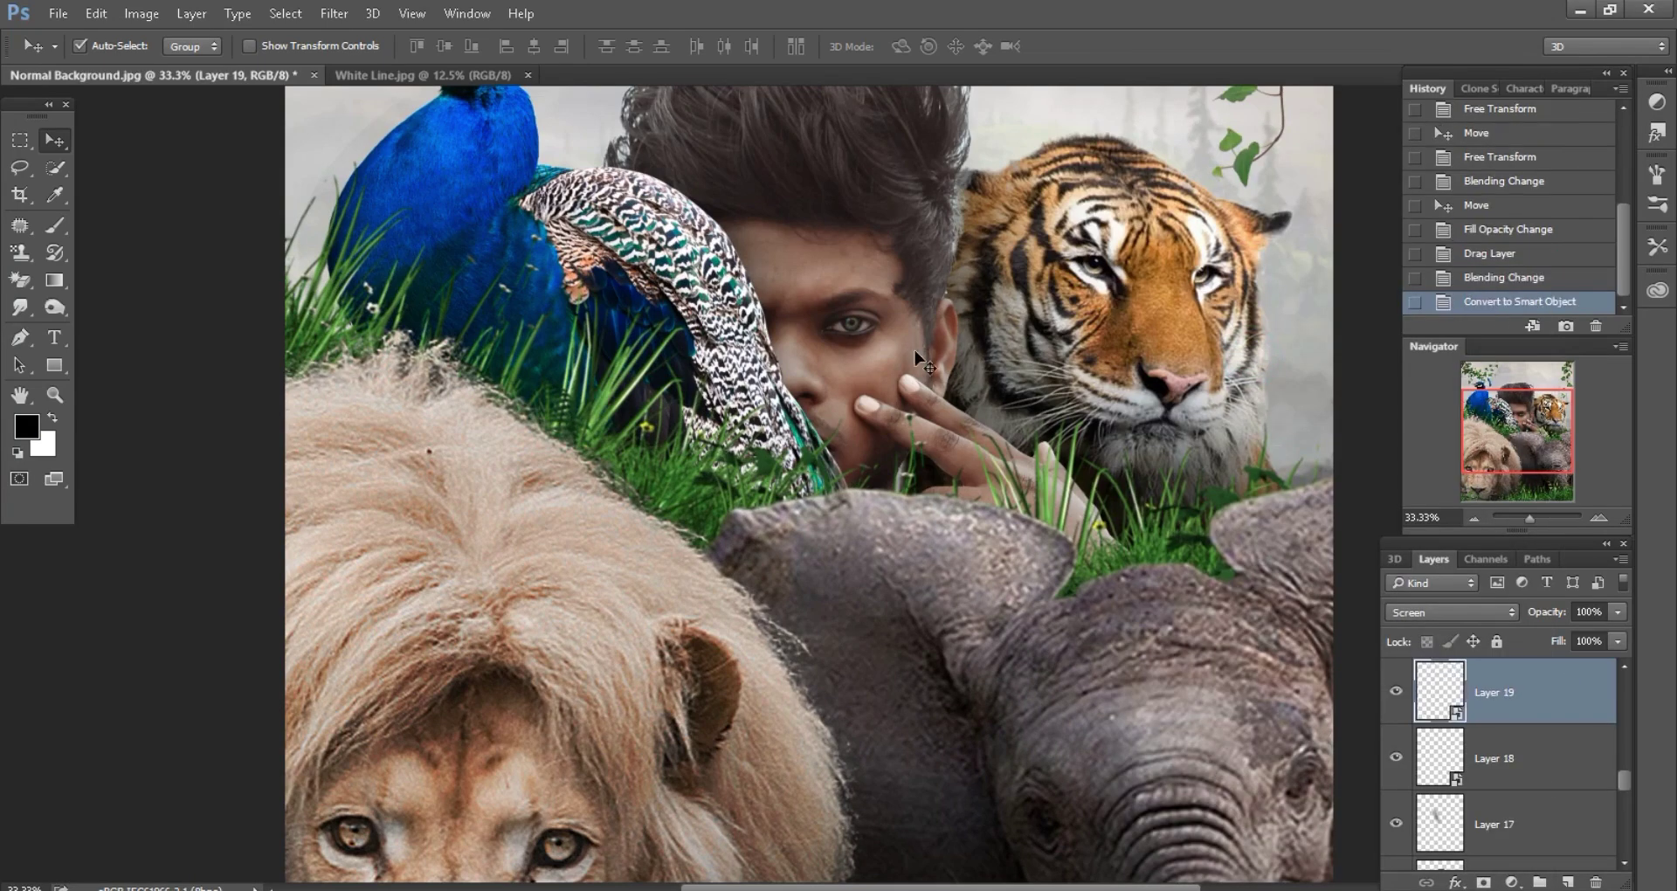
- Scale the white streak to 34% and position it across the man's eyes
{"action": "left_click", "coordinate": [96, 13]}
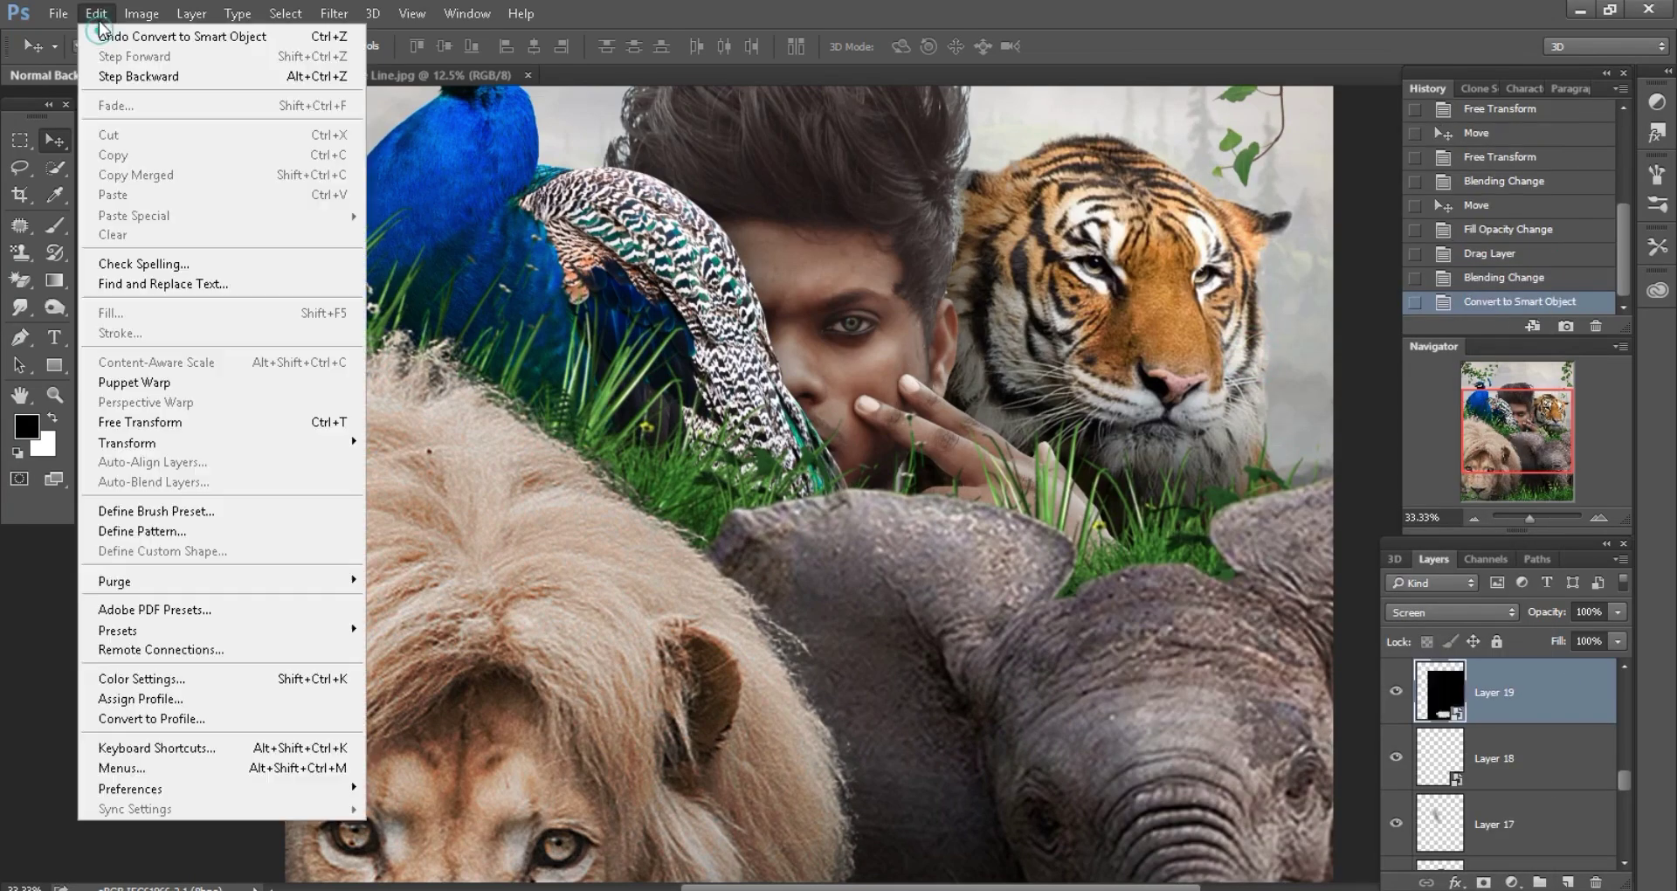
{"action": "left_click", "coordinate": [140, 422]}
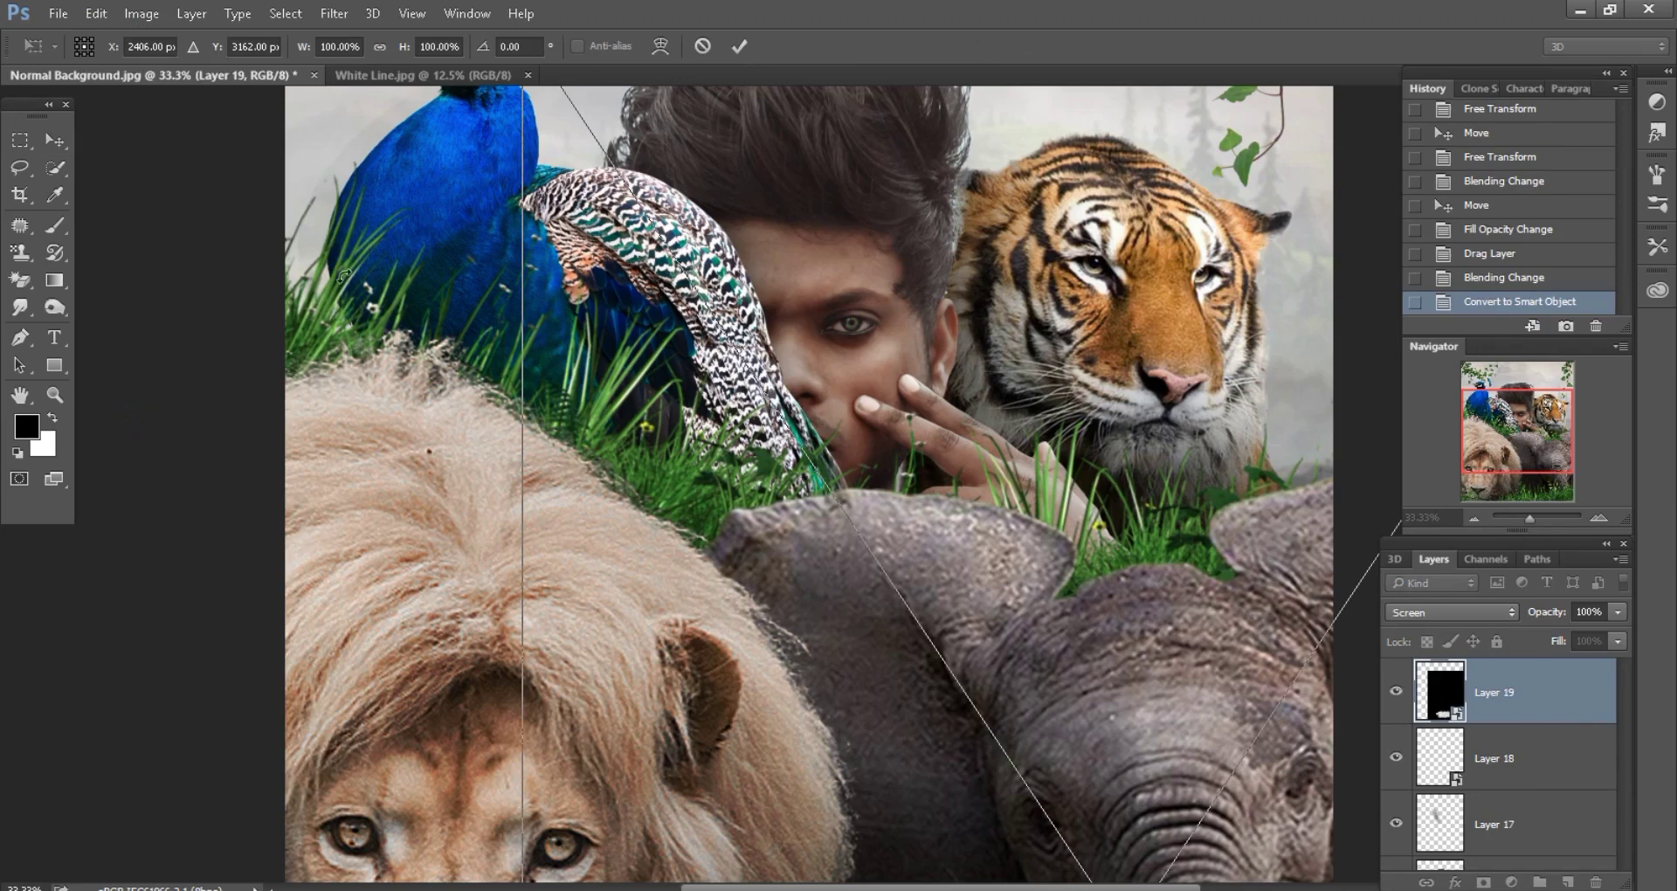
{"action": "left_click", "coordinate": [406, 50]}
{"action": "type", "text": "50"}
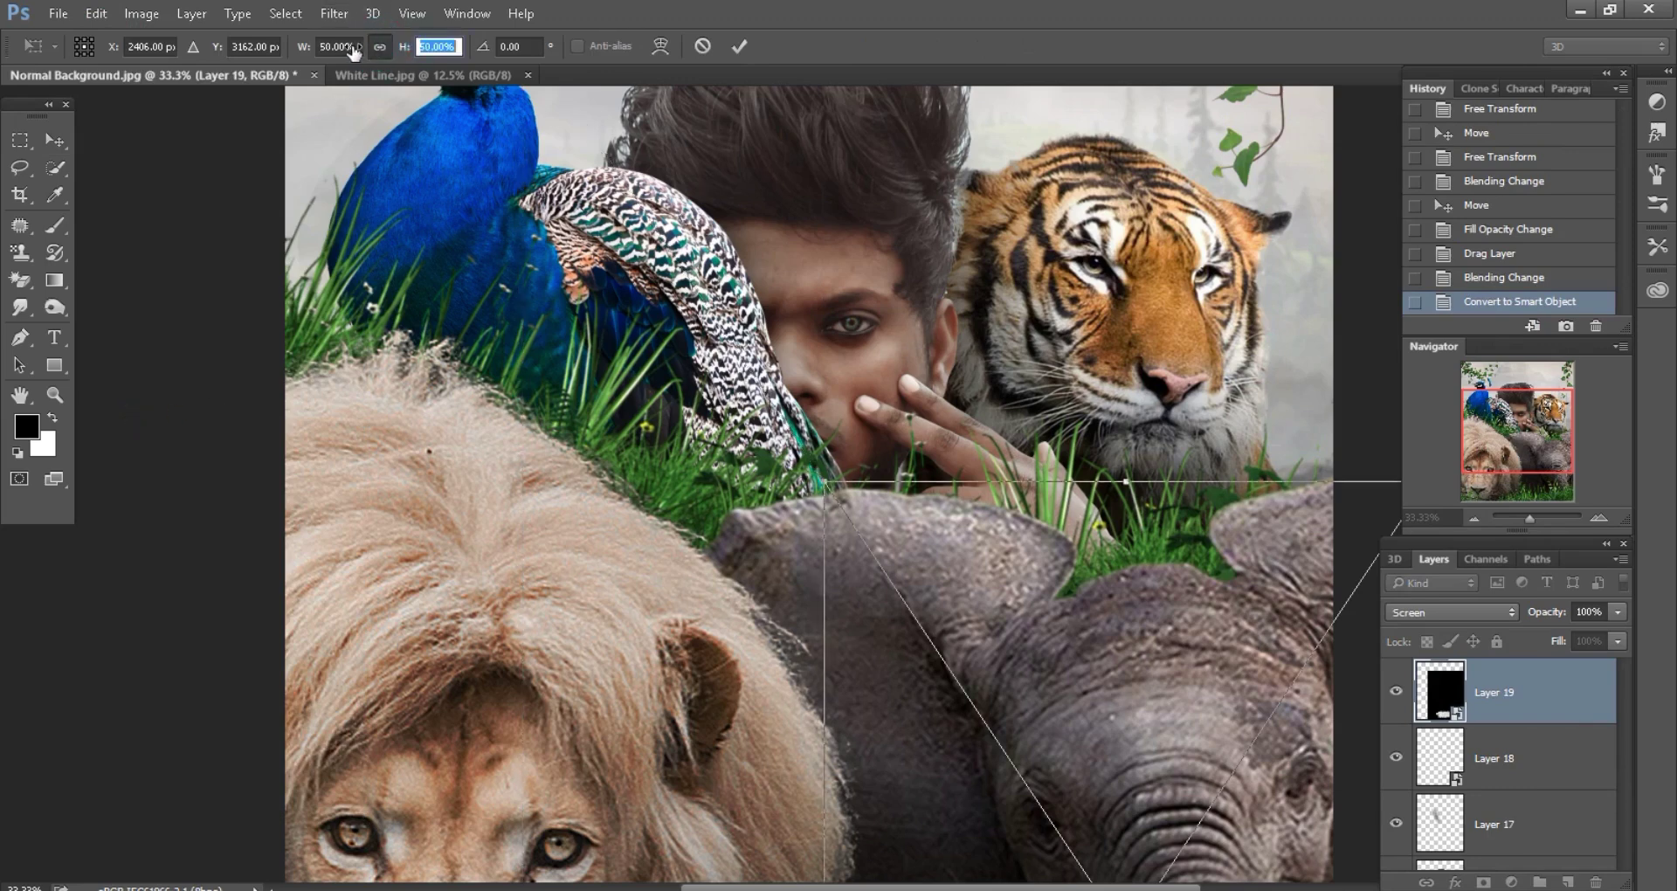
{"action": "type", "text": "34"}
{"action": "key", "text": "Return"}
{"action": "left_click_drag", "start_coordinate": [1135, 670], "coordinate": [891, 175]}
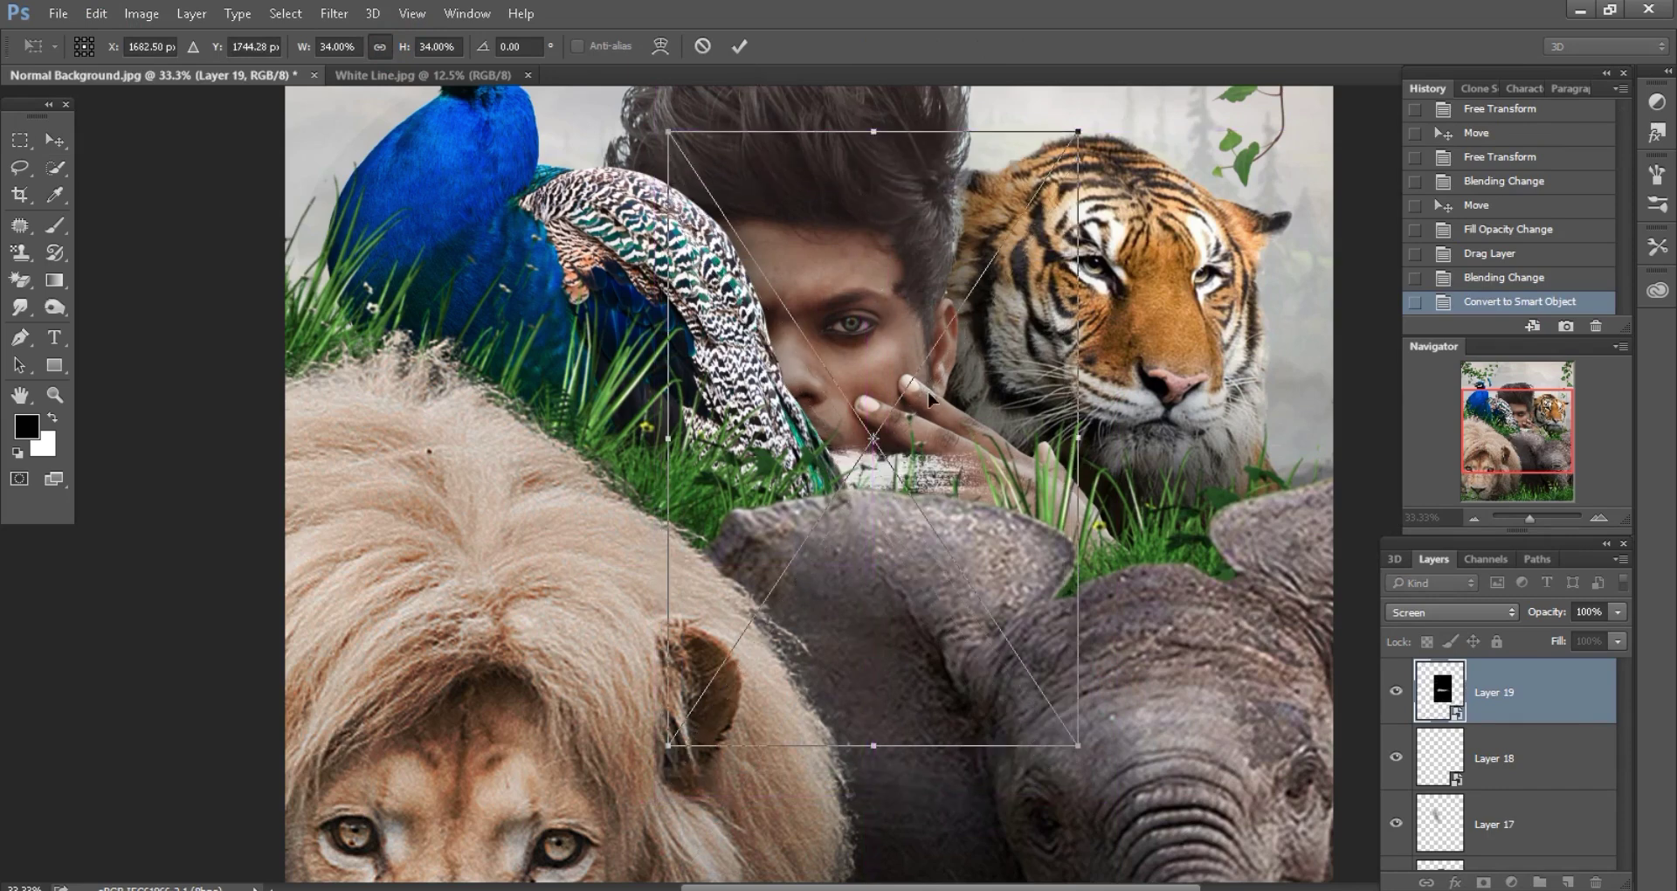
{"action": "left_click_drag", "start_coordinate": [930, 399], "coordinate": [961, 328]}
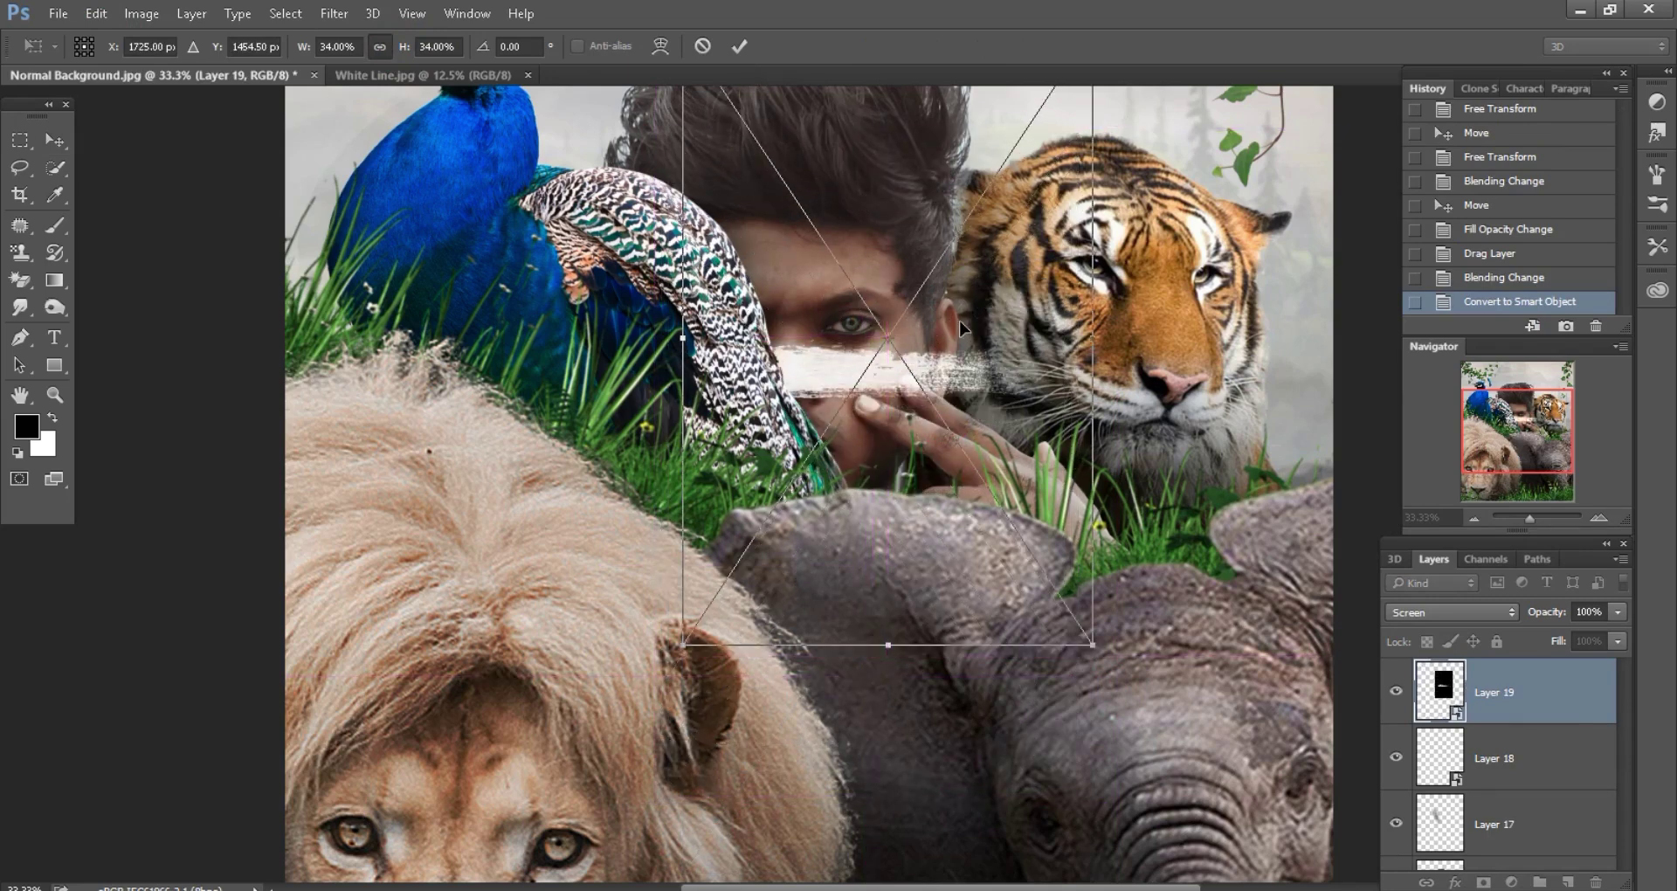
- Rotate the streak about 36° and shrink it to 13%
{"action": "key", "text": "ctrl+plus"}
{"action": "left_click_drag", "start_coordinate": [1479, 423], "coordinate": [1479, 410]}
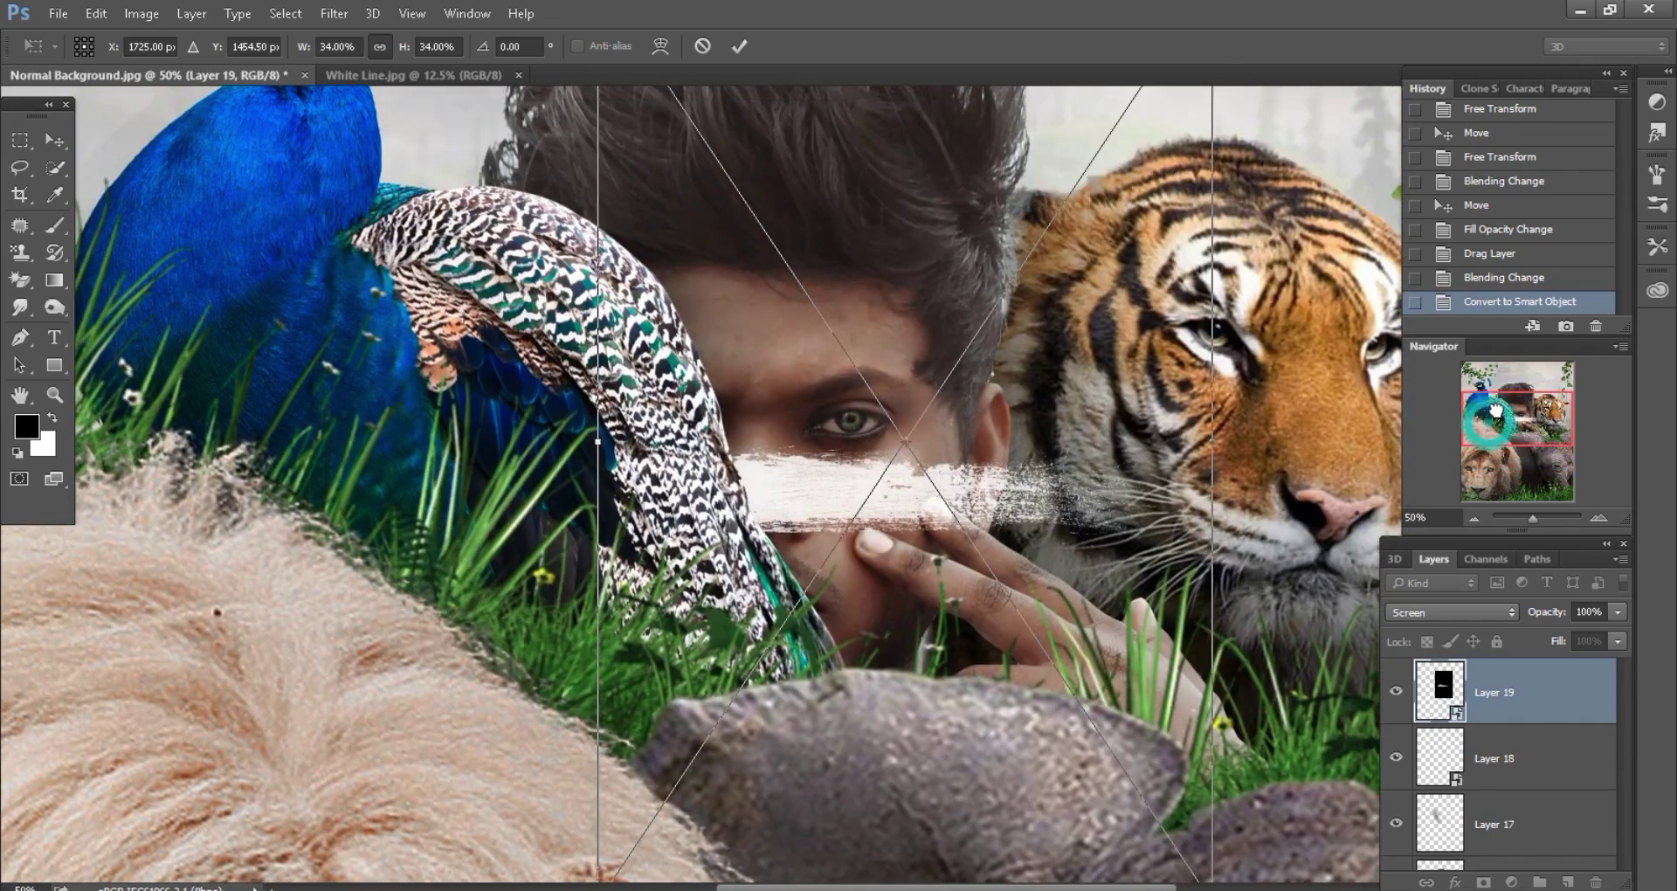
{"action": "mouse_move", "coordinate": [1322, 561]}
{"action": "left_mouse_down"}
{"action": "mouse_move", "coordinate": [1248, 704]}
{"action": "mouse_move", "coordinate": [1089, 672]}
{"action": "left_mouse_up"}
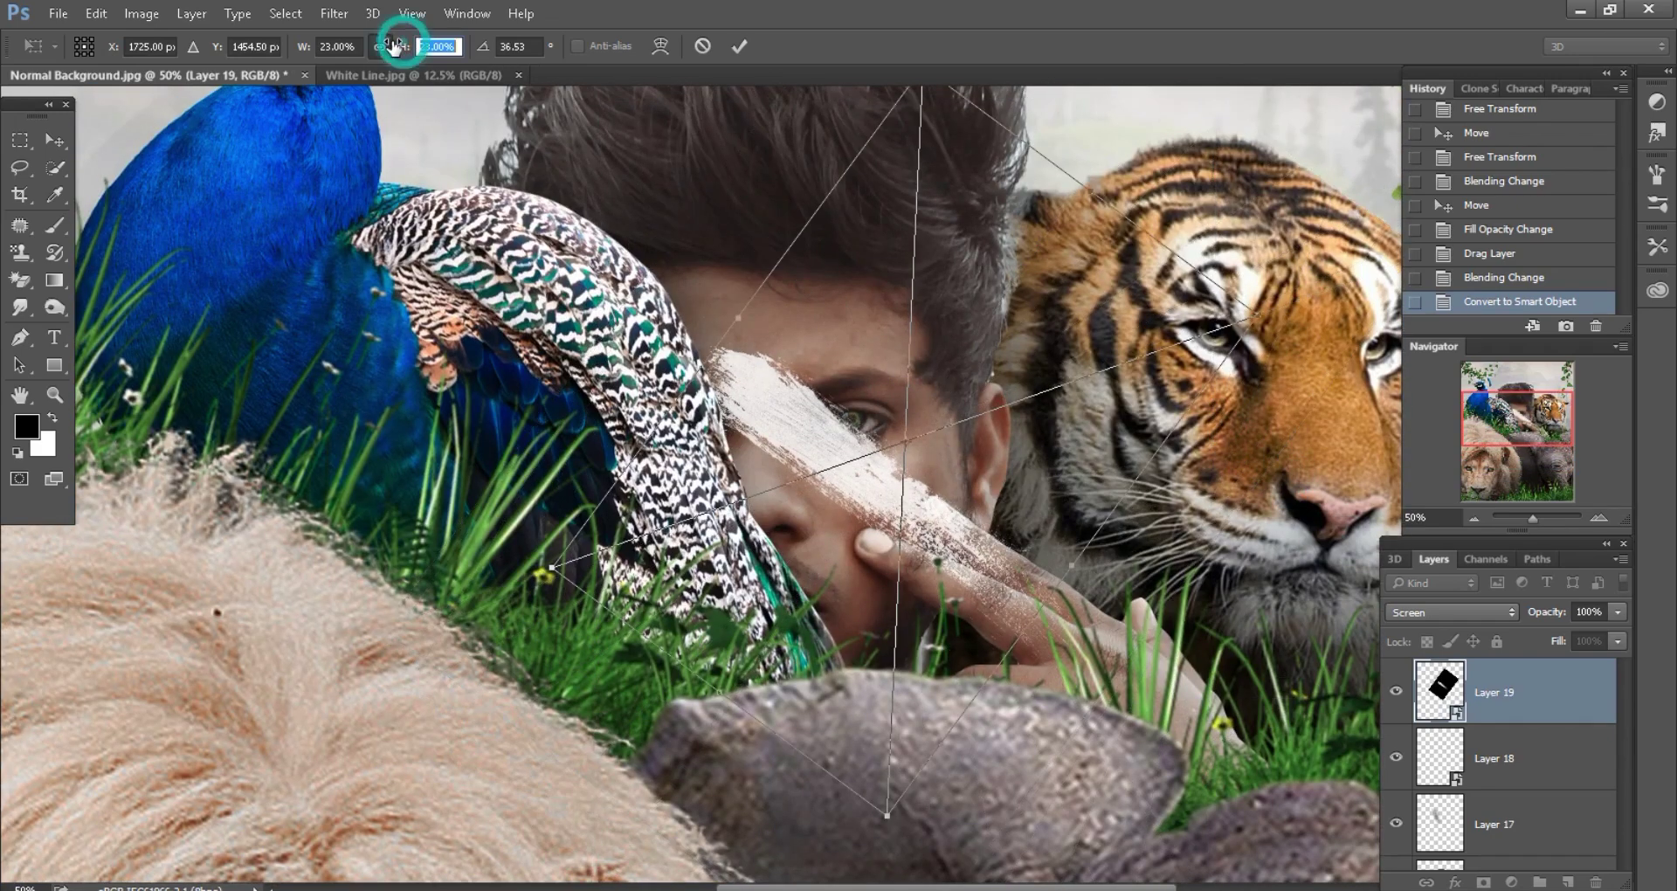
{"action": "left_click_drag", "start_coordinate": [405, 48], "coordinate": [381, 46]}
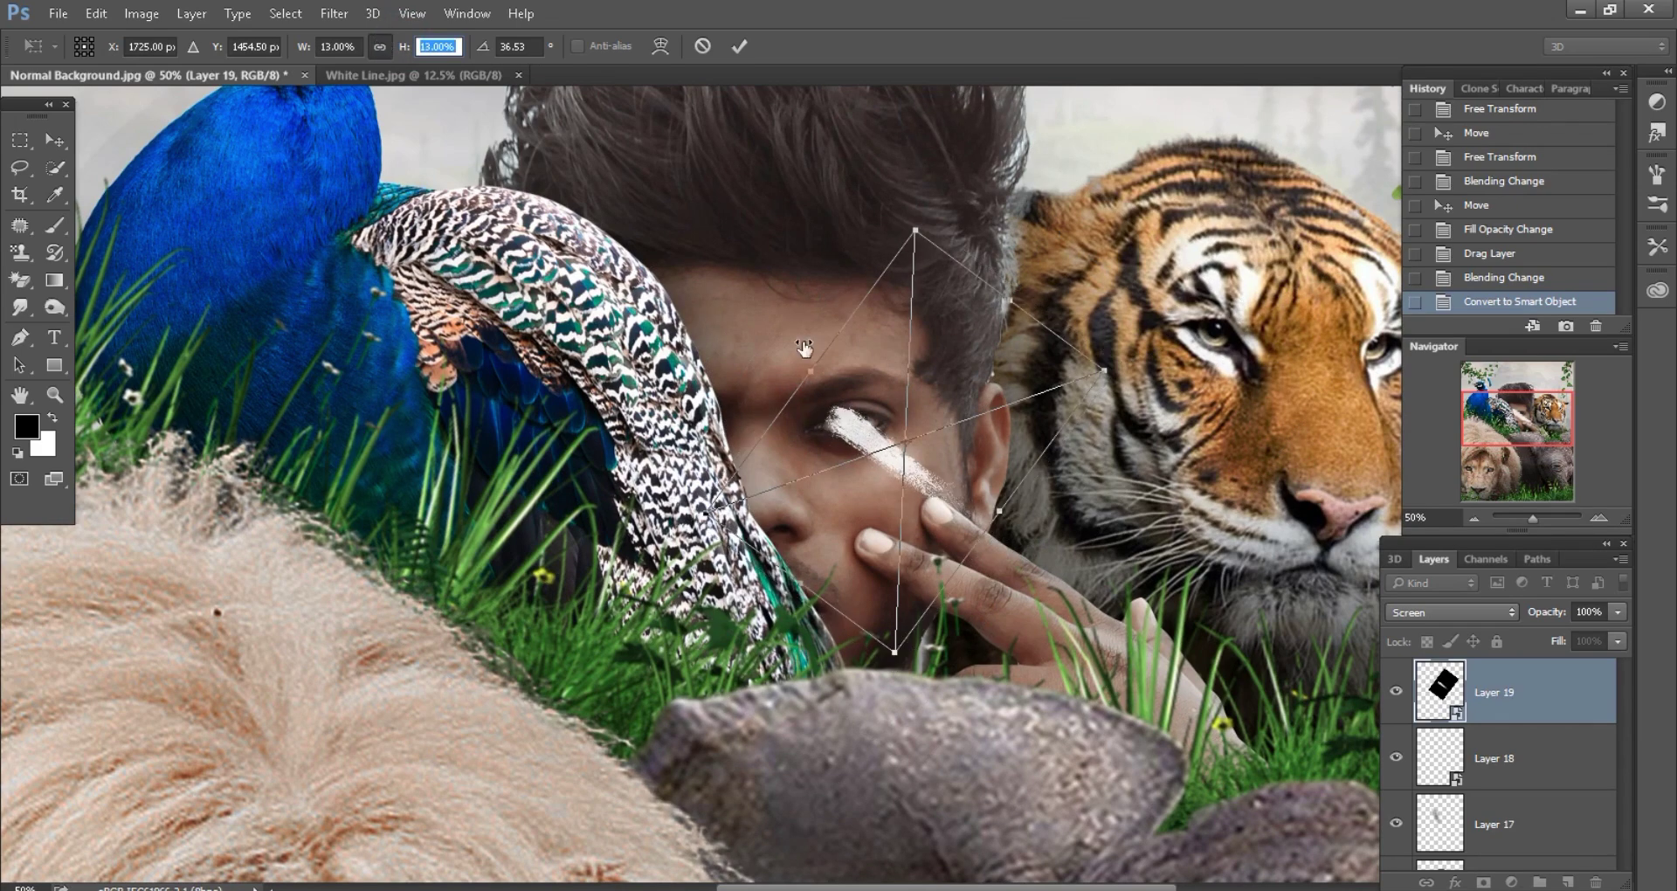
{"action": "scroll", "coordinate": [1054, 478], "scroll_direction": "up", "scroll_amount": 1}
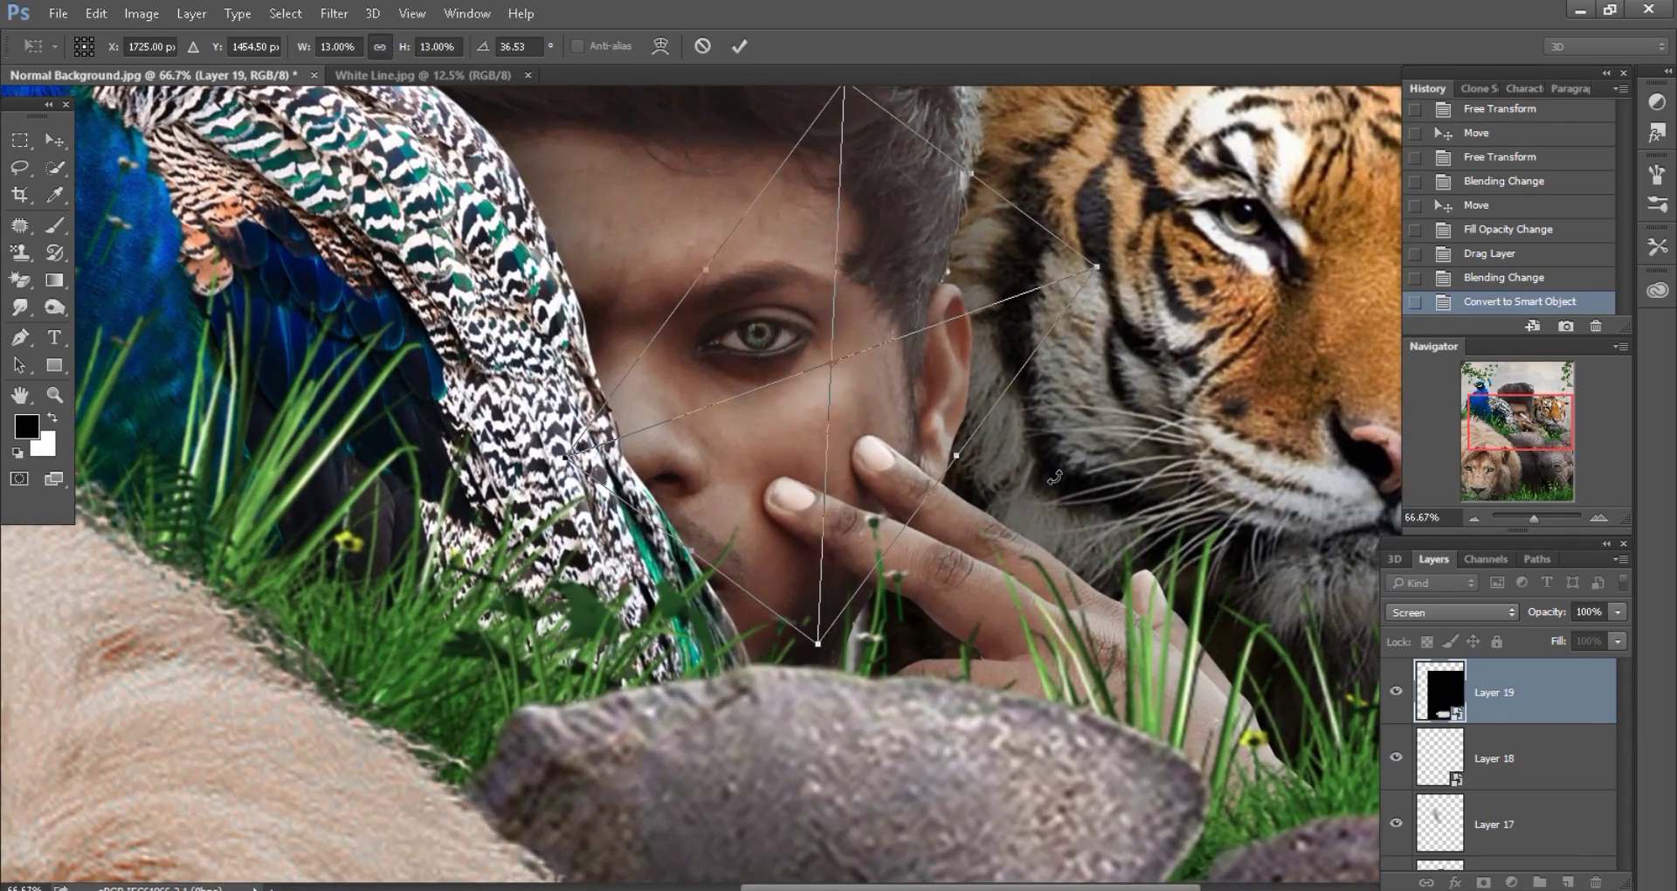
{"action": "left_click", "coordinate": [739, 45]}
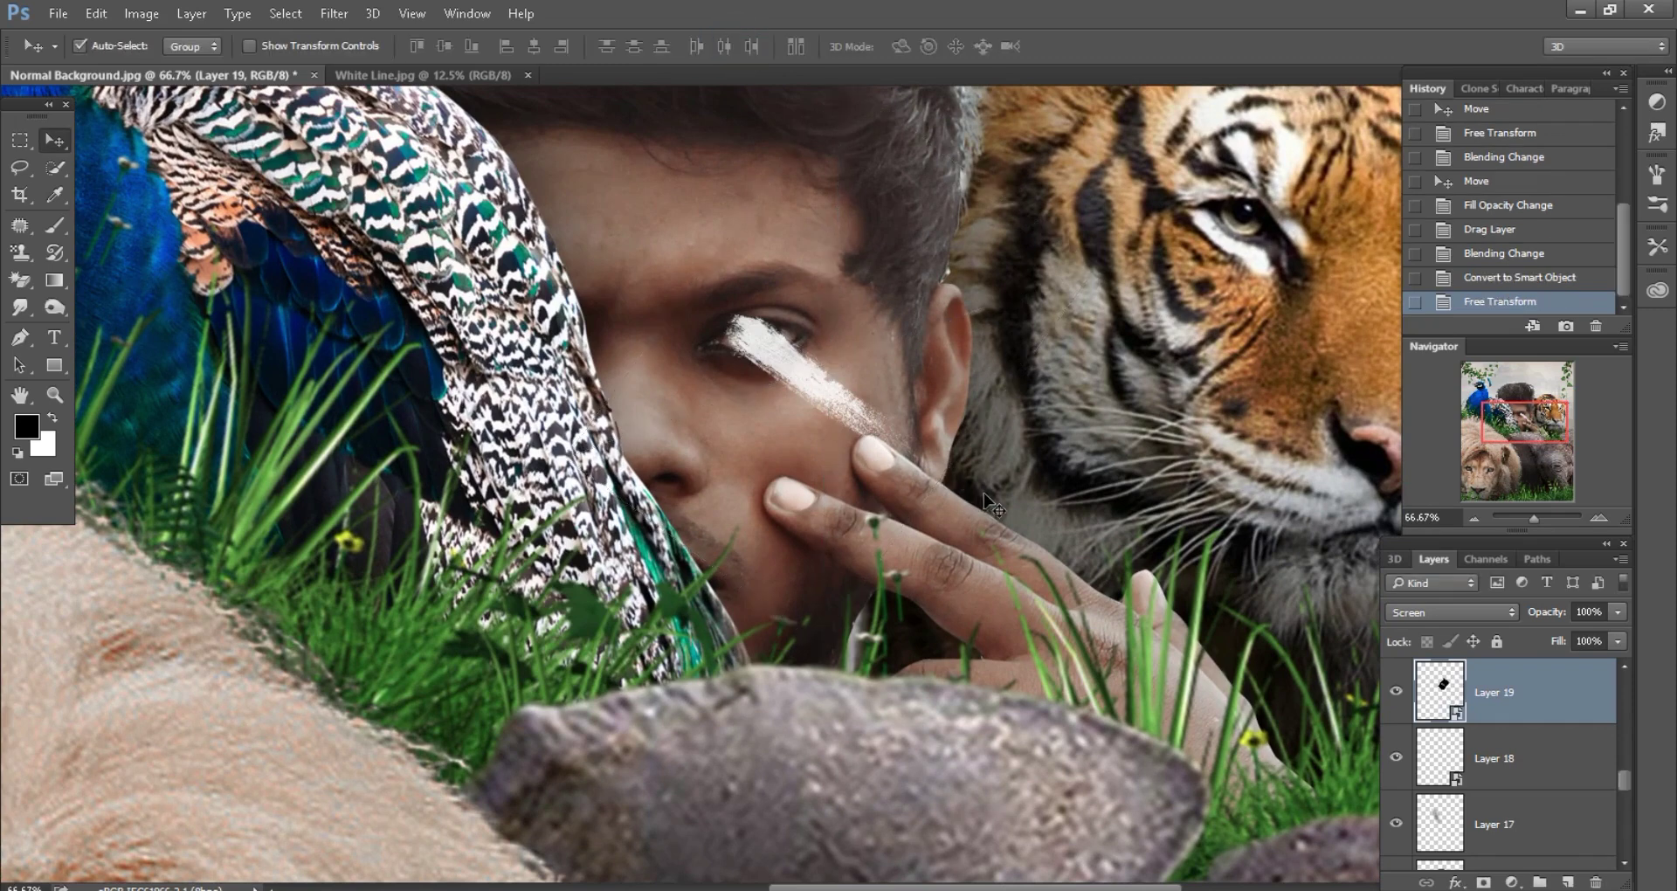
- Move the white streak below the man's eye, then duplicate and rotate a copy onto the lower fingers
{"action": "left_click_drag", "start_coordinate": [1013, 503], "coordinate": [1024, 542]}
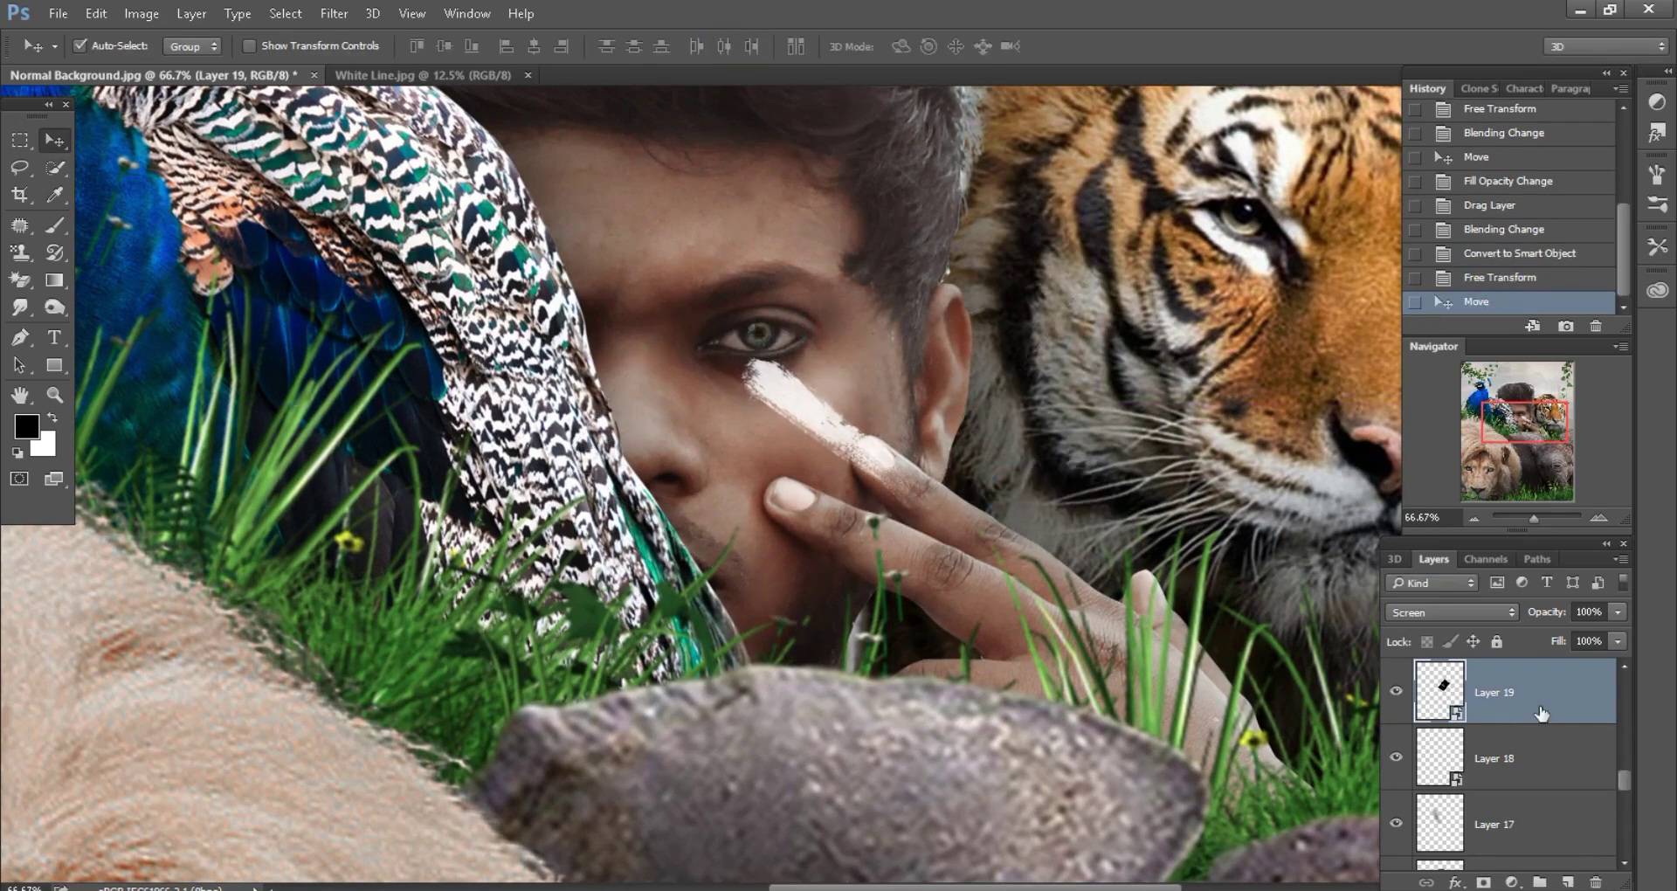
{"action": "left_click_drag", "start_coordinate": [1559, 698], "coordinate": [1568, 883]}
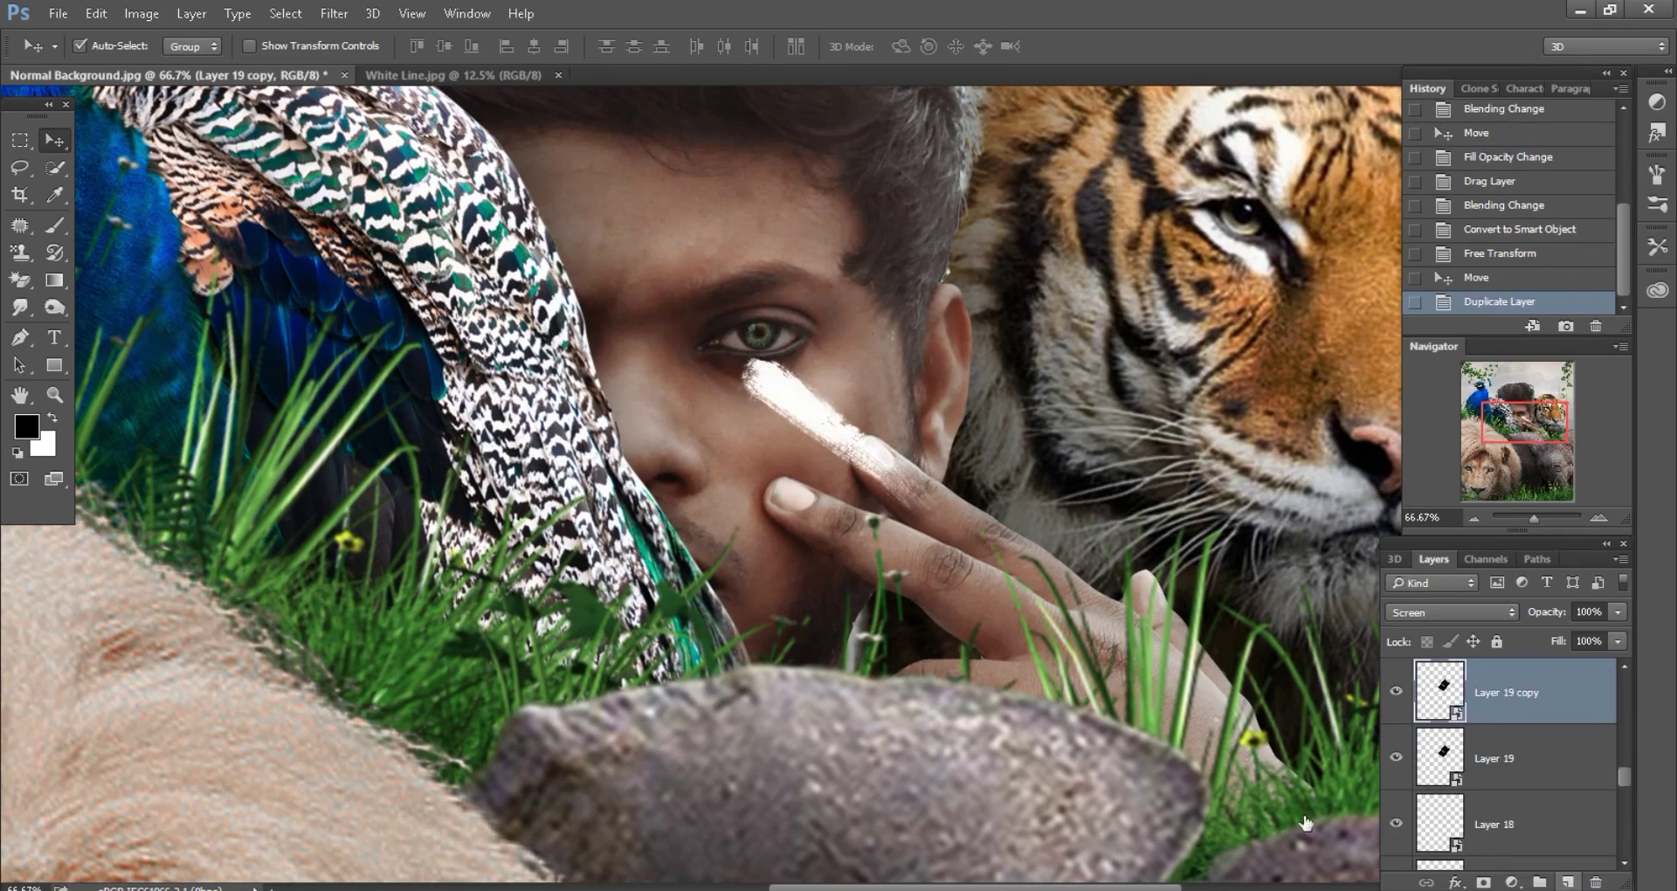
{"action": "left_click_drag", "start_coordinate": [926, 515], "coordinate": [904, 594]}
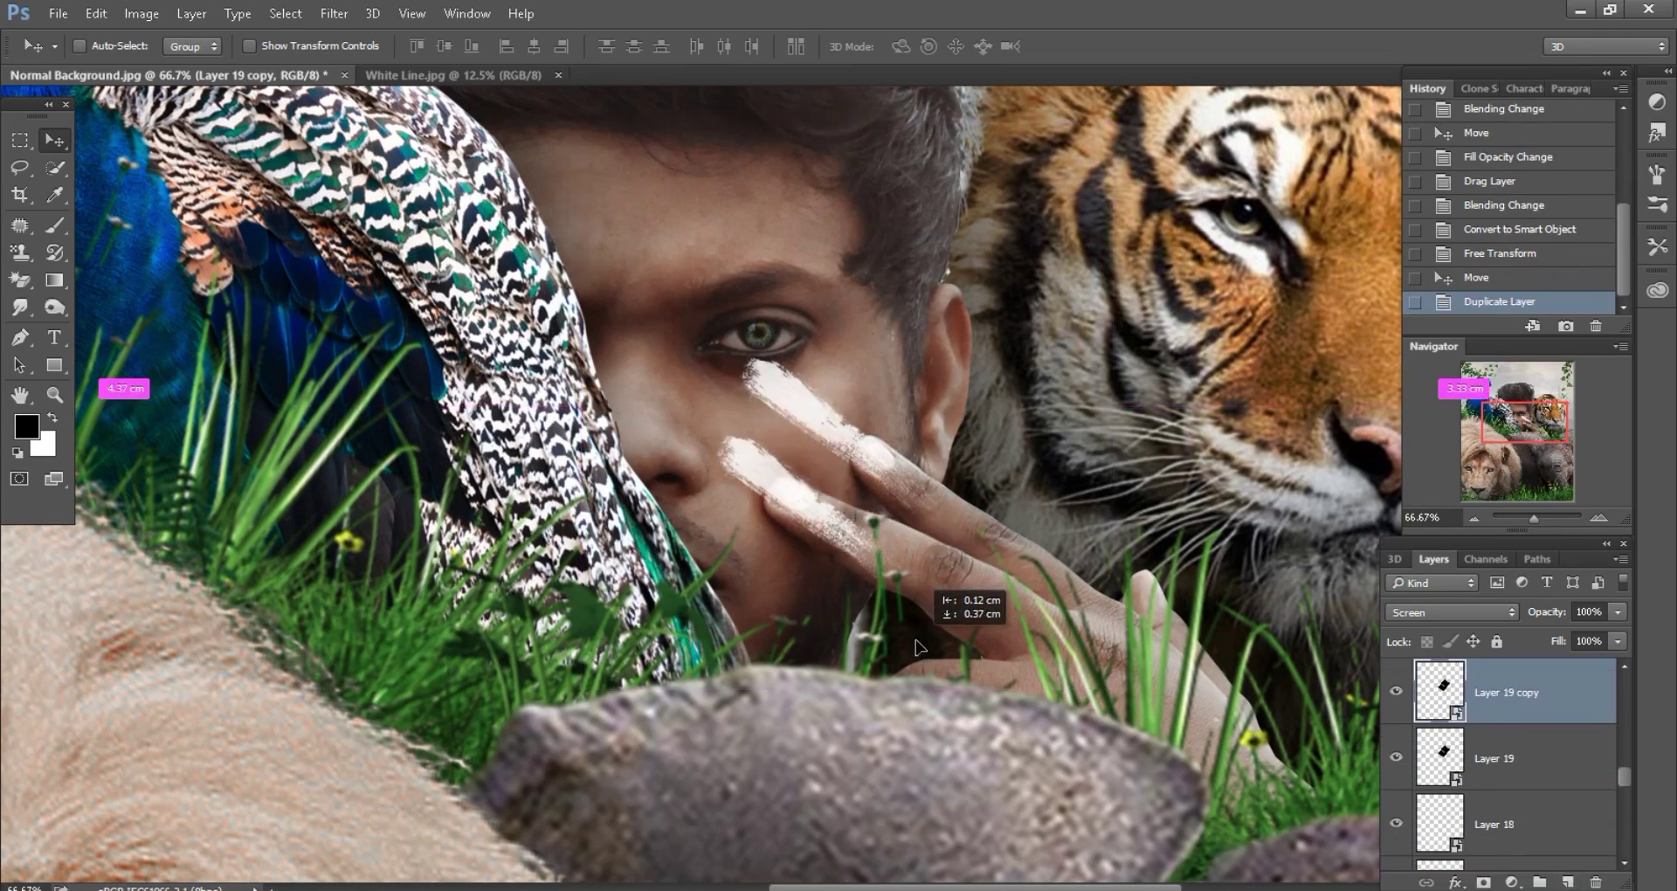
{"action": "left_click", "coordinate": [96, 13]}
{"action": "left_click", "coordinate": [140, 424]}
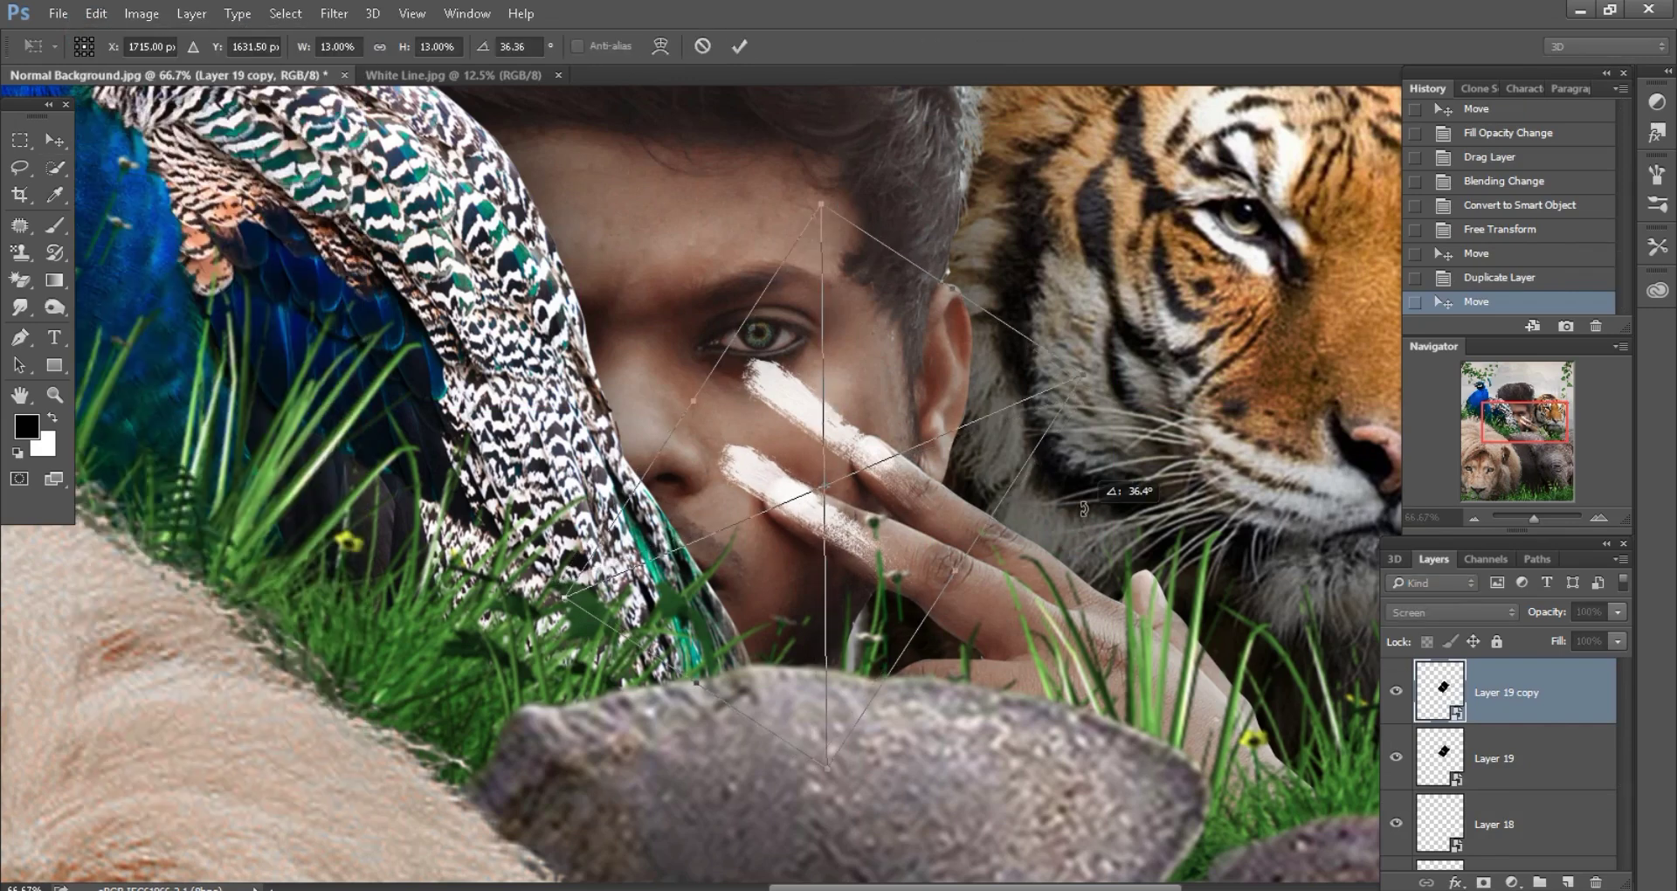
{"action": "left_click_drag", "start_coordinate": [1073, 532], "coordinate": [1085, 506]}
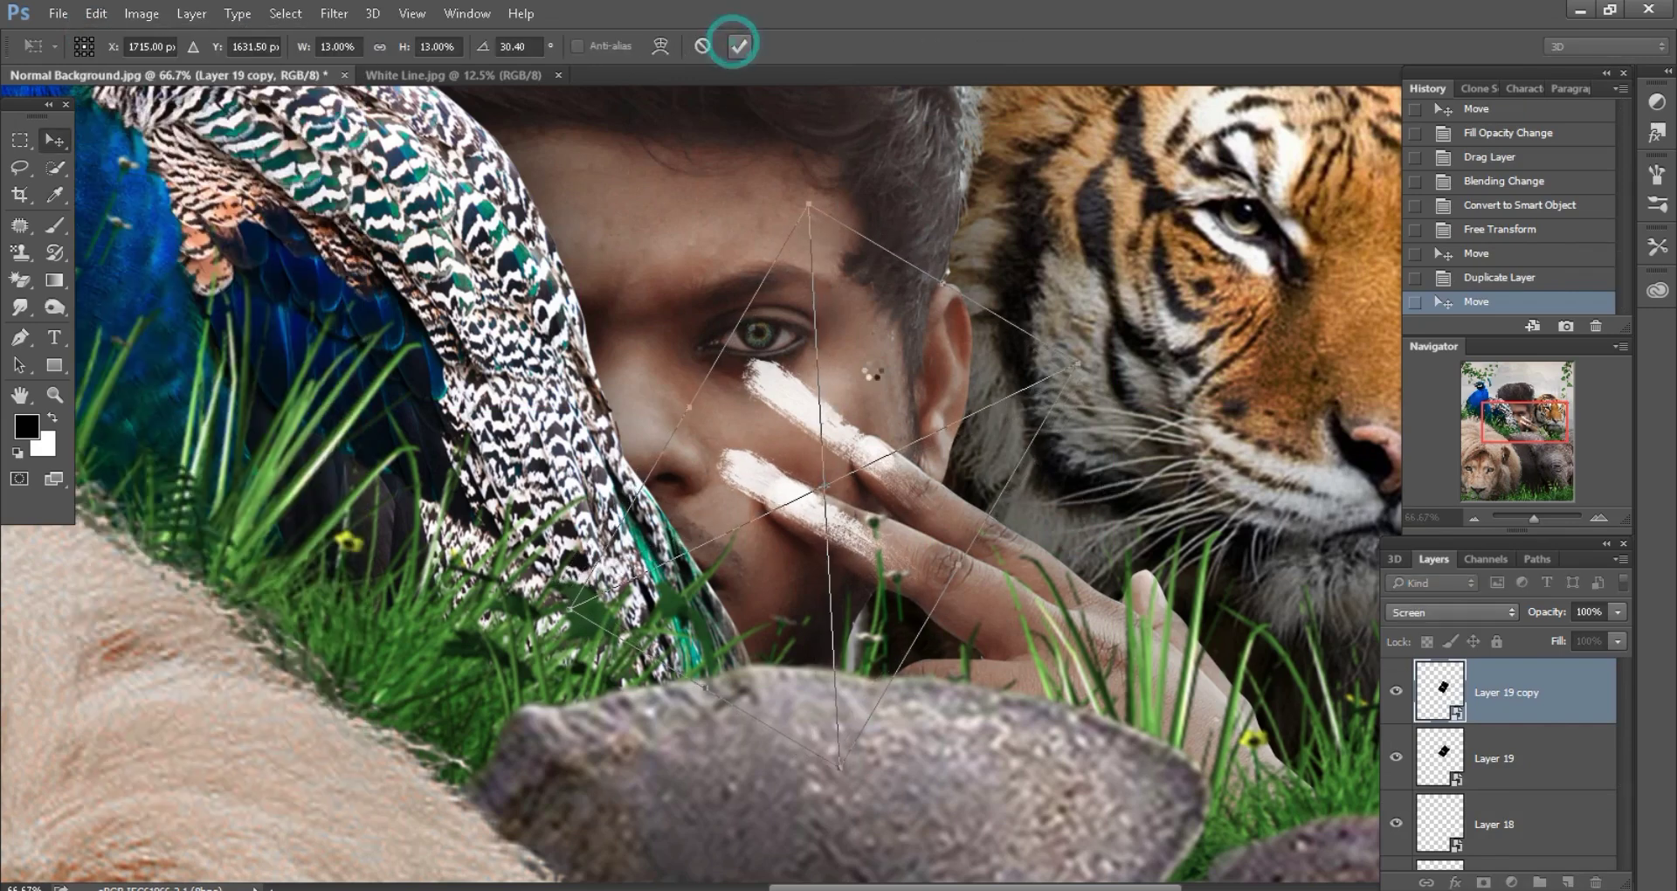
{"action": "left_click", "coordinate": [739, 45]}
- Mask the copied streak with a 44% black brush so the fingers show in front
{"action": "left_click", "coordinate": [1483, 882]}
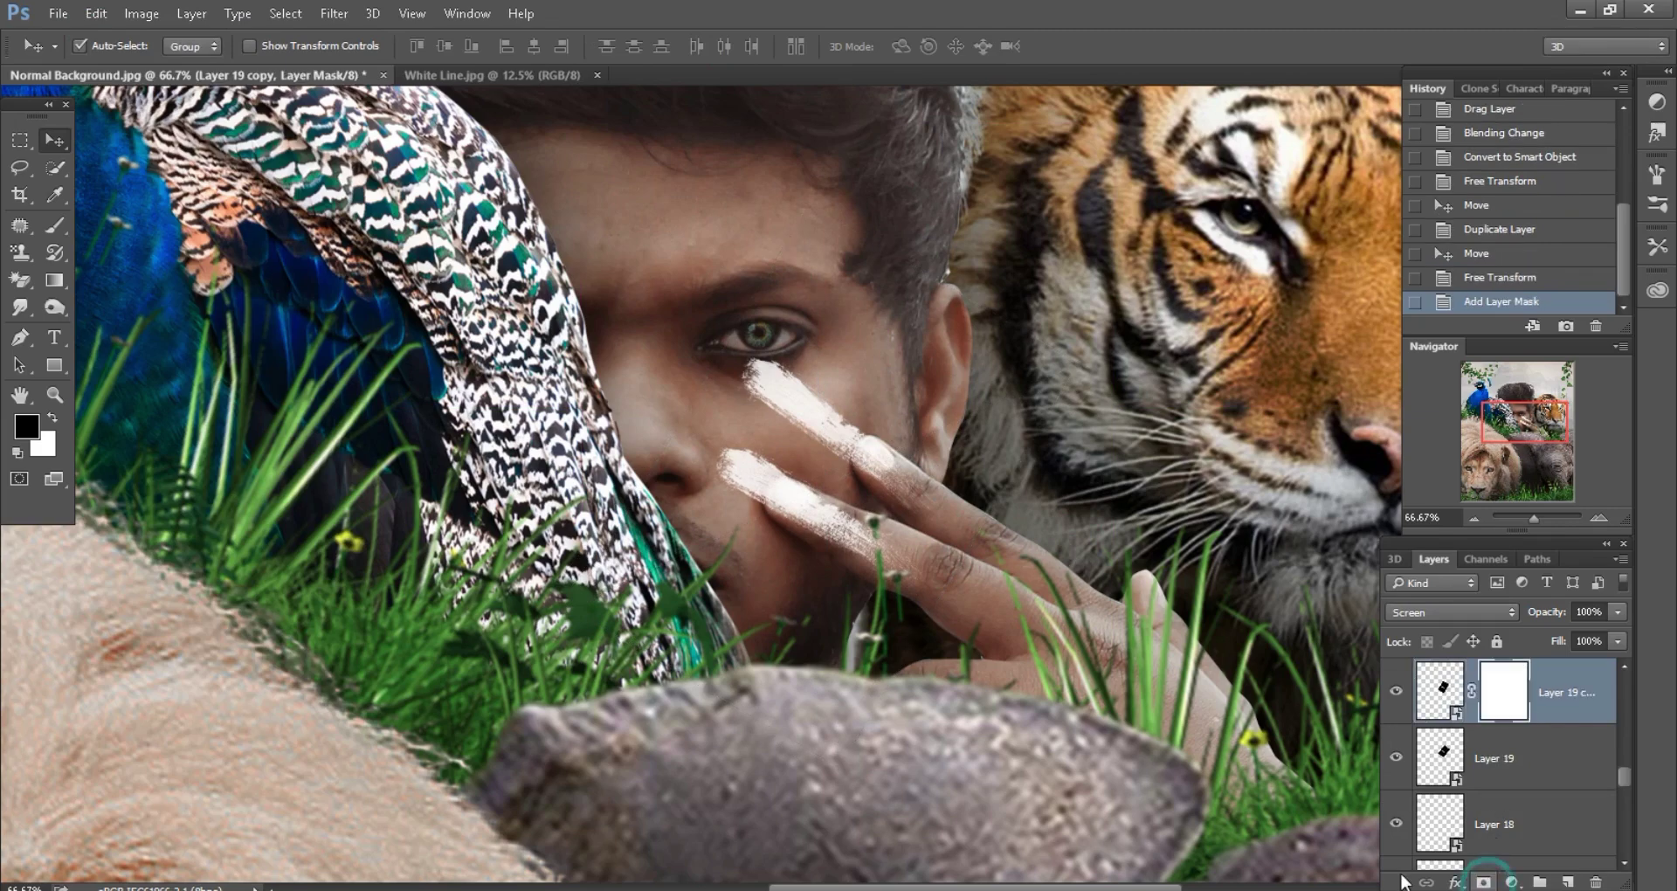
{"action": "left_click", "coordinate": [54, 224]}
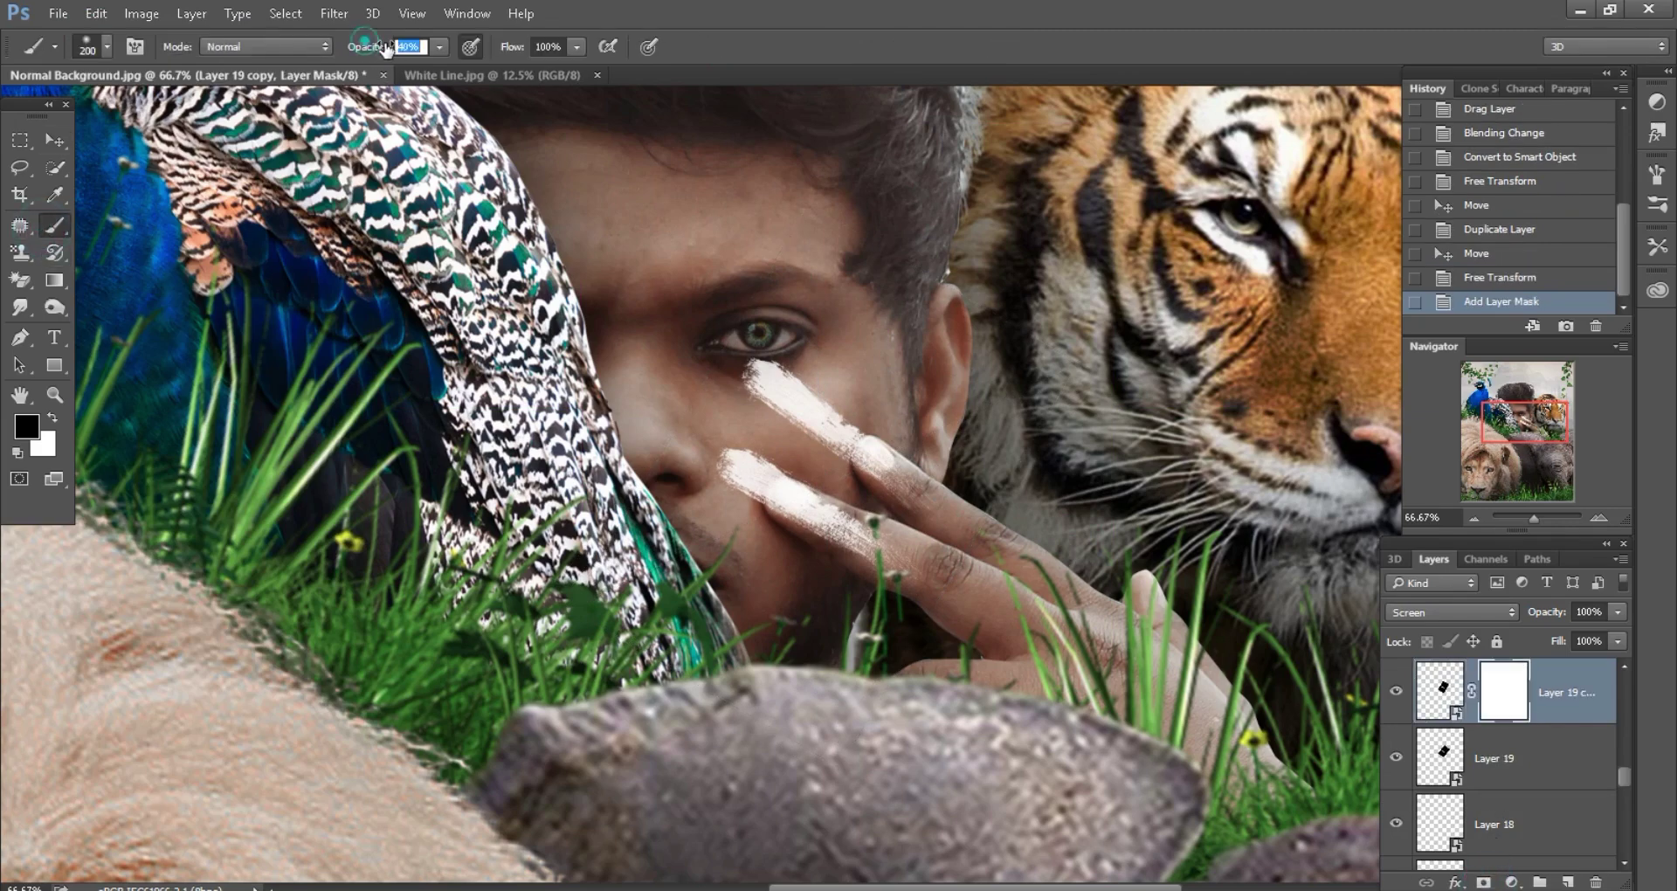
{"action": "type", "text": "44"}
{"action": "key", "text": "ctrl+plus"}
{"action": "key", "text": "bracketleft"}
{"action": "key", "text": "bracketleft"}
{"action": "key", "text": "bracketleft"}
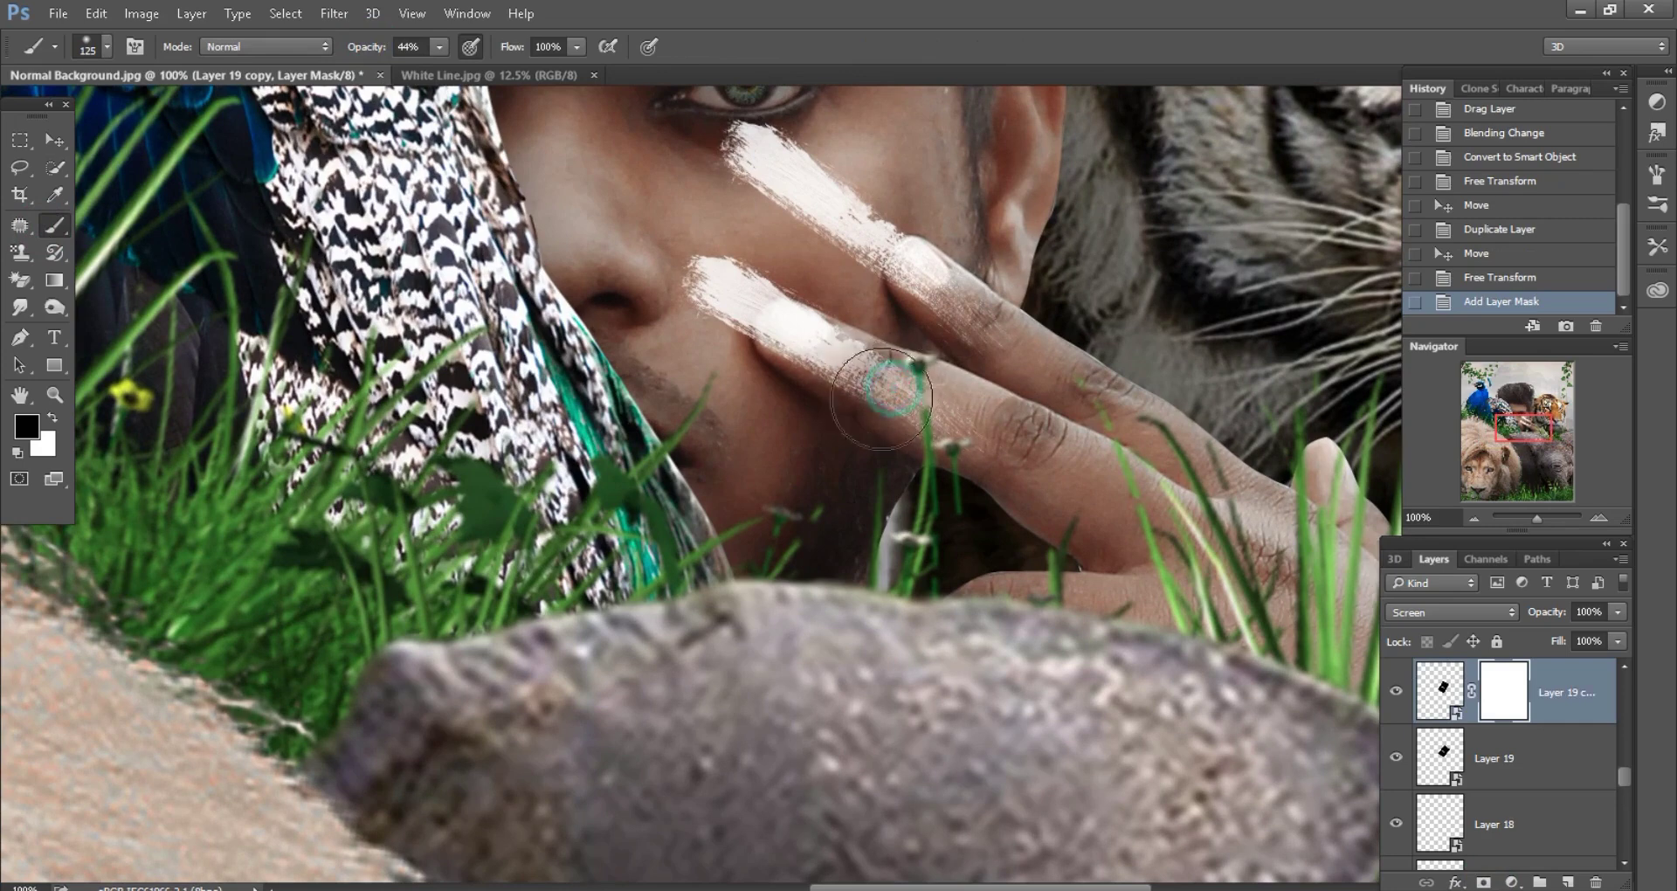
{"action": "key", "text": "bracketleft"}
{"action": "key", "text": "bracketleft"}
{"action": "left_click_drag", "start_coordinate": [882, 397], "coordinate": [769, 306]}
{"action": "mouse_move", "coordinate": [830, 358]}
{"action": "left_mouse_down"}
{"action": "mouse_move", "coordinate": [769, 301]}
{"action": "mouse_move", "coordinate": [937, 418]}
{"action": "mouse_move", "coordinate": [768, 314]}
{"action": "mouse_move", "coordinate": [839, 367]}
{"action": "left_mouse_up"}
{"action": "scroll", "coordinate": [912, 428], "scroll_direction": "up", "scroll_amount": 3}
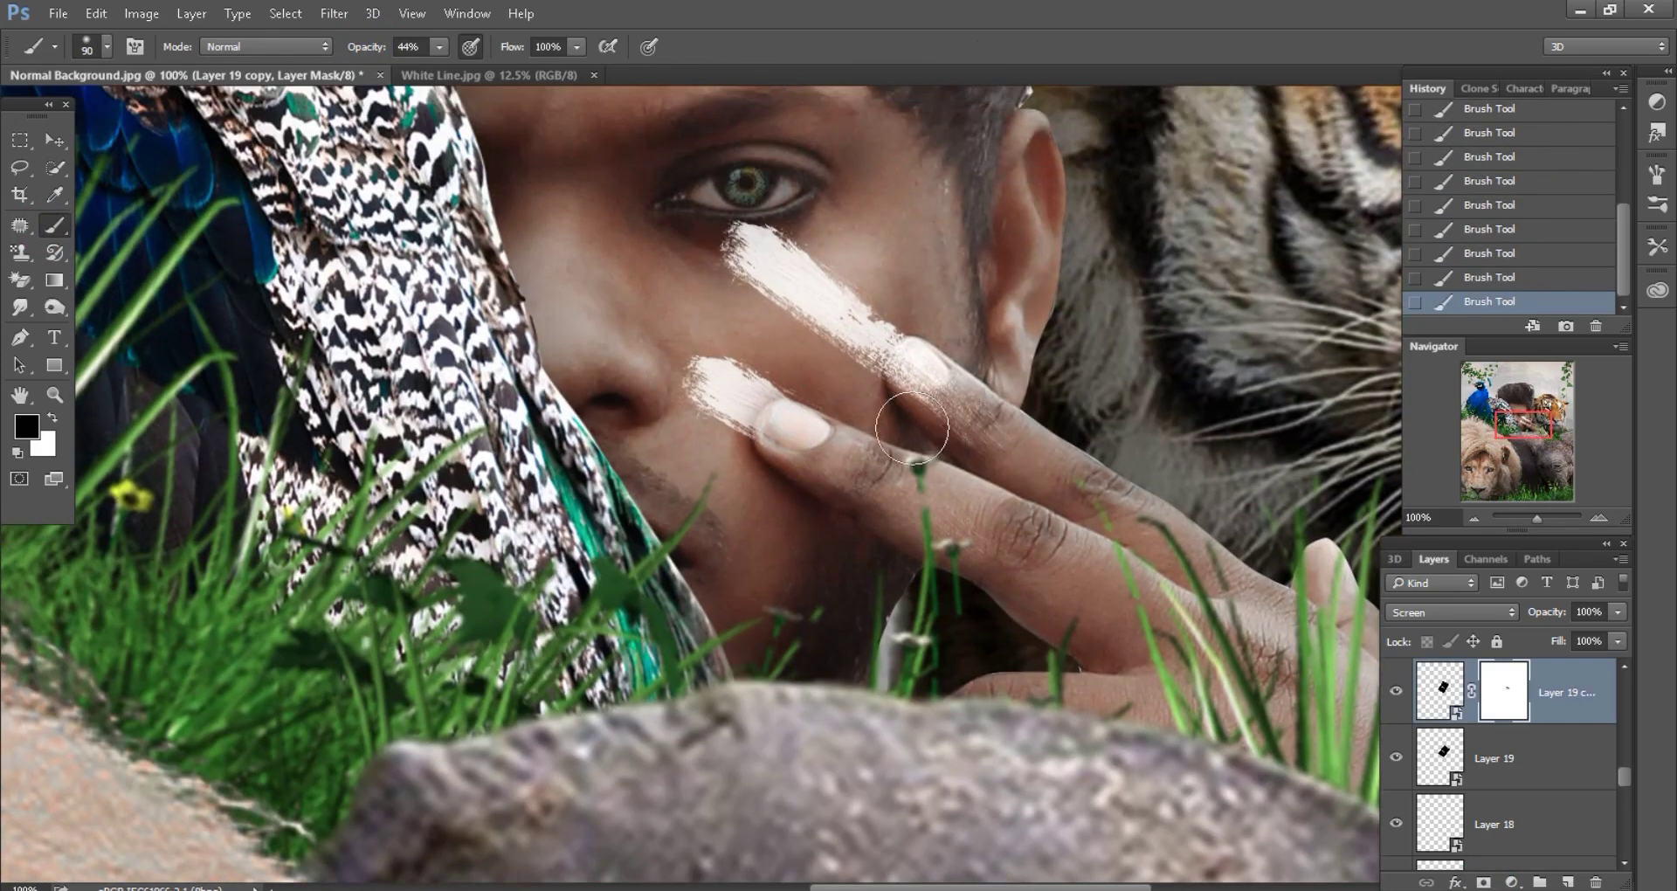
- Mask Layer 19's streak over the fingertip and soften its edge near the eye
{"action": "left_click", "coordinate": [1506, 755]}
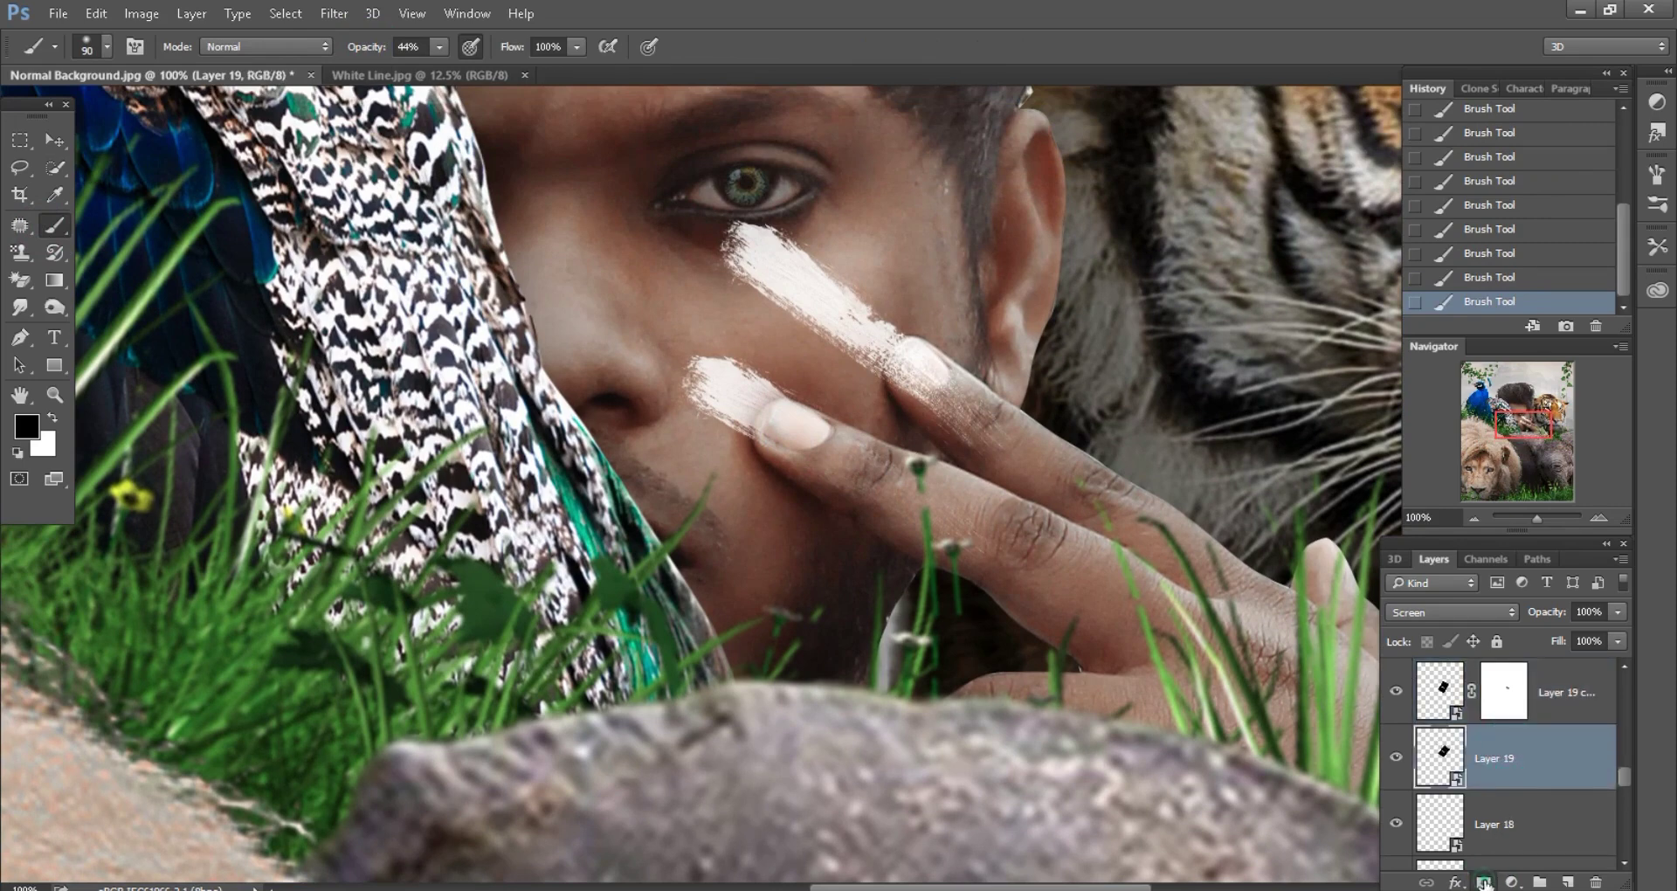
{"action": "left_click", "coordinate": [1484, 882]}
{"action": "left_click_drag", "start_coordinate": [981, 420], "coordinate": [909, 359]}
{"action": "left_click", "coordinate": [917, 367]}
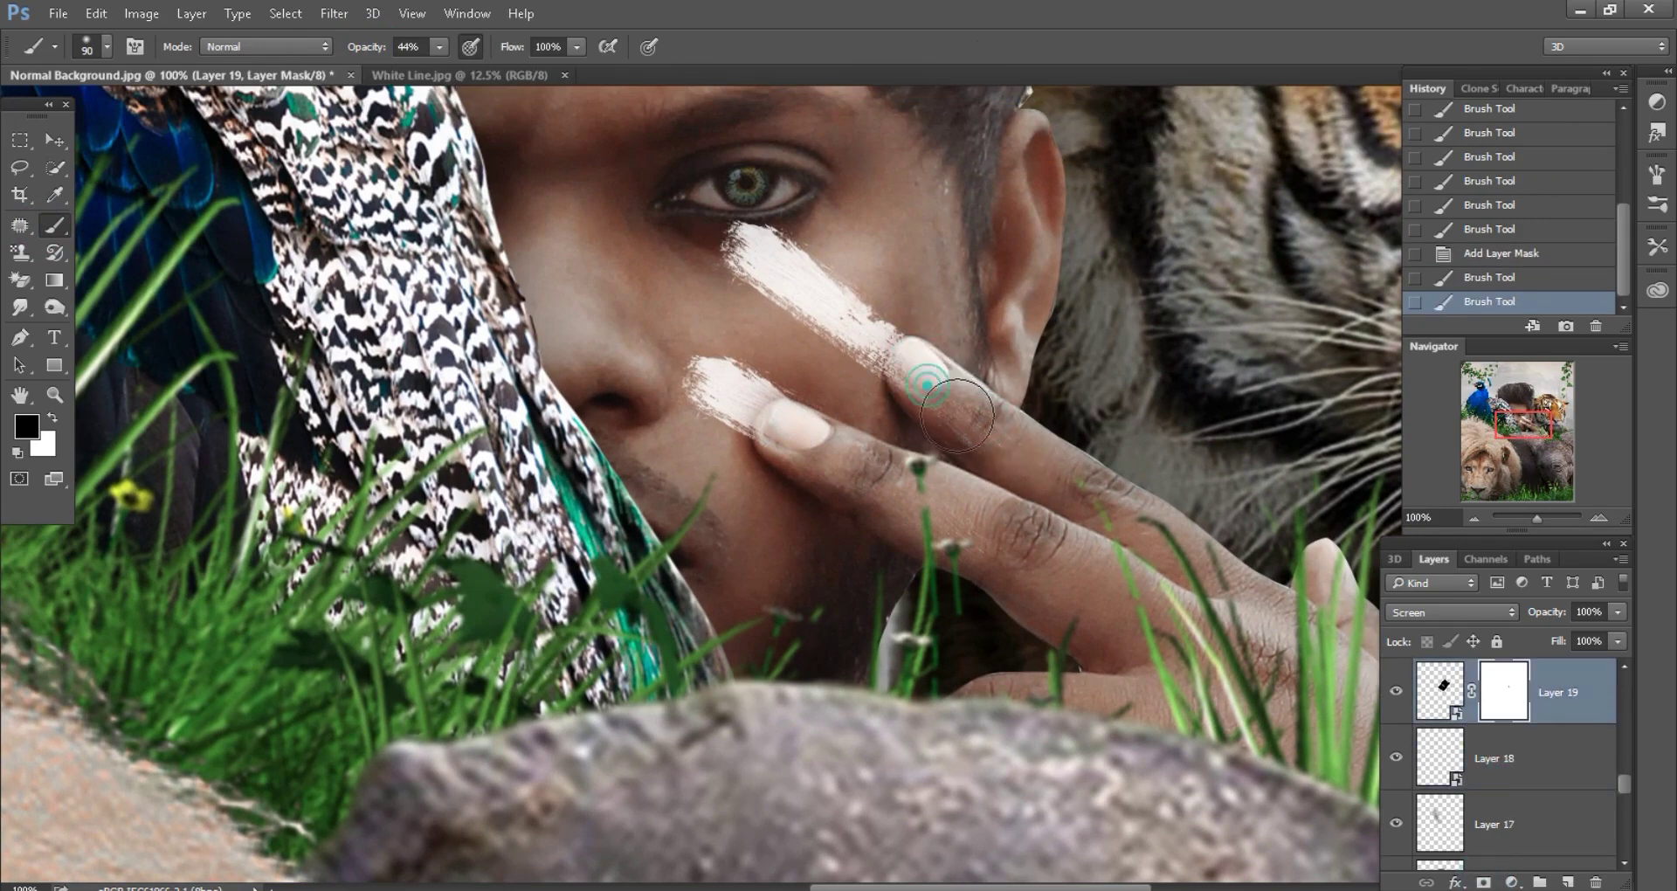
{"action": "left_click", "coordinate": [962, 400]}
{"action": "key", "text": "bracketright"}
{"action": "left_click", "coordinate": [742, 179]}
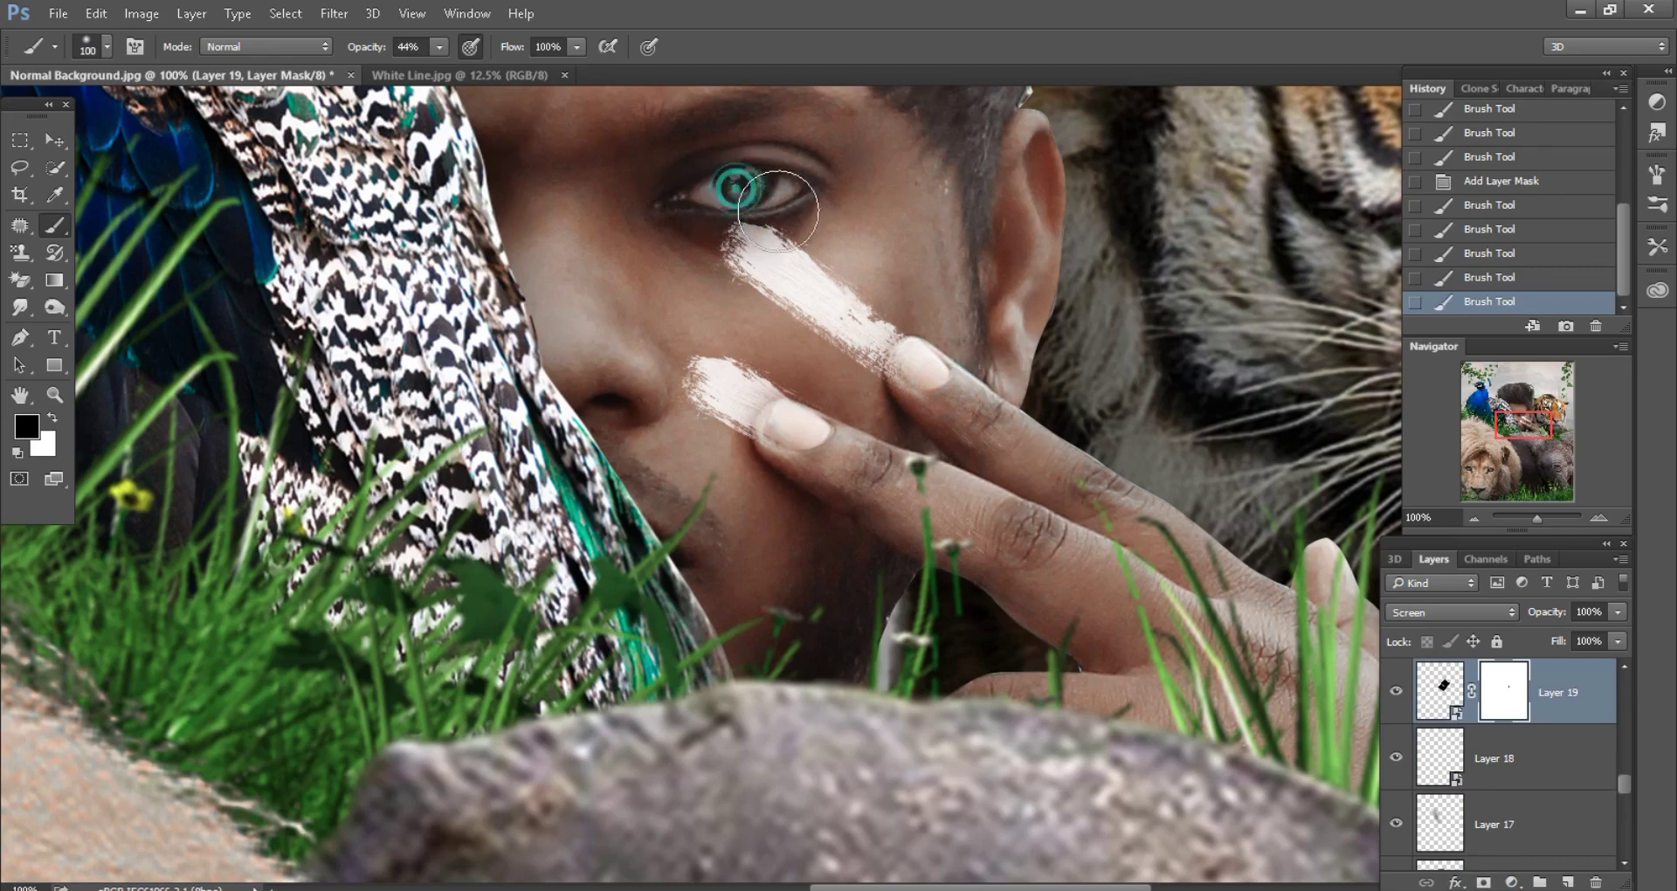
{"action": "left_click", "coordinate": [700, 236]}
{"action": "left_click", "coordinate": [917, 375]}
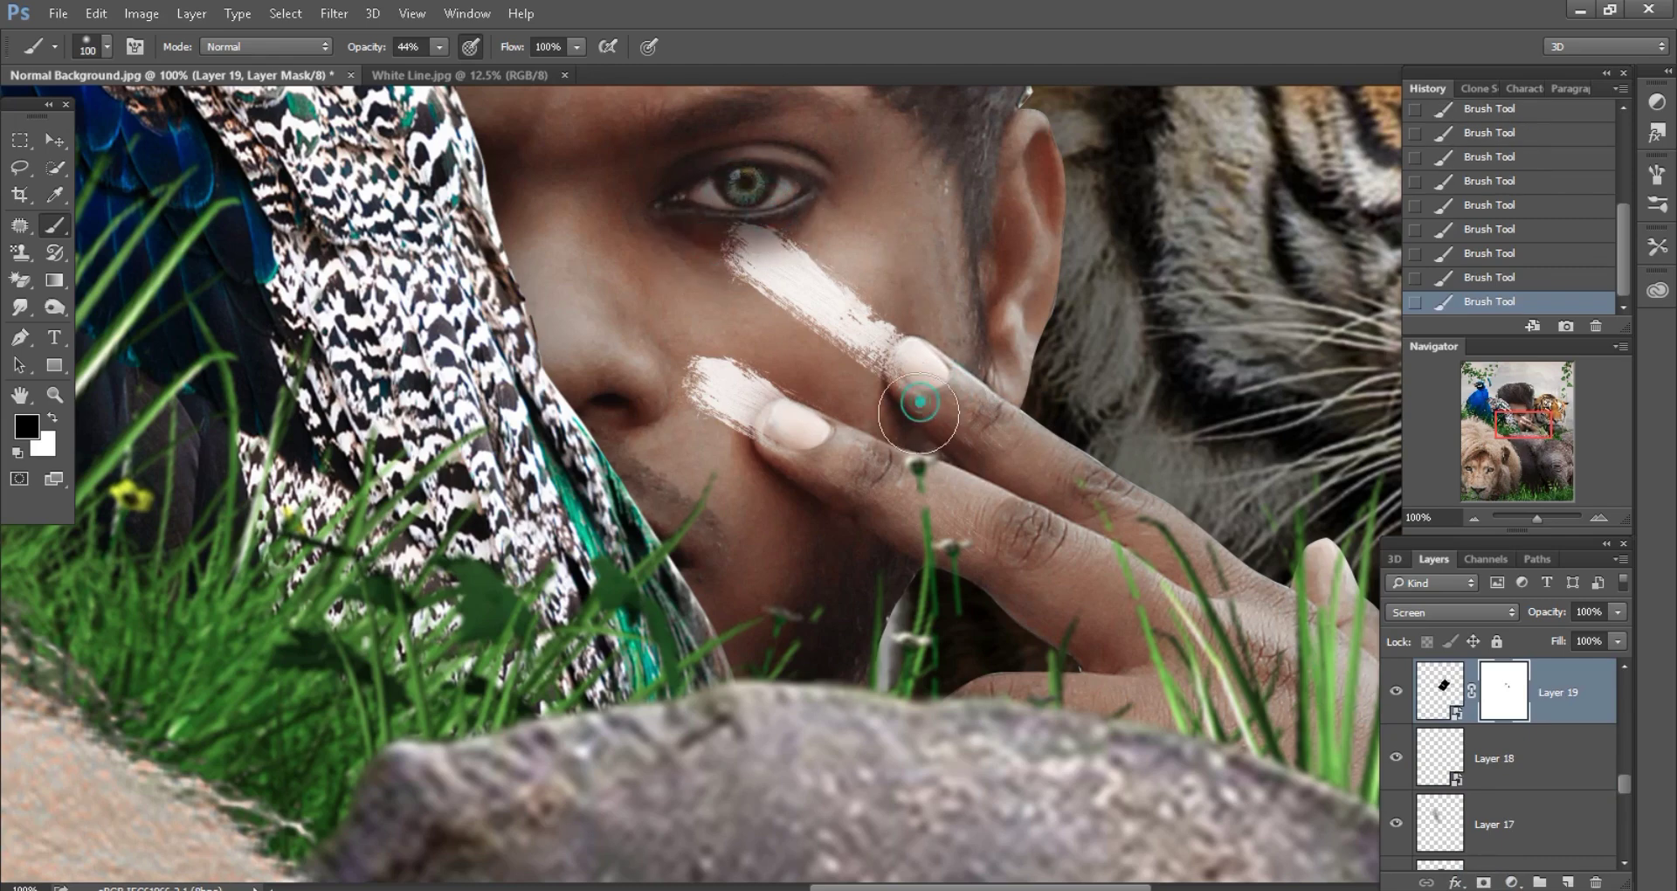
{"action": "key", "text": "ctrl+minus"}
{"action": "key", "text": "ctrl+minus"}
{"action": "key", "text": "ctrl+minus"}
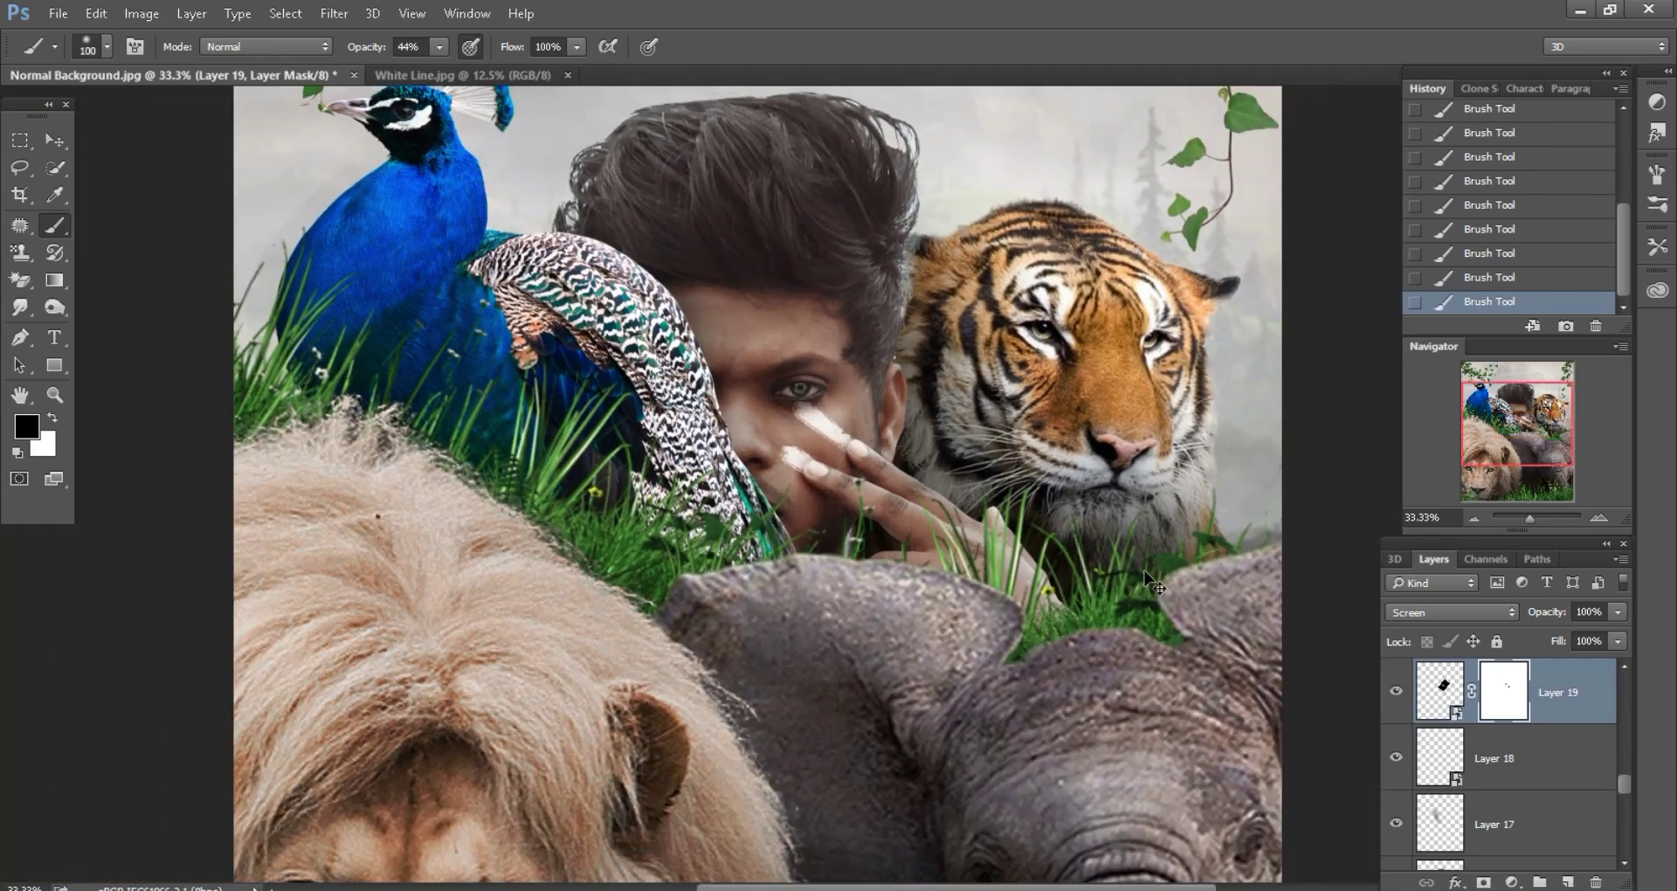
{"action": "key", "text": "ctrl+minus"}
{"action": "key", "text": "ctrl+minus"}
{"action": "key", "text": "ctrl+minus"}
{"action": "scroll", "coordinate": [1498, 757], "scroll_direction": "down", "scroll_amount": 1}
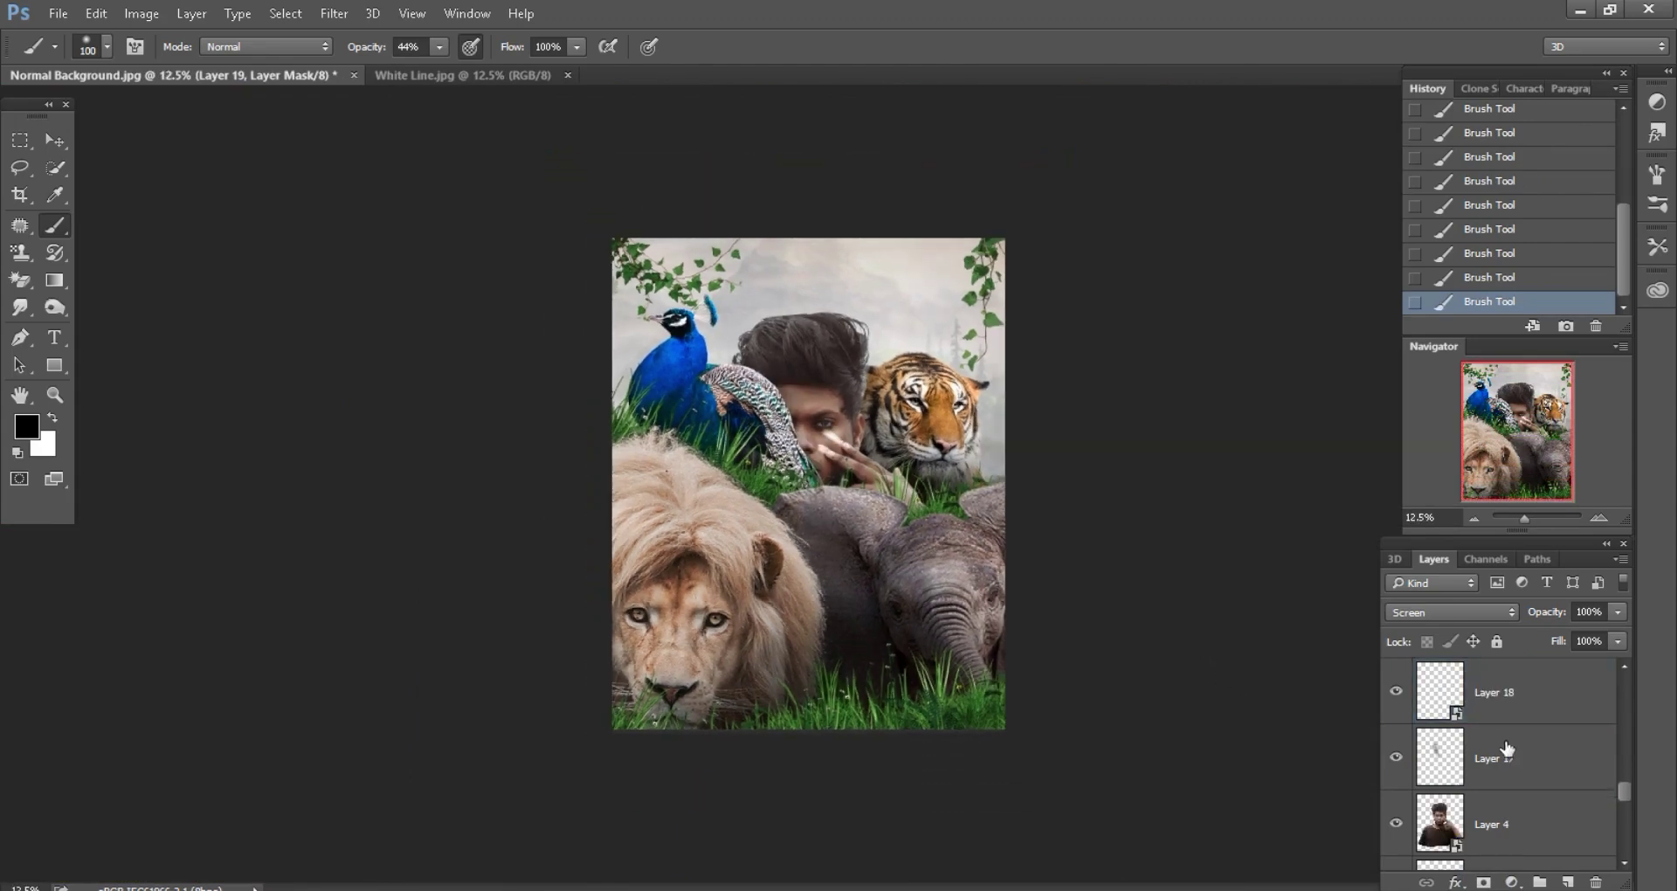
{"action": "scroll", "coordinate": [1499, 756], "scroll_direction": "down", "scroll_amount": 1}
{"action": "left_click", "coordinate": [1495, 757]}
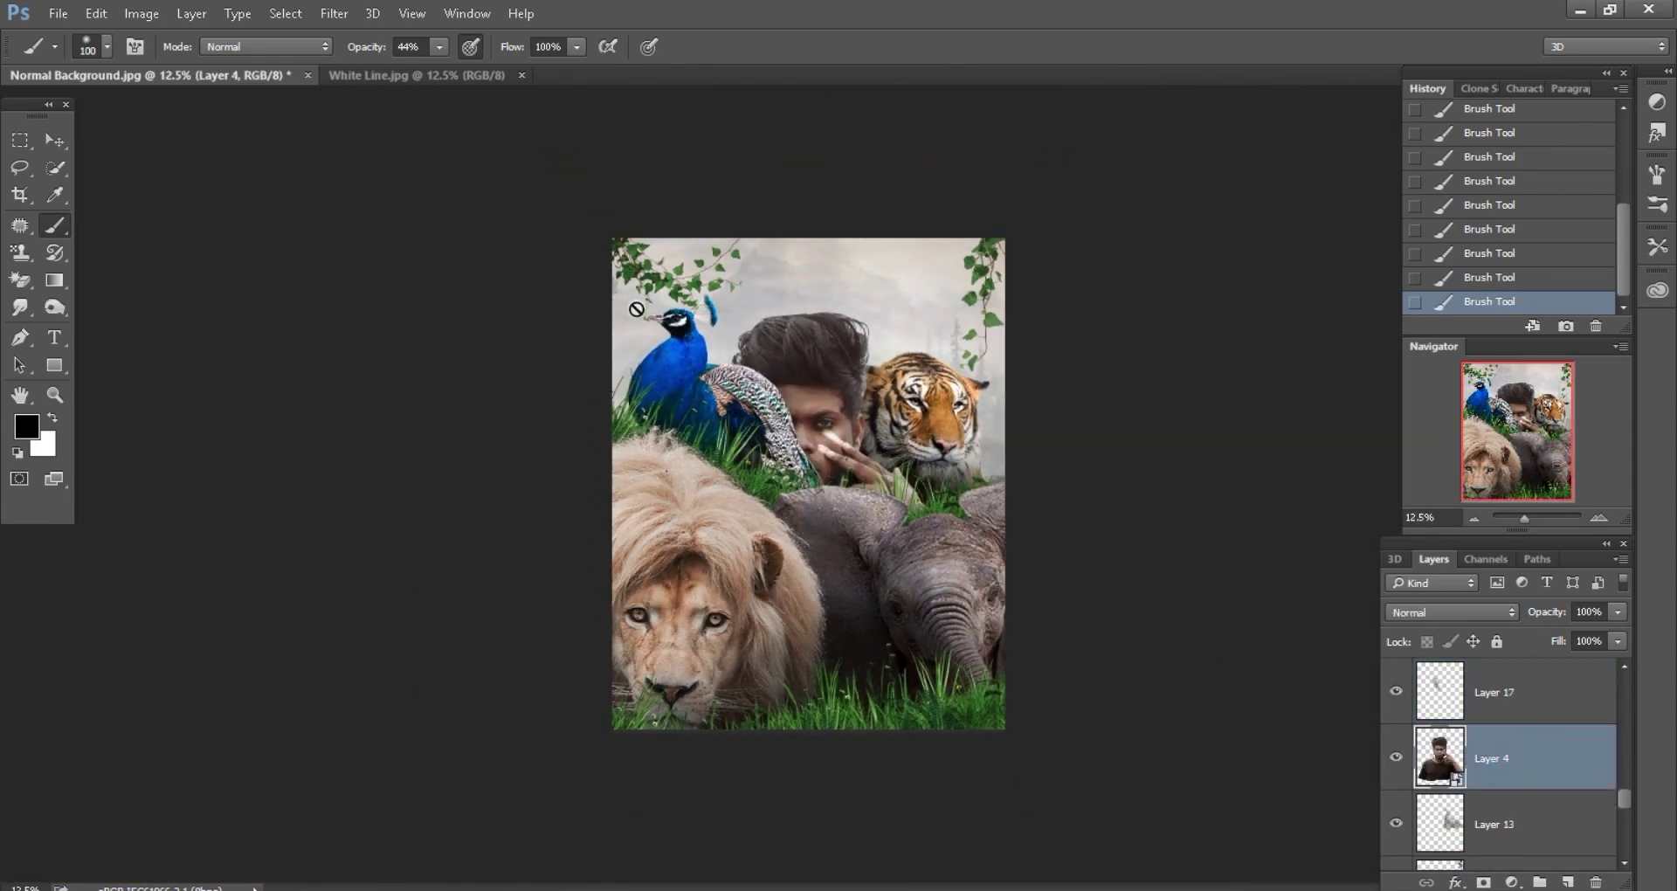
{"action": "left_click", "coordinate": [131, 15]}
{"action": "mouse_move", "coordinate": [171, 66]}
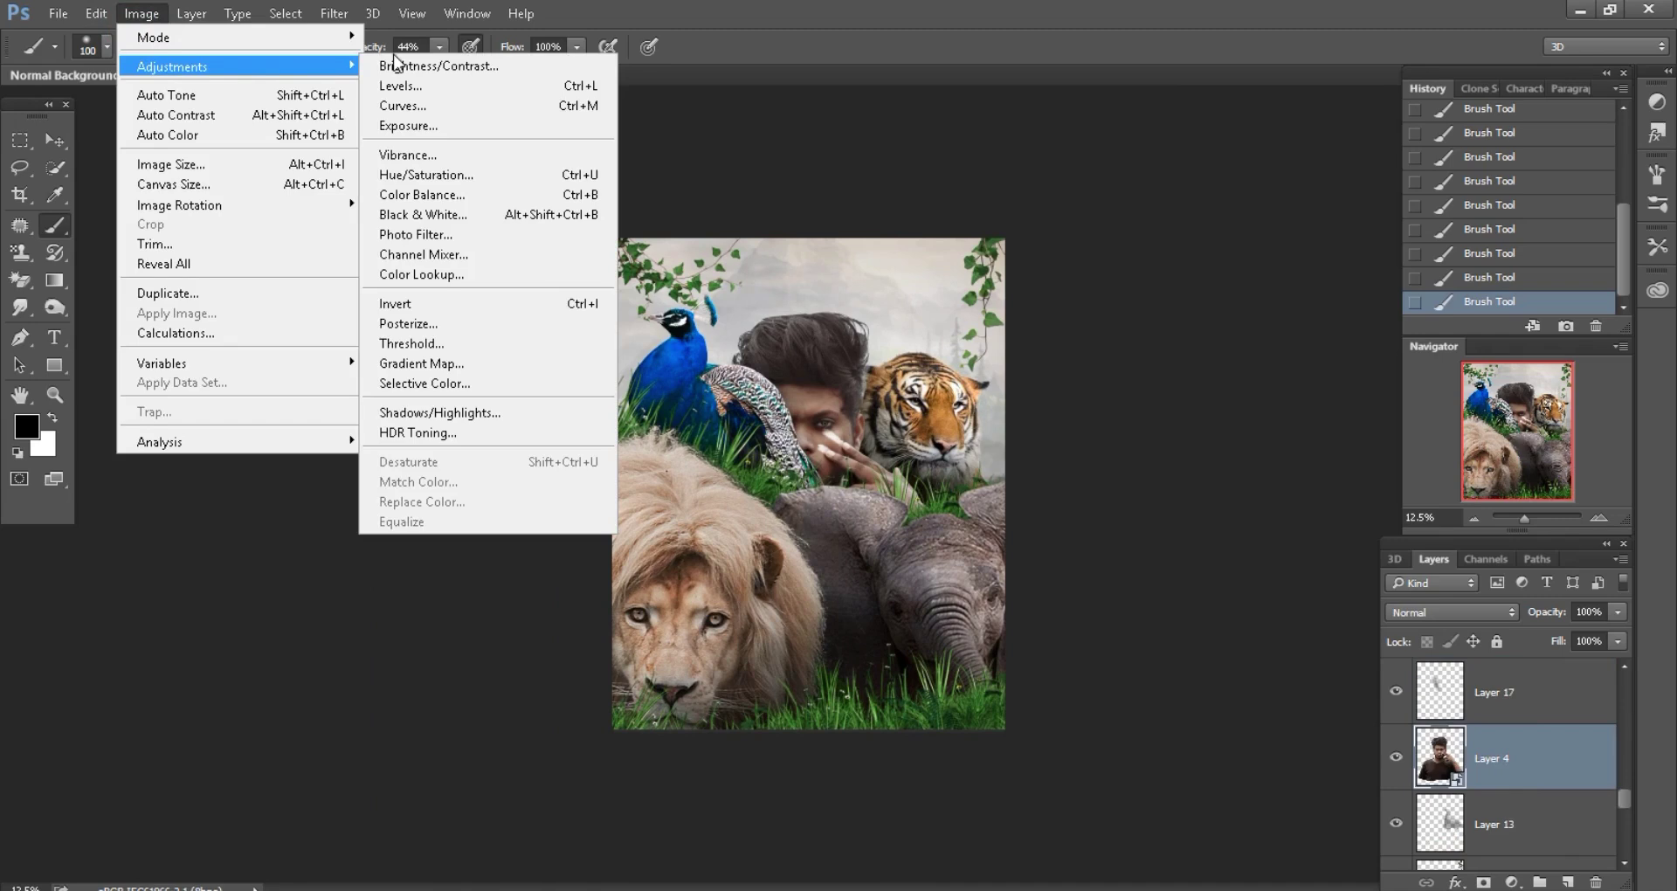
{"action": "left_click", "coordinate": [402, 66]}
{"action": "left_click_drag", "start_coordinate": [904, 242], "coordinate": [421, 297]}
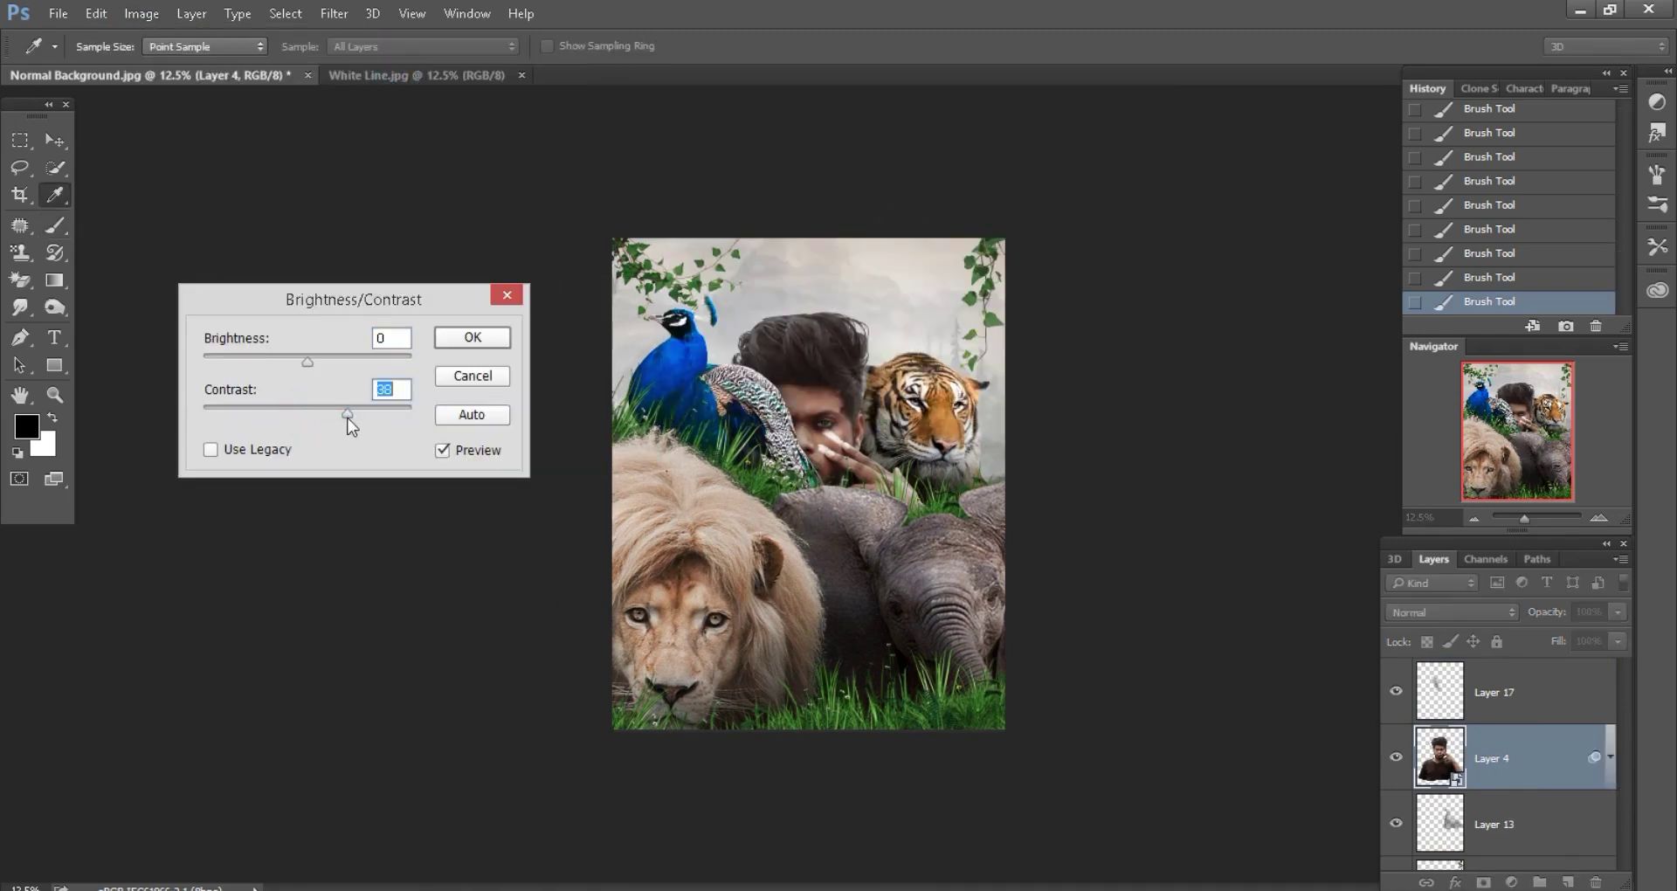
{"action": "left_click_drag", "start_coordinate": [307, 361], "coordinate": [315, 361]}
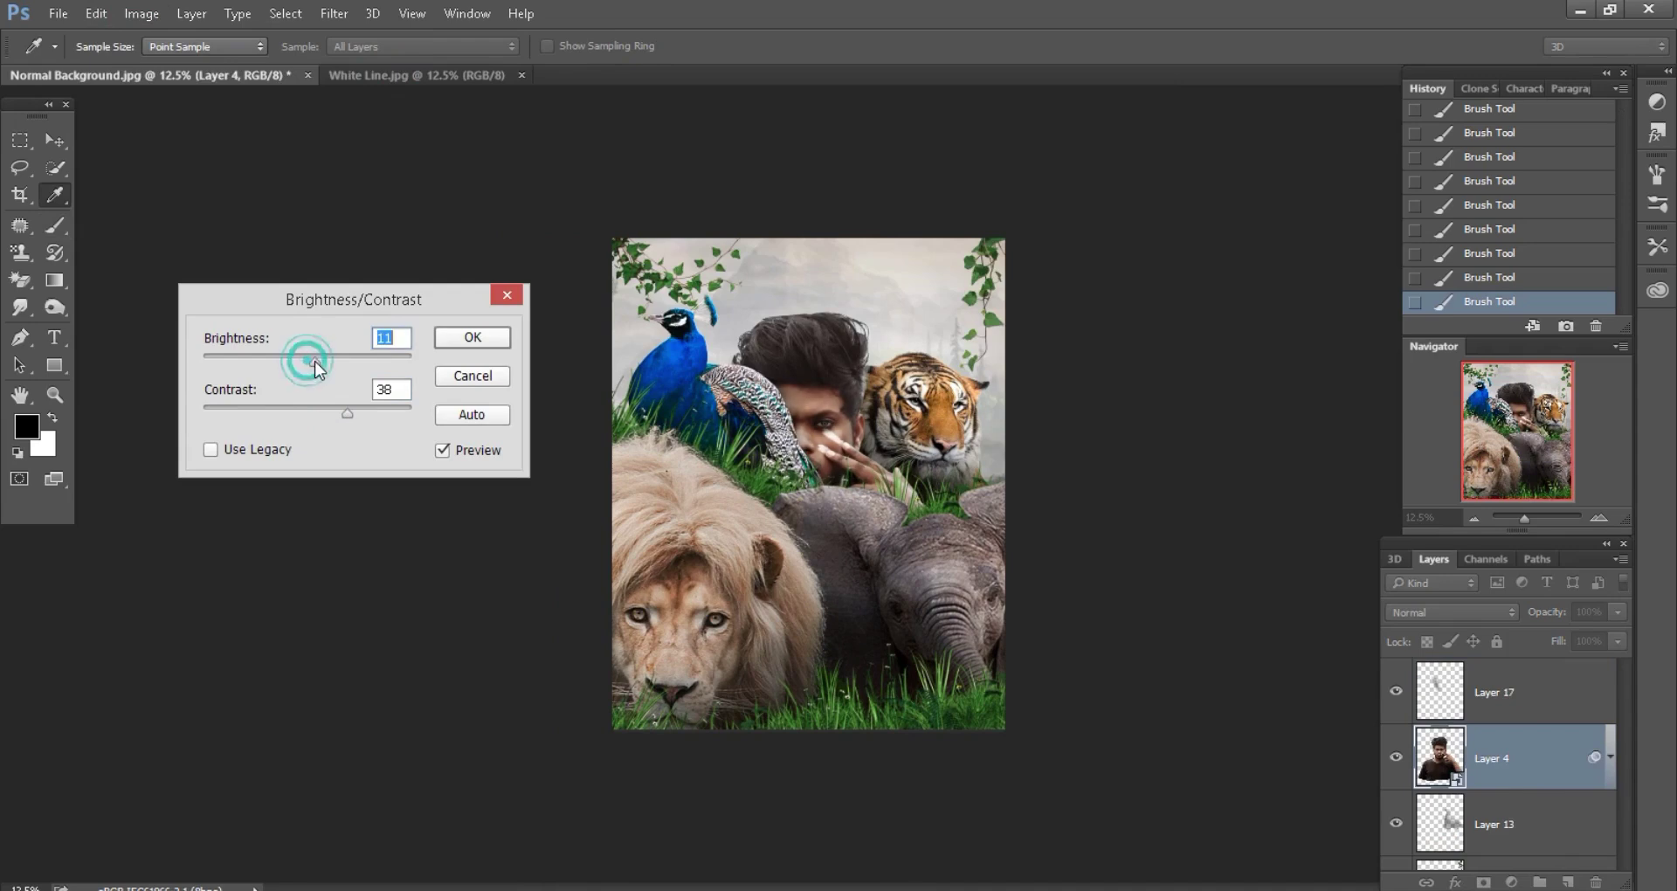
{"action": "left_click", "coordinate": [454, 339]}
{"action": "scroll", "coordinate": [1551, 766], "scroll_direction": "down", "scroll_amount": 3}
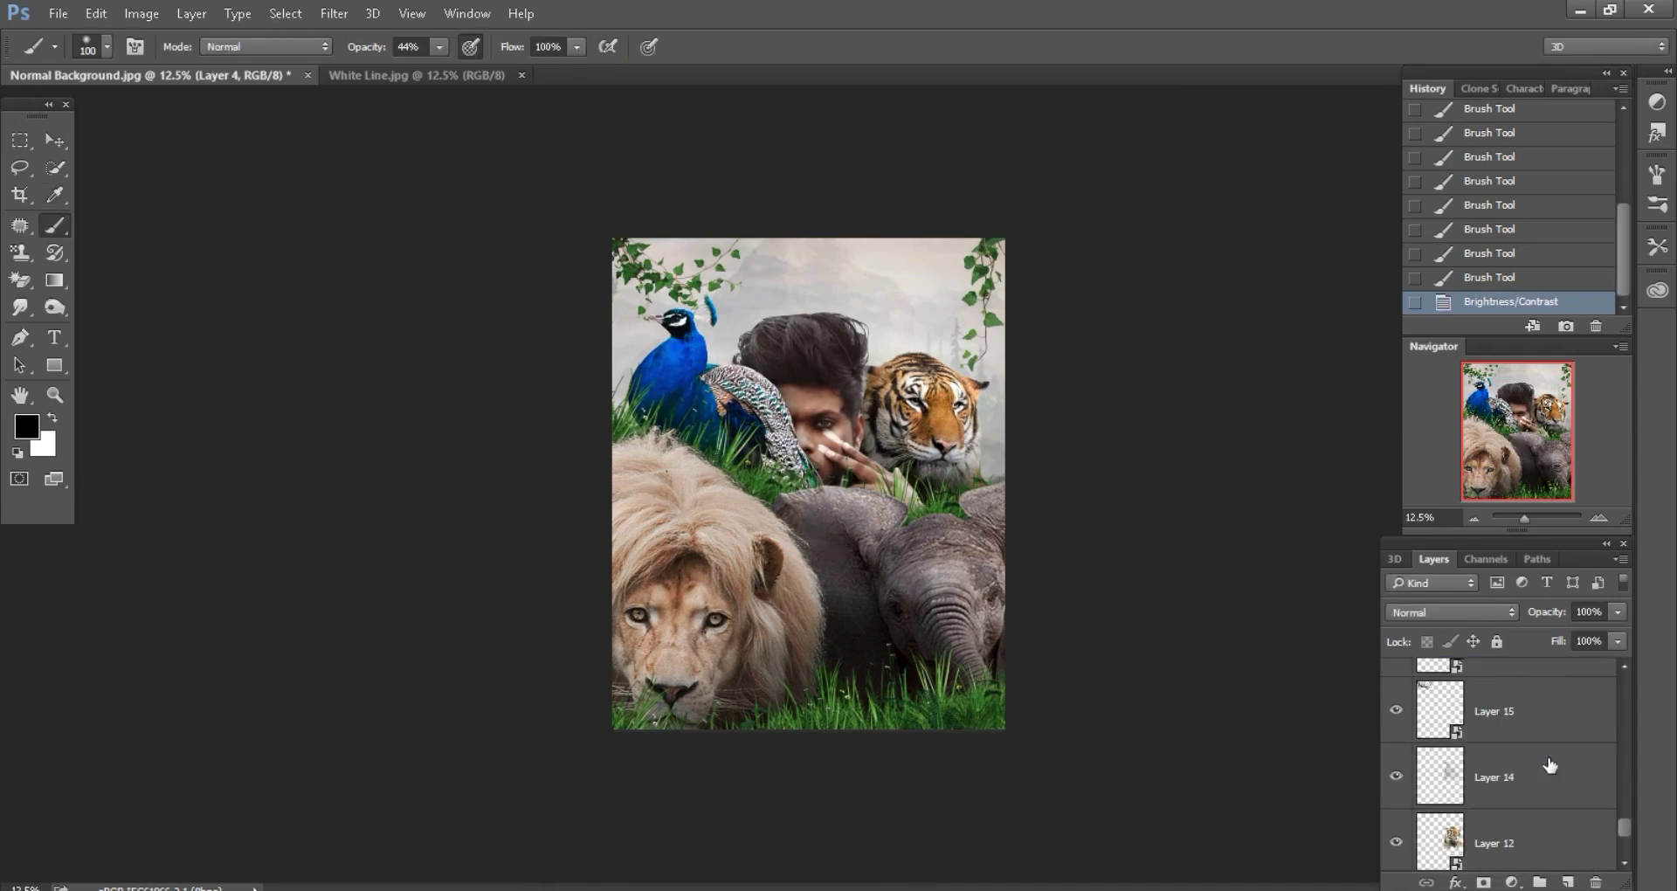
{"action": "scroll", "coordinate": [1551, 765], "scroll_direction": "down", "scroll_amount": 2}
{"action": "left_click", "coordinate": [1549, 763]}
{"action": "left_click", "coordinate": [1534, 715]}
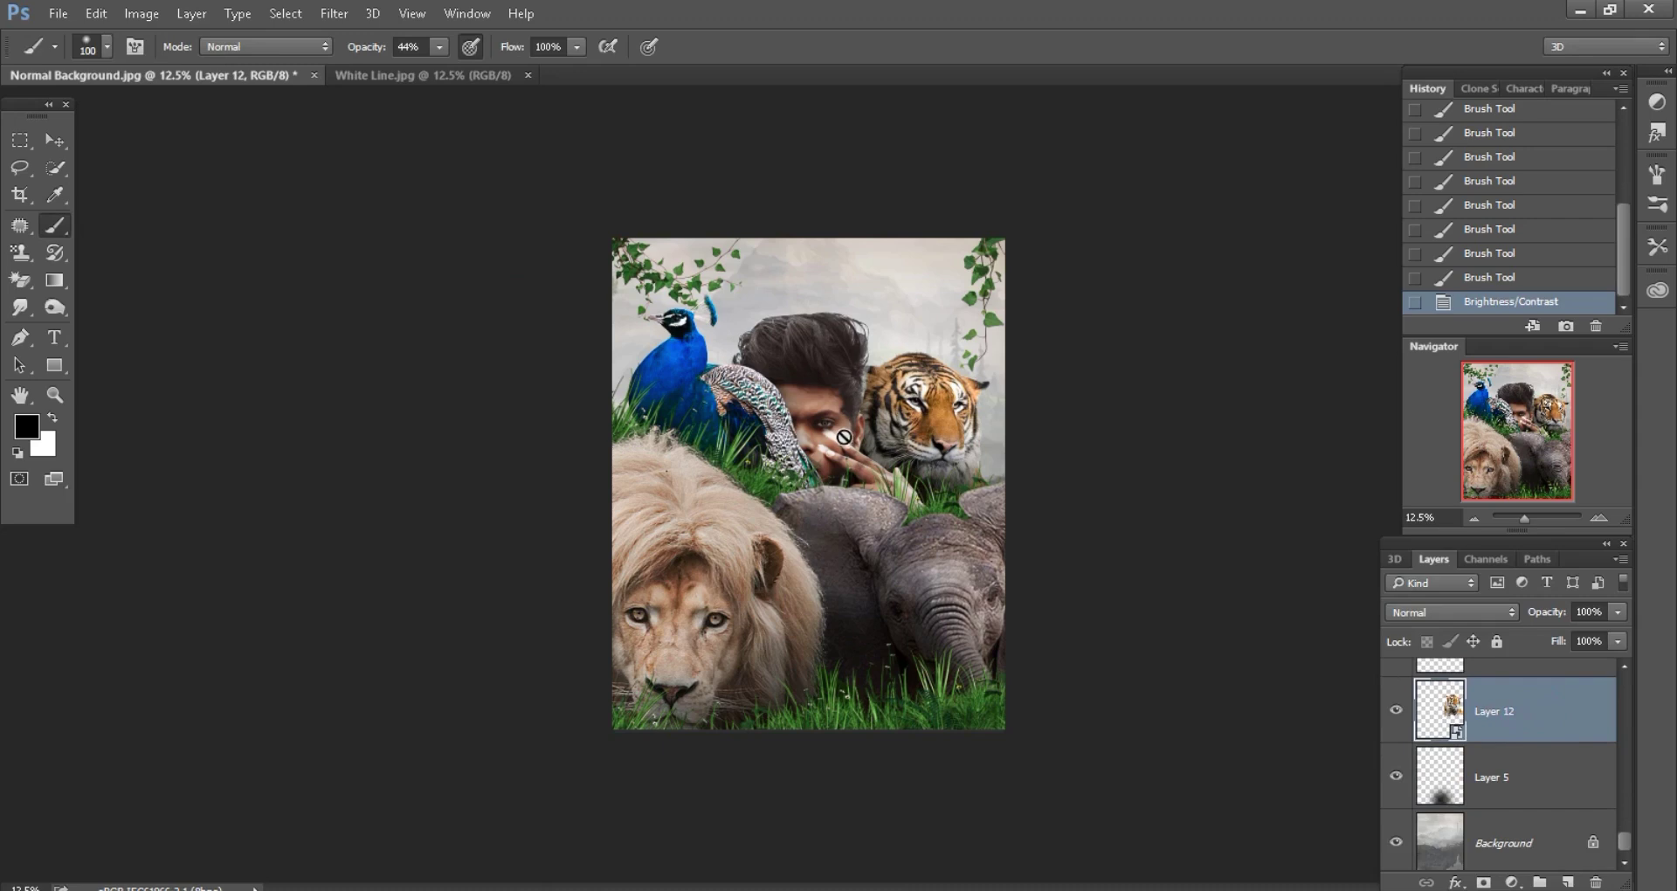
{"action": "left_click", "coordinate": [141, 13]}
{"action": "mouse_move", "coordinate": [171, 65]}
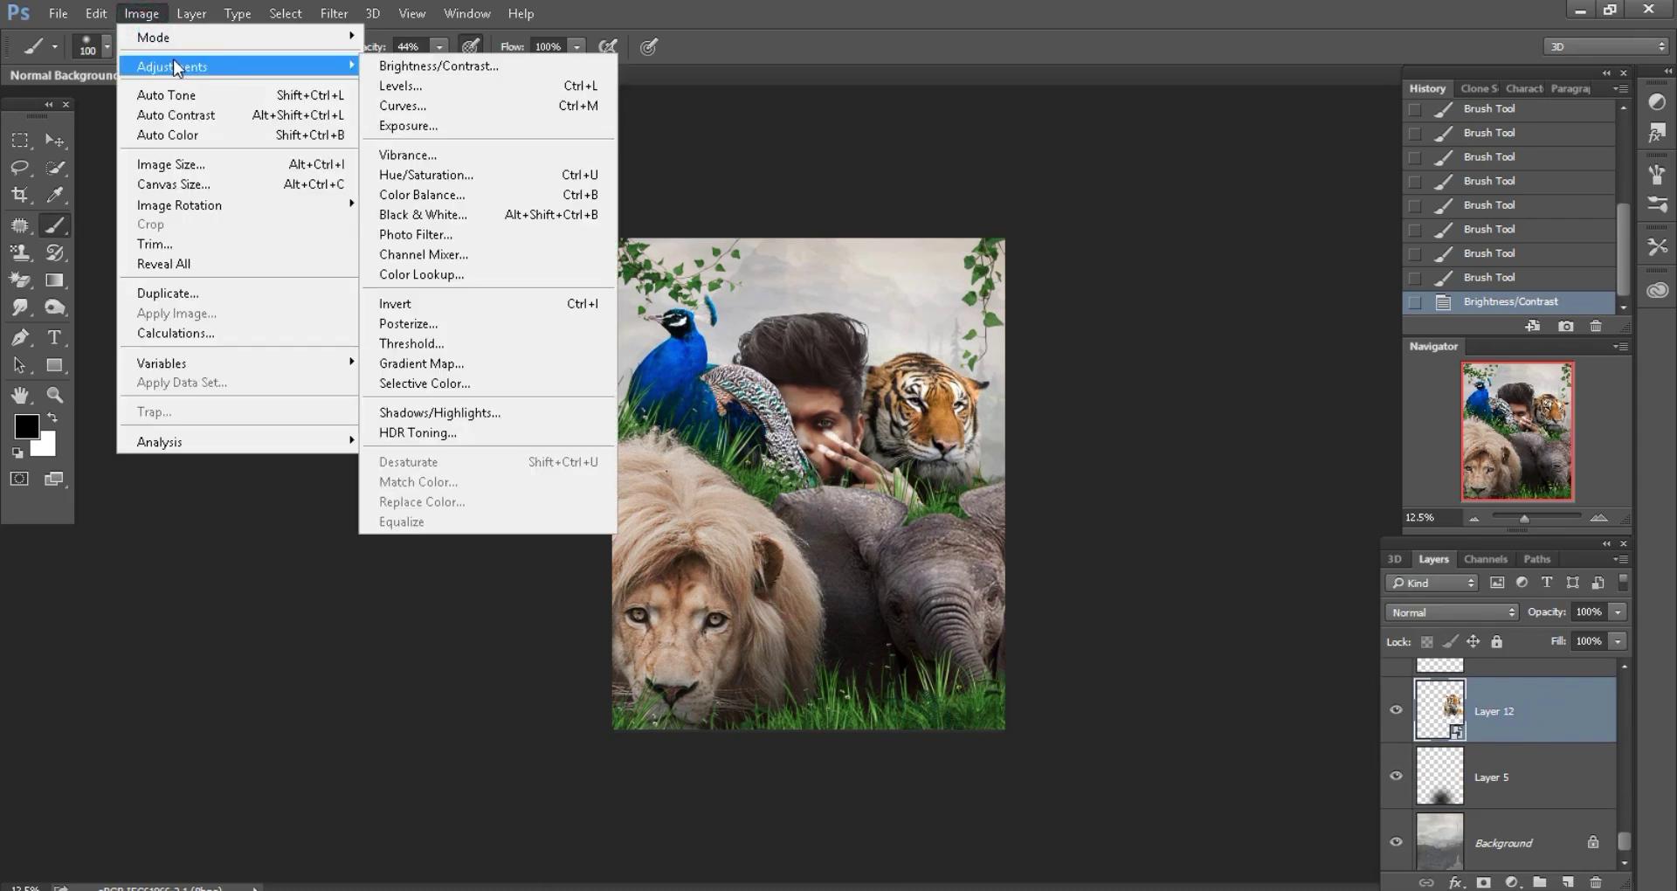
{"action": "left_click", "coordinate": [396, 66]}
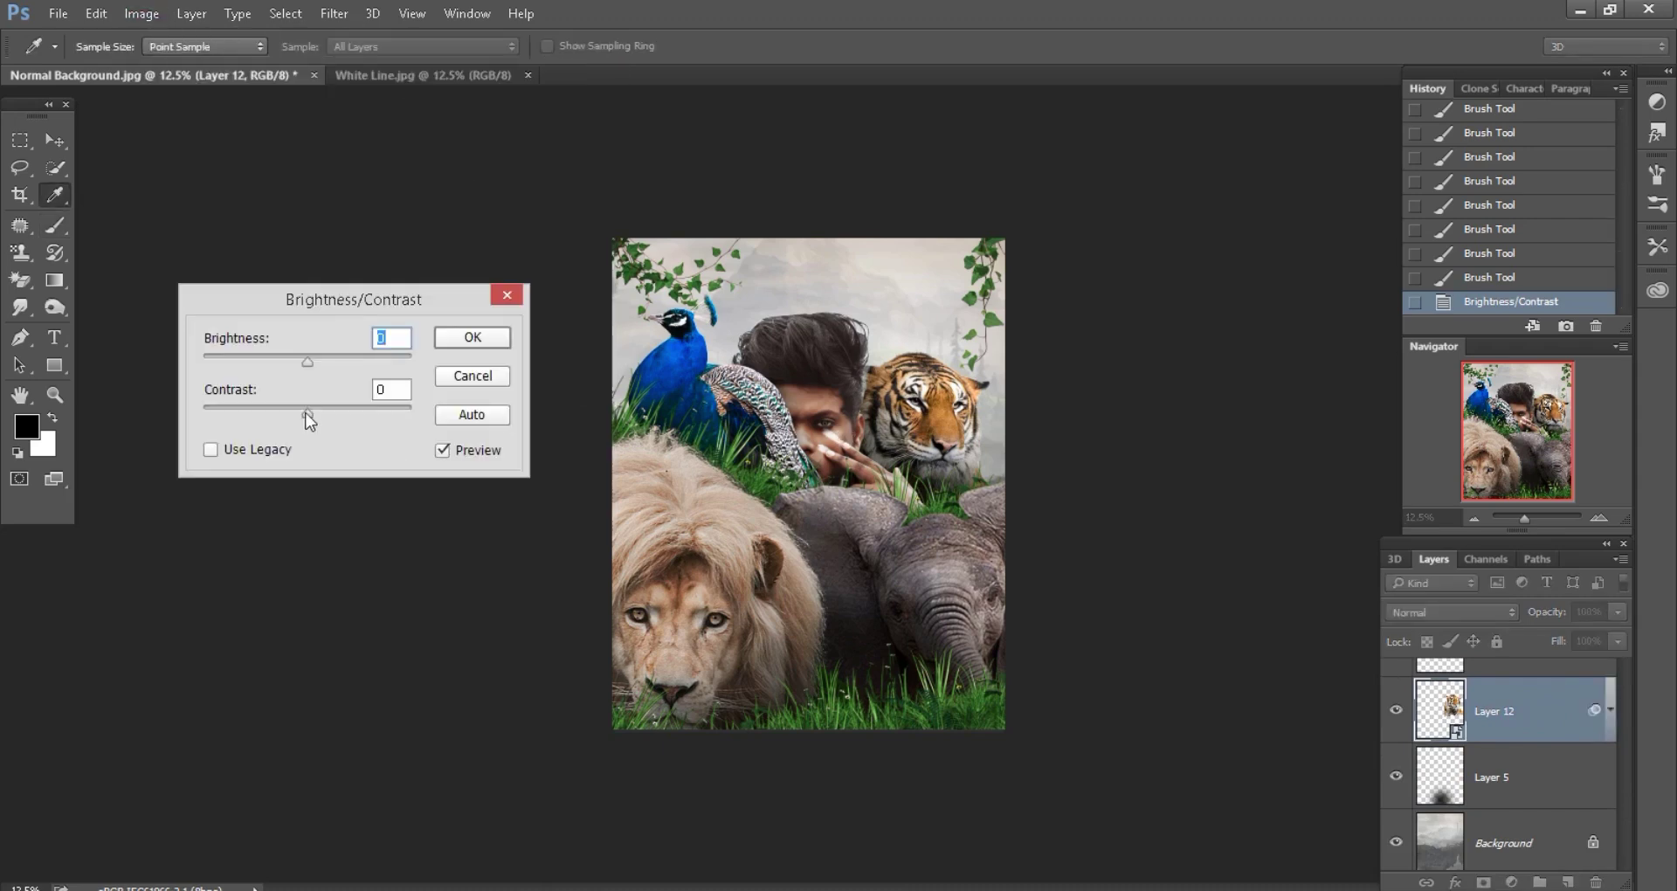
{"action": "left_click_drag", "start_coordinate": [329, 414], "coordinate": [356, 415]}
{"action": "left_click_drag", "start_coordinate": [309, 361], "coordinate": [304, 361]}
{"action": "left_click", "coordinate": [473, 337]}
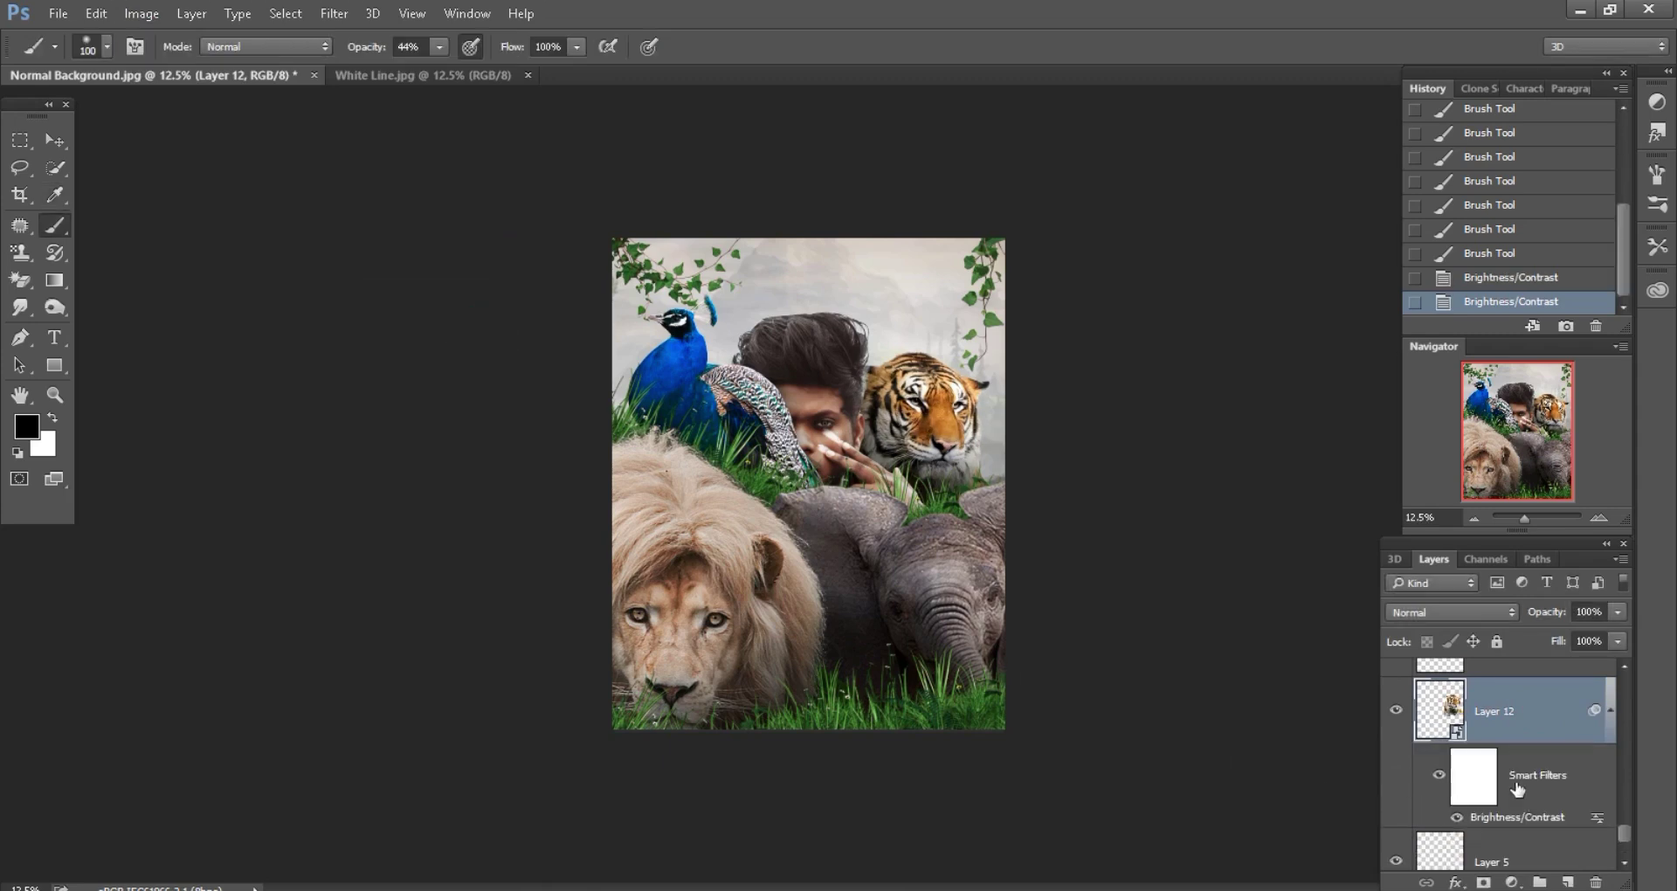
{"action": "scroll", "coordinate": [1518, 789], "scroll_direction": "up", "scroll_amount": 2}
{"action": "scroll", "coordinate": [1517, 789], "scroll_direction": "up", "scroll_amount": 1}
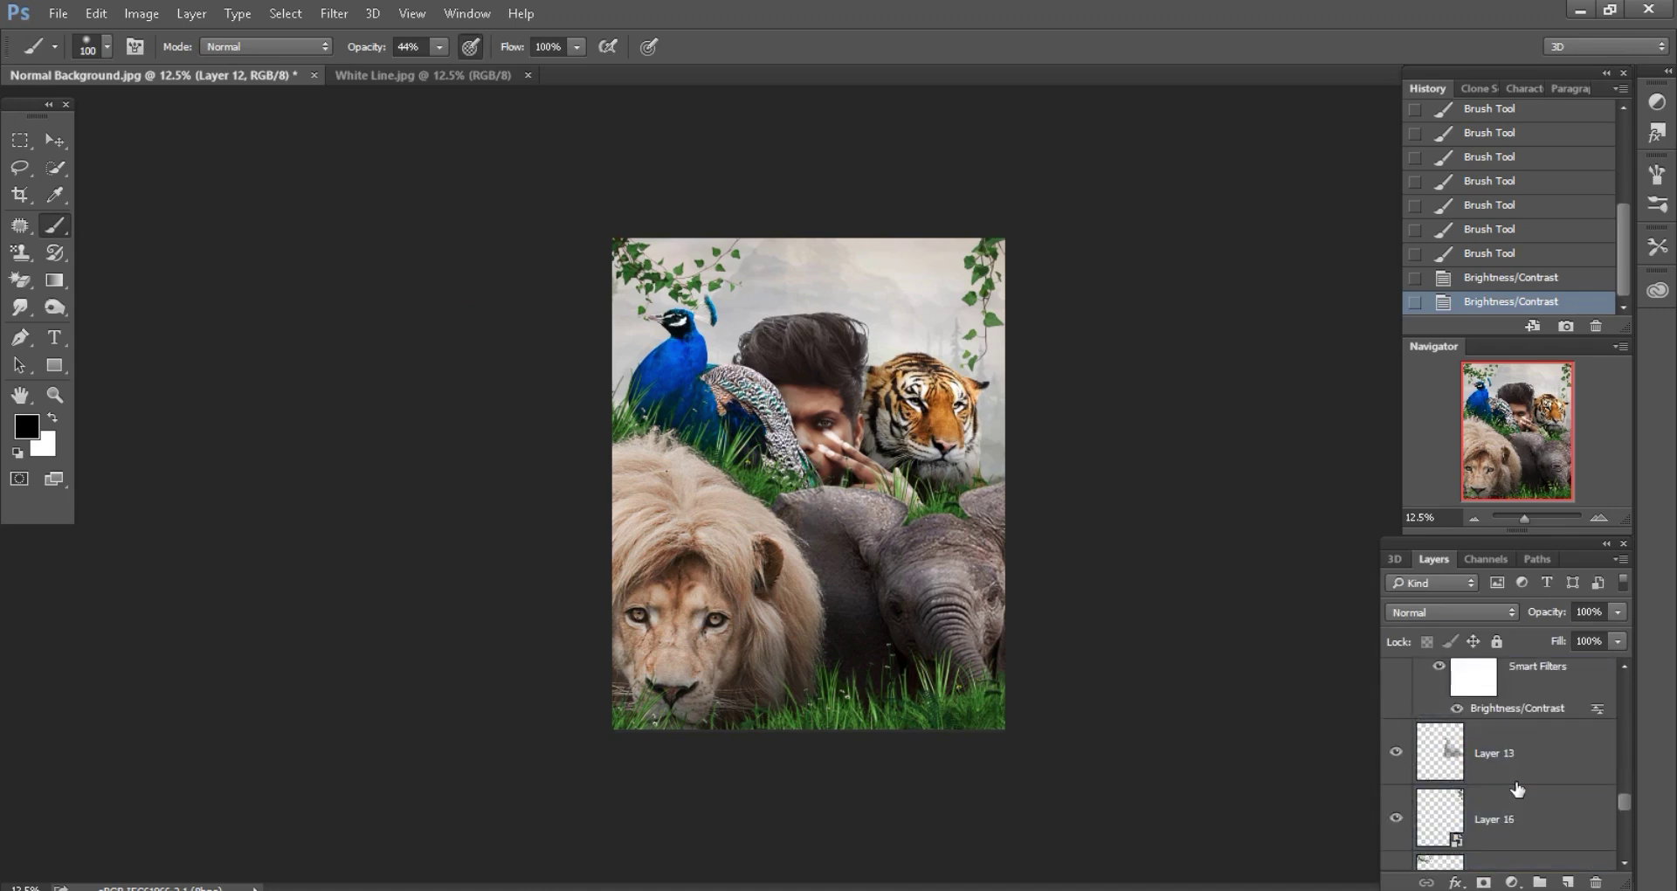
{"action": "scroll", "coordinate": [1518, 789], "scroll_direction": "up", "scroll_amount": 2}
{"action": "scroll", "coordinate": [1517, 789], "scroll_direction": "up", "scroll_amount": 2}
{"action": "scroll", "coordinate": [1517, 789], "scroll_direction": "up", "scroll_amount": 2}
{"action": "scroll", "coordinate": [1517, 789], "scroll_direction": "up", "scroll_amount": 1}
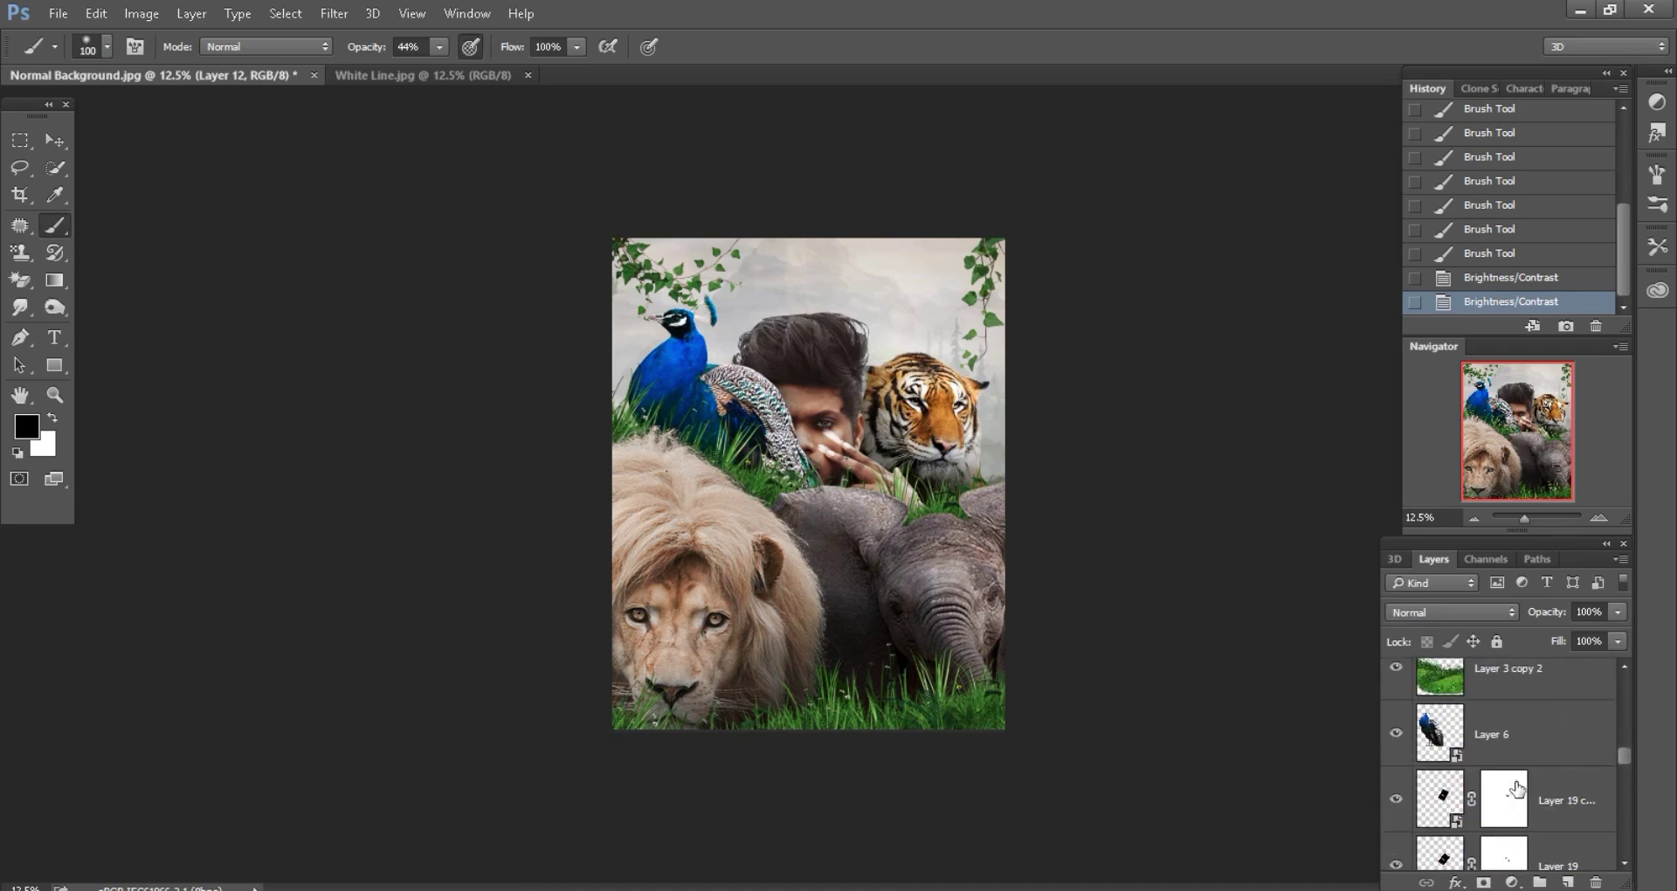
- Apply a Brightness/Contrast adjustment to Layer 6
{"action": "left_click", "coordinate": [1512, 739]}
{"action": "left_click", "coordinate": [141, 13]}
{"action": "mouse_move", "coordinate": [171, 66]}
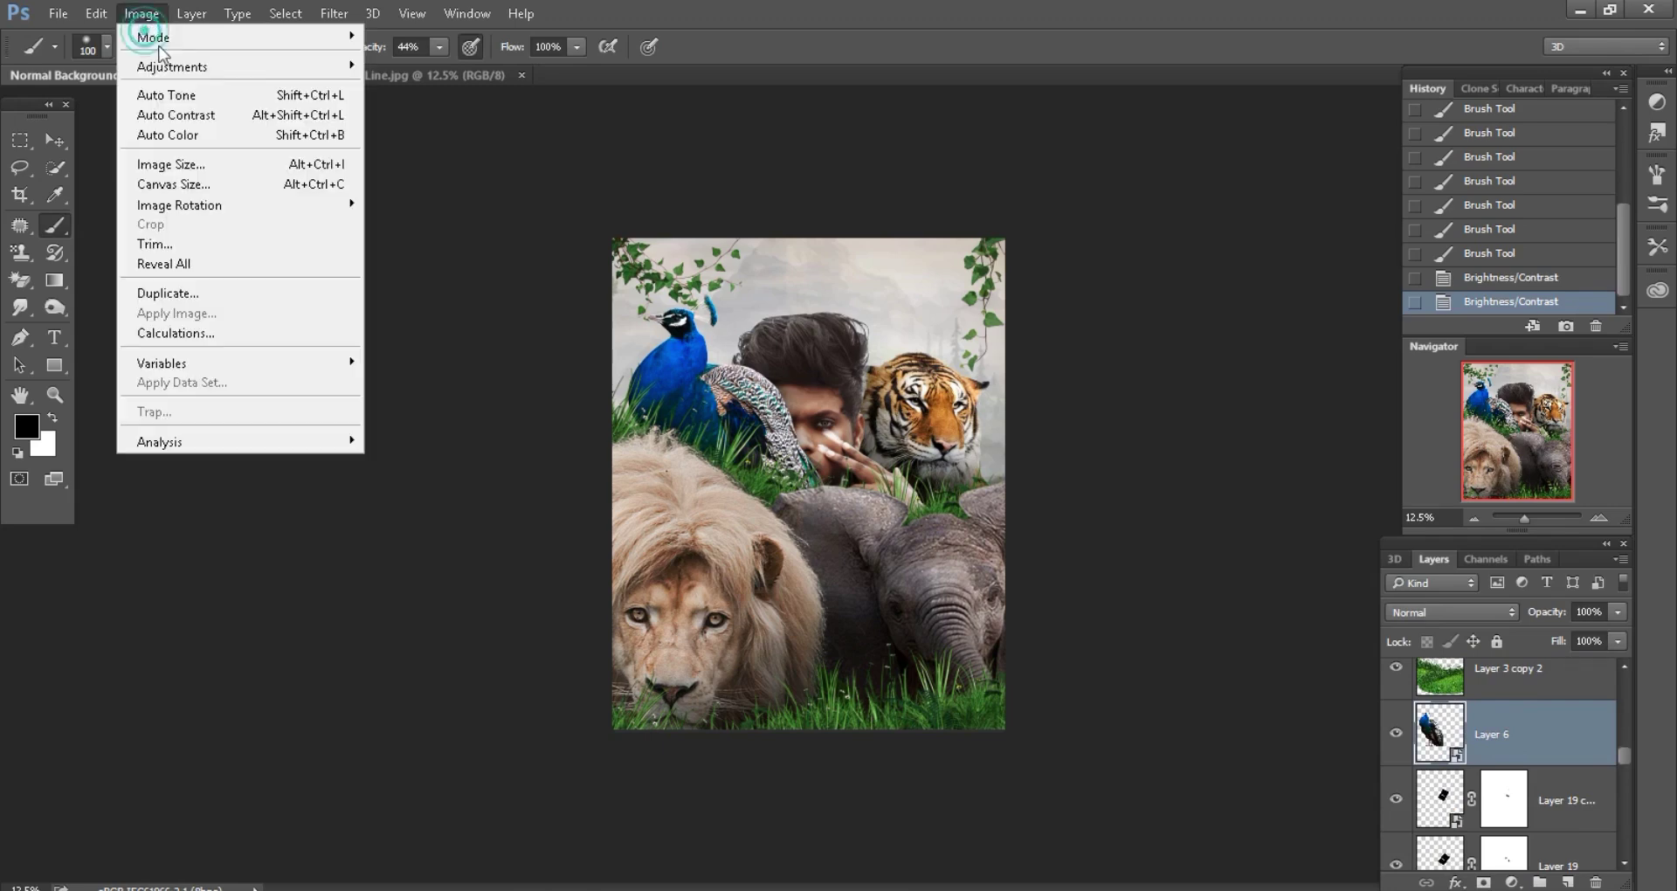
{"action": "left_click", "coordinate": [417, 70]}
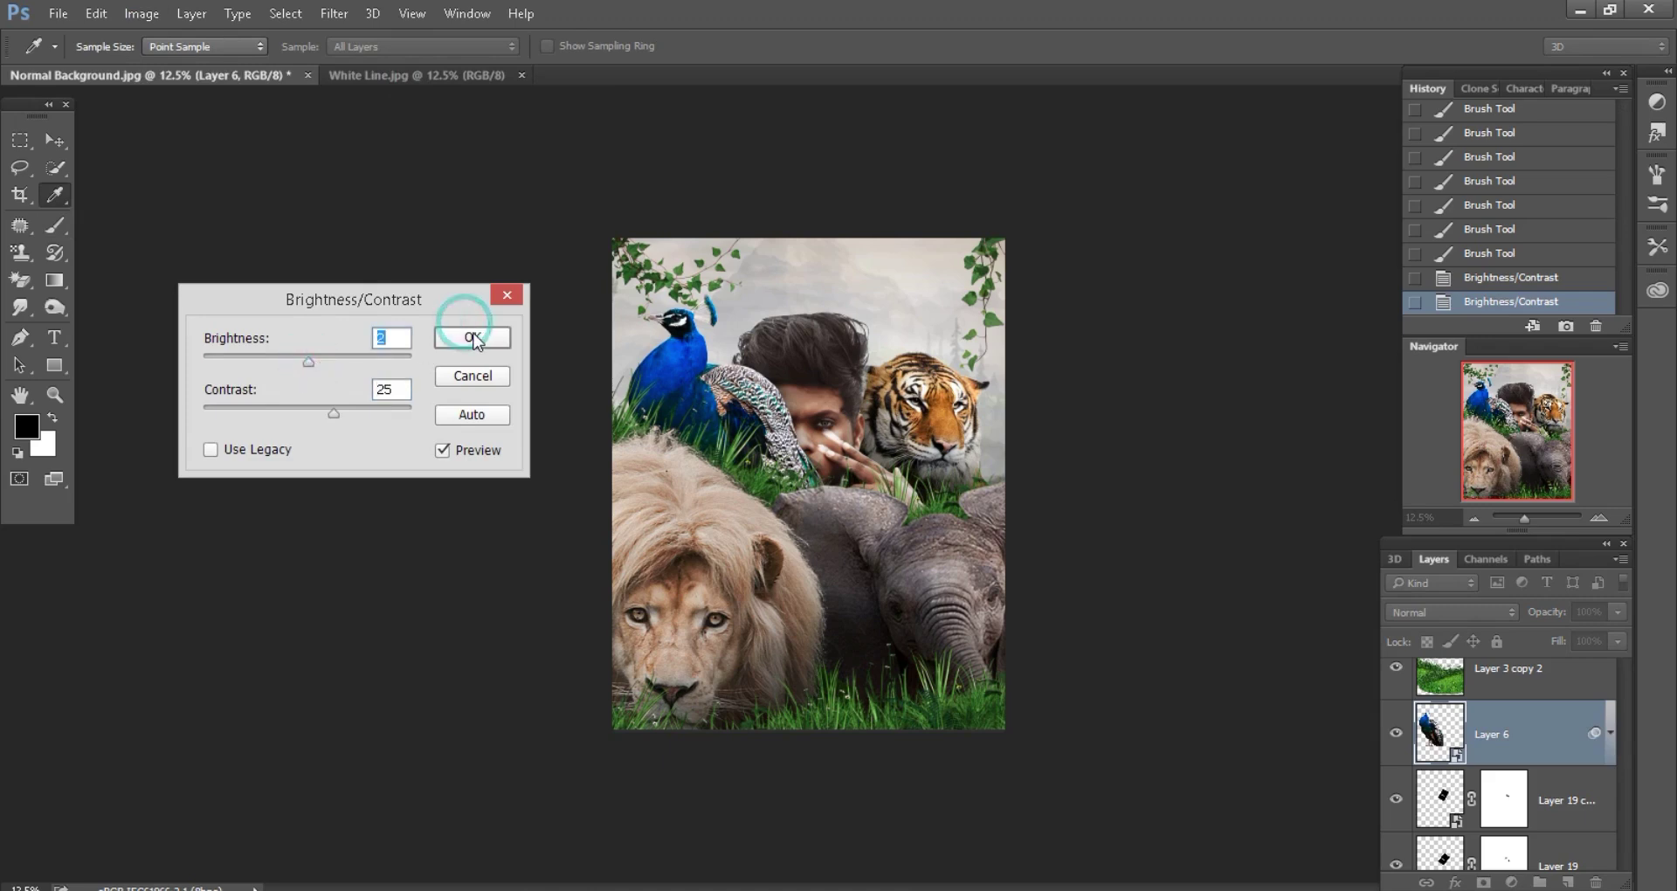
{"action": "left_click", "coordinate": [473, 338]}
{"action": "scroll", "coordinate": [1541, 769], "scroll_direction": "down", "scroll_amount": 5}
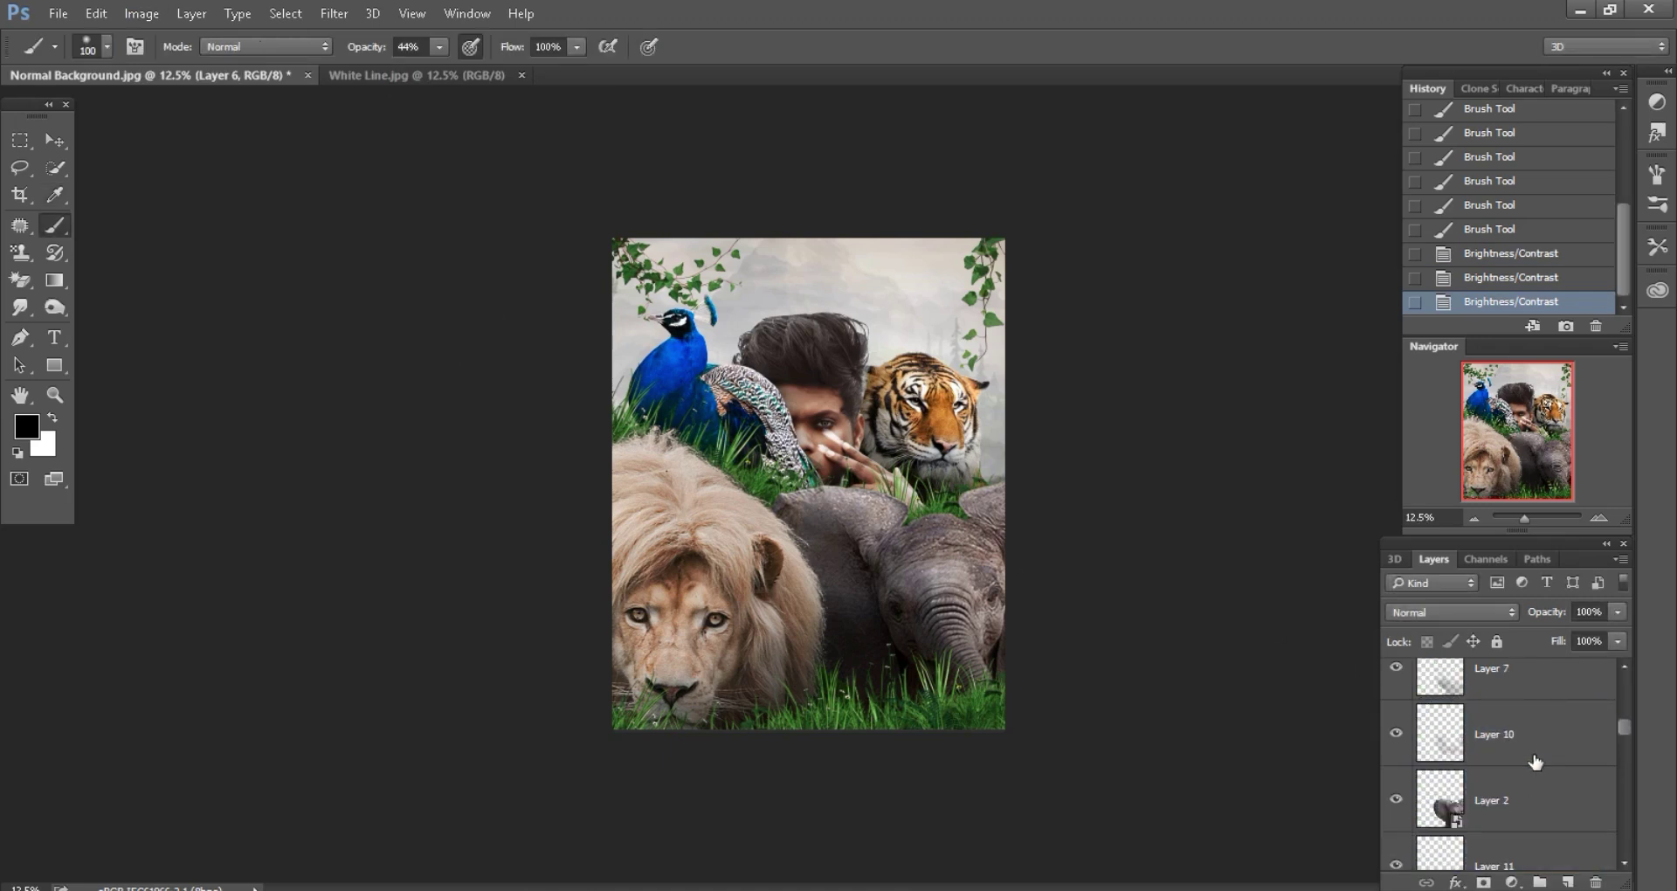
- Raise Layer 2's brightness to 18 with Brightness/Contrast
{"action": "left_click", "coordinate": [1530, 800]}
{"action": "left_click", "coordinate": [137, 25]}
{"action": "mouse_move", "coordinate": [171, 67]}
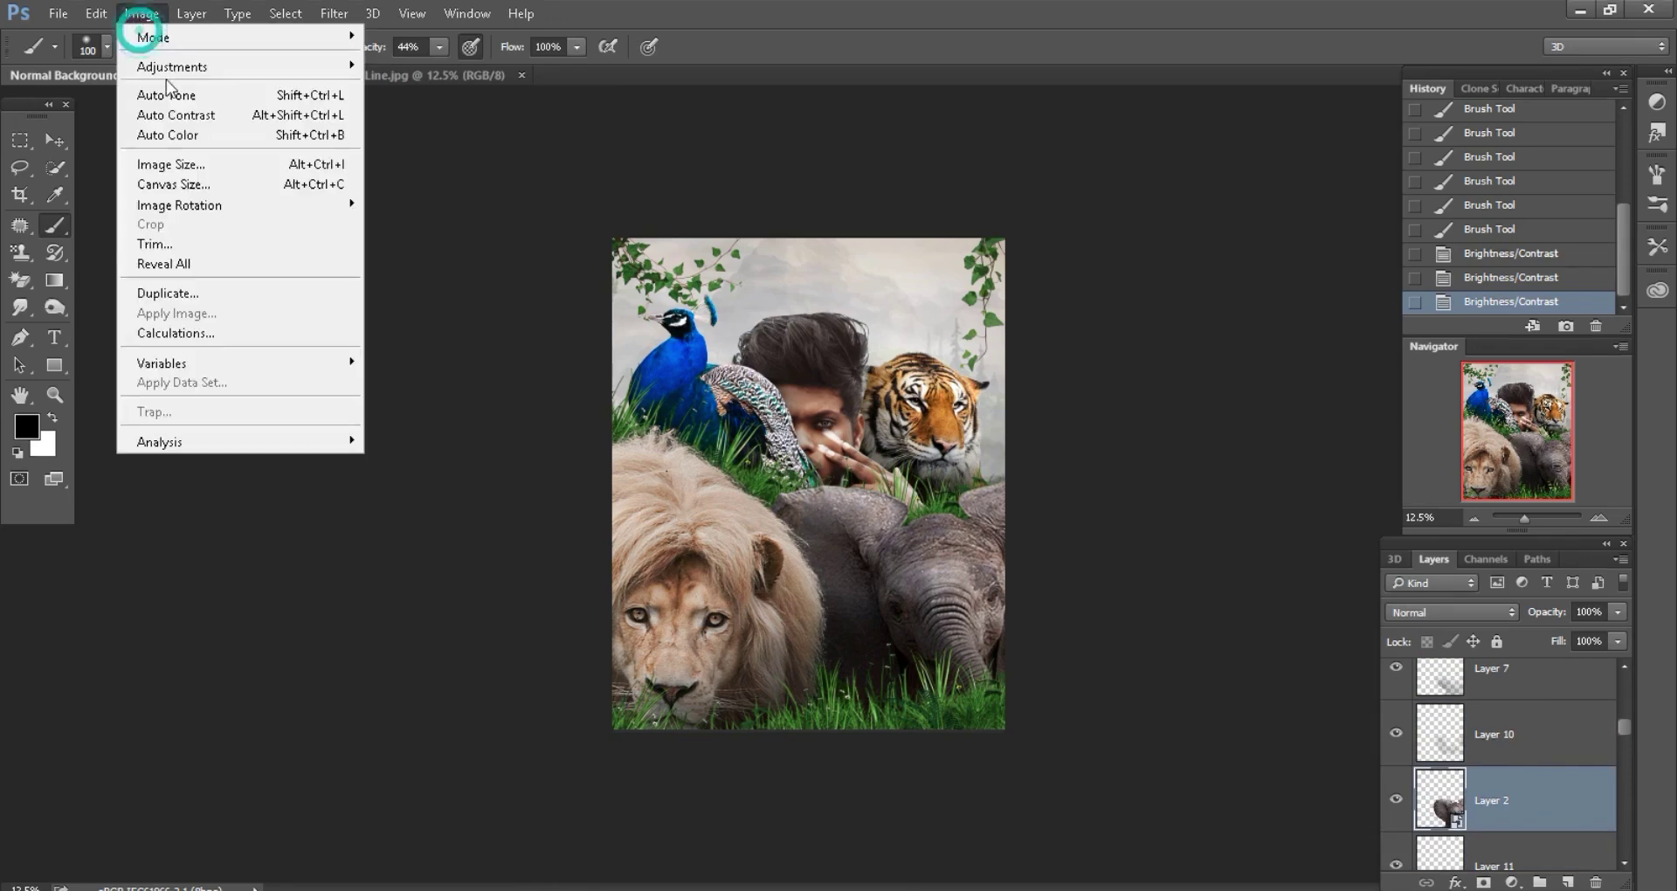
{"action": "left_click", "coordinate": [416, 64]}
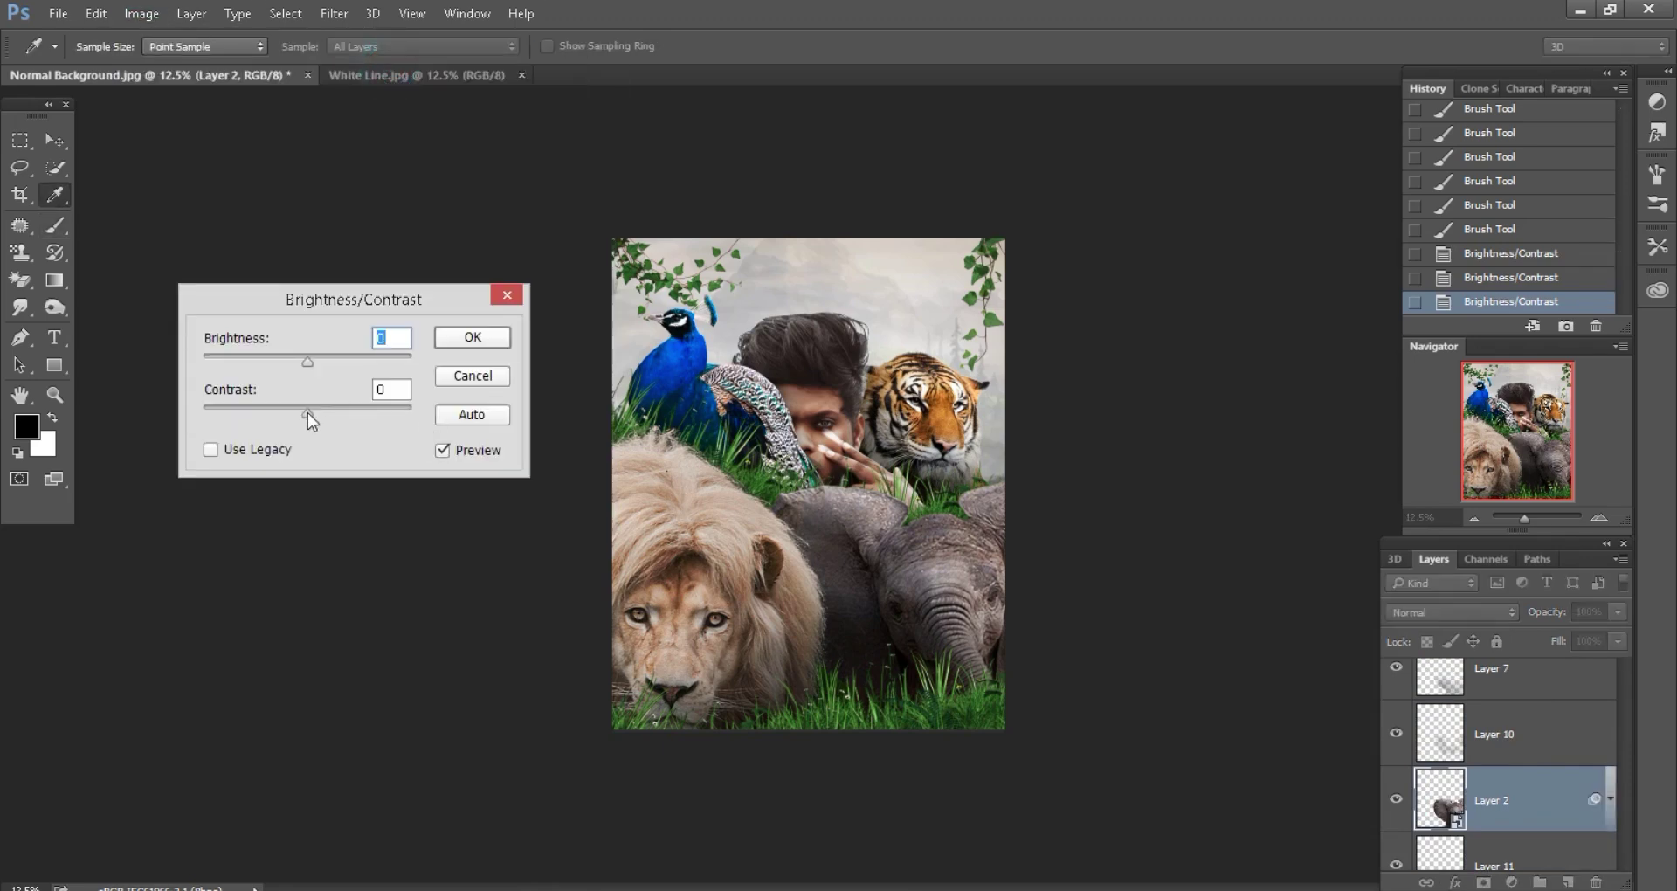
{"action": "left_click_drag", "start_coordinate": [306, 365], "coordinate": [320, 363]}
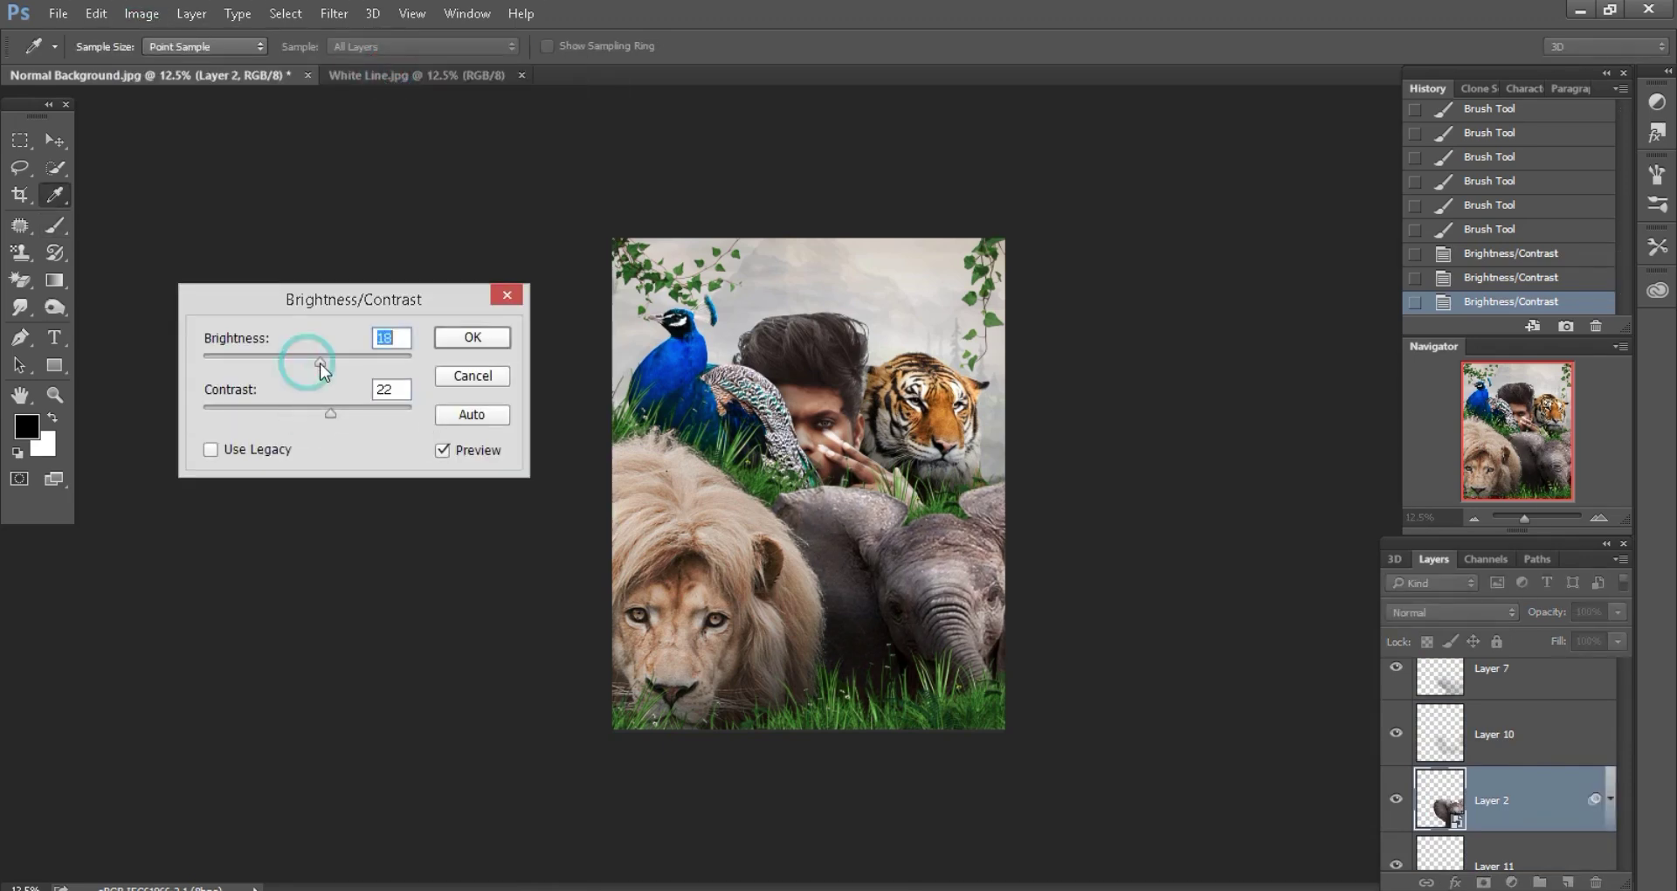
{"action": "left_click", "coordinate": [453, 341]}
{"action": "scroll", "coordinate": [1551, 780], "scroll_direction": "up", "scroll_amount": 2}
{"action": "scroll", "coordinate": [1550, 780], "scroll_direction": "up", "scroll_amount": 1}
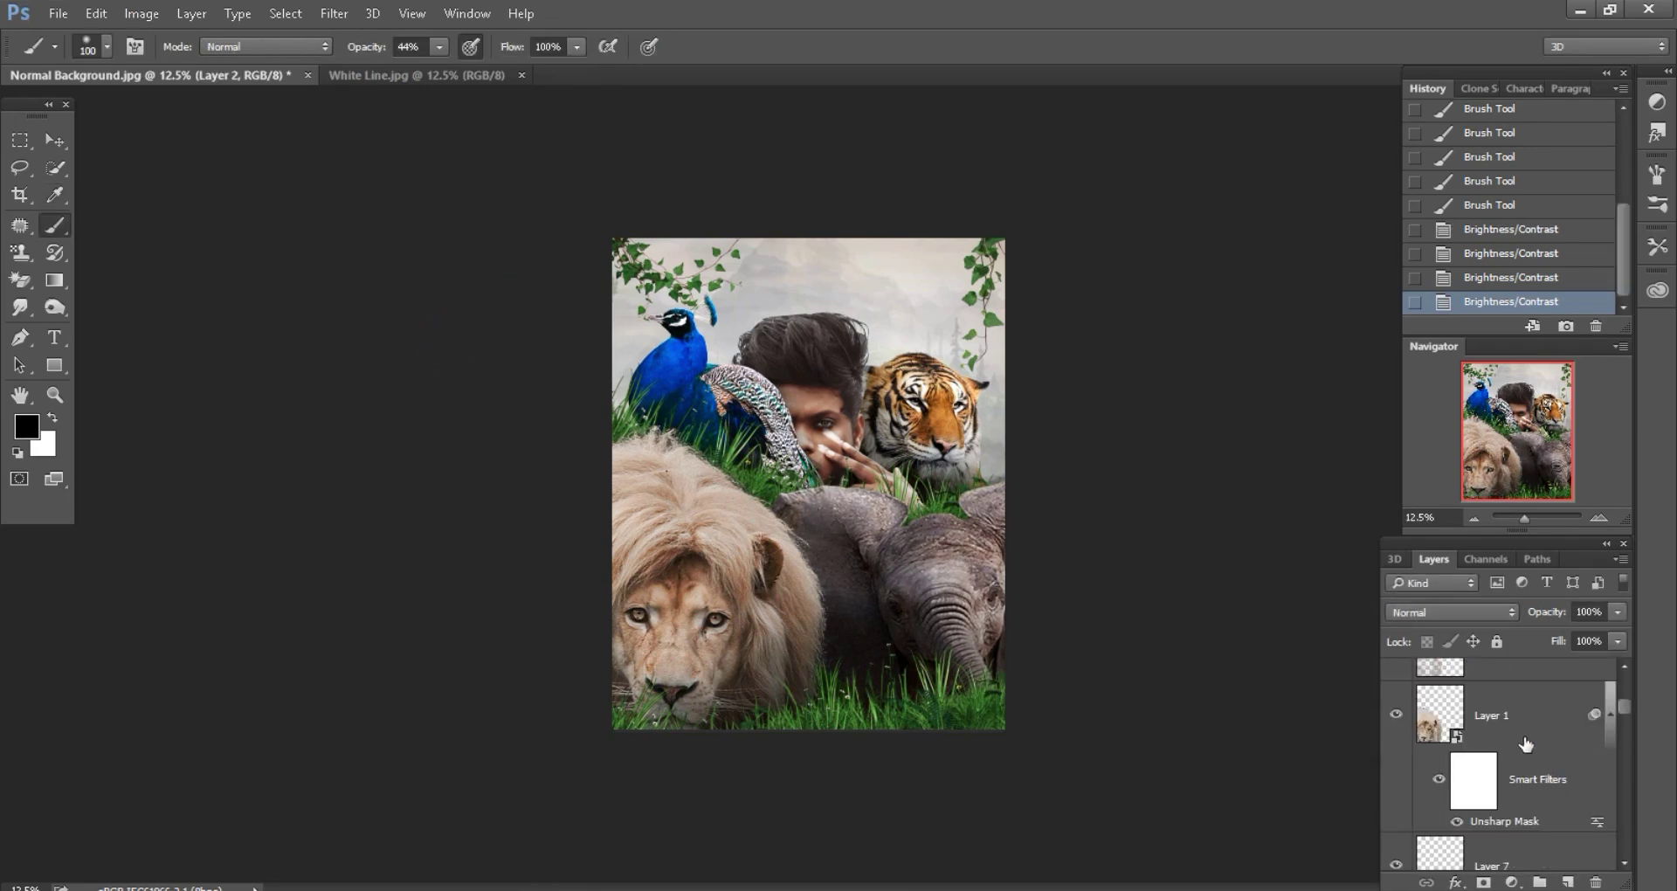
- Adjust the lion on Layer 1 with Brightness/Contrast, raising contrast to 26
{"action": "left_click", "coordinate": [1521, 727]}
{"action": "left_click", "coordinate": [137, 16]}
{"action": "mouse_move", "coordinate": [171, 65]}
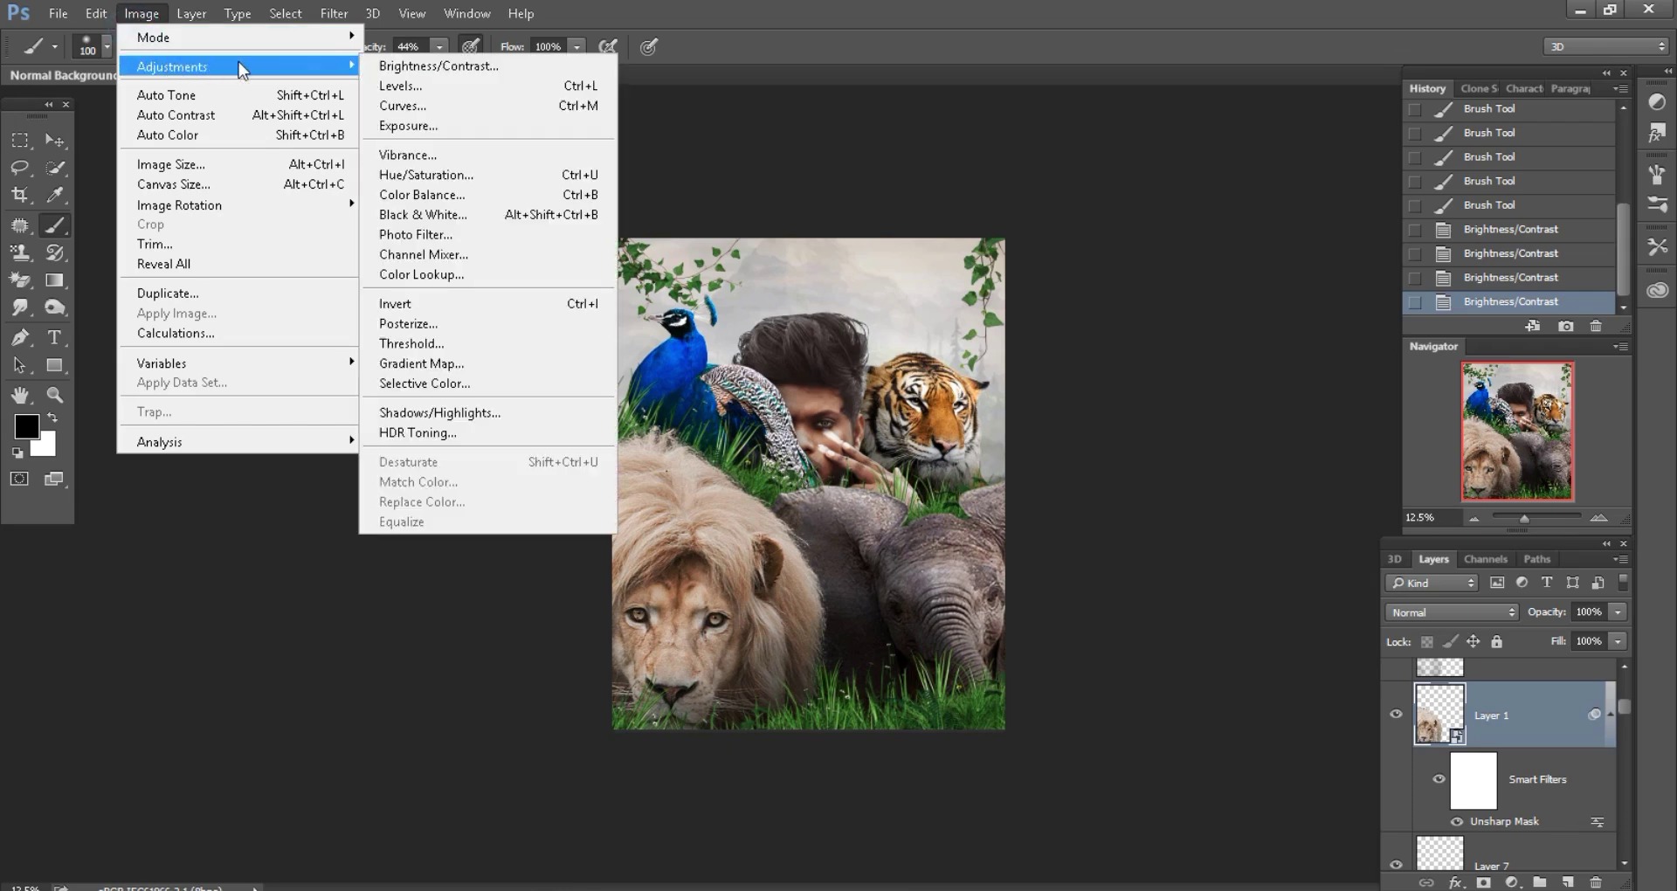
{"action": "left_click", "coordinate": [382, 72]}
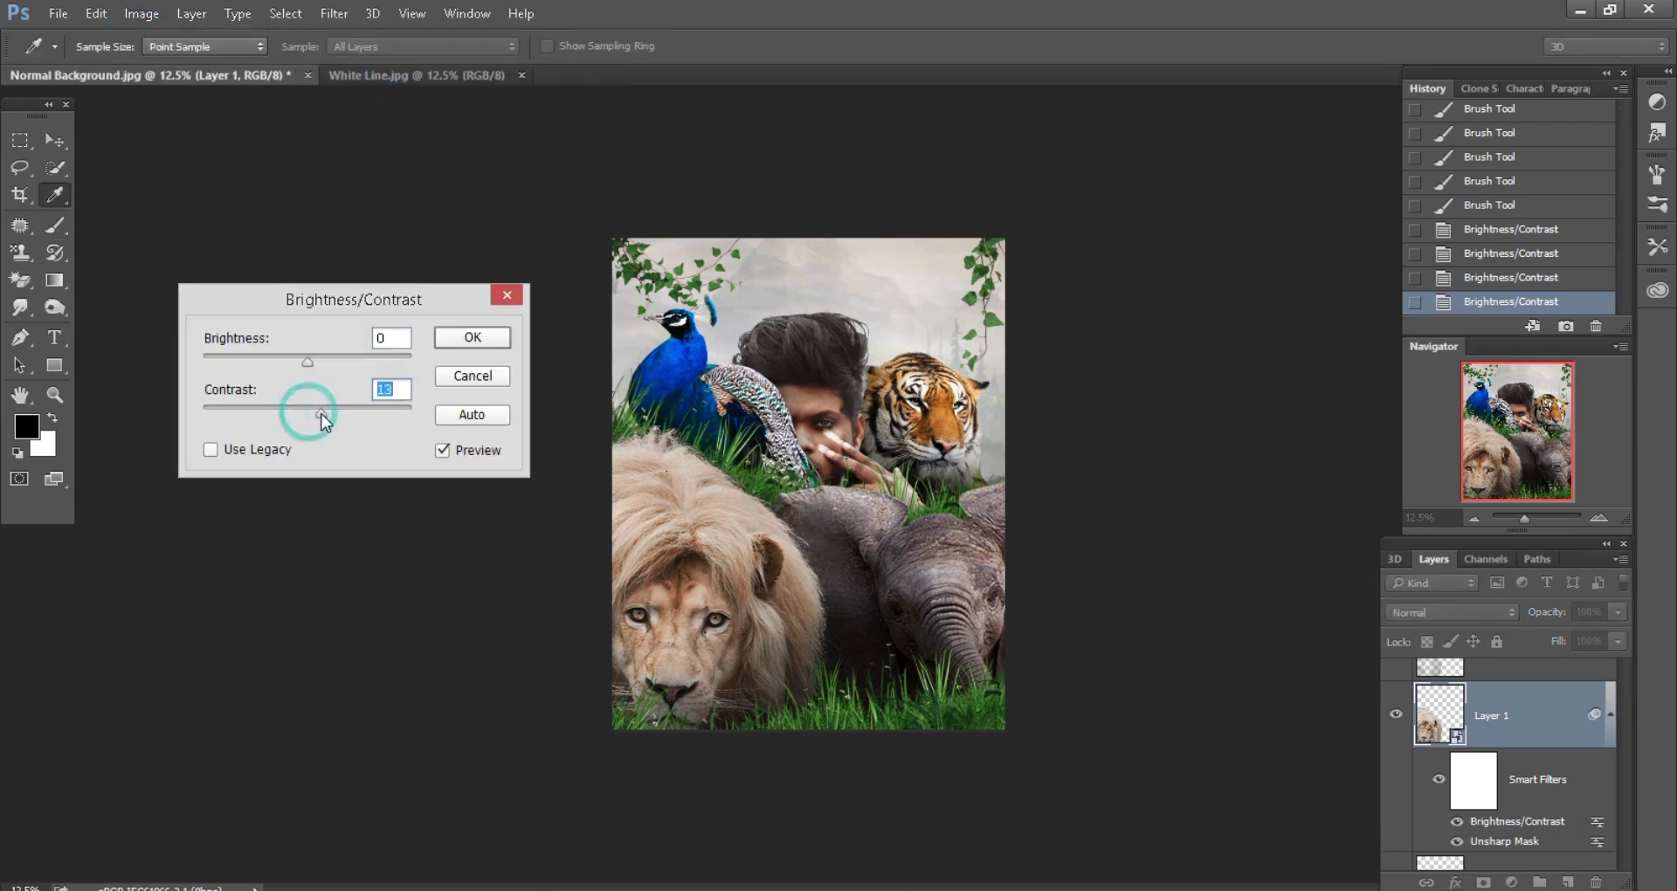
{"action": "left_click_drag", "start_coordinate": [307, 360], "coordinate": [302, 359]}
{"action": "left_click", "coordinate": [502, 346]}
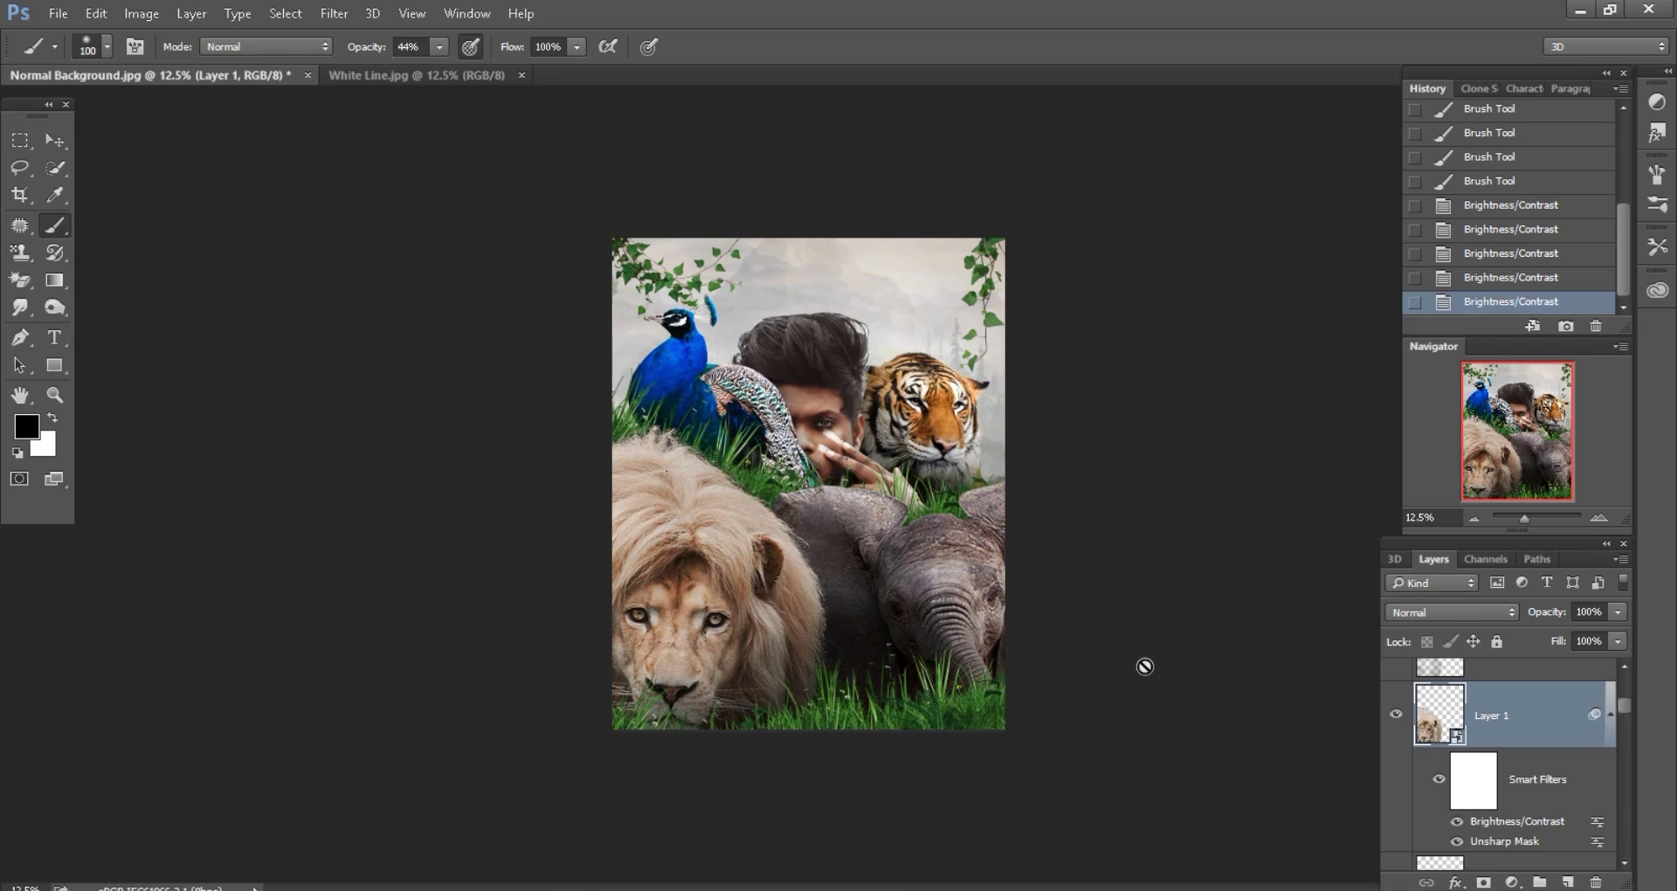
- Merge all visible layers into Background, duplicate it, and add a new empty layer
{"action": "key", "text": "ctrl+minus"}
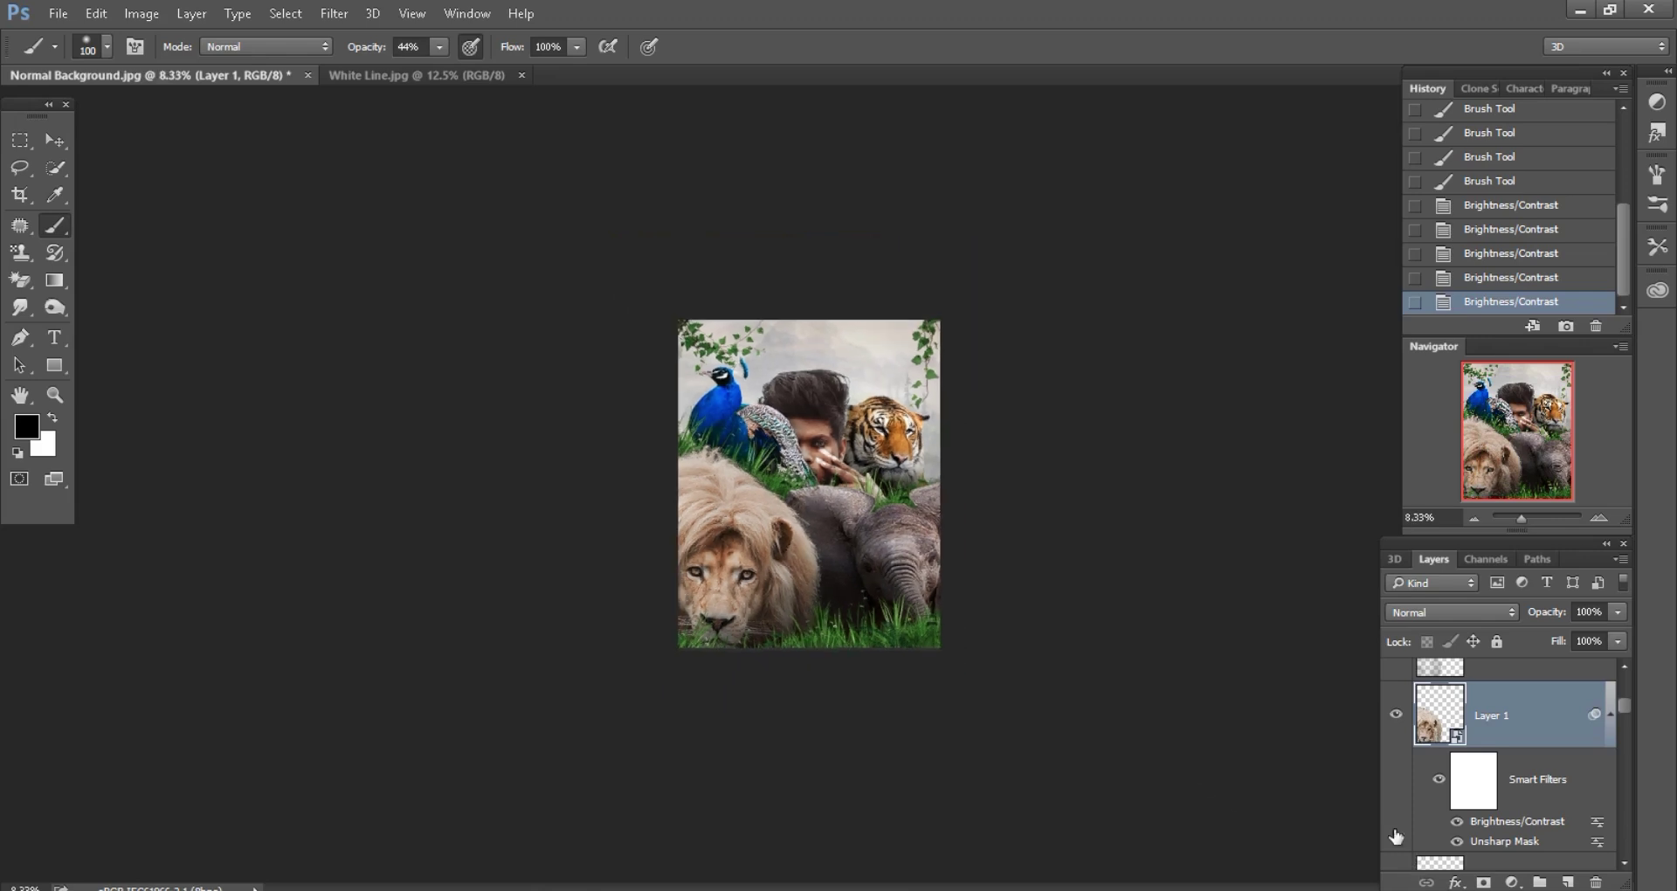
{"action": "right_click", "coordinate": [1537, 715]}
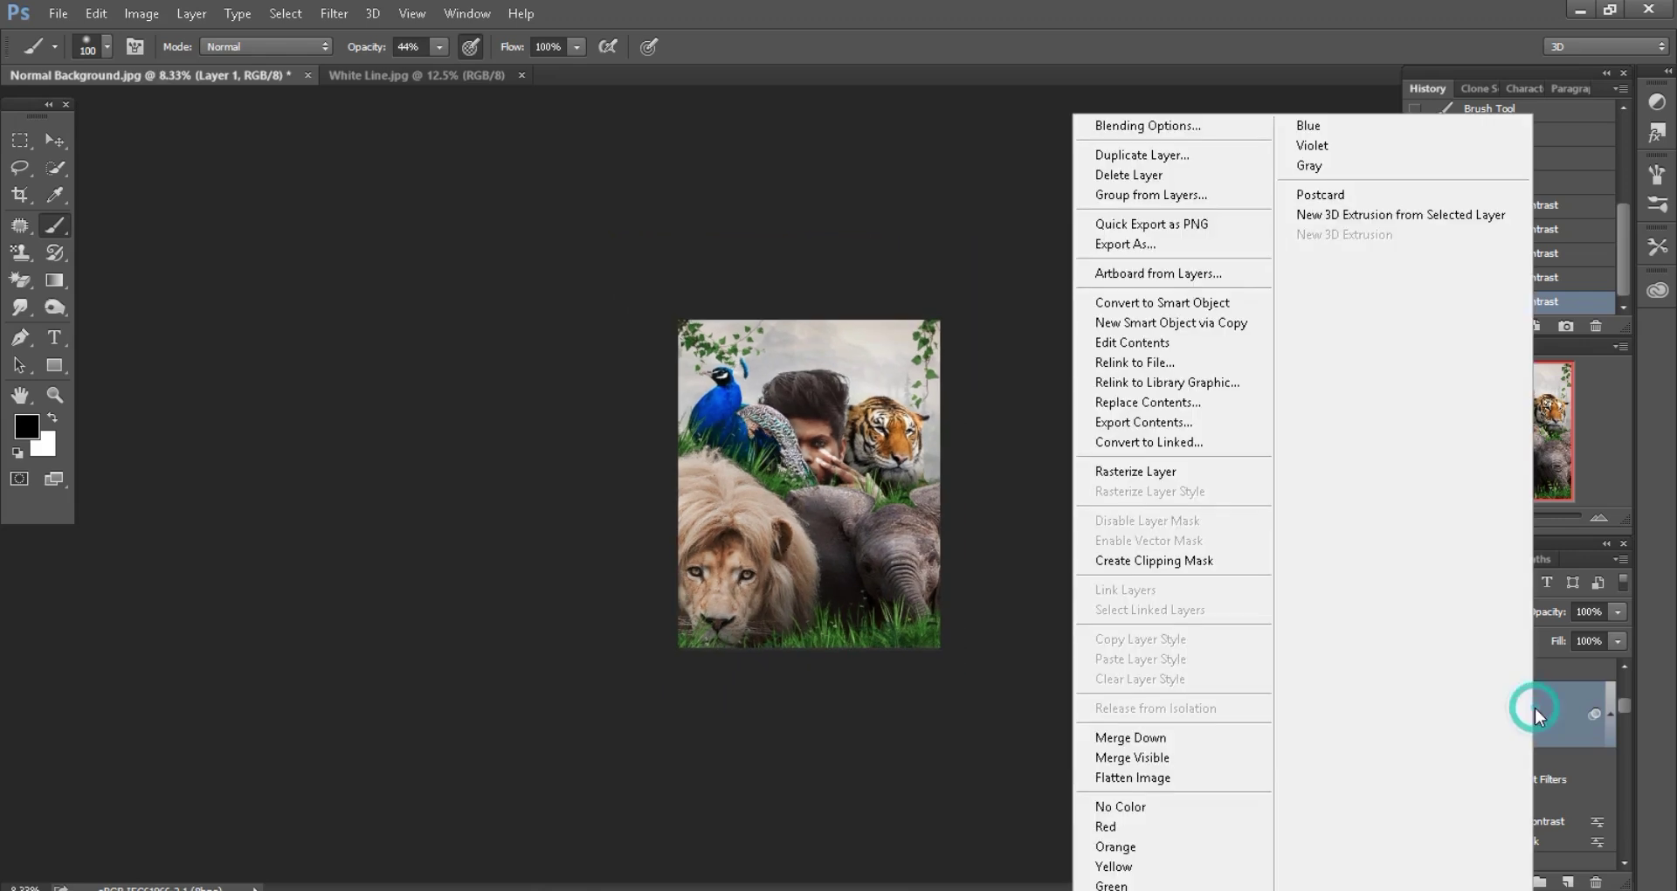
{"action": "left_click", "coordinate": [1140, 760]}
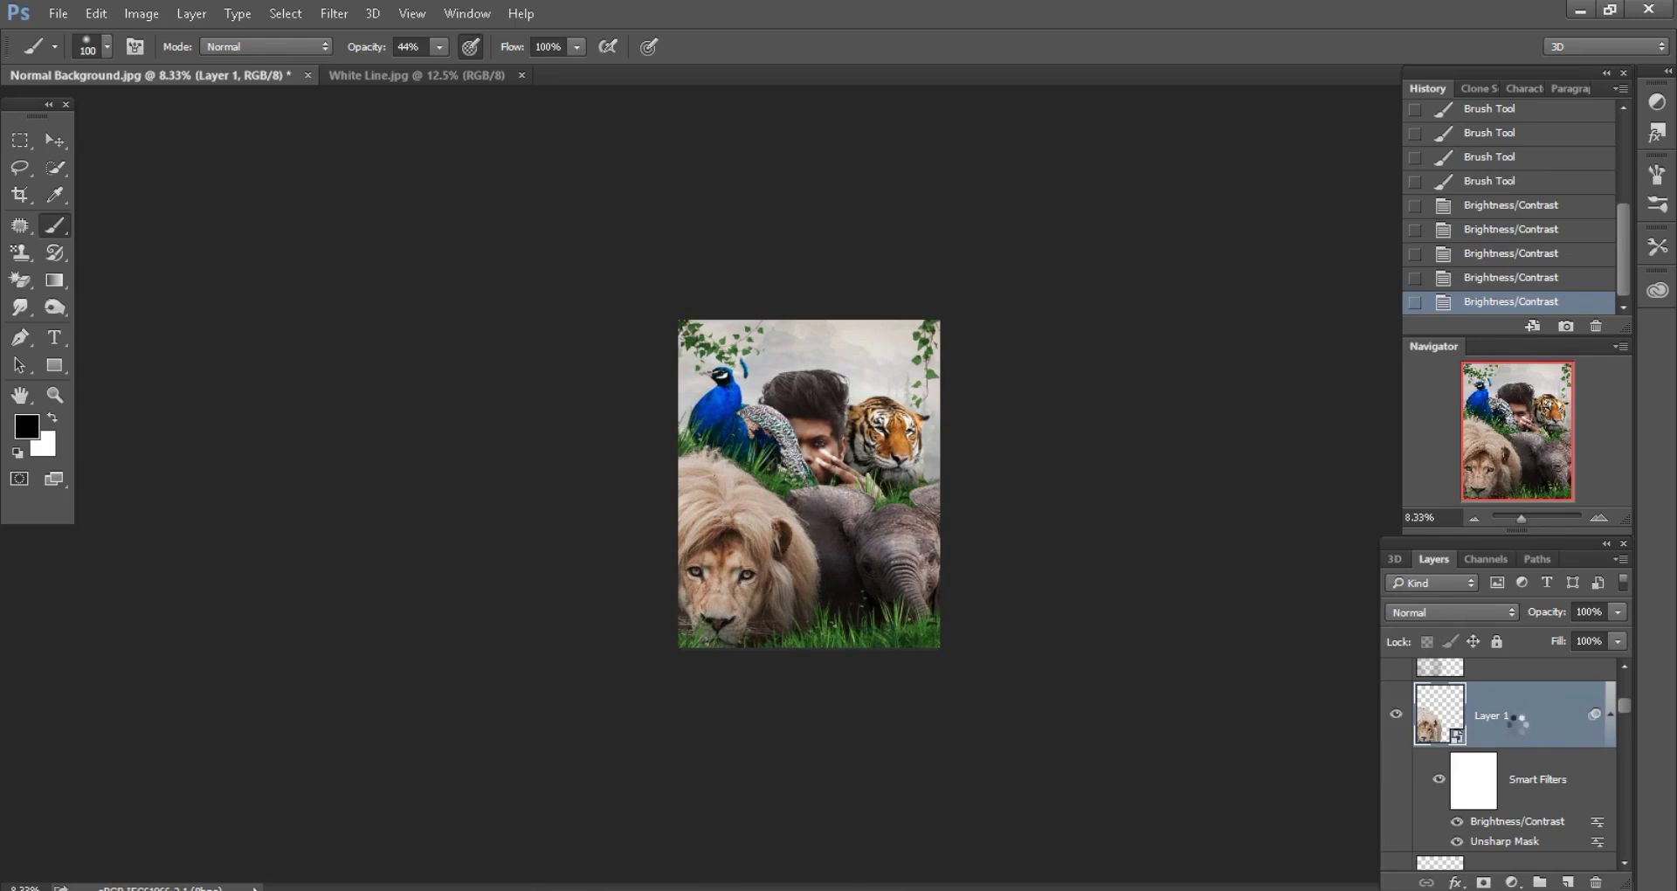
{"action": "left_click_drag", "start_coordinate": [1544, 712], "coordinate": [1570, 884]}
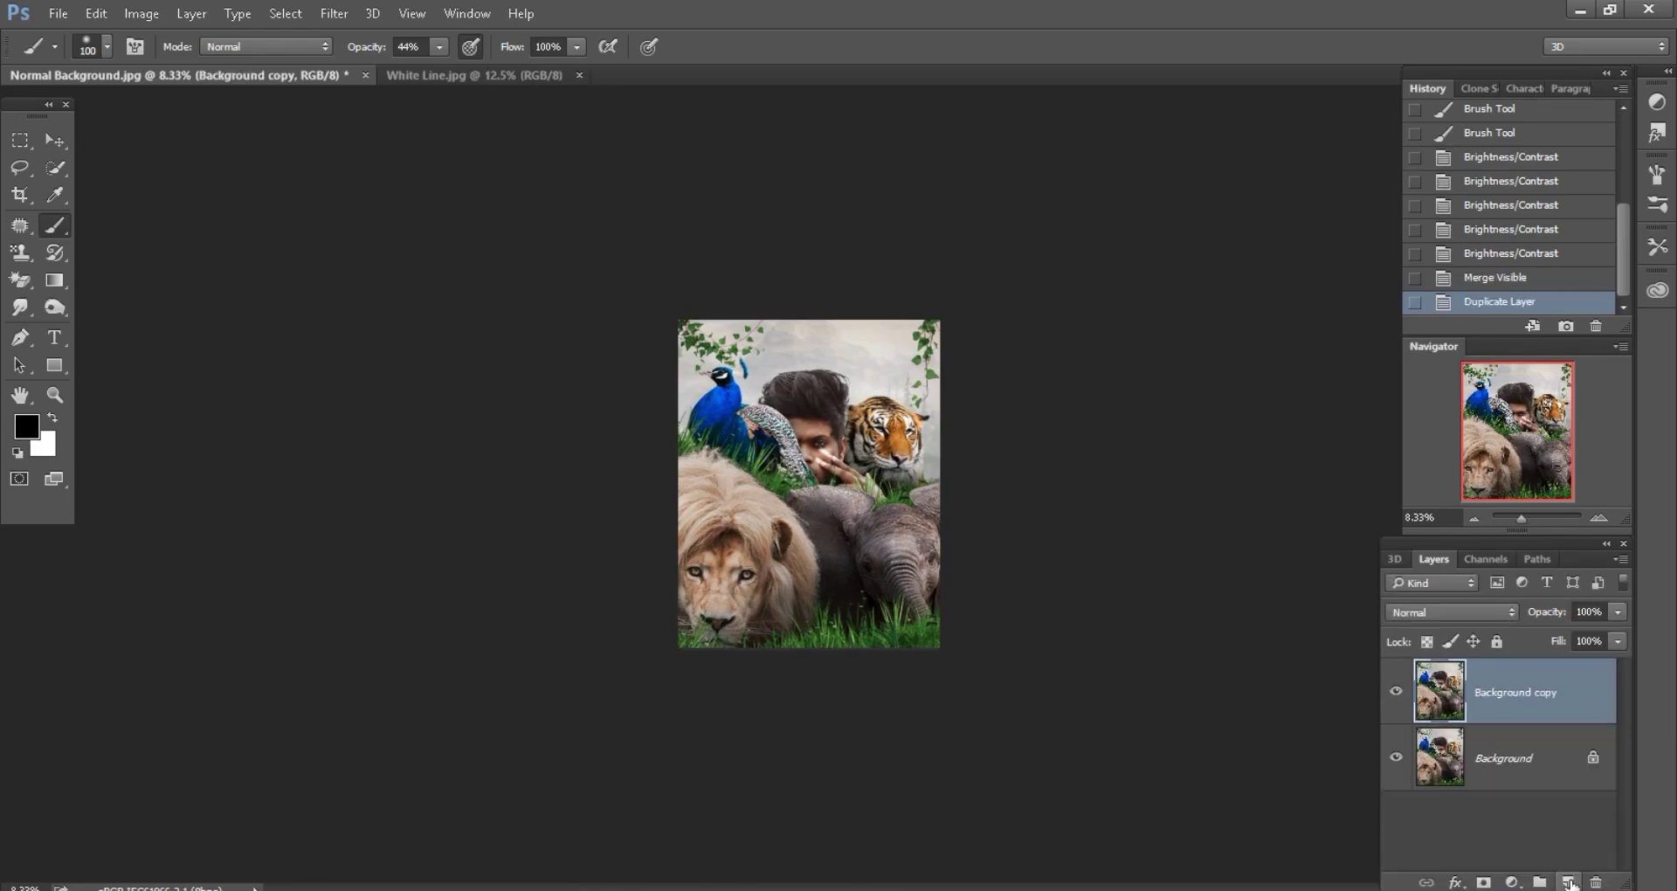
{"action": "left_click", "coordinate": [1570, 884]}
- Paint soft black over the top, right and left edges with a 2100px, 32% brush
{"action": "key", "text": "ctrl+plus"}
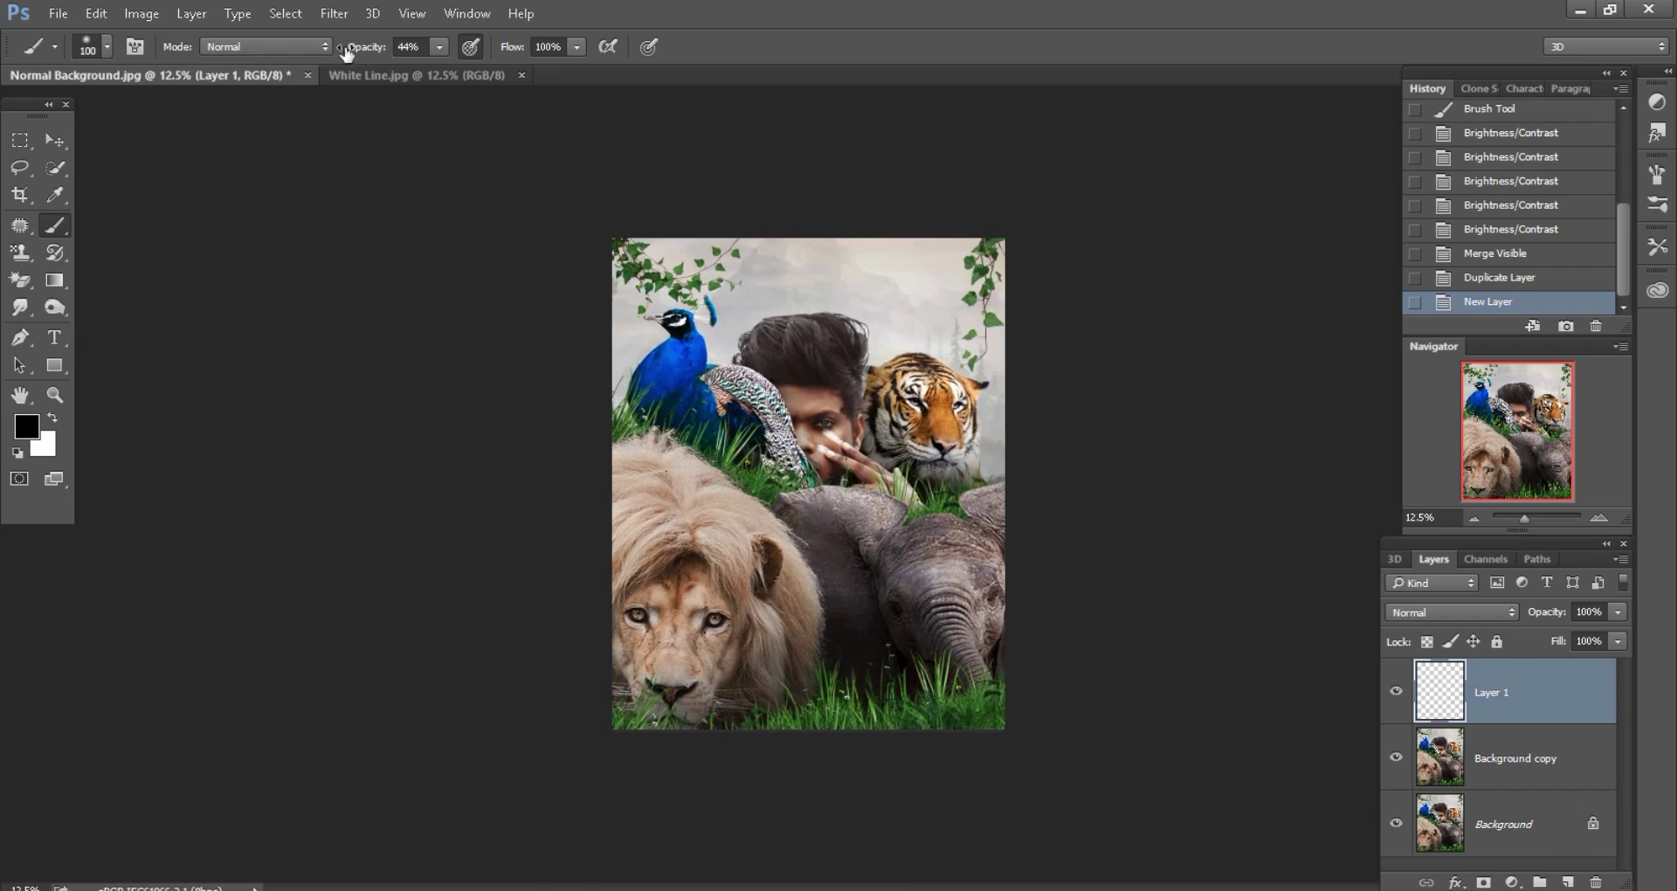
{"action": "key", "text": "bracketright"}
{"action": "key", "text": "bracketright"}
{"action": "key", "text": "bracketright"}
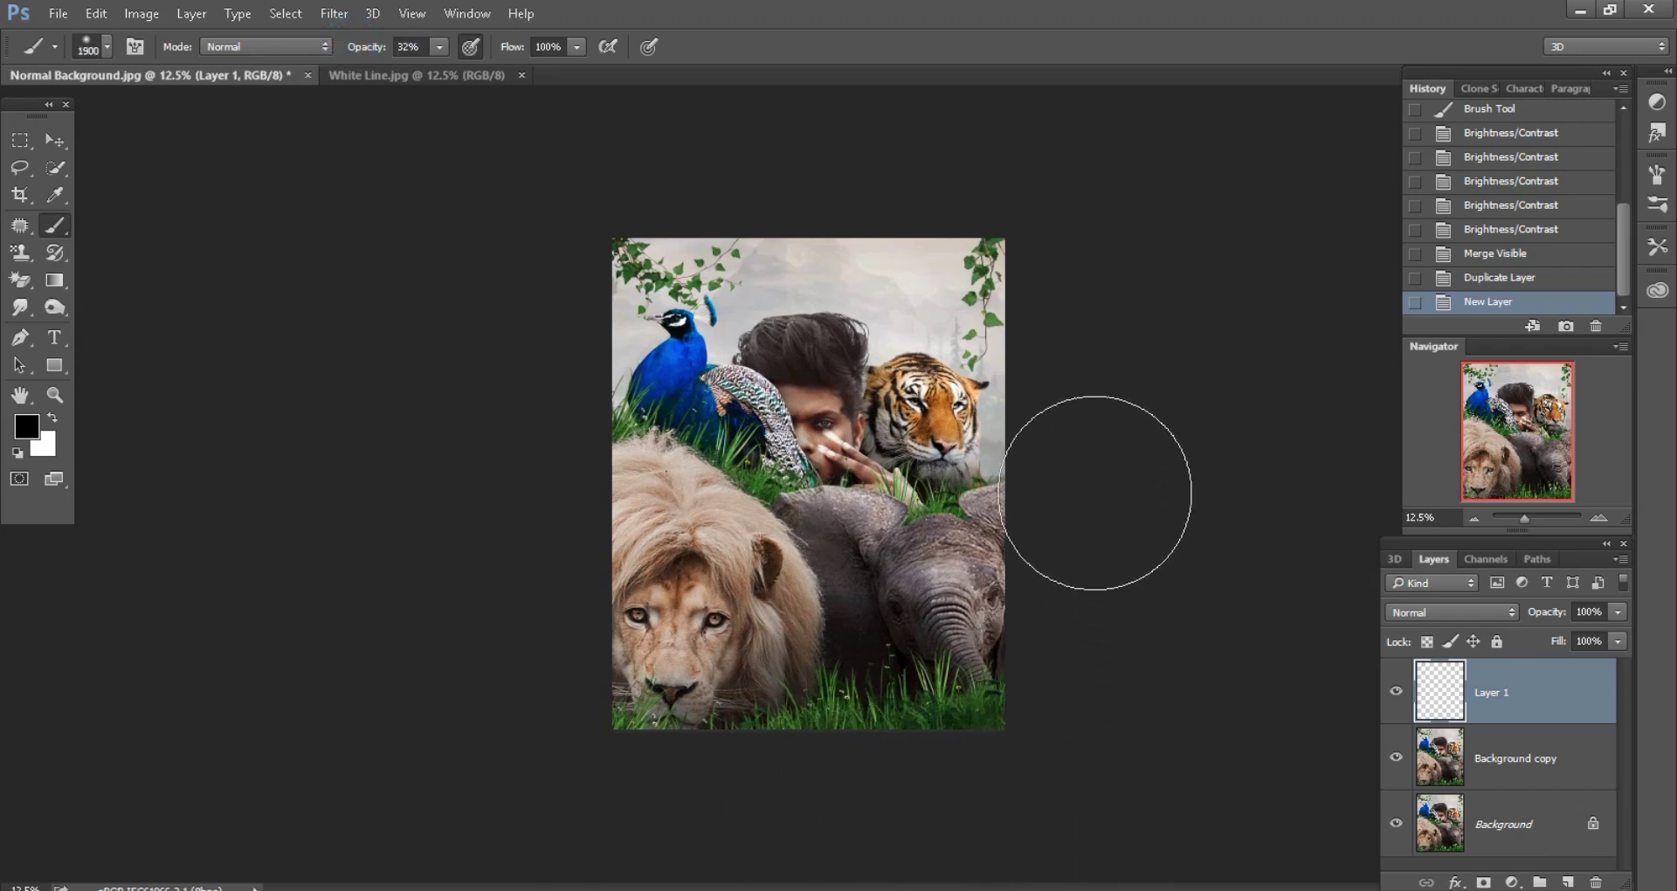
{"action": "key", "text": "bracketright"}
{"action": "key", "text": "bracketright"}
{"action": "left_click", "coordinate": [1110, 245]}
{"action": "key", "text": "ctrl+minus"}
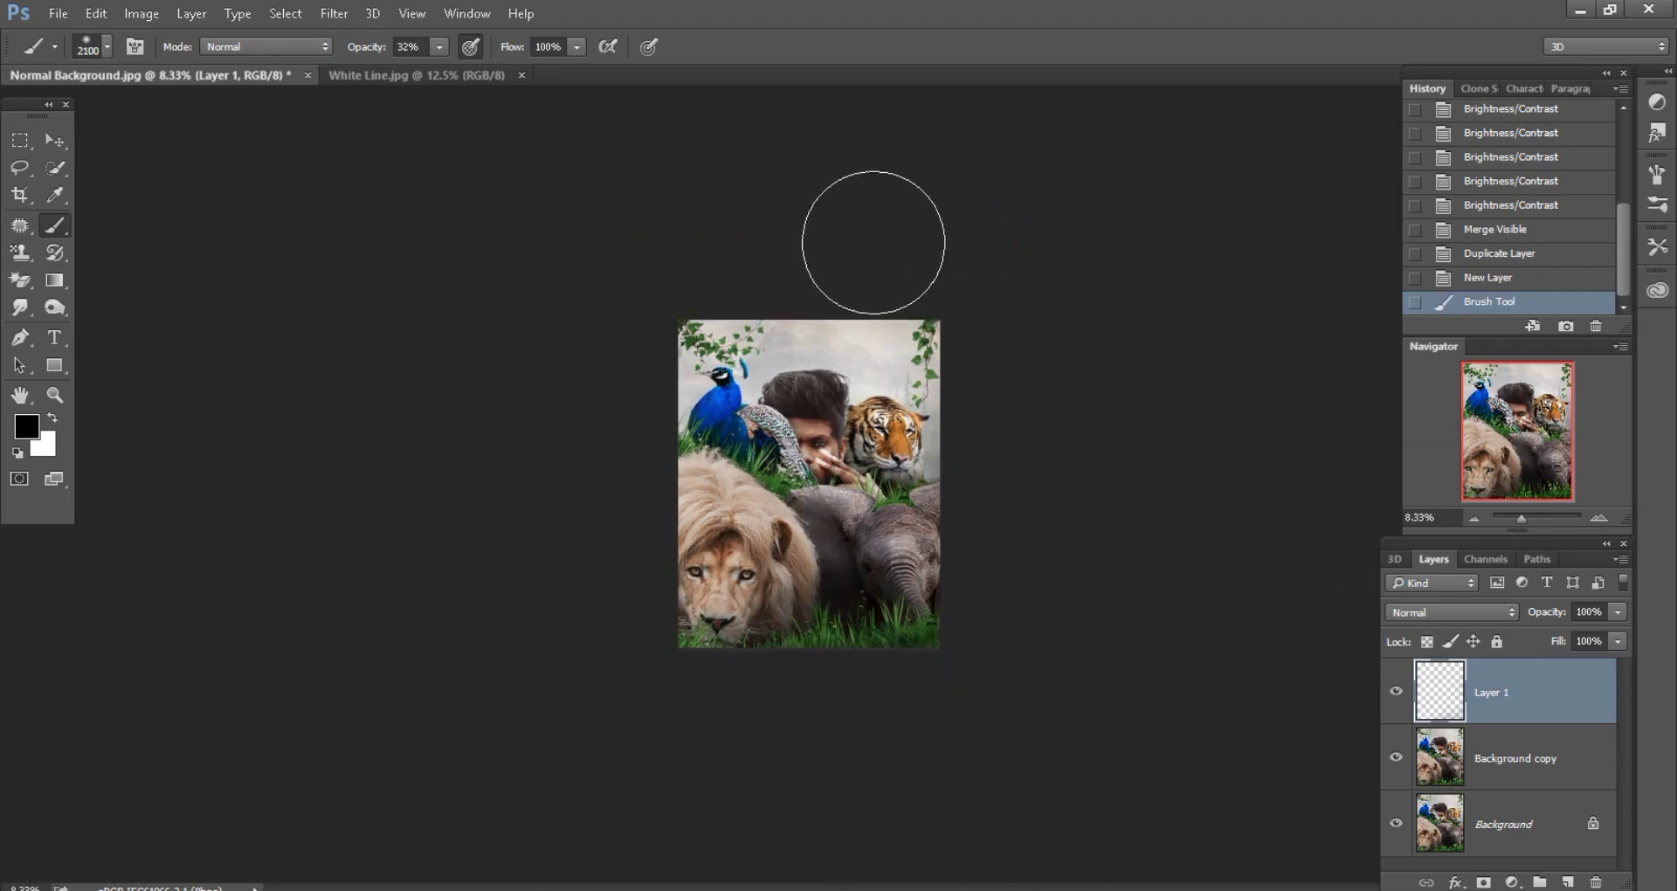
{"action": "left_click", "coordinate": [595, 343]}
{"action": "left_click", "coordinate": [611, 491]}
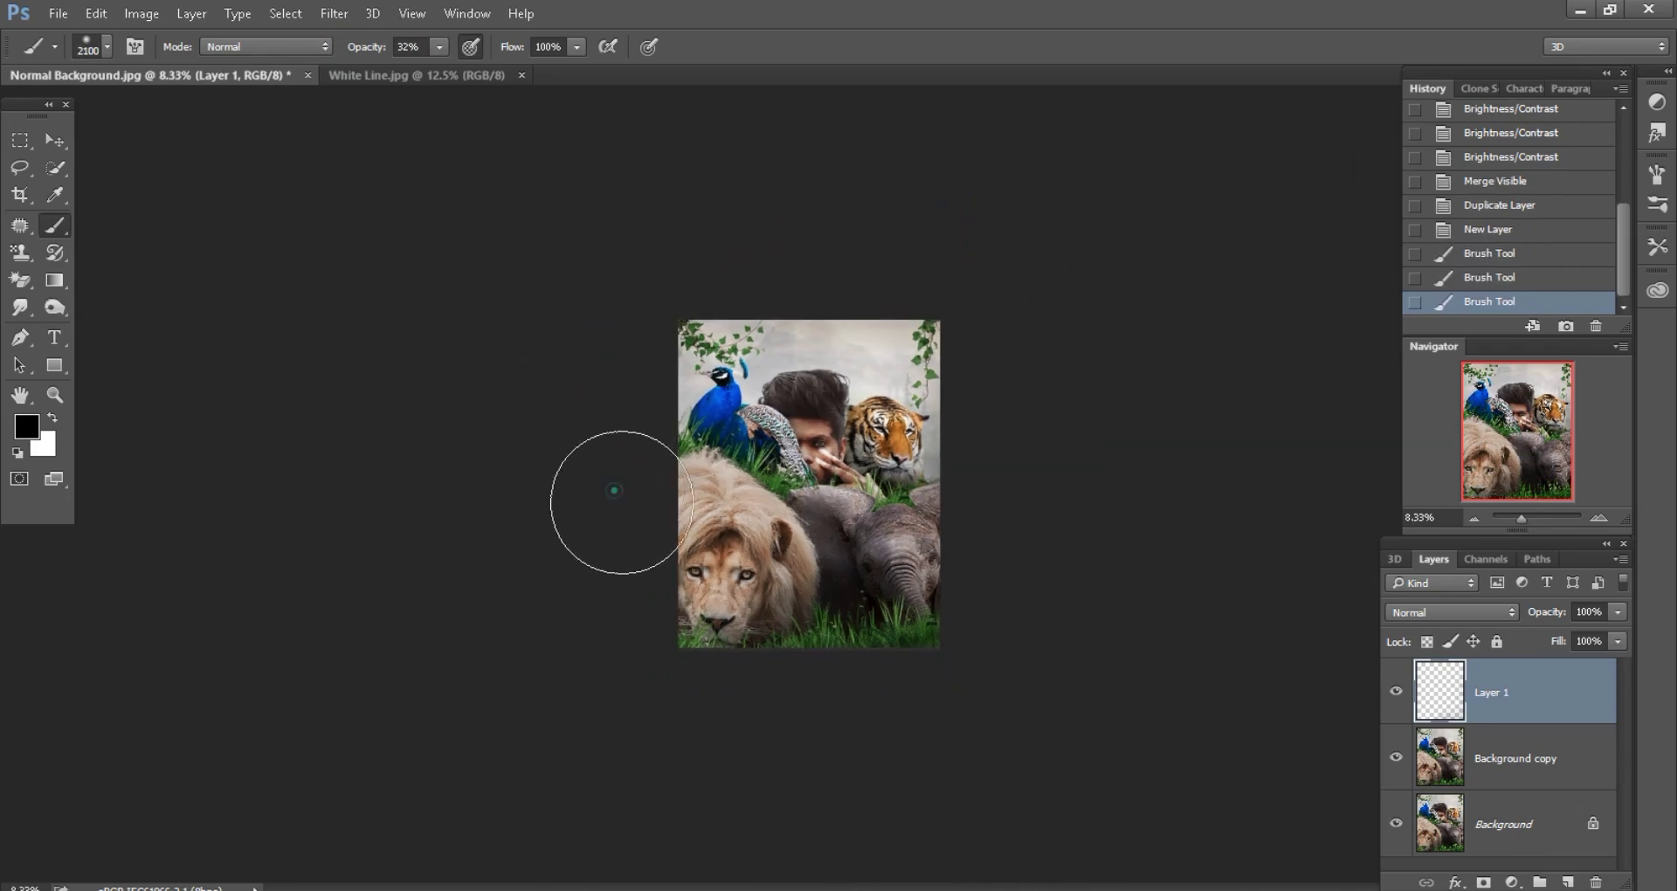
{"action": "left_click", "coordinate": [629, 673]}
- Darken the bottom-left, bottom and bottom-right edges to complete the vignette
{"action": "left_click", "coordinate": [699, 716]}
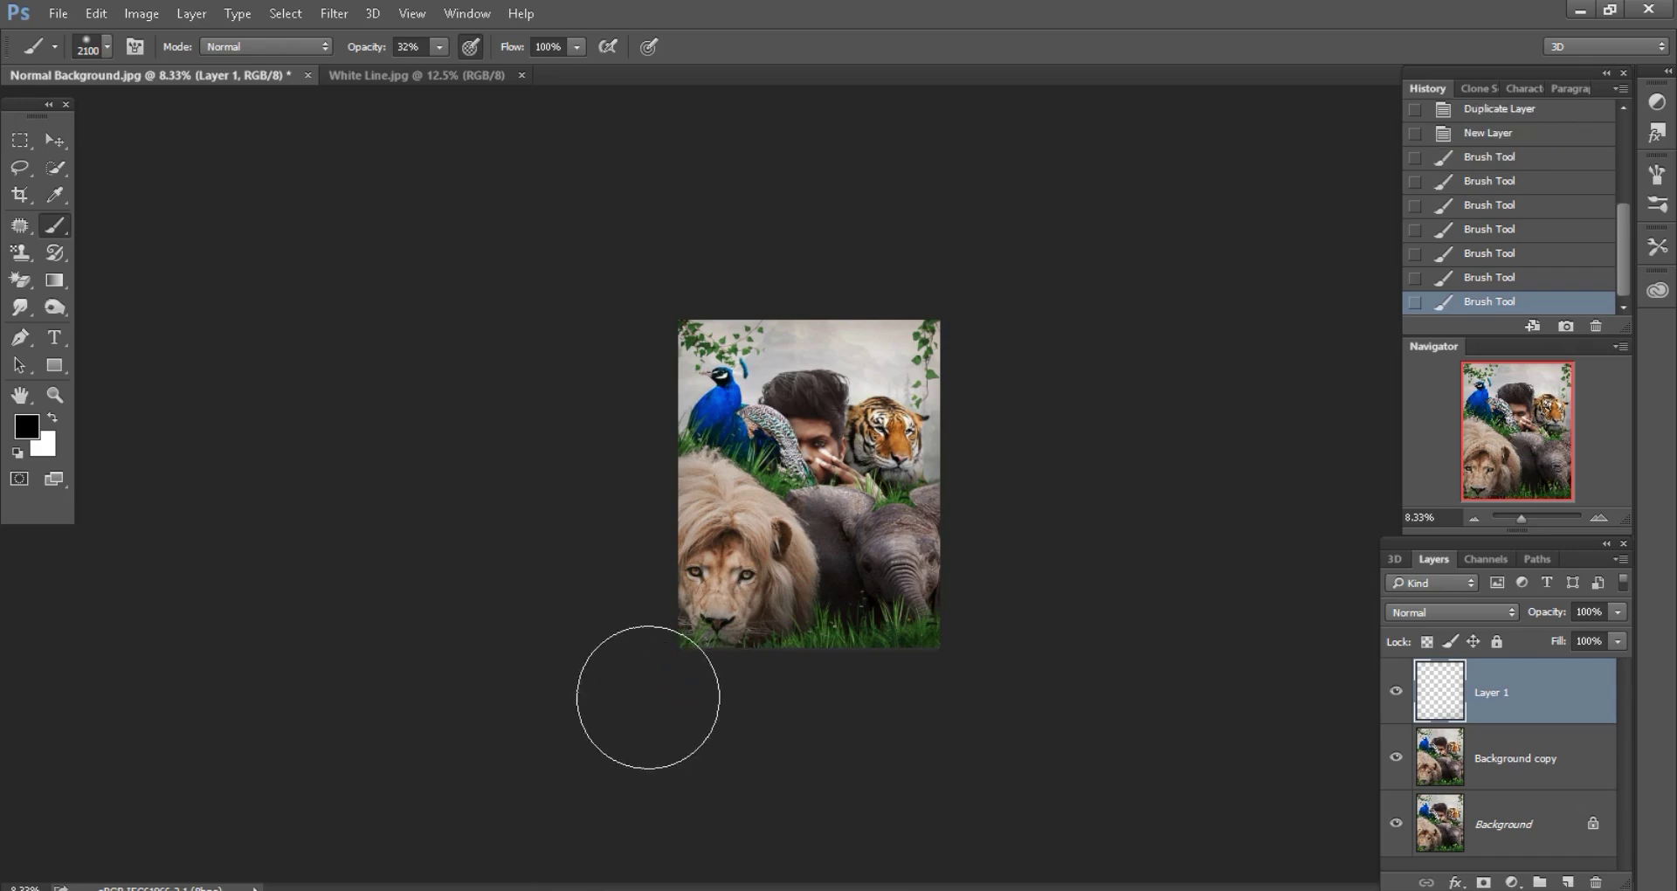
{"action": "left_click", "coordinate": [601, 618]}
{"action": "key", "text": "ctrl+plus"}
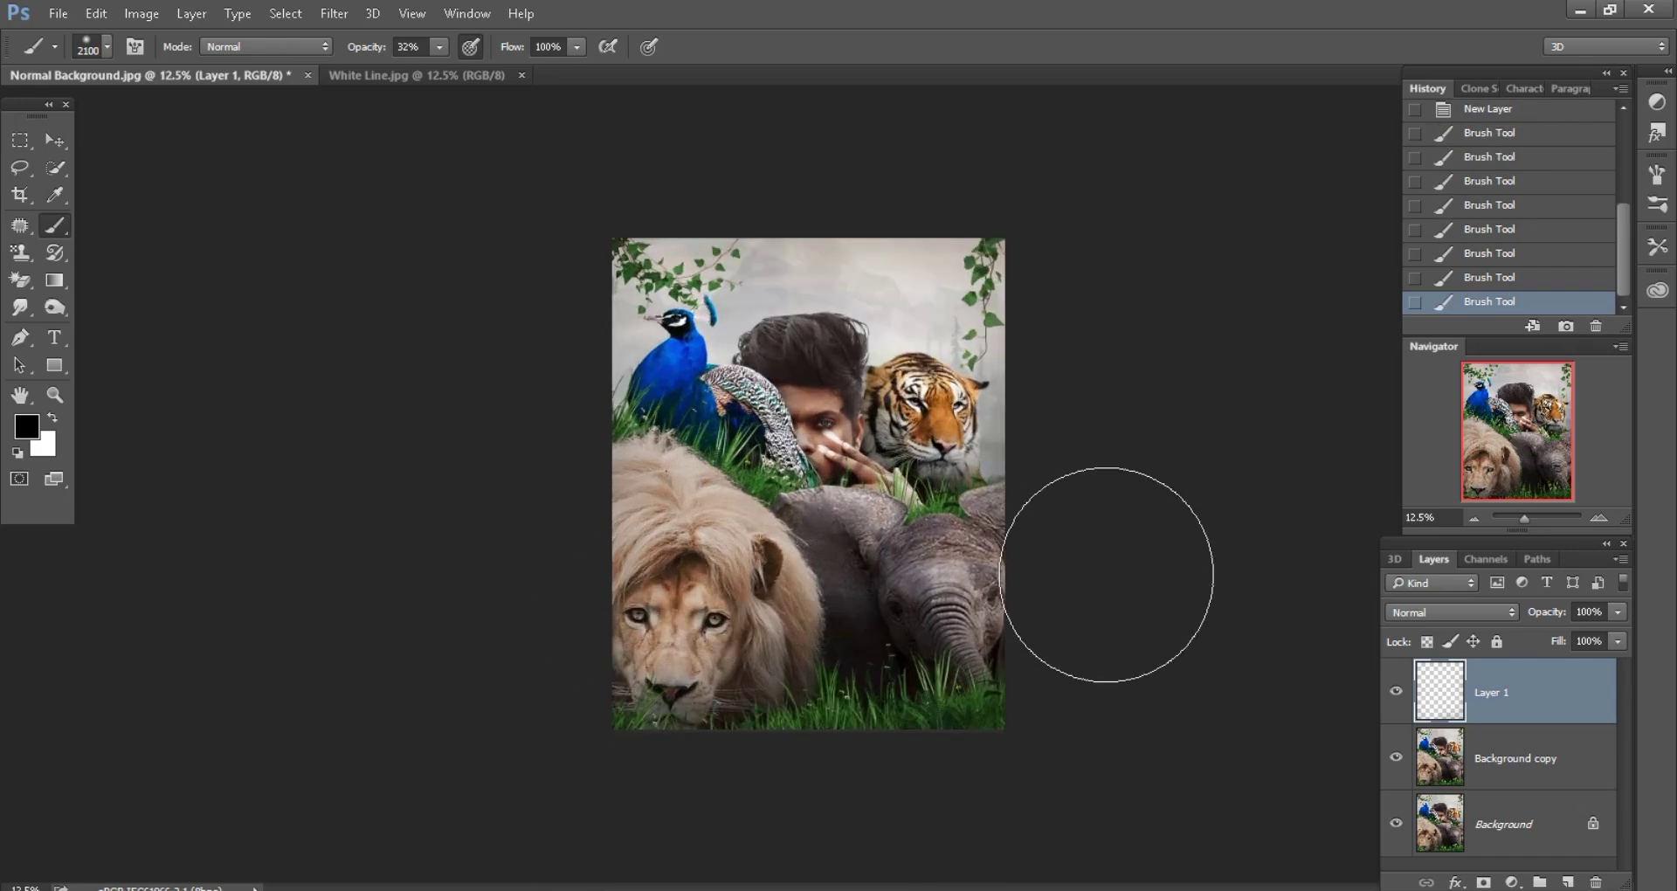
{"action": "key", "text": "ctrl+minus"}
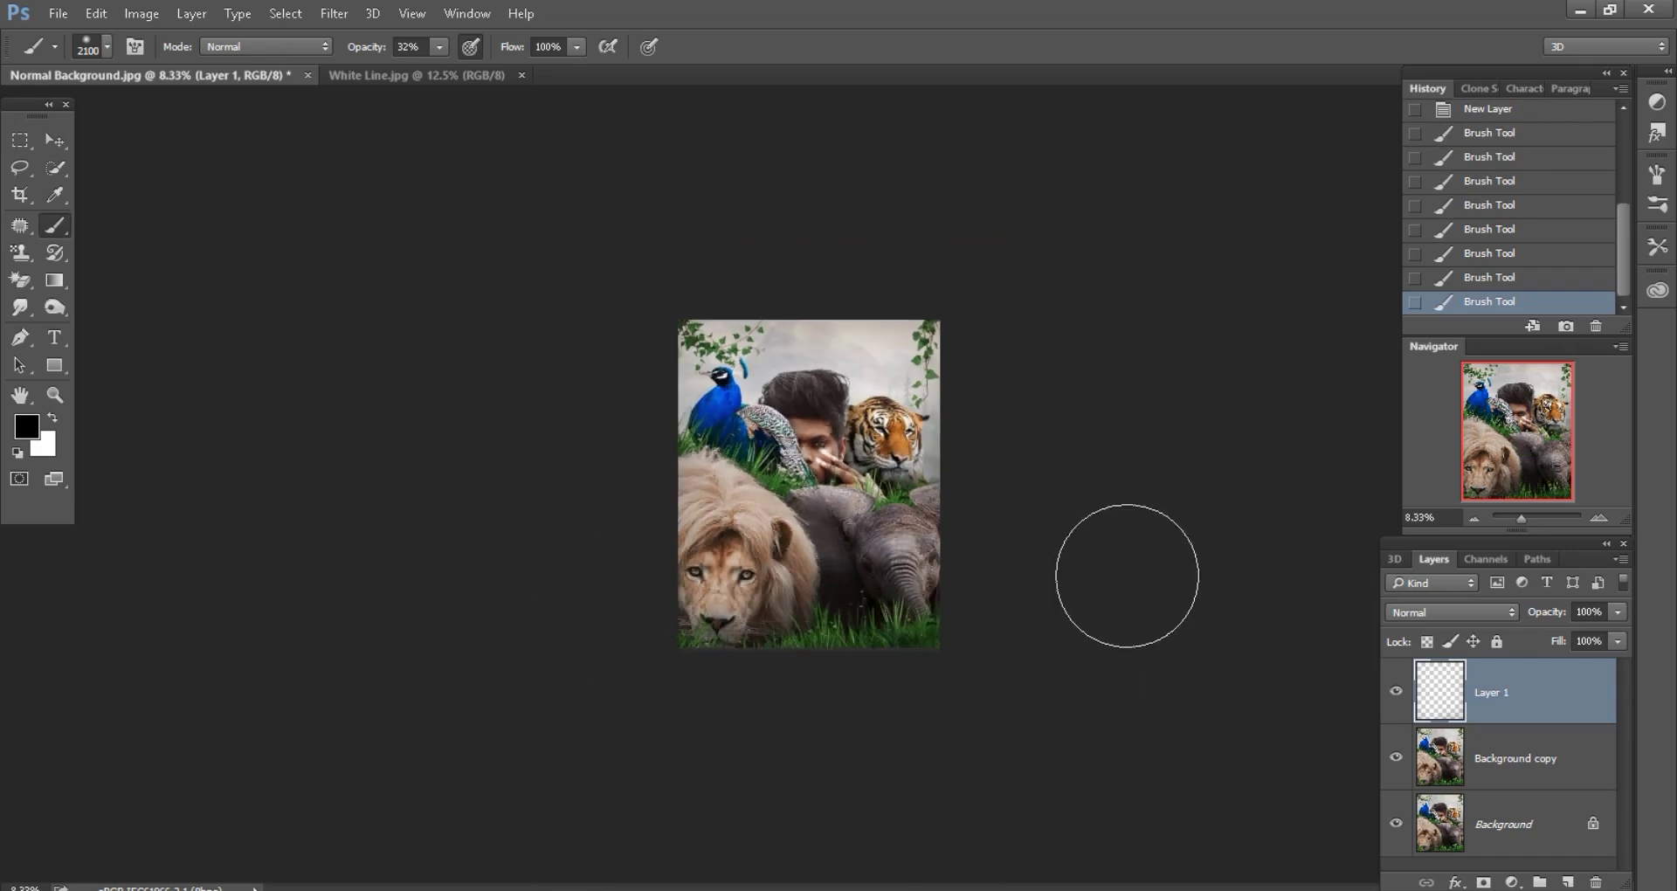
{"action": "left_click", "coordinate": [956, 717]}
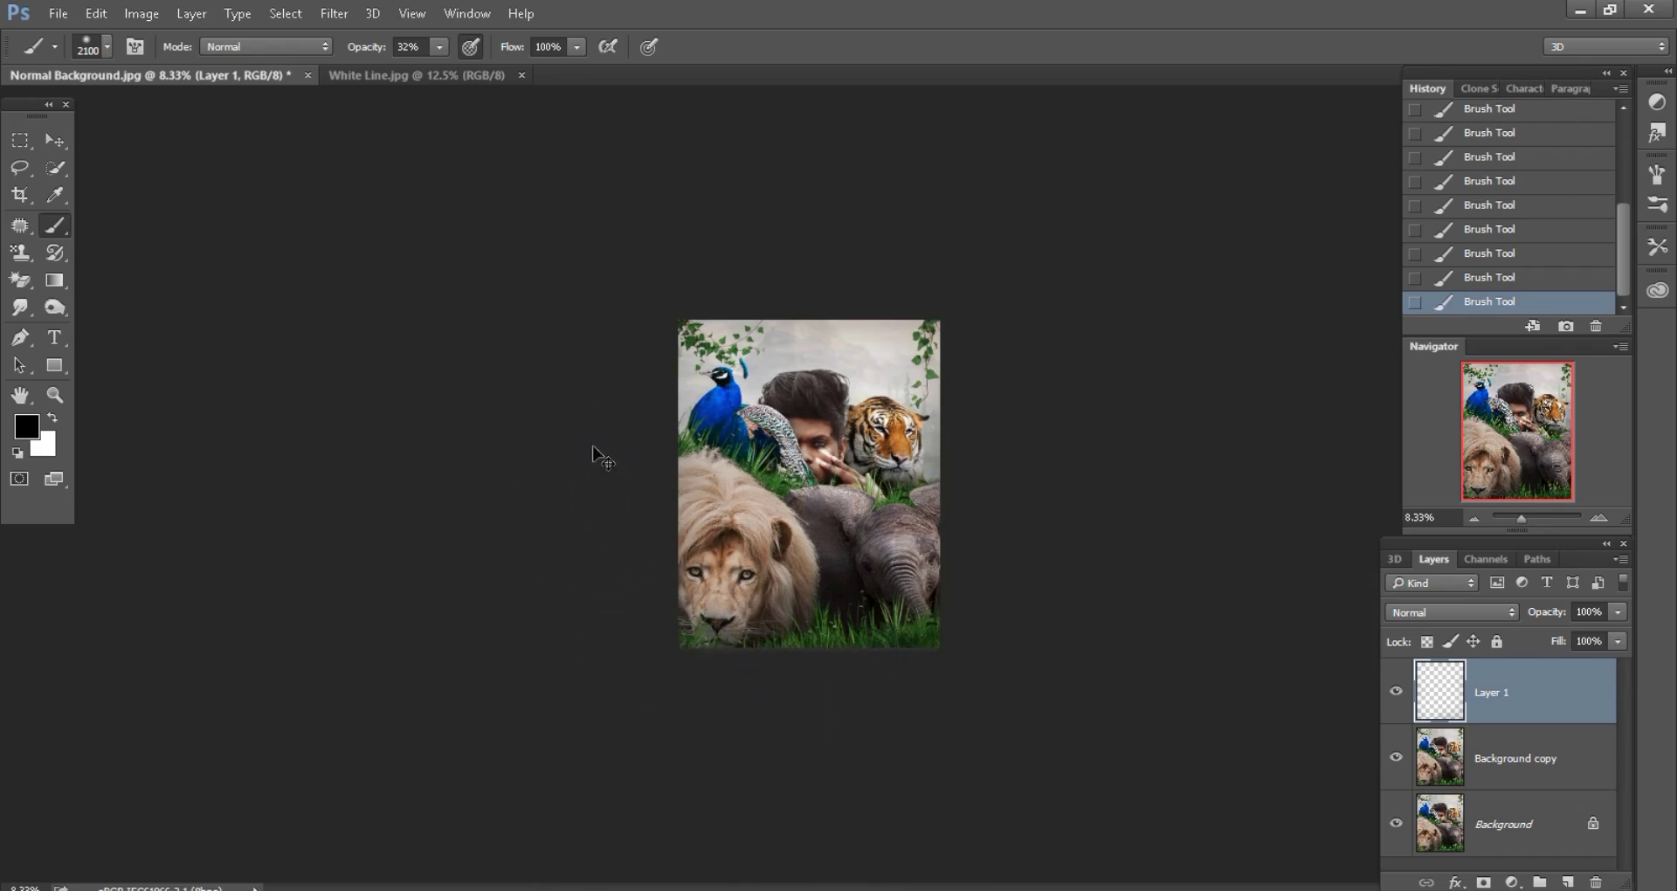
{"action": "key", "text": "ctrl+plus"}
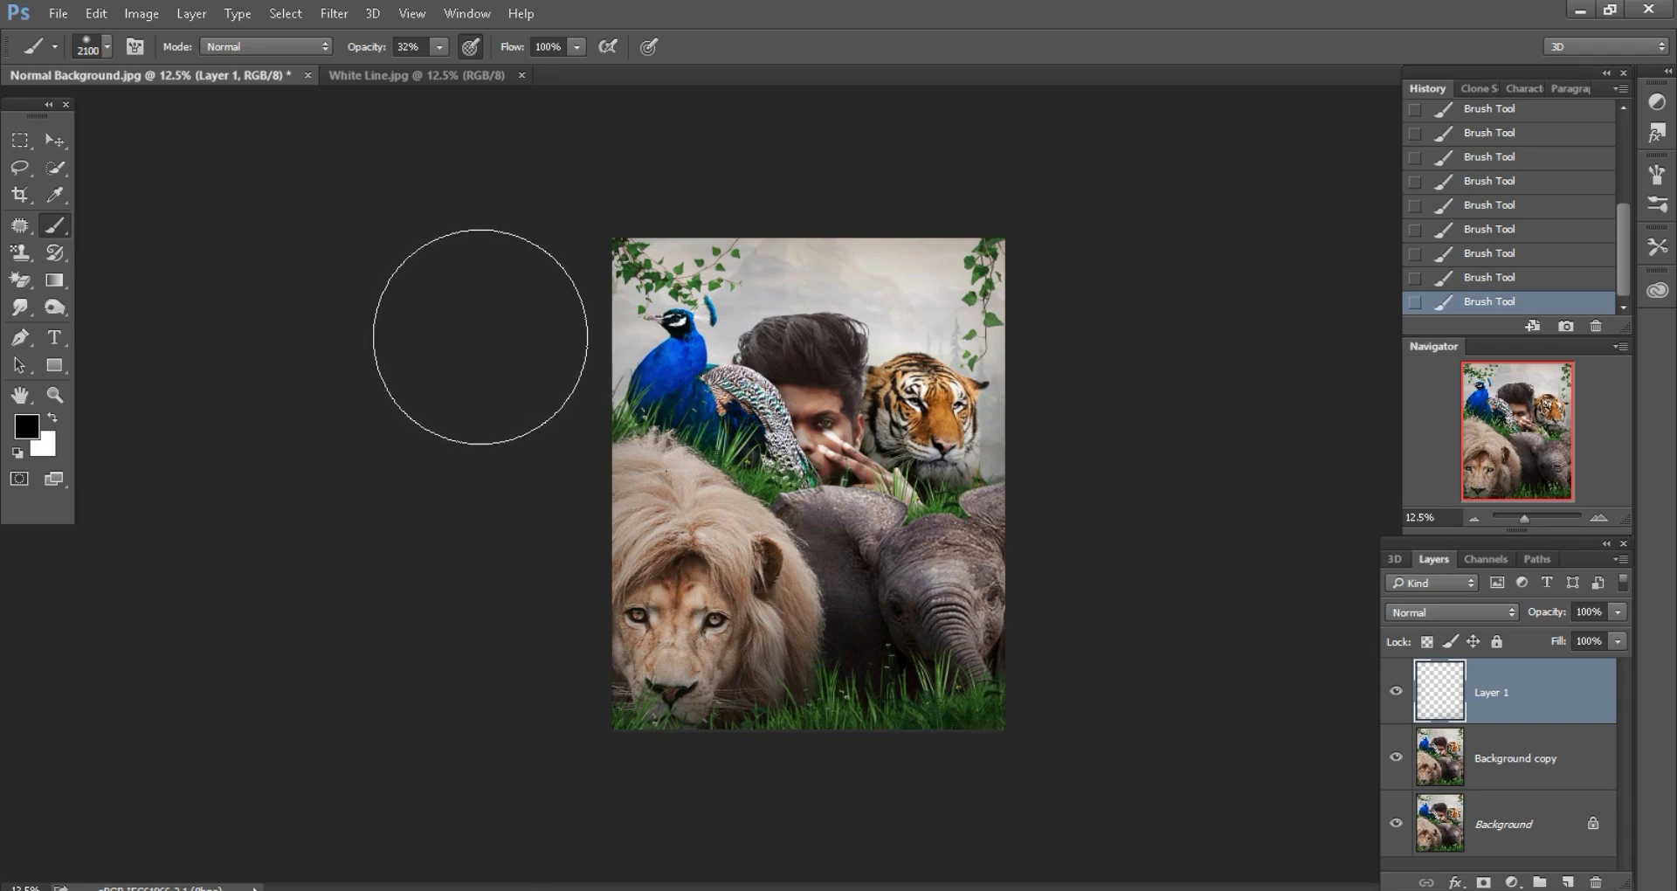
{"action": "key", "text": "ctrl+minus"}
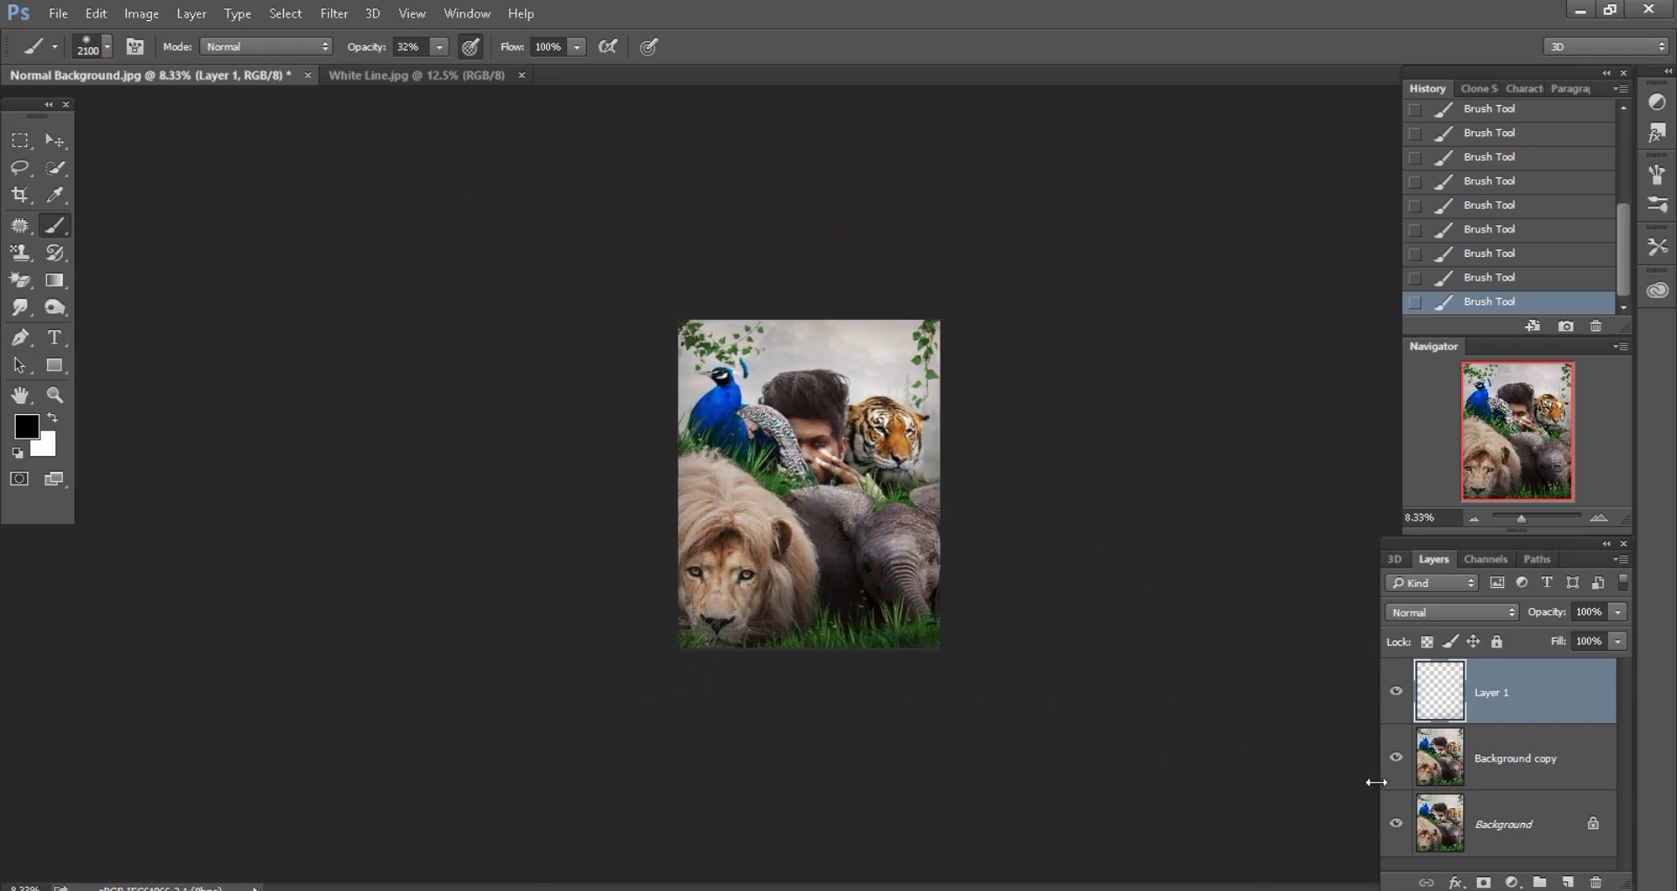
{"action": "right_click", "coordinate": [1544, 692]}
{"action": "left_click", "coordinate": [1218, 689]}
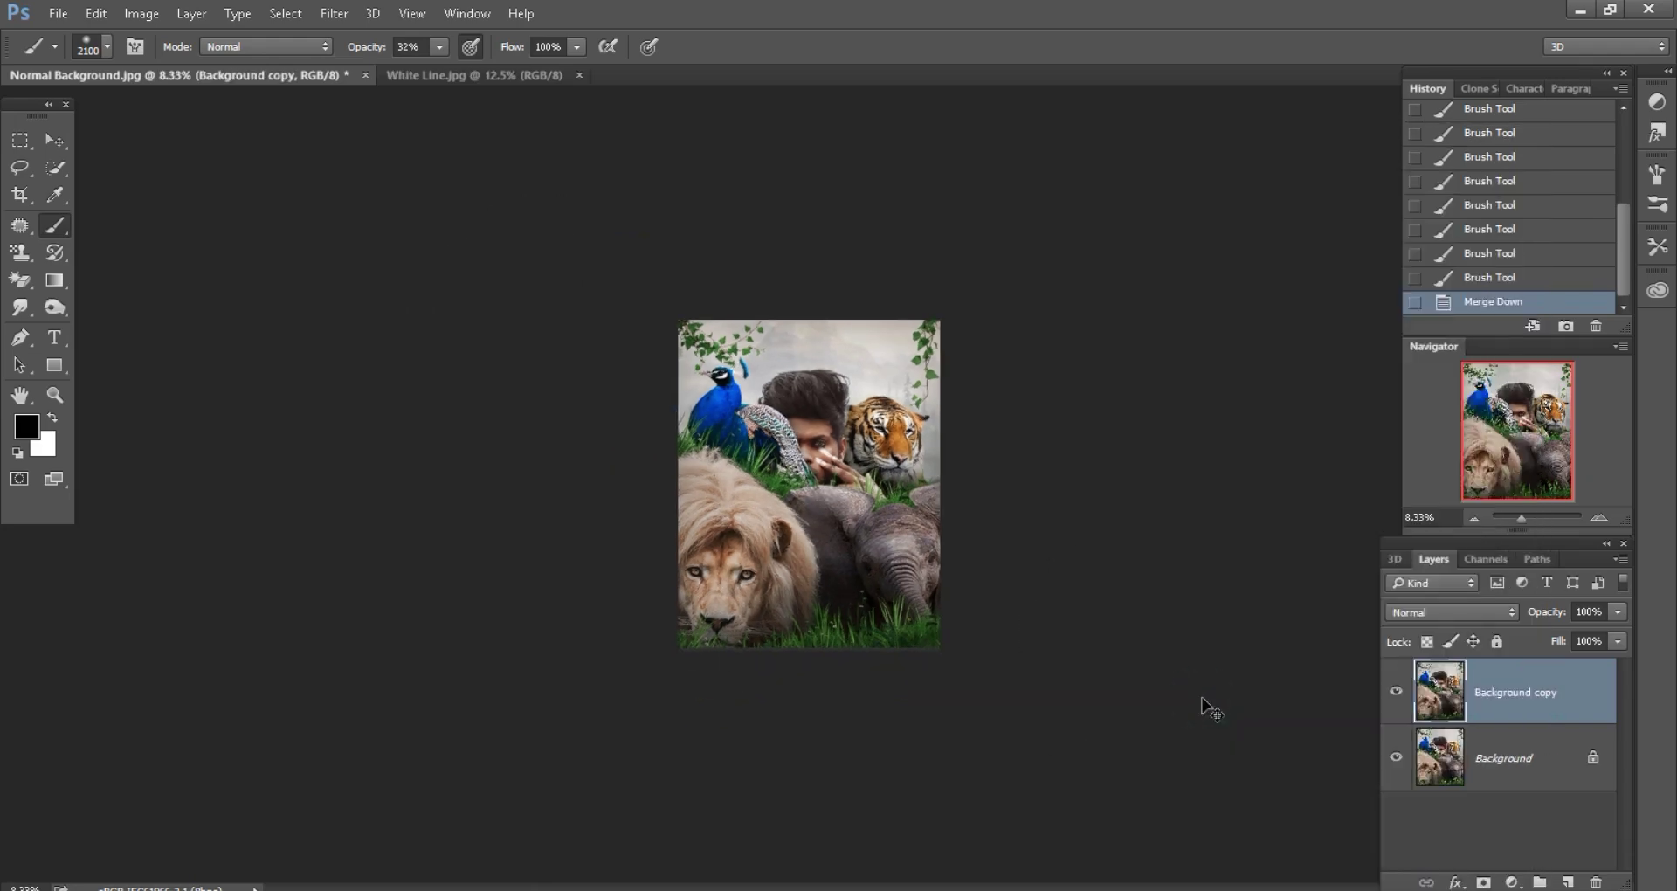
{"action": "key", "text": "ctrl+plus"}
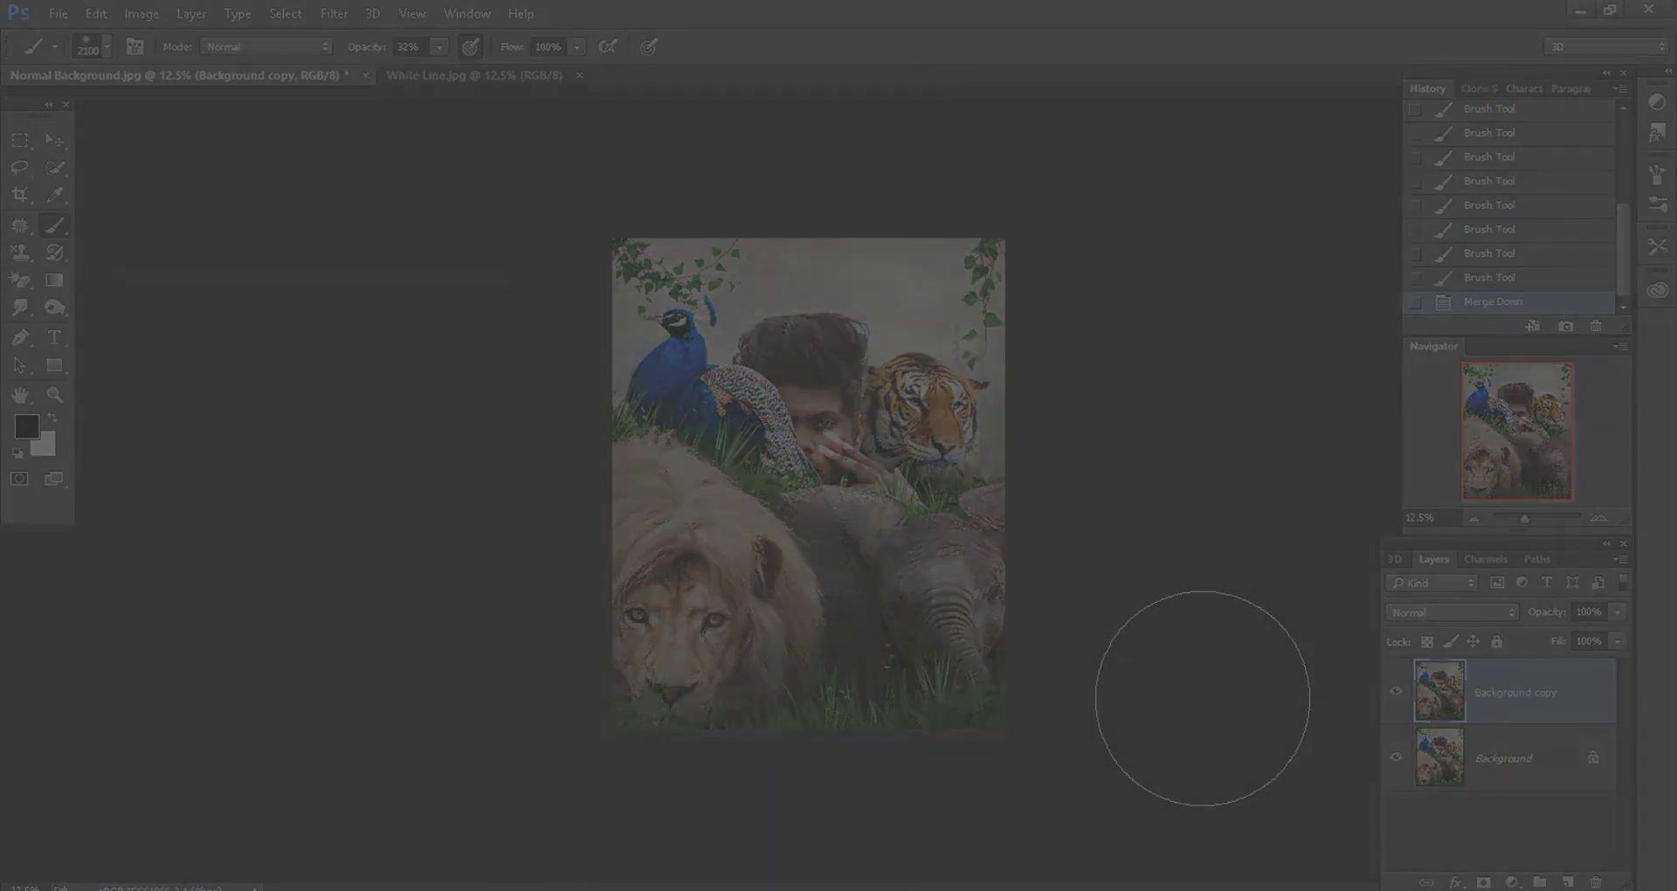